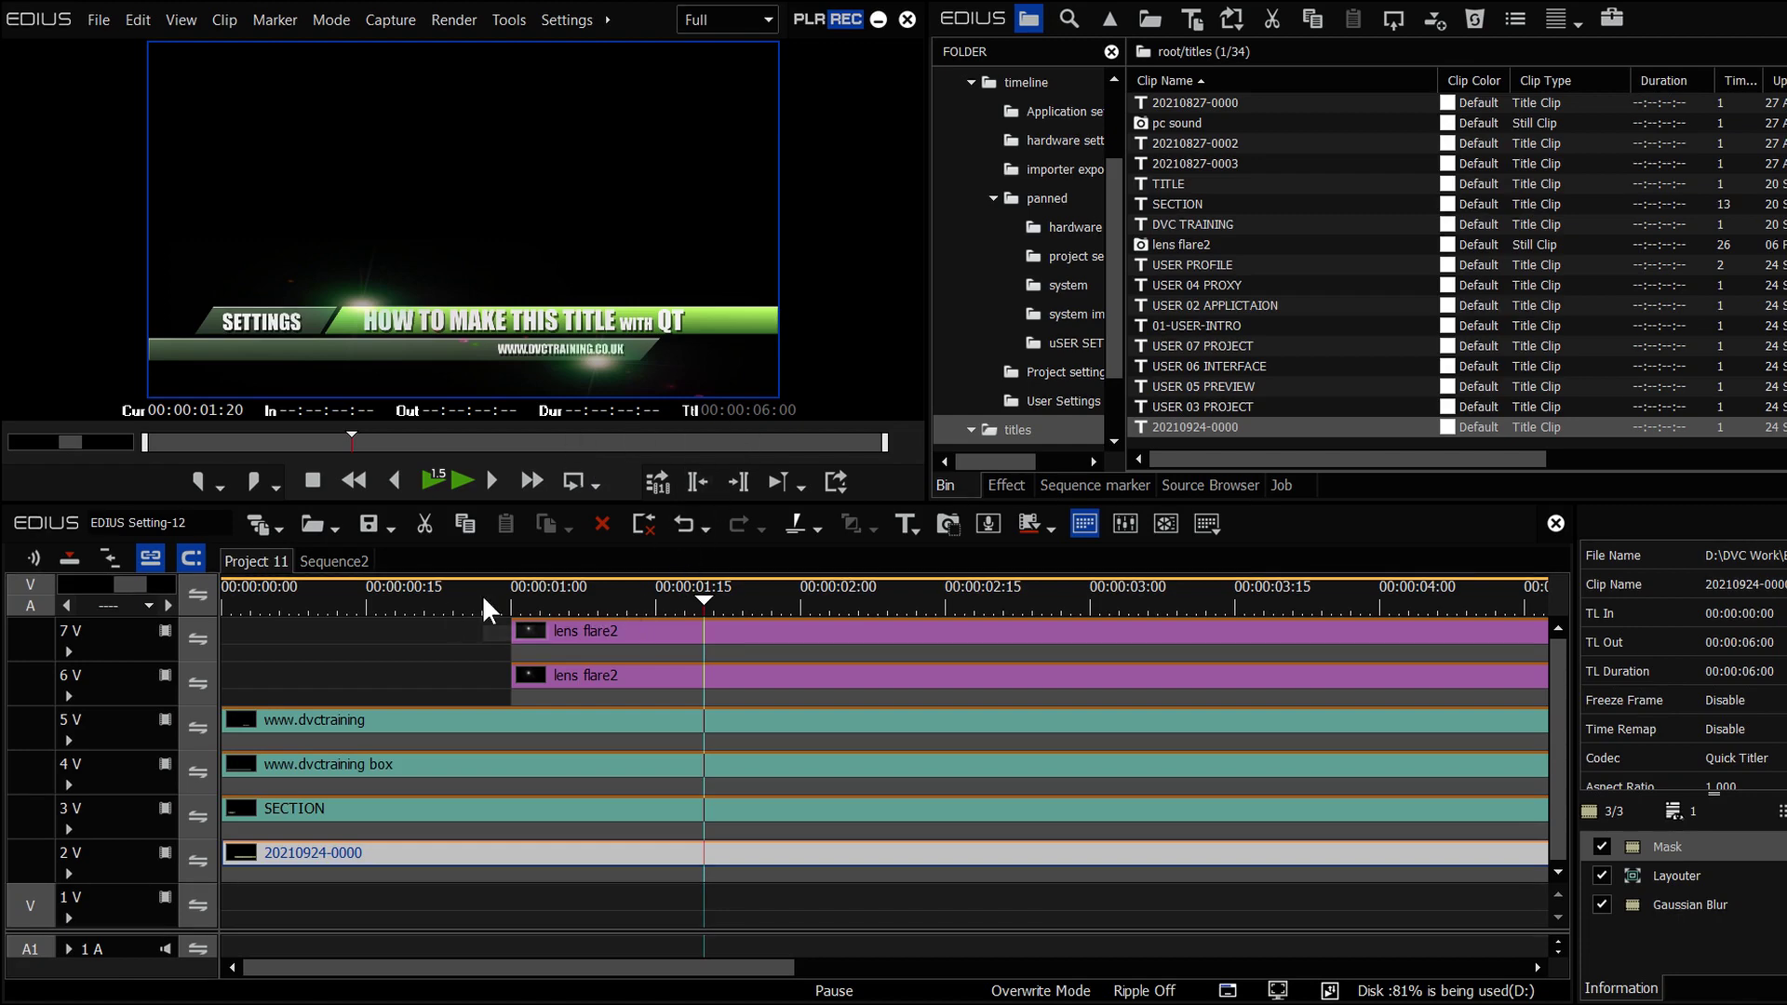
Play and scrub through the HARDWARE-DEVICE PRESETS title in Sequence2 to examine the finished title design
{"action": "left_click", "coordinate": [350, 564]}
{"action": "left_click", "coordinate": [511, 607]}
{"action": "left_click_drag", "start_coordinate": [505, 599], "coordinate": [491, 602]}
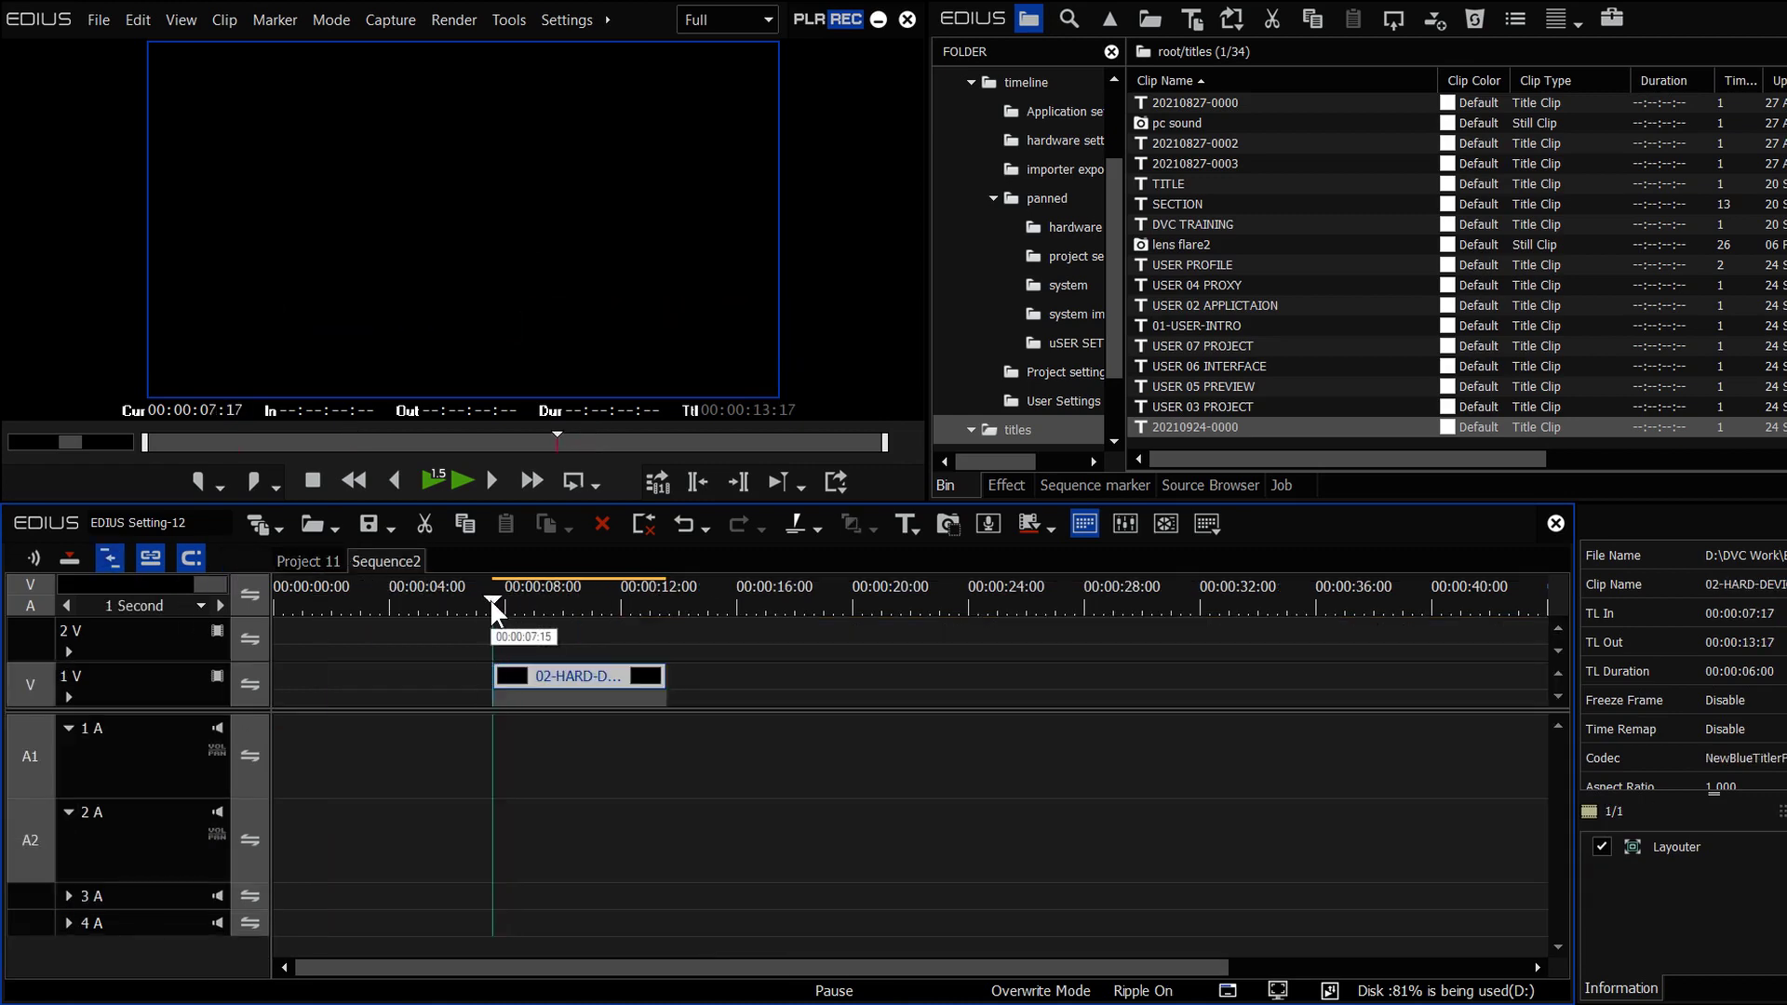
{"action": "key", "text": "space"}
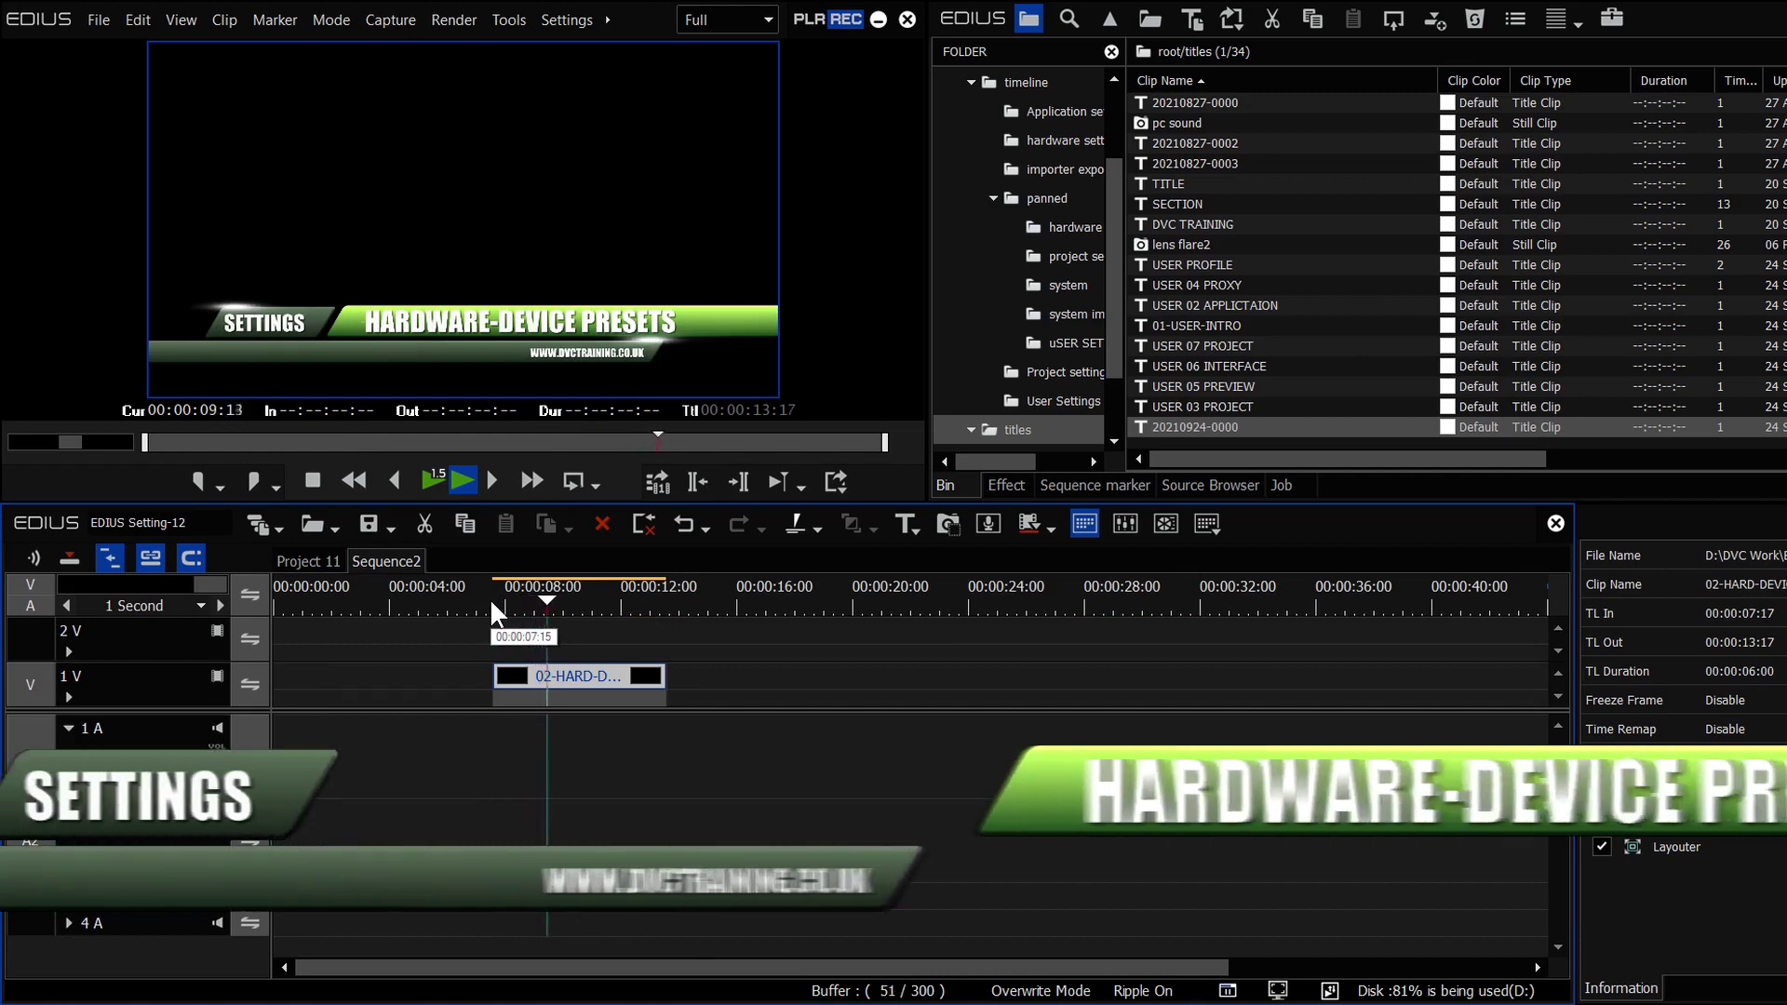
{"action": "key", "text": "space"}
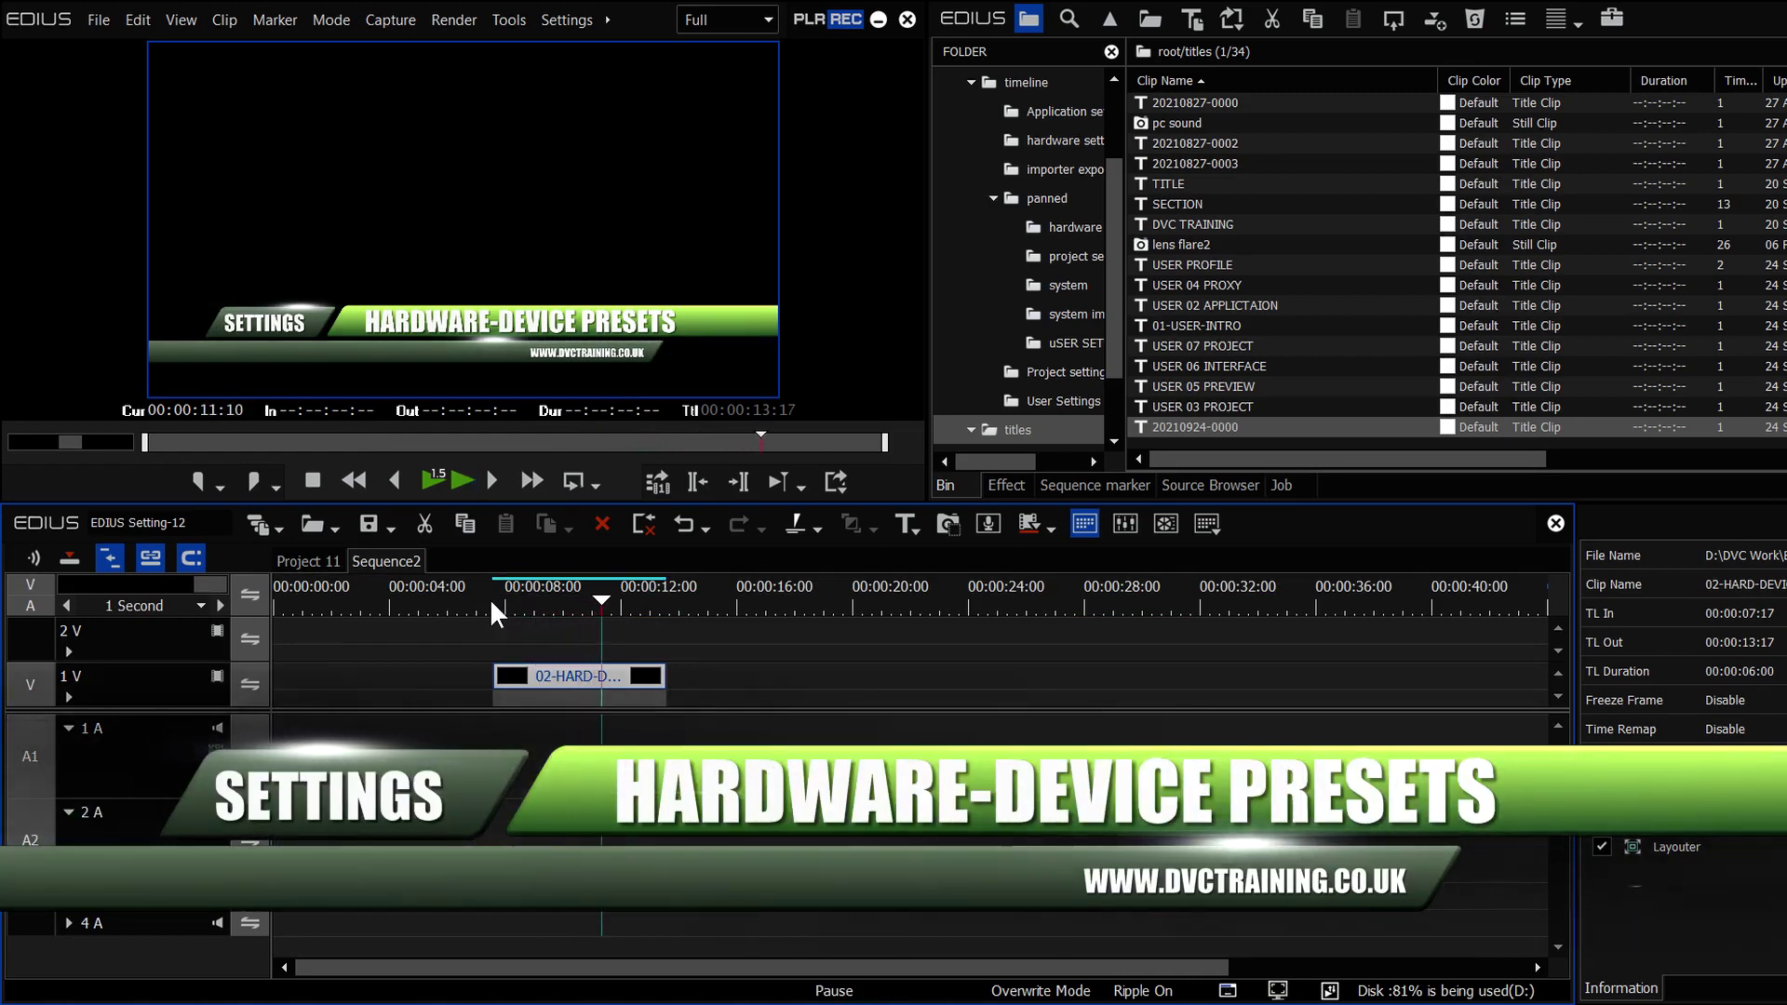
{"action": "left_click", "coordinate": [547, 603]}
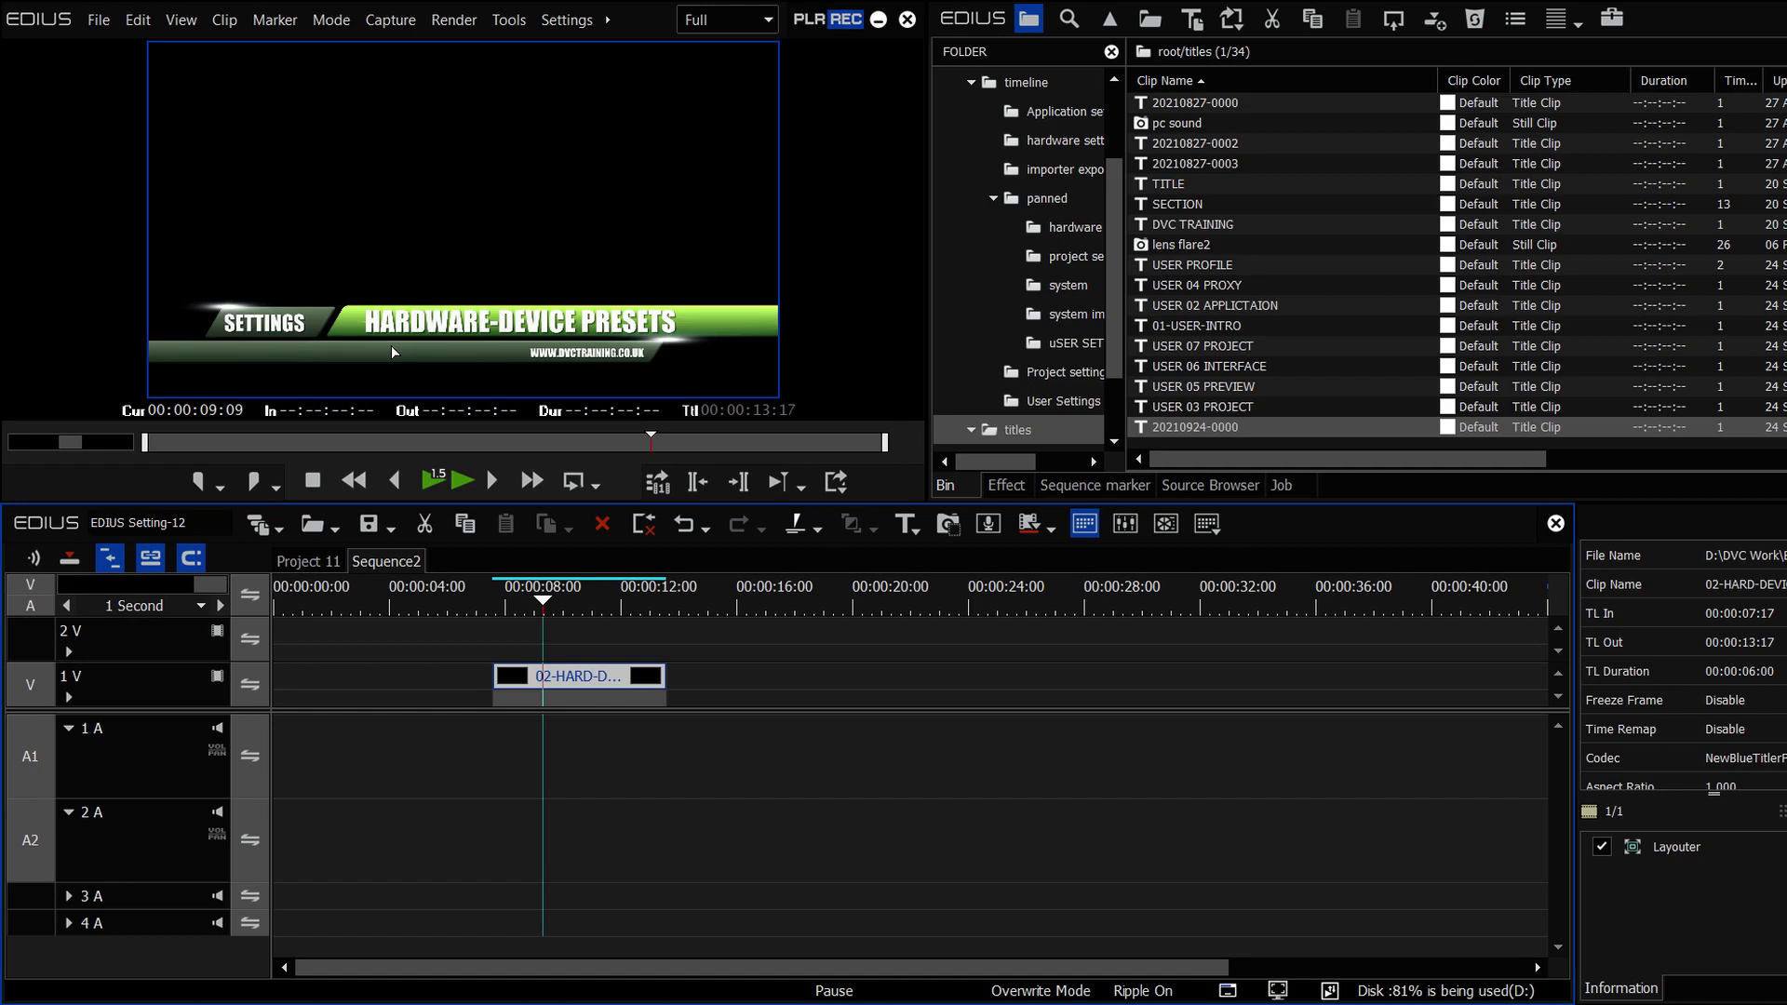
Play and scrub through the layered title in Project 11, fit it in the timeline, and return to its start
{"action": "left_click", "coordinate": [317, 559]}
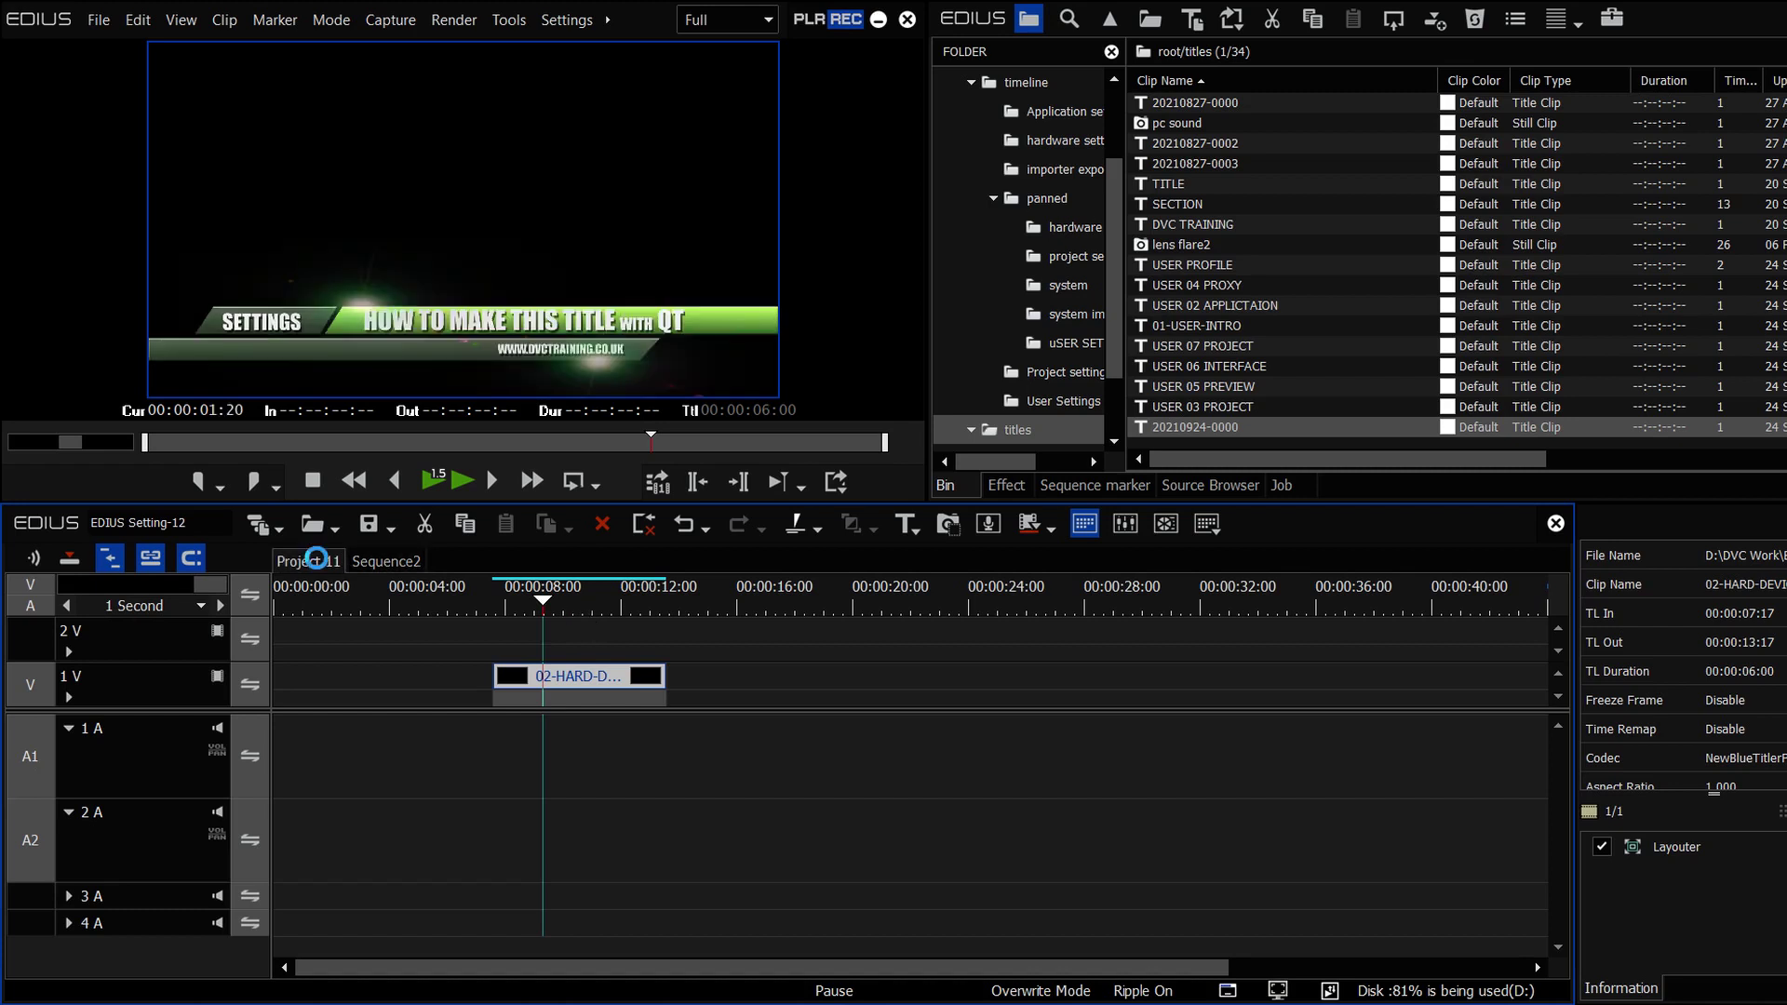
{"action": "left_click_drag", "start_coordinate": [514, 605], "coordinate": [232, 646]}
{"action": "key", "text": "space"}
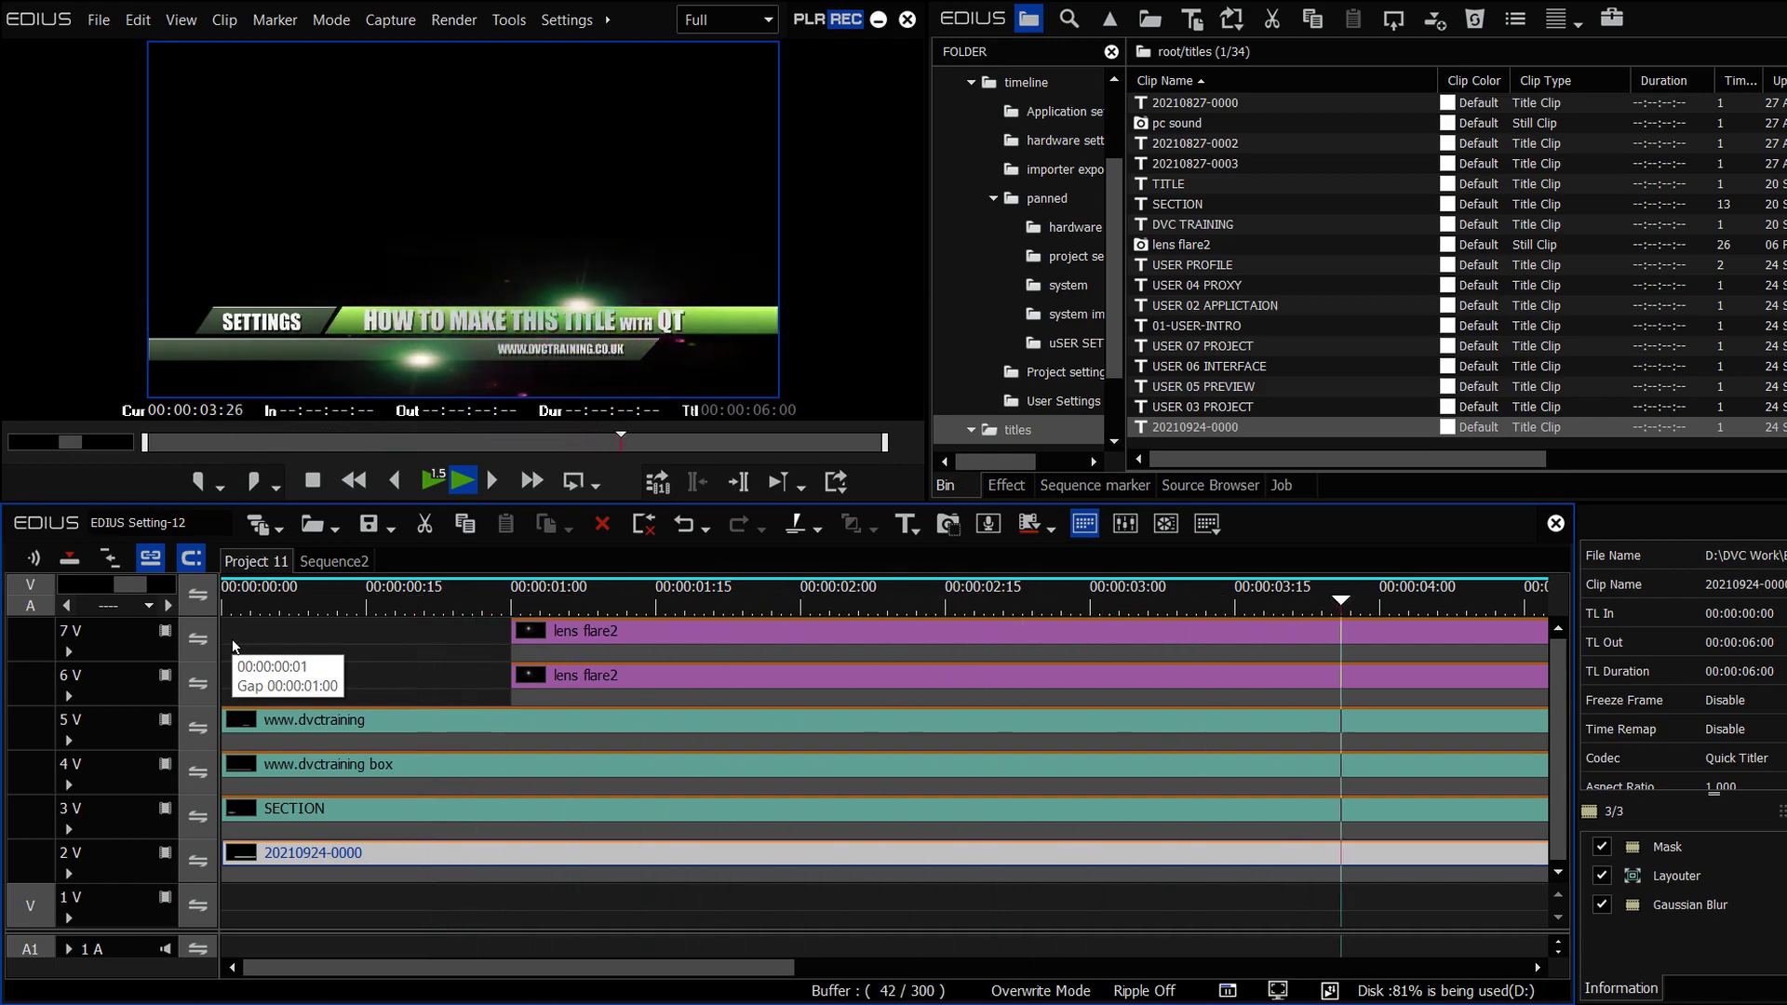
{"action": "left_click_drag", "start_coordinate": [666, 605], "coordinate": [1477, 674]}
{"action": "left_click", "coordinate": [122, 610]}
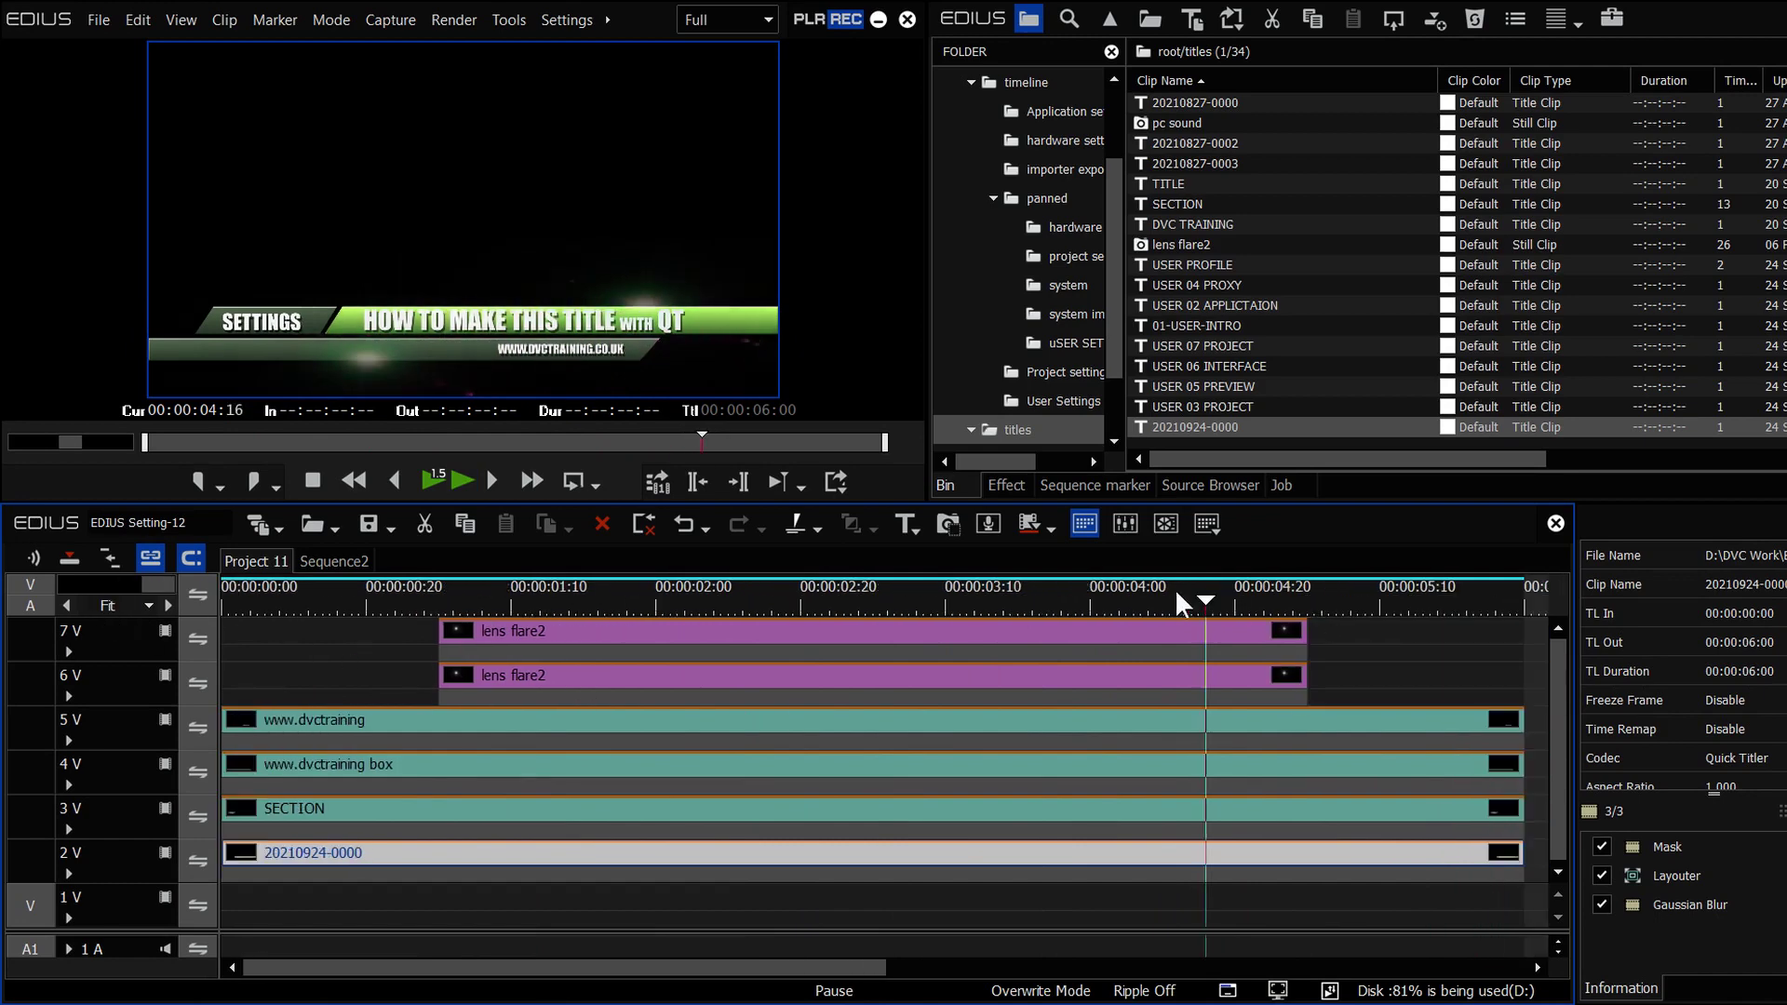
{"action": "left_click_drag", "start_coordinate": [1182, 603], "coordinate": [793, 675]}
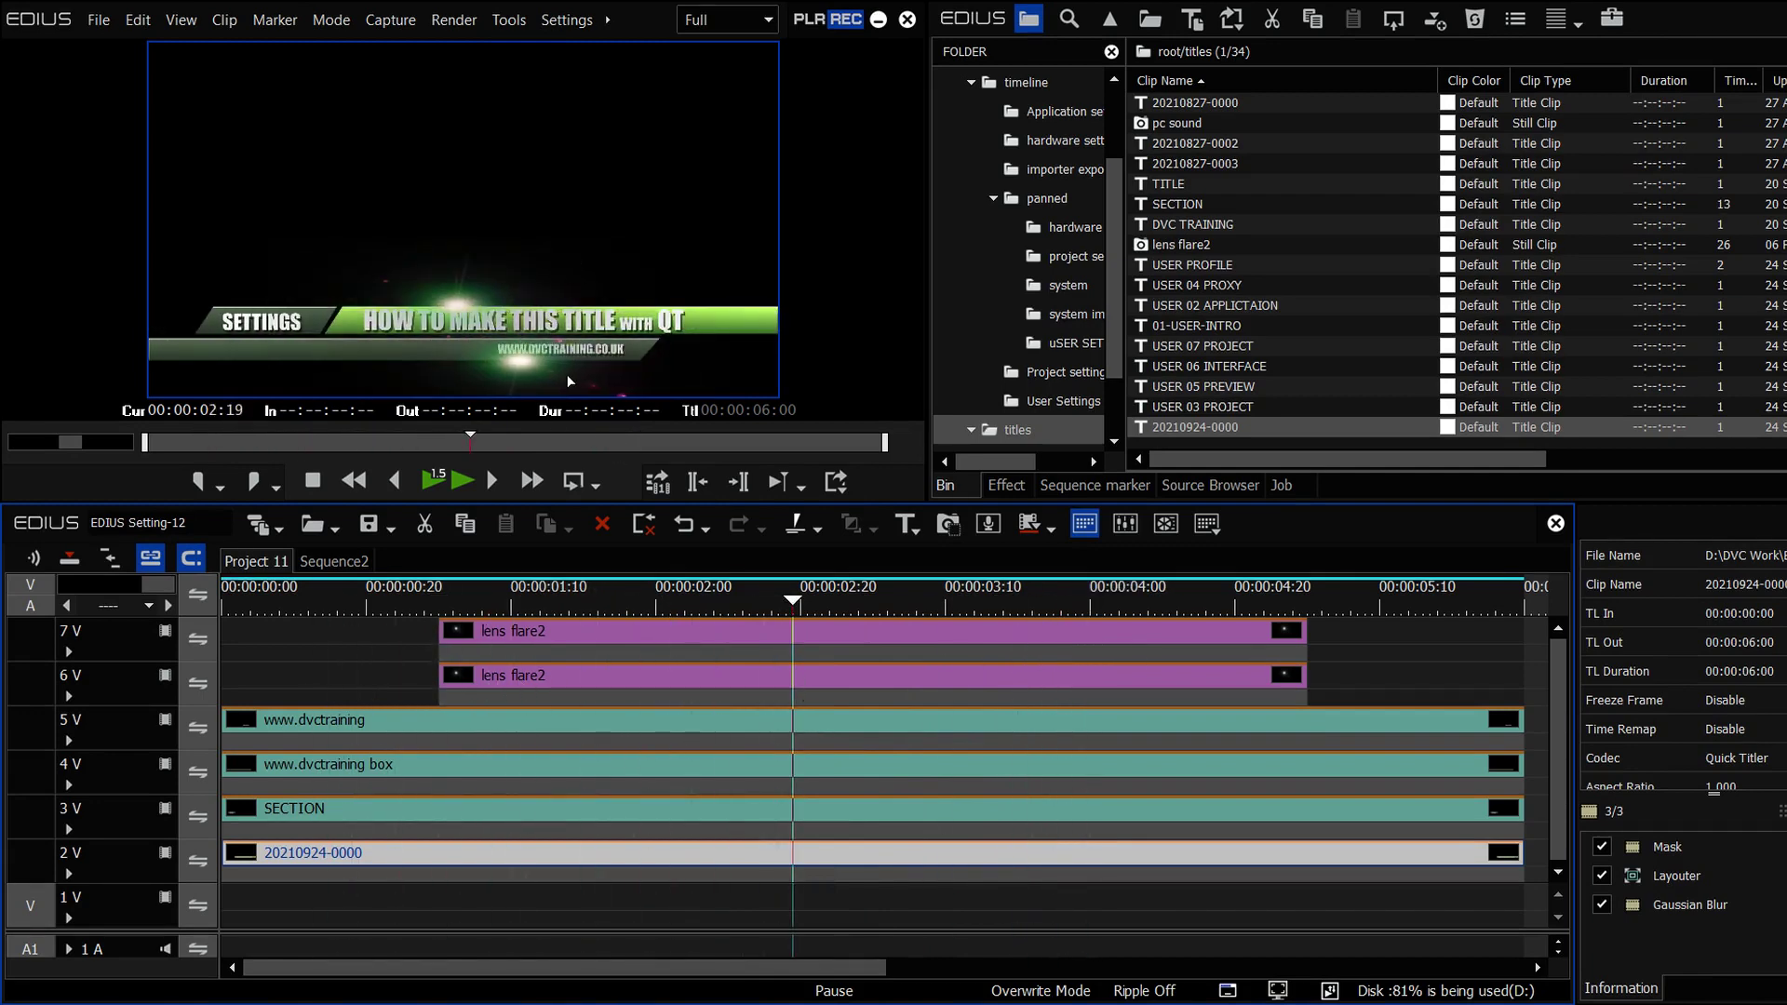
{"action": "key", "text": "Home"}
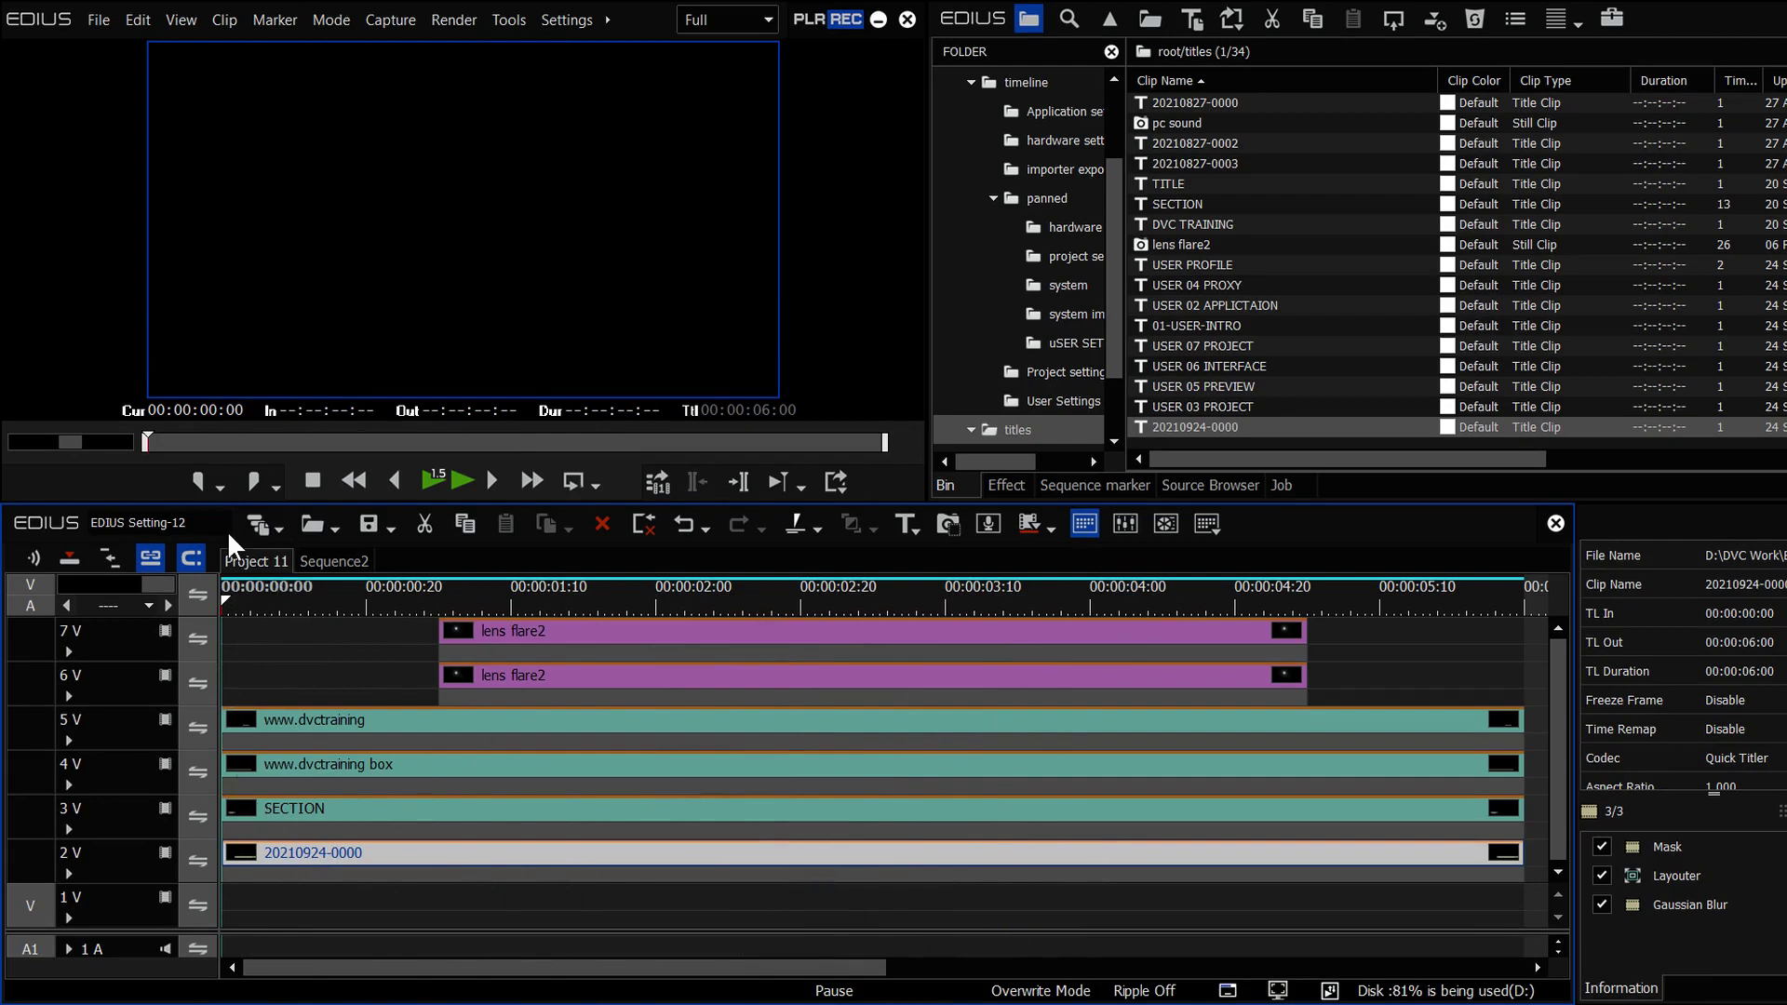
Create a new sequence, place the 03-HARD-PREVIEW title at the start of track 1V, and extend it to six seconds
{"action": "left_click", "coordinate": [256, 523]}
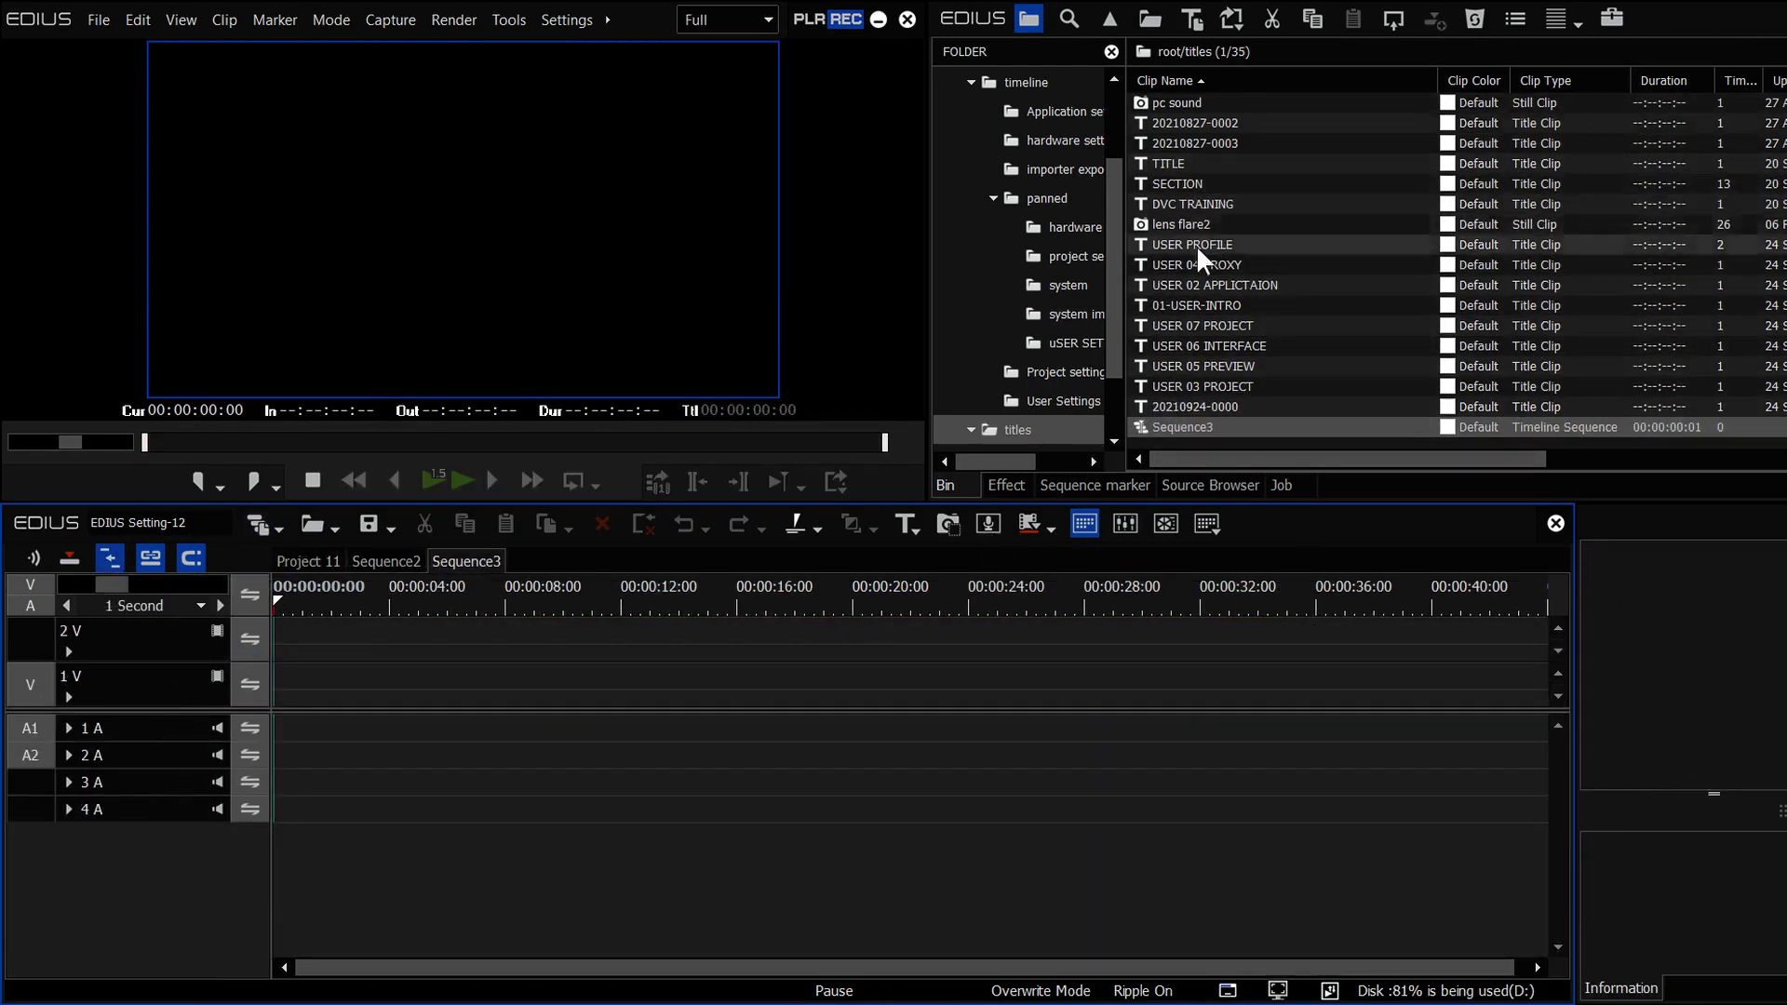
{"action": "scroll", "coordinate": [1199, 249], "scroll_direction": "up", "scroll_amount": 6}
{"action": "left_click_drag", "start_coordinate": [1198, 204], "coordinate": [254, 690]}
{"action": "left_click", "coordinate": [327, 593]}
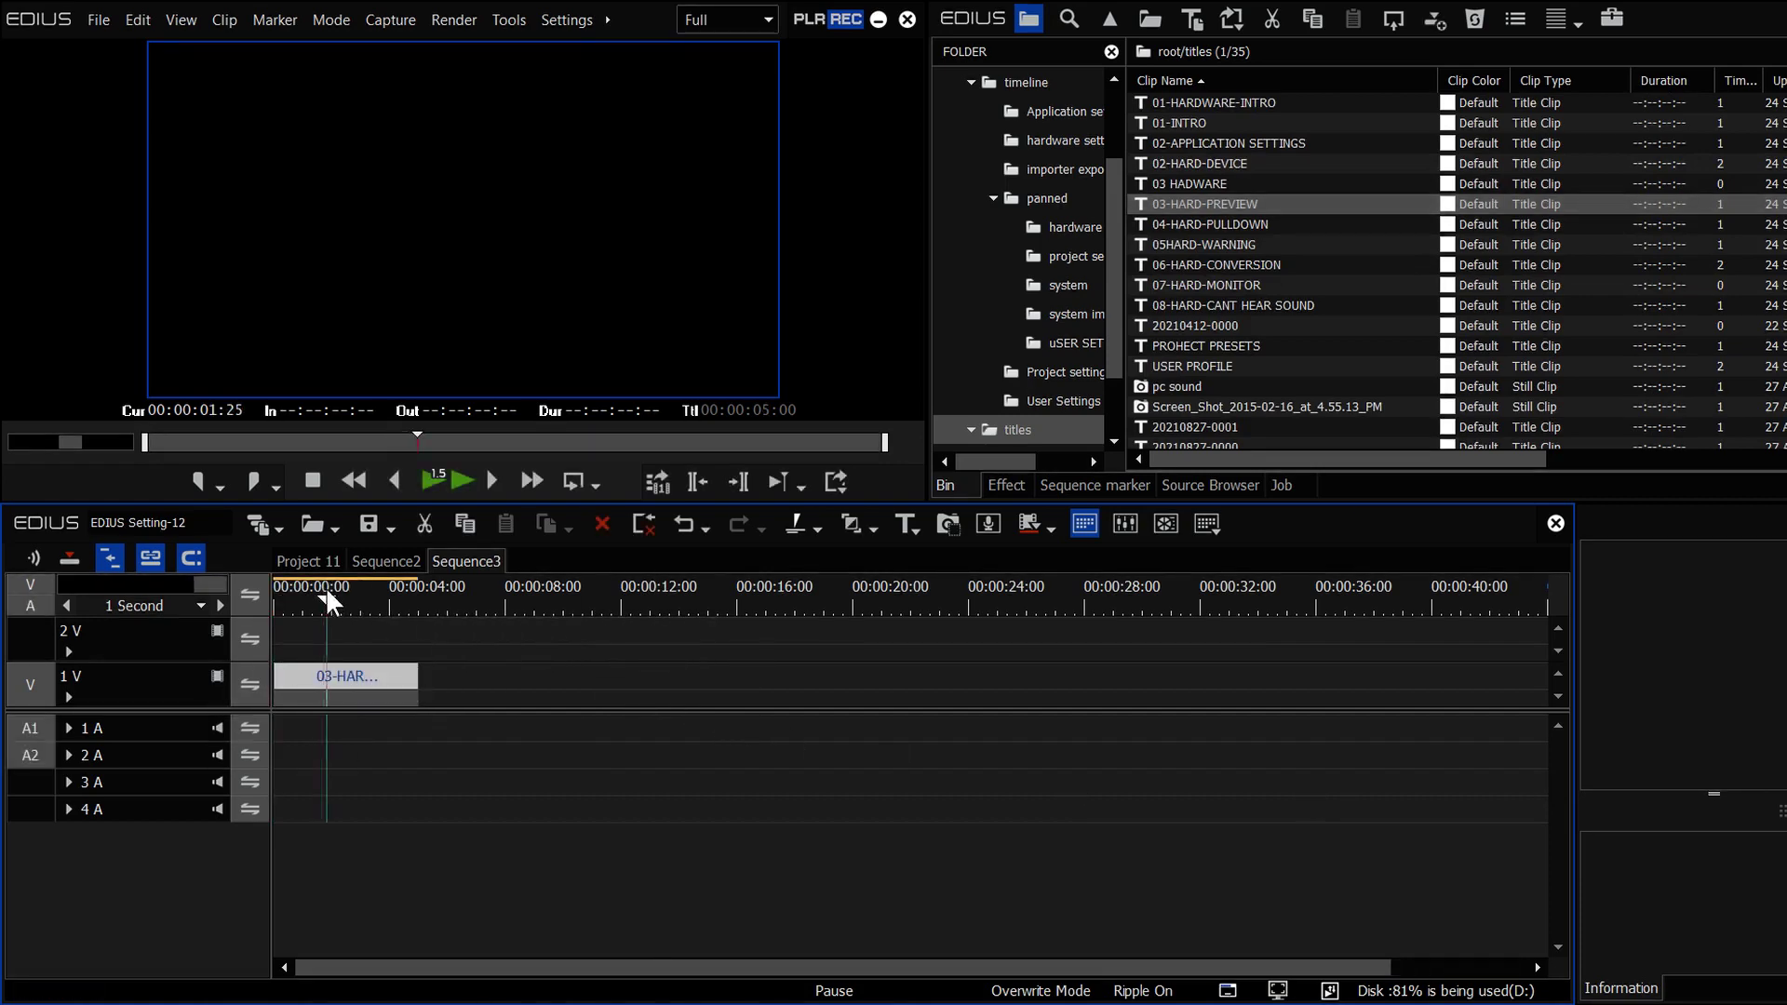
{"action": "left_click_drag", "start_coordinate": [414, 680], "coordinate": [533, 681]}
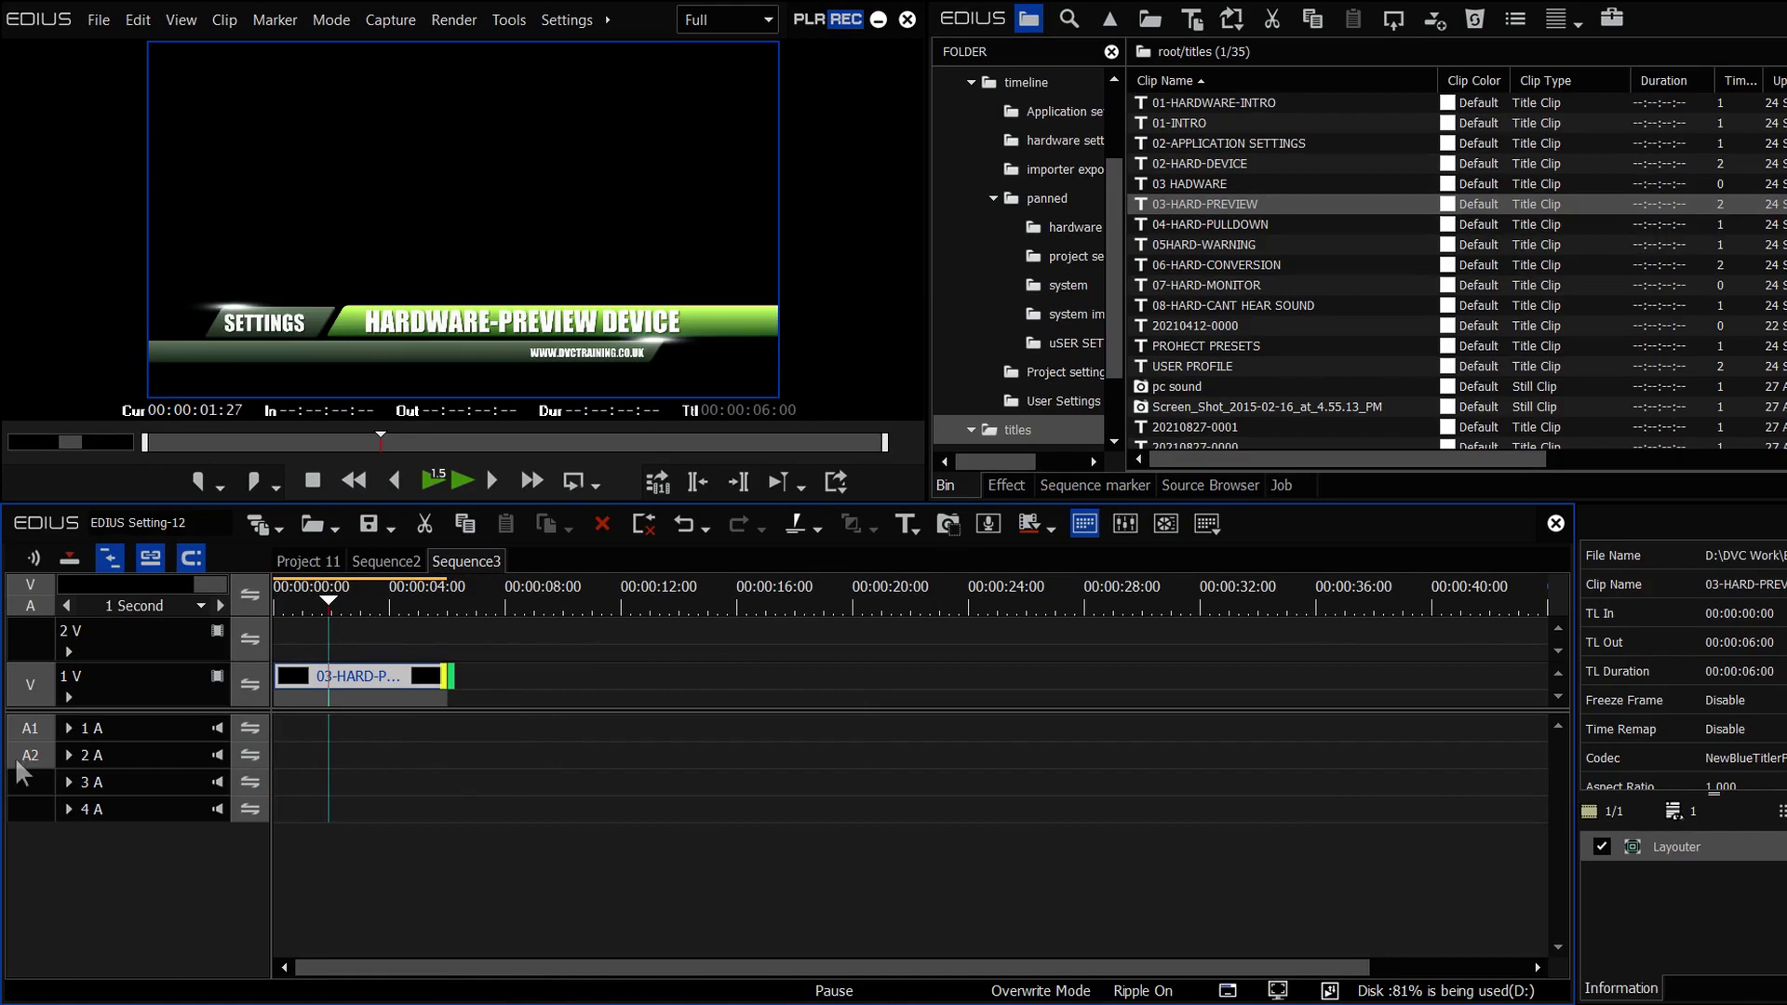
Add three video tracks above the existing video tracks
{"action": "right_click", "coordinate": [148, 640]}
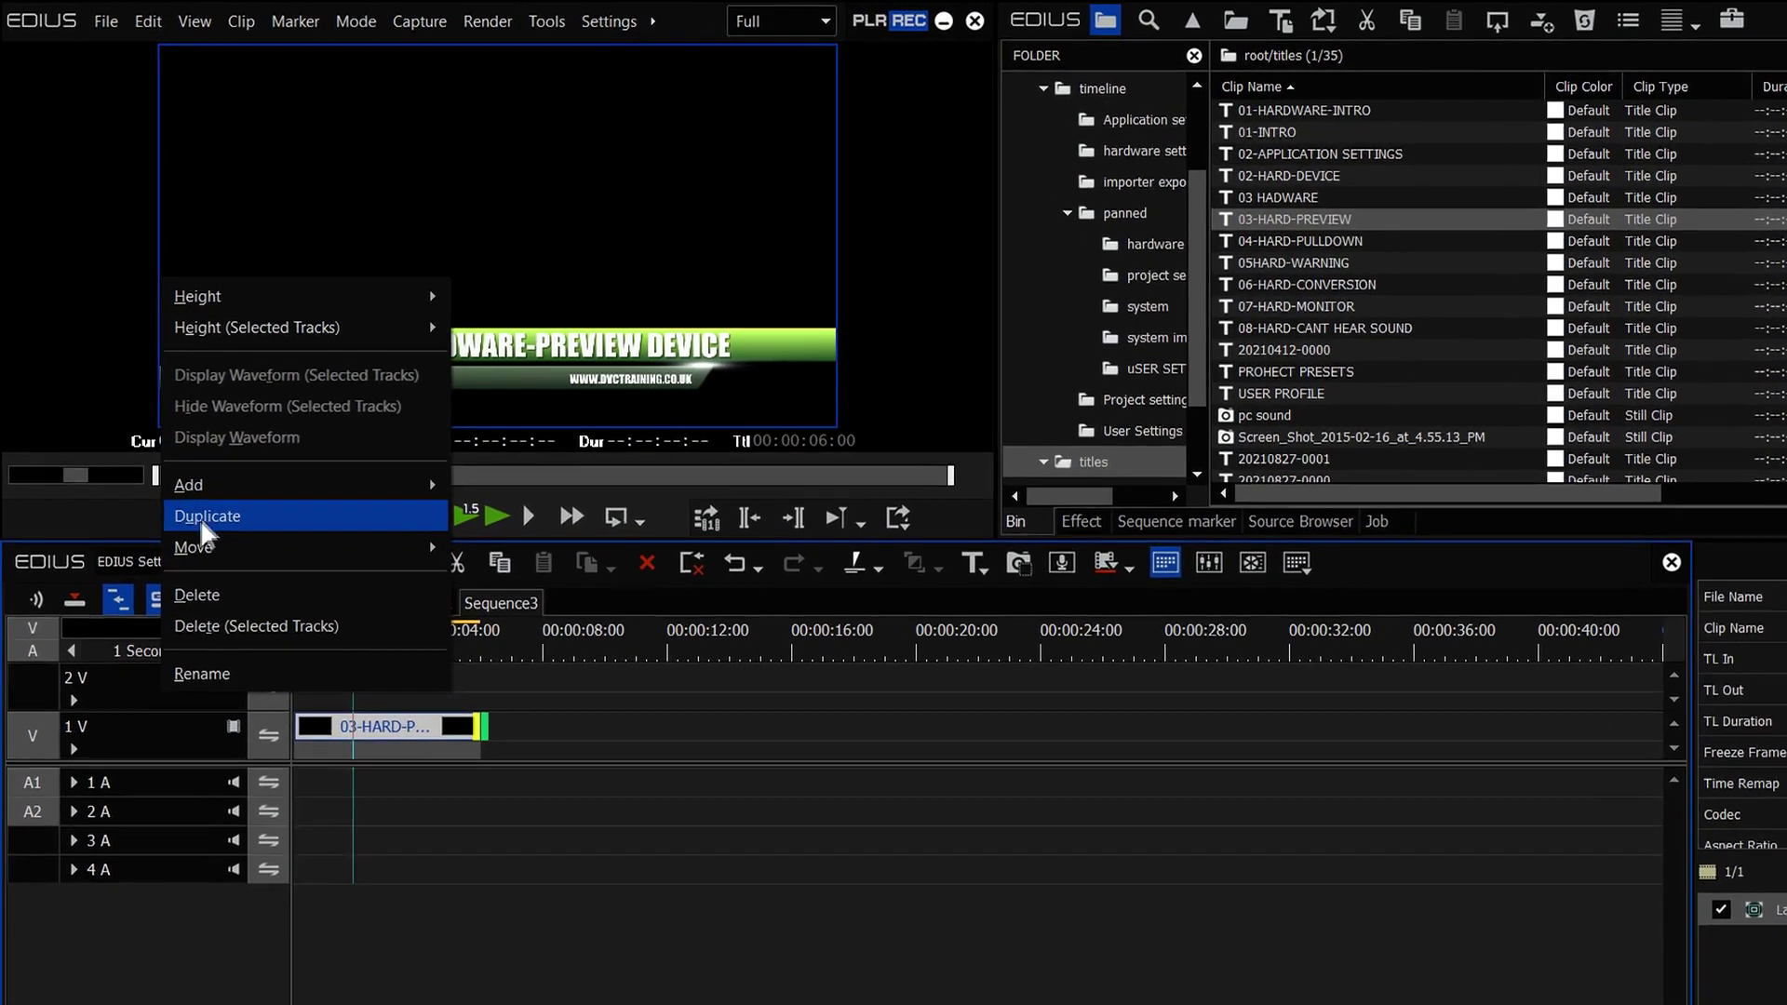
{"action": "mouse_move", "coordinate": [358, 487]}
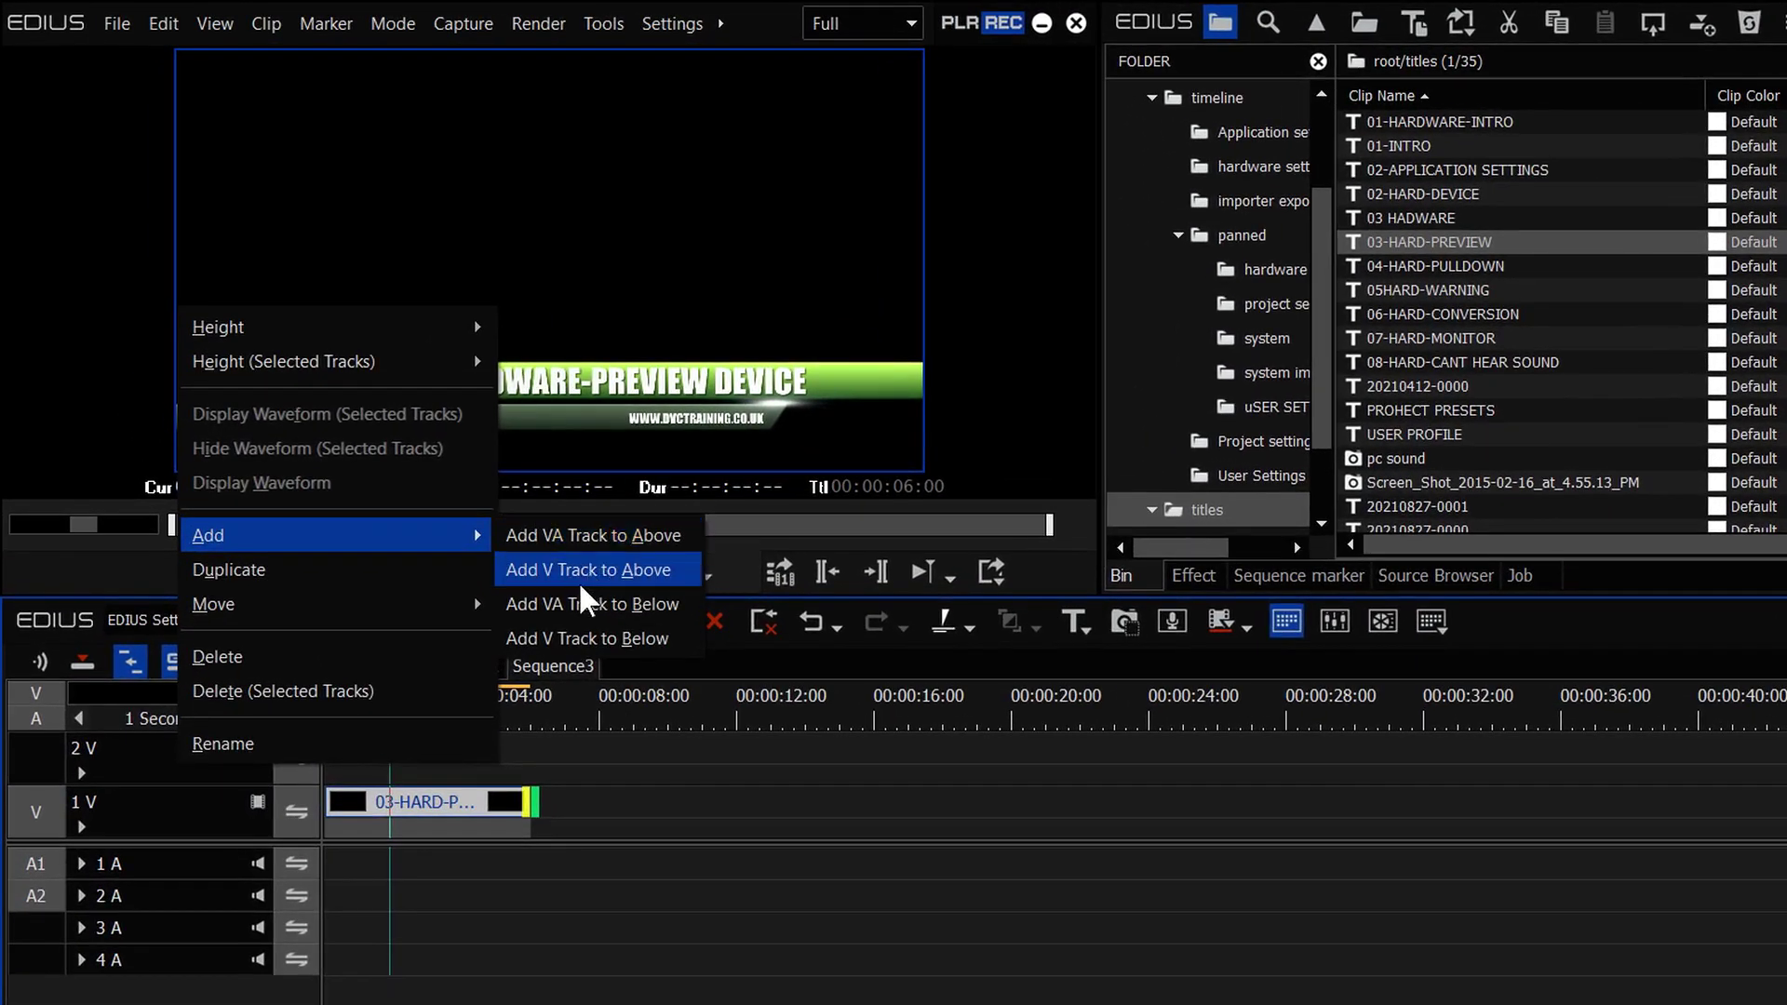
{"action": "left_click", "coordinate": [580, 582]}
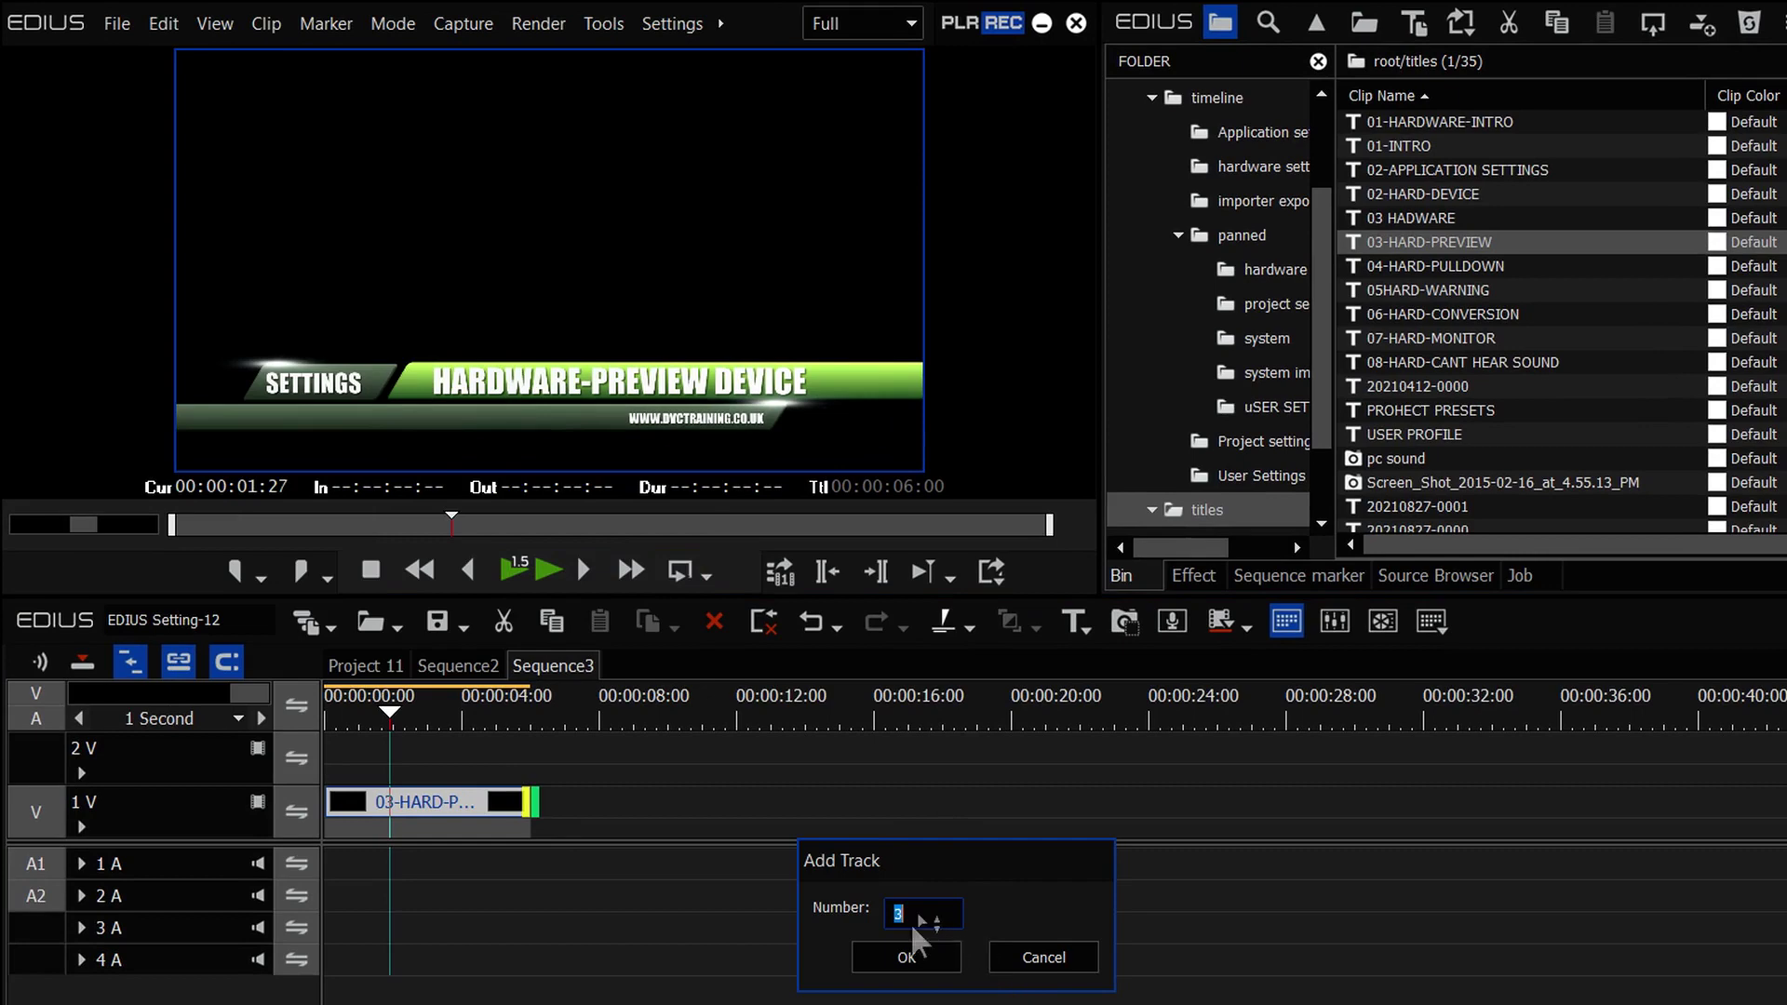
{"action": "left_click", "coordinate": [913, 951]}
Set in and out points around the 03-HARD-PREVIEW clip and create a QuickTitler clip above it on track 2V
{"action": "mouse_move", "coordinate": [389, 712]}
{"action": "left_mouse_down"}
{"action": "mouse_move", "coordinate": [363, 713]}
{"action": "mouse_move", "coordinate": [409, 714]}
{"action": "left_mouse_up"}
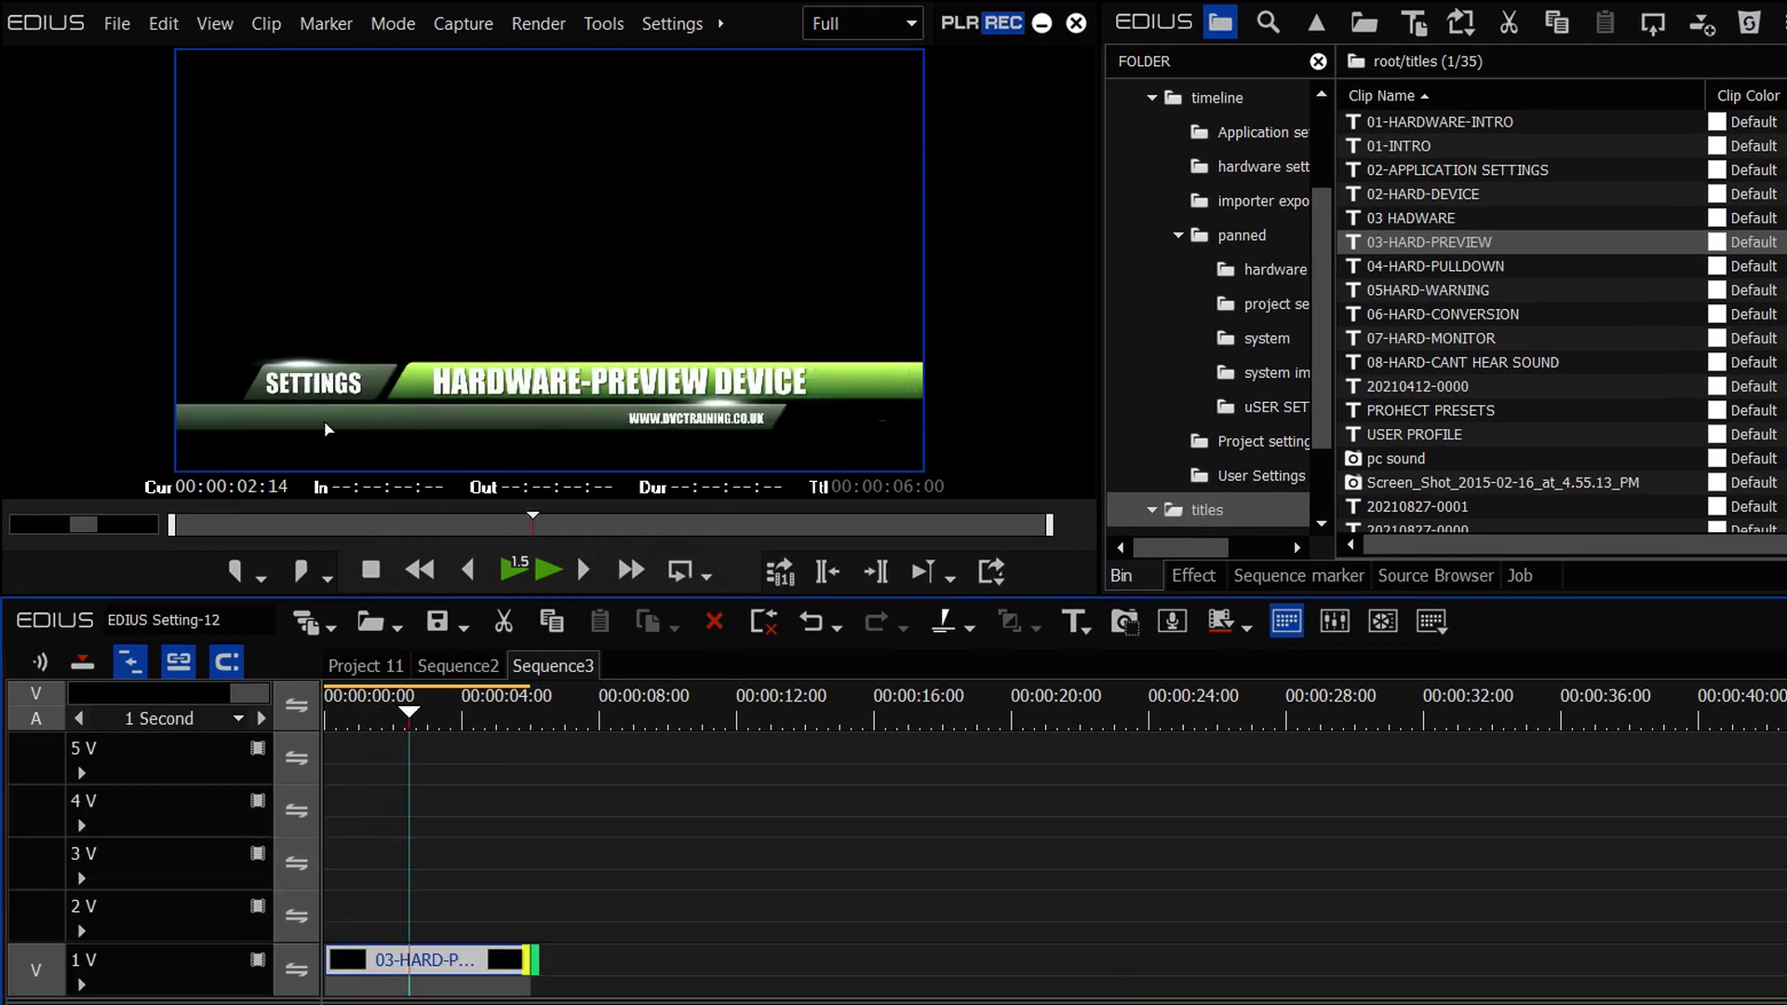
{"action": "left_click_drag", "start_coordinate": [379, 715], "coordinate": [385, 714]}
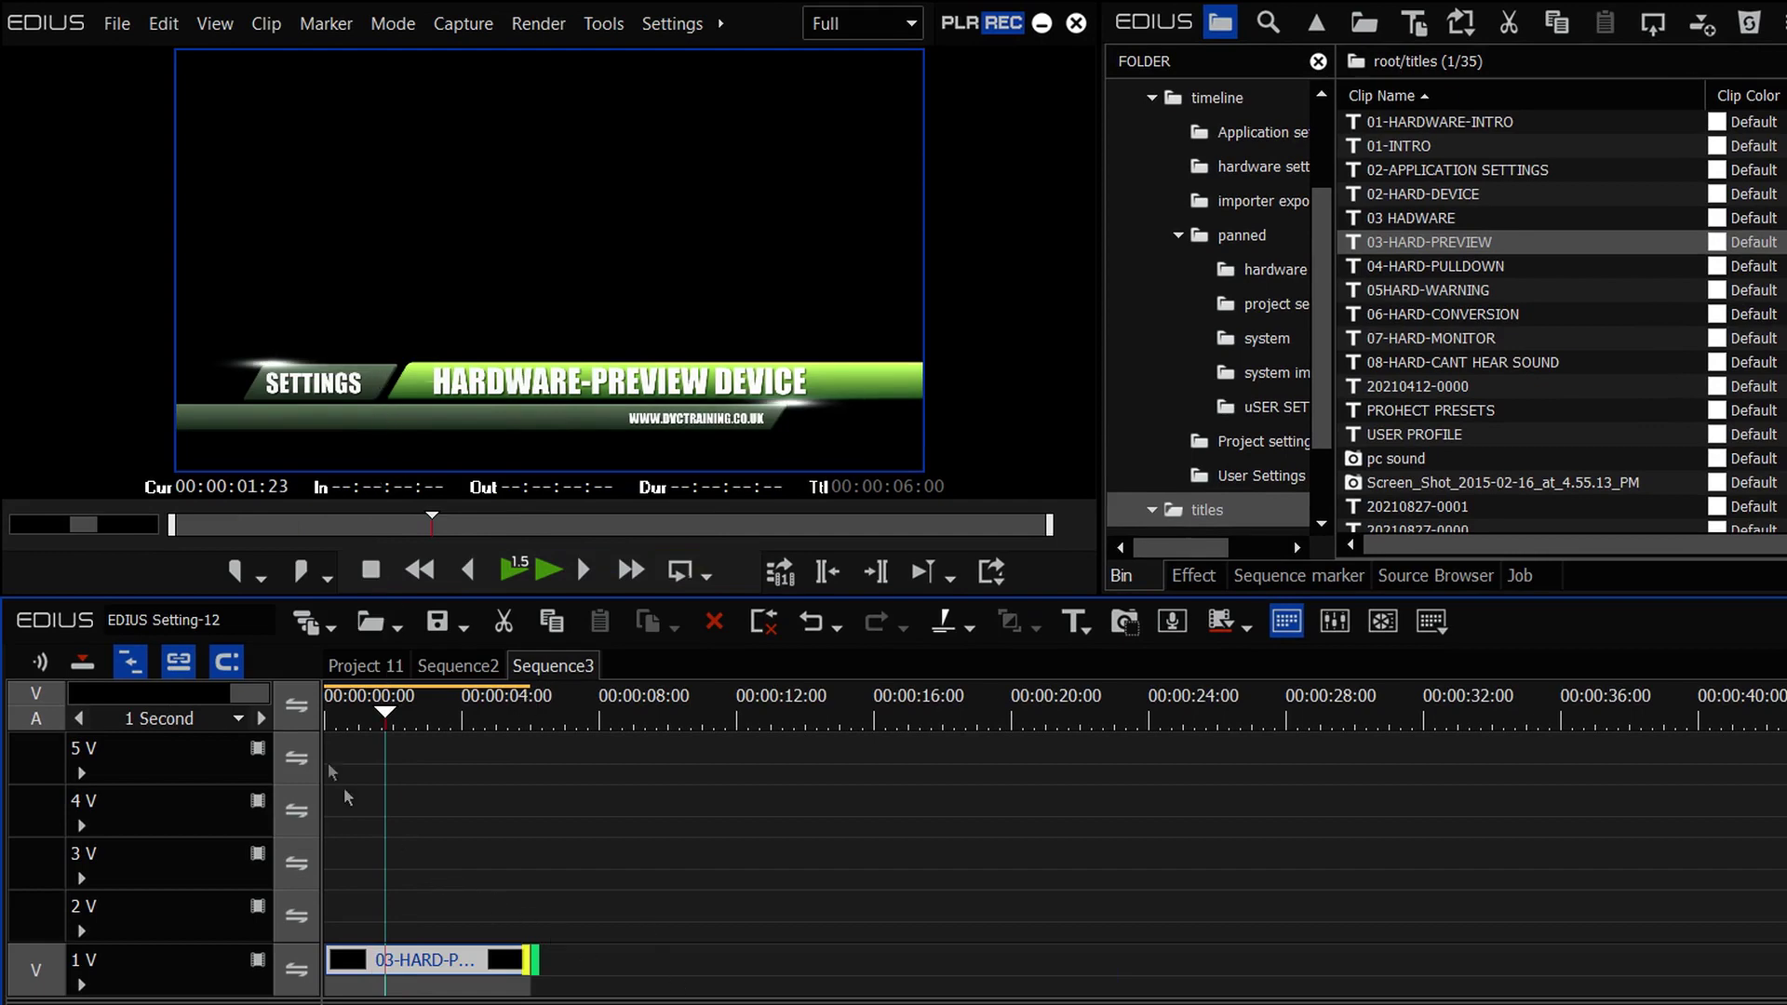
{"action": "left_click", "coordinate": [366, 713]}
{"action": "left_click", "coordinate": [492, 959]}
{"action": "key", "text": "z"}
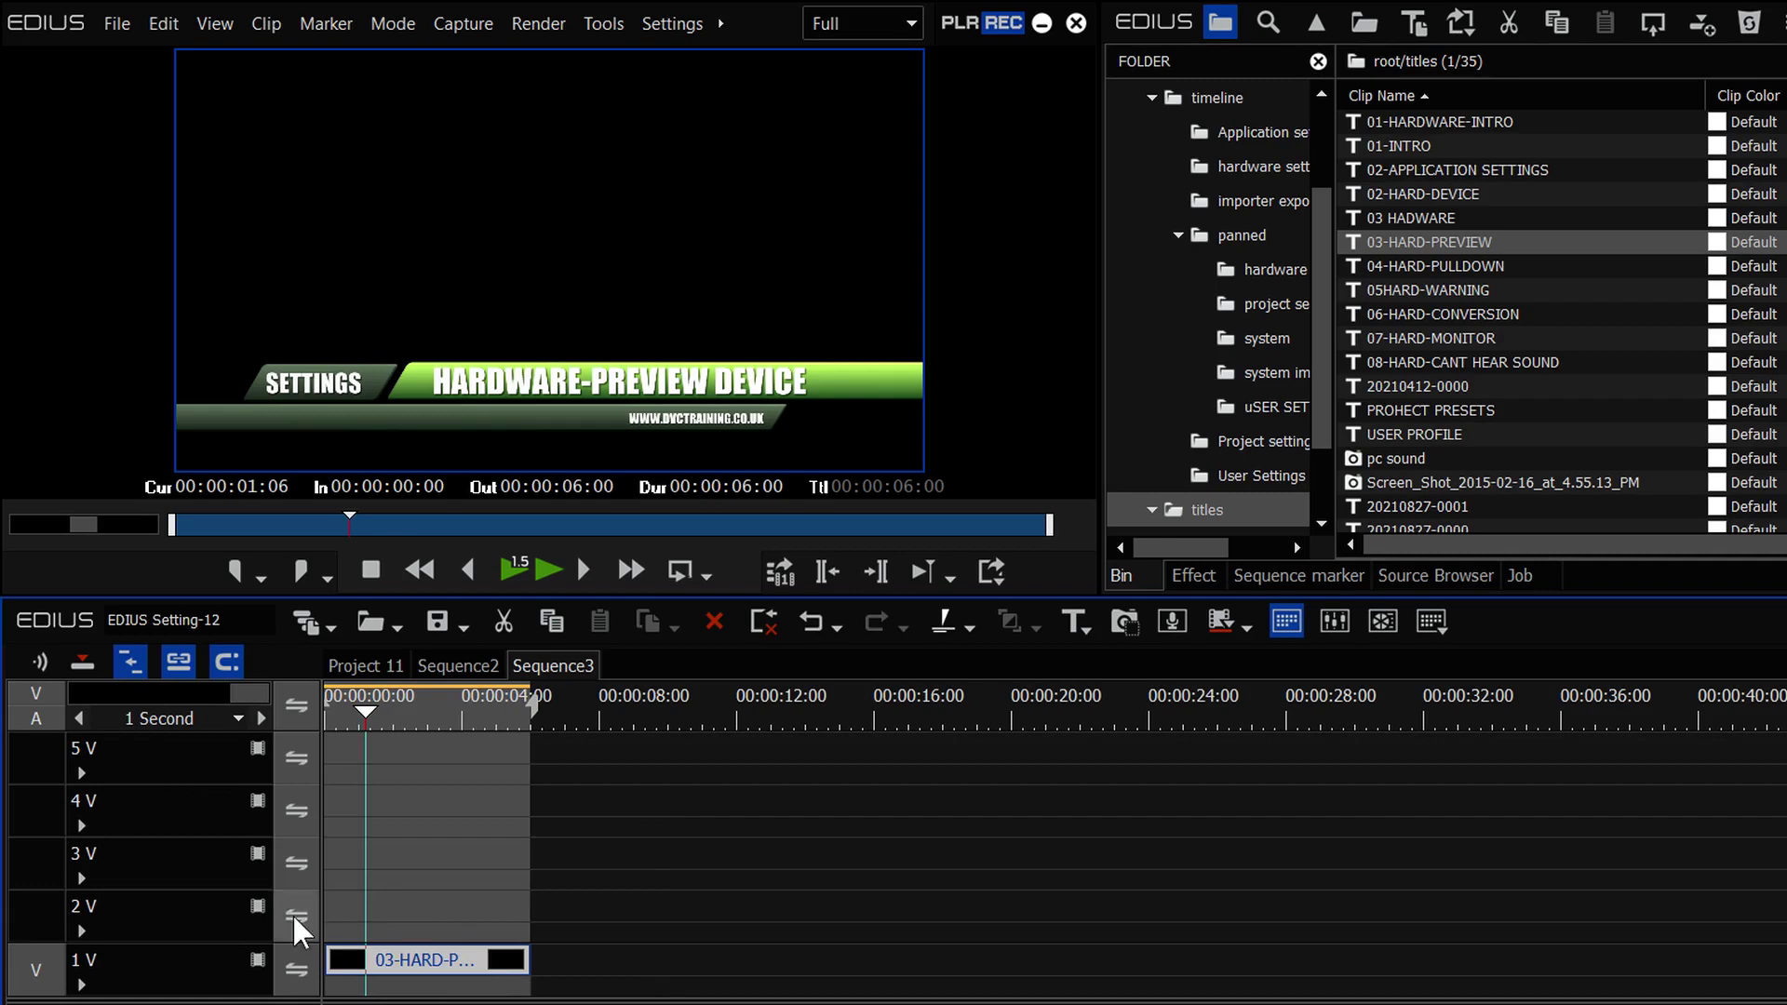
{"action": "right_click", "coordinate": [447, 908]}
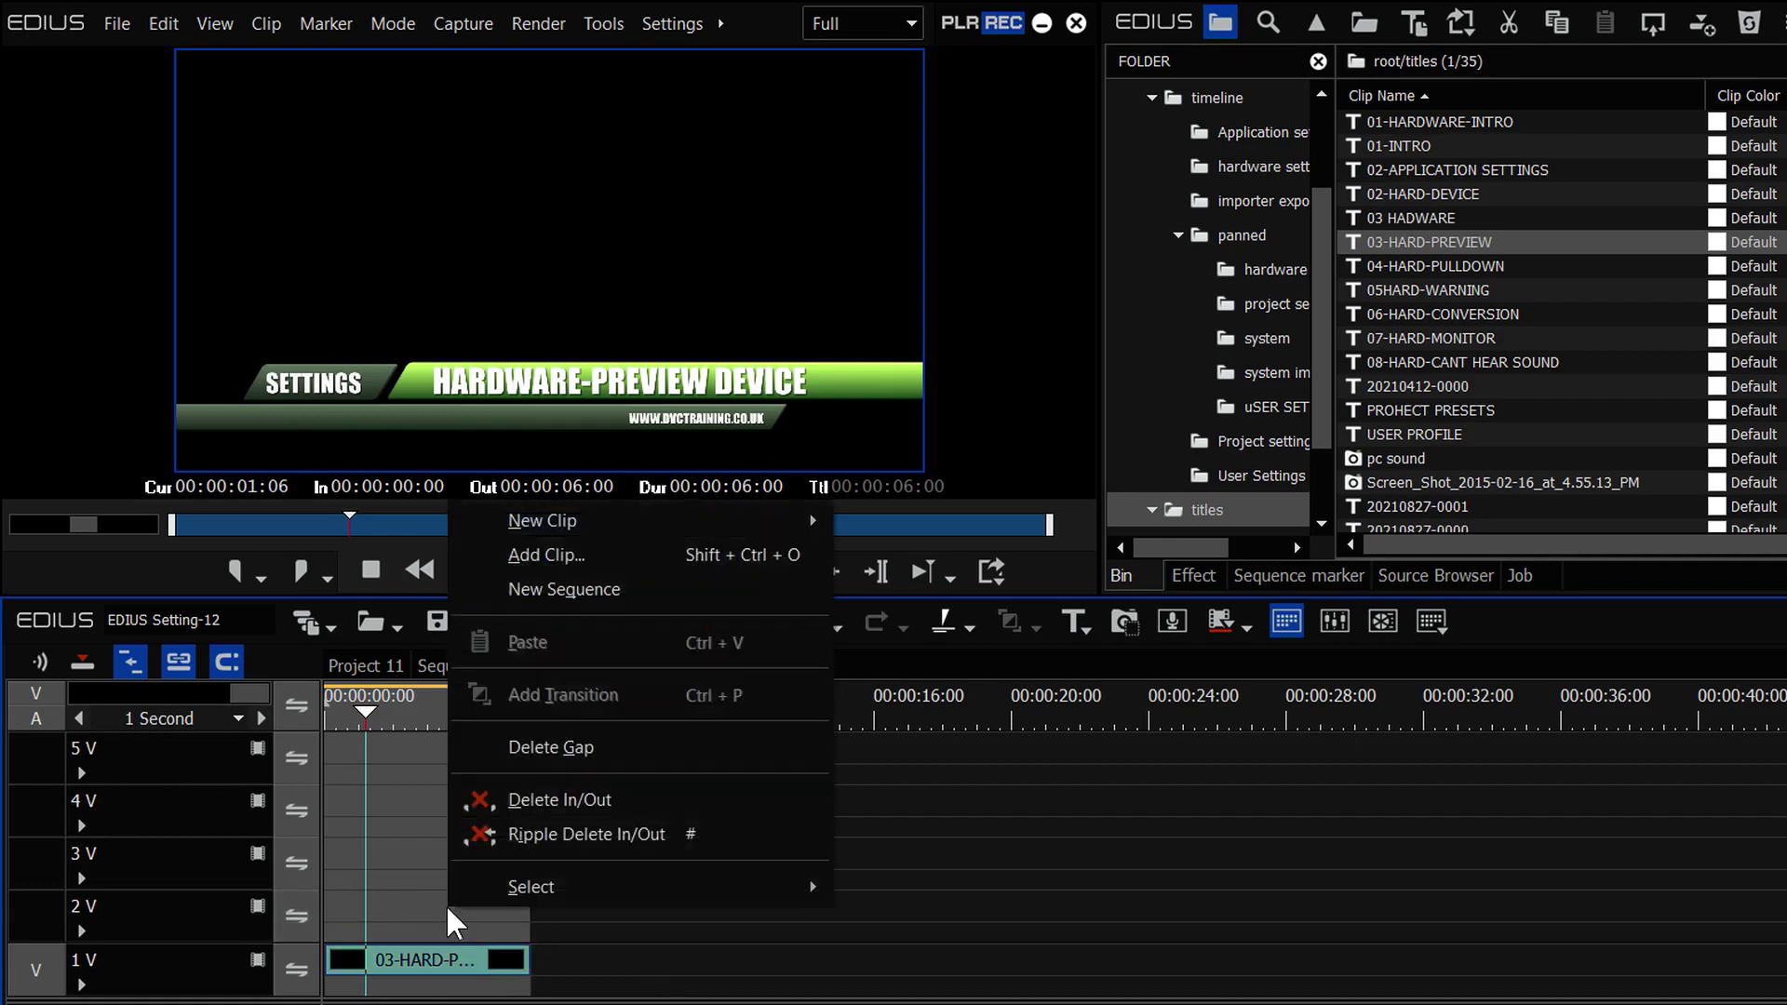
{"action": "mouse_move", "coordinate": [540, 521]}
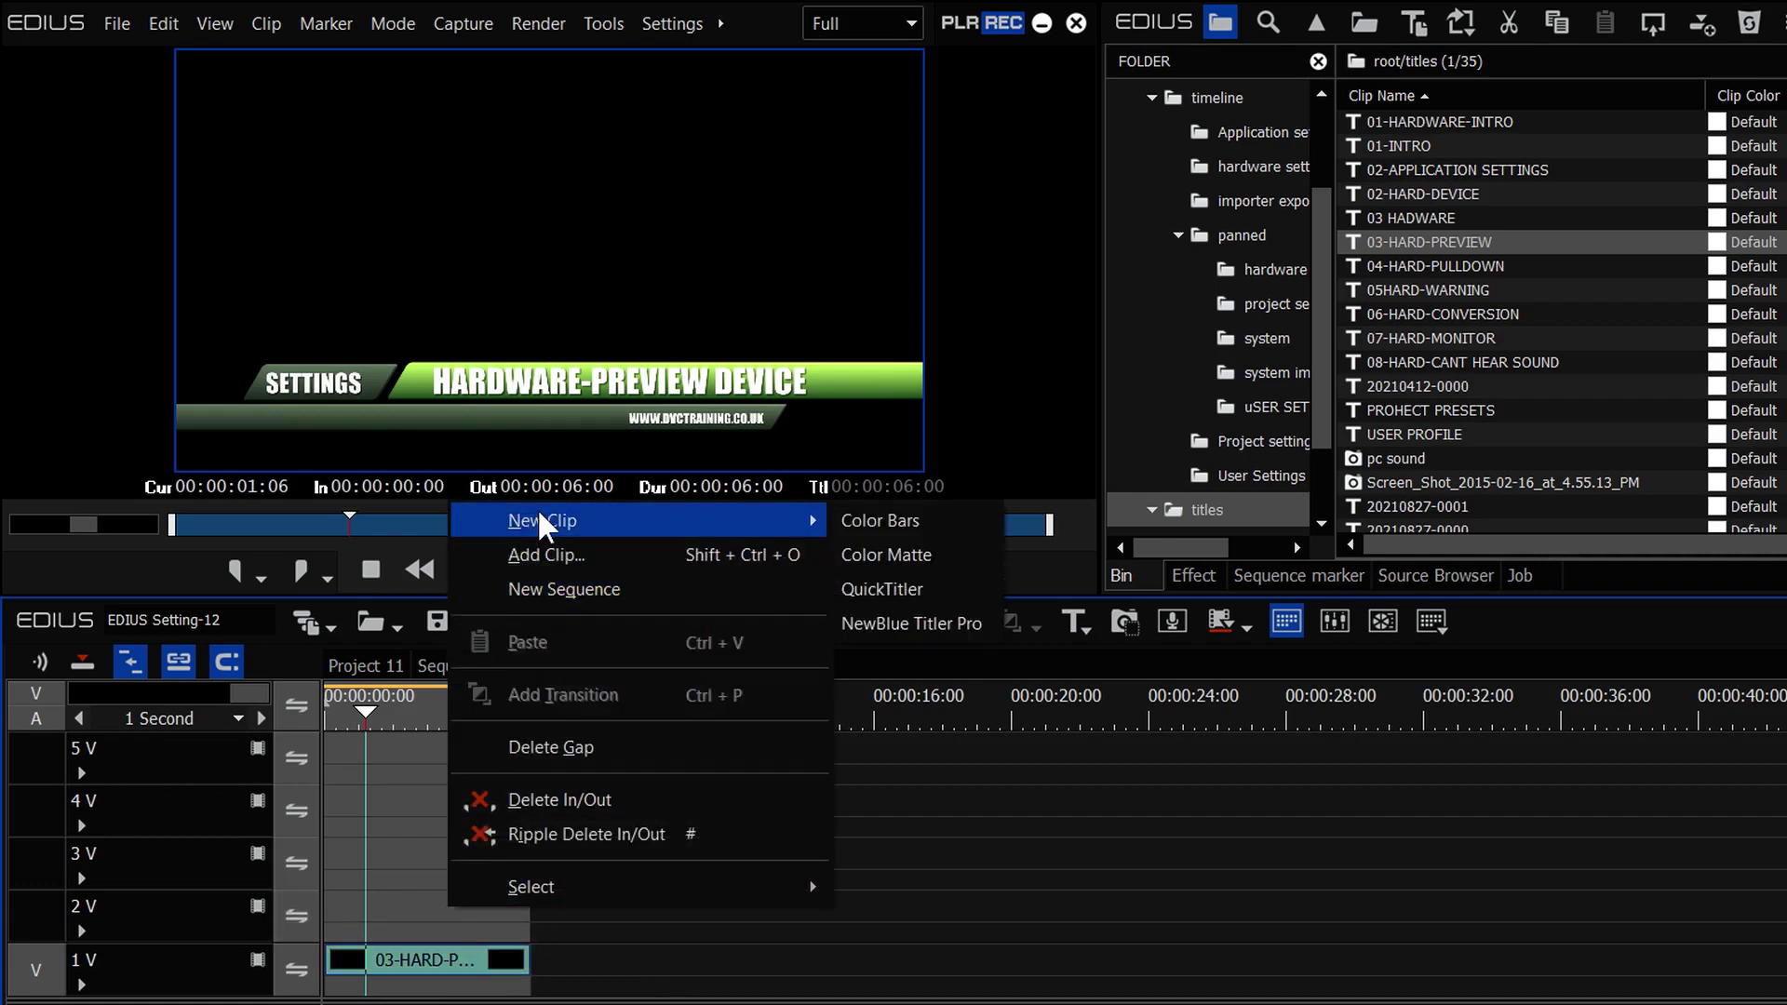
{"action": "left_click", "coordinate": [883, 580]}
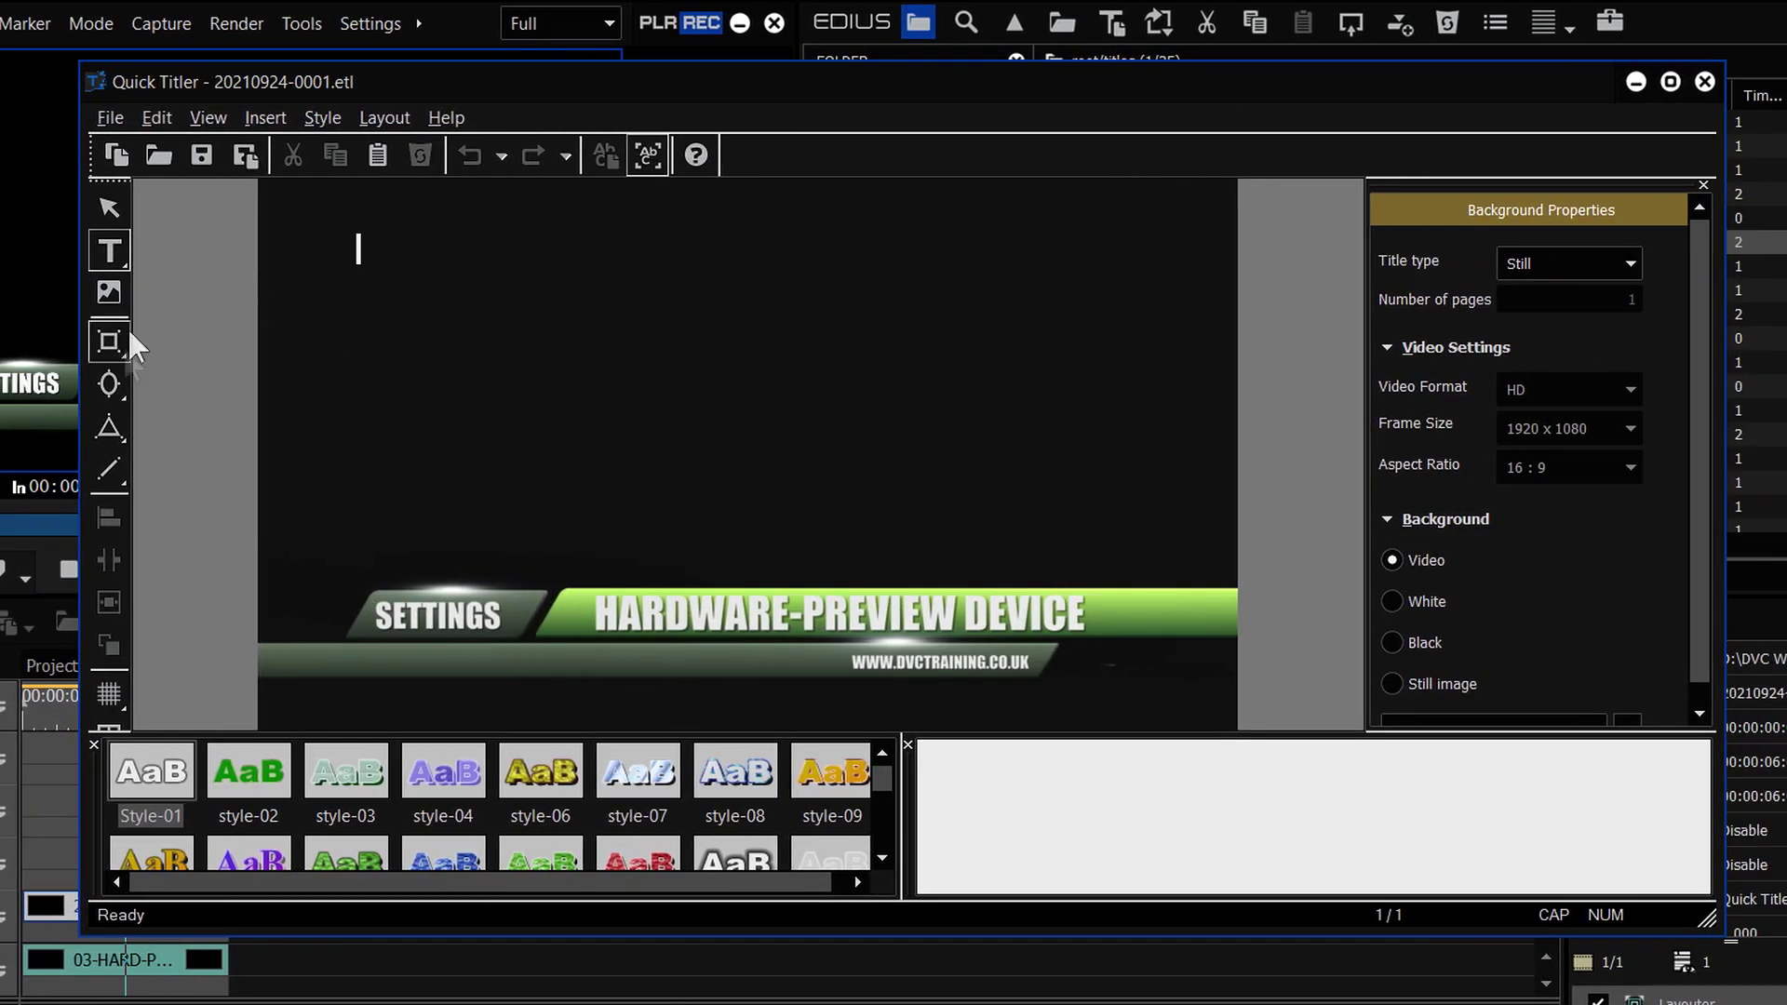
Trace the SETTINGS box with a rectangle about 426 by 91, then move it clear to about X 609, Y 697
{"action": "left_click", "coordinate": [121, 340]}
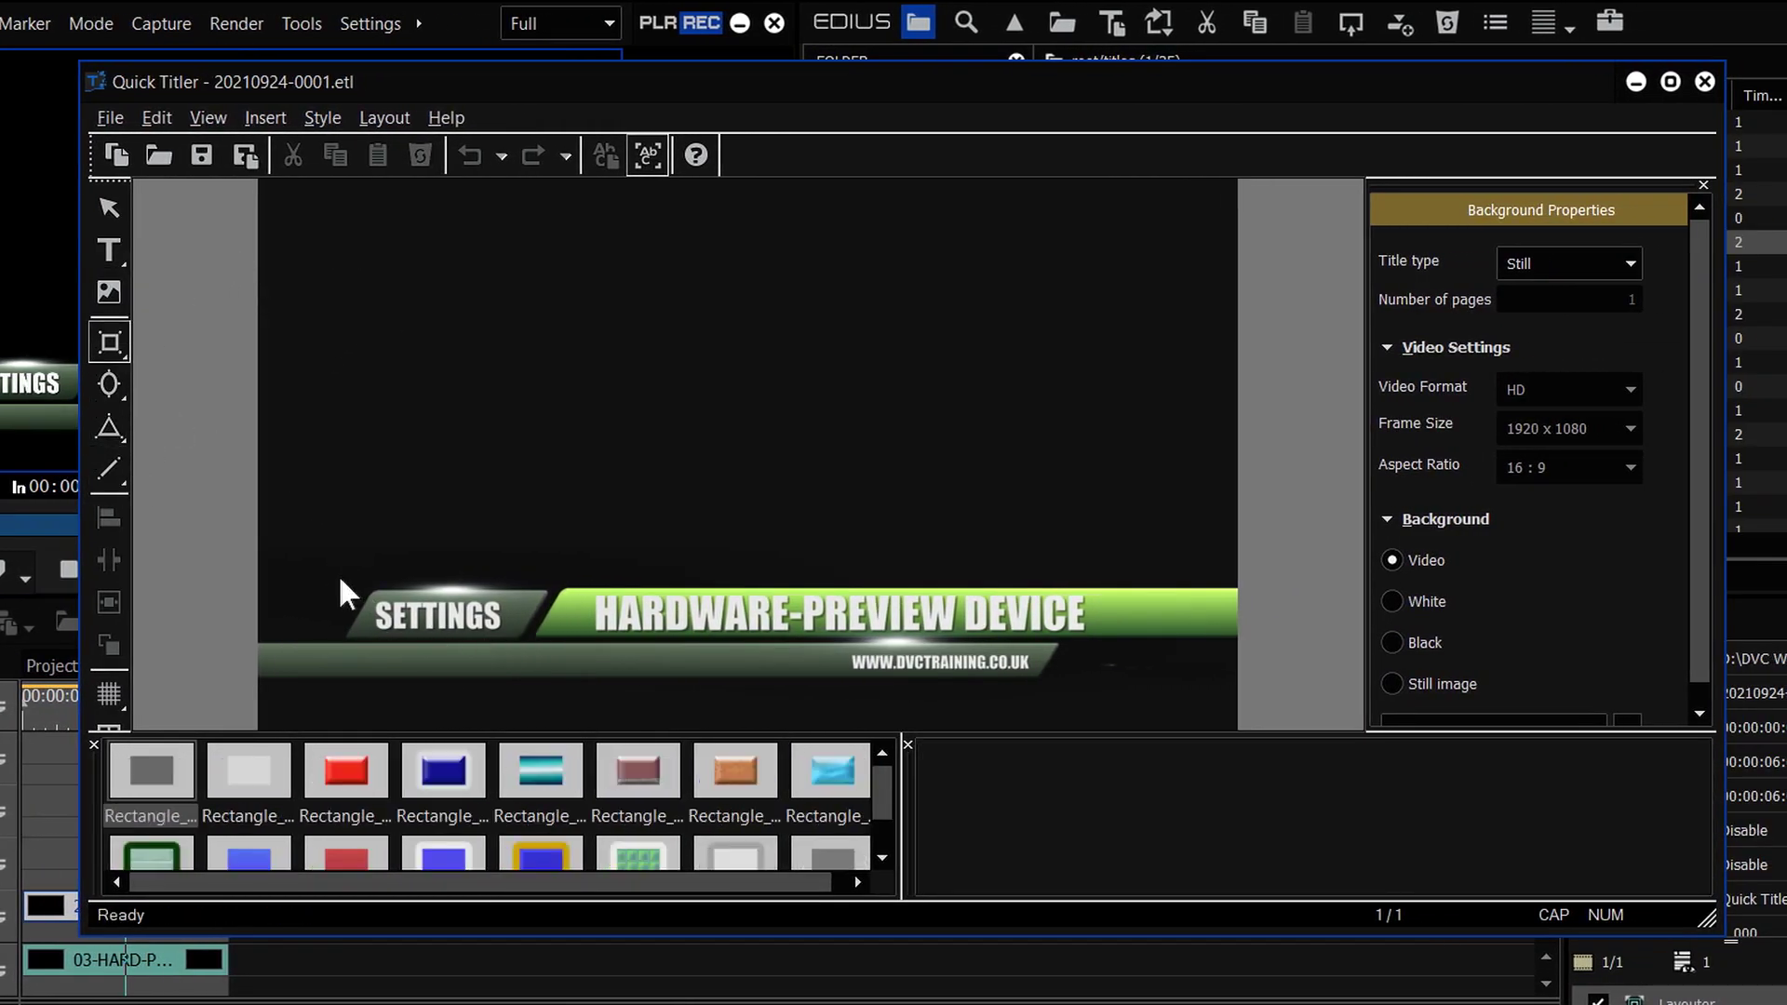
{"action": "left_click_drag", "start_coordinate": [332, 585], "coordinate": [549, 638]}
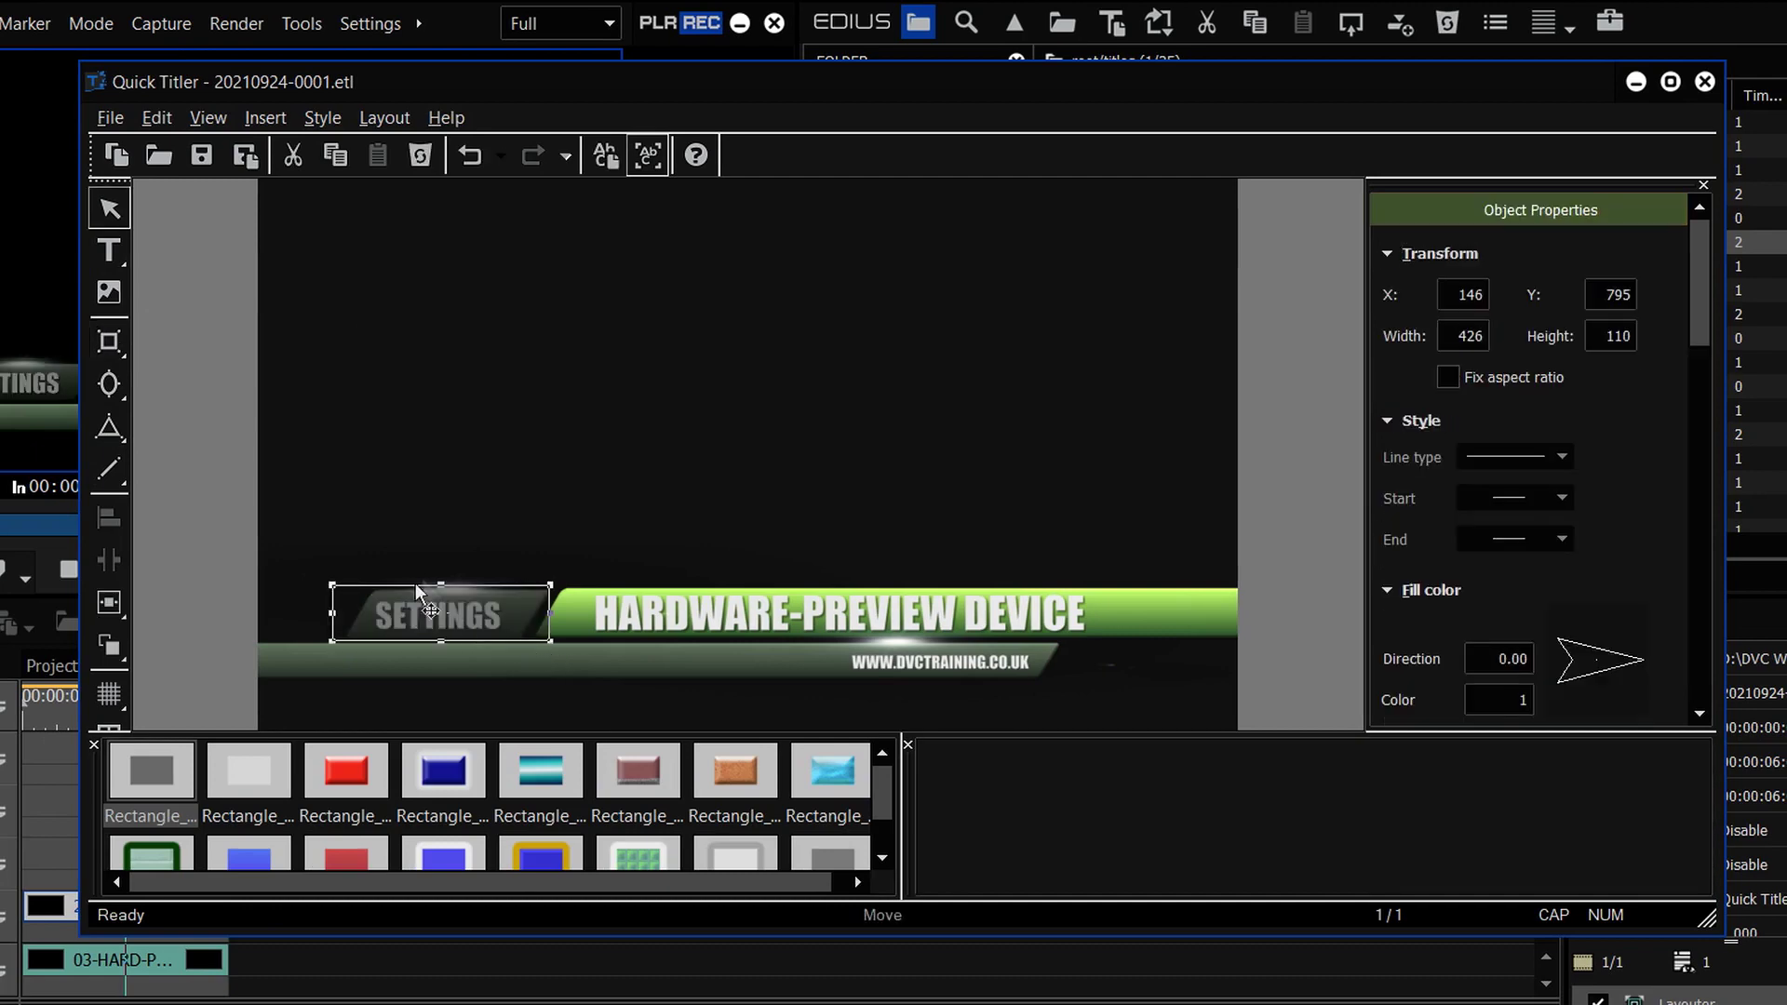
{"action": "left_click", "coordinate": [444, 596]}
{"action": "left_click_drag", "start_coordinate": [442, 583], "coordinate": [443, 638]}
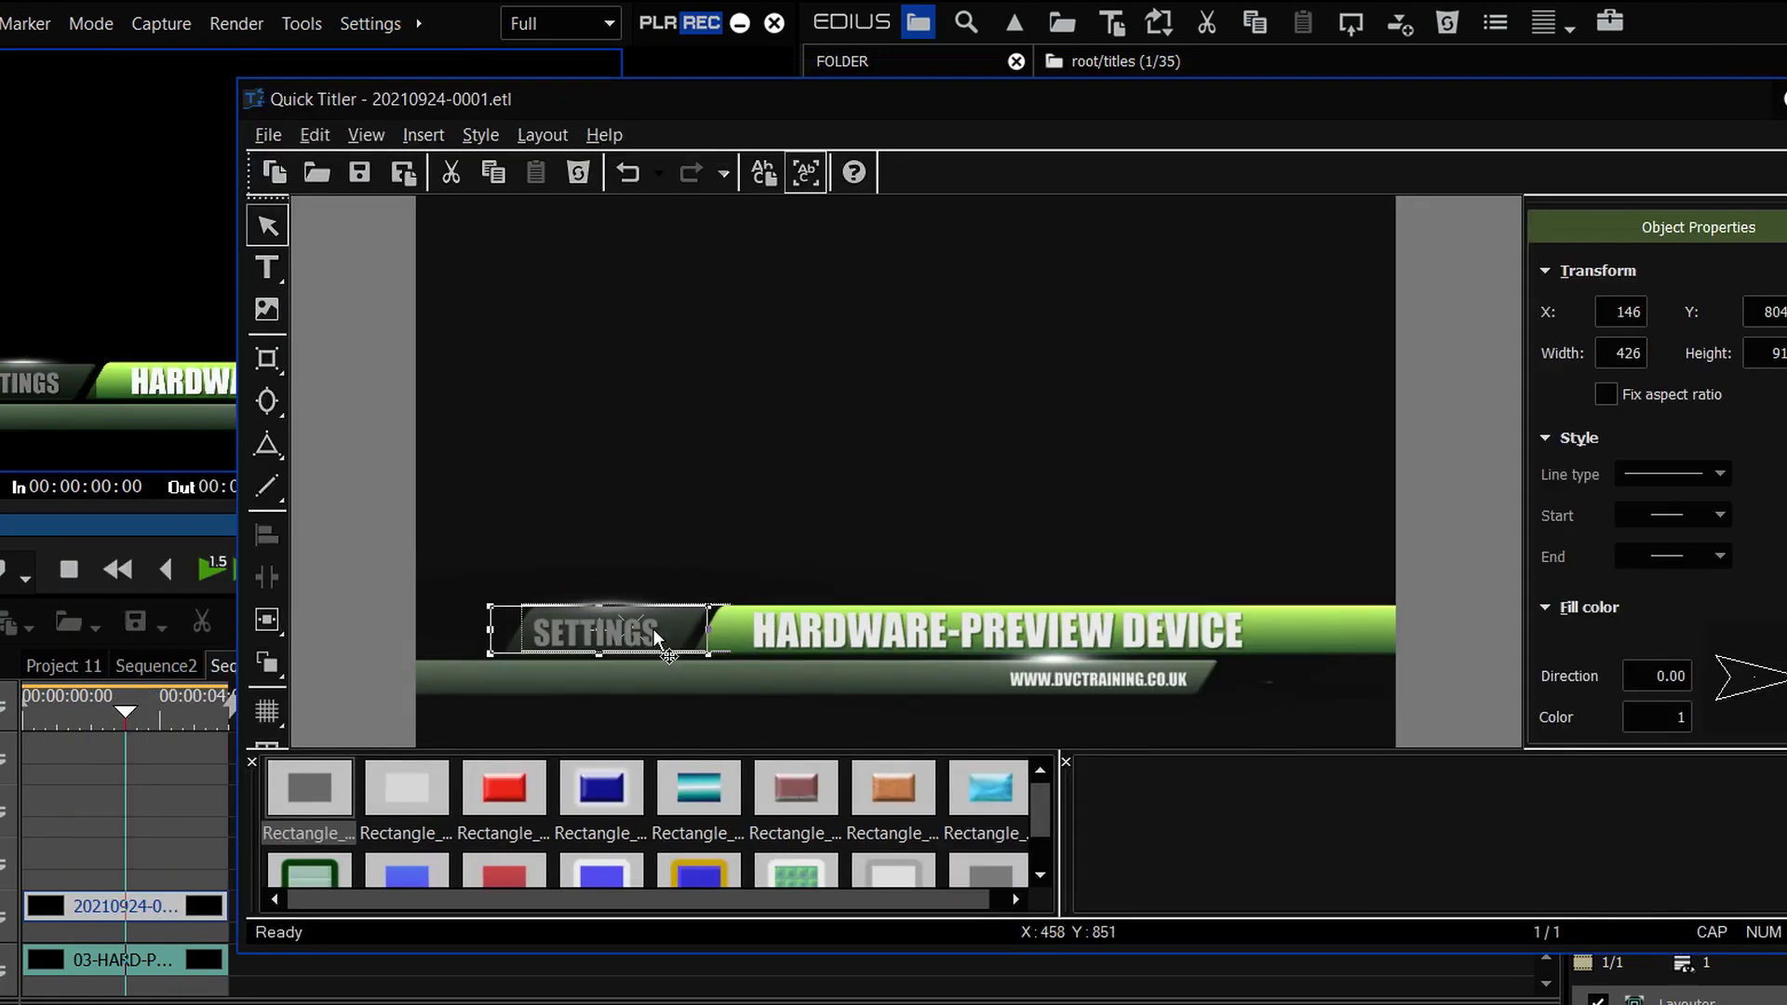
{"action": "left_click_drag", "start_coordinate": [453, 595], "coordinate": [695, 604]}
{"action": "left_click_drag", "start_coordinate": [856, 593], "coordinate": [849, 537]}
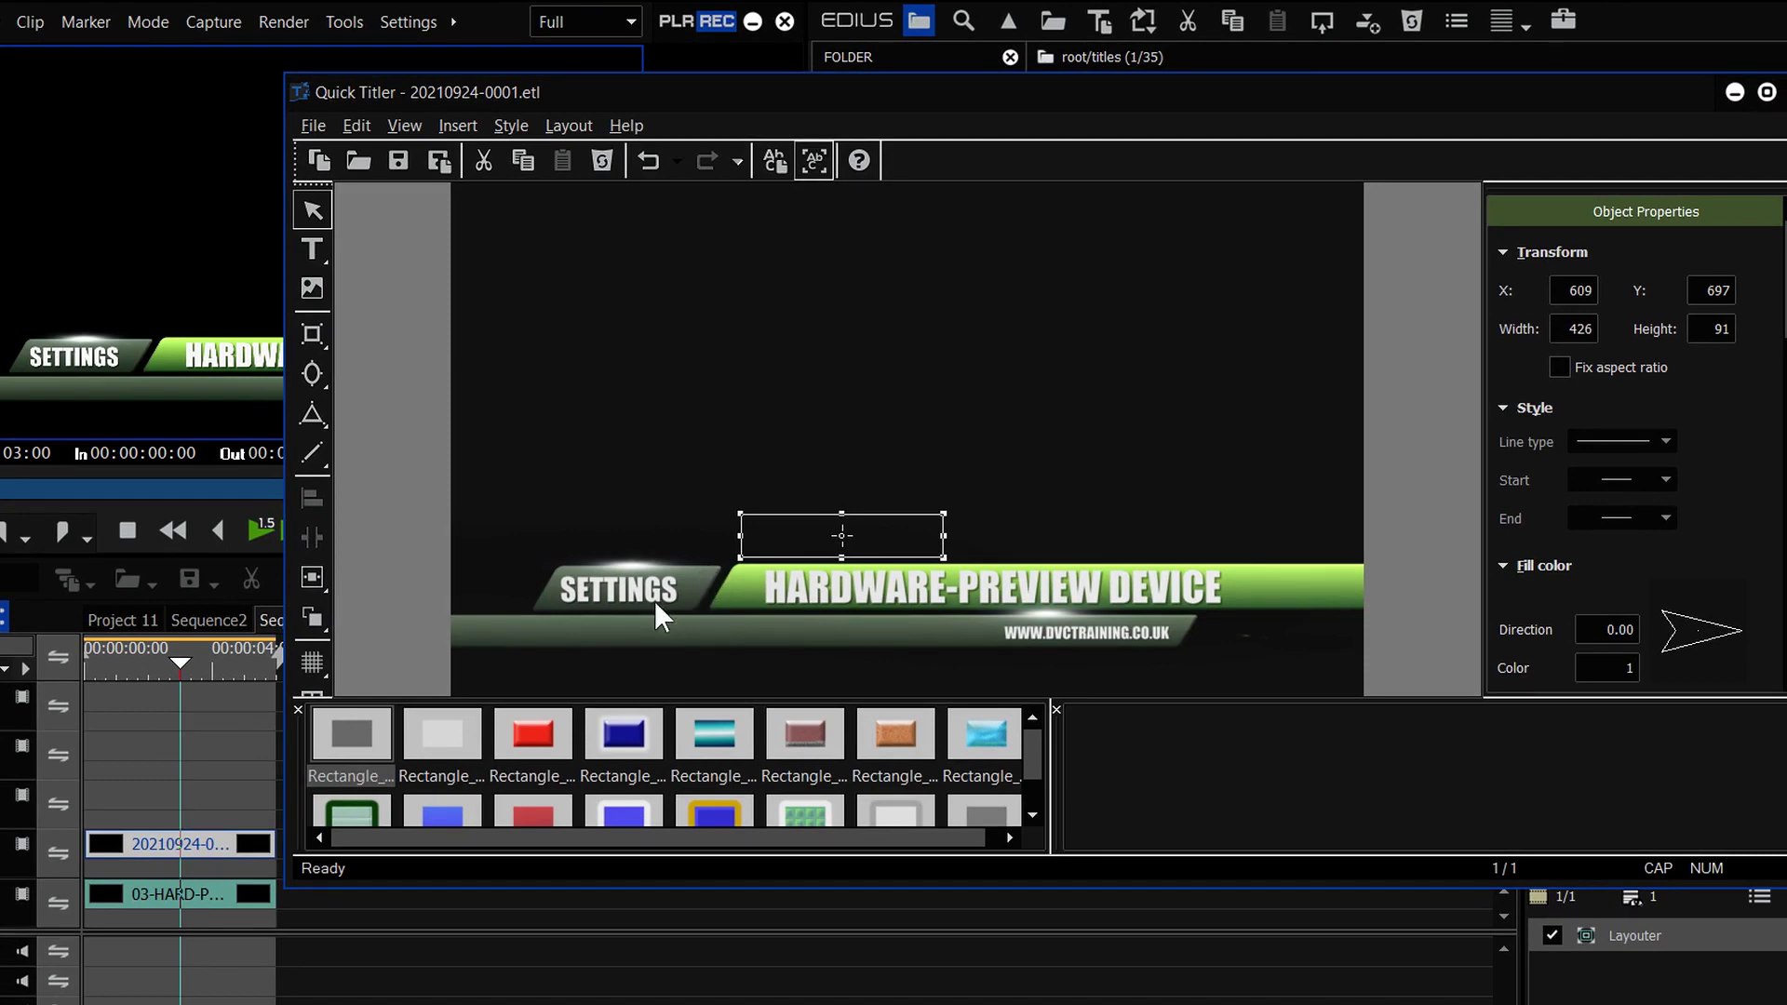
Set the rectangle's first fill colour to the light grey-green sampled from the SETTINGS box, RGB 99, 114, 97
{"action": "scroll", "coordinate": [1684, 510], "scroll_direction": "down", "scroll_amount": 3}
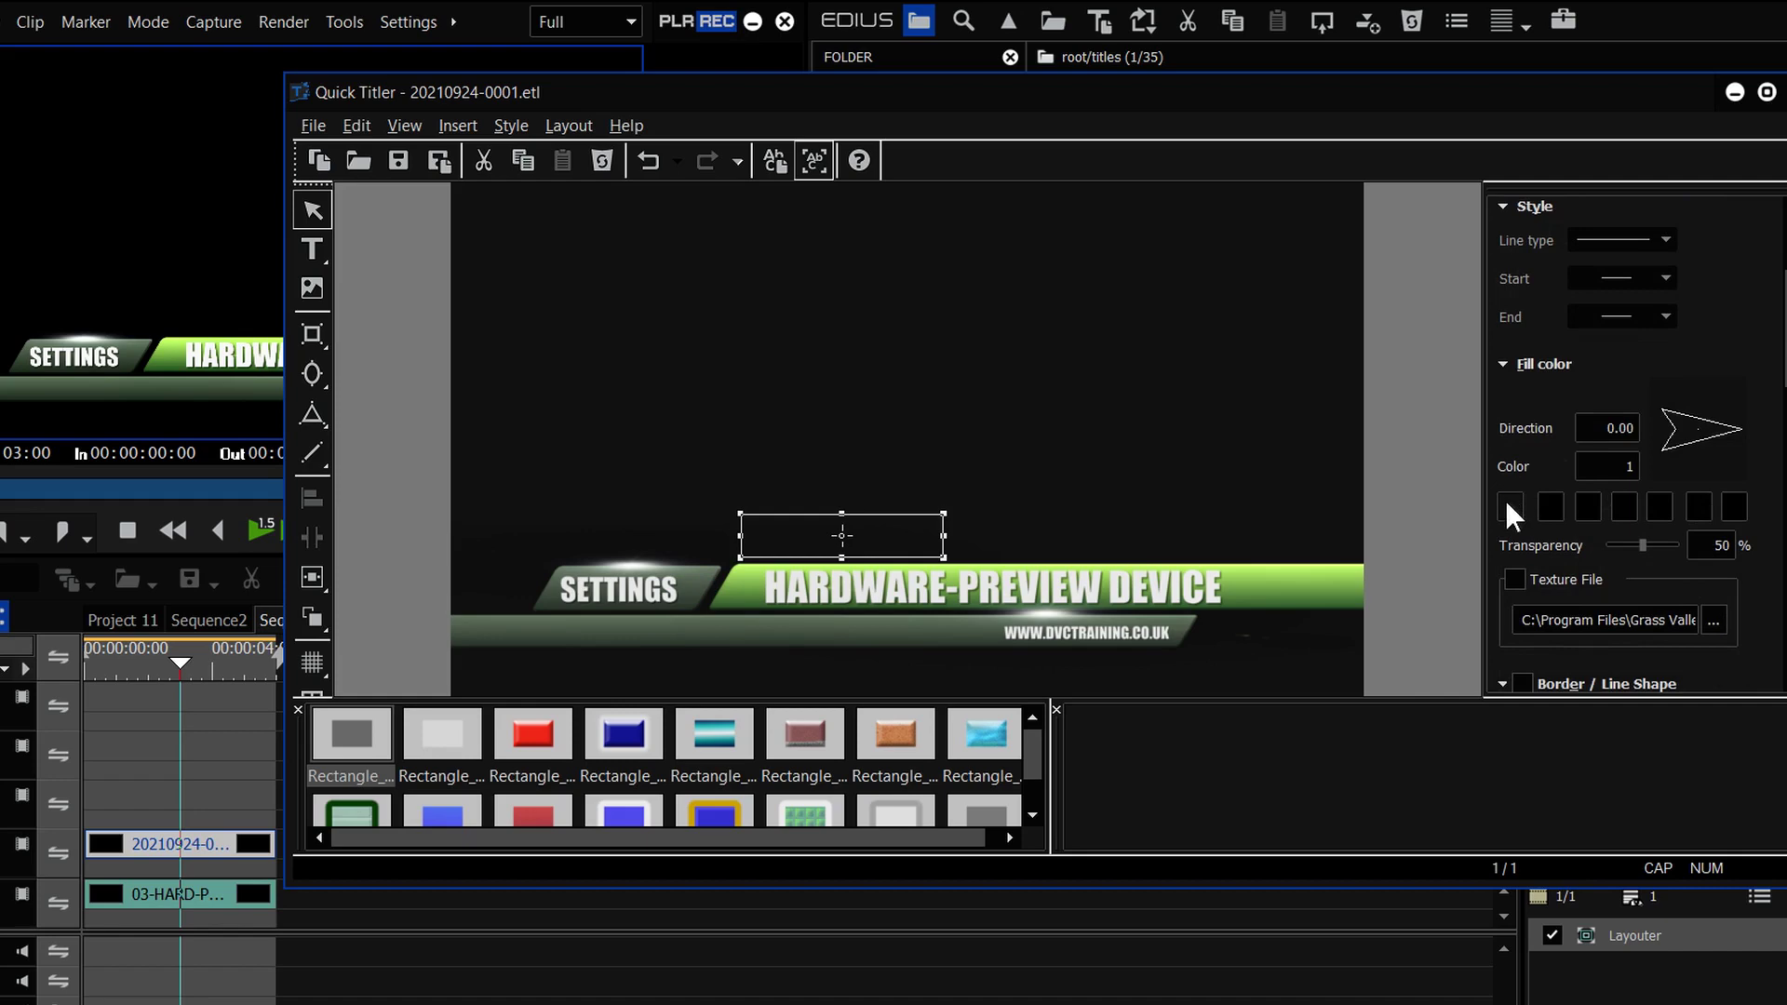
{"action": "left_click", "coordinate": [1507, 505]}
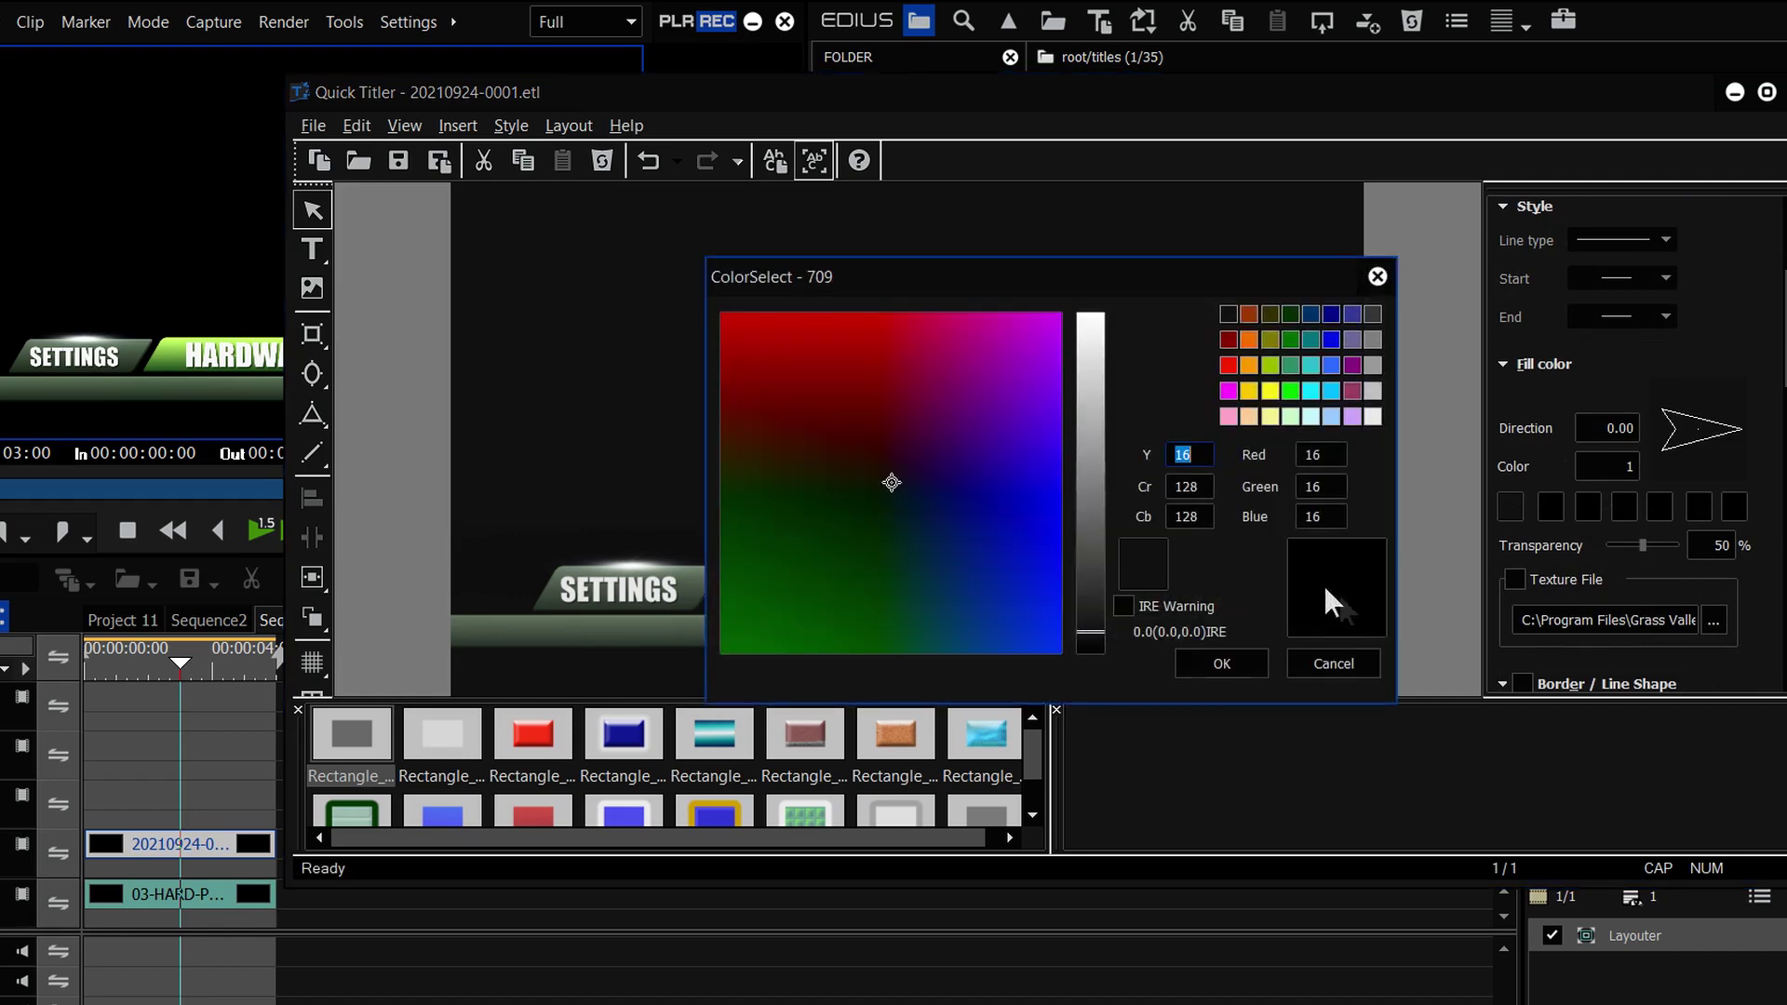
{"action": "left_click_drag", "start_coordinate": [220, 372], "coordinate": [142, 353]}
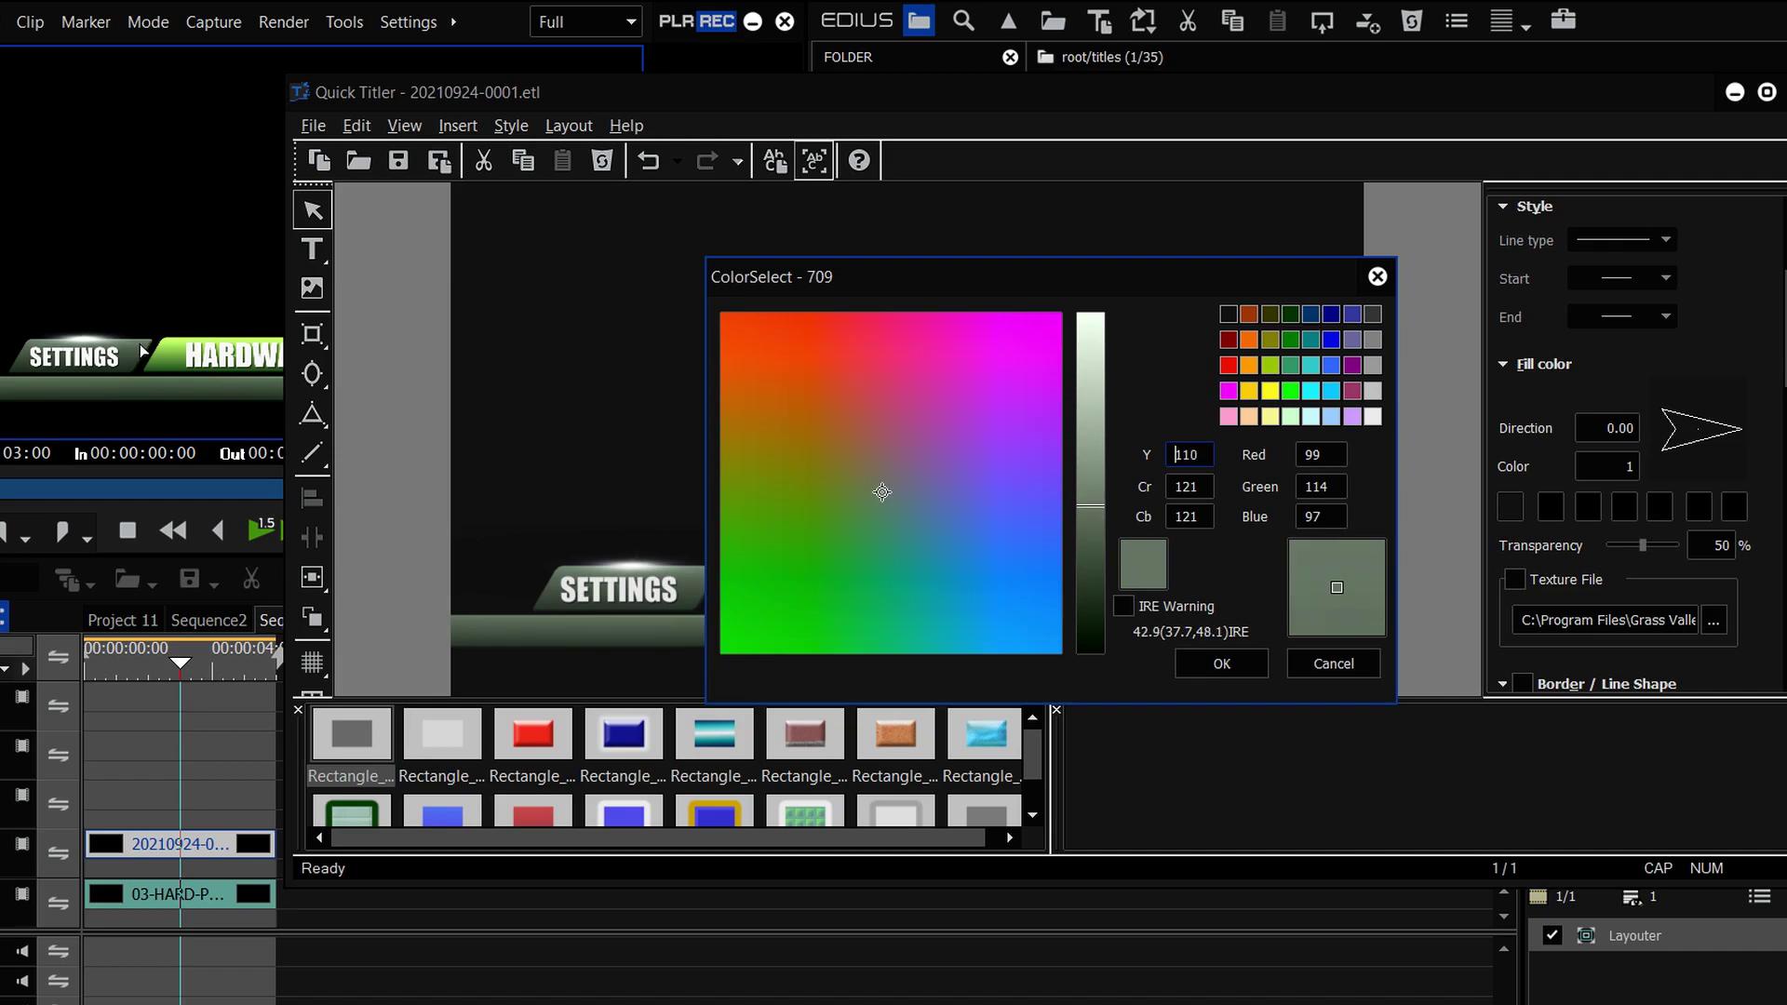
{"action": "left_click", "coordinate": [141, 346]}
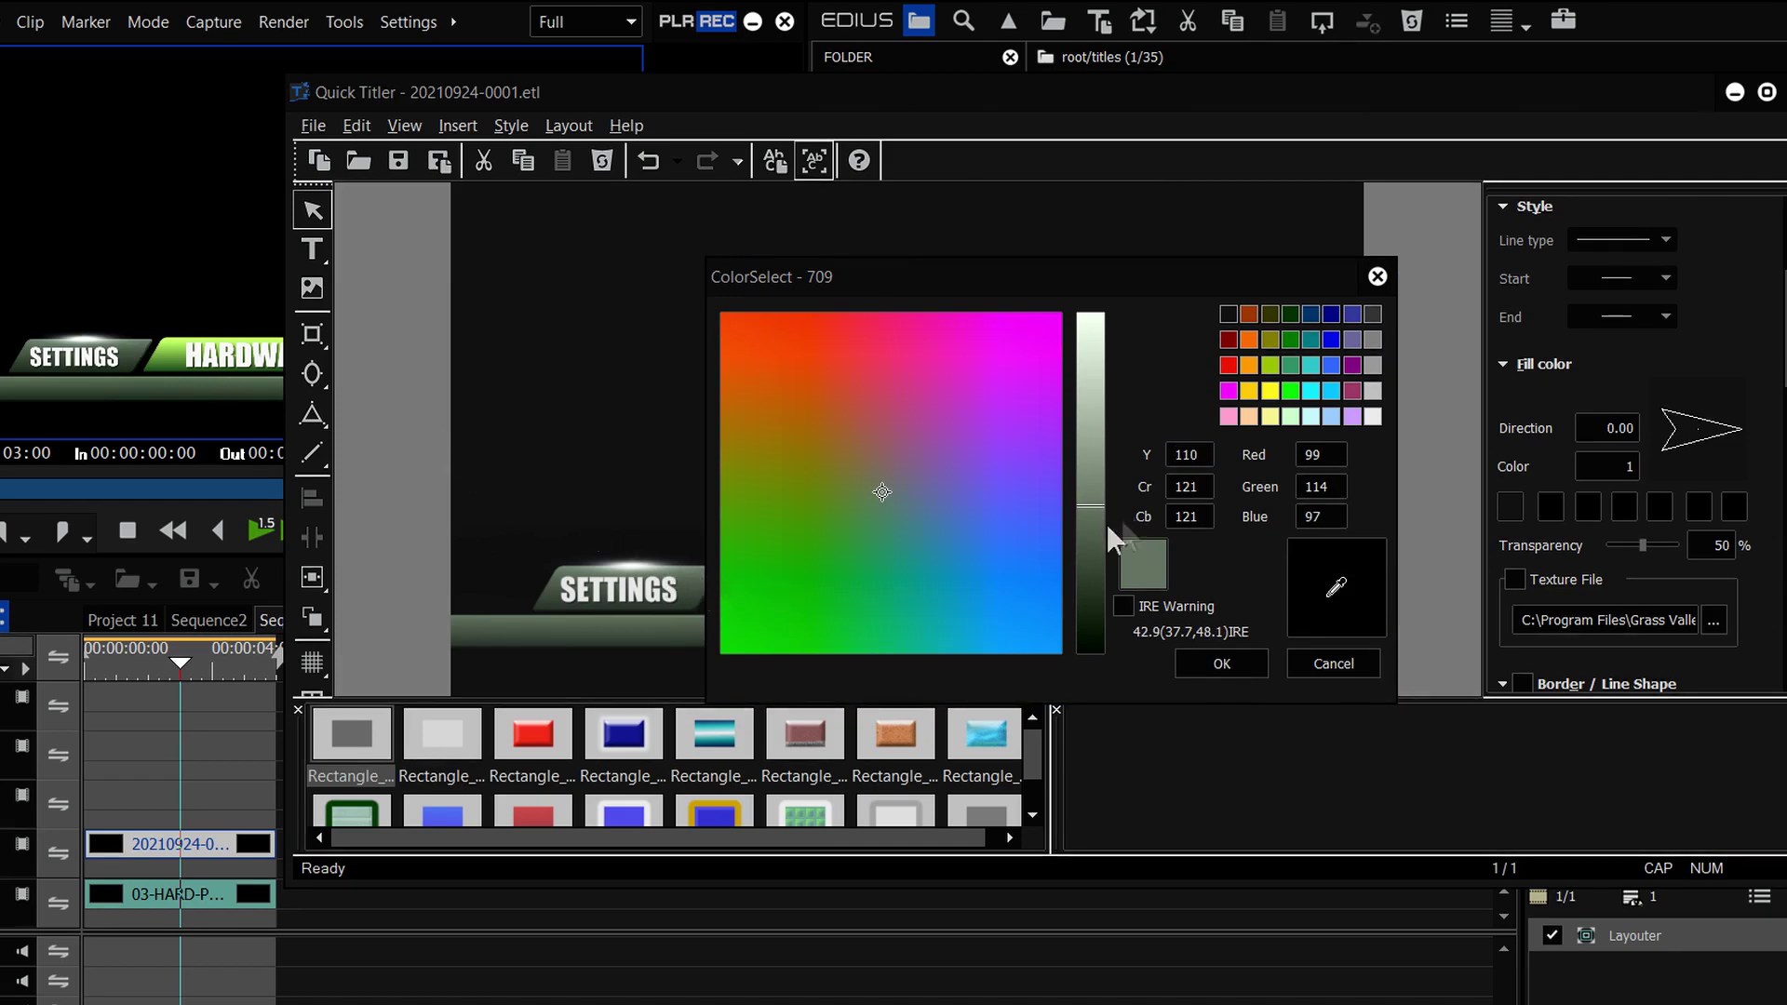
{"action": "key", "text": "Return"}
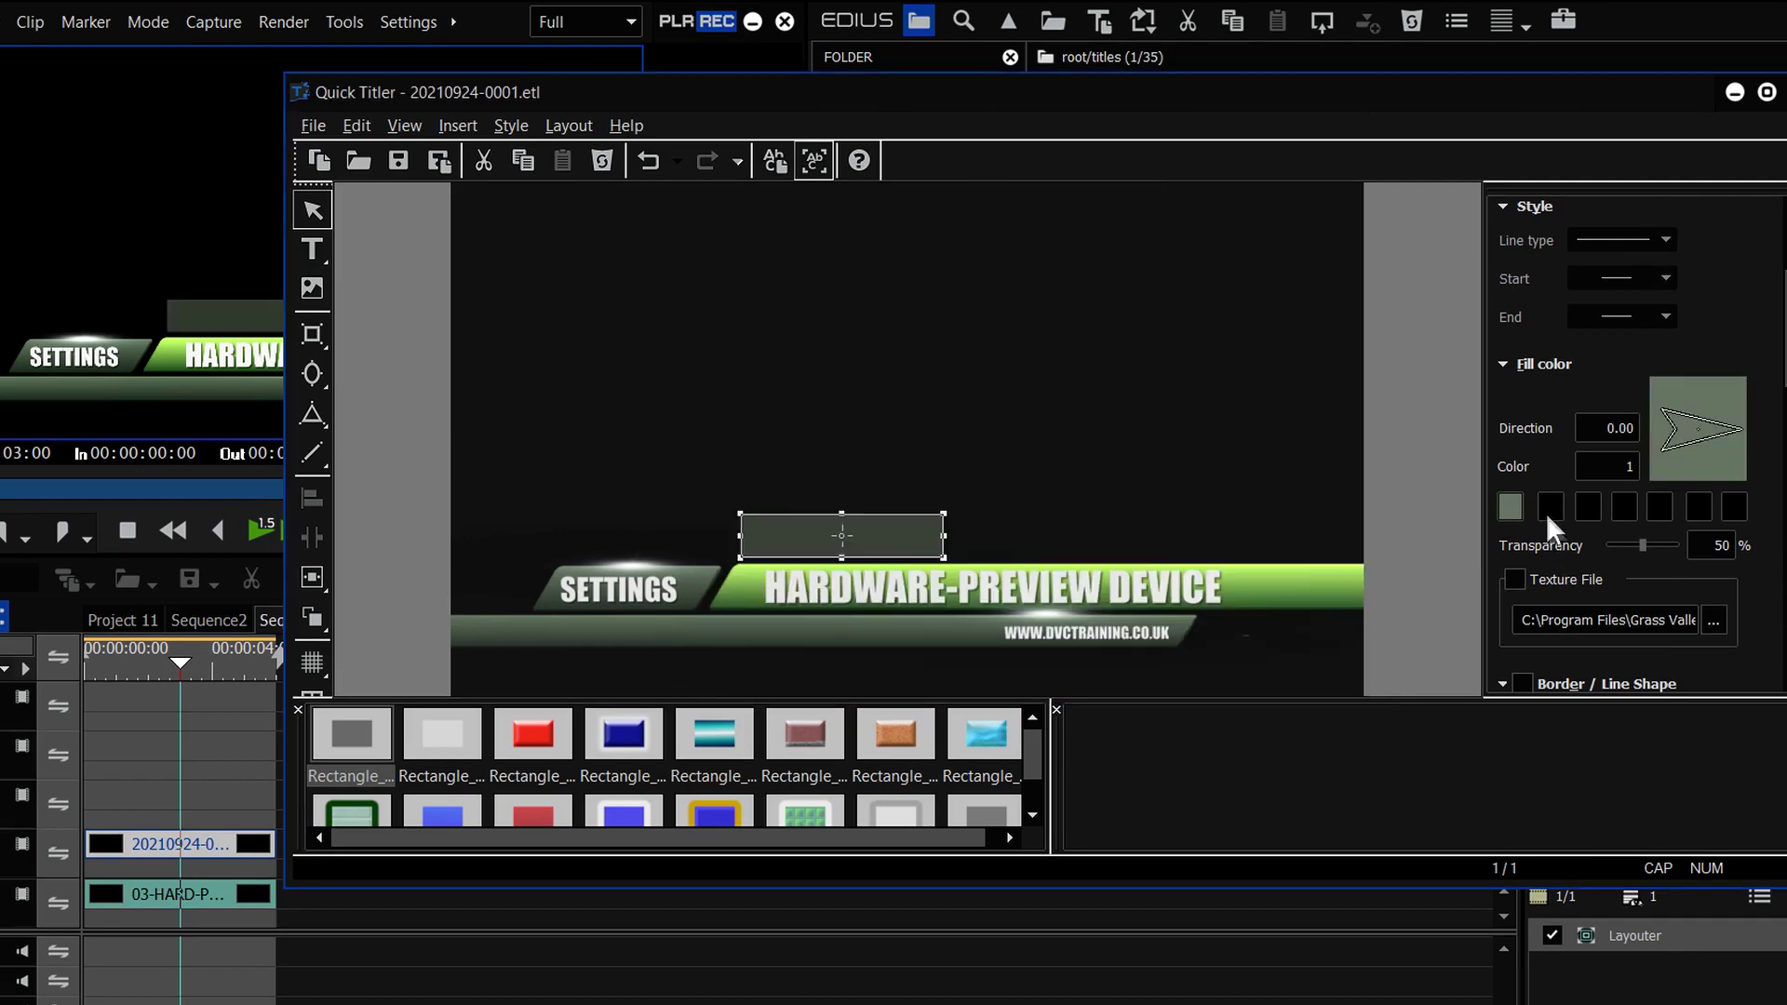
Set the rectangle's second fill colour to the dark green sampled from the reference title, RGB 44, 56, 46
{"action": "left_click", "coordinate": [1549, 508]}
{"action": "left_click_drag", "start_coordinate": [1316, 587], "coordinate": [17, 376]}
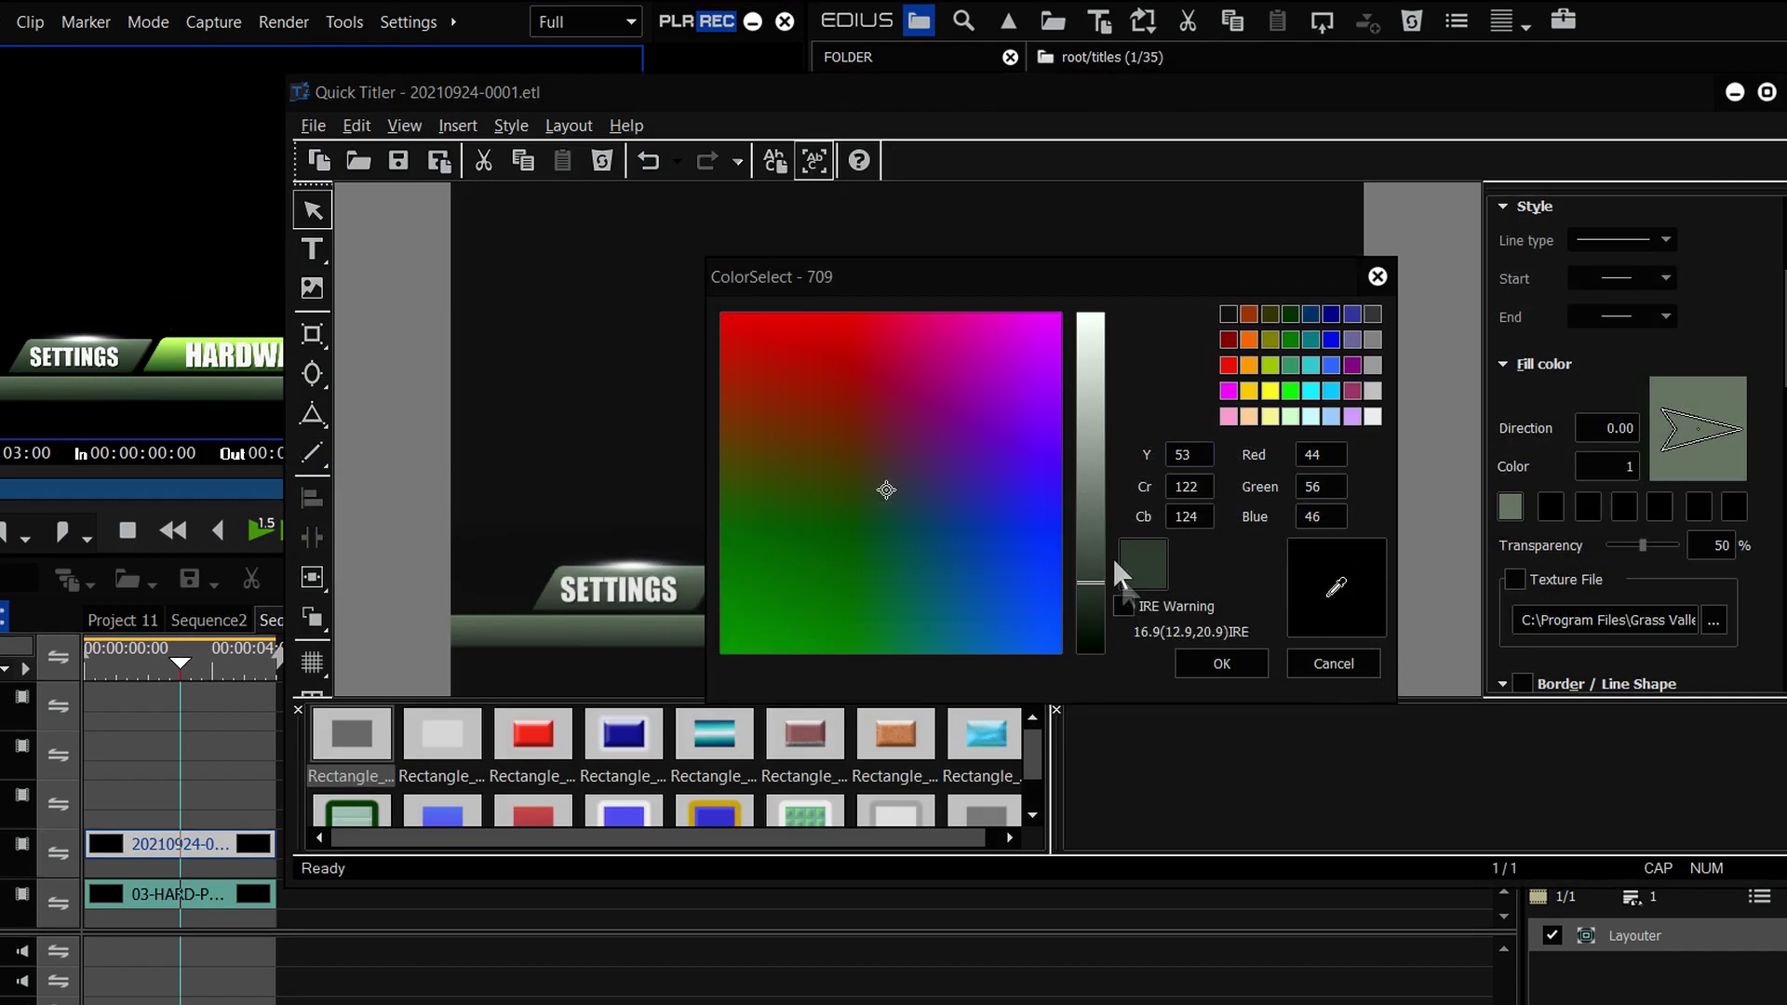
{"action": "left_click", "coordinate": [1225, 659]}
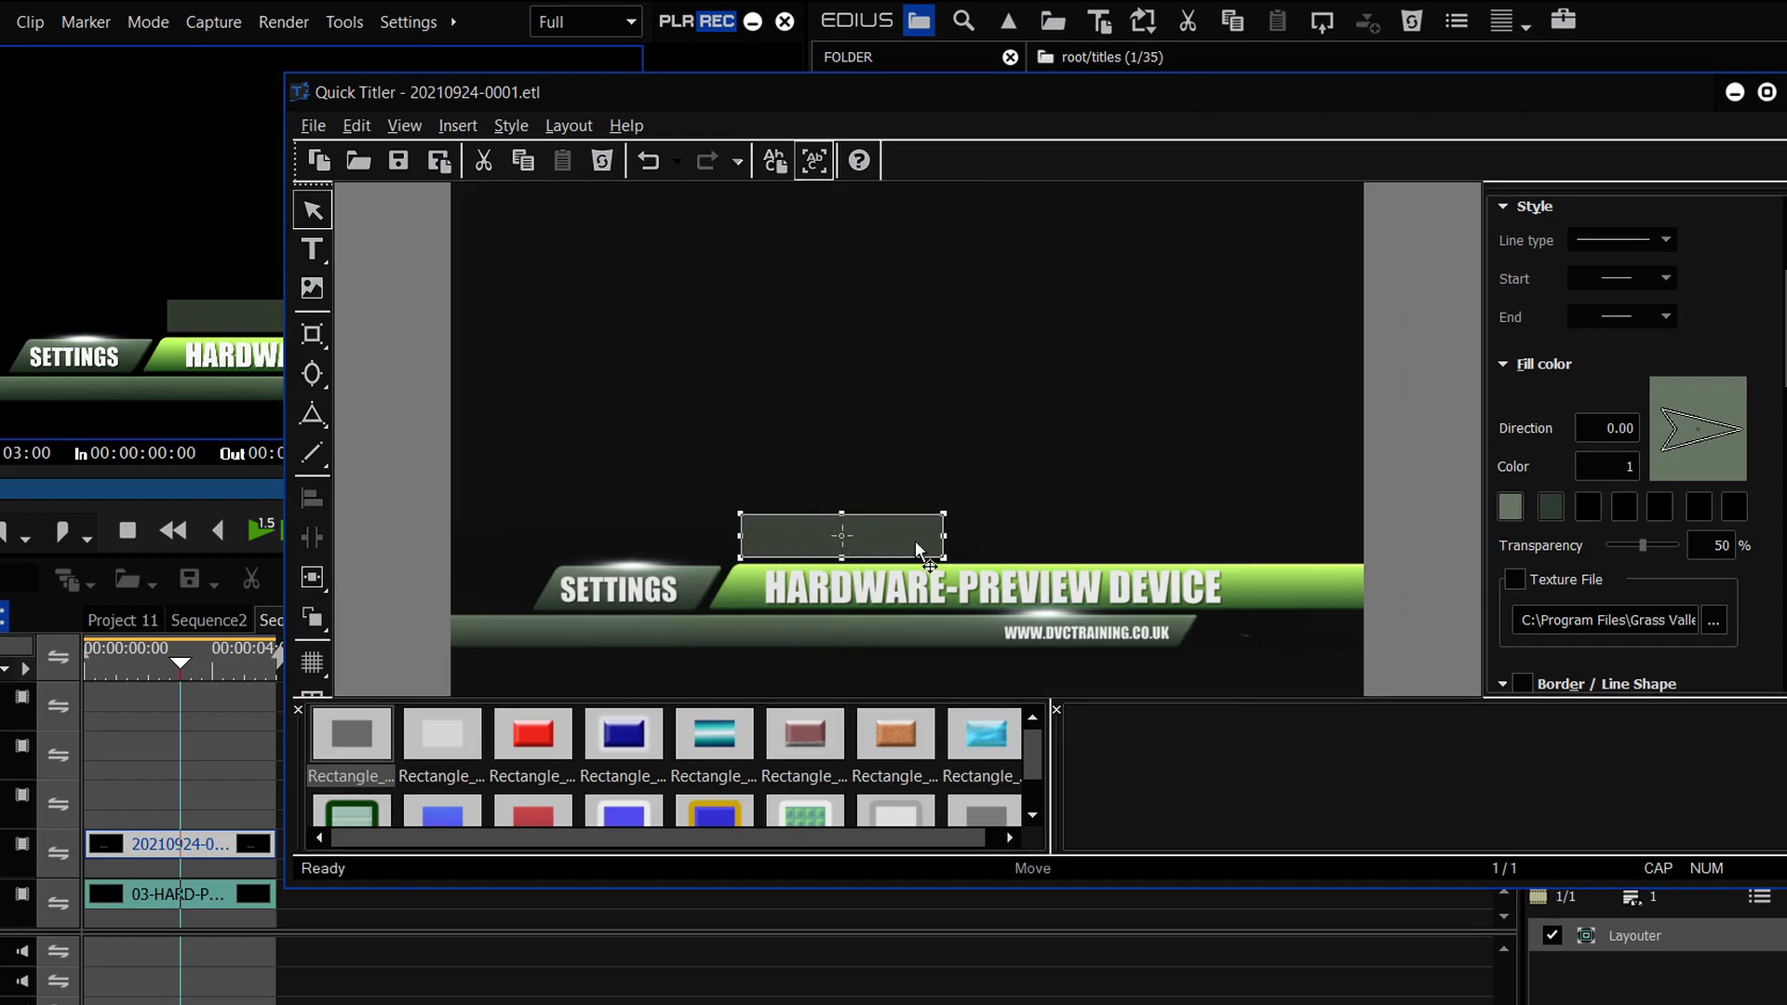
Make the rectangle's fill a two-colour gradient with direction 270 and transparency 0%
{"action": "left_click", "coordinate": [1628, 466]}
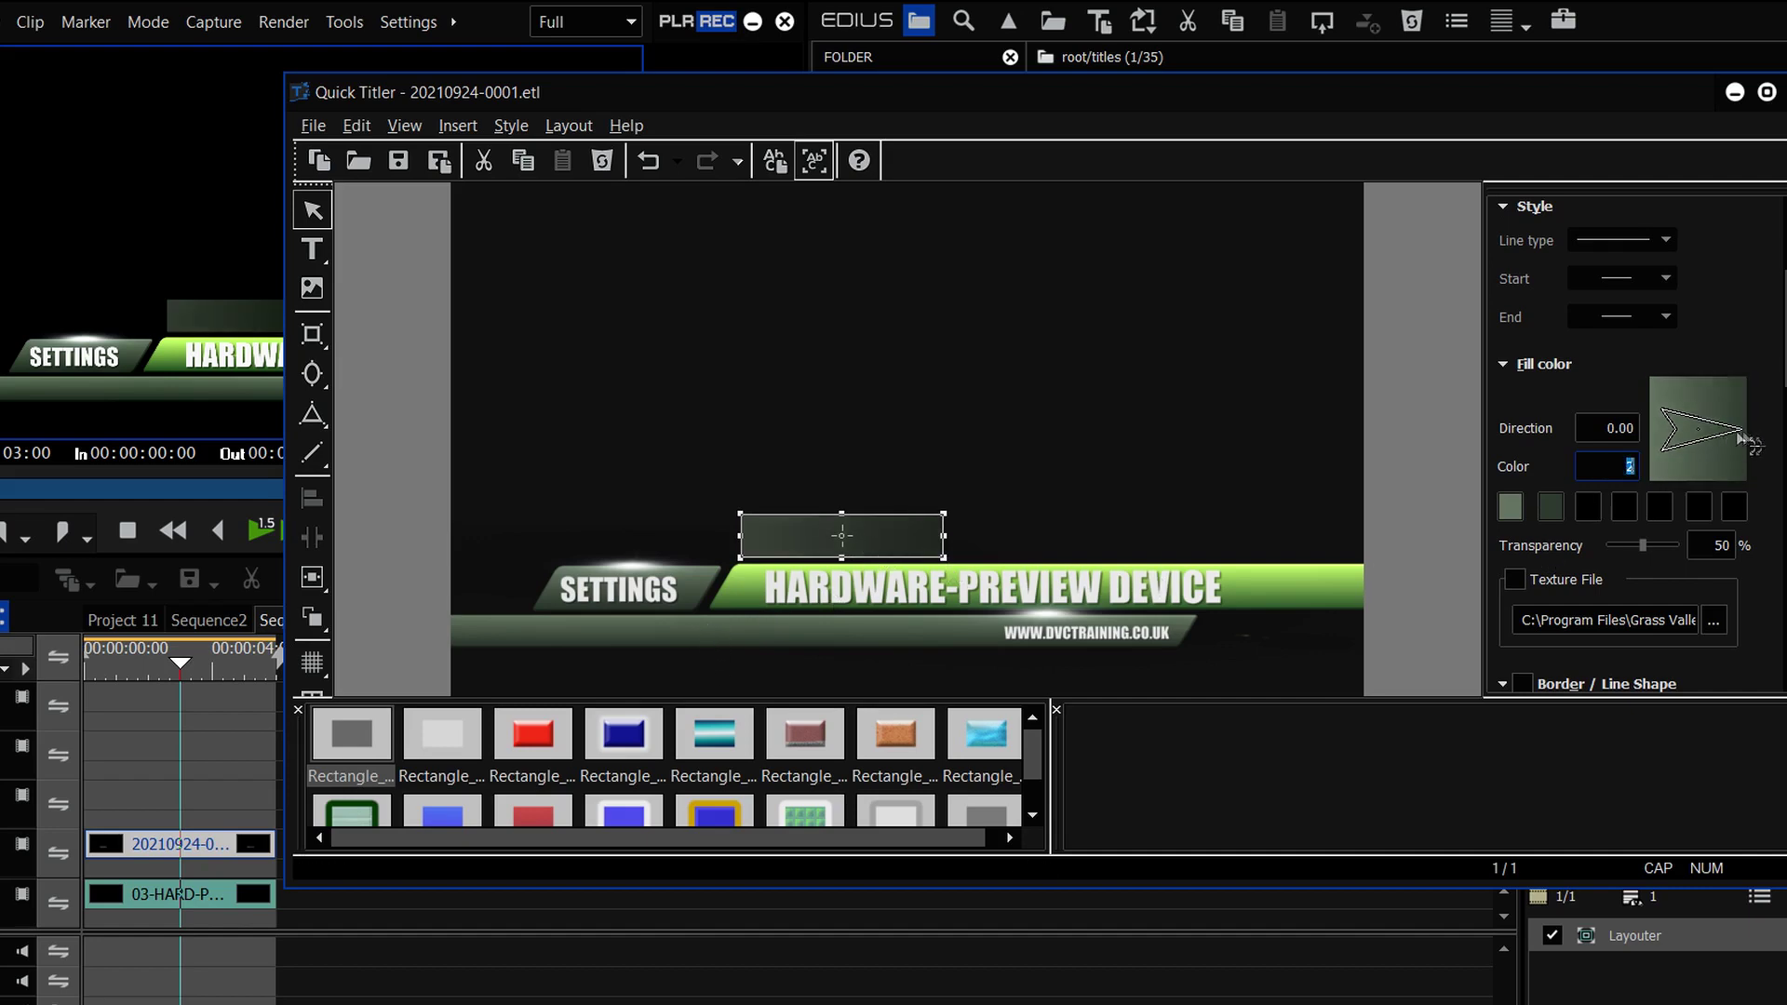
{"action": "left_click_drag", "start_coordinate": [1735, 440], "coordinate": [1698, 480]}
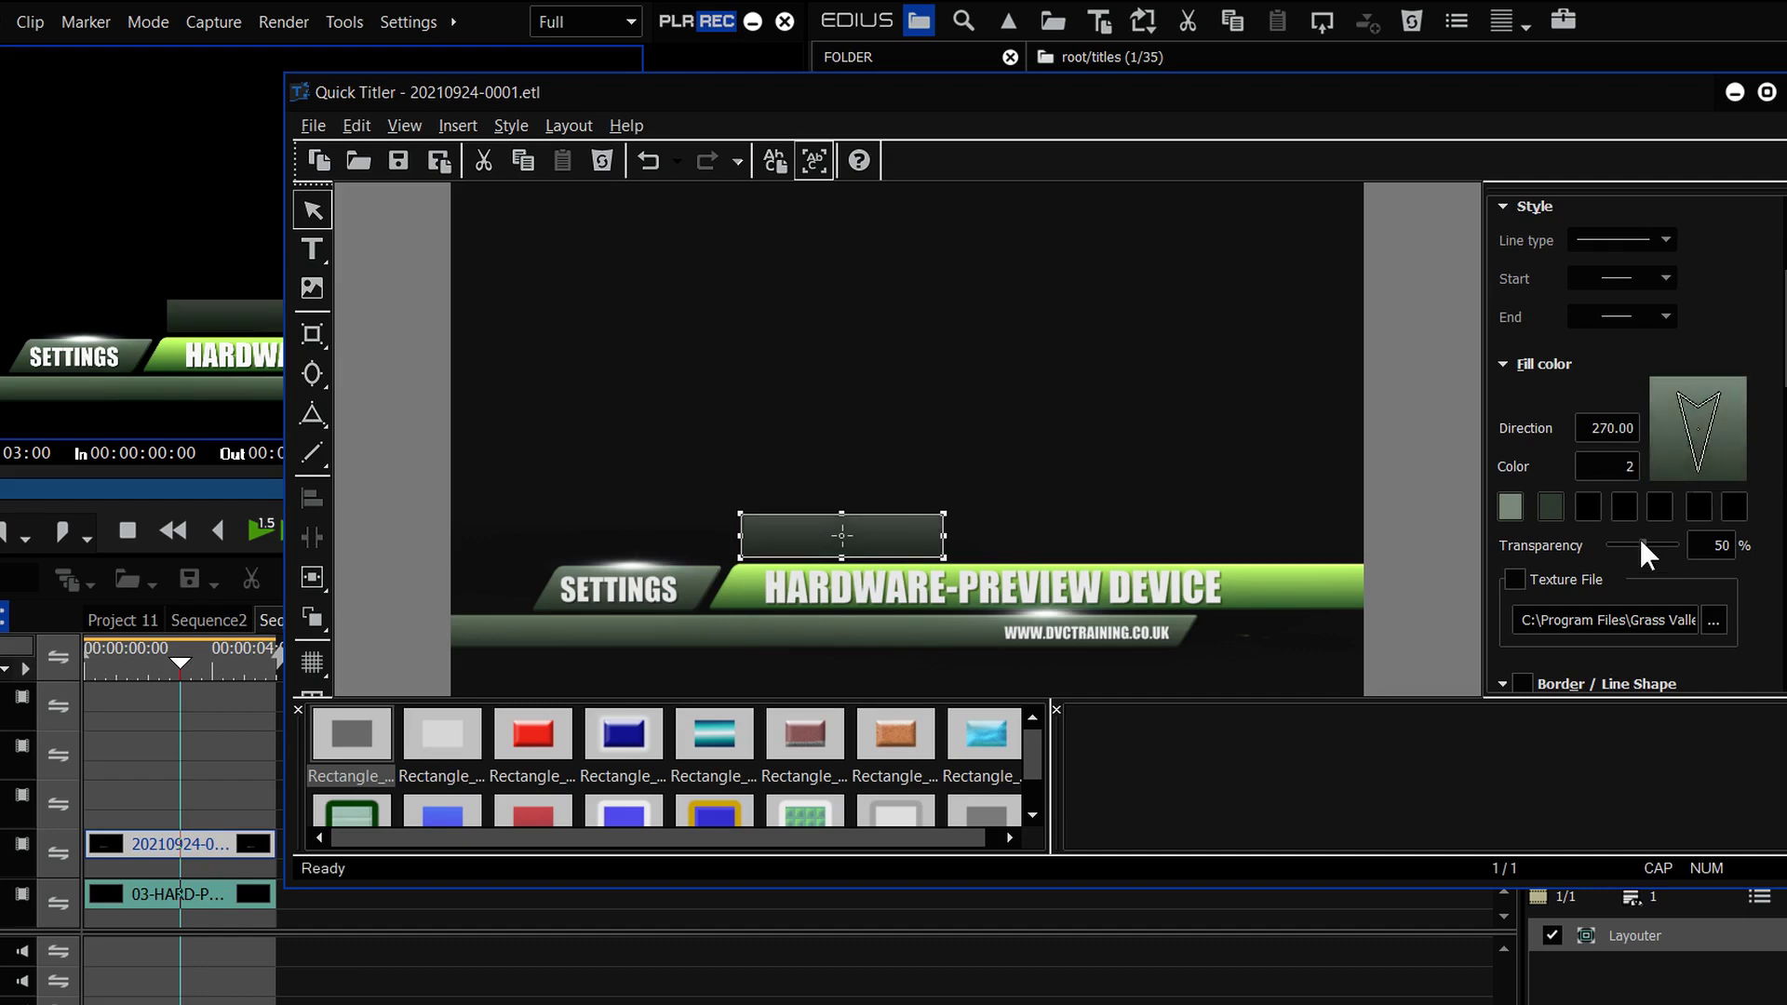
{"action": "left_click_drag", "start_coordinate": [1641, 543], "coordinate": [1583, 552]}
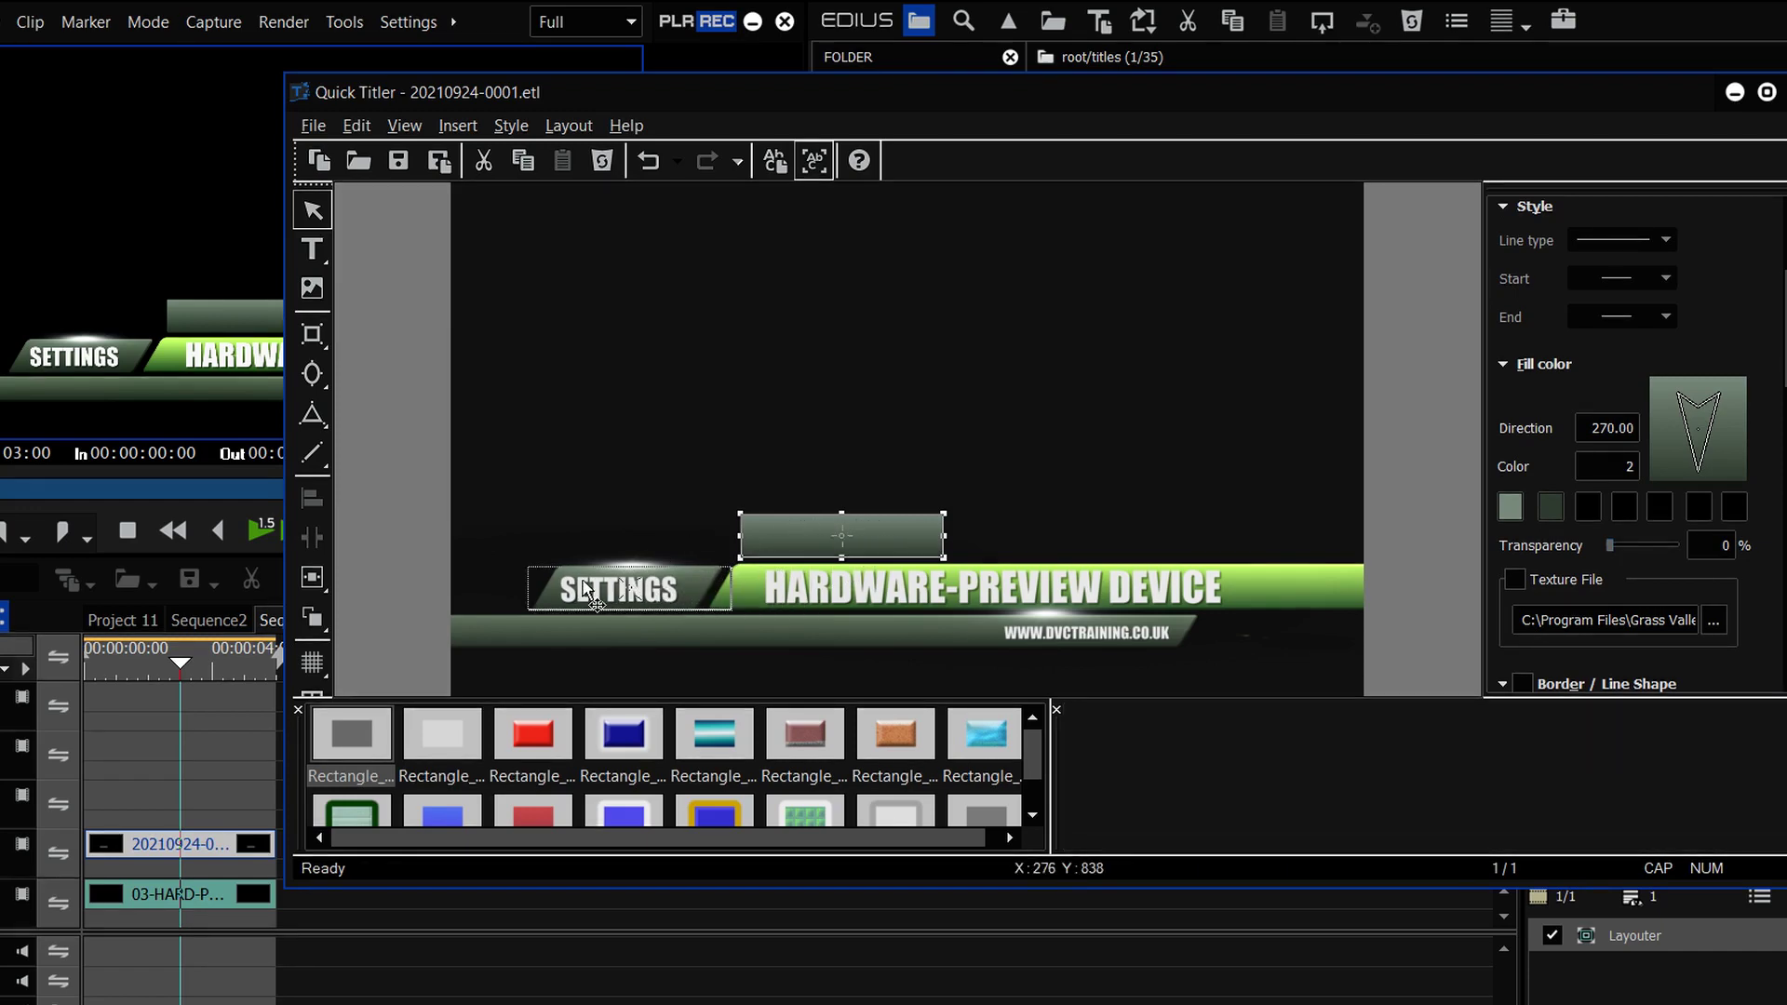
Position the gradient rectangle over the reference's SETTINGS box and add a separate text object reading SETTINGS
{"action": "left_click_drag", "start_coordinate": [584, 590], "coordinate": [575, 590]}
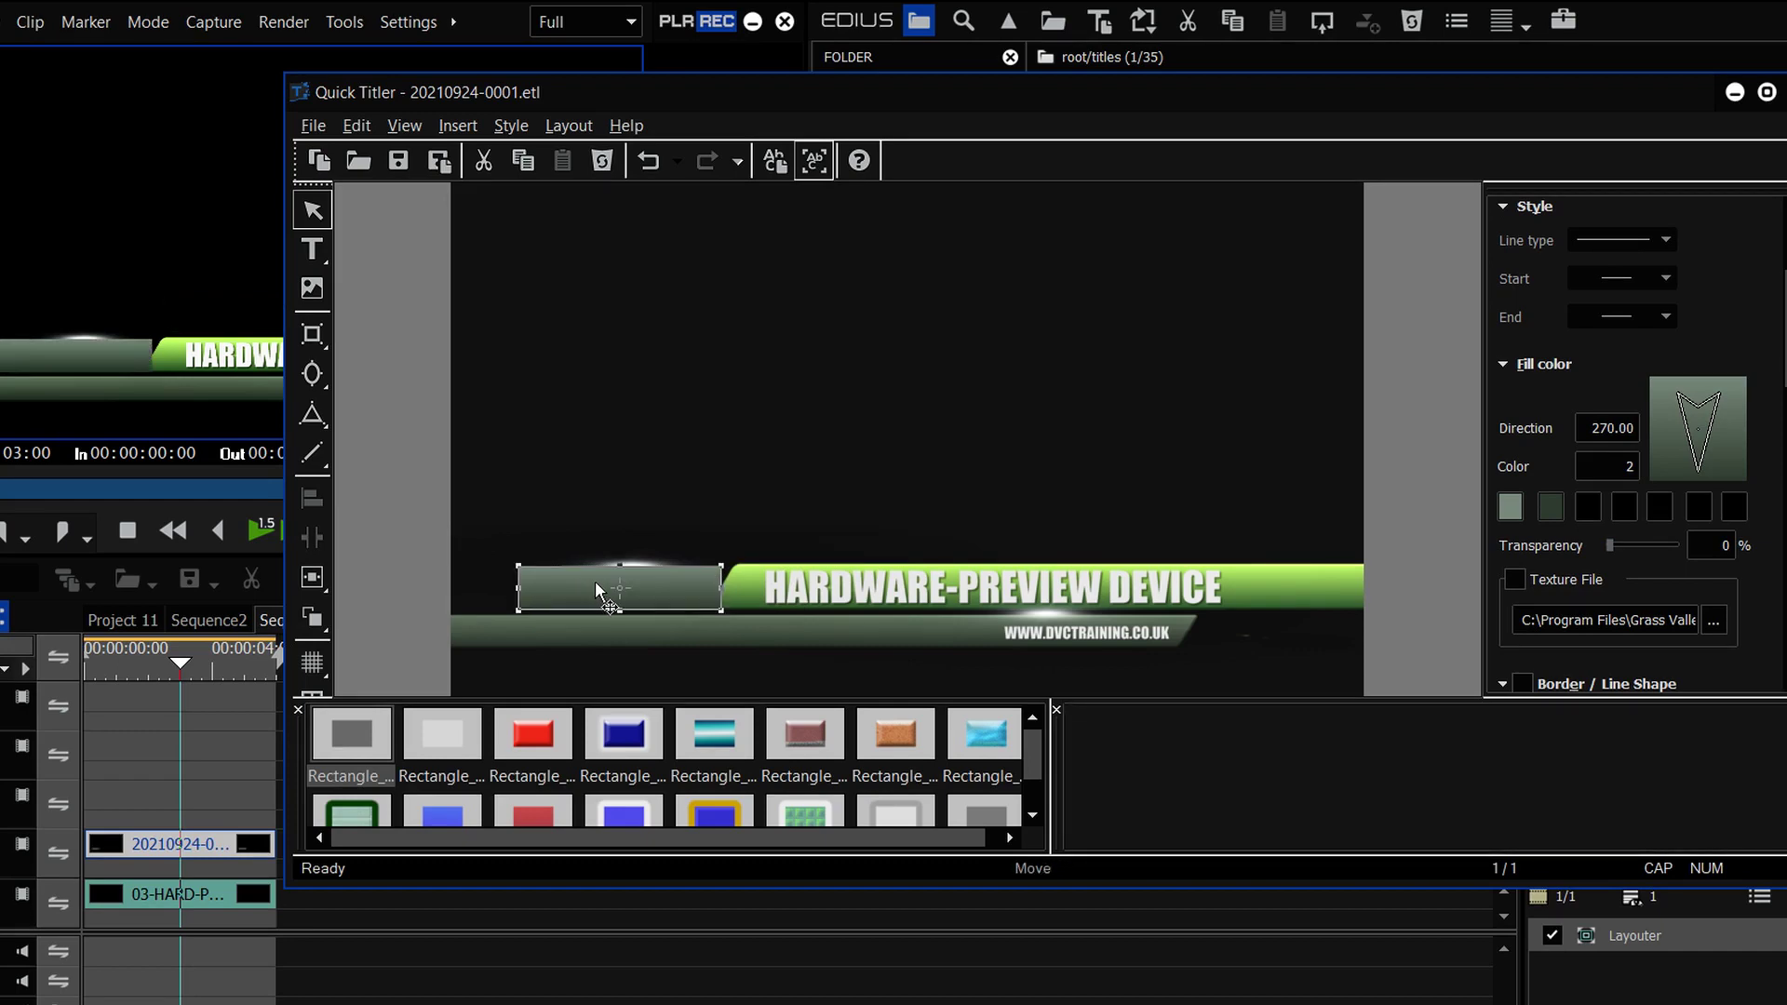
{"action": "left_click", "coordinate": [303, 253]}
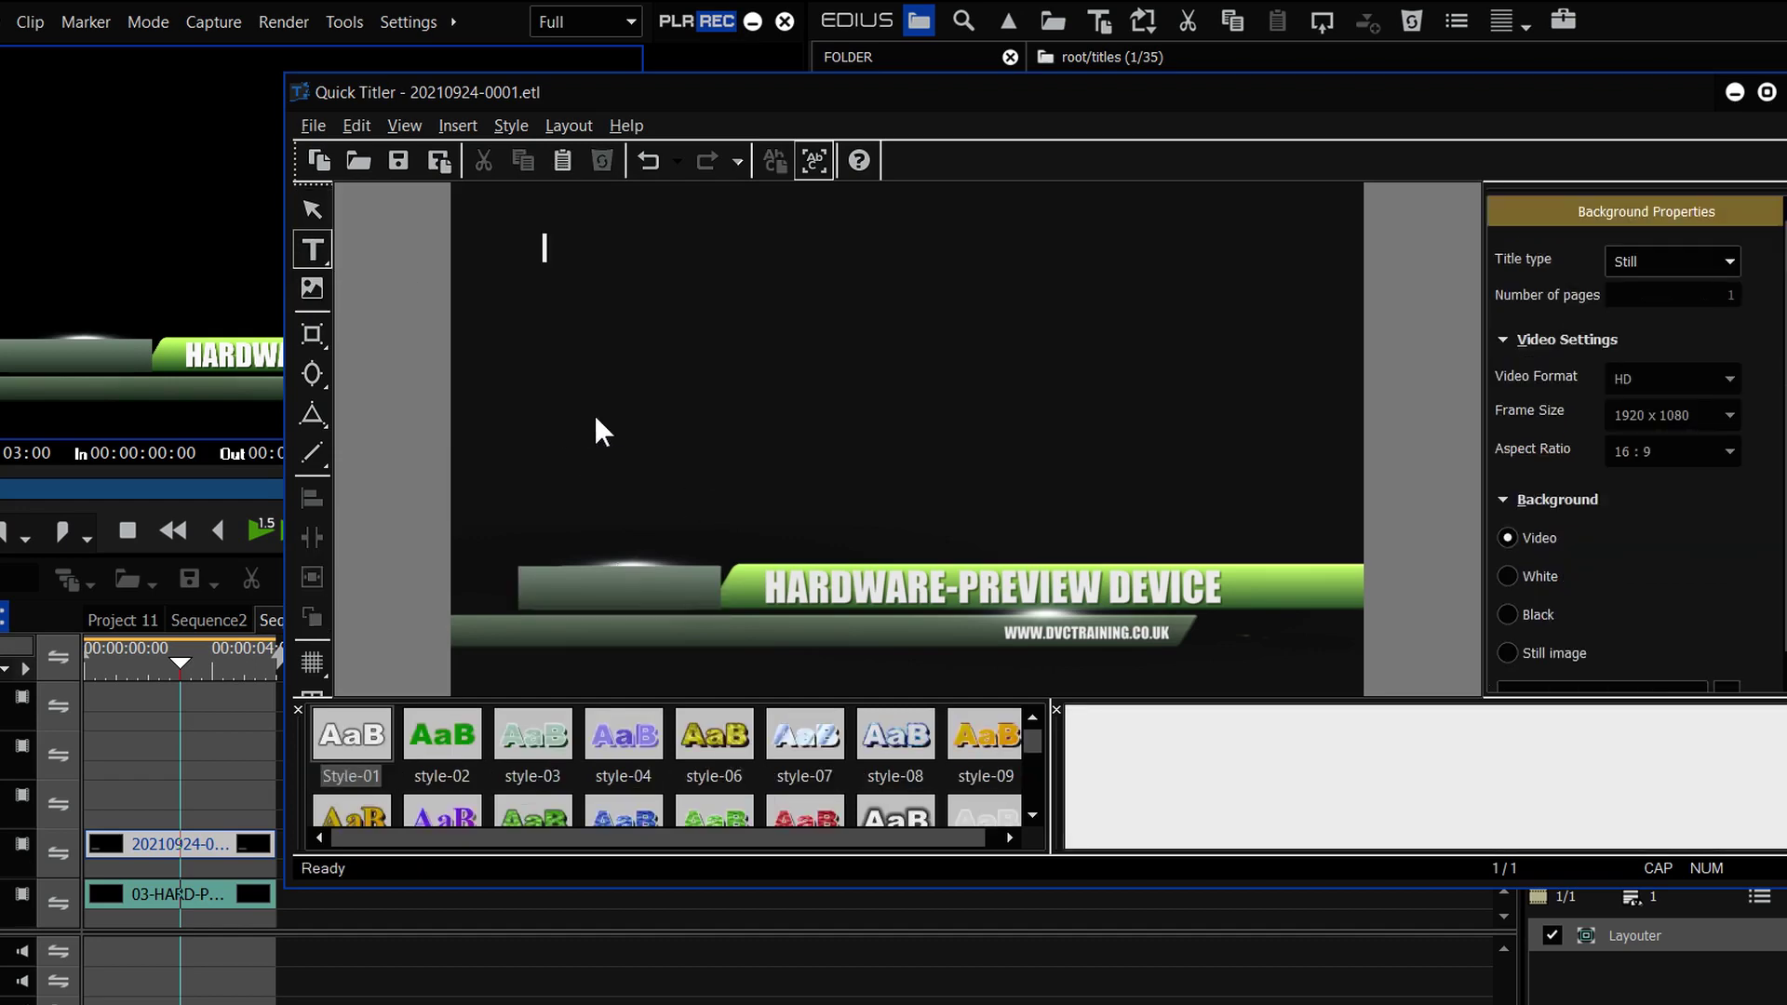
{"action": "type", "text": "SETTINGS"}
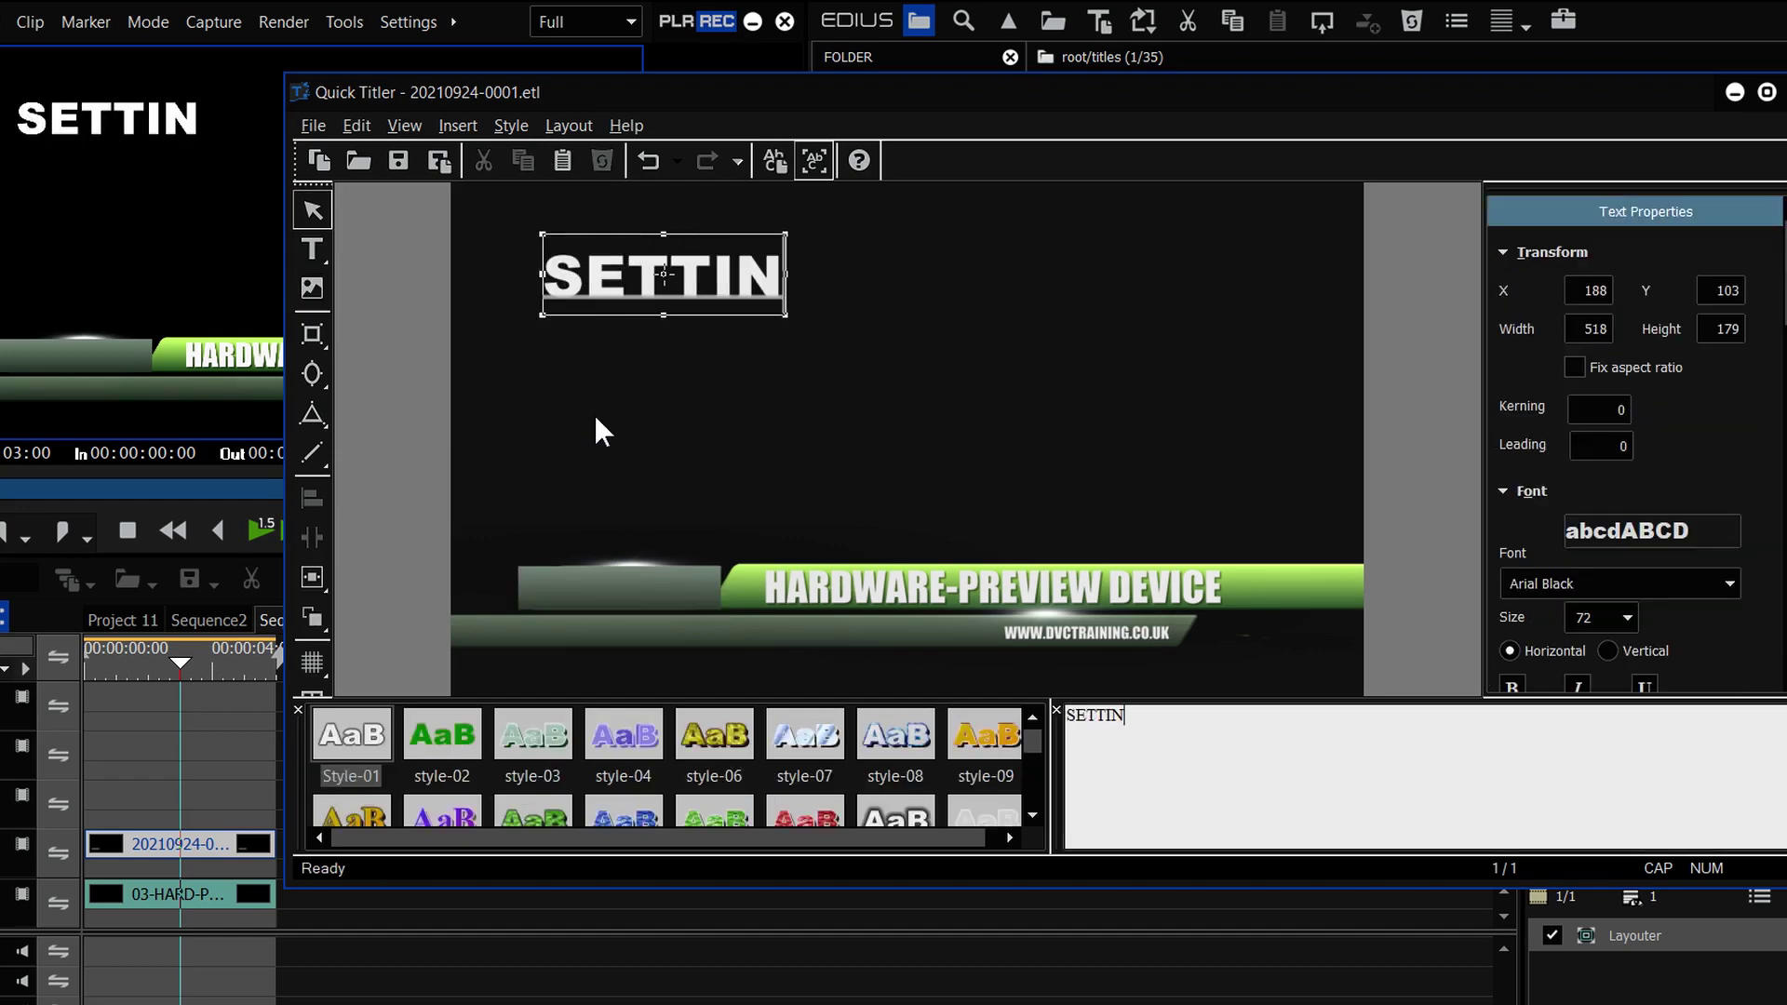
{"action": "left_click", "coordinate": [596, 419]}
Change the font of the SETTINGS text to Impact
{"action": "left_click", "coordinate": [1583, 577]}
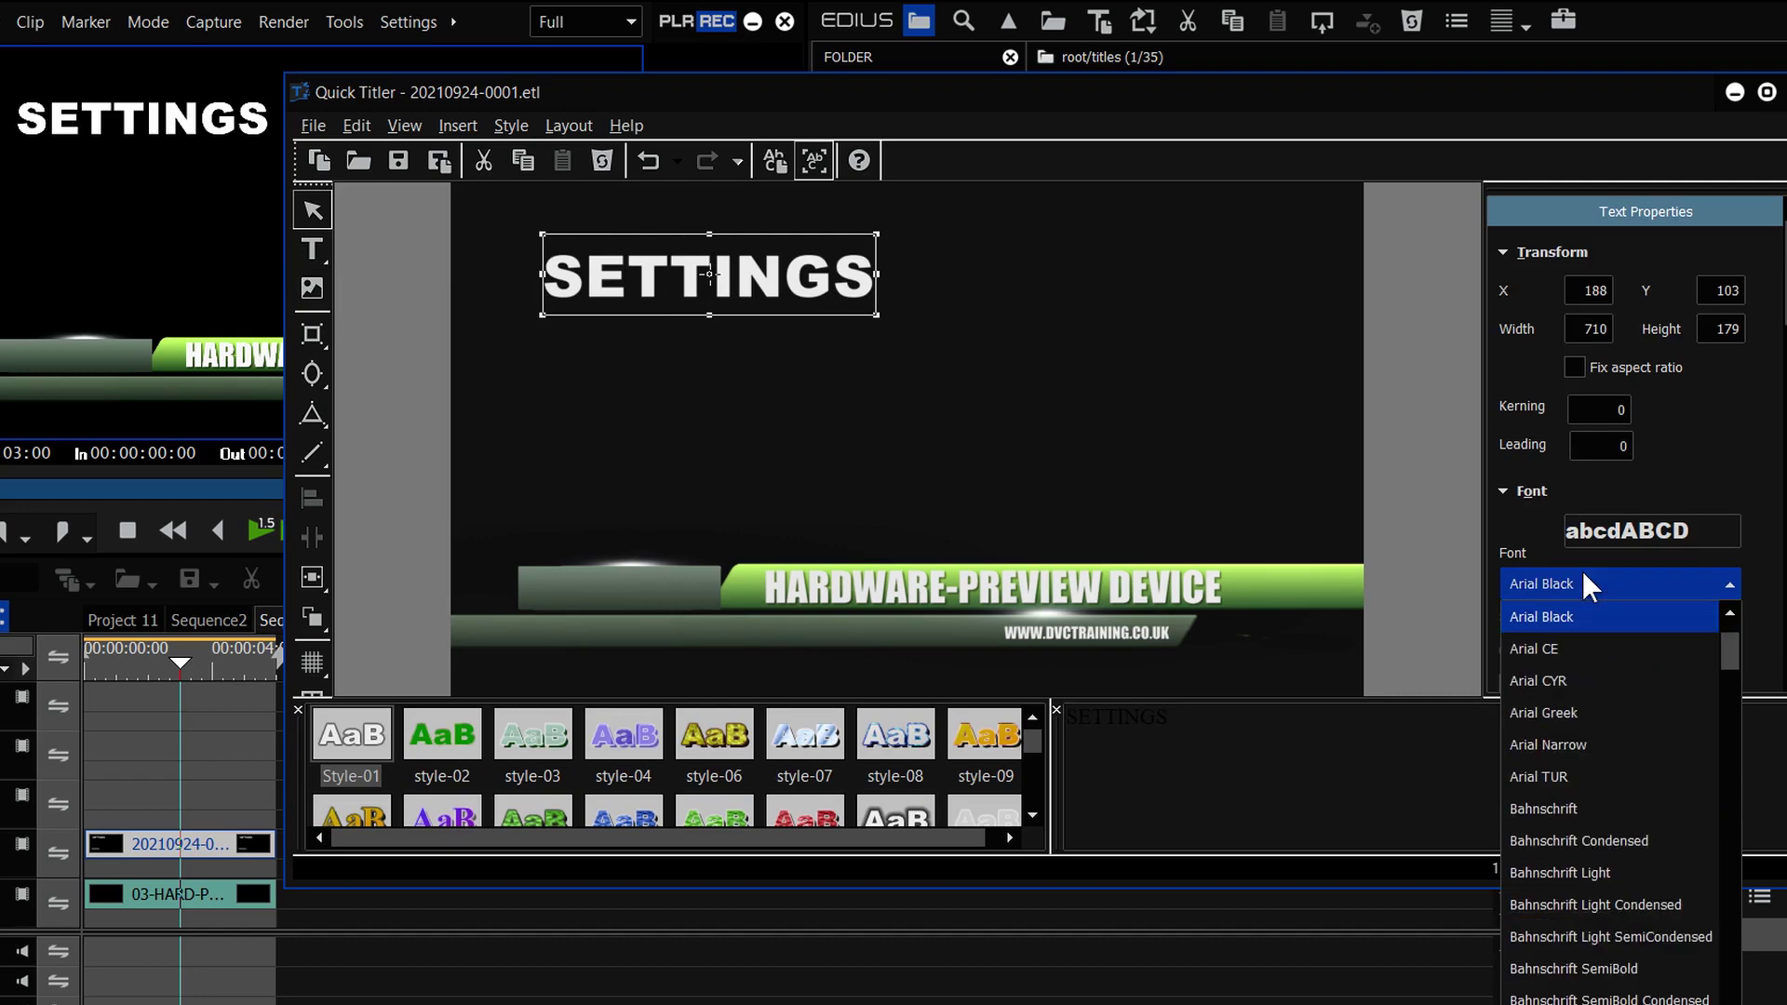
{"action": "key", "text": "i"}
{"action": "left_click", "coordinate": [1642, 612]}
Set the SETTINGS text size to 45 and centre the text on the gradient rectangle
{"action": "left_click", "coordinate": [1613, 617]}
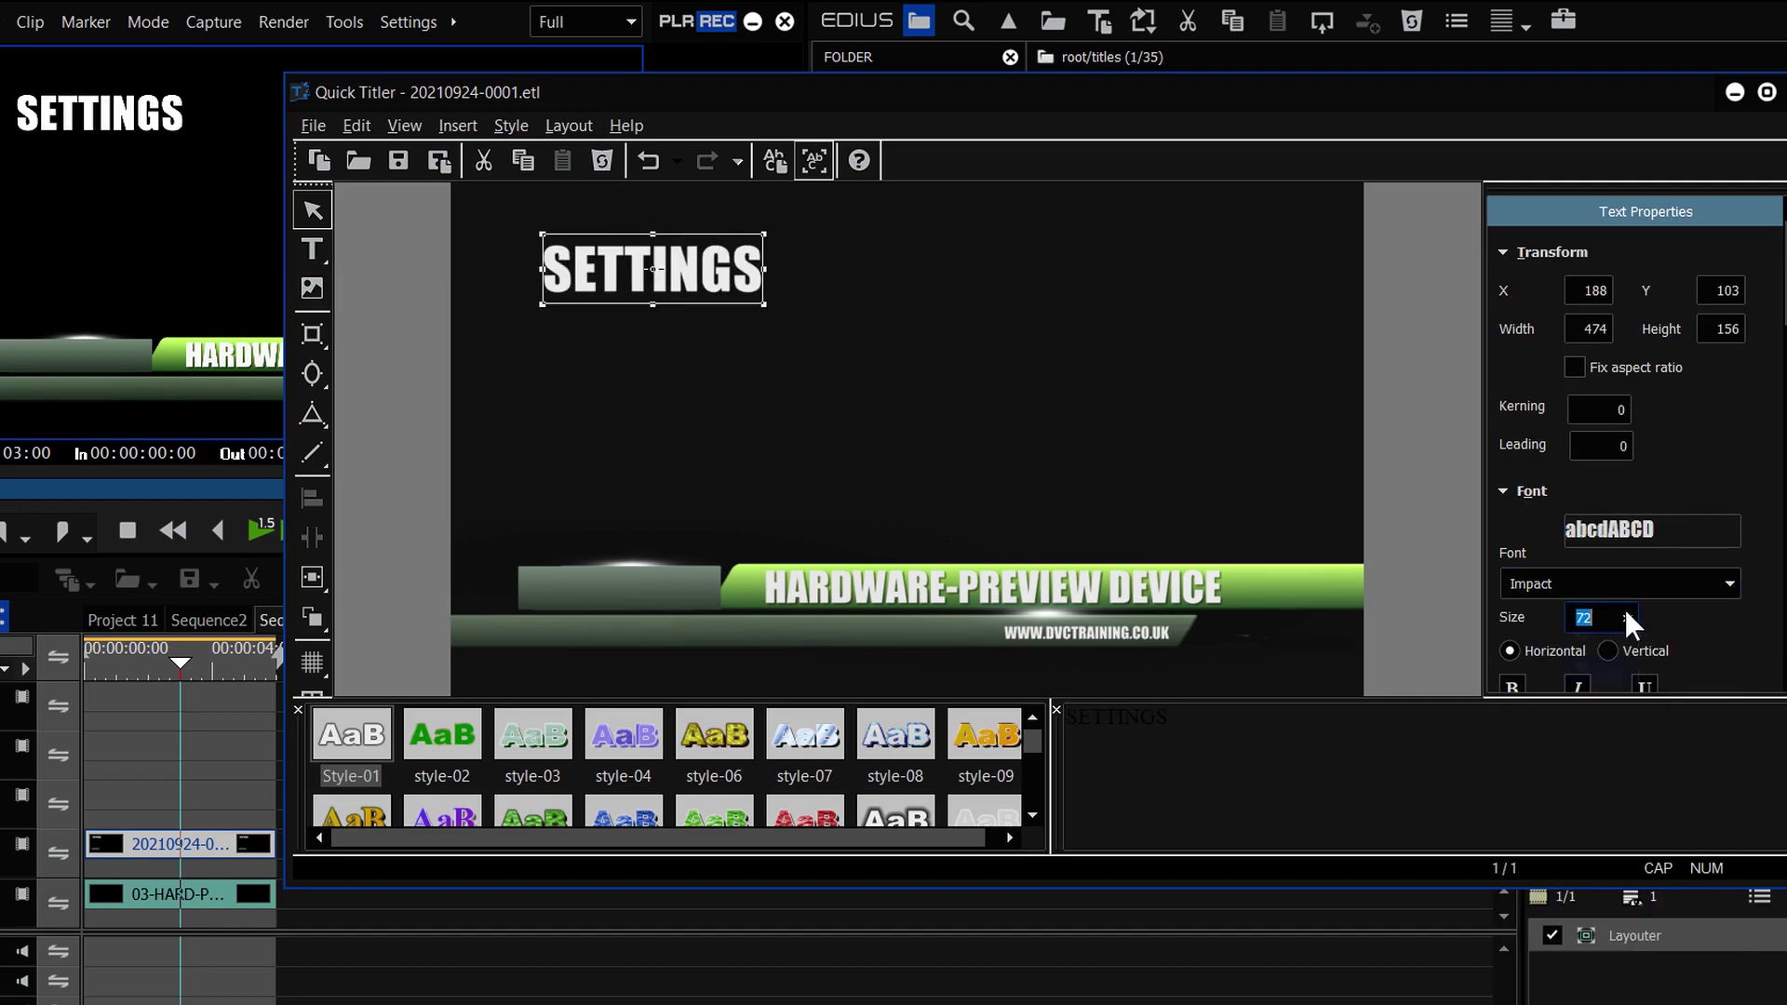
{"action": "left_click_drag", "start_coordinate": [676, 271], "coordinate": [948, 588]}
{"action": "left_click", "coordinate": [1627, 615]}
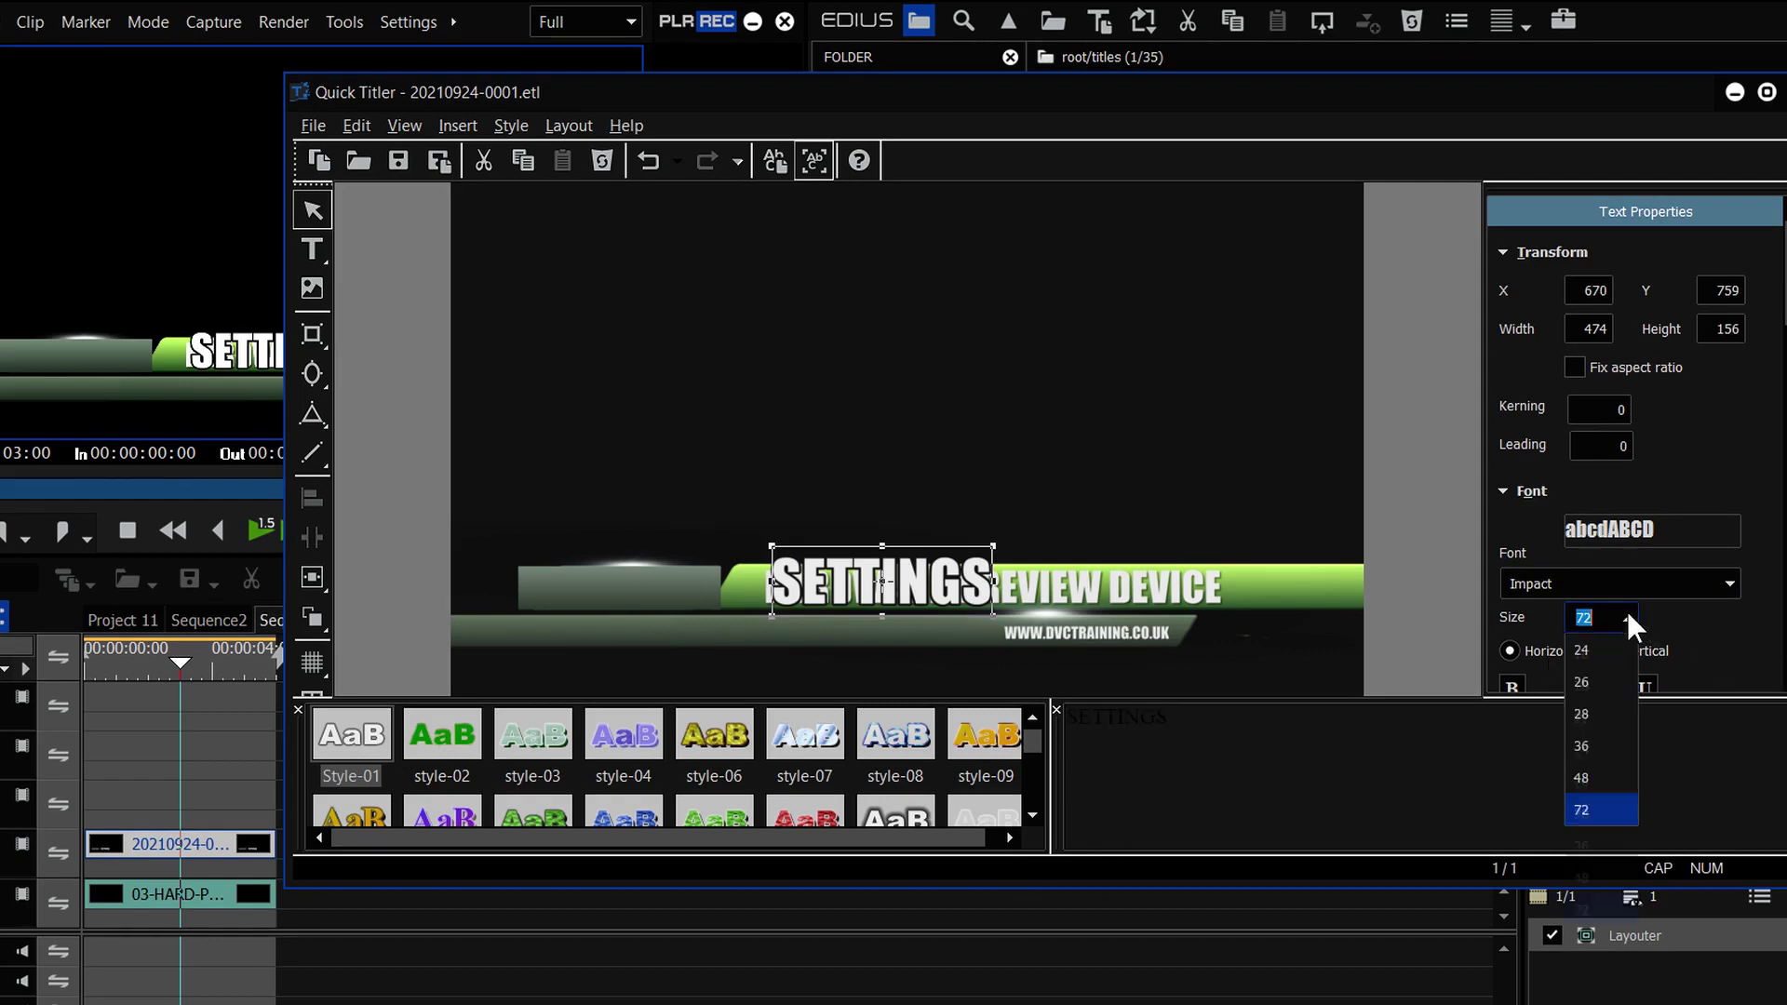
{"action": "left_click", "coordinate": [1605, 618]}
{"action": "type", "text": "45"}
{"action": "key", "text": "Return"}
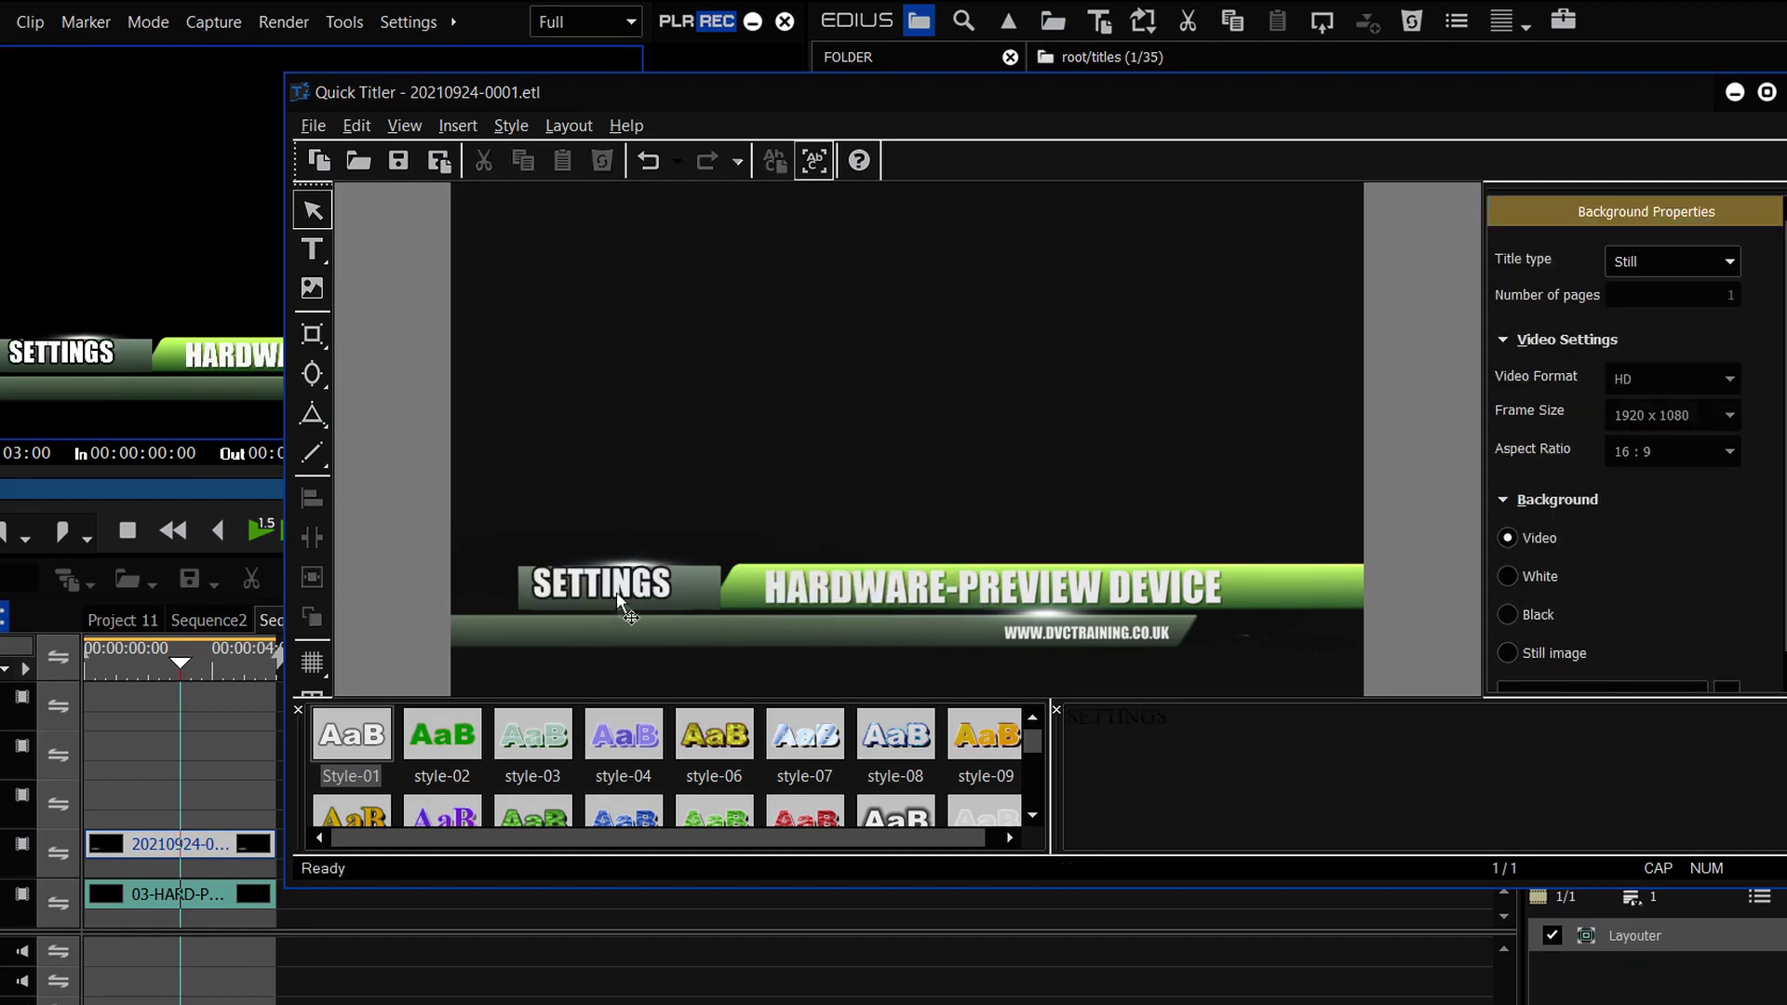
{"action": "left_click", "coordinate": [625, 588]}
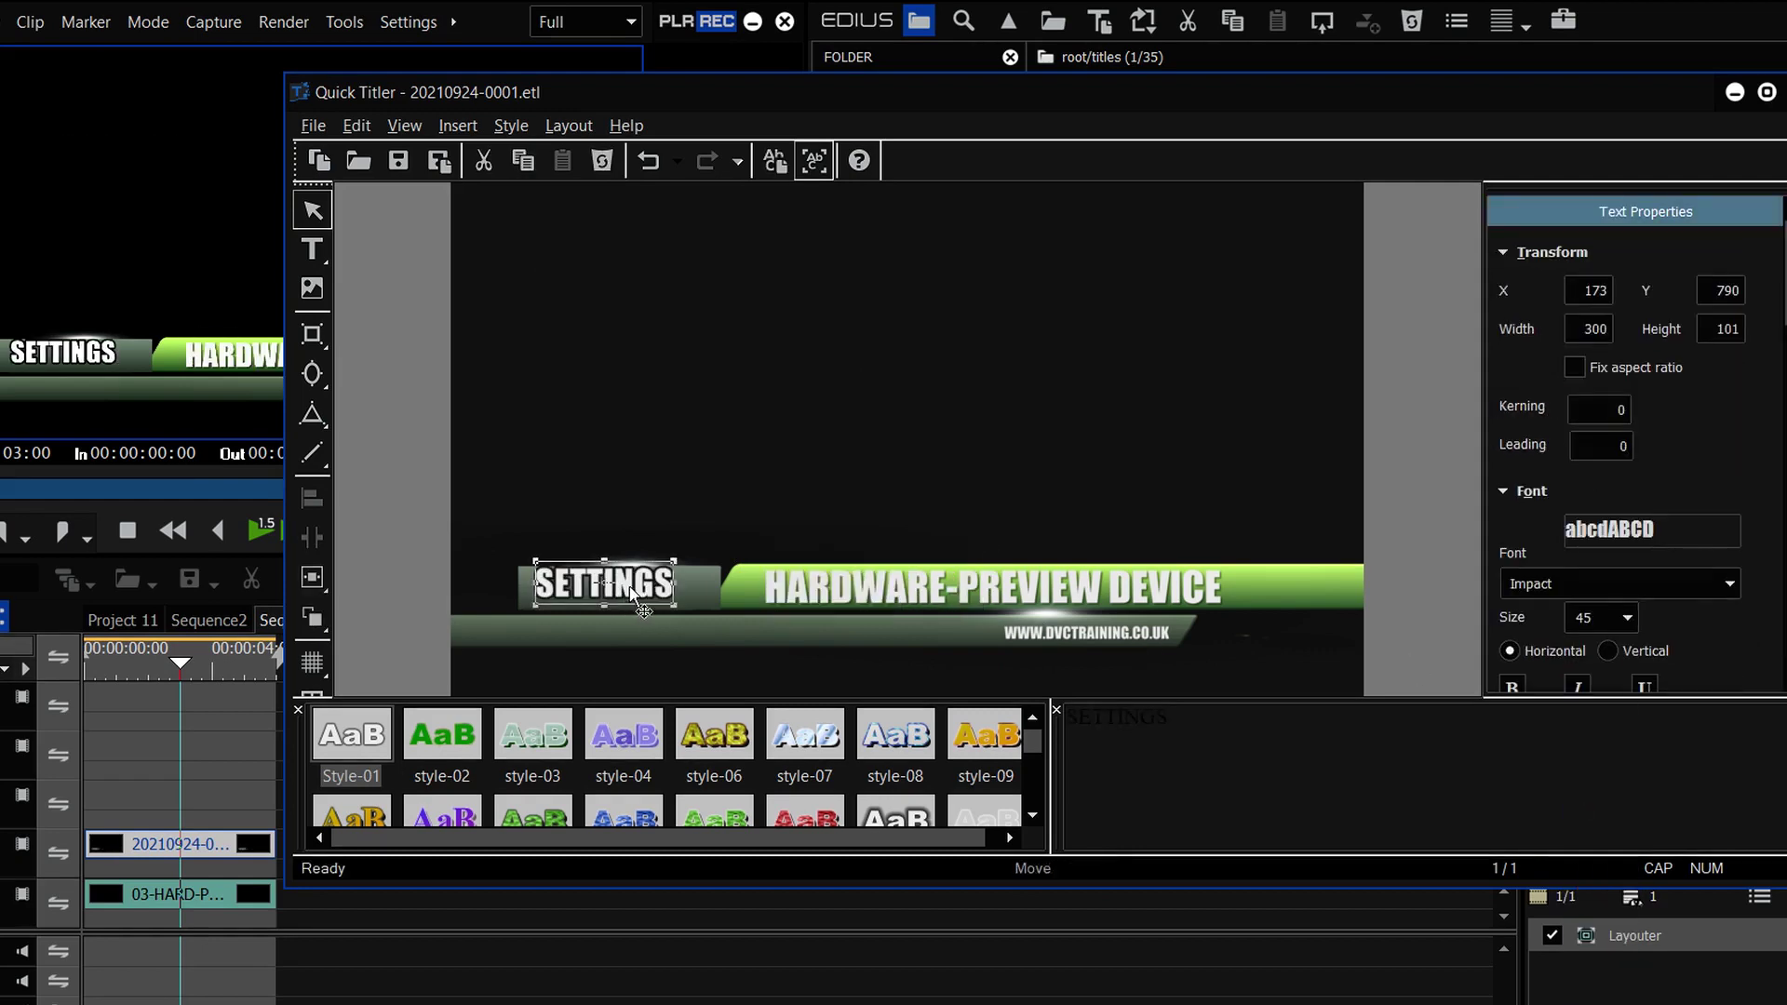
{"action": "left_click_drag", "start_coordinate": [633, 592], "coordinate": [648, 592]}
Enable a shadow on the SETTINGS text and make its first colour black, RGB 0, 0, 0
{"action": "scroll", "coordinate": [1757, 458], "scroll_direction": "down", "scroll_amount": 10}
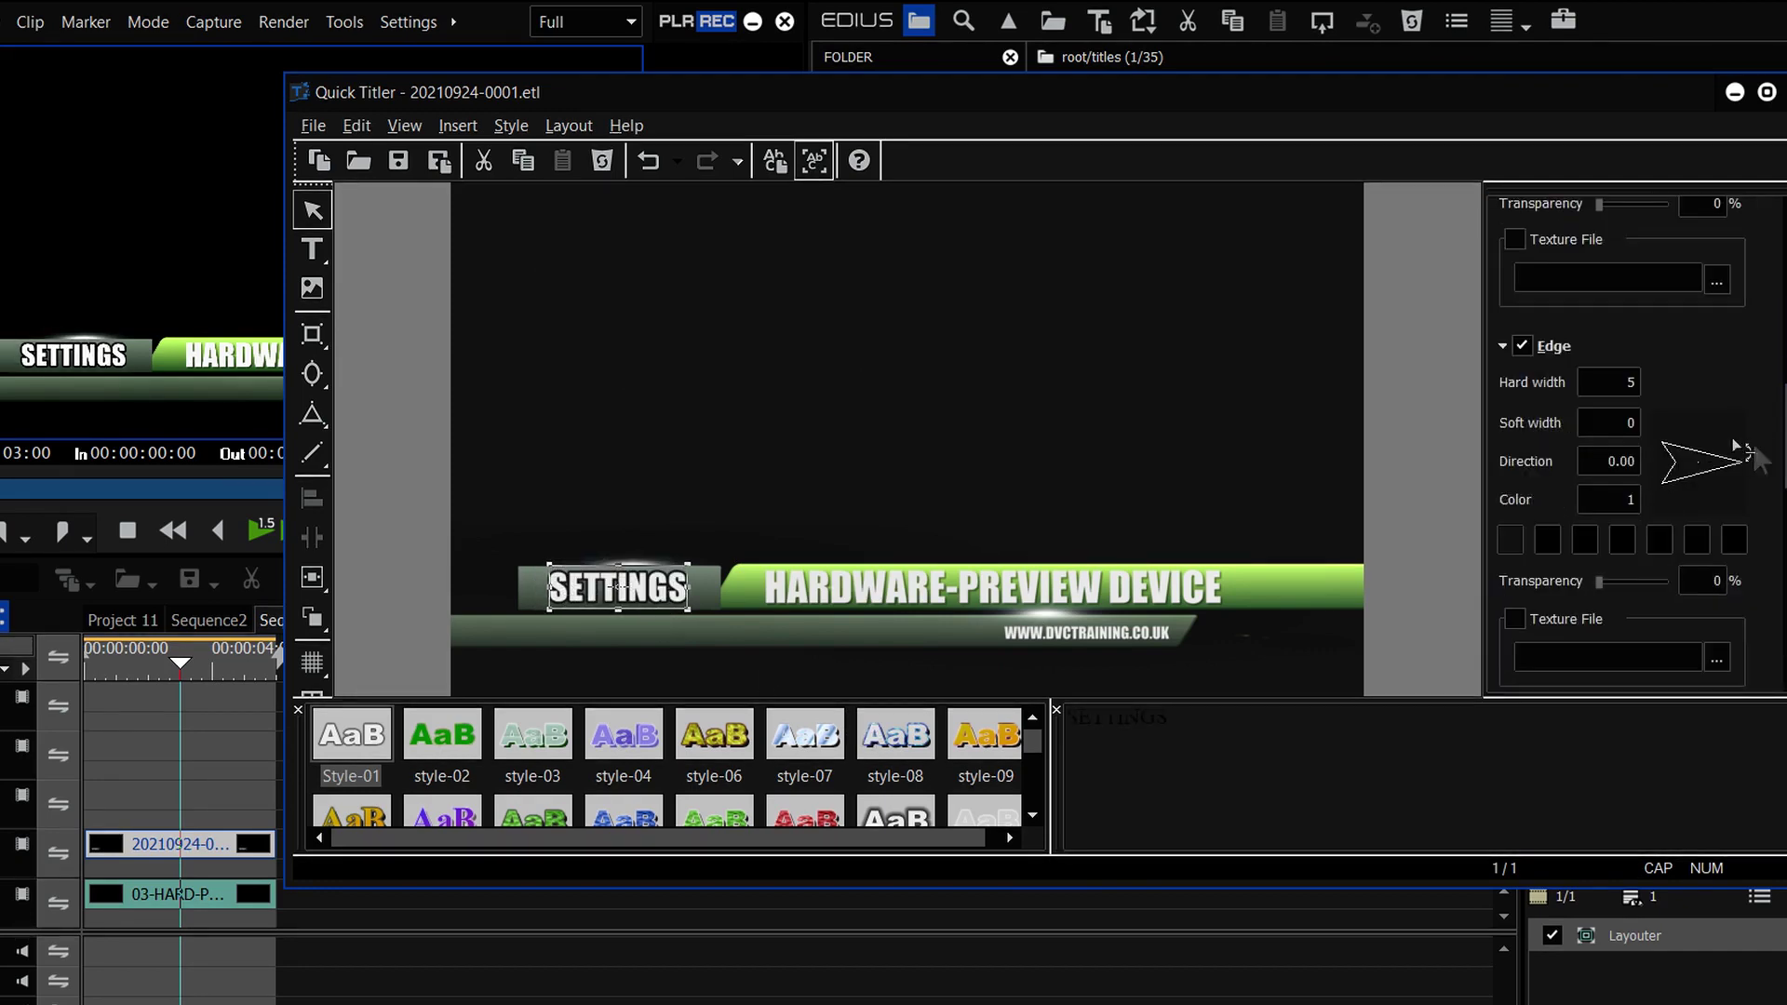
{"action": "scroll", "coordinate": [1757, 460], "scroll_direction": "down", "scroll_amount": 3}
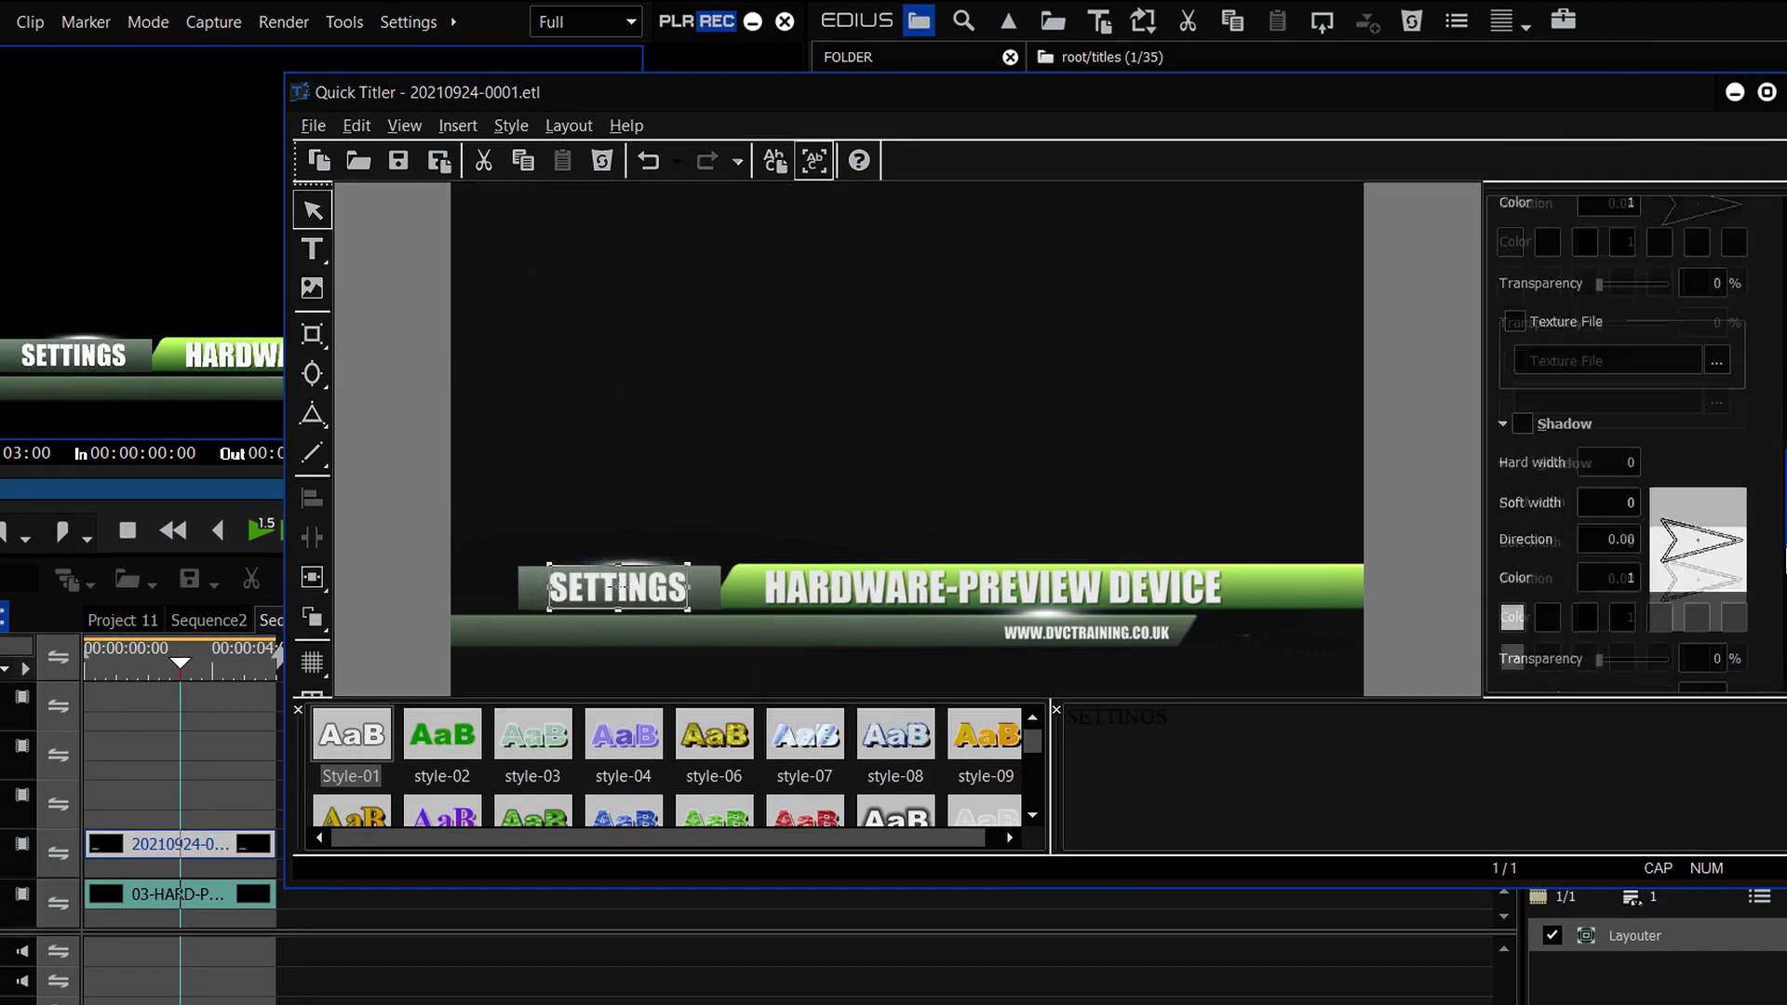
{"action": "left_click", "coordinate": [1522, 412]}
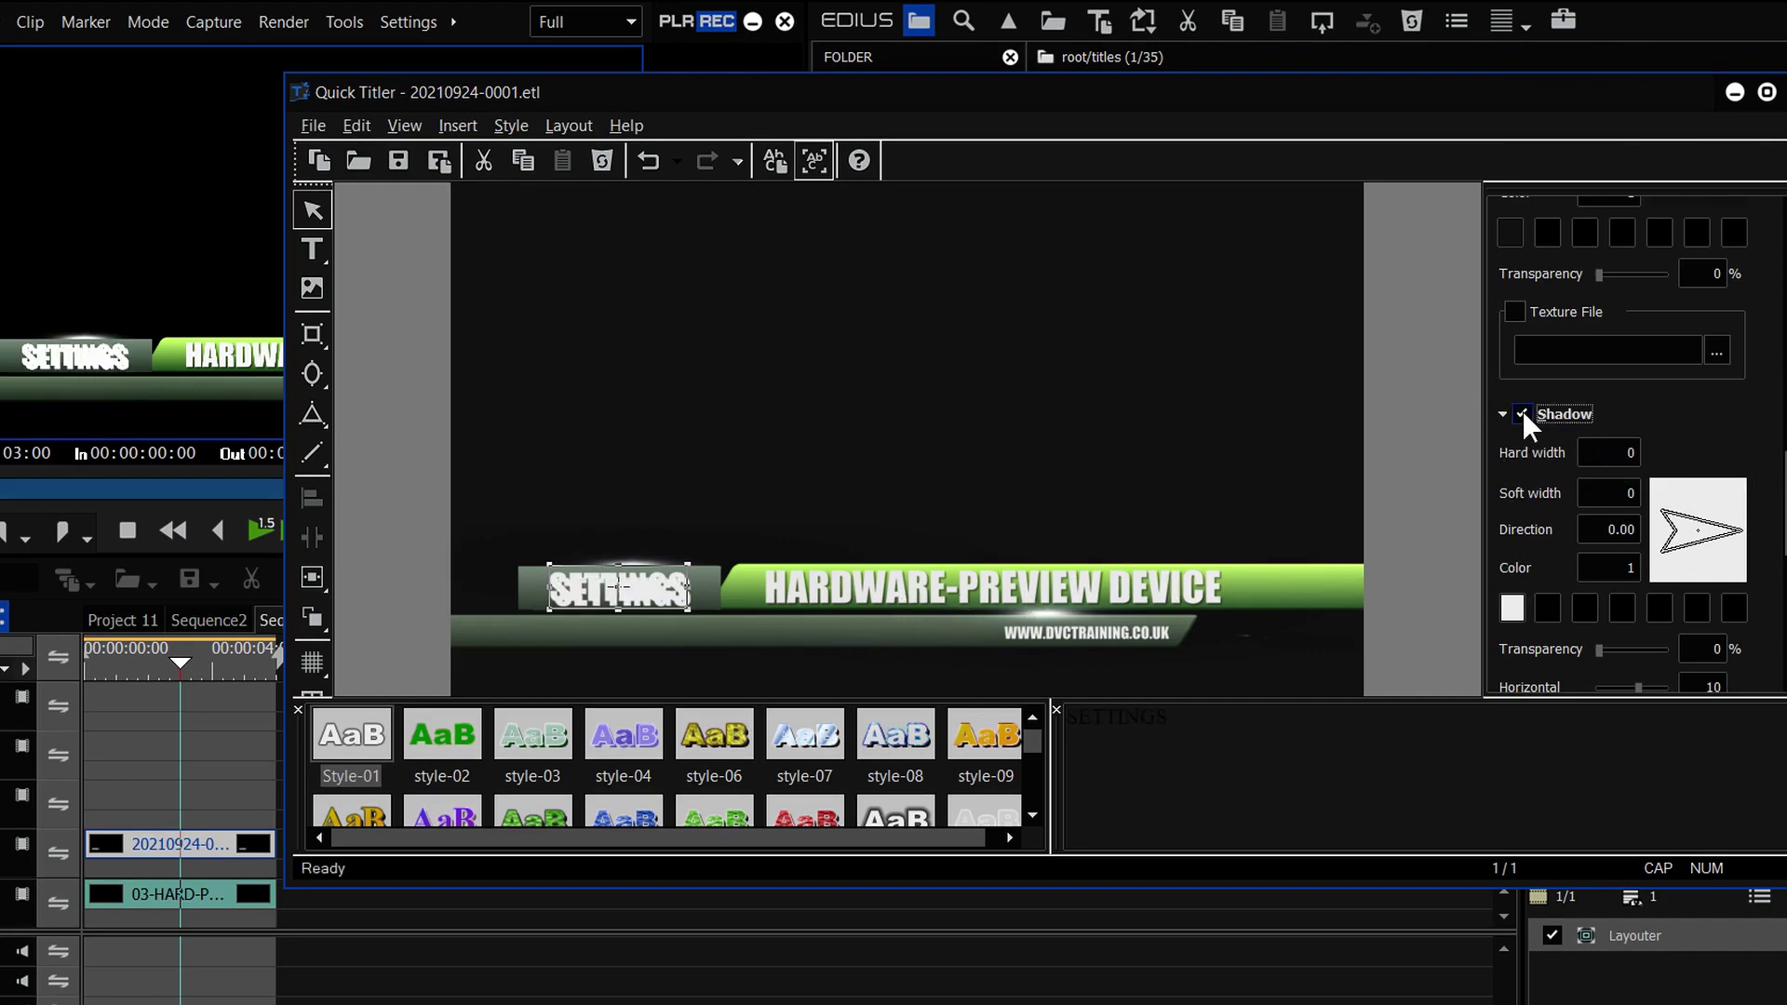
{"action": "left_click", "coordinate": [1505, 605]}
{"action": "left_click_drag", "start_coordinate": [1098, 367], "coordinate": [1106, 674]}
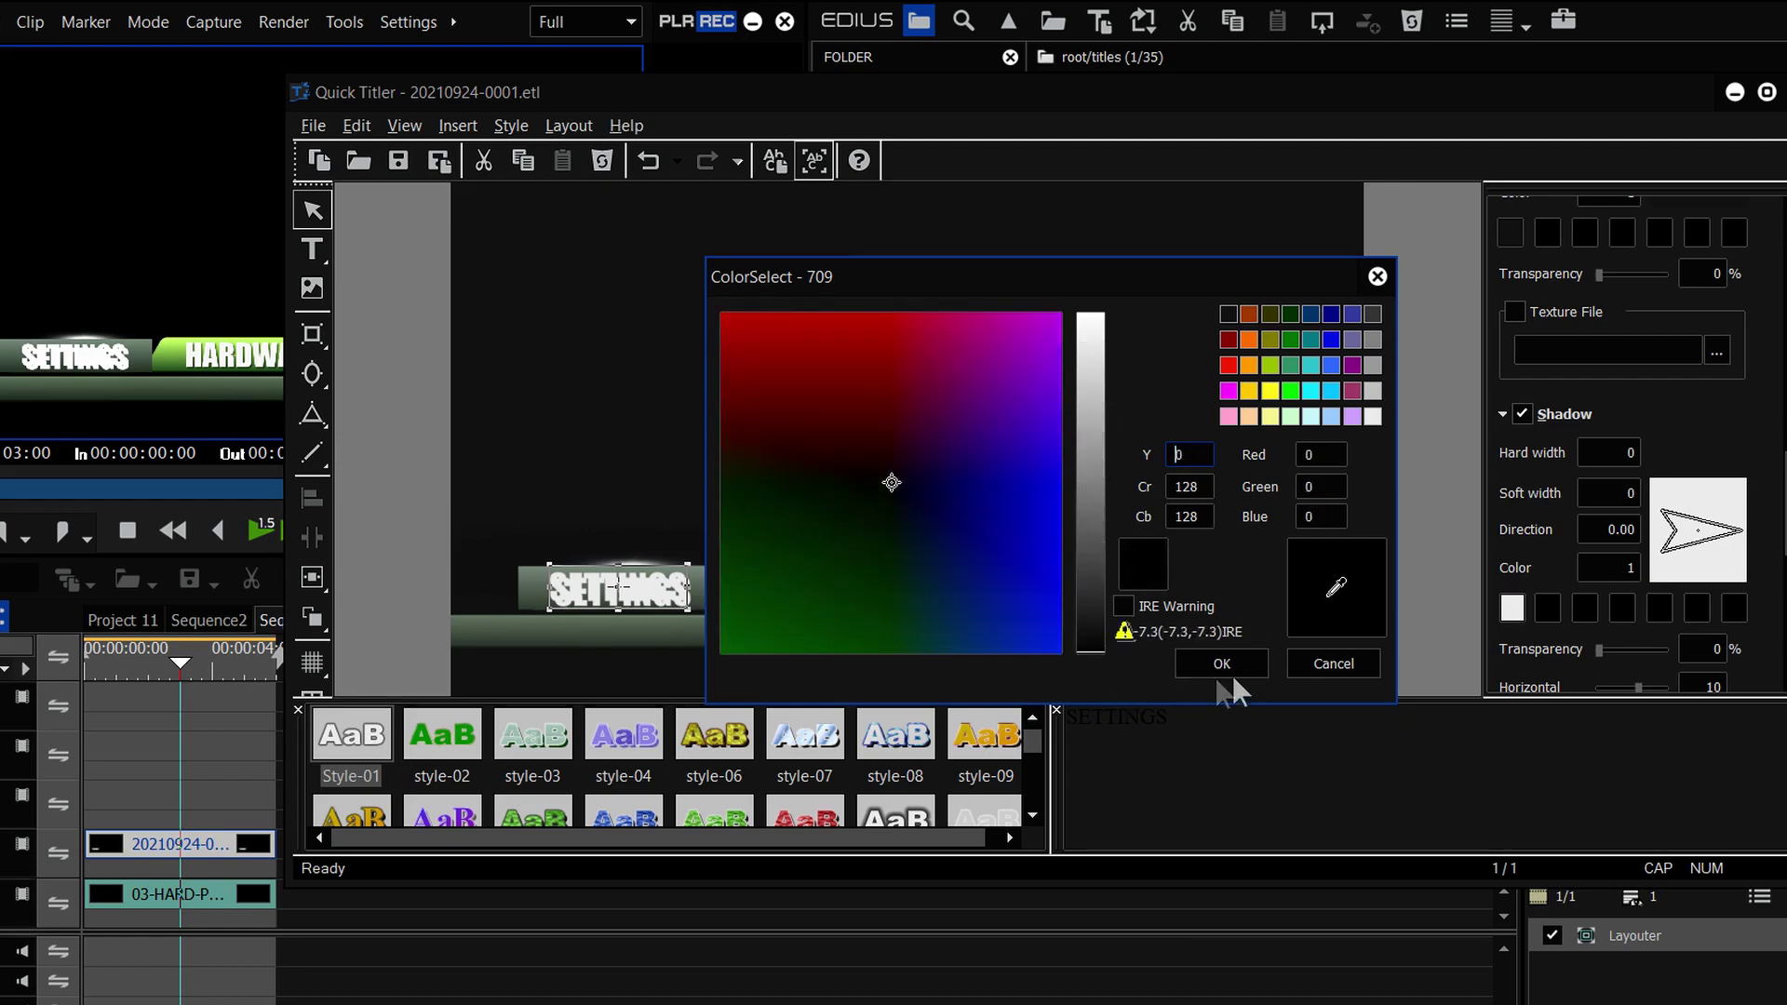
{"action": "left_click", "coordinate": [1231, 672]}
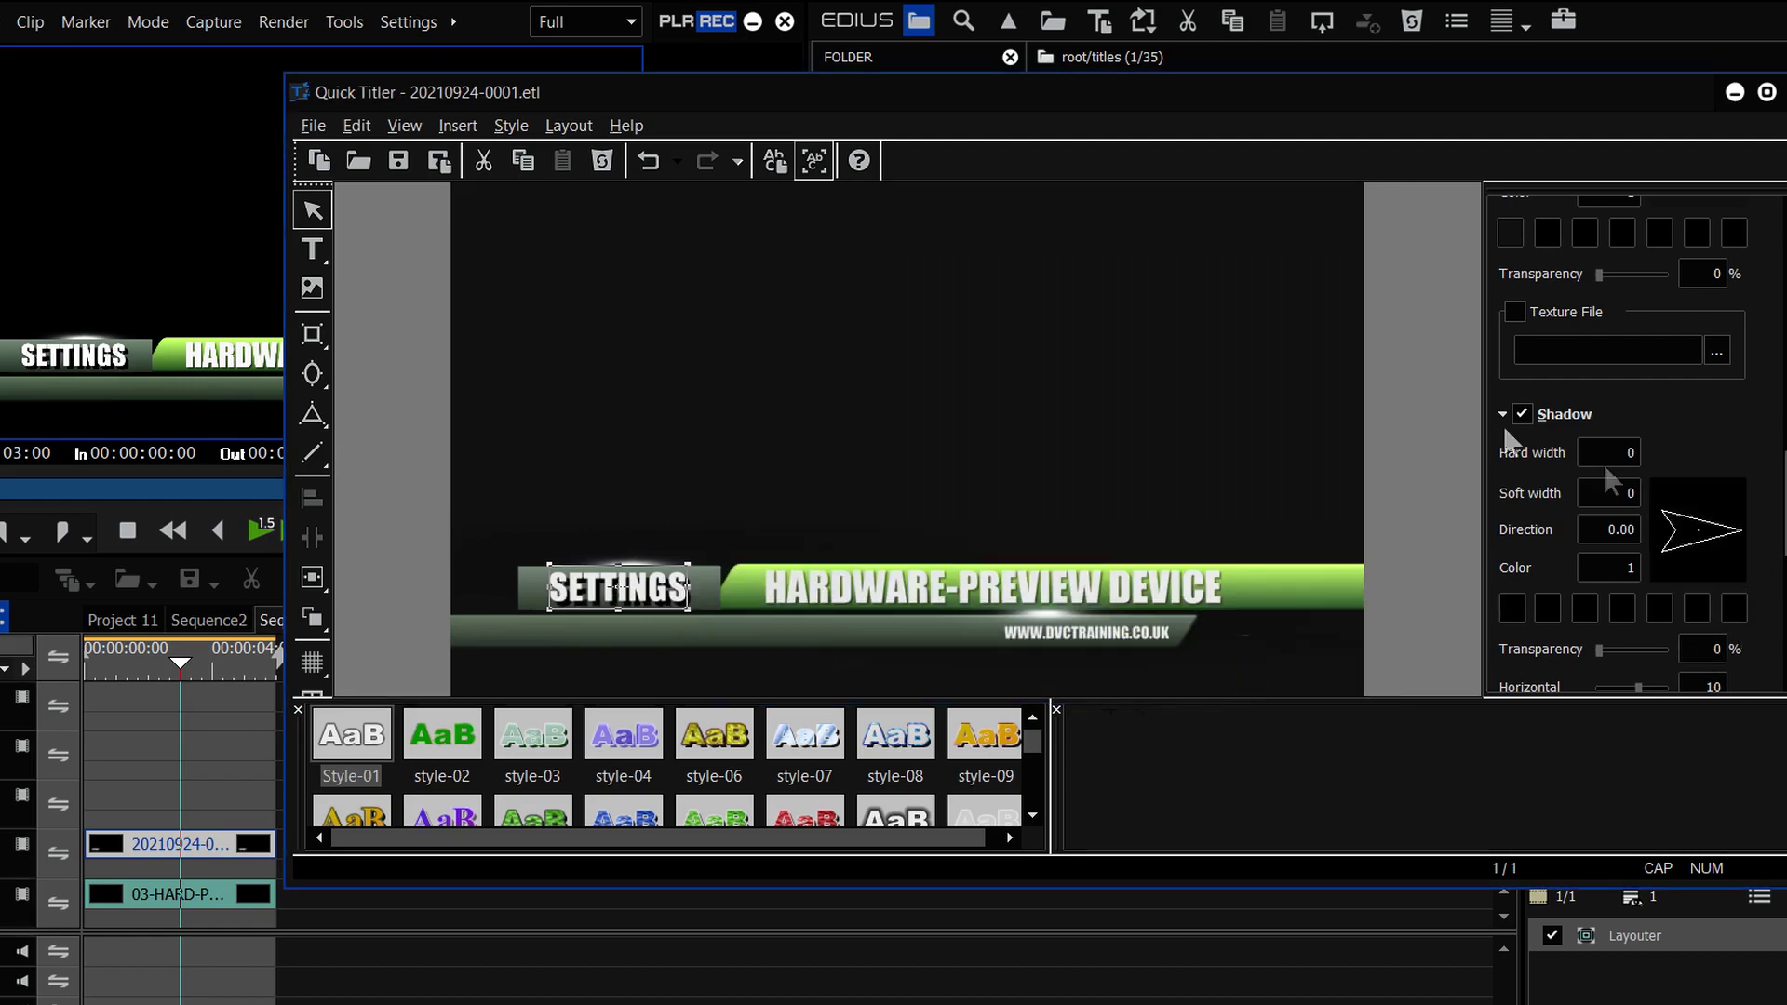
Set the text shadow's horizontal offset to 1, vertical offset to 4 and transparency to 46%
{"action": "scroll", "coordinate": [1601, 461], "scroll_direction": "down", "scroll_amount": 3}
{"action": "double_click", "coordinate": [1703, 396]}
{"action": "type", "text": "5"}
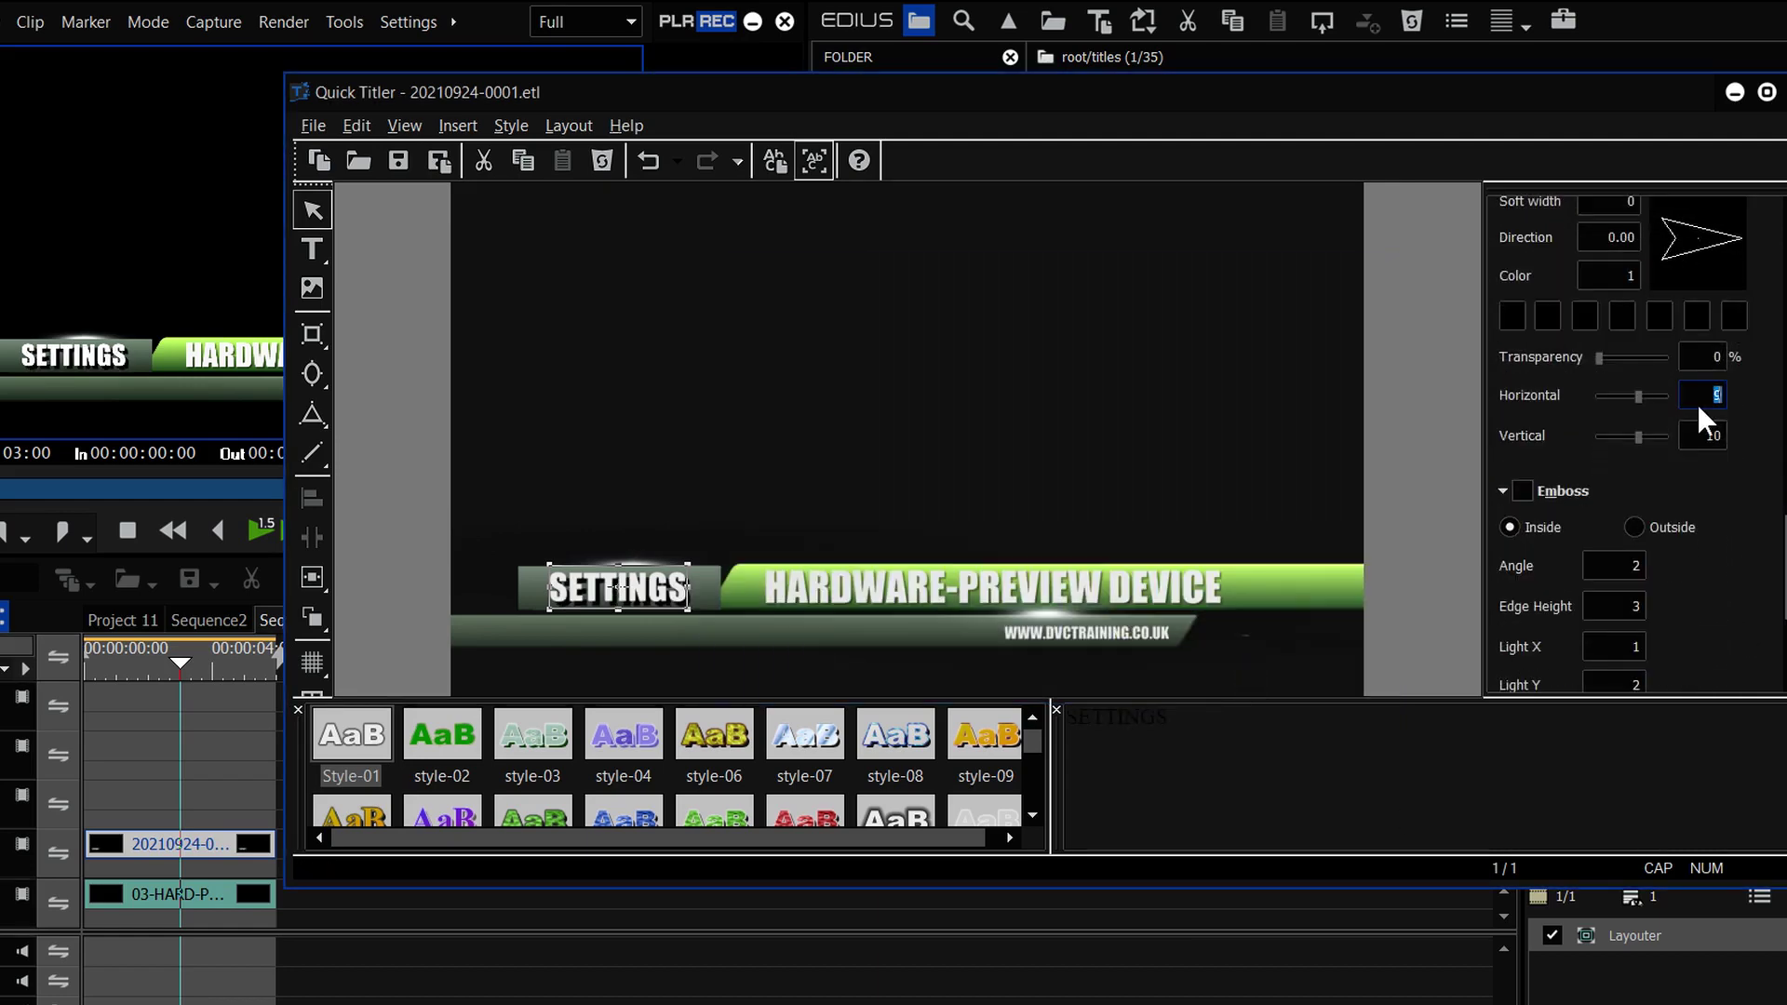
{"action": "scroll", "coordinate": [1698, 407], "scroll_direction": "down", "scroll_amount": 6}
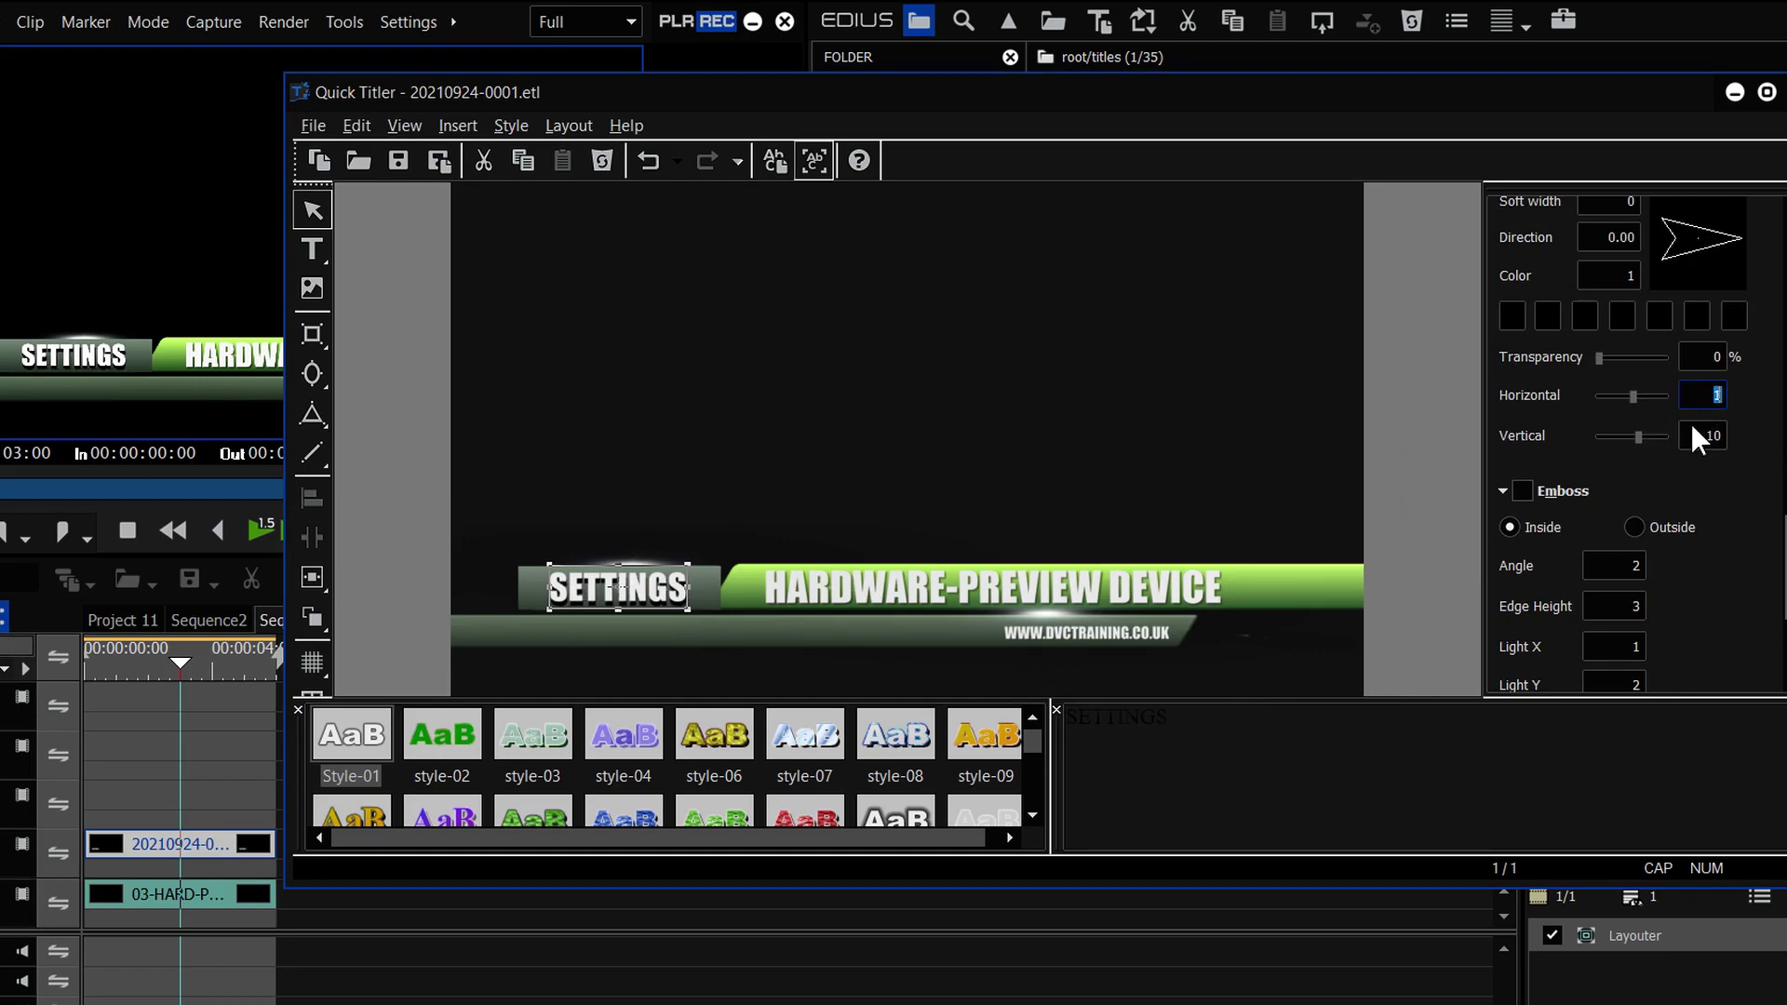
{"action": "scroll", "coordinate": [1696, 435], "scroll_direction": "down", "scroll_amount": 5}
{"action": "left_click", "coordinate": [1599, 360]}
{"action": "left_click_drag", "start_coordinate": [1598, 359], "coordinate": [1628, 357]}
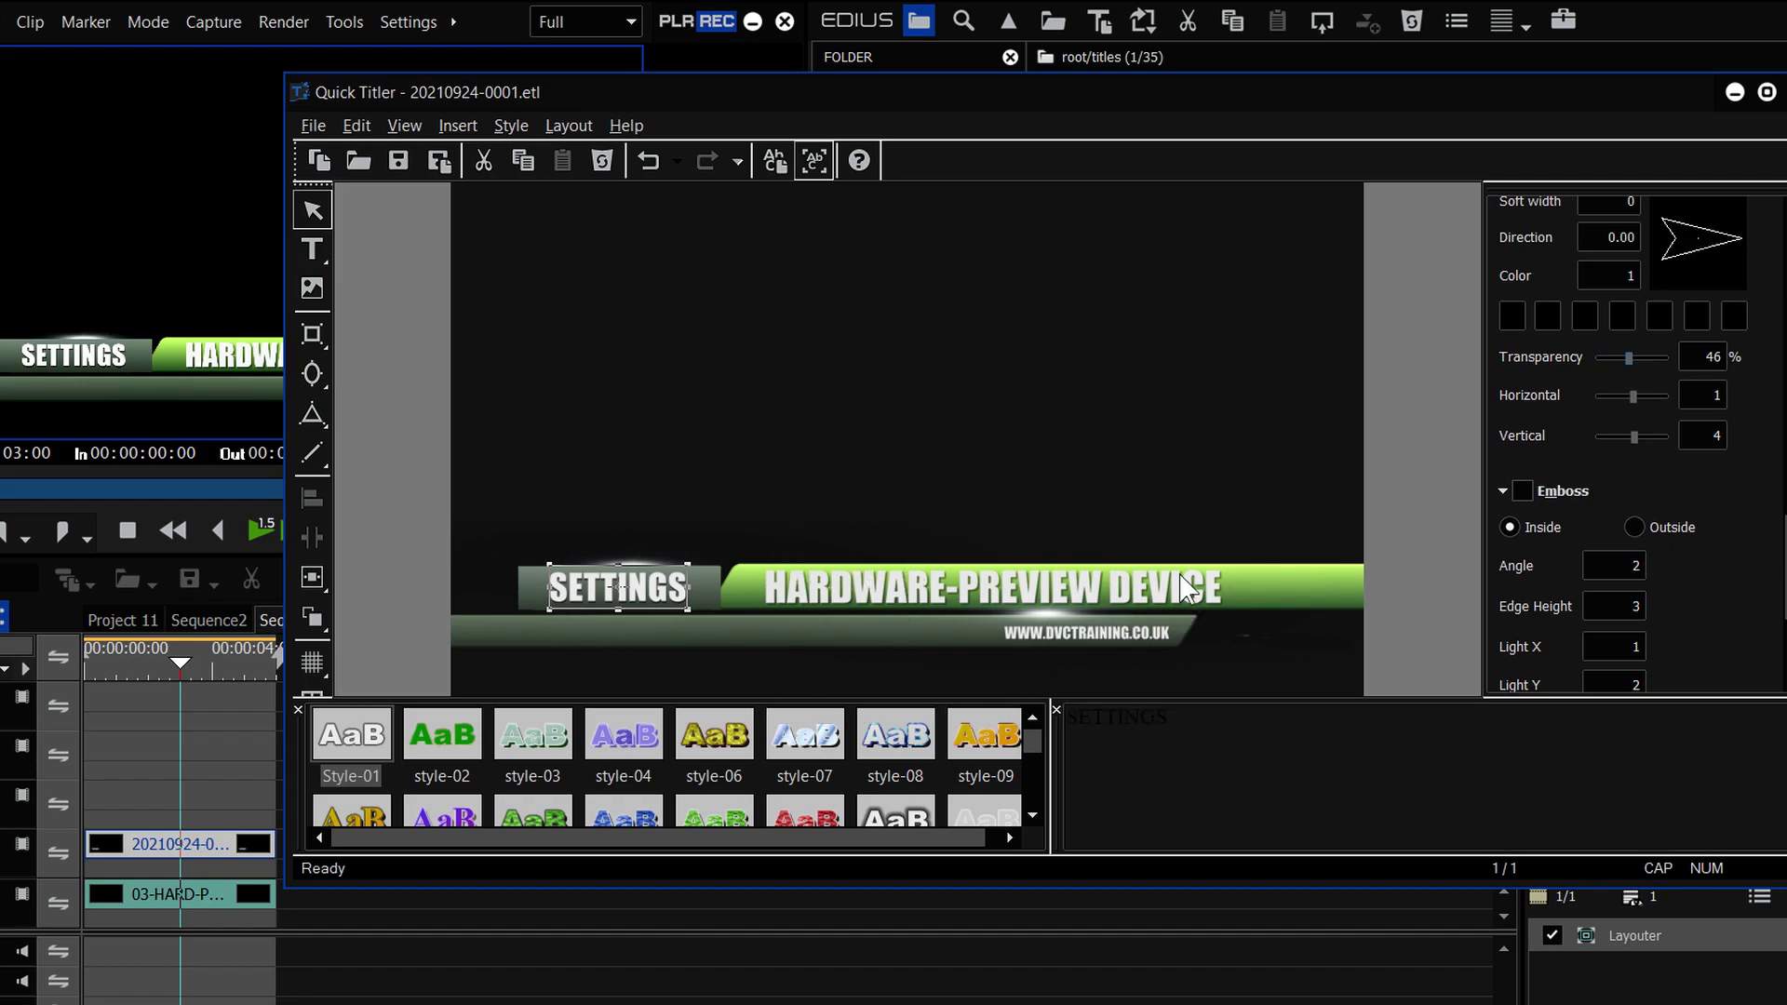
Turn Preview Mode off and back on to compare how the title is displayed
{"action": "left_click", "coordinate": [420, 129]}
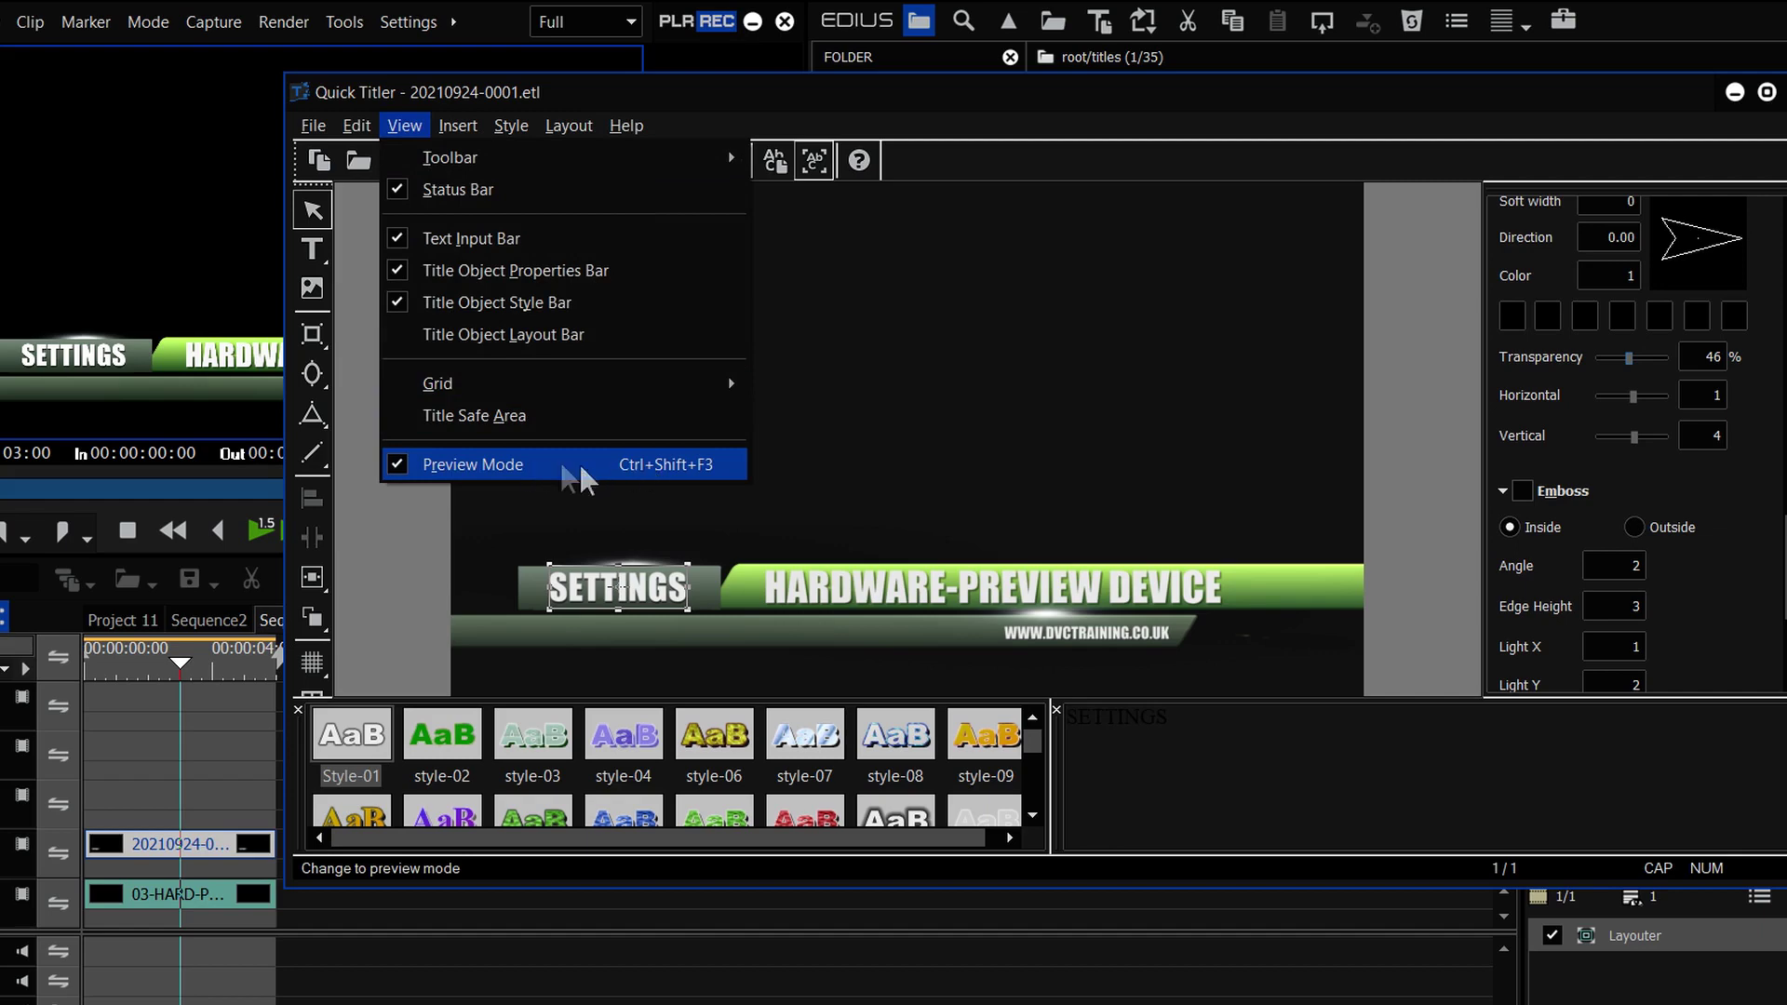
{"action": "left_click", "coordinate": [389, 465]}
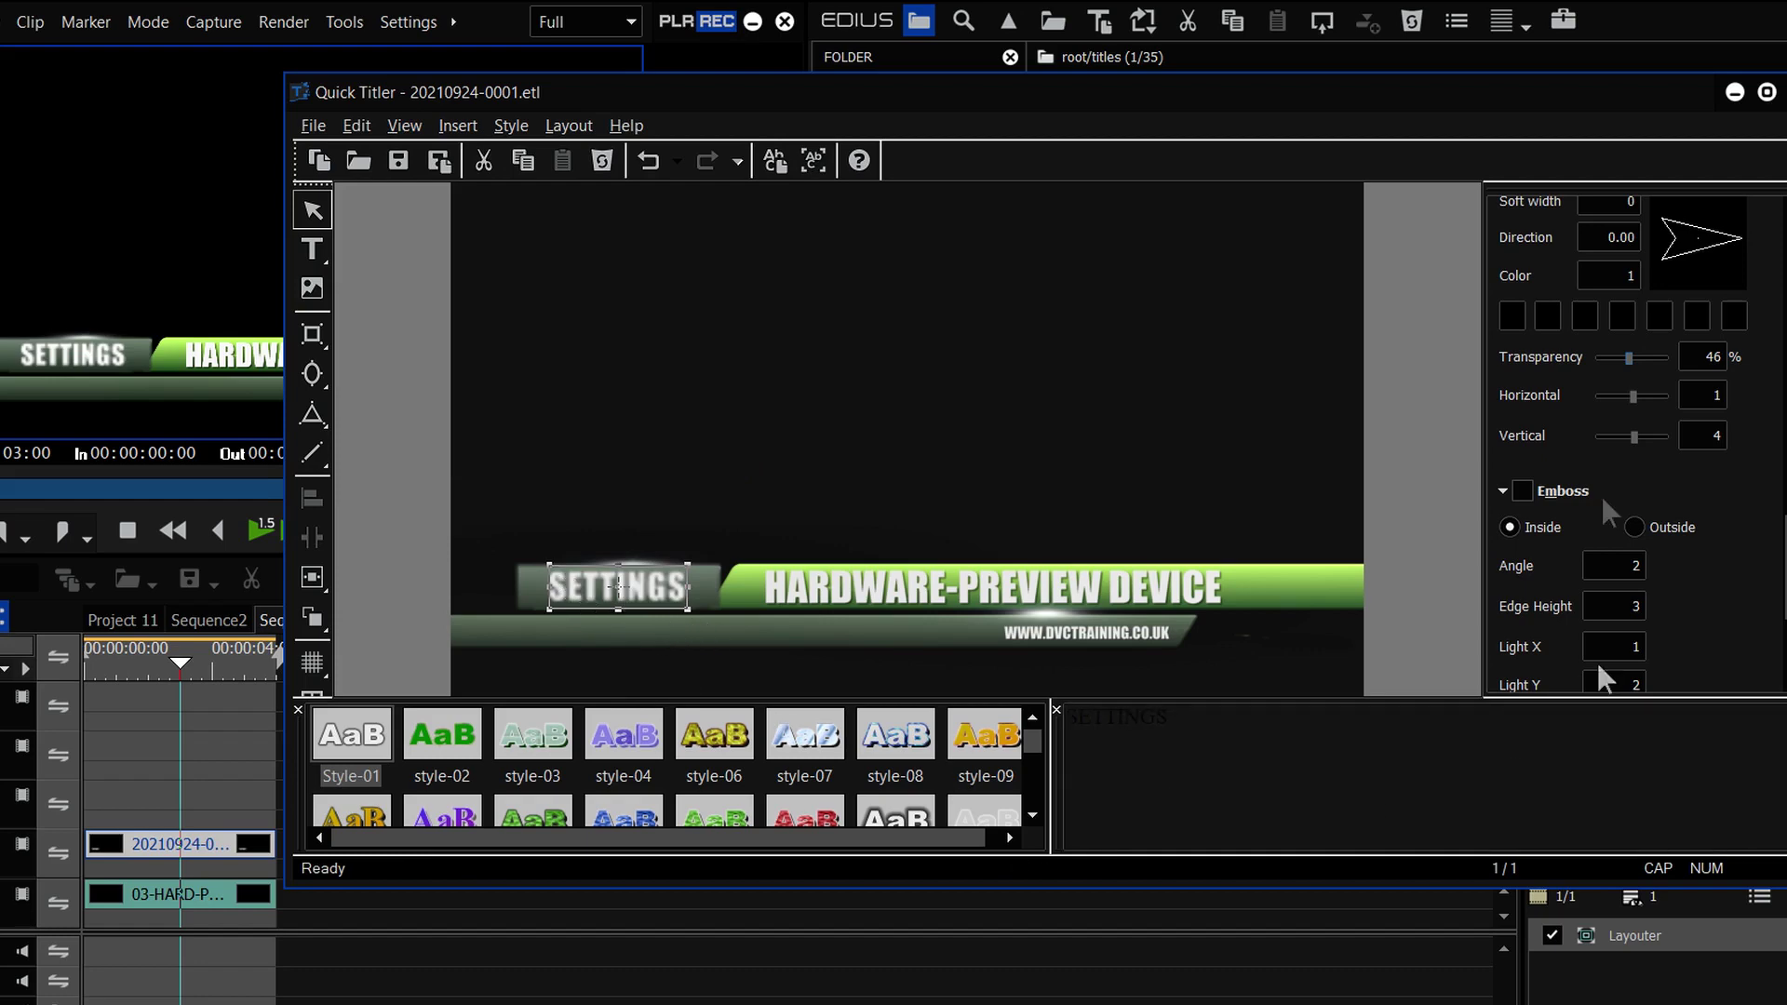
{"action": "left_click", "coordinate": [417, 121]}
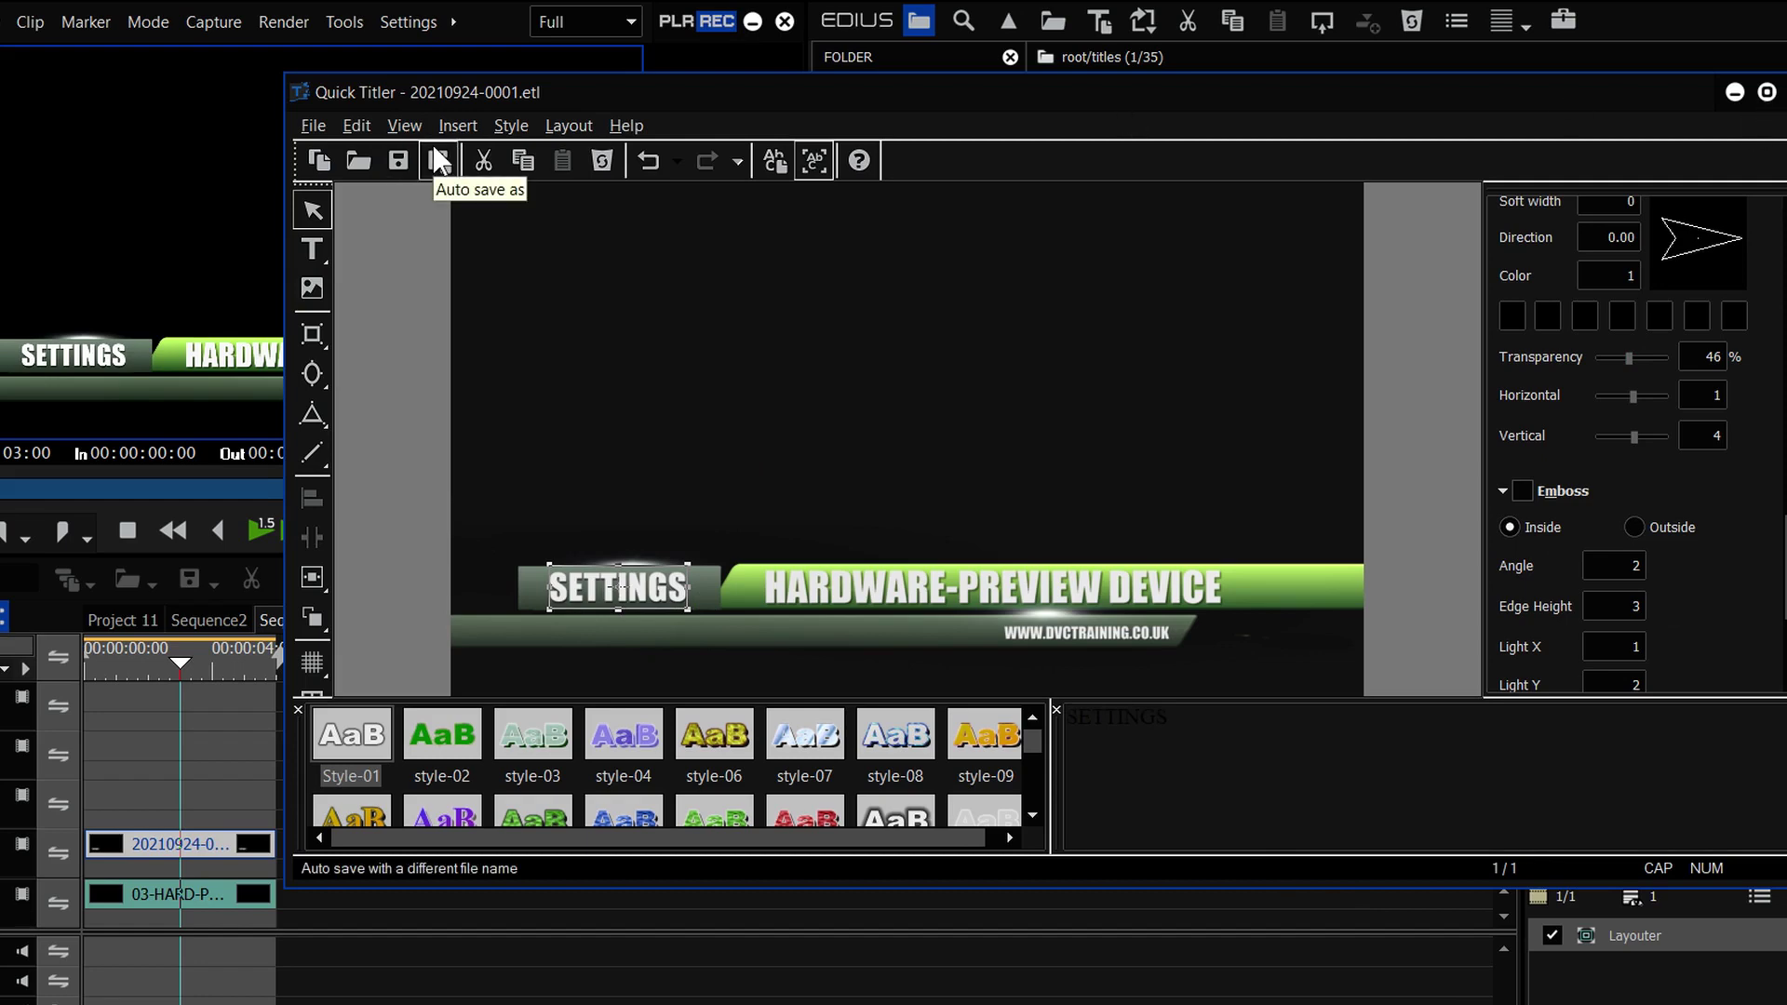
Save the title to its current file, 20210924-0001.etl
{"action": "left_click", "coordinate": [324, 123]}
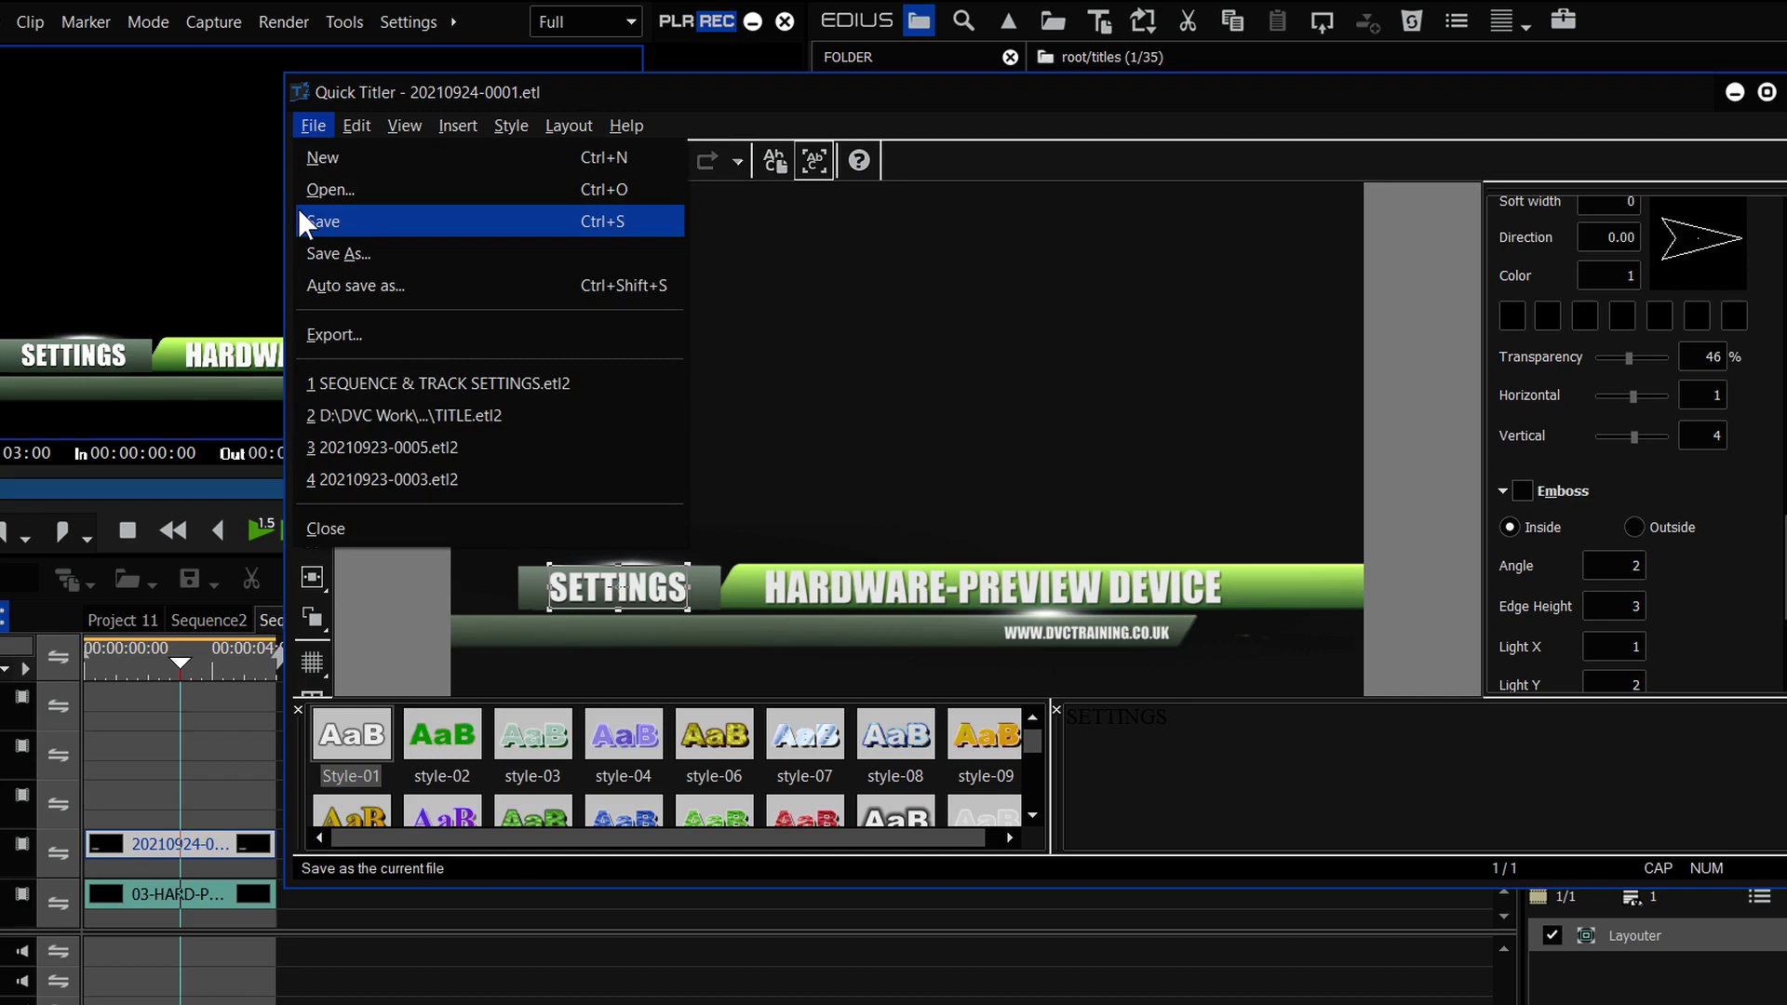
{"action": "left_click", "coordinate": [297, 209]}
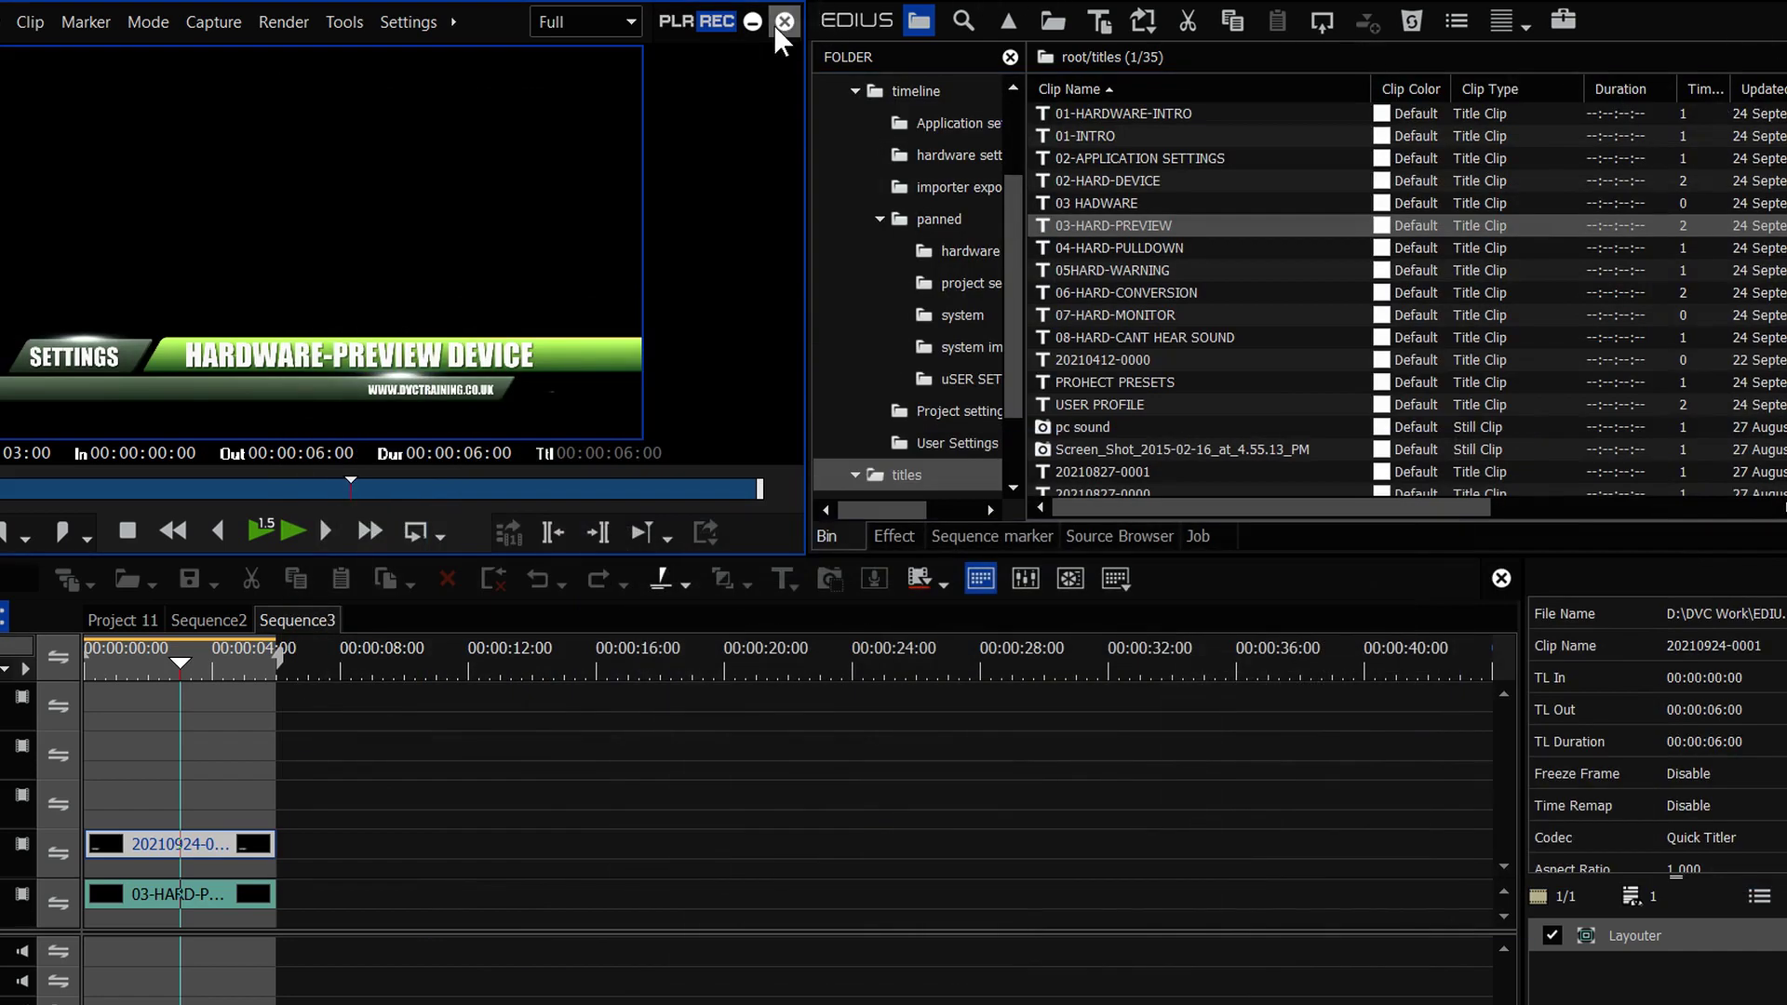
Switch to the Windows display settings and select display 2 to examine its settings
{"action": "left_click", "coordinate": [752, 21]}
{"action": "right_click", "coordinate": [651, 216]}
{"action": "left_click", "coordinate": [750, 518]}
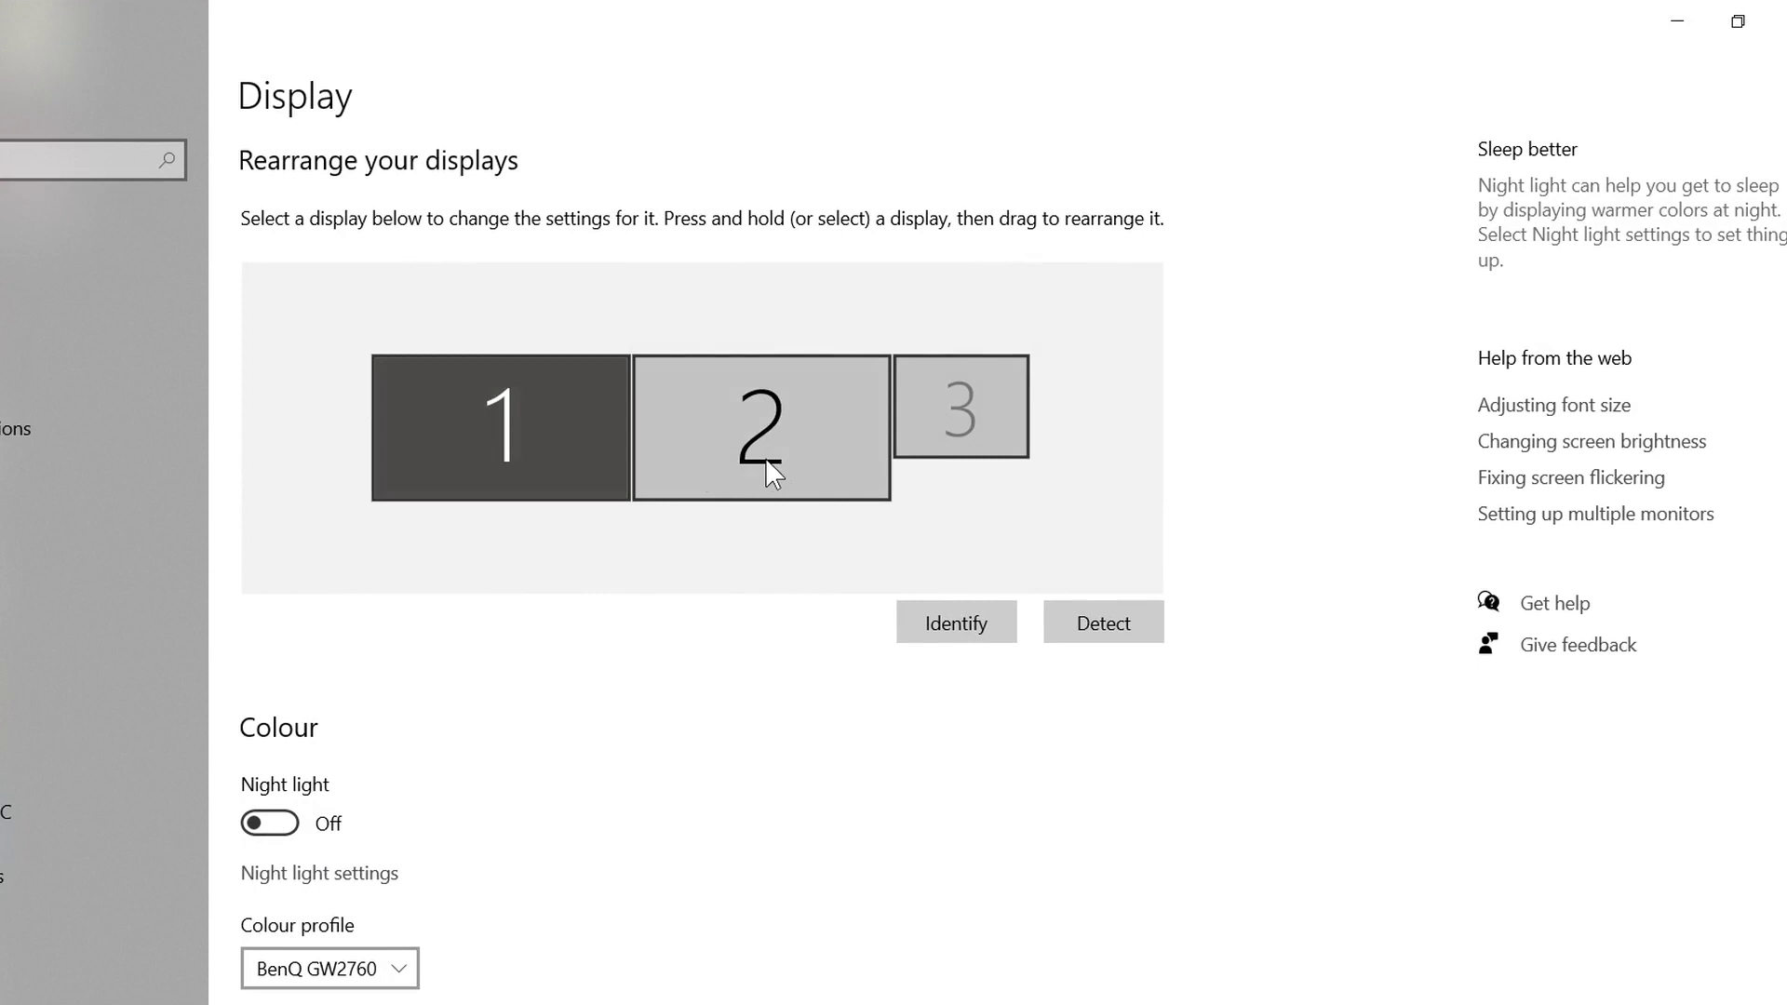
{"action": "left_click", "coordinate": [771, 471]}
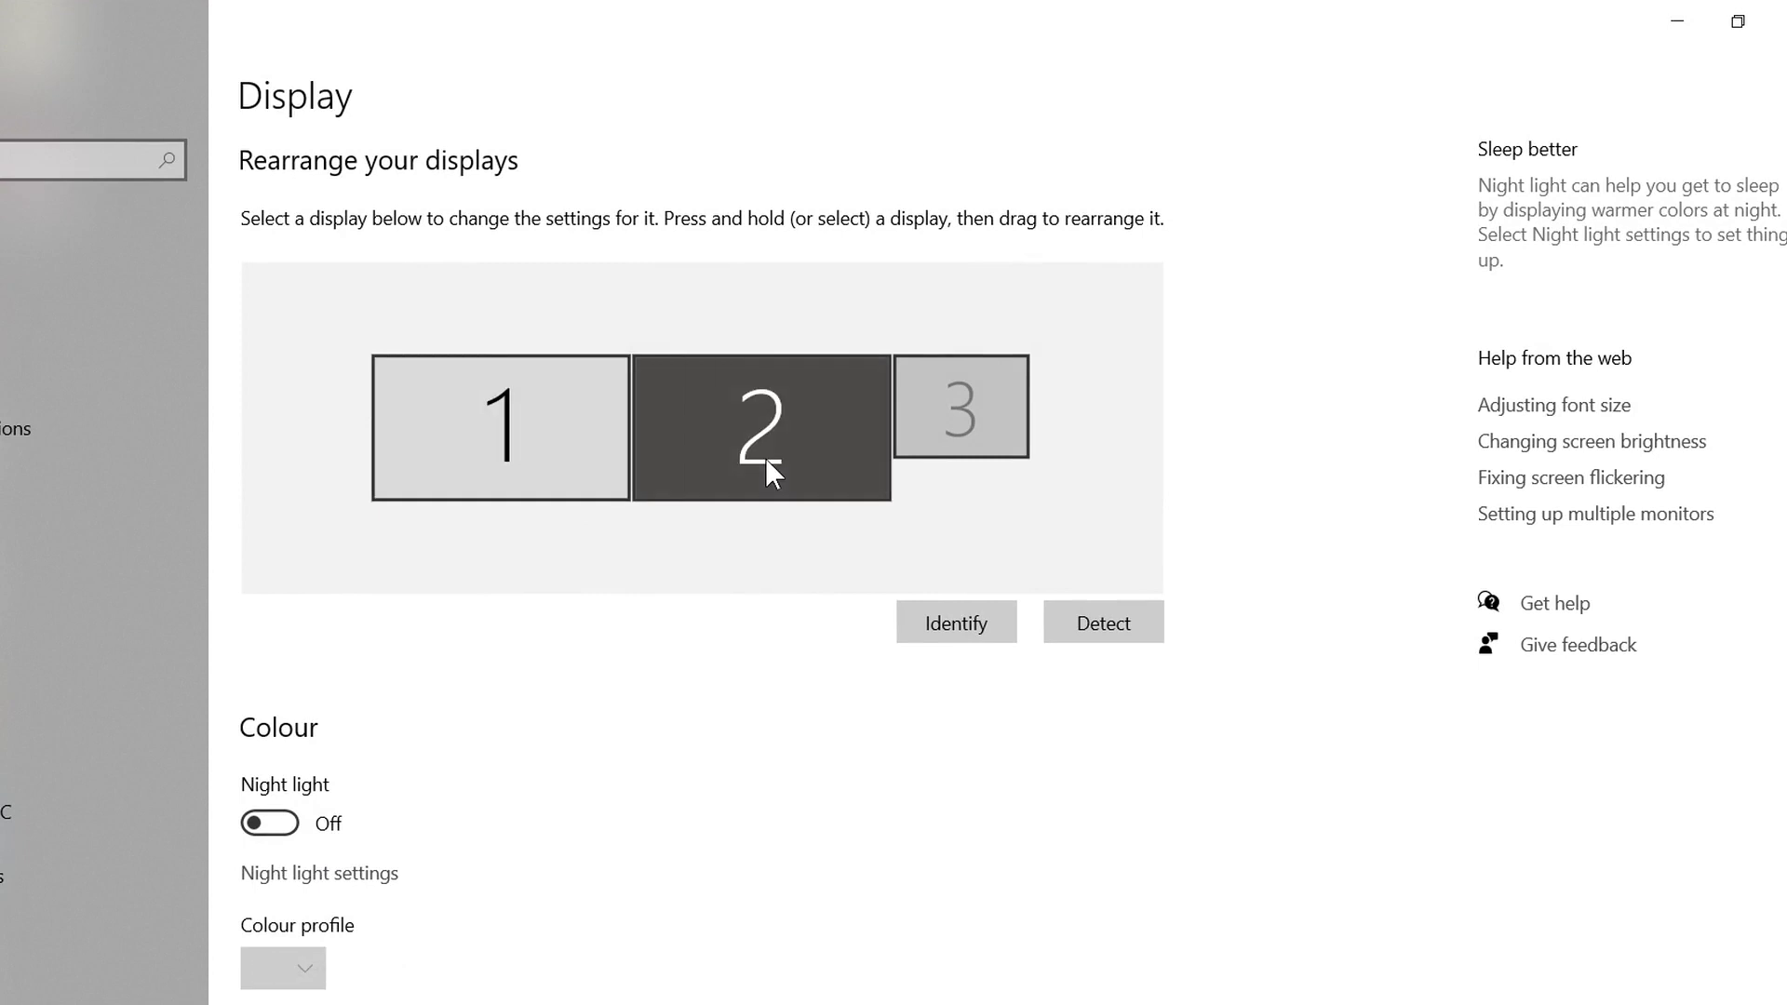
{"action": "scroll", "coordinate": [766, 471], "scroll_direction": "down", "scroll_amount": 8}
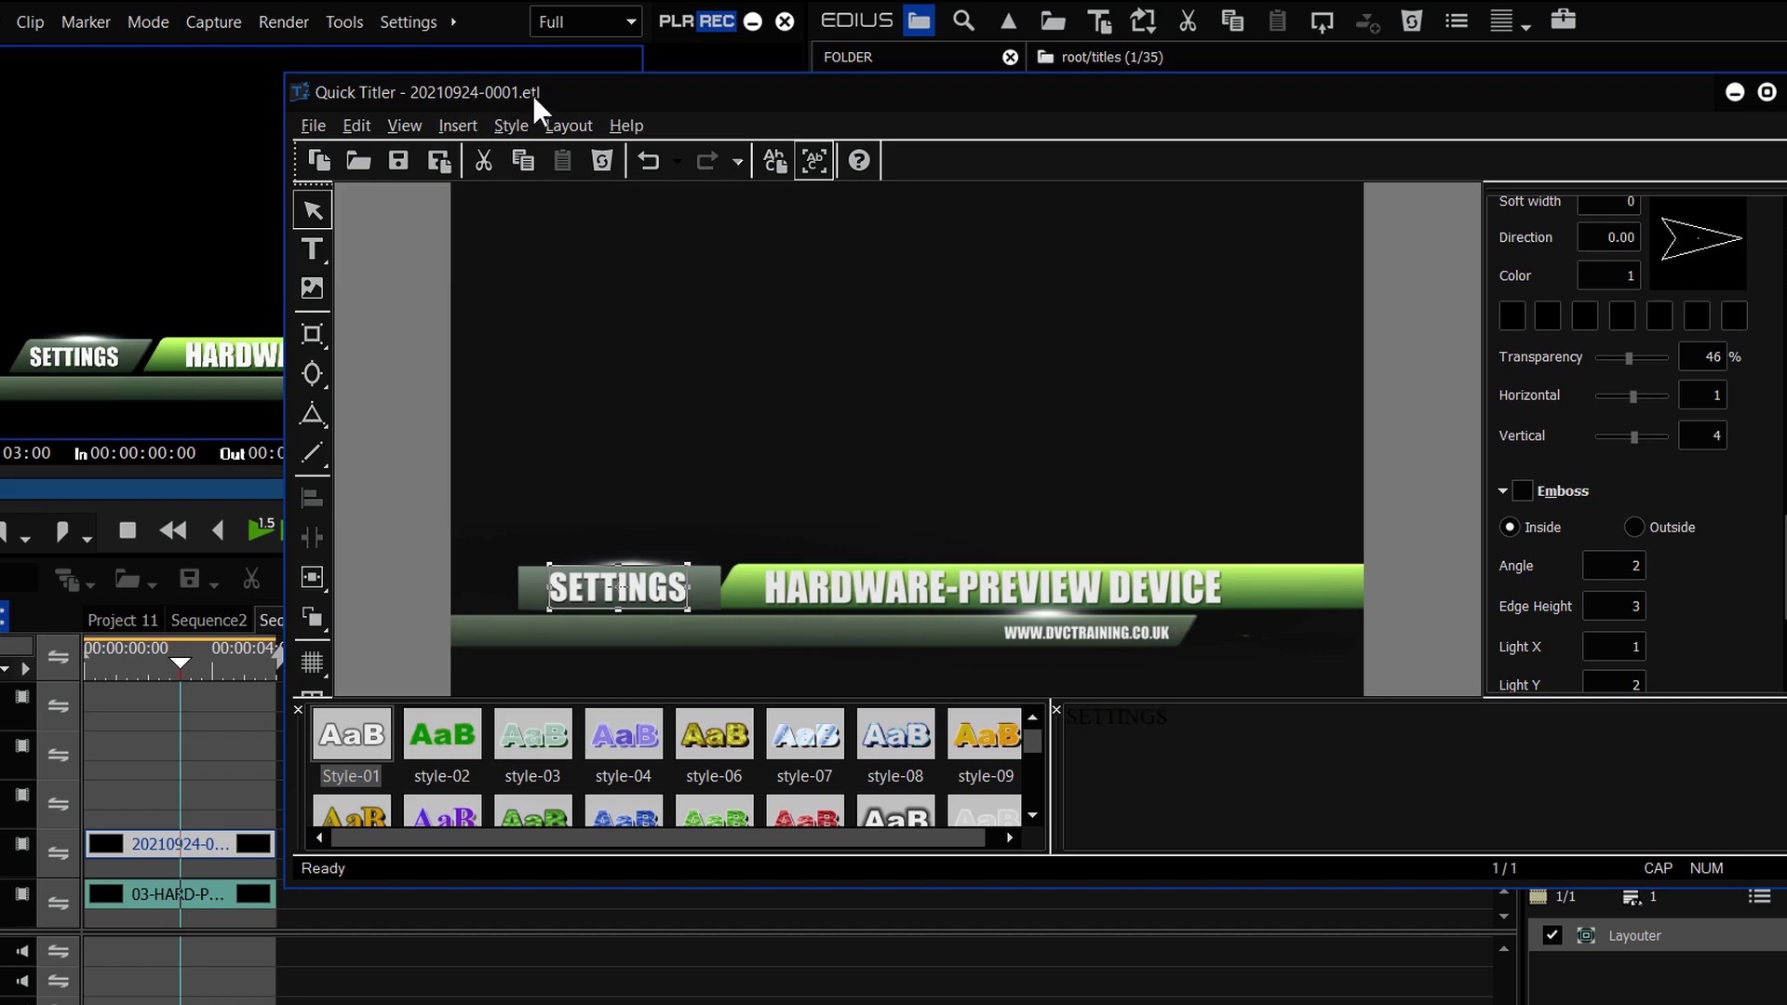
Start saving the title as a new file with the QuickTitler .etl2 file type
{"action": "left_click", "coordinate": [321, 123]}
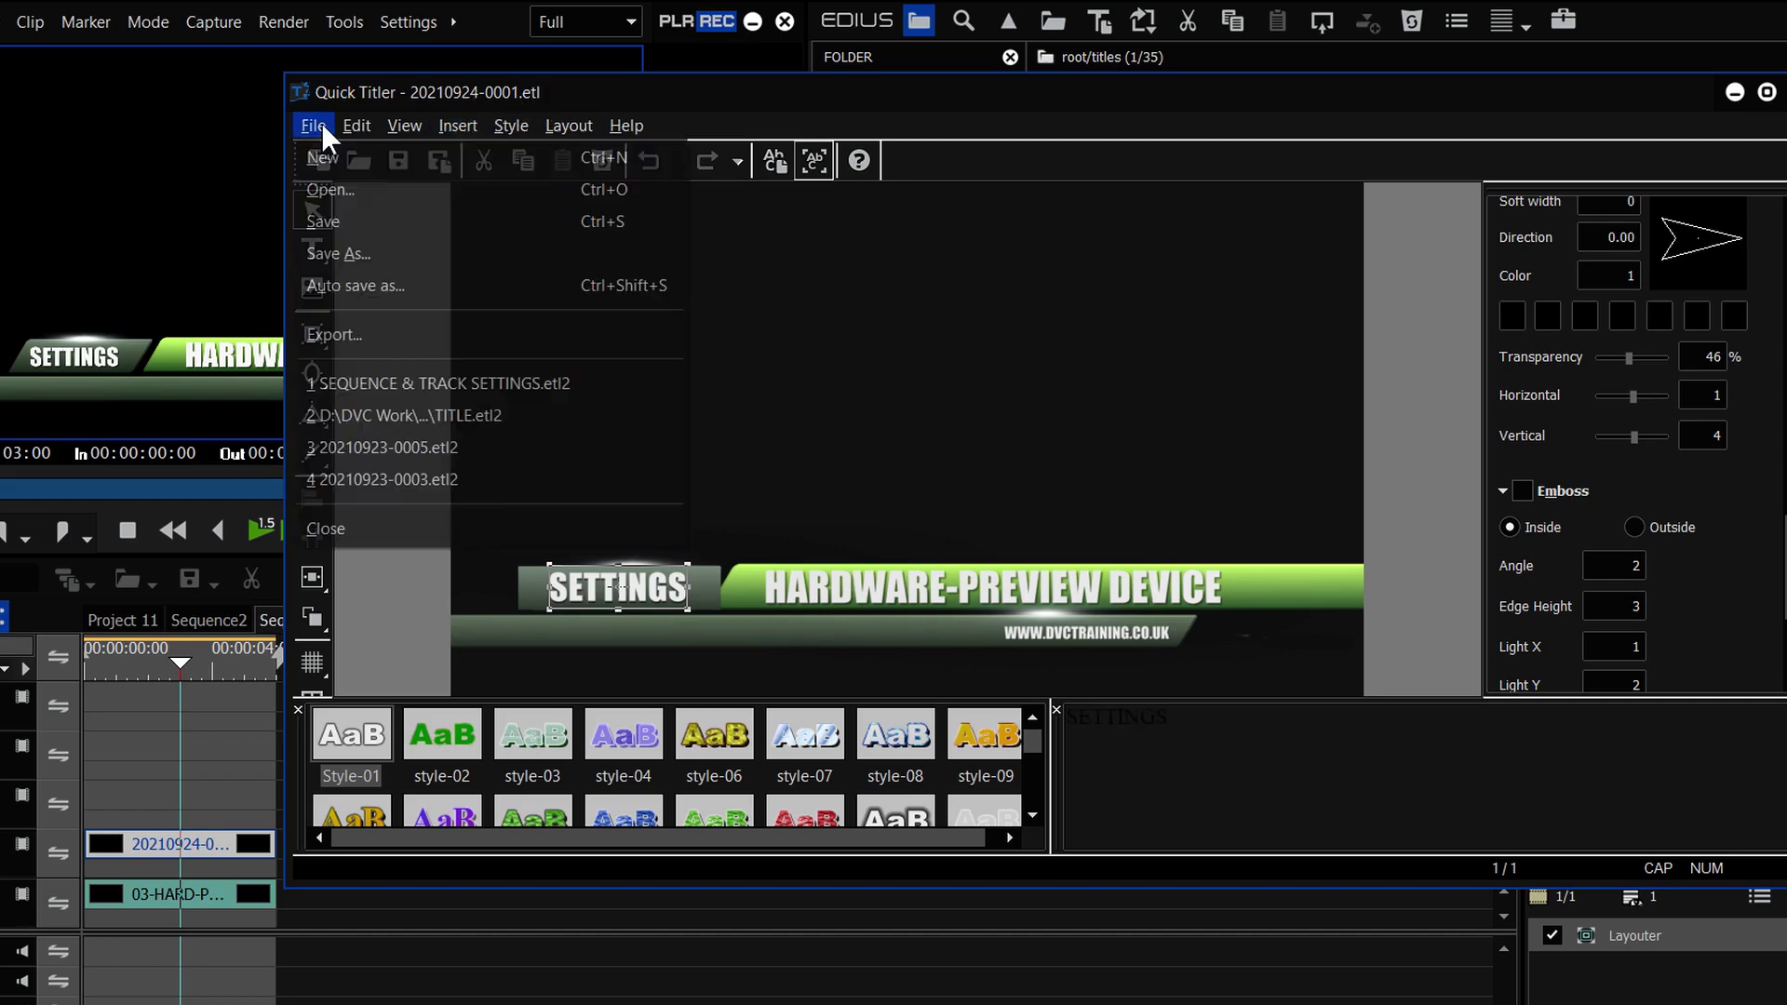
{"action": "left_click", "coordinate": [337, 256]}
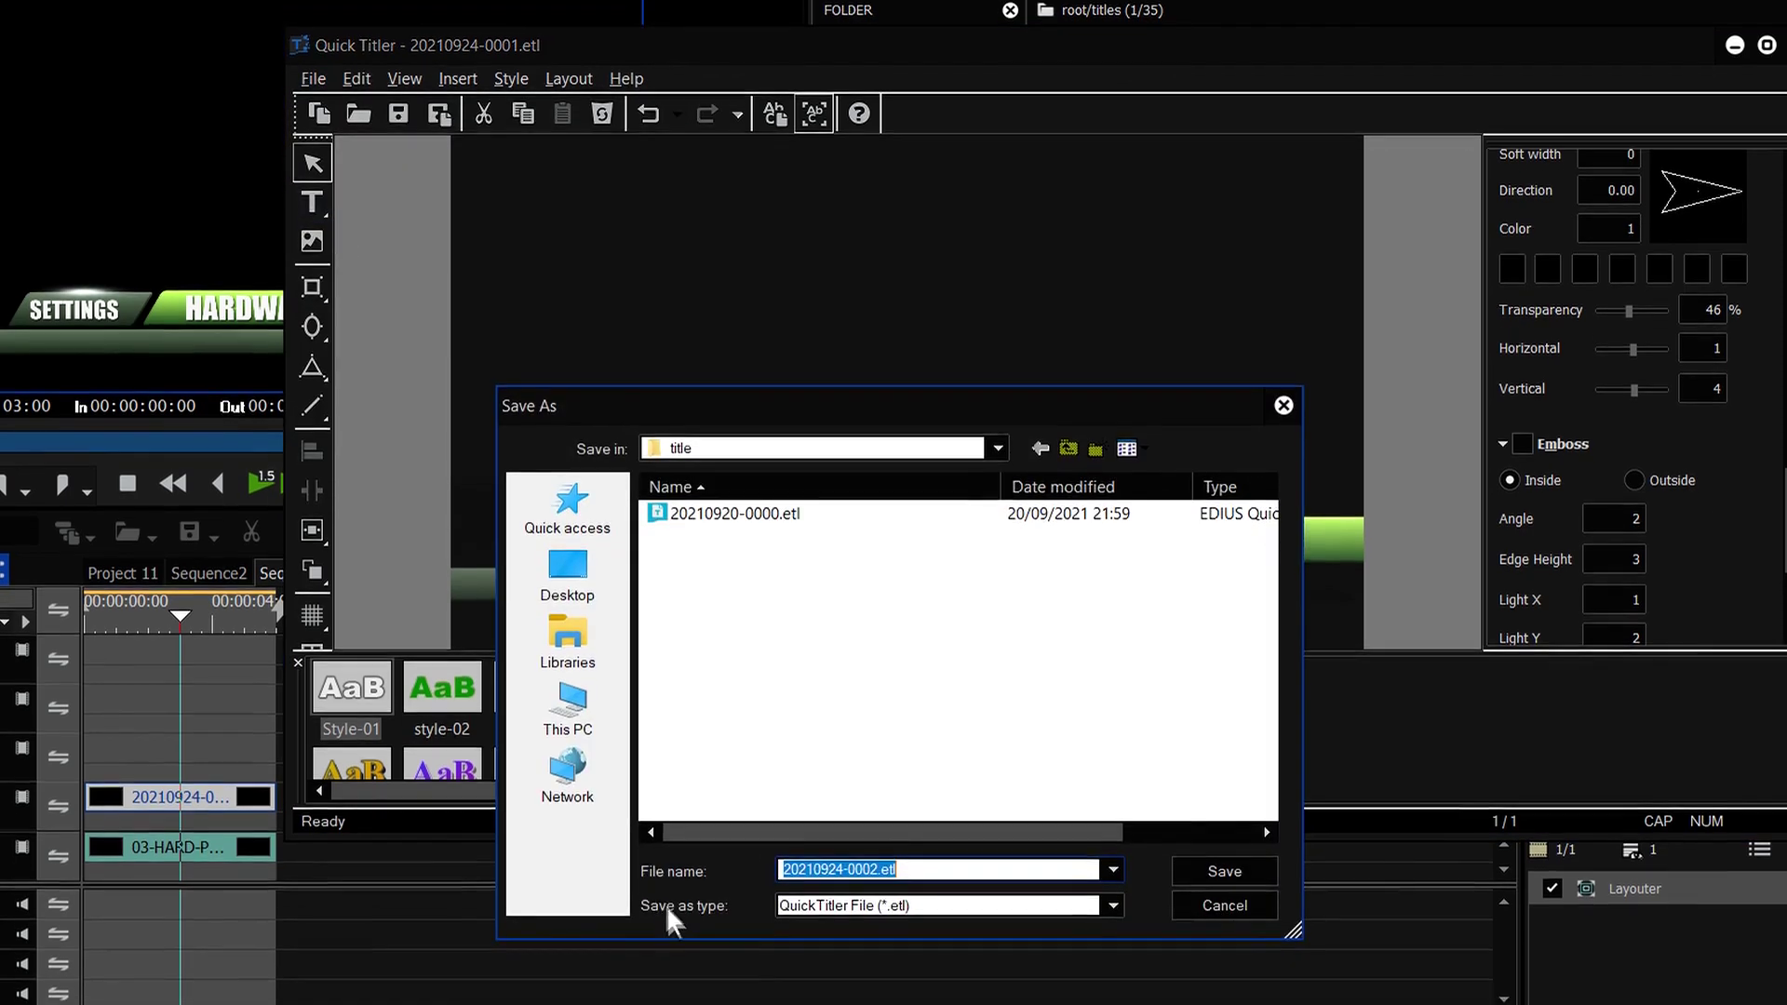
{"action": "left_click", "coordinate": [898, 876]}
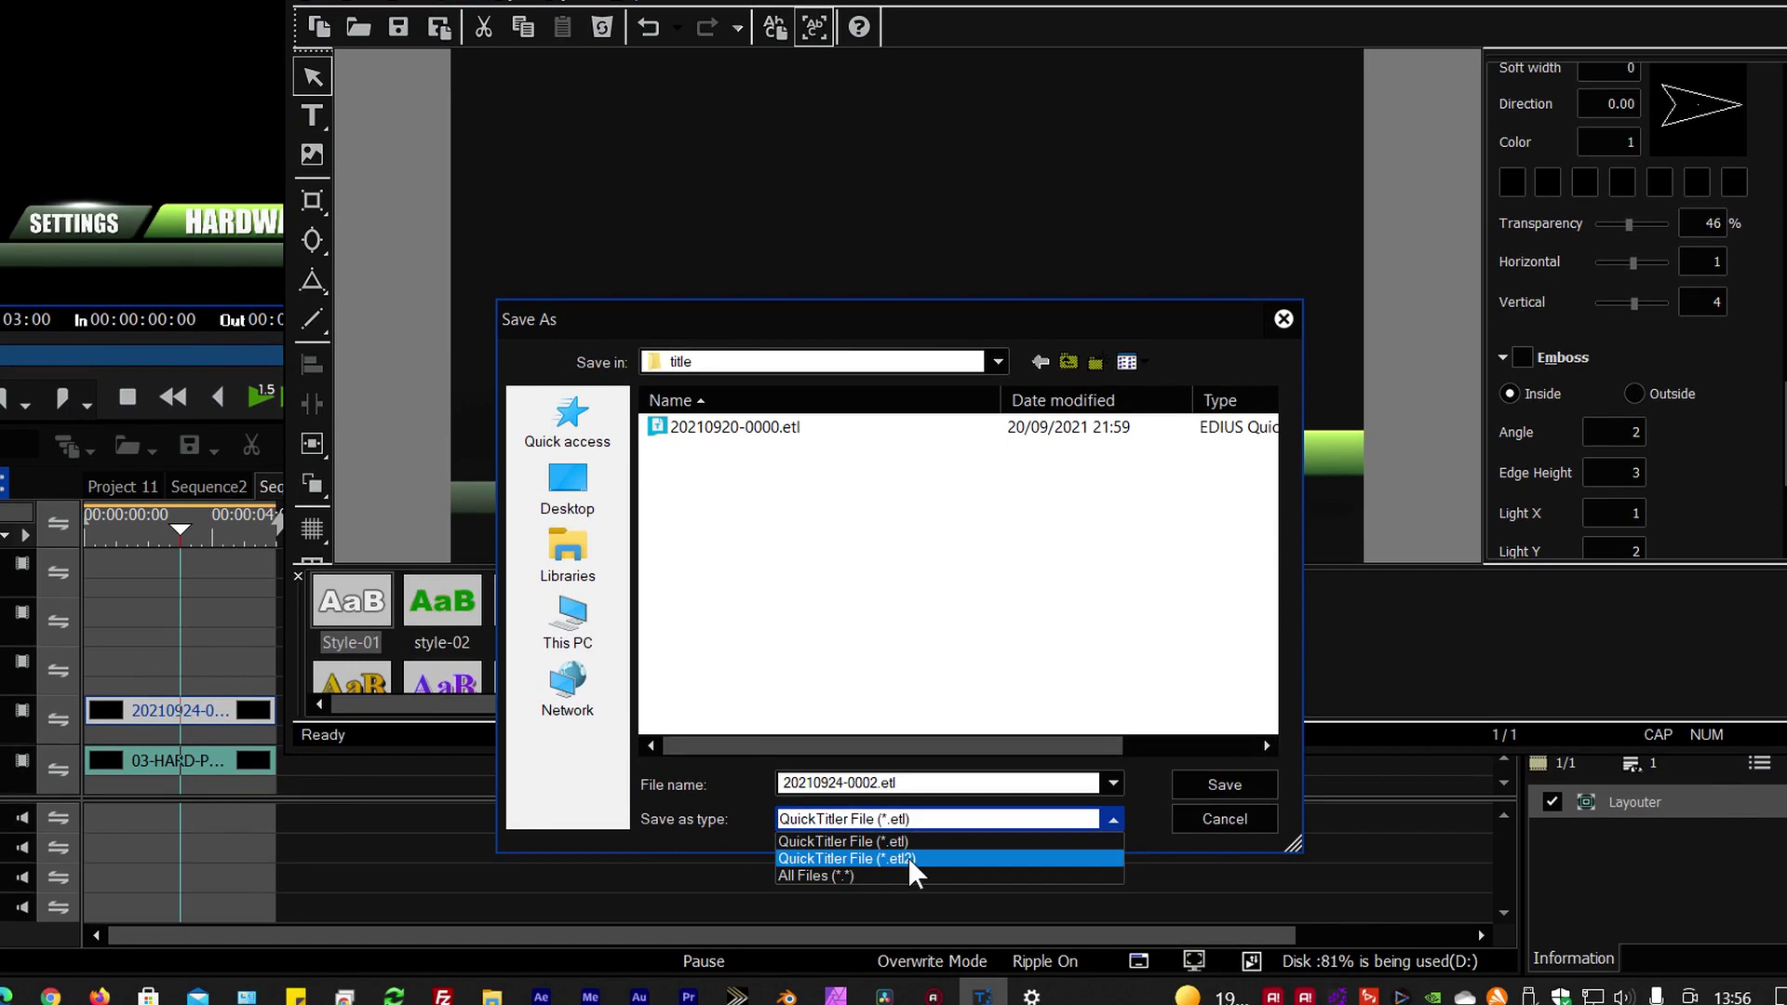
{"action": "left_click", "coordinate": [907, 857]}
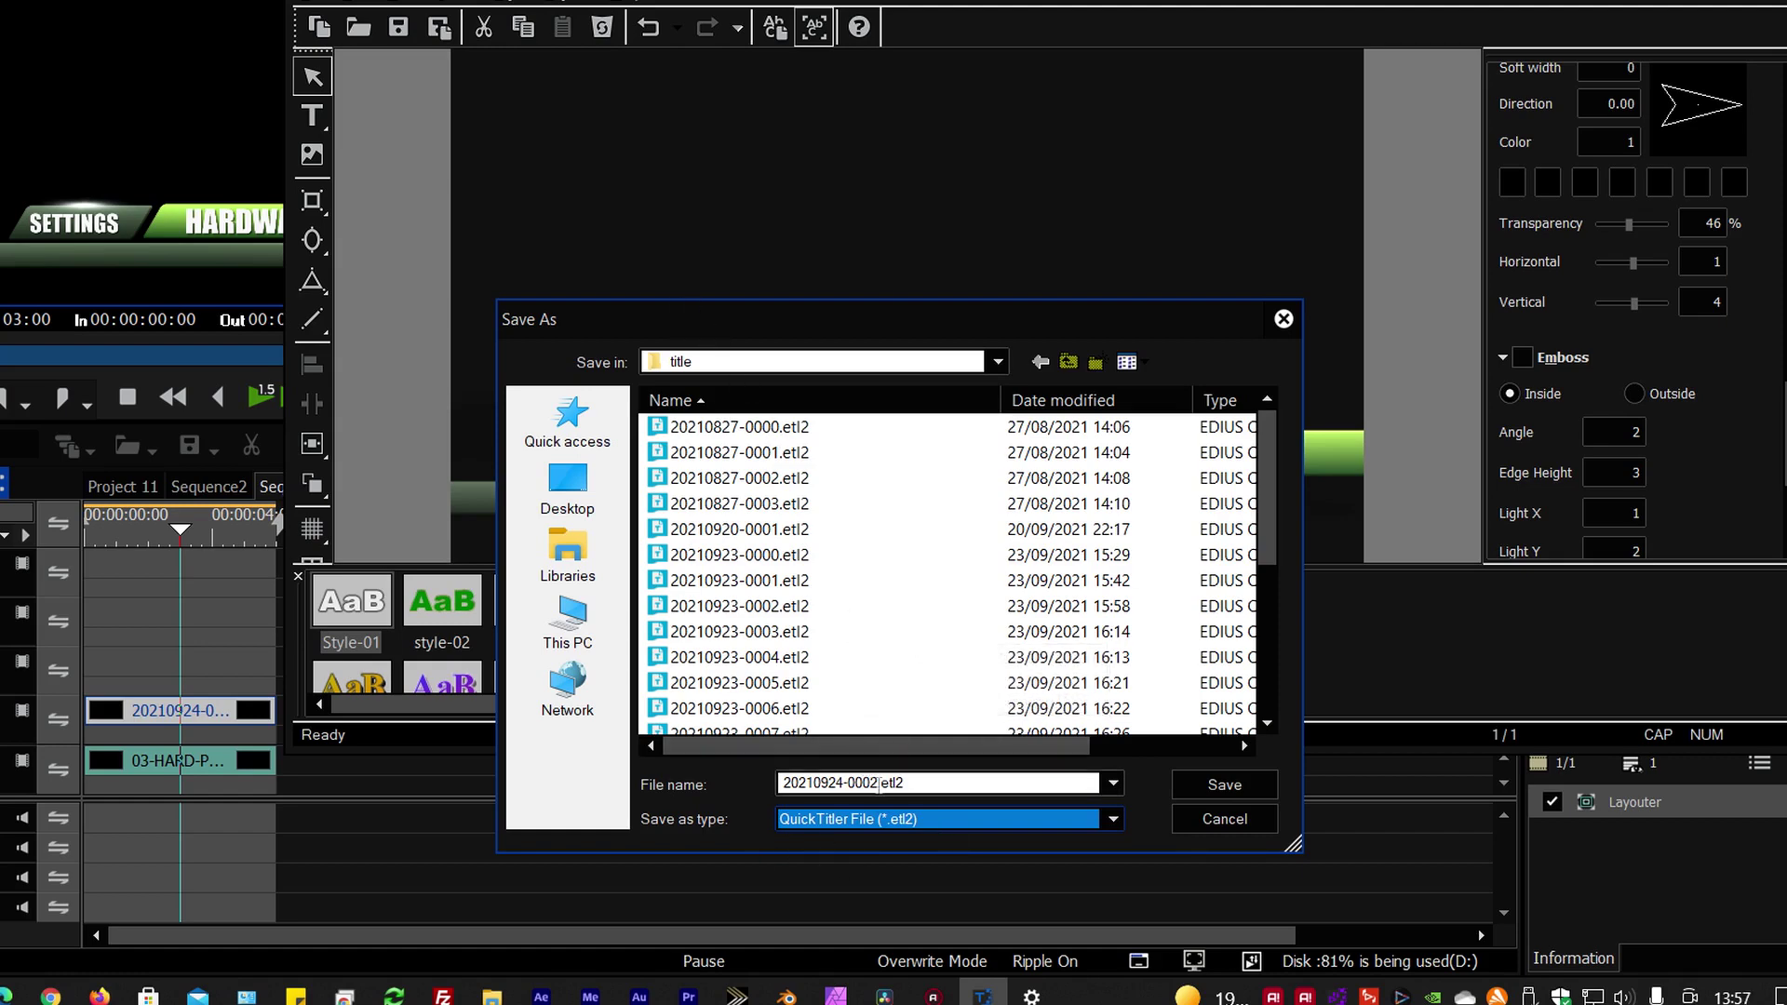
Name the new title file SETTINGS.etl2 and save it with the different extension
{"action": "left_click", "coordinate": [864, 784]}
{"action": "left_click", "coordinate": [878, 782]}
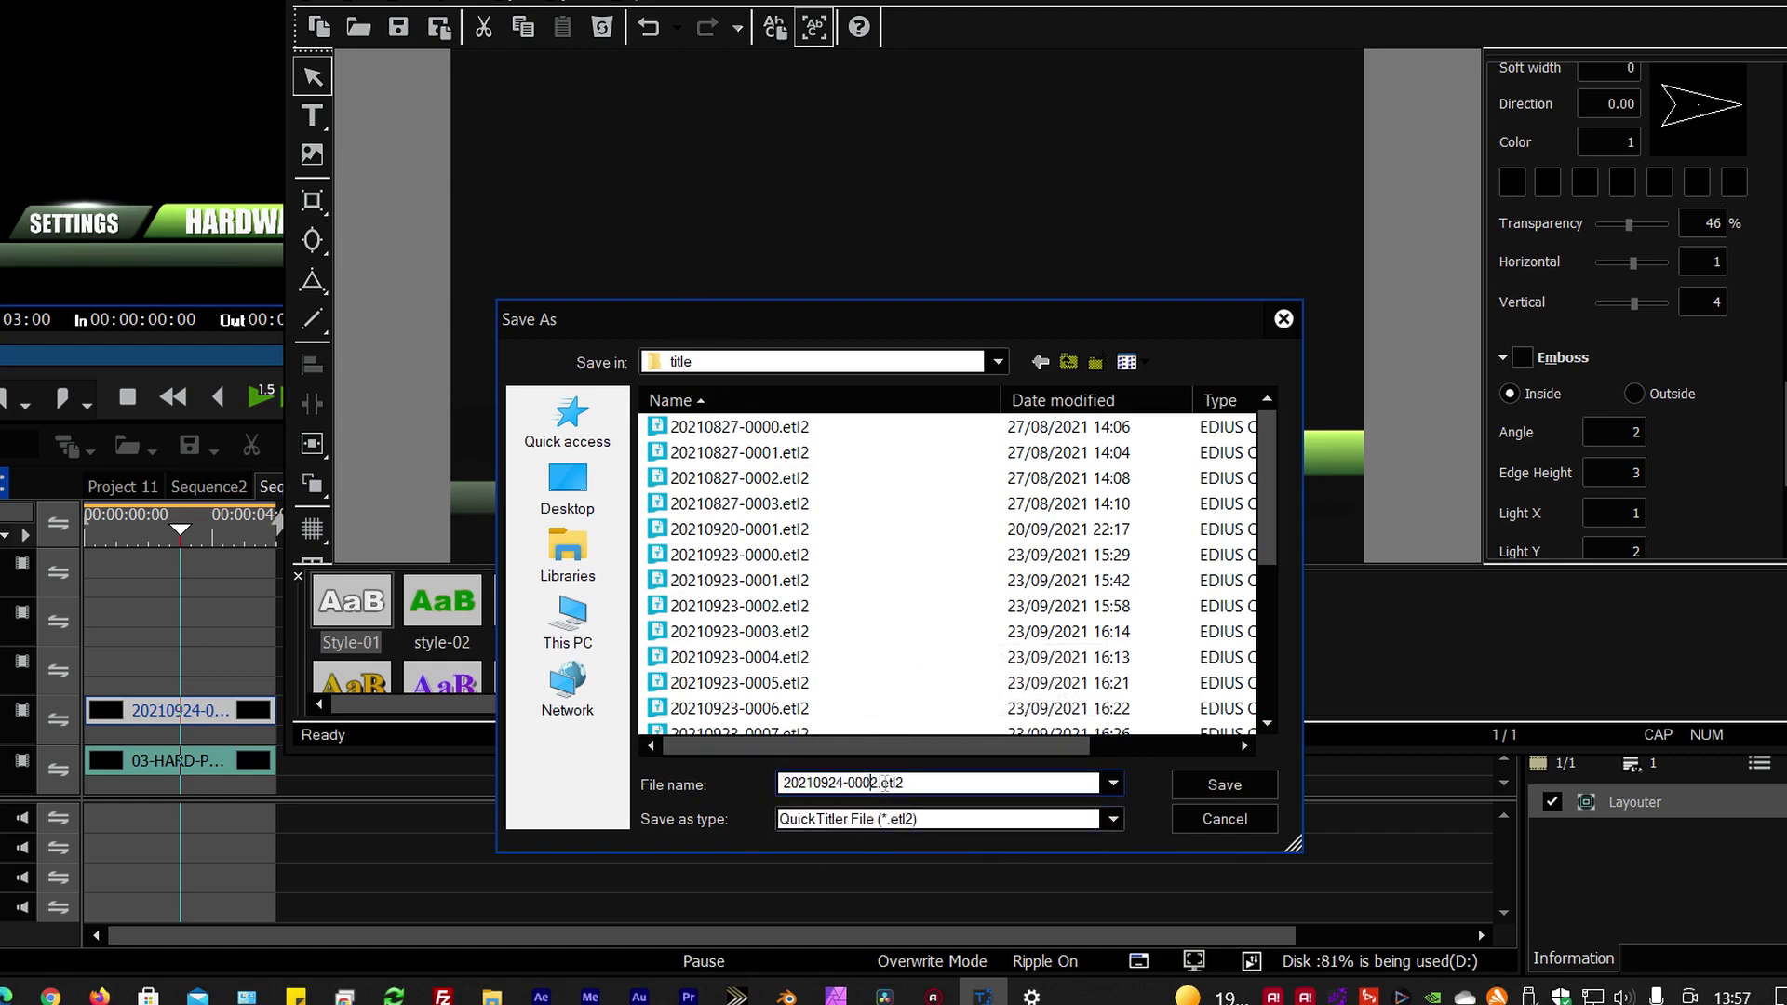
{"action": "left_click_drag", "start_coordinate": [878, 783], "coordinate": [731, 785]}
{"action": "type", "text": "SET"}
{"action": "left_click_drag", "start_coordinate": [783, 322], "coordinate": [482, 251]}
{"action": "type", "text": "TIN"}
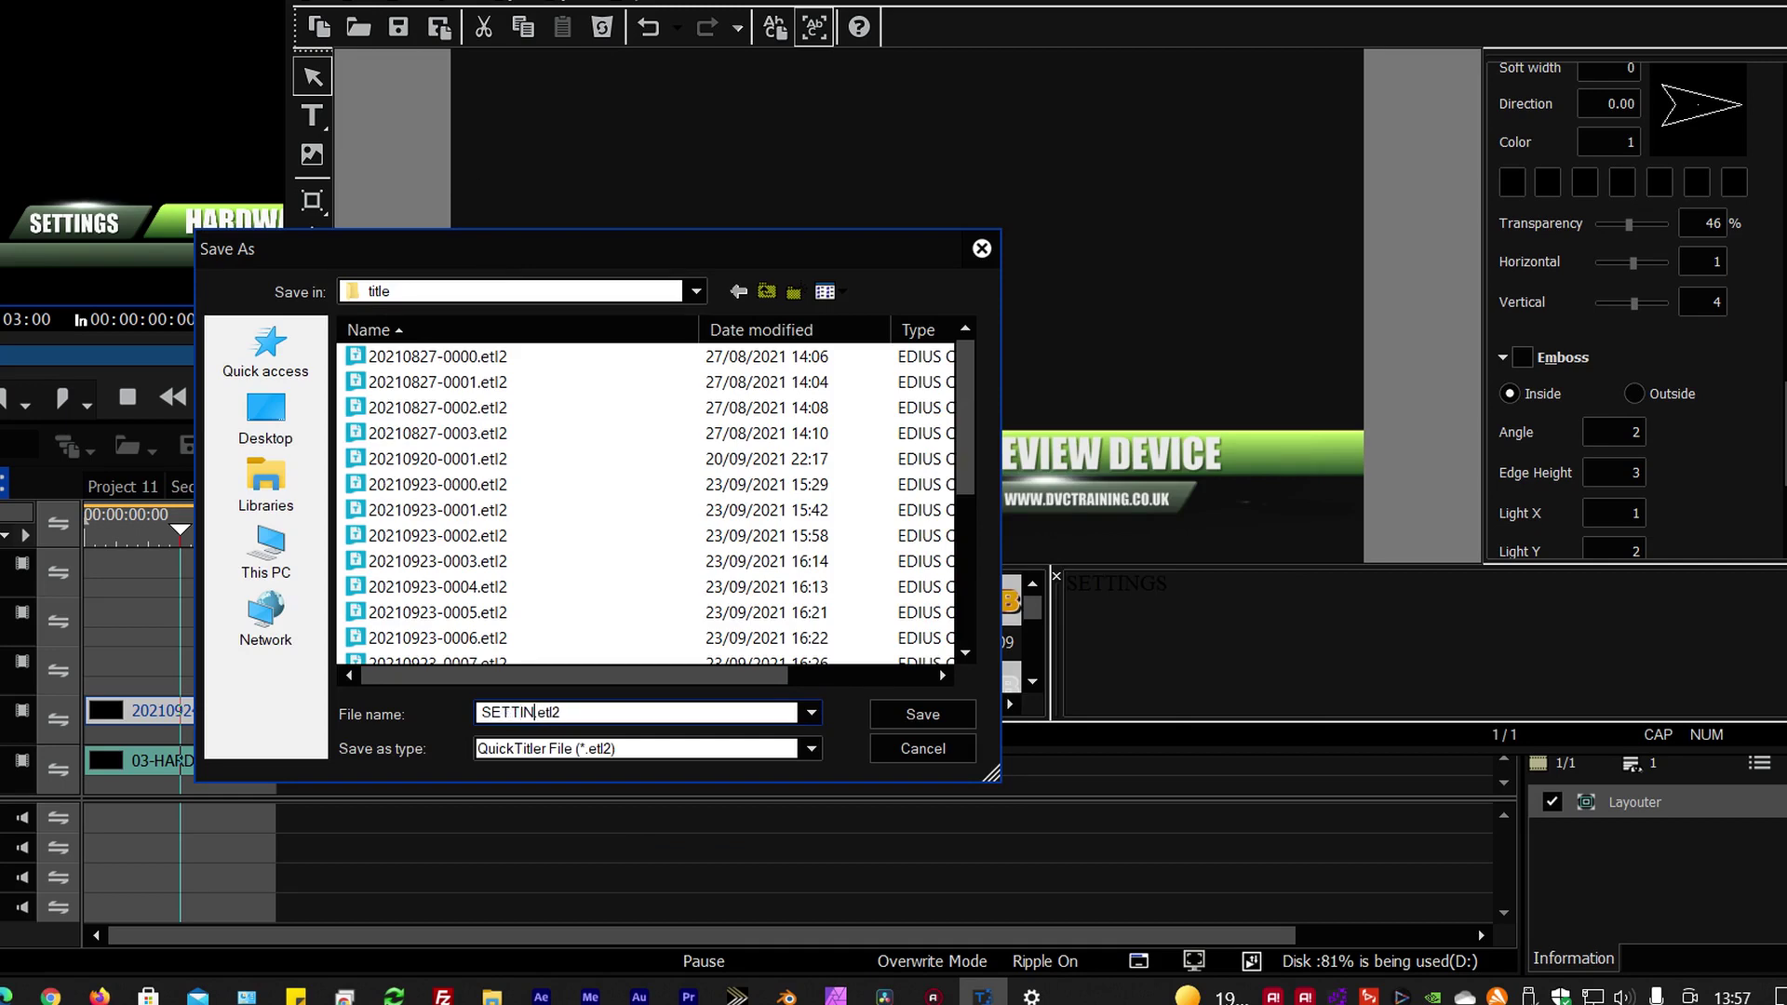
{"action": "key", "text": "Return"}
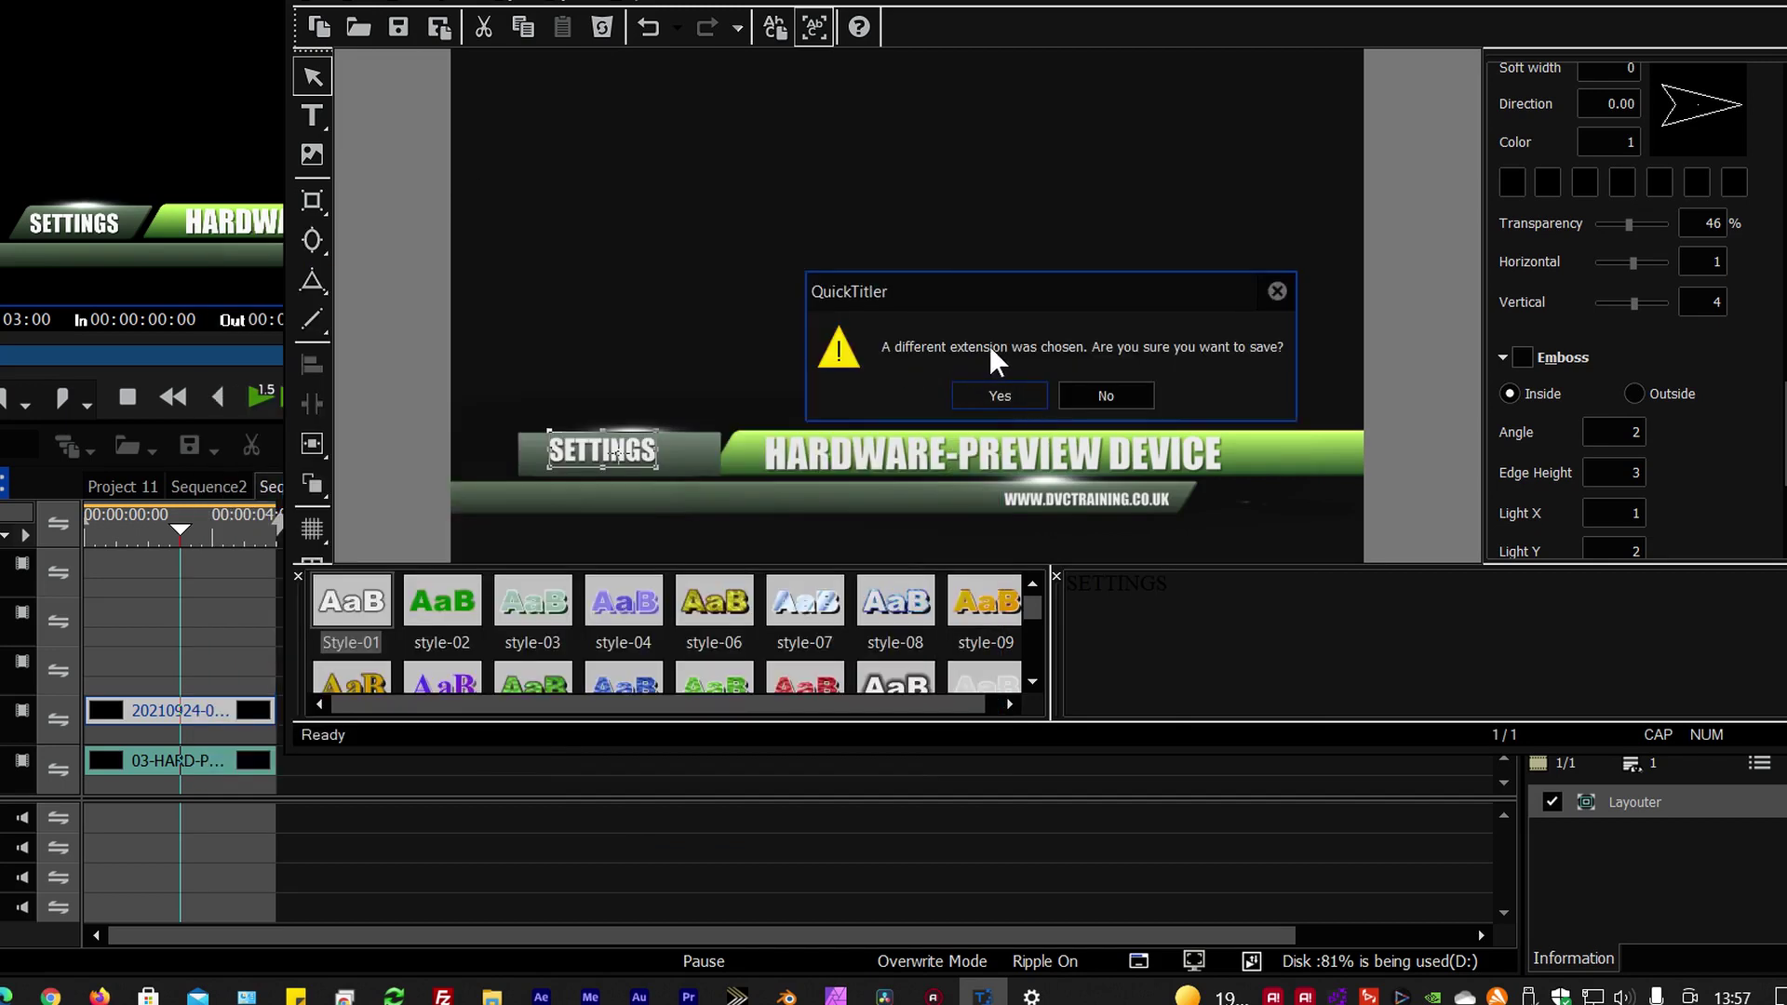
{"action": "left_click", "coordinate": [1009, 398]}
Compare the new SETTINGS title with the reference by turning its track's video off and back on
{"action": "left_click", "coordinate": [120, 532]}
{"action": "mouse_move", "coordinate": [149, 581]}
{"action": "left_mouse_down"}
{"action": "mouse_move", "coordinate": [132, 588]}
{"action": "mouse_move", "coordinate": [174, 583]}
{"action": "left_mouse_up"}
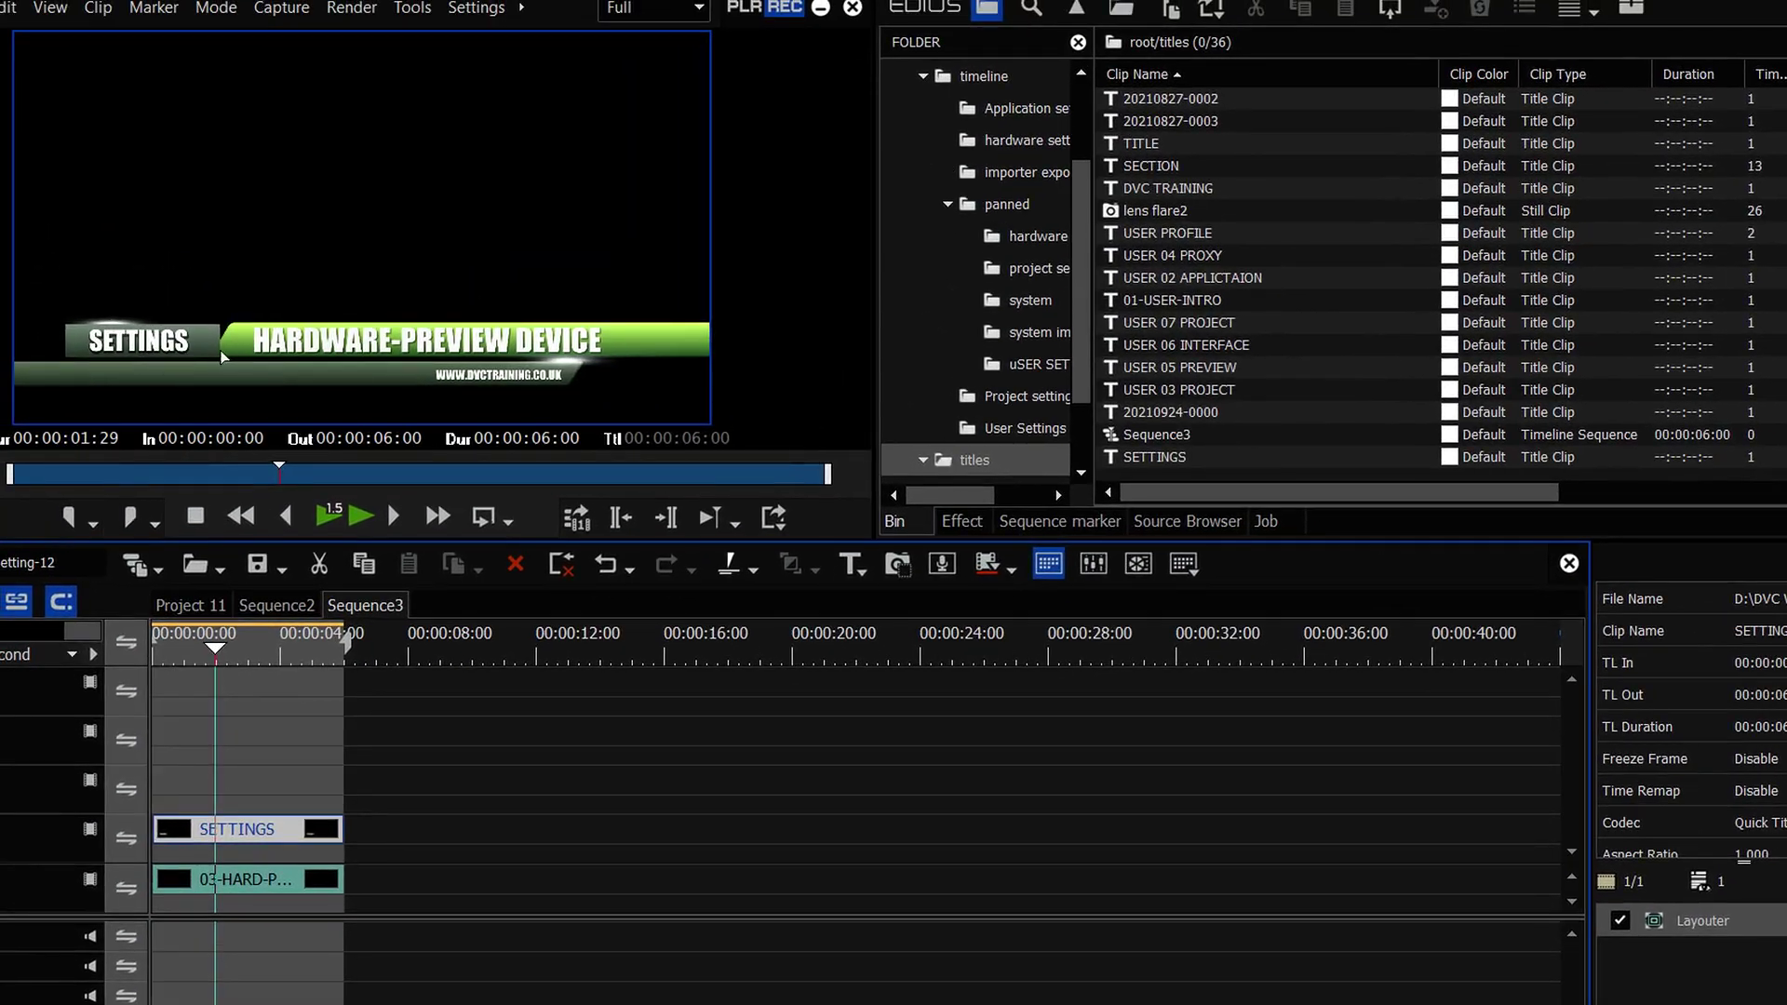
{"action": "left_click", "coordinate": [95, 823]}
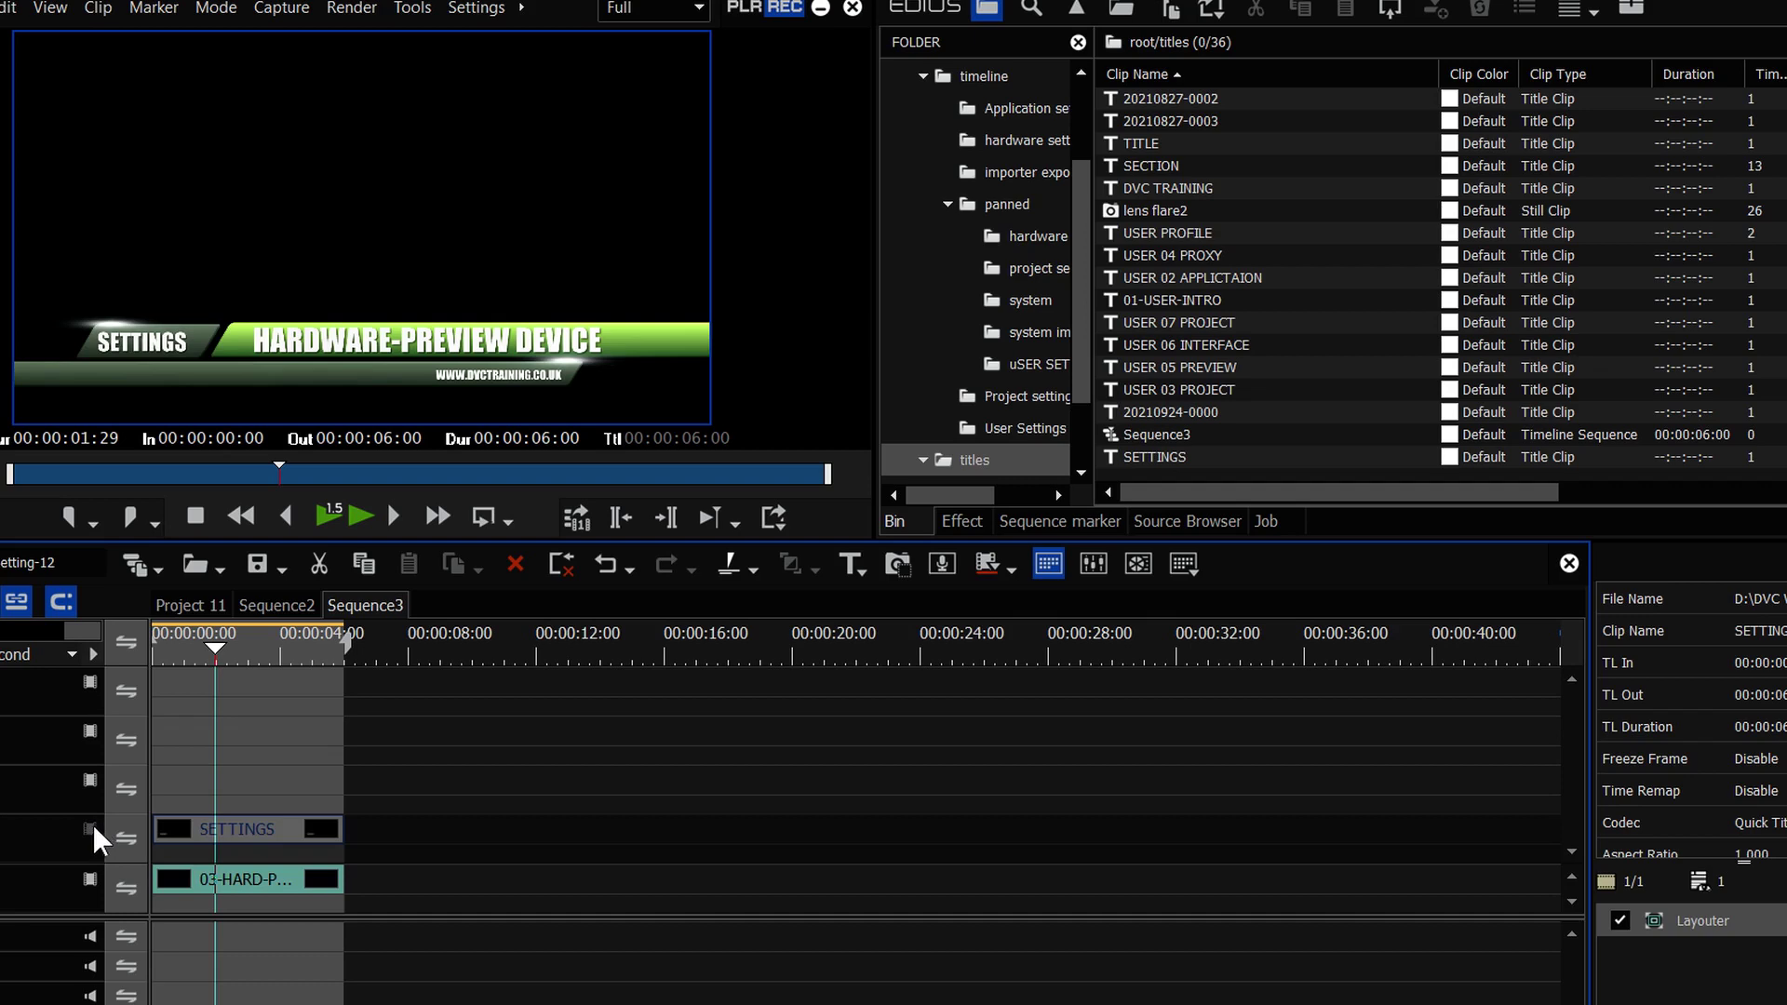
{"action": "left_click", "coordinate": [92, 824]}
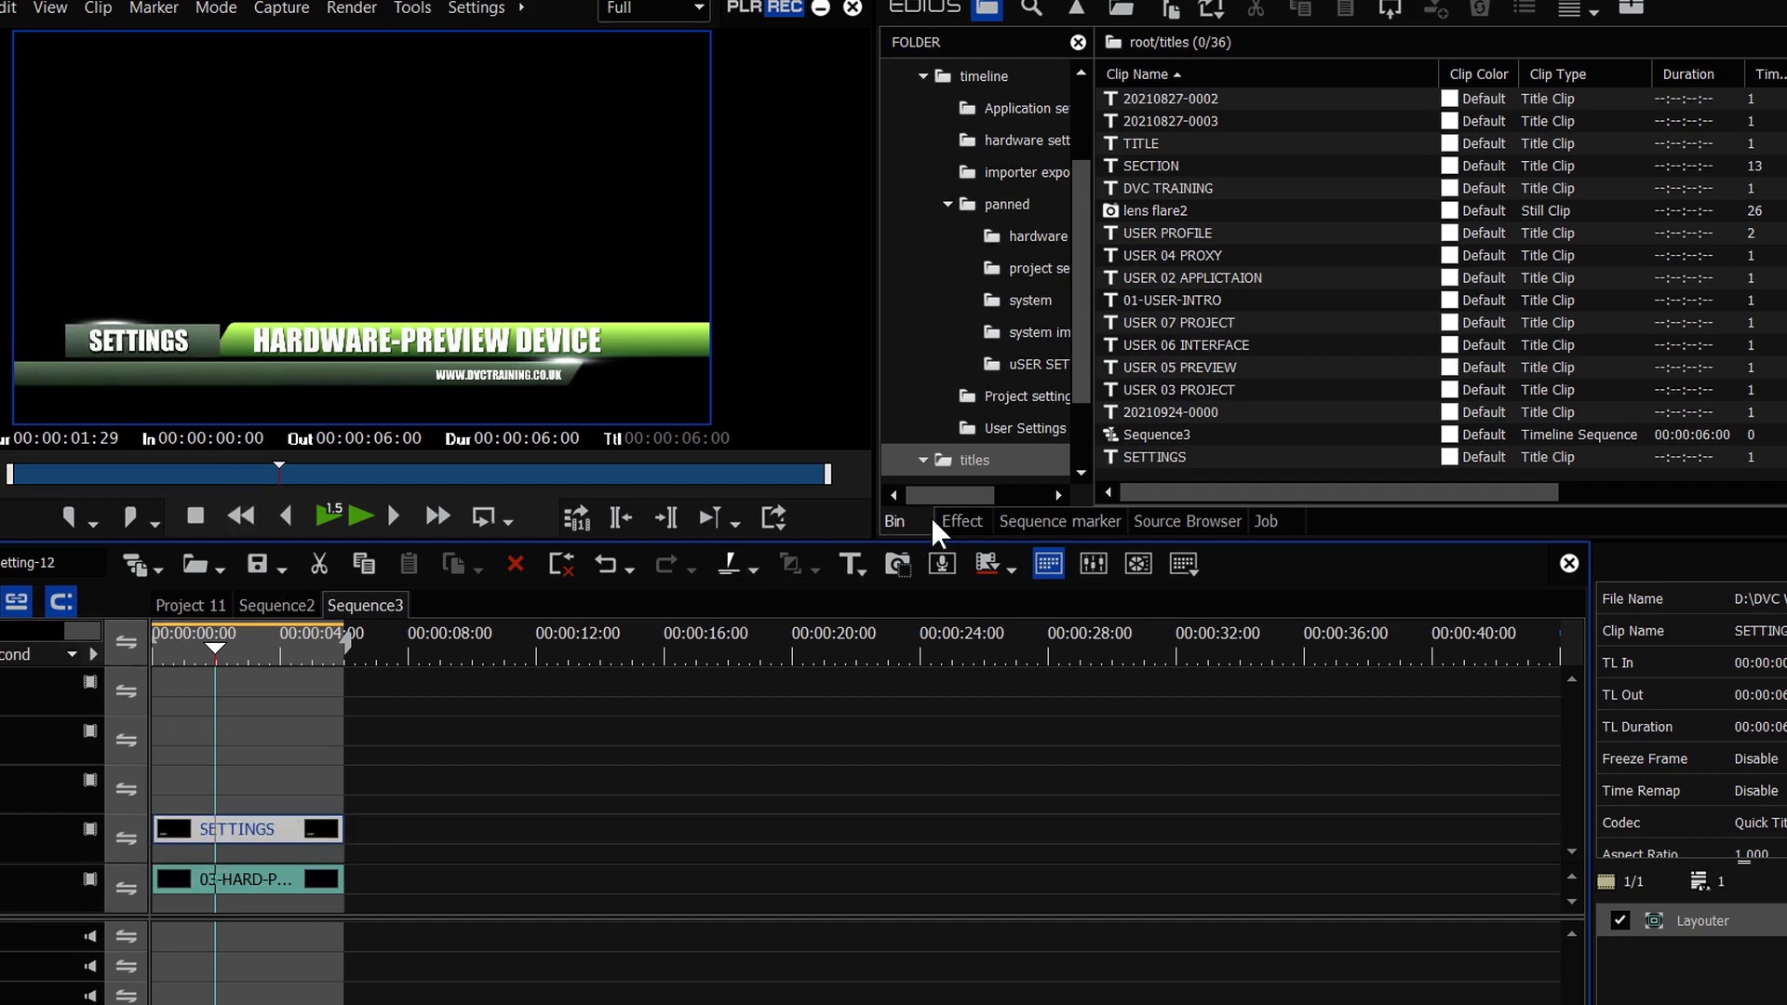
Apply the Mask video filter to the SETTINGS clip and move it above Layouter in the clip's effect order
{"action": "left_click", "coordinate": [962, 517]}
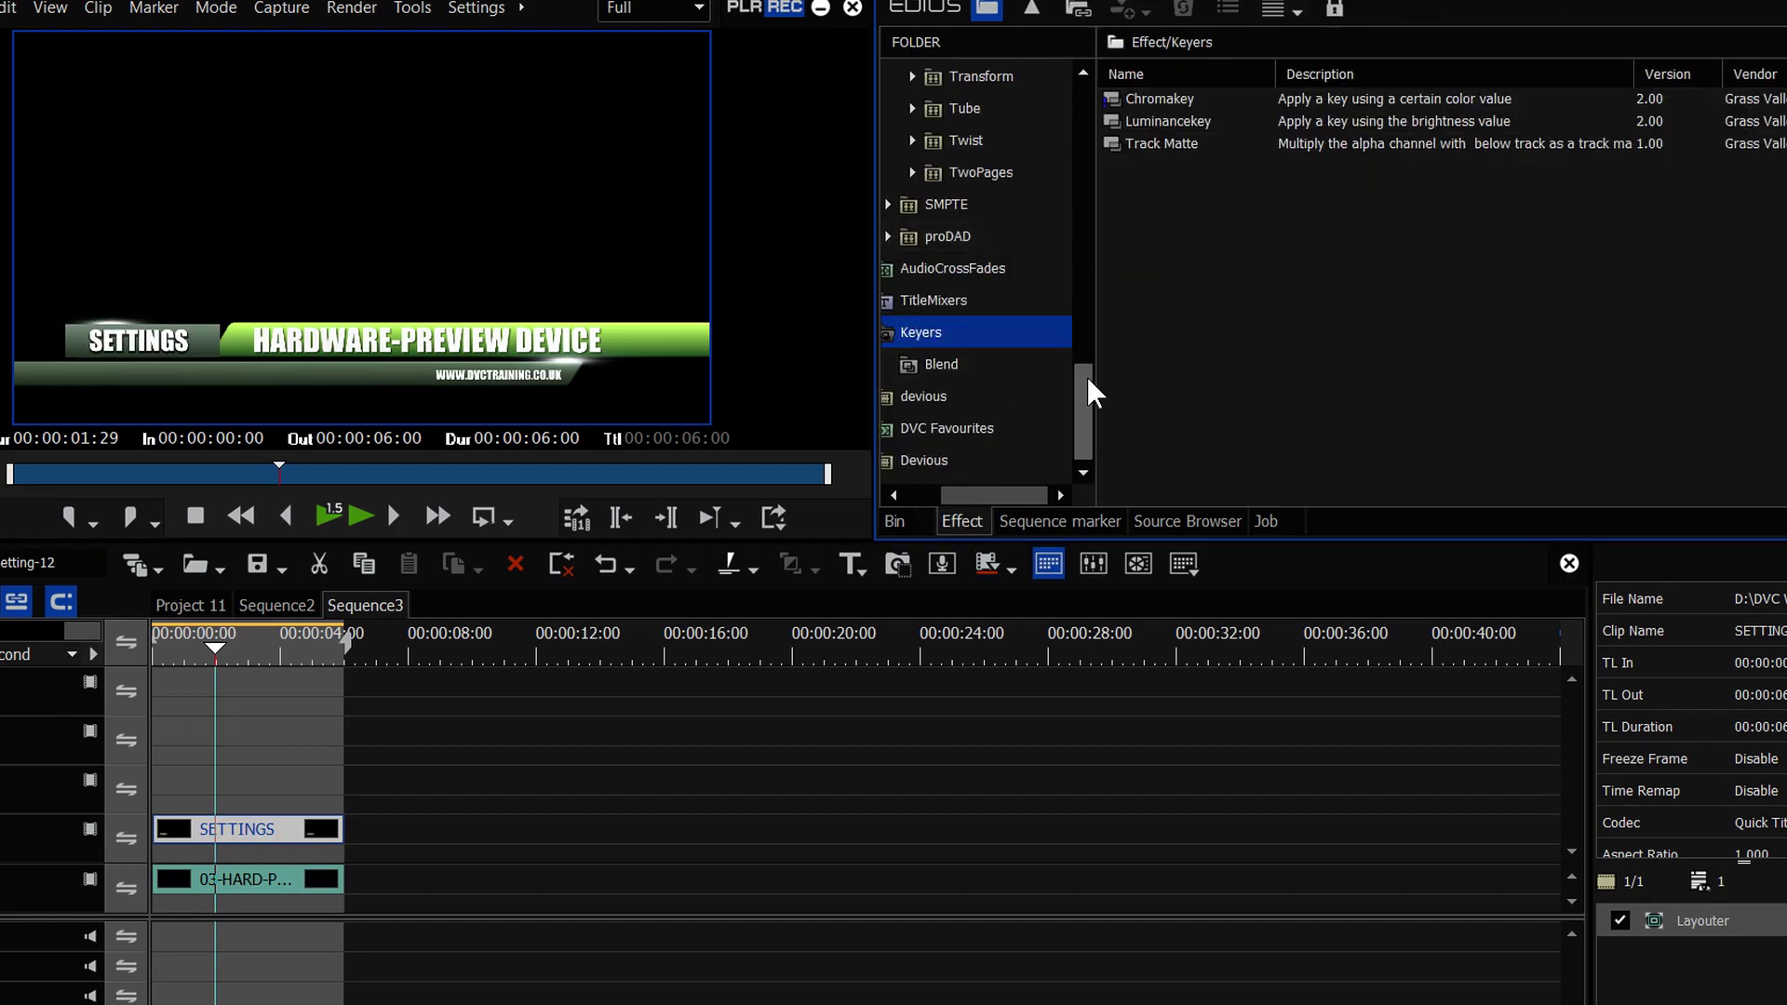
{"action": "left_click_drag", "start_coordinate": [1086, 377], "coordinate": [1119, 86]}
{"action": "left_click", "coordinate": [936, 108]}
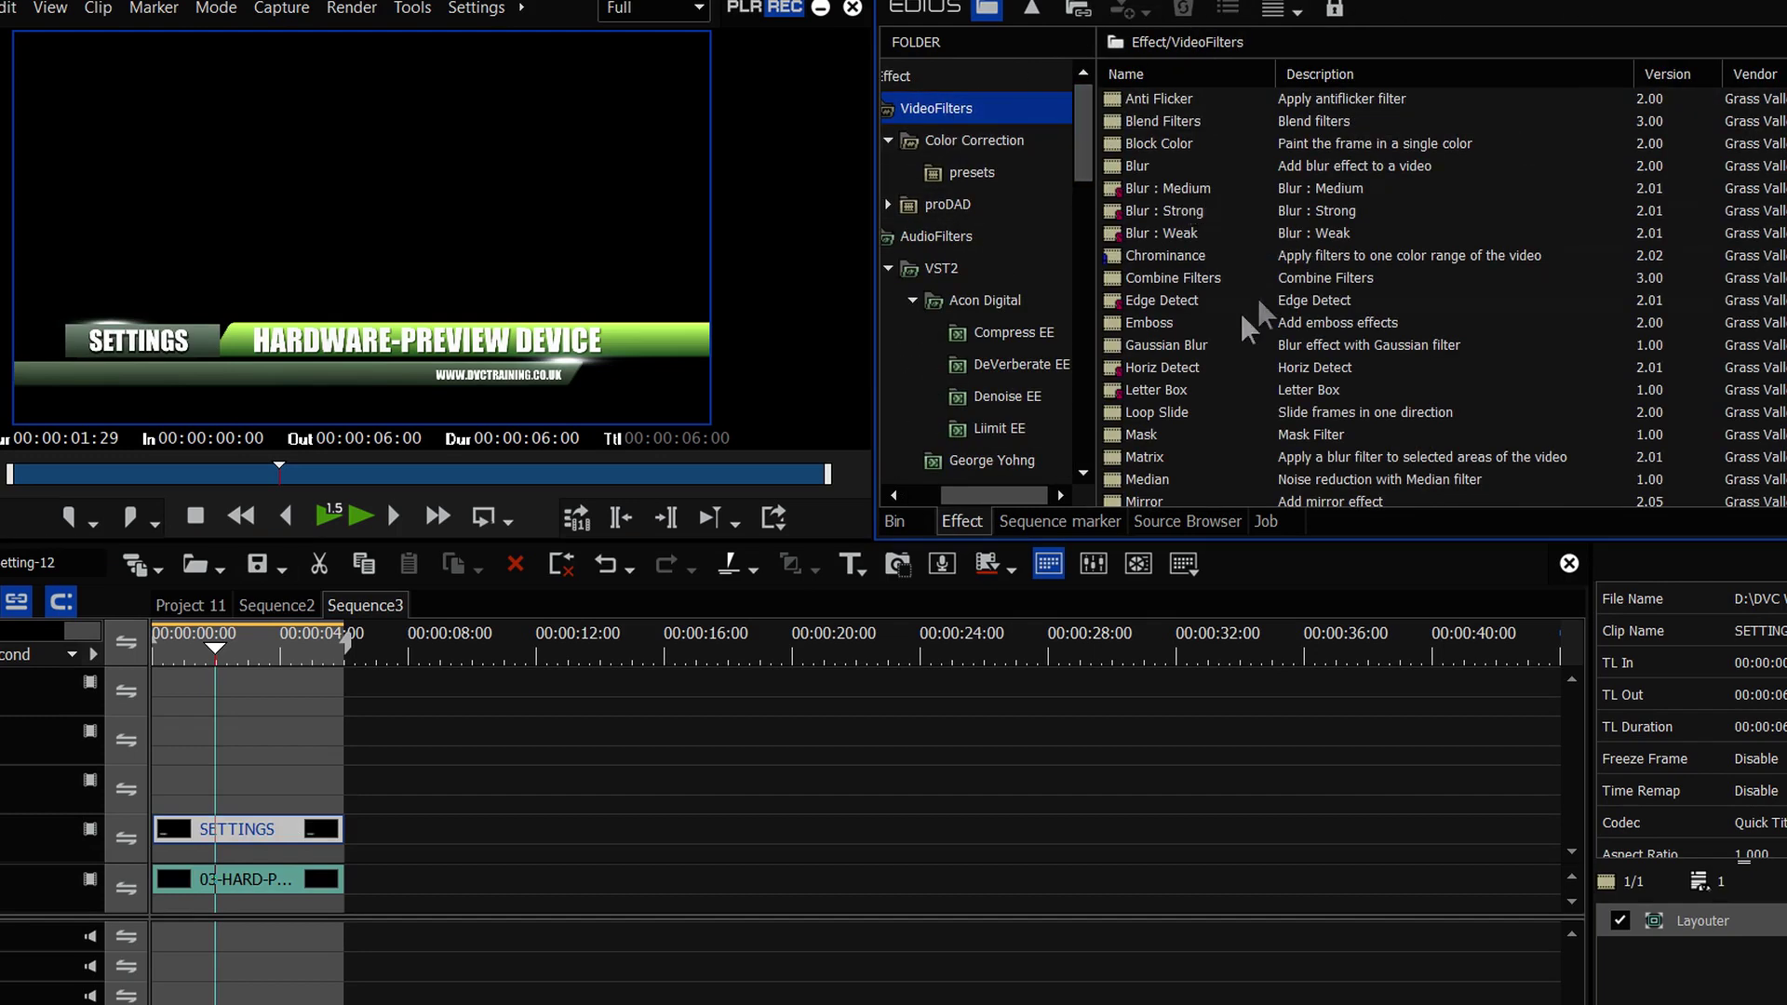
{"action": "left_click_drag", "start_coordinate": [1123, 430], "coordinate": [242, 839]}
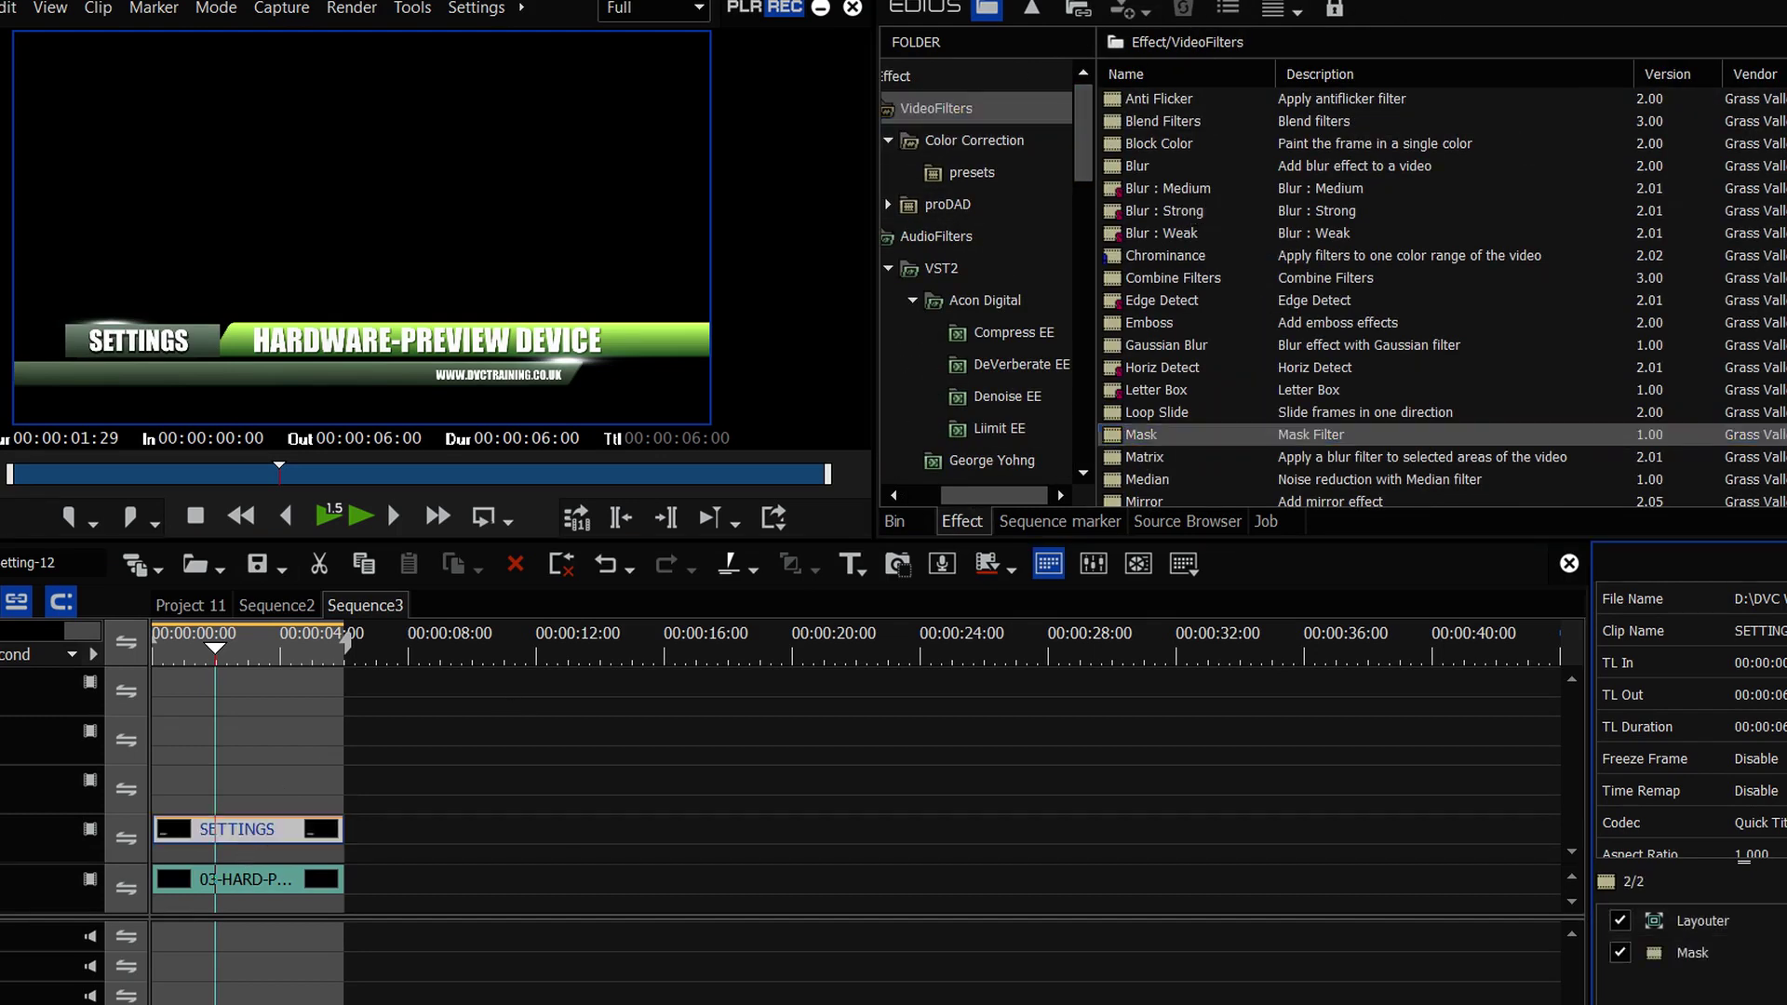
{"action": "left_click", "coordinate": [1708, 958]}
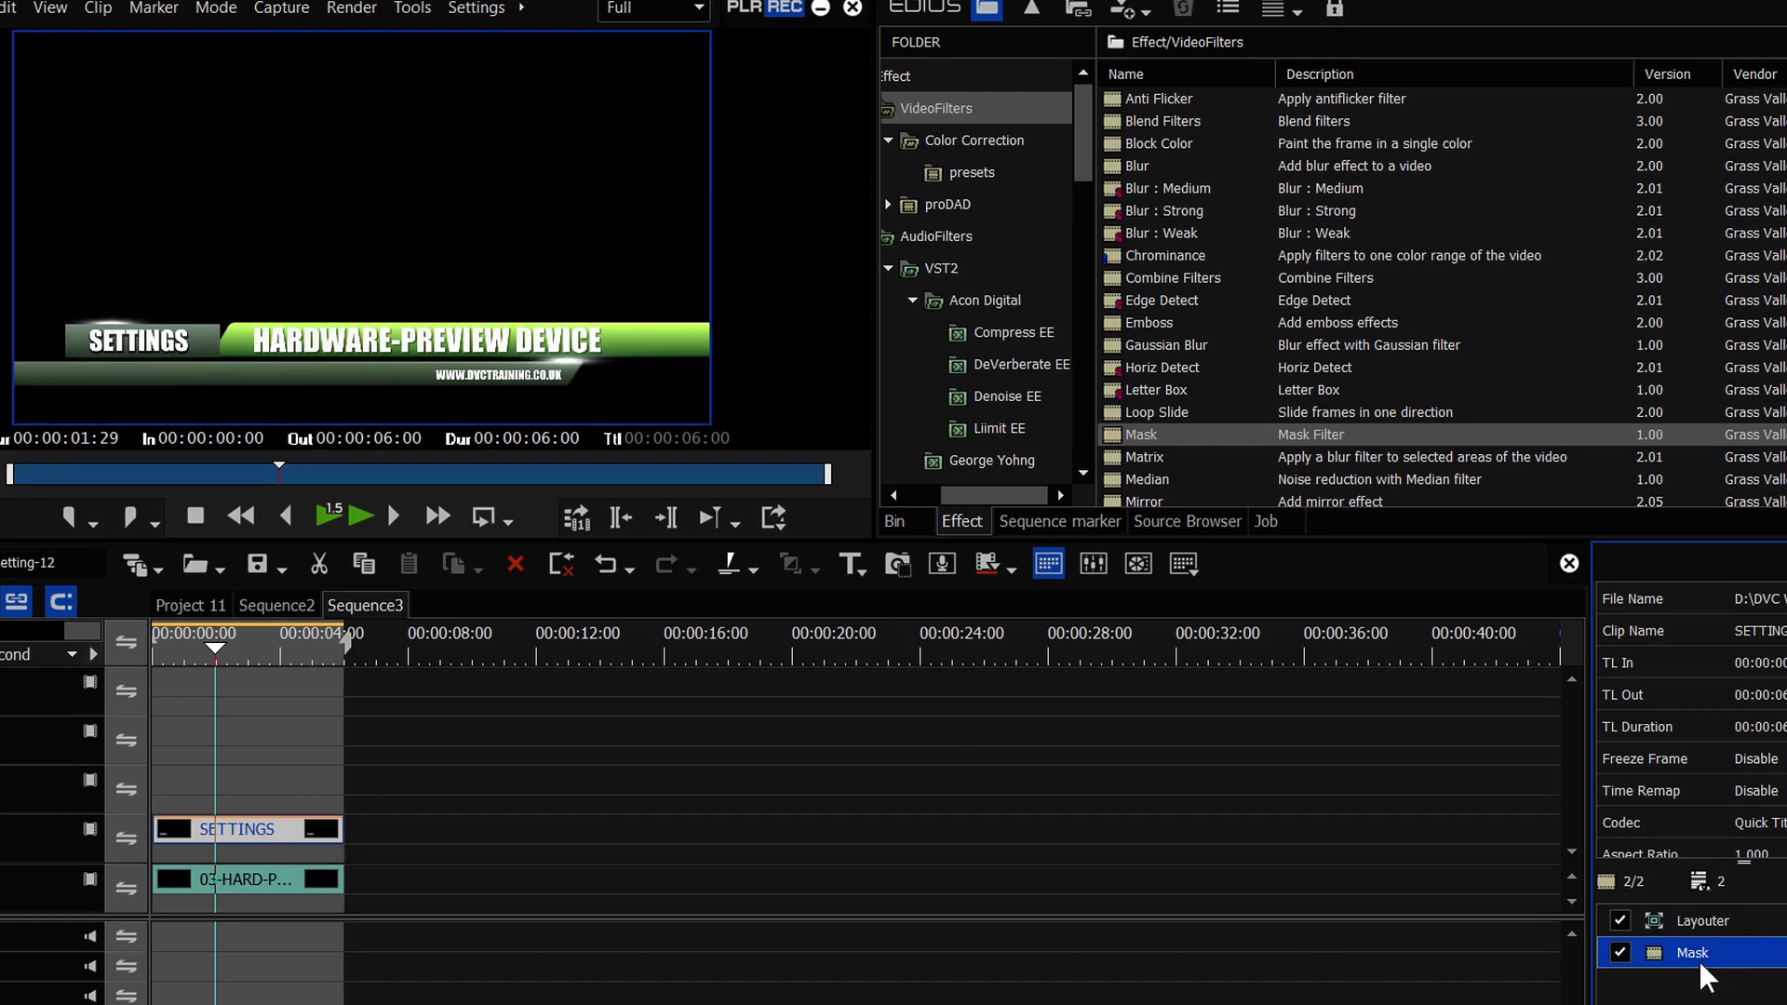
{"action": "left_click_drag", "start_coordinate": [1702, 956], "coordinate": [1740, 937]}
{"action": "left_click_drag", "start_coordinate": [1565, 823], "coordinate": [1563, 825]}
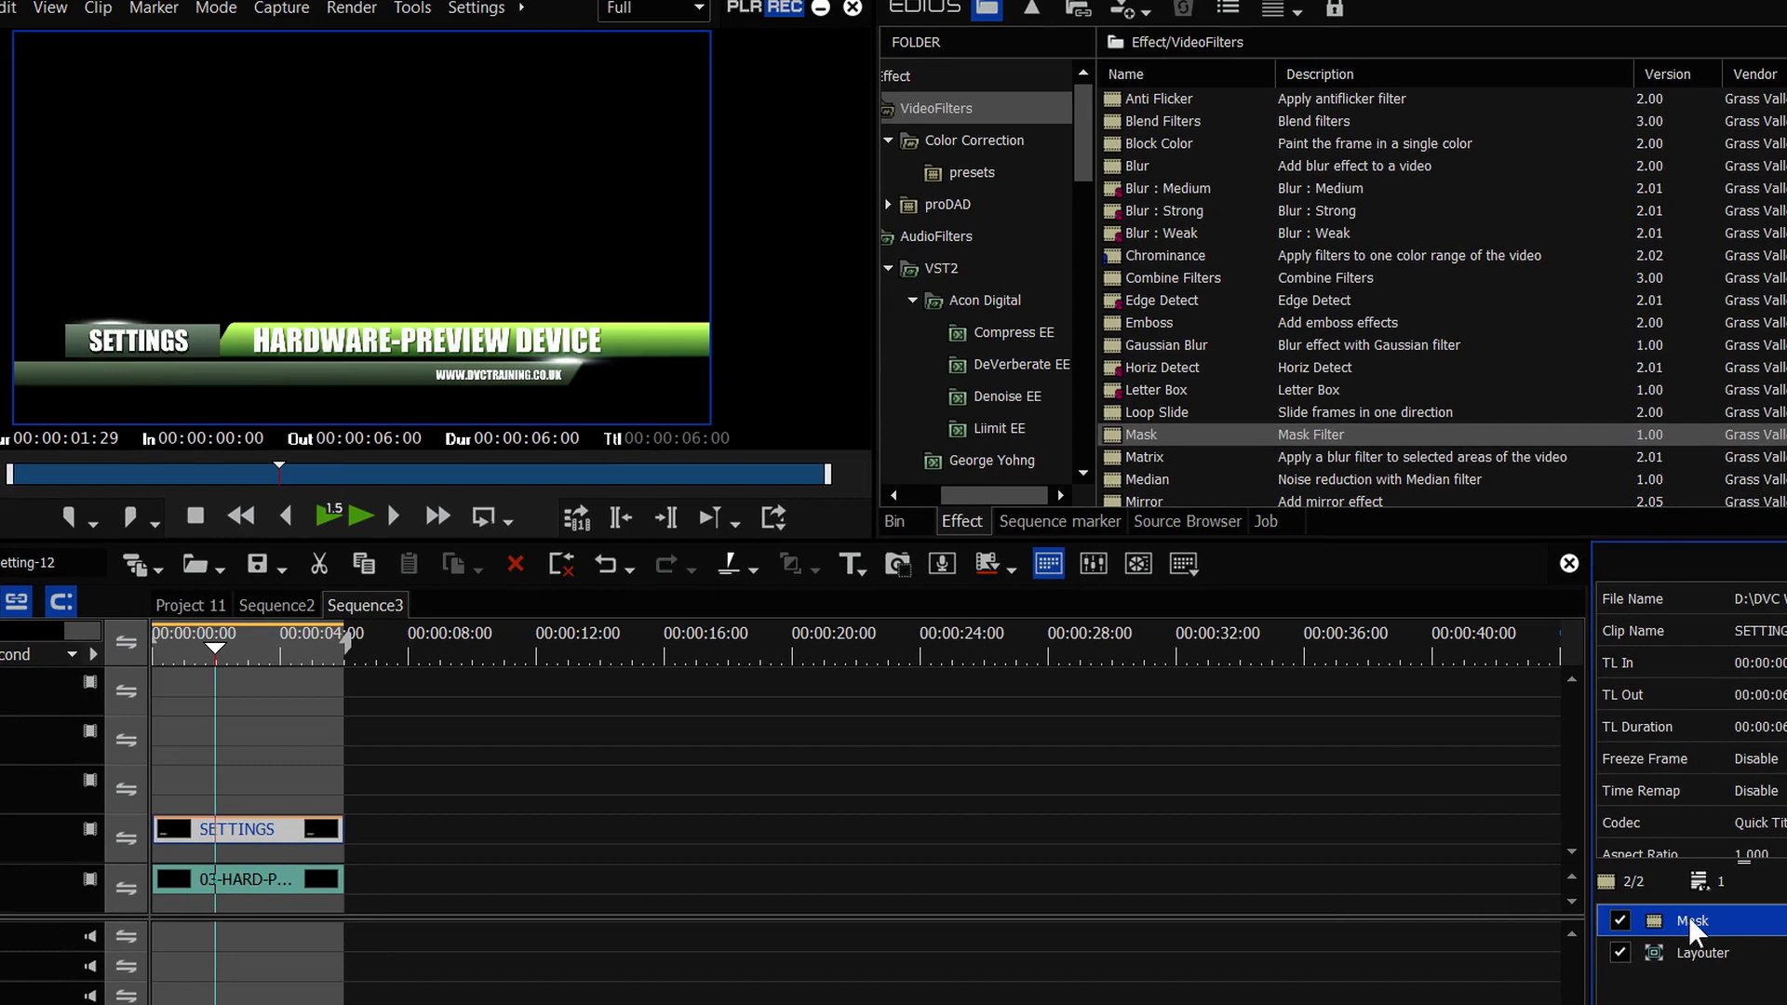
Draw a slanted four-point path mask around the SETTINGS bar and set the outside opacity to 0%
{"action": "double_click", "coordinate": [1688, 917]}
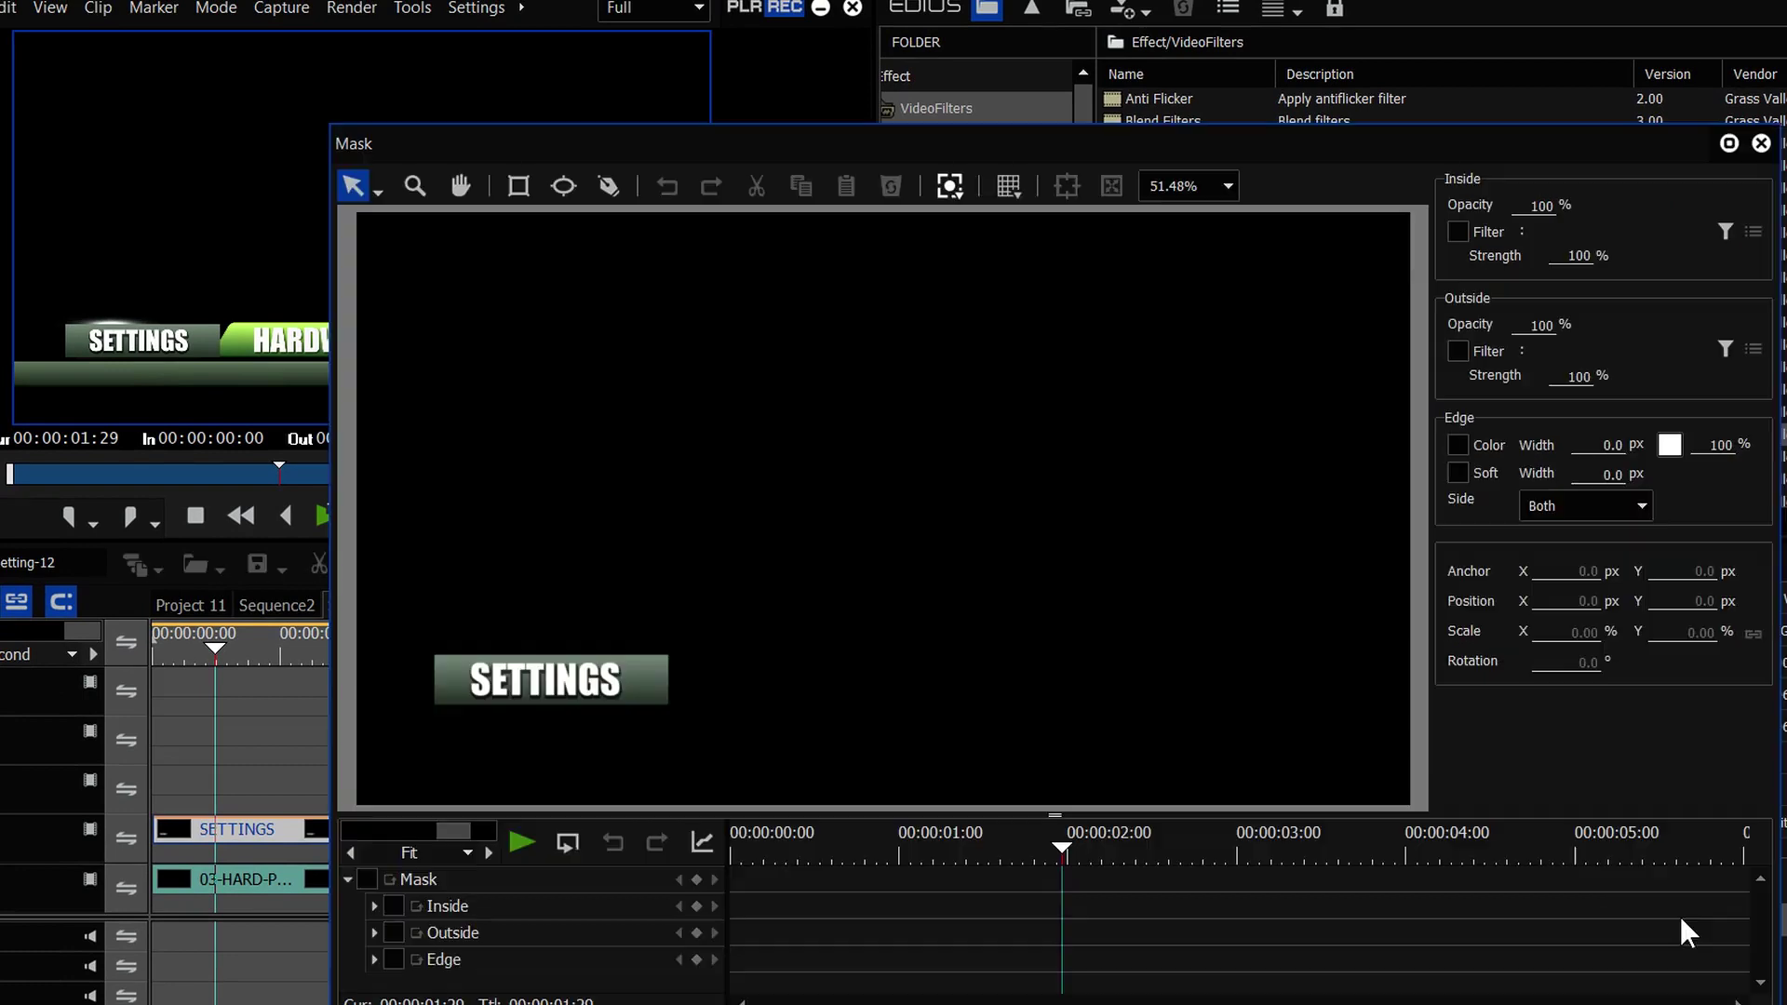
{"action": "left_click", "coordinate": [609, 186]}
{"action": "left_click", "coordinate": [446, 649]}
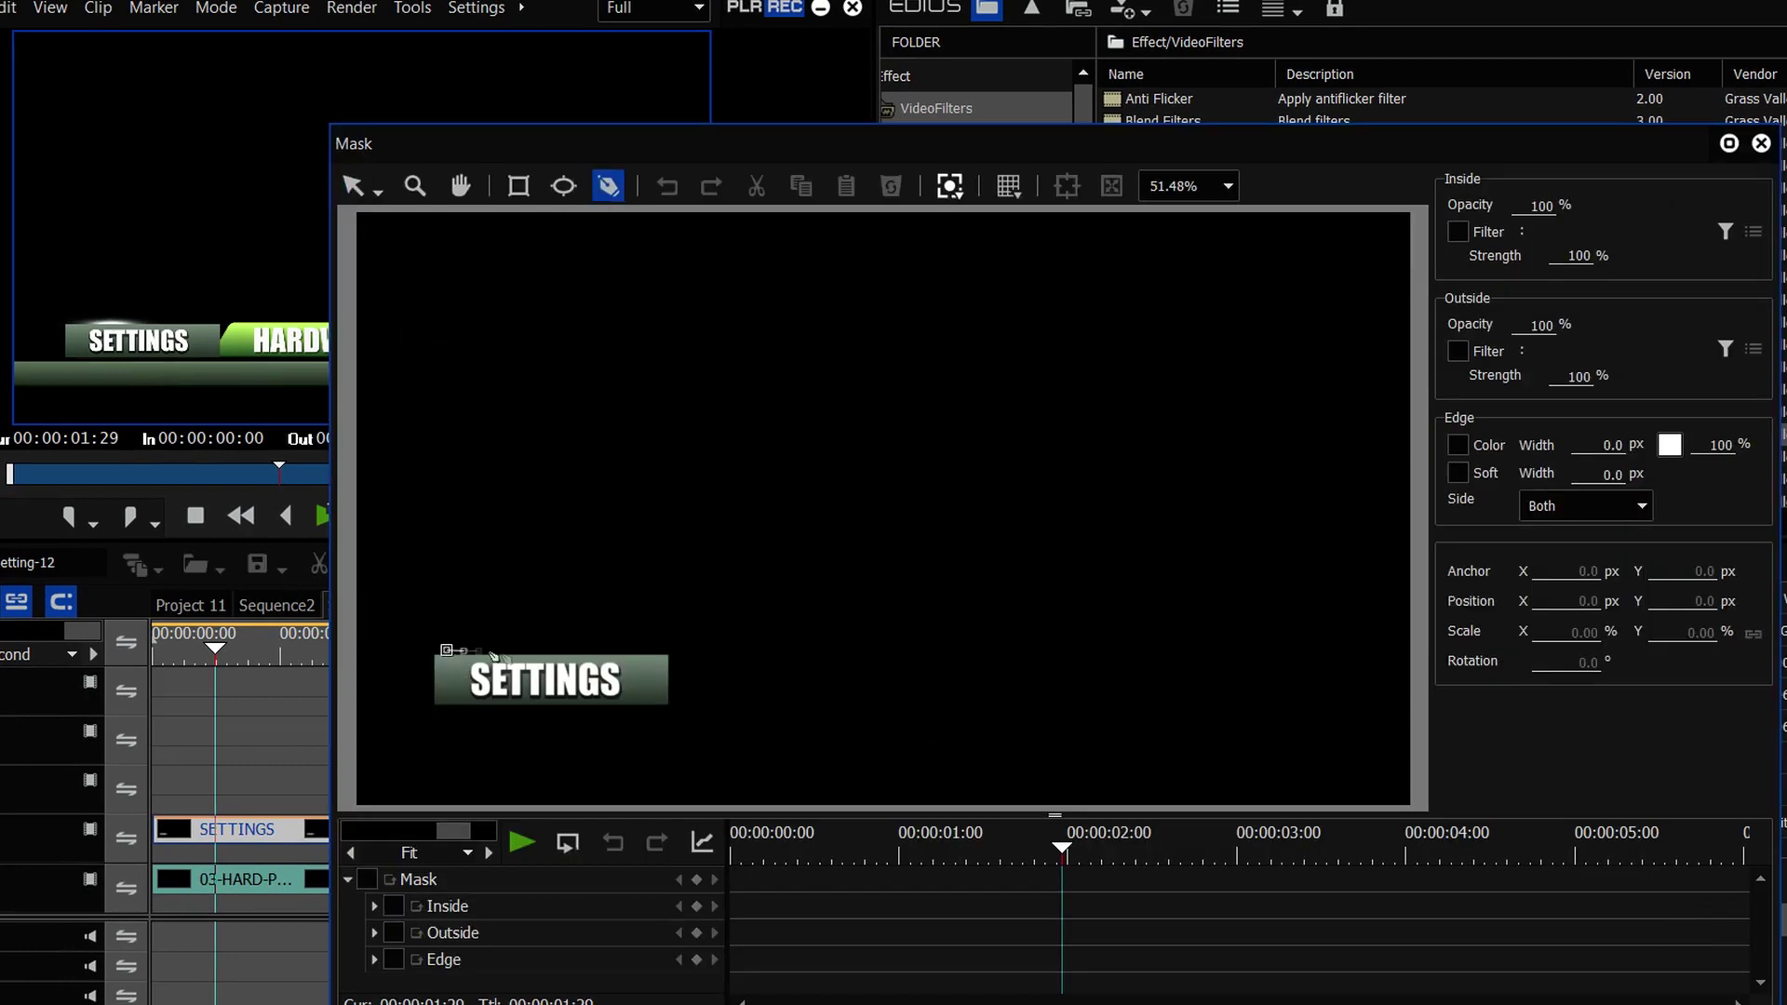
{"action": "left_click", "coordinate": [673, 652]}
{"action": "left_click", "coordinate": [633, 722]}
{"action": "left_click", "coordinate": [402, 724]}
{"action": "left_click", "coordinate": [448, 650]}
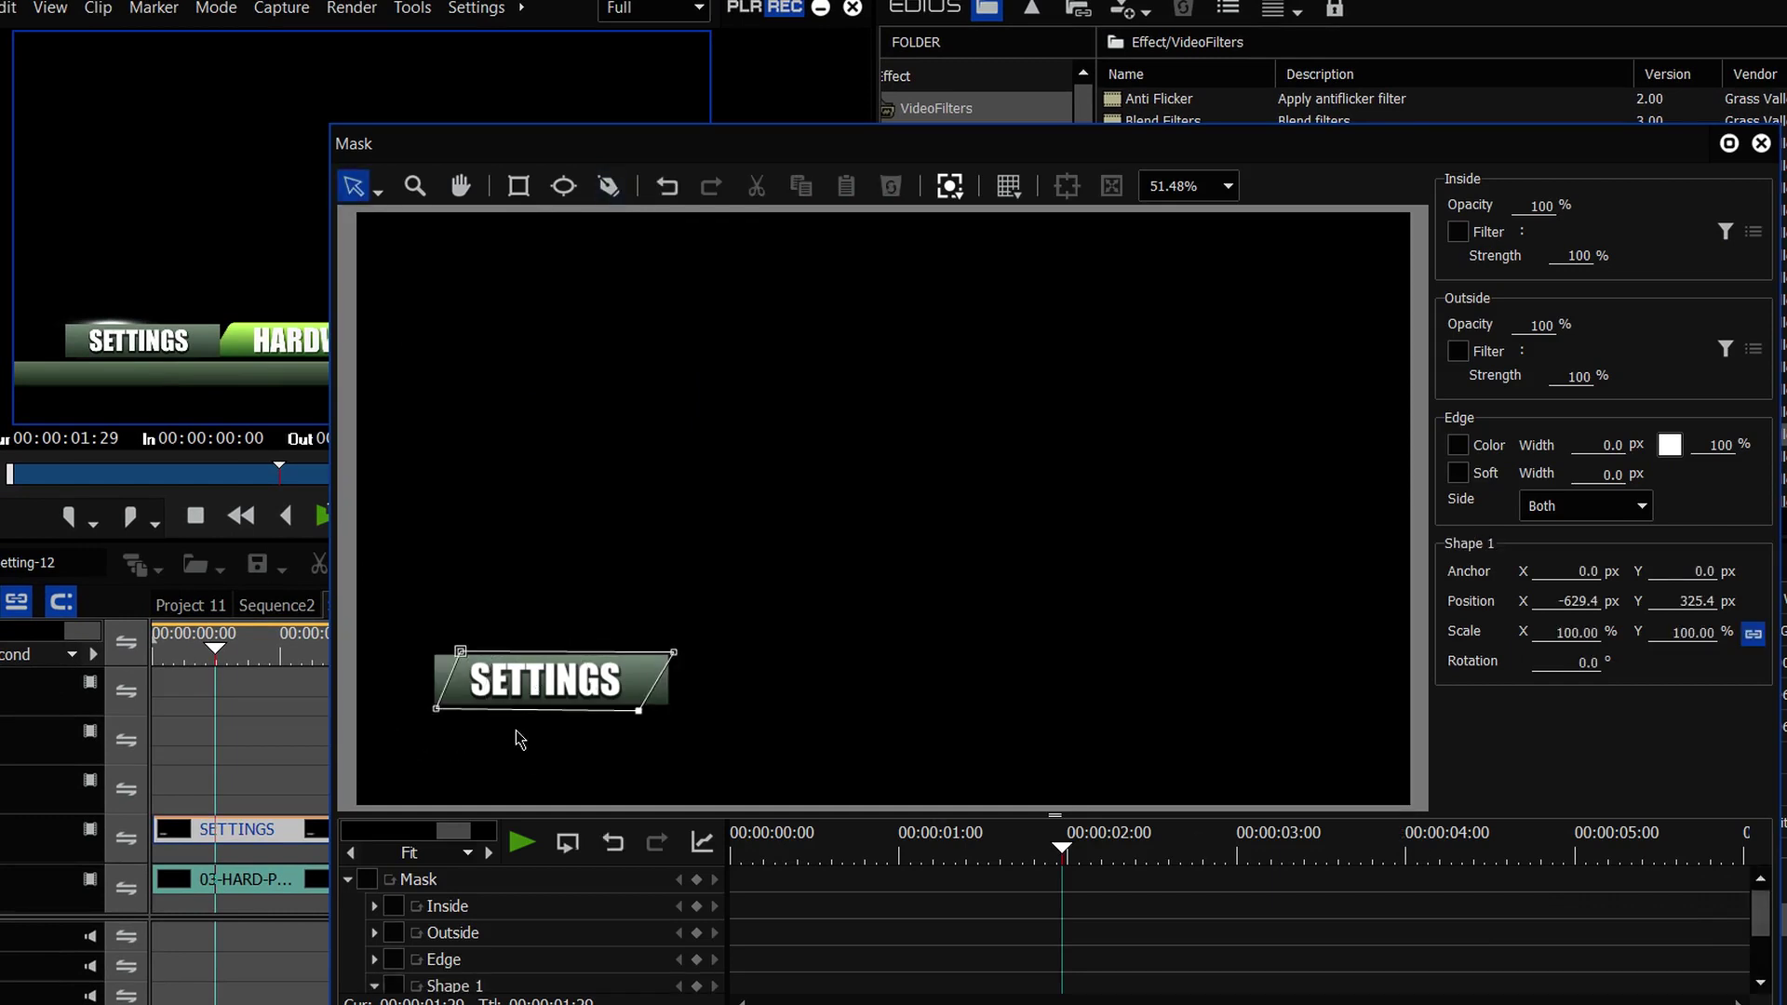
{"action": "left_click", "coordinate": [1544, 328]}
{"action": "type", "text": "0"}
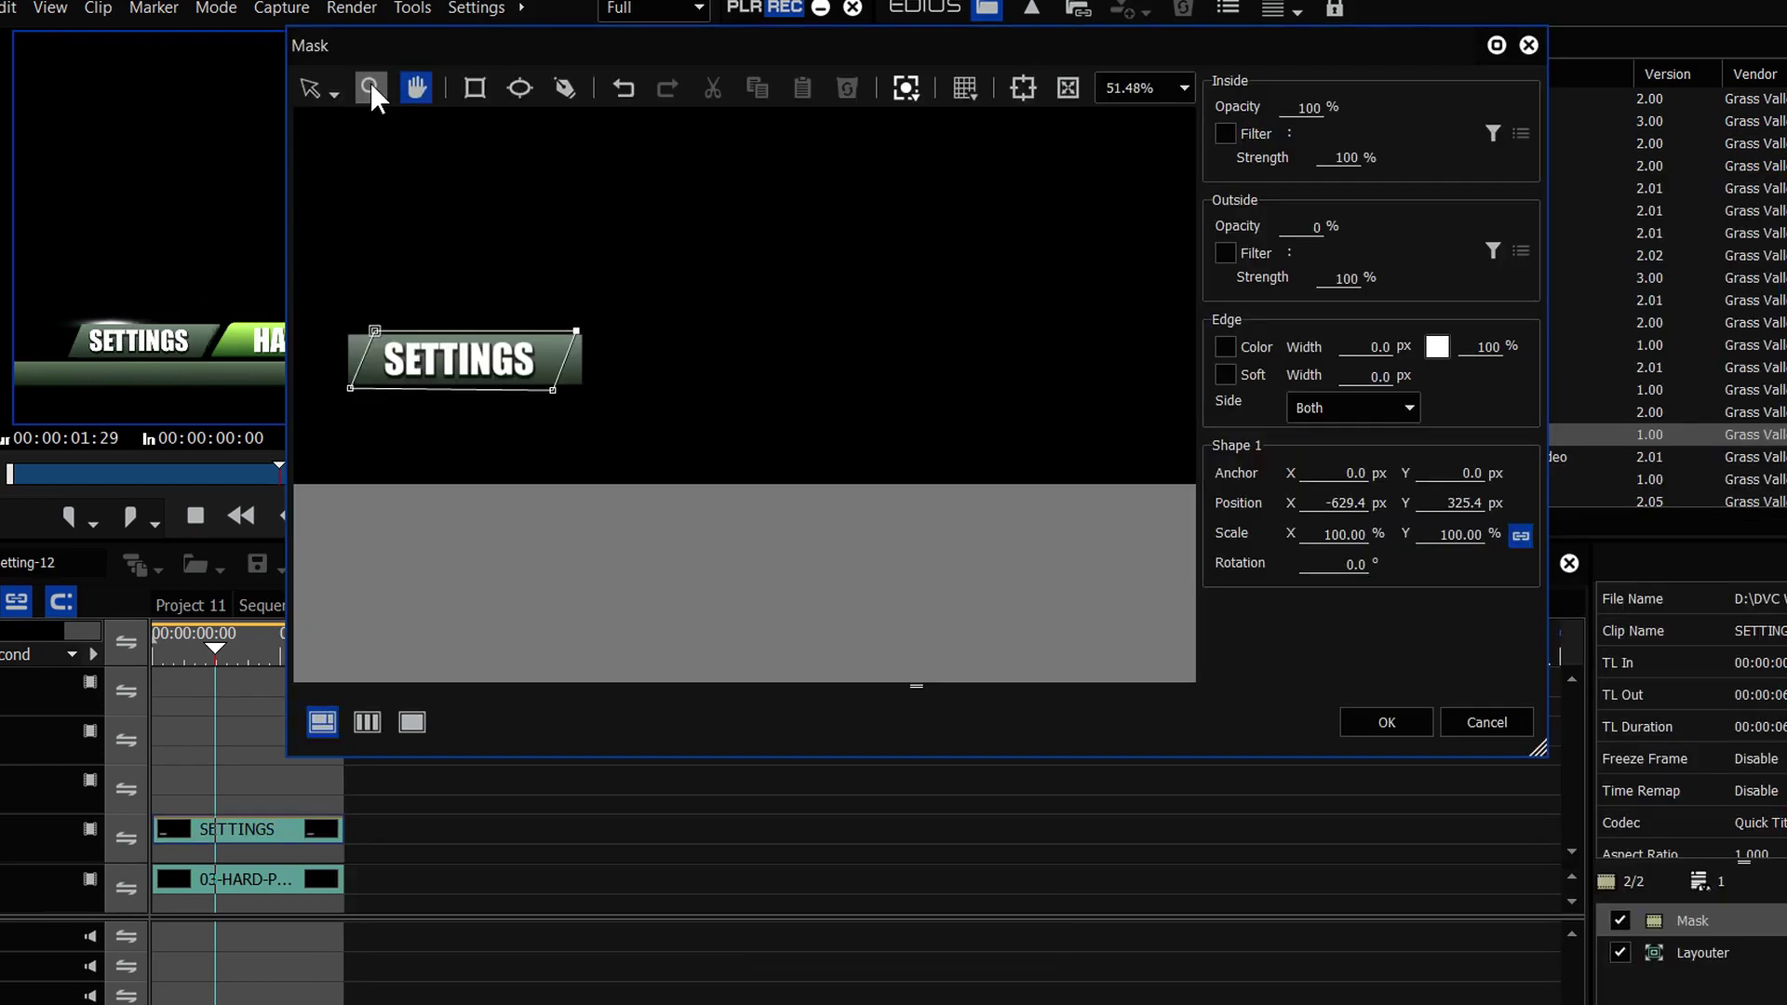
Add an extra vertex near each of the four corners of the slanted mask shape
{"action": "left_click", "coordinate": [370, 87]}
{"action": "left_click", "coordinate": [596, 366]}
{"action": "left_click_drag", "start_coordinate": [595, 366], "coordinate": [841, 442]}
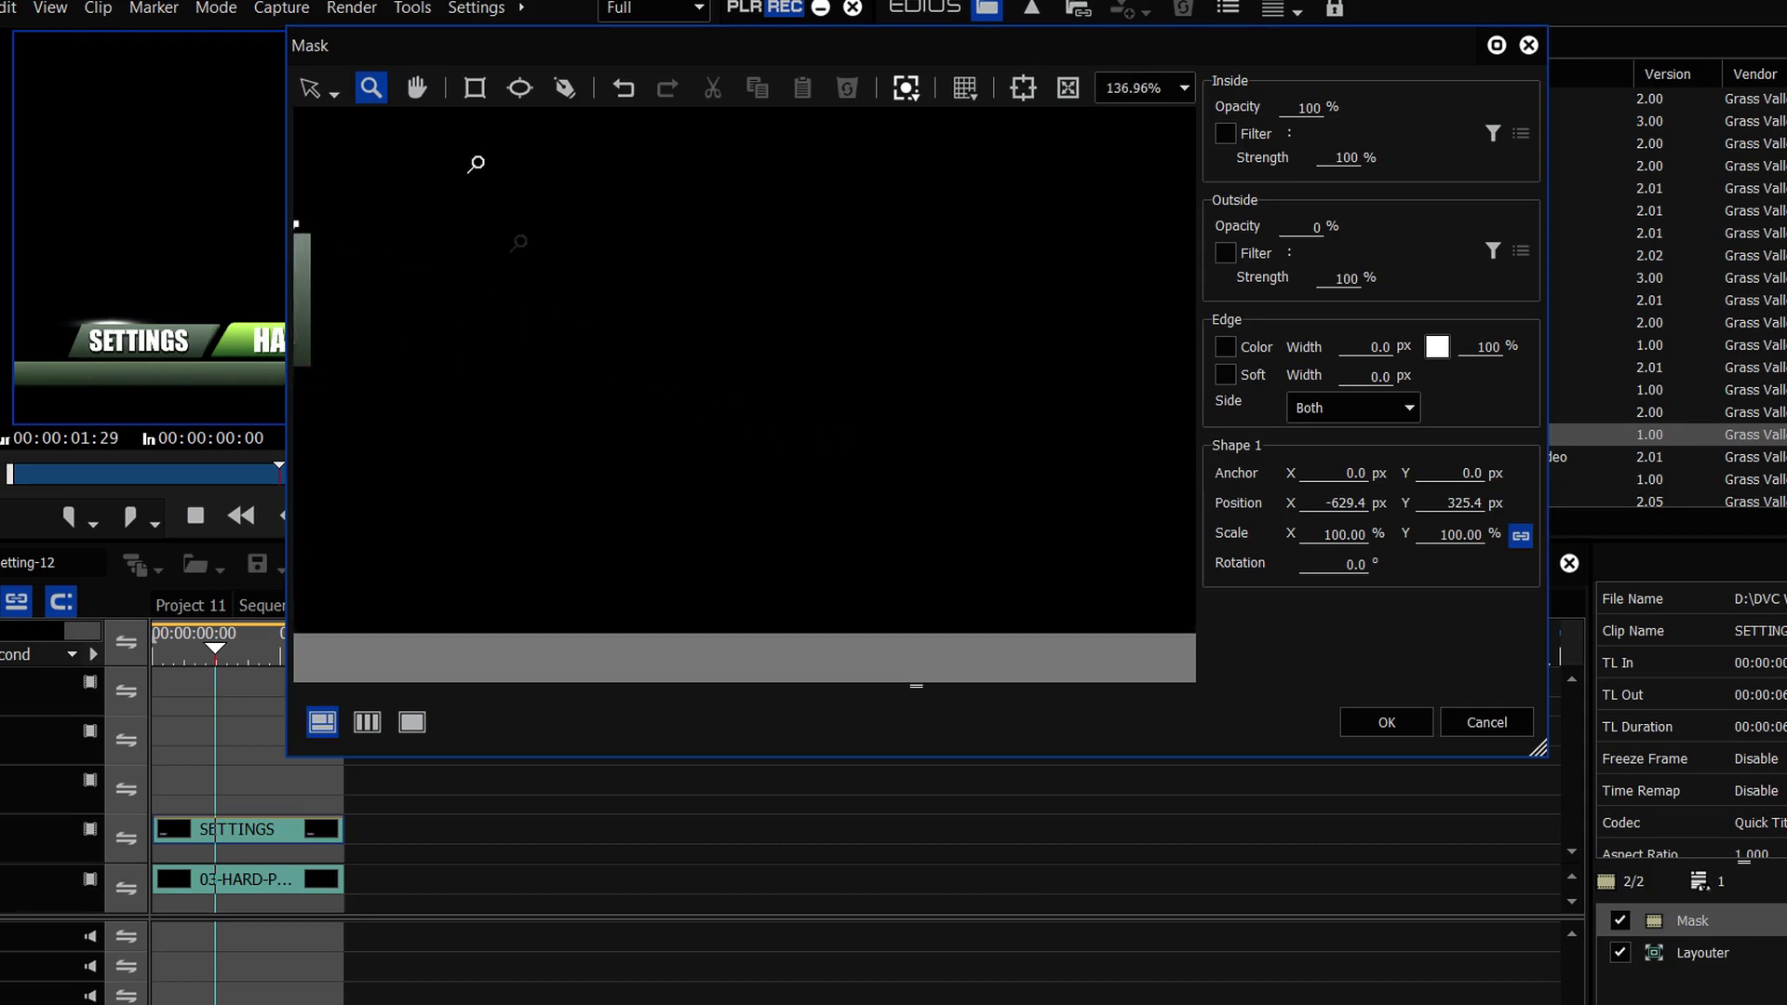
{"action": "left_click", "coordinate": [416, 87]}
{"action": "left_click_drag", "start_coordinate": [419, 291], "coordinate": [1085, 387]}
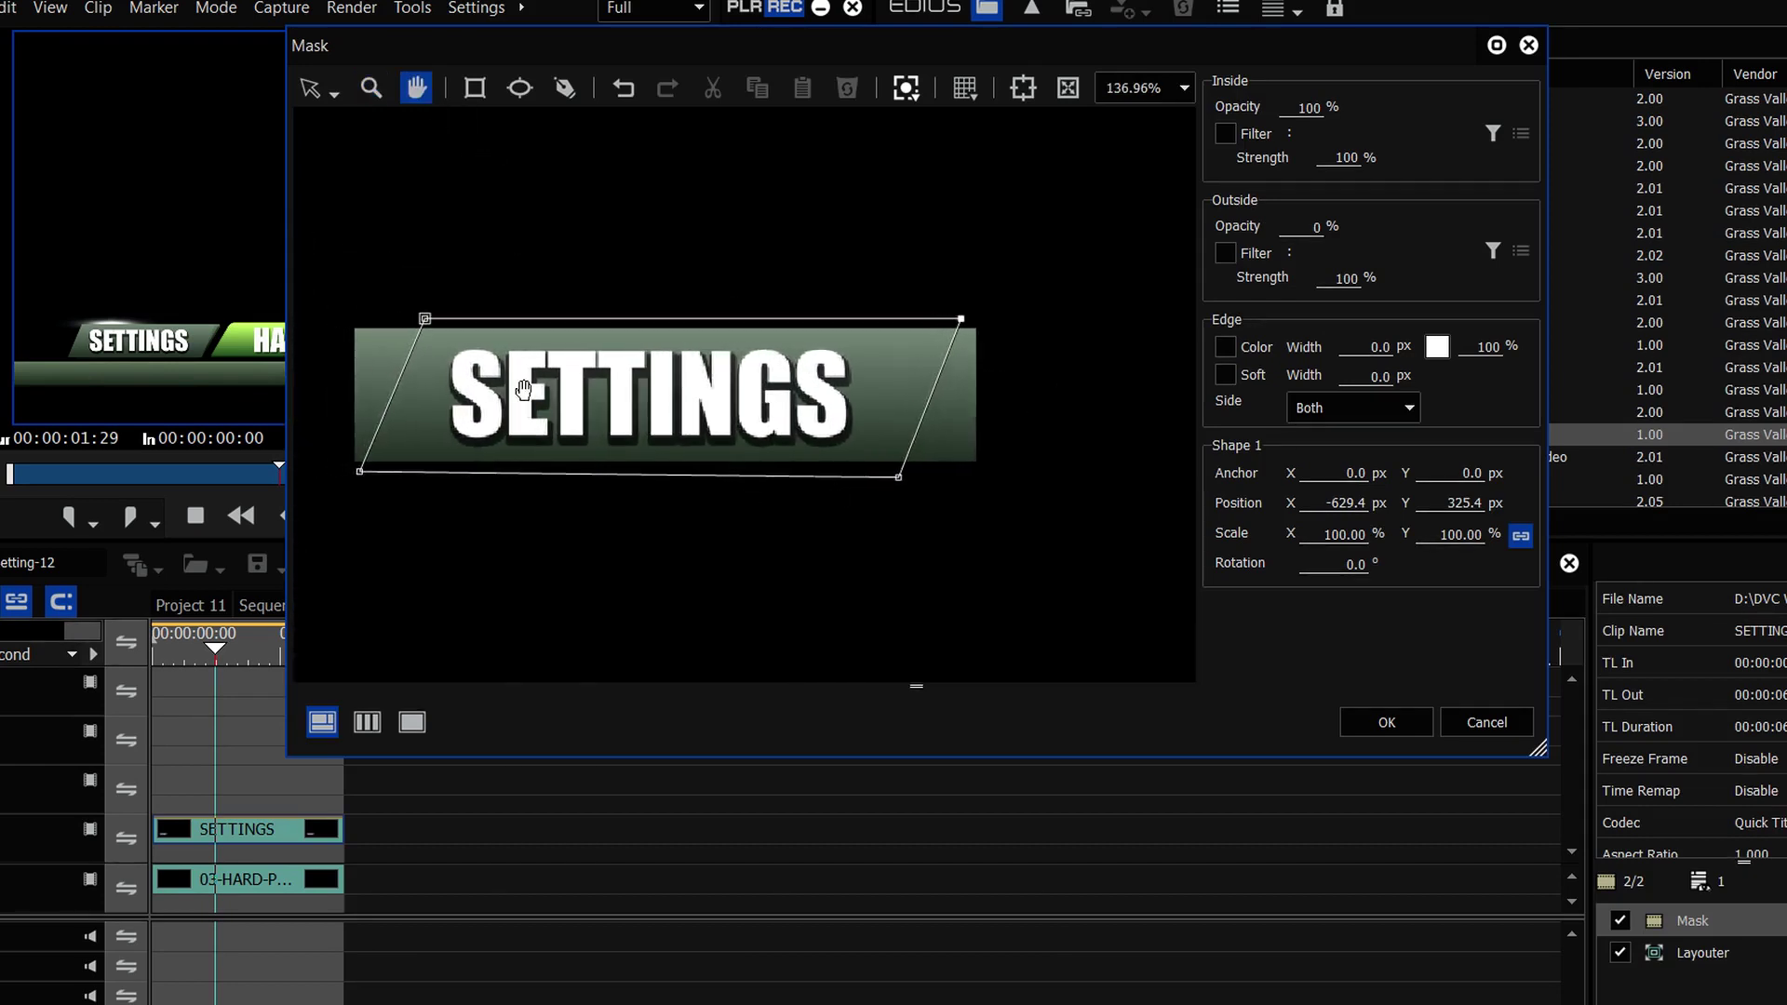
{"action": "left_click", "coordinate": [310, 84]}
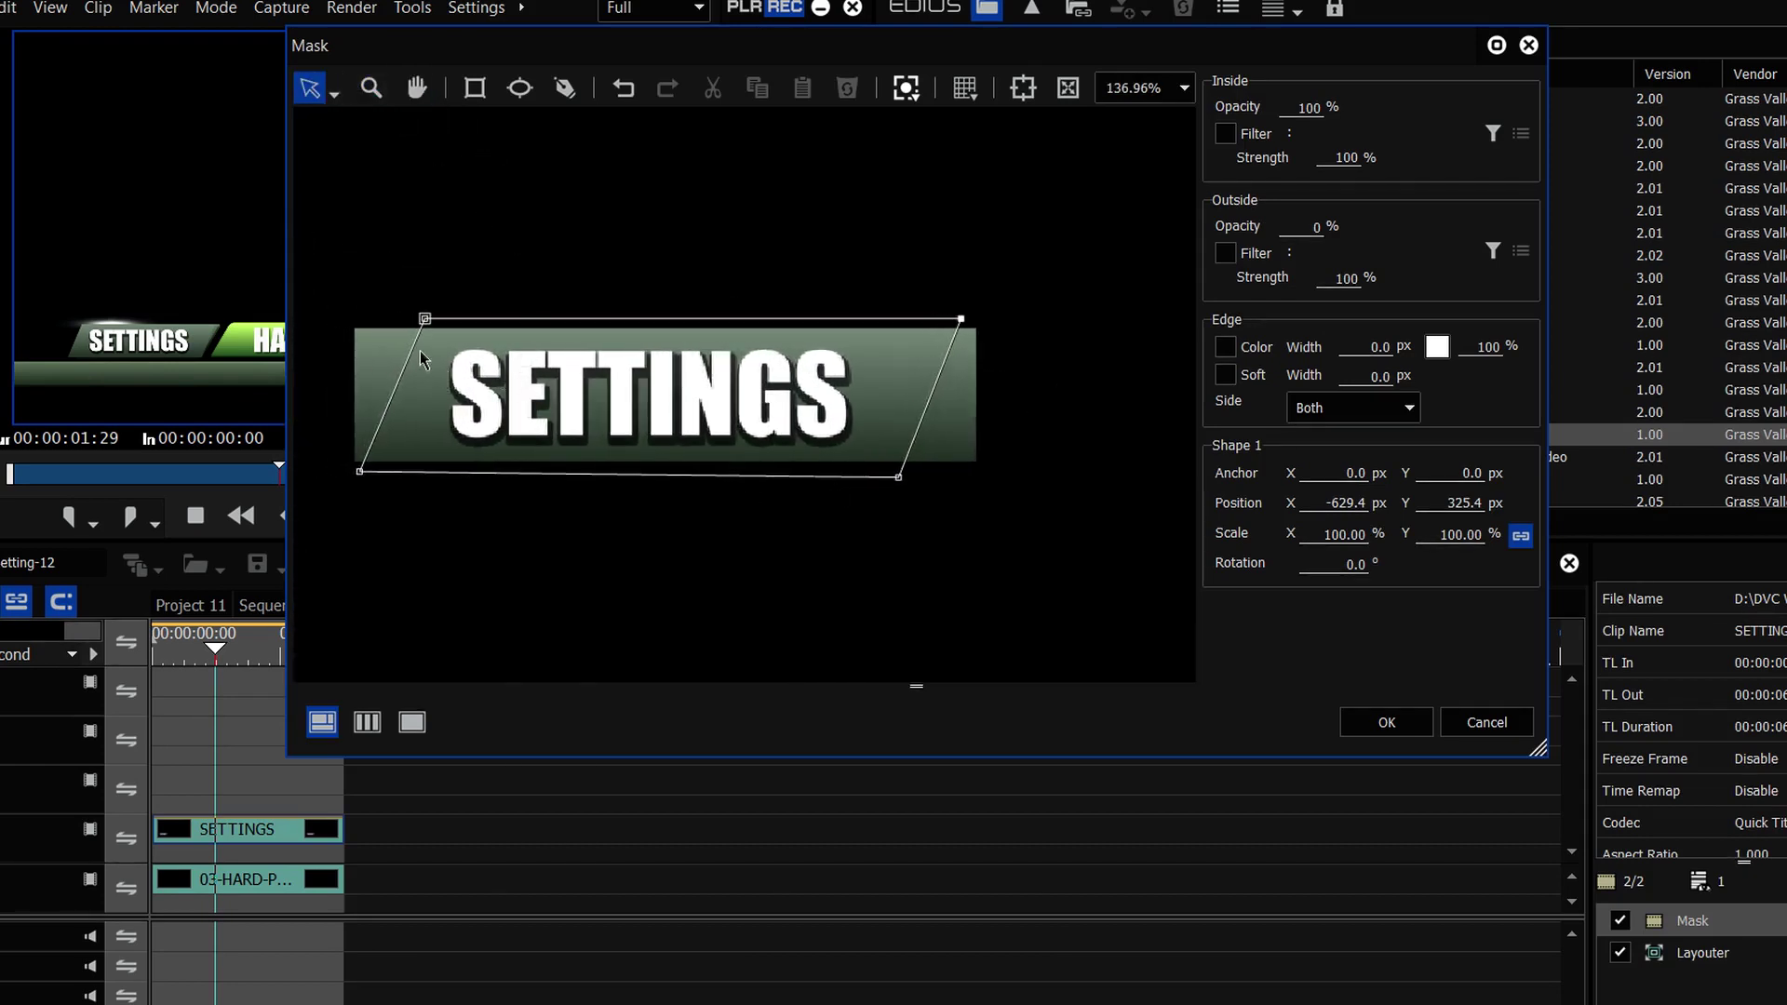
{"action": "left_click", "coordinate": [335, 87]}
{"action": "left_click", "coordinate": [306, 84]}
{"action": "left_click", "coordinate": [330, 99]}
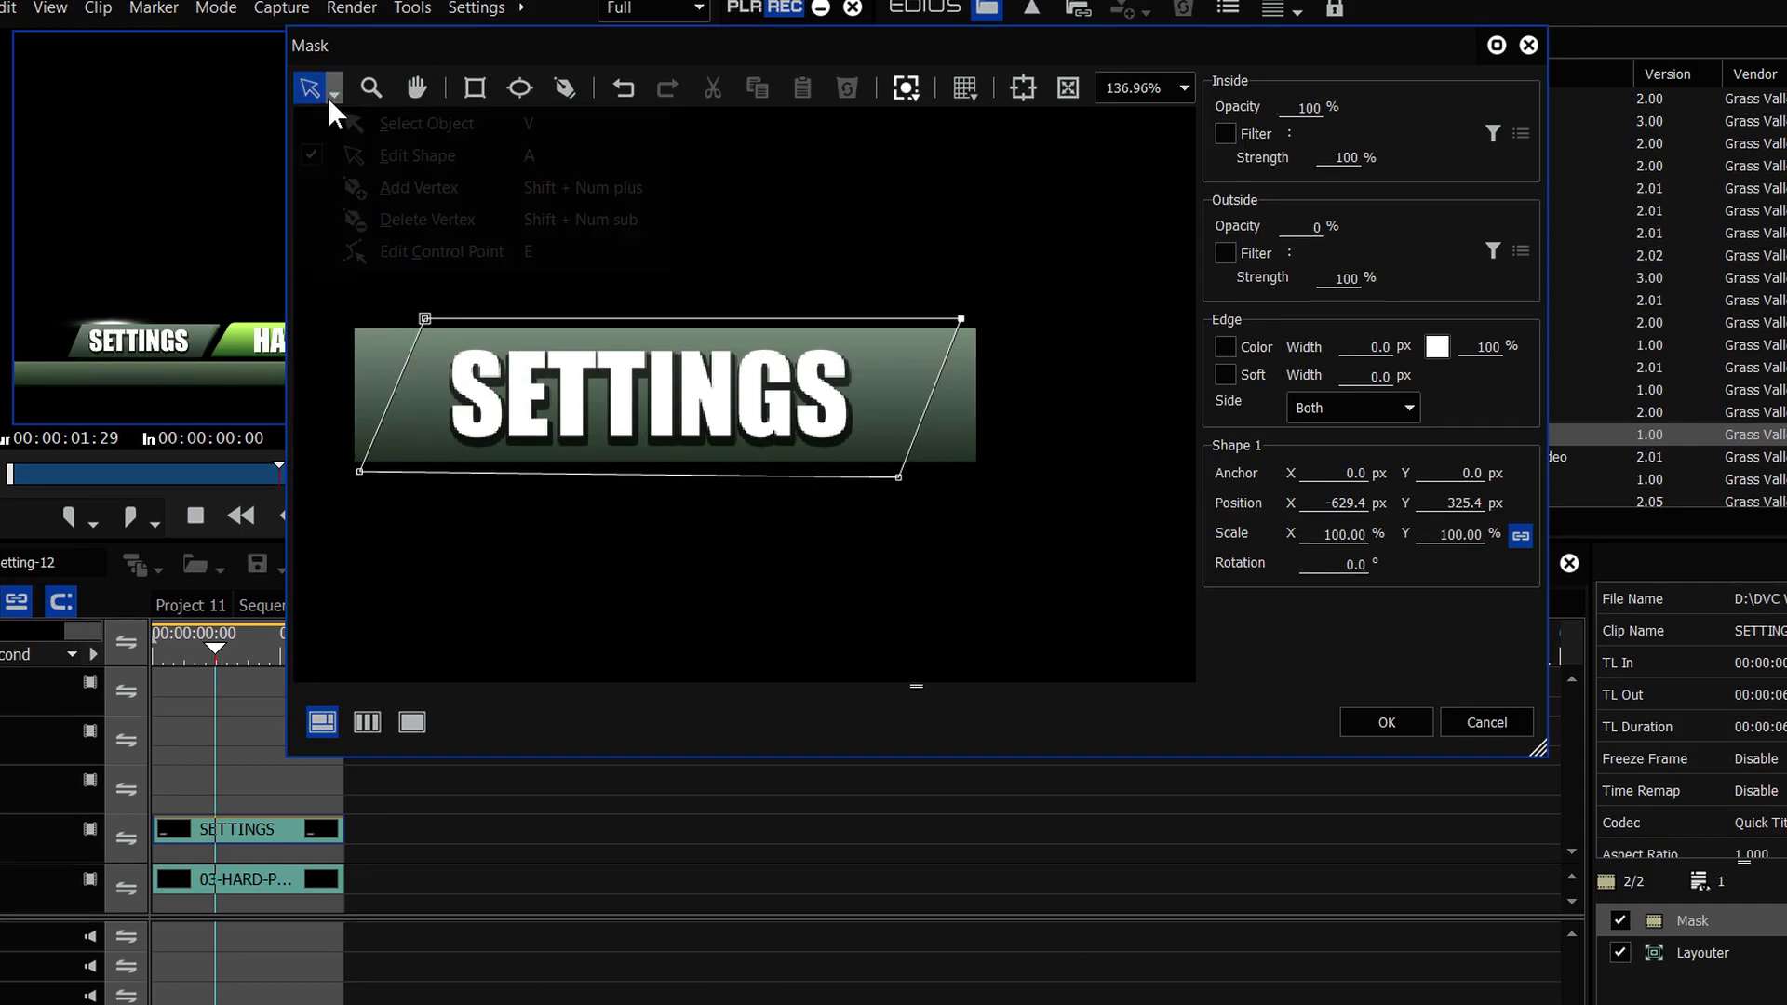
{"action": "left_click", "coordinate": [395, 185]}
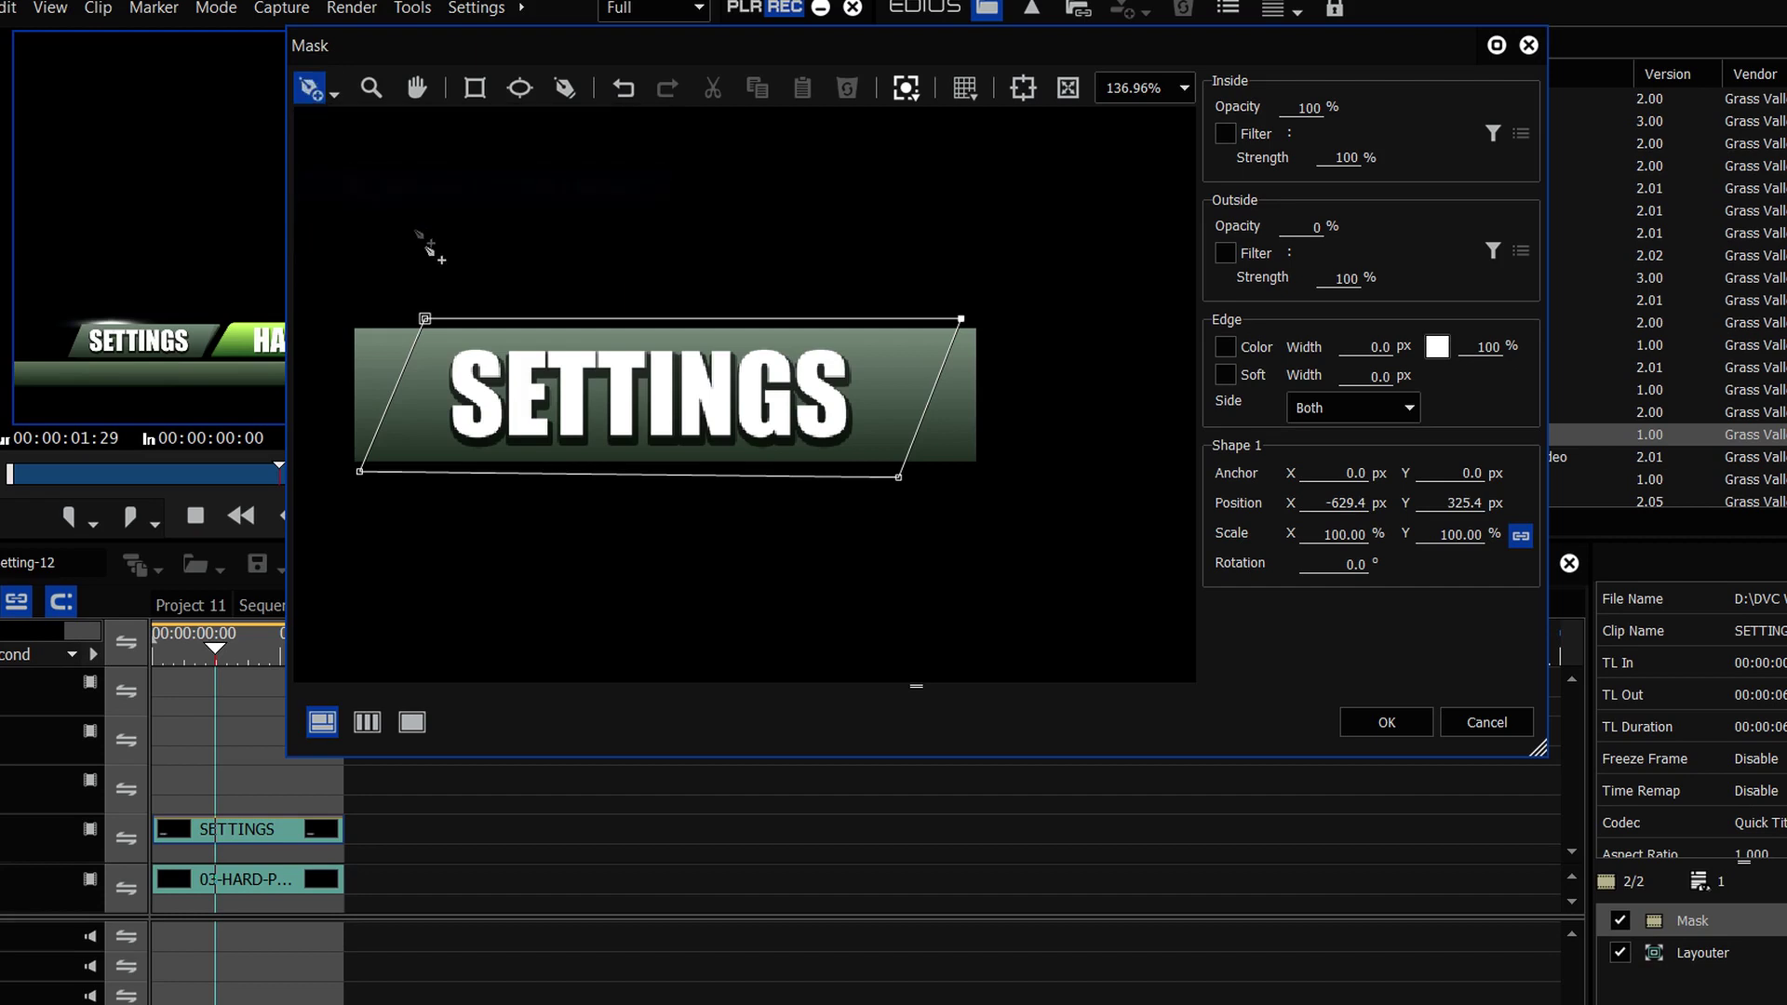
{"action": "left_click", "coordinate": [455, 318]}
{"action": "left_click", "coordinate": [376, 472]}
{"action": "left_click", "coordinate": [880, 476]}
{"action": "left_click", "coordinate": [953, 339]}
Edit the mask shape by moving its four original corner vertices inward to soften the corners
{"action": "left_click", "coordinate": [334, 92]}
{"action": "left_click", "coordinate": [346, 147]}
{"action": "left_click_drag", "start_coordinate": [425, 318], "coordinate": [413, 345]}
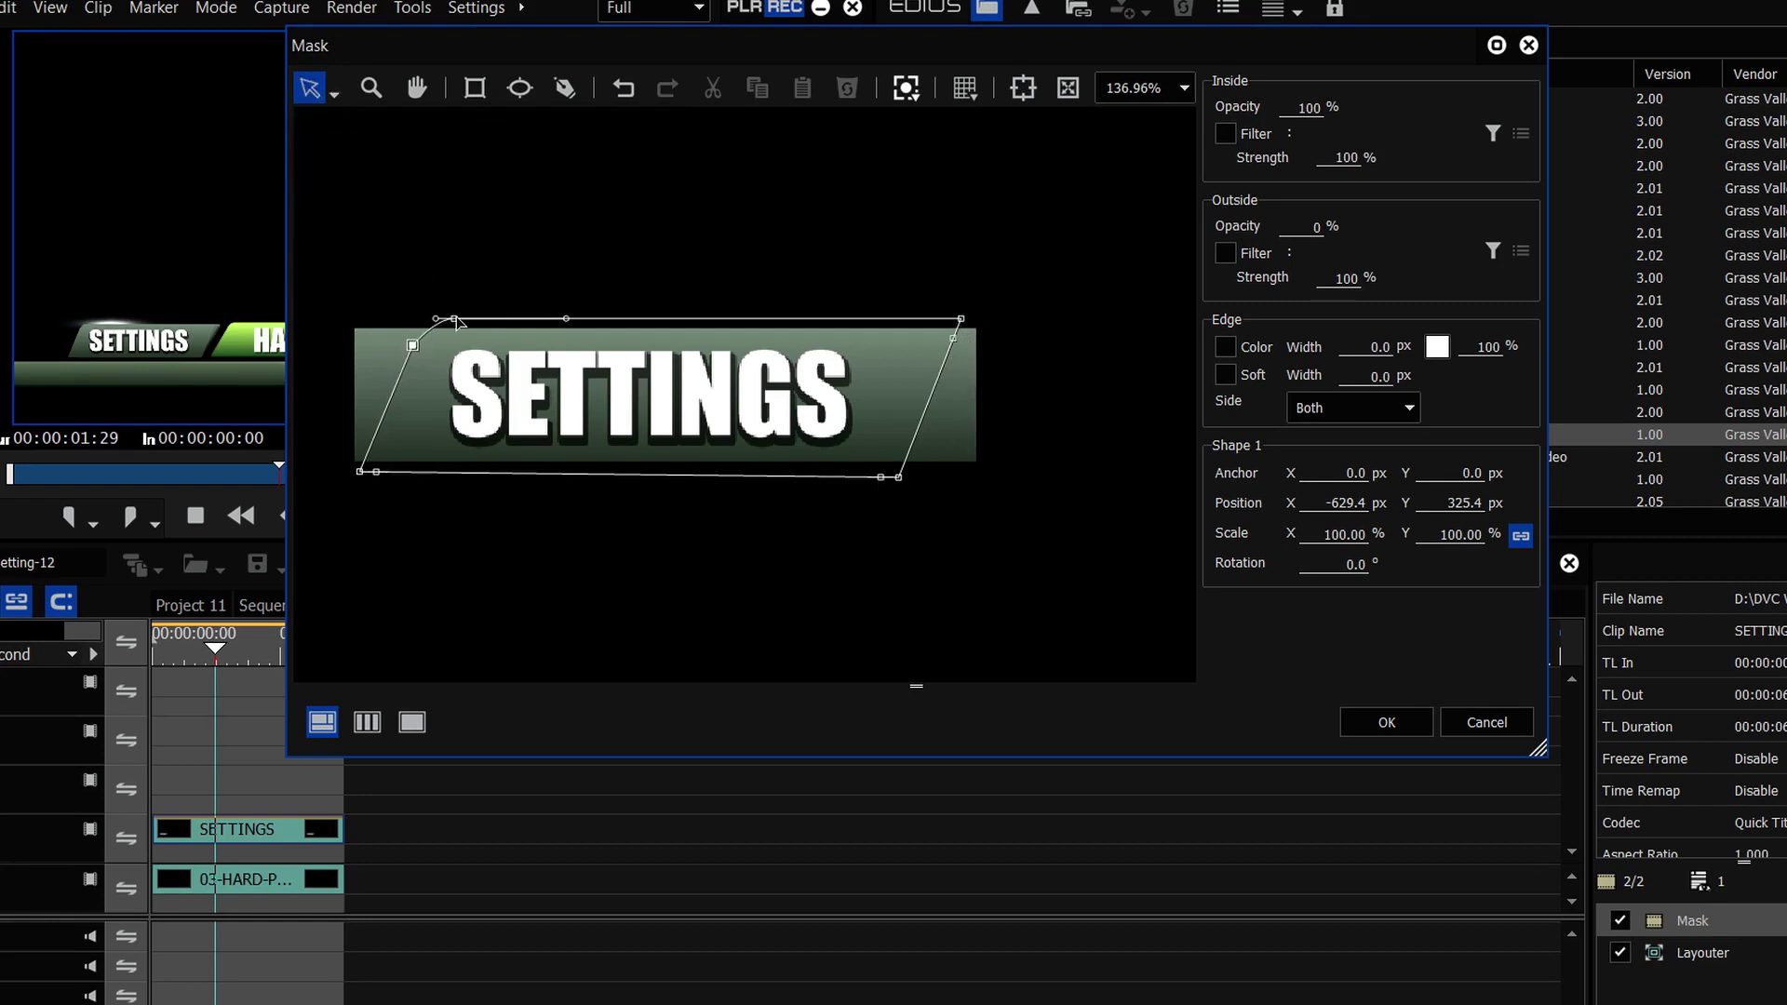
{"action": "left_click_drag", "start_coordinate": [359, 471], "coordinate": [365, 455]}
{"action": "left_click_drag", "start_coordinate": [898, 477], "coordinate": [914, 448]}
{"action": "mouse_move", "coordinate": [961, 319]}
{"action": "left_mouse_down"}
{"action": "mouse_move", "coordinate": [925, 323]}
{"action": "mouse_move", "coordinate": [951, 354]}
{"action": "mouse_move", "coordinate": [942, 328]}
{"action": "left_mouse_up"}
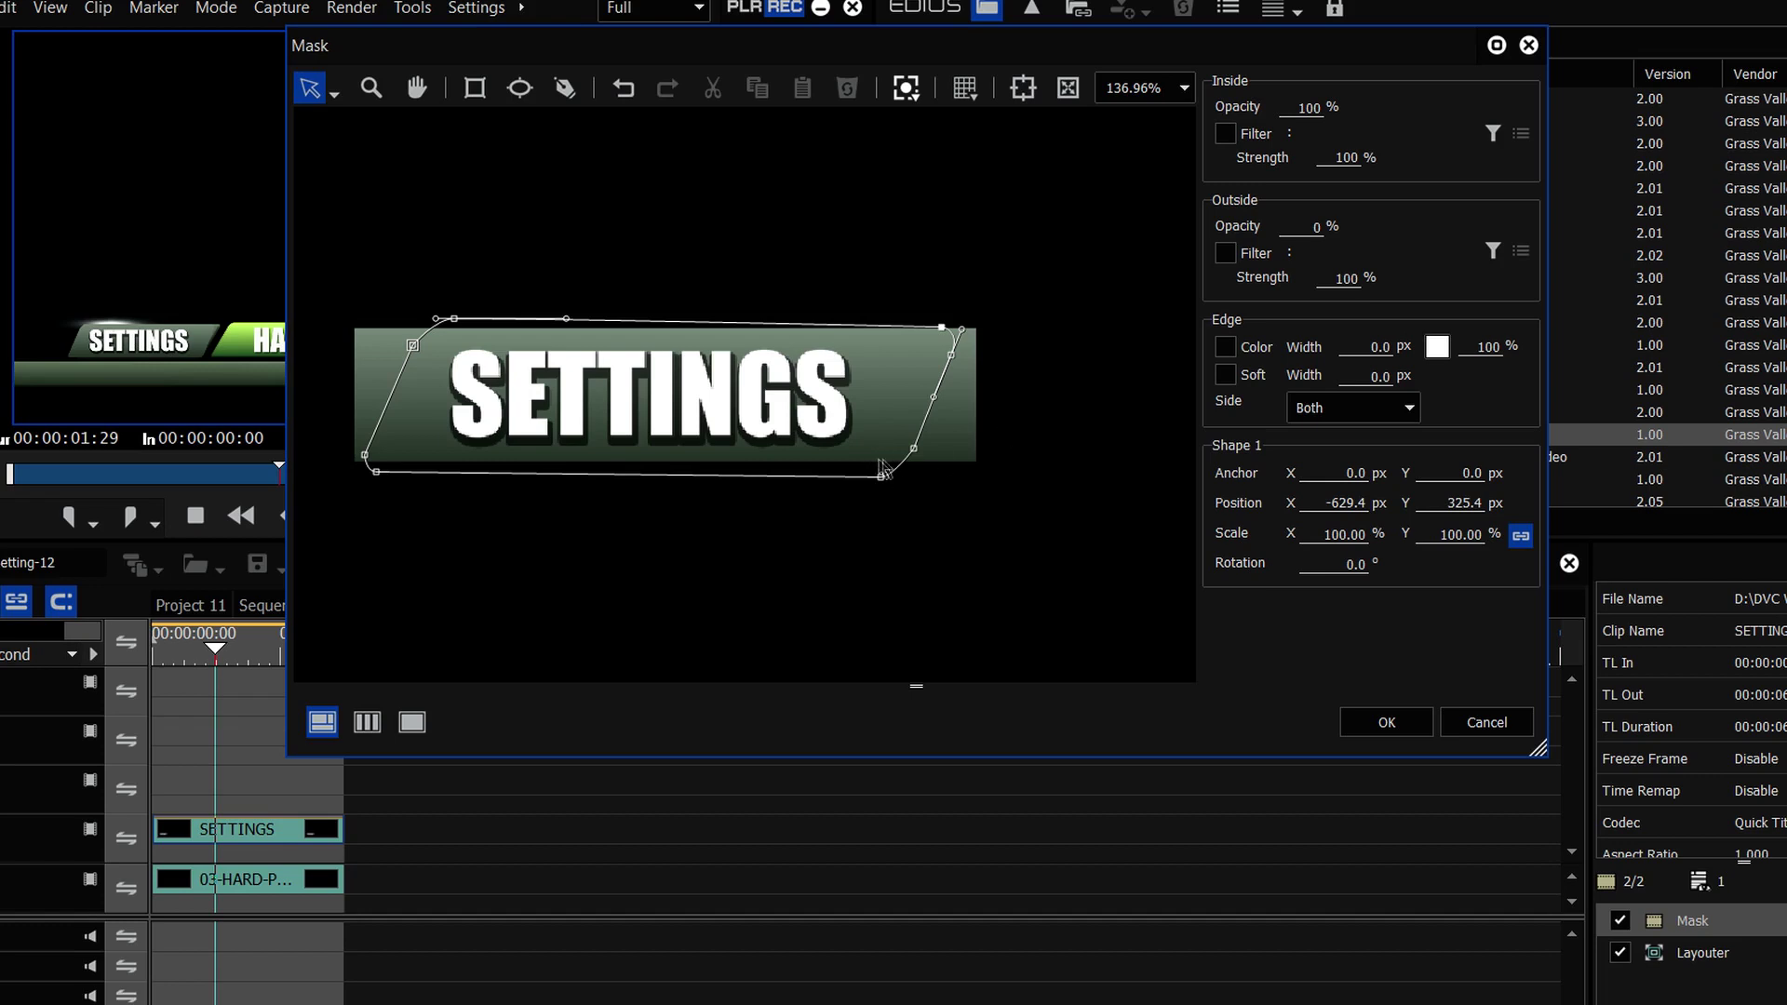
Refine the mask's lower-right vertices and adjust the curve at its upper-left corner
{"action": "mouse_move", "coordinate": [880, 478]}
{"action": "left_mouse_down"}
{"action": "mouse_move", "coordinate": [913, 467]}
{"action": "mouse_move", "coordinate": [871, 472]}
{"action": "mouse_move", "coordinate": [891, 466]}
{"action": "left_mouse_up"}
{"action": "left_click_drag", "start_coordinate": [914, 448], "coordinate": [919, 447]}
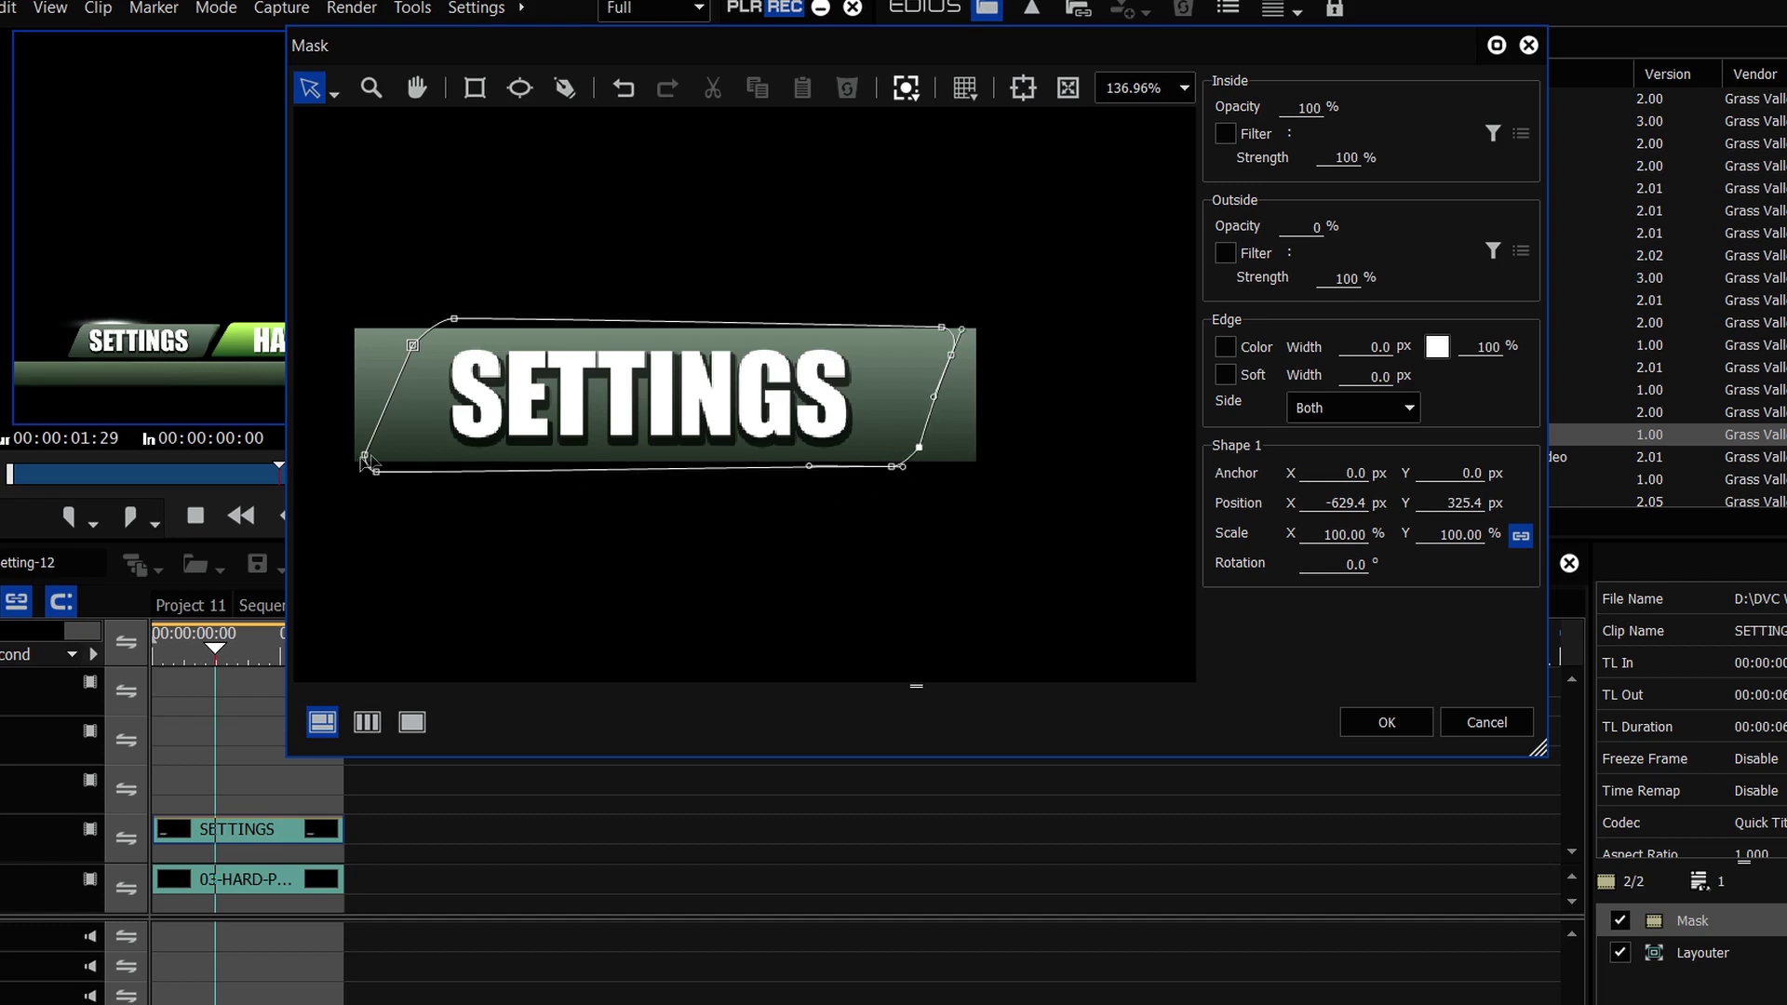
{"action": "left_click", "coordinate": [894, 470]}
{"action": "left_click", "coordinate": [454, 319]}
{"action": "mouse_move", "coordinate": [435, 320]}
{"action": "left_mouse_down"}
{"action": "mouse_move", "coordinate": [419, 323]}
{"action": "mouse_move", "coordinate": [462, 322]}
{"action": "left_mouse_up"}
{"action": "mouse_move", "coordinate": [427, 326]}
{"action": "left_mouse_down"}
{"action": "mouse_move", "coordinate": [405, 322]}
{"action": "mouse_move", "coordinate": [447, 324]}
{"action": "mouse_move", "coordinate": [407, 331]}
{"action": "left_mouse_up"}
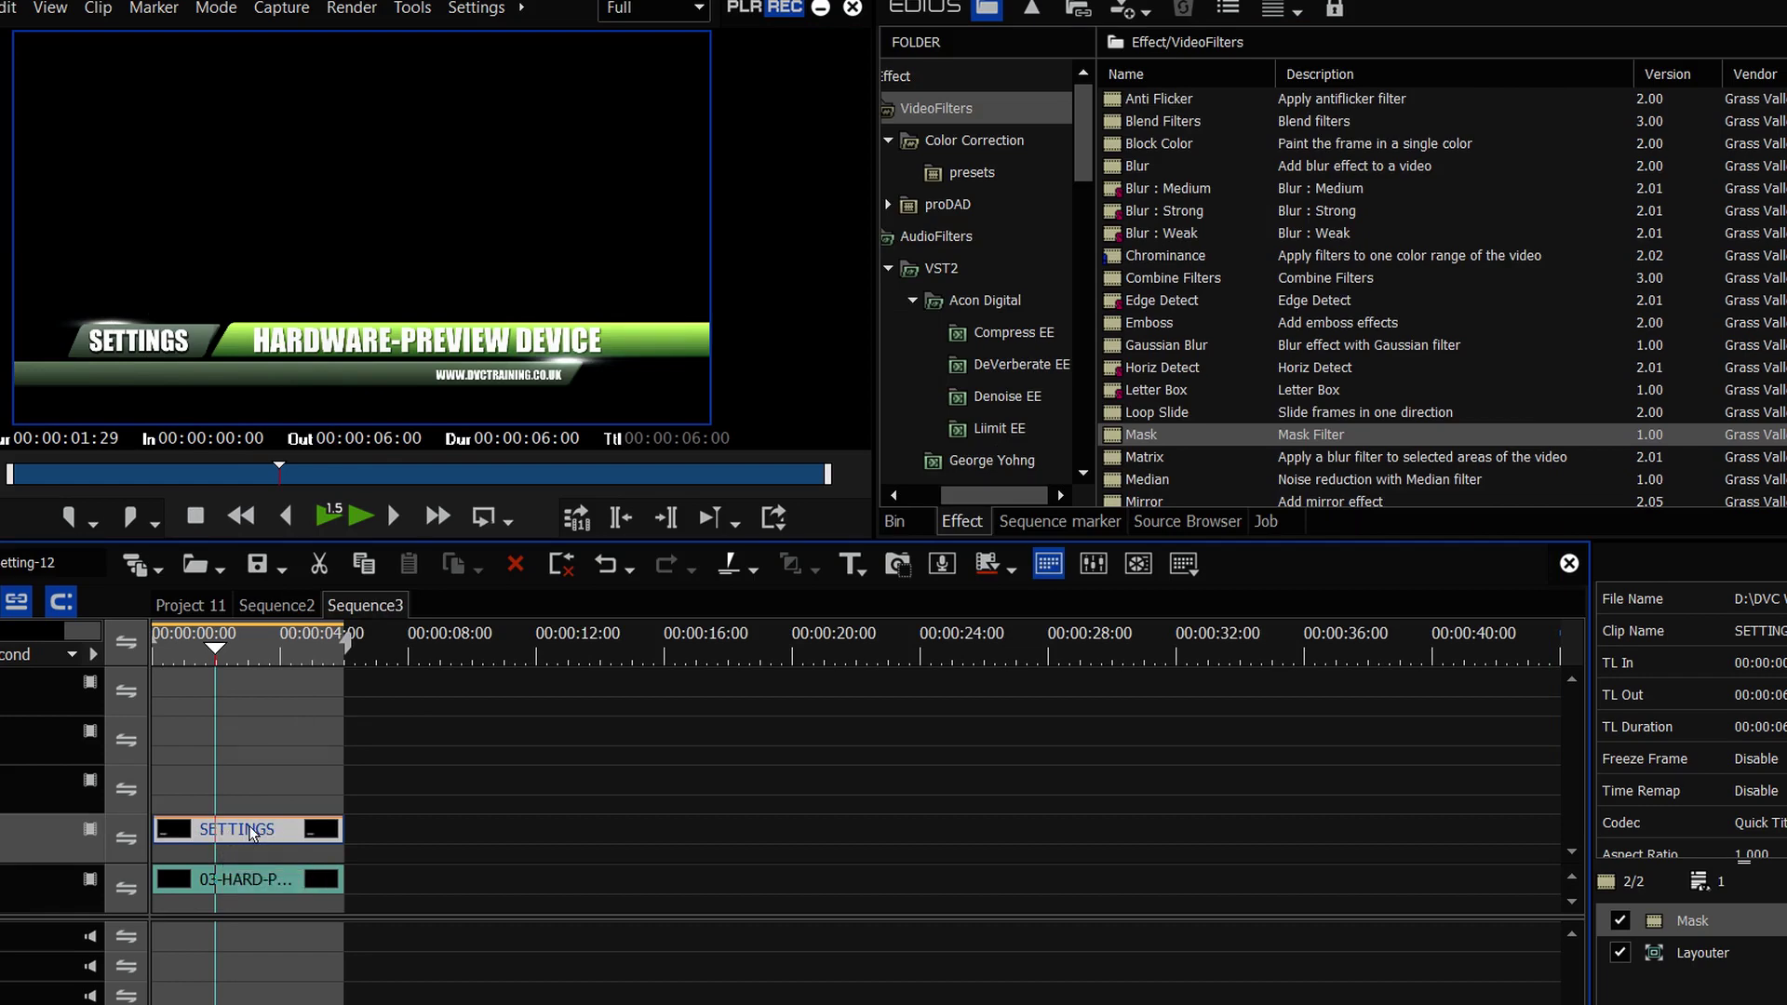
Copy the masked SETTINGS clip onto each of the two video tracks above it
{"action": "left_click_drag", "start_coordinate": [251, 831], "coordinate": [257, 798]}
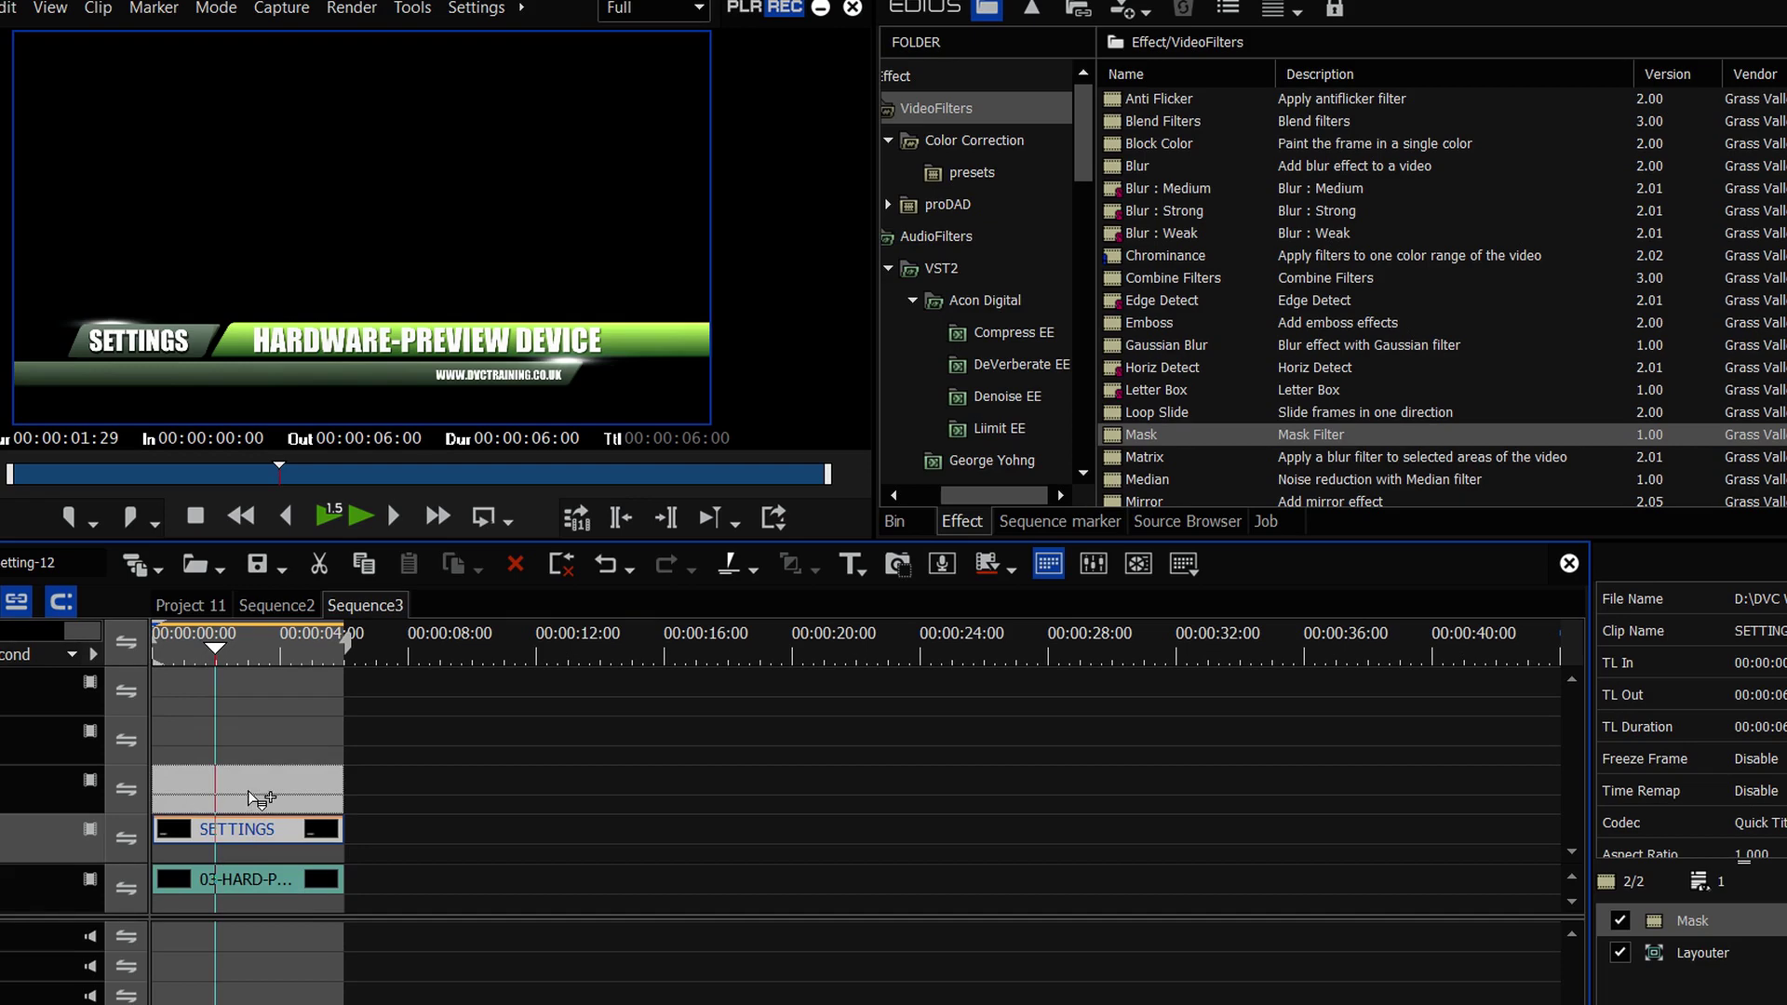
{"action": "left_click_drag", "start_coordinate": [248, 792], "coordinate": [248, 791]}
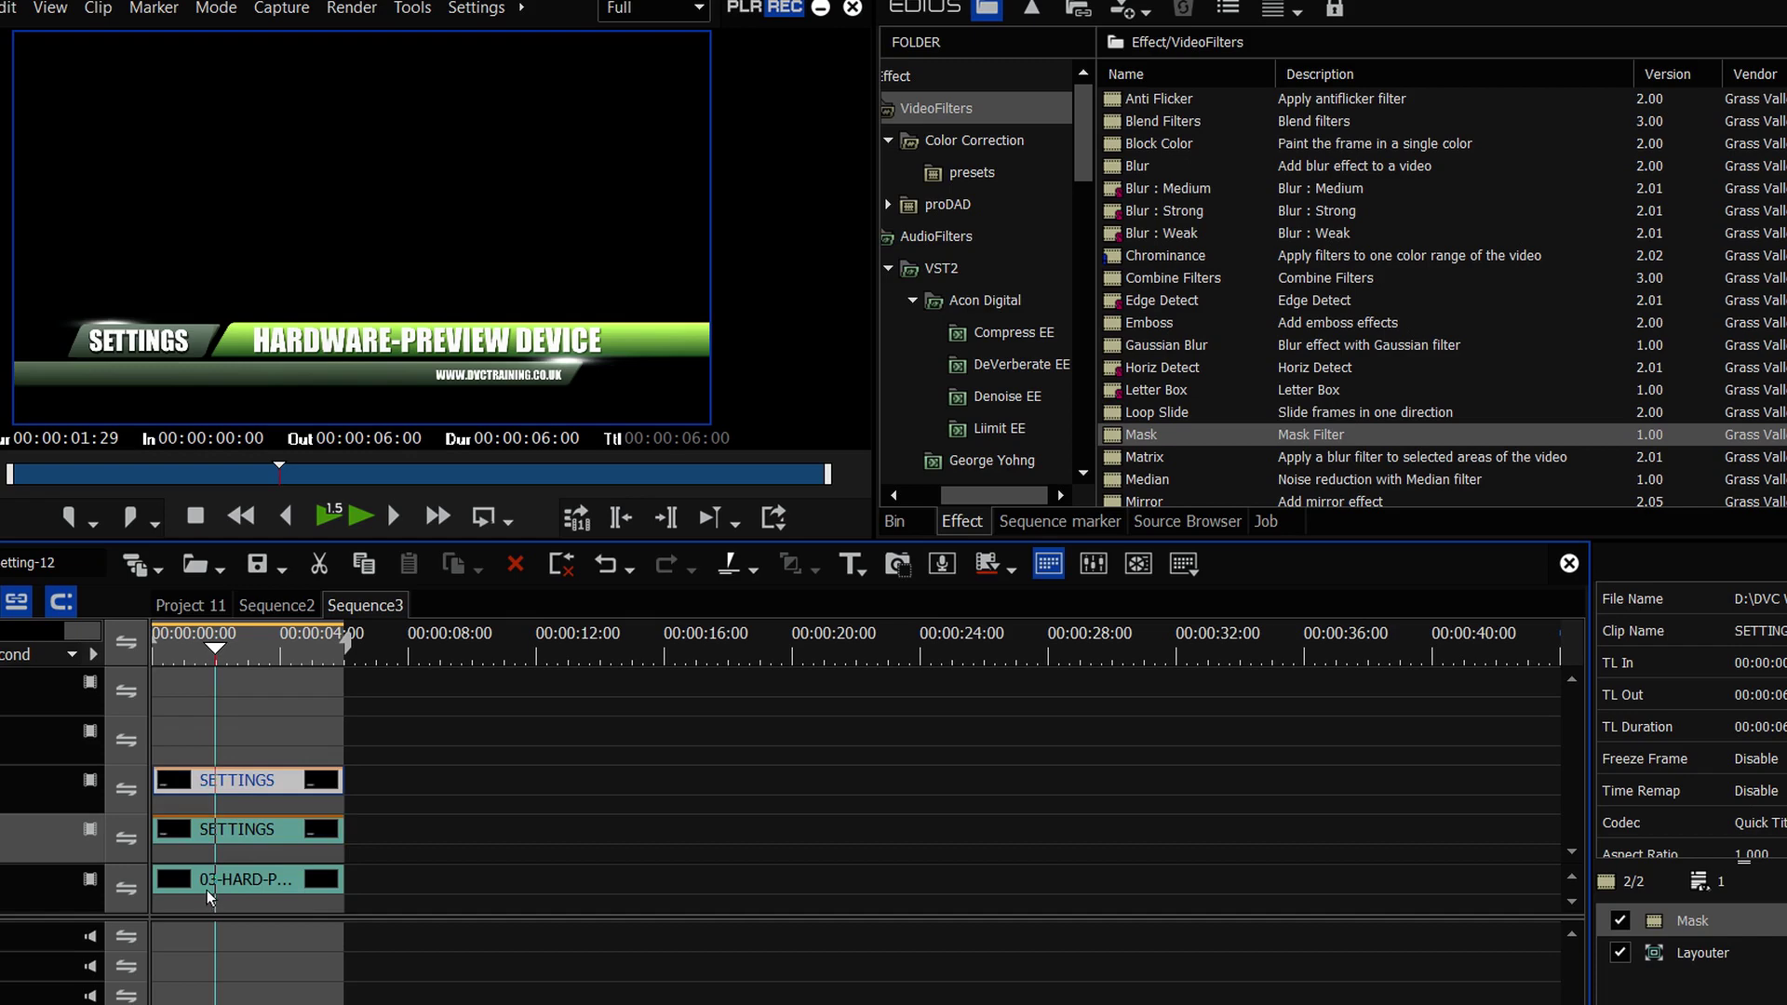
{"action": "left_click", "coordinate": [266, 757]}
{"action": "left_click", "coordinate": [249, 781]}
{"action": "left_click_drag", "start_coordinate": [251, 780], "coordinate": [250, 730]}
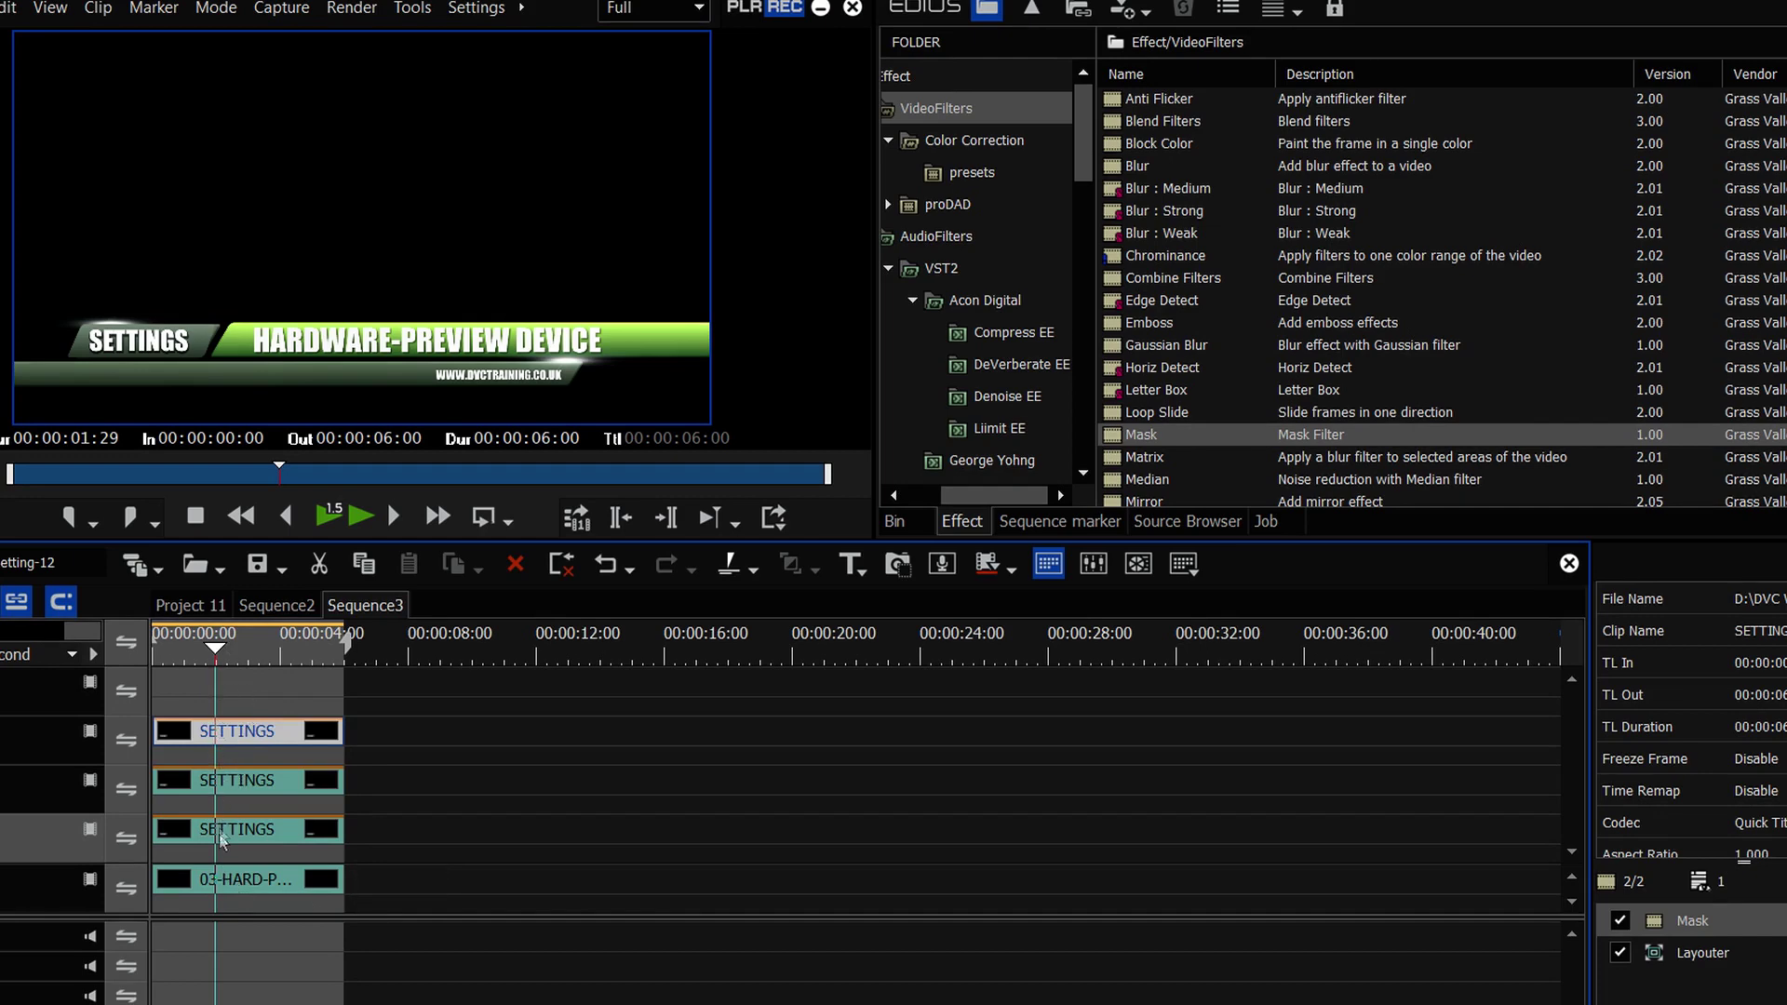
Open the middle SETTINGS copy in Quick Titler and set its background rectangle's width to 1531
{"action": "double_click", "coordinate": [287, 786]}
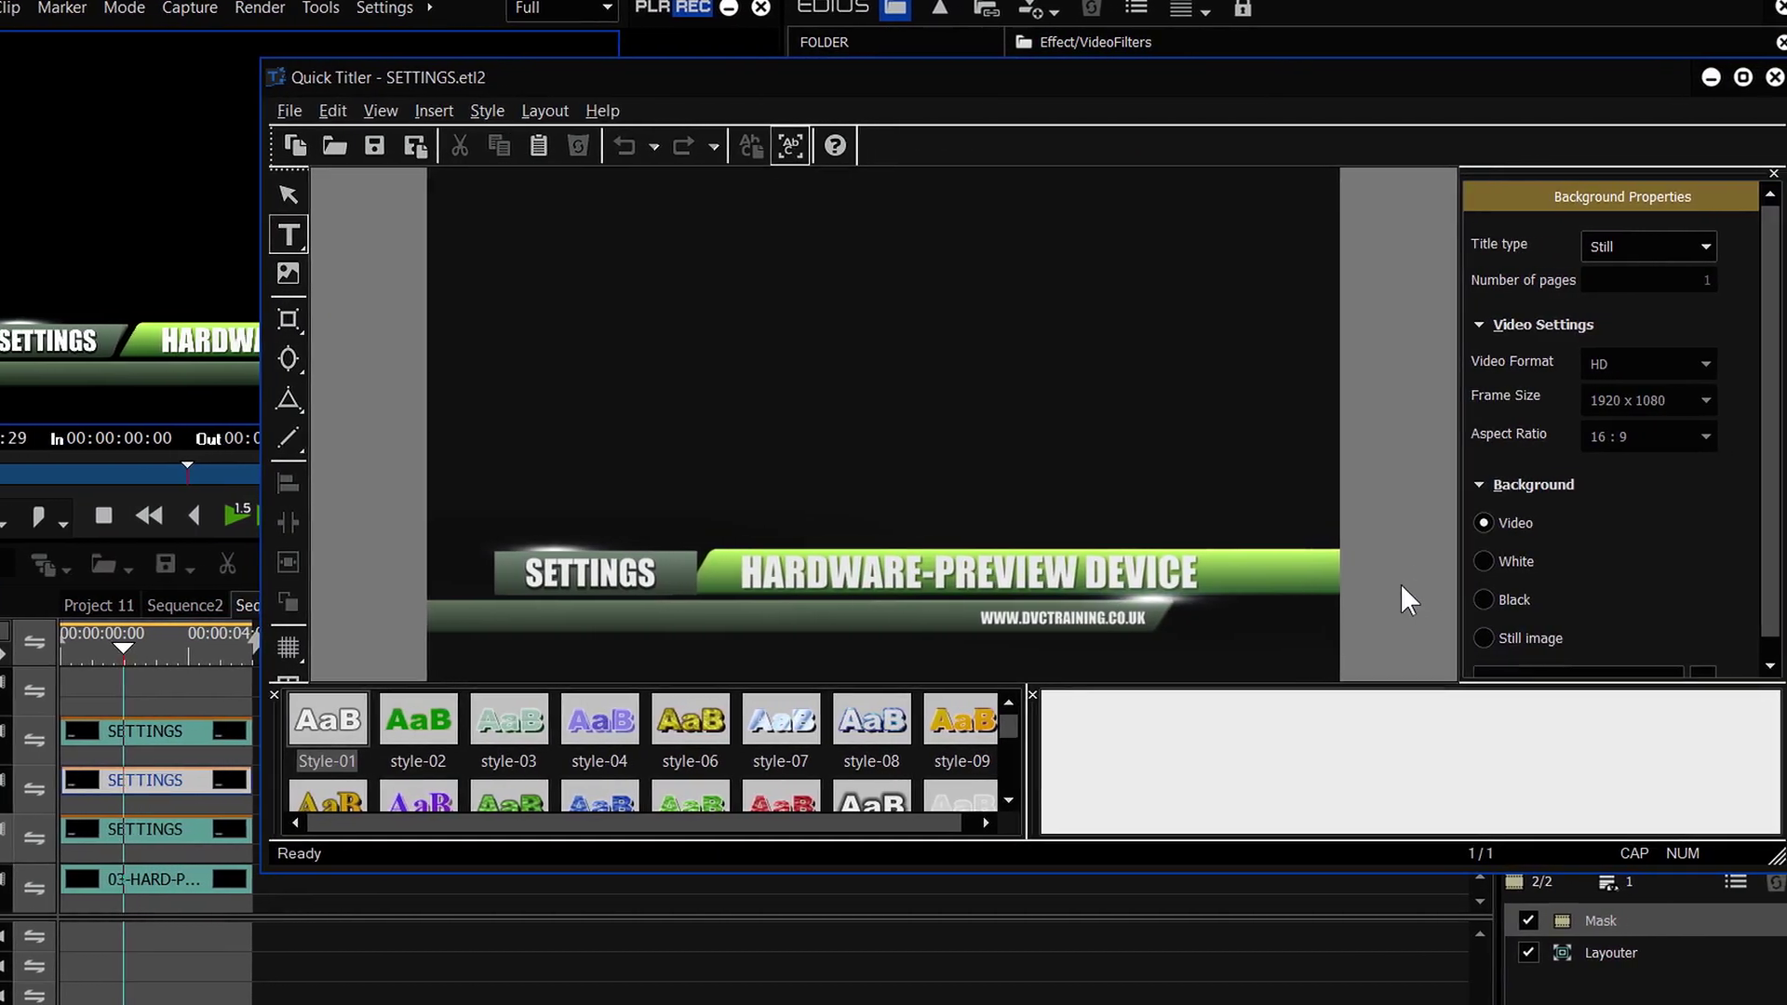
{"action": "left_click", "coordinate": [655, 557]}
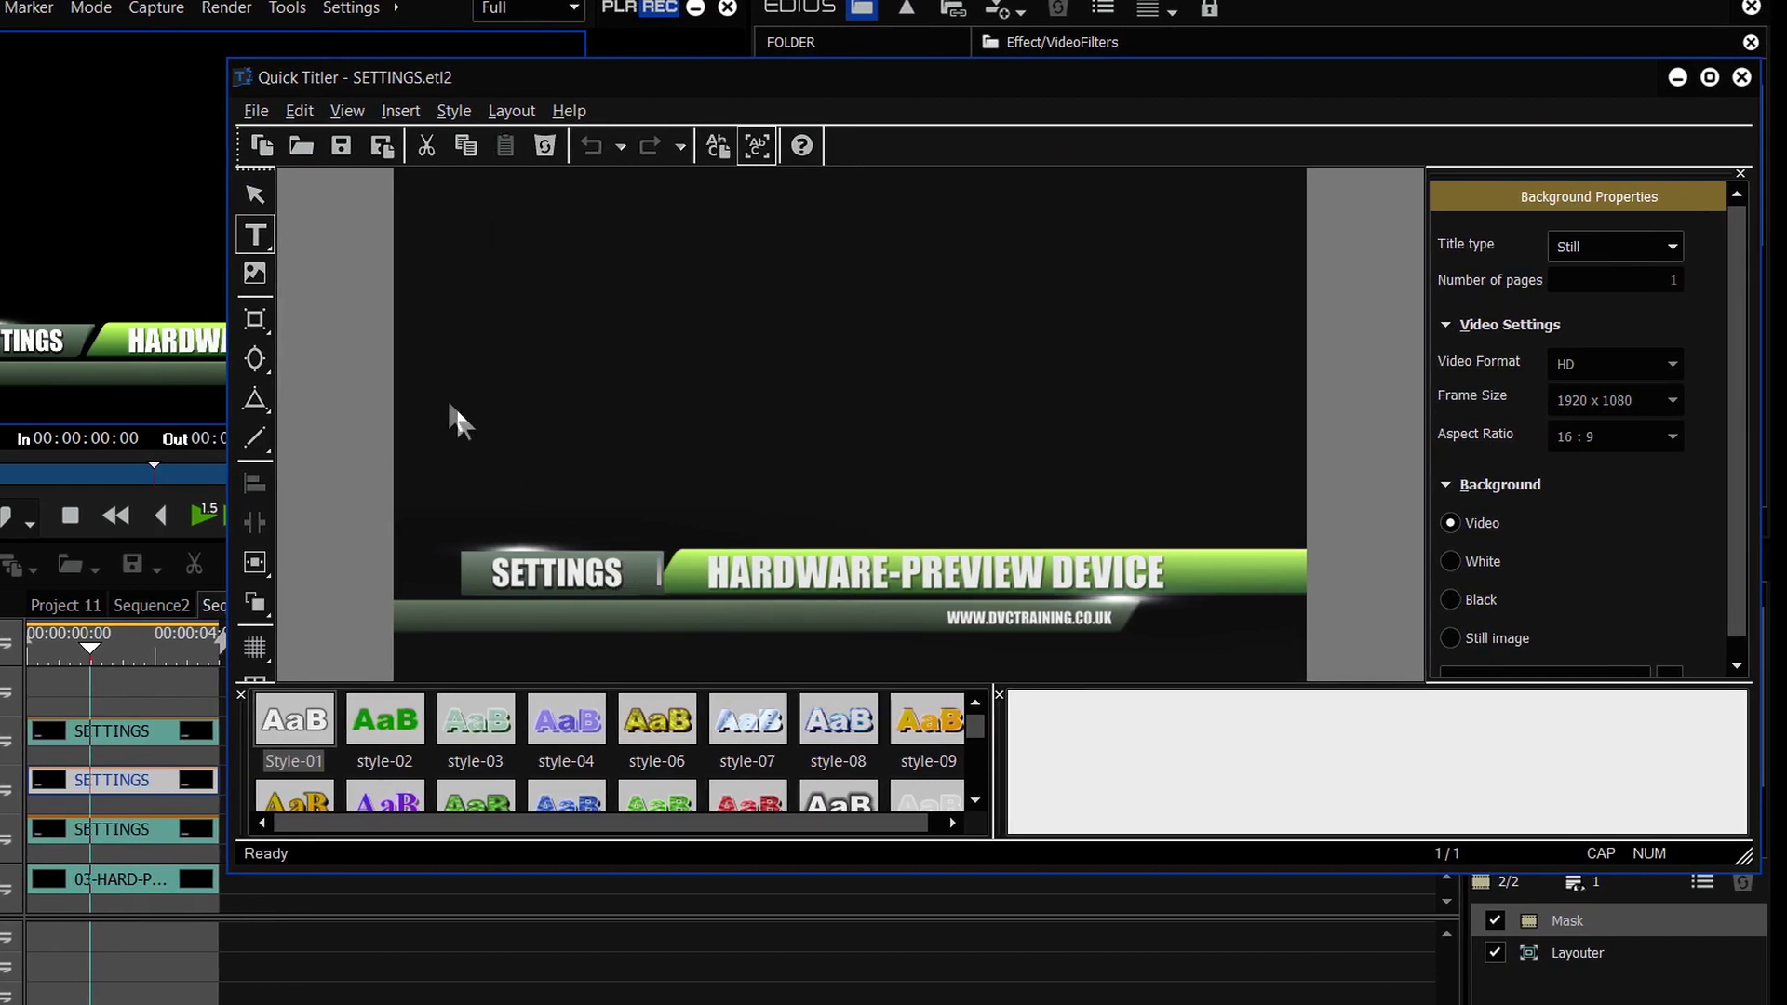
{"action": "left_click", "coordinate": [256, 194]}
{"action": "left_click", "coordinate": [638, 575]}
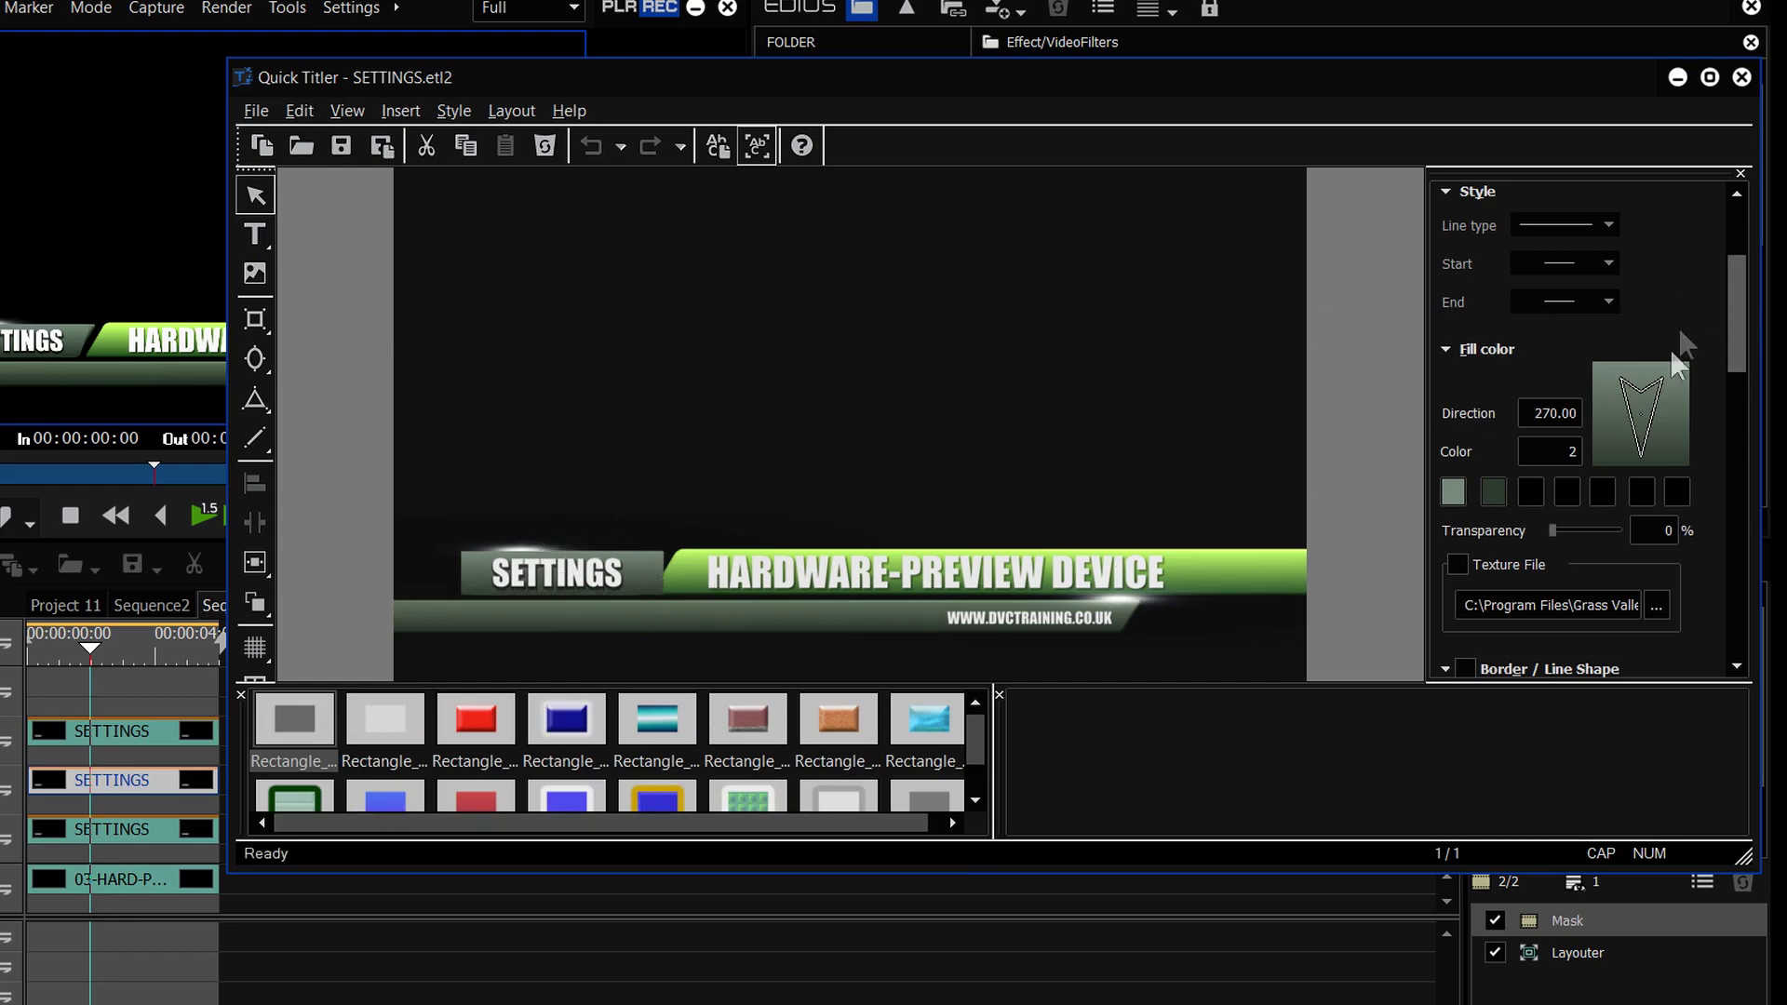
{"action": "left_click_drag", "start_coordinate": [1741, 298], "coordinate": [1740, 175]}
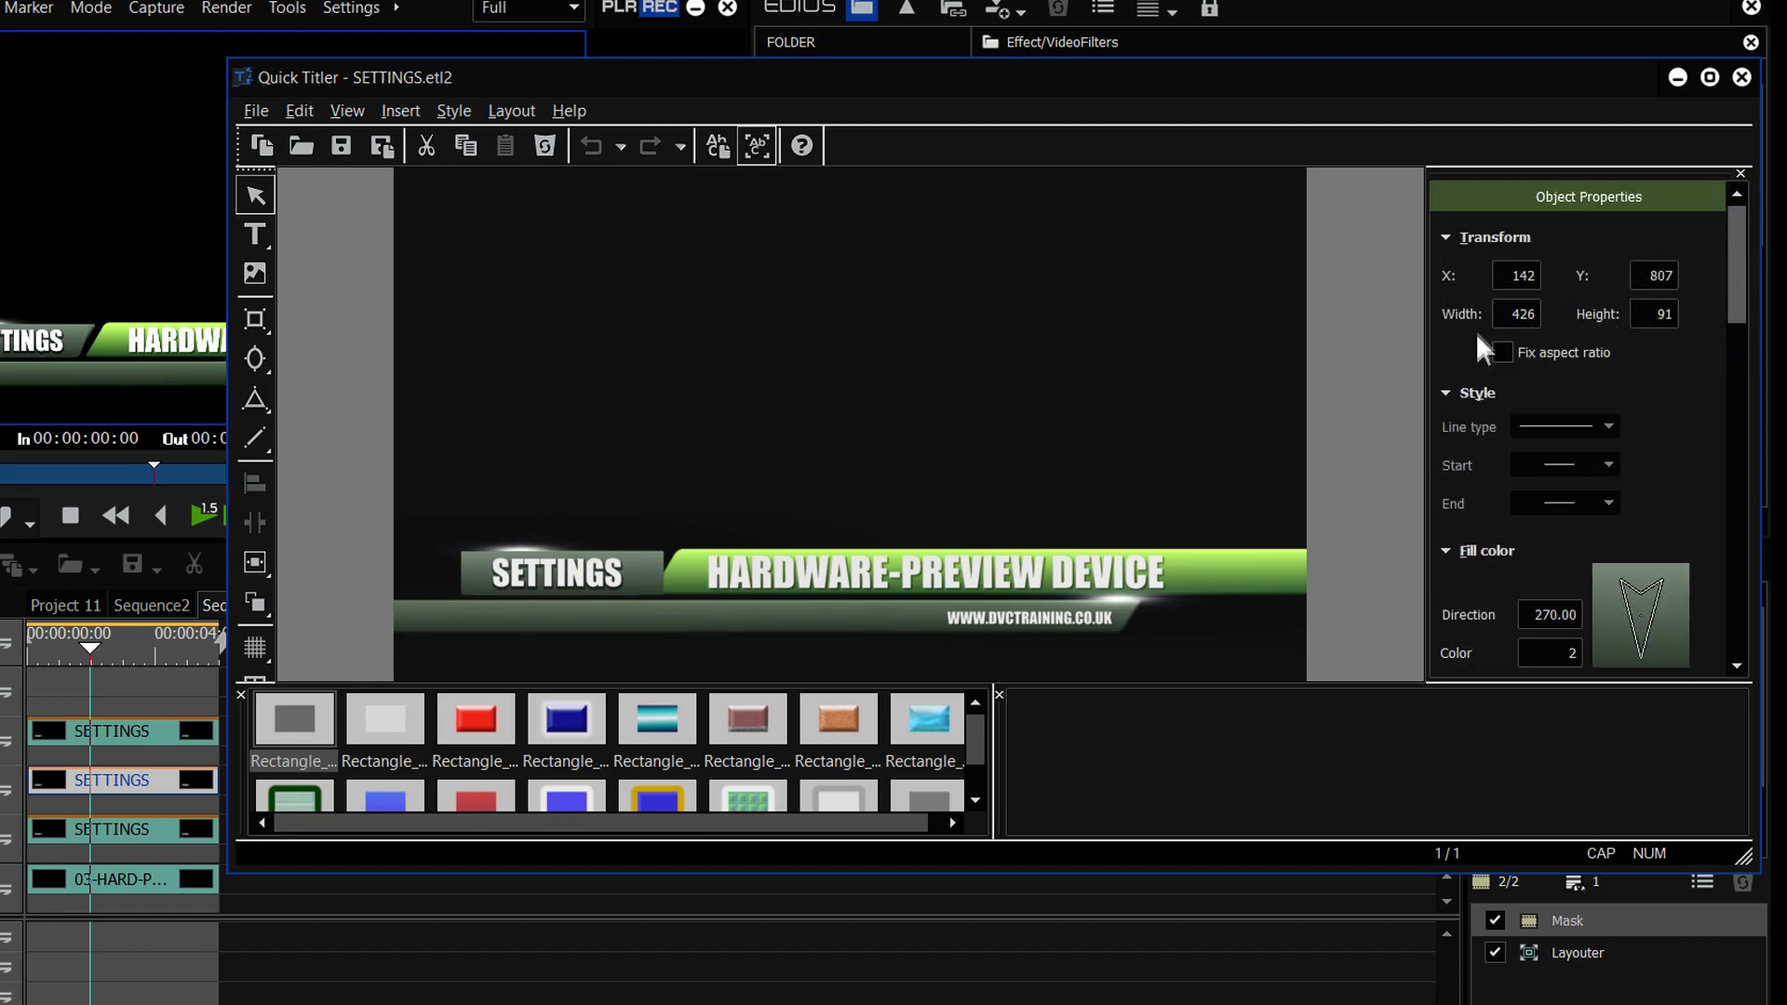
{"action": "left_click_drag", "start_coordinate": [1509, 318], "coordinate": [1461, 7]}
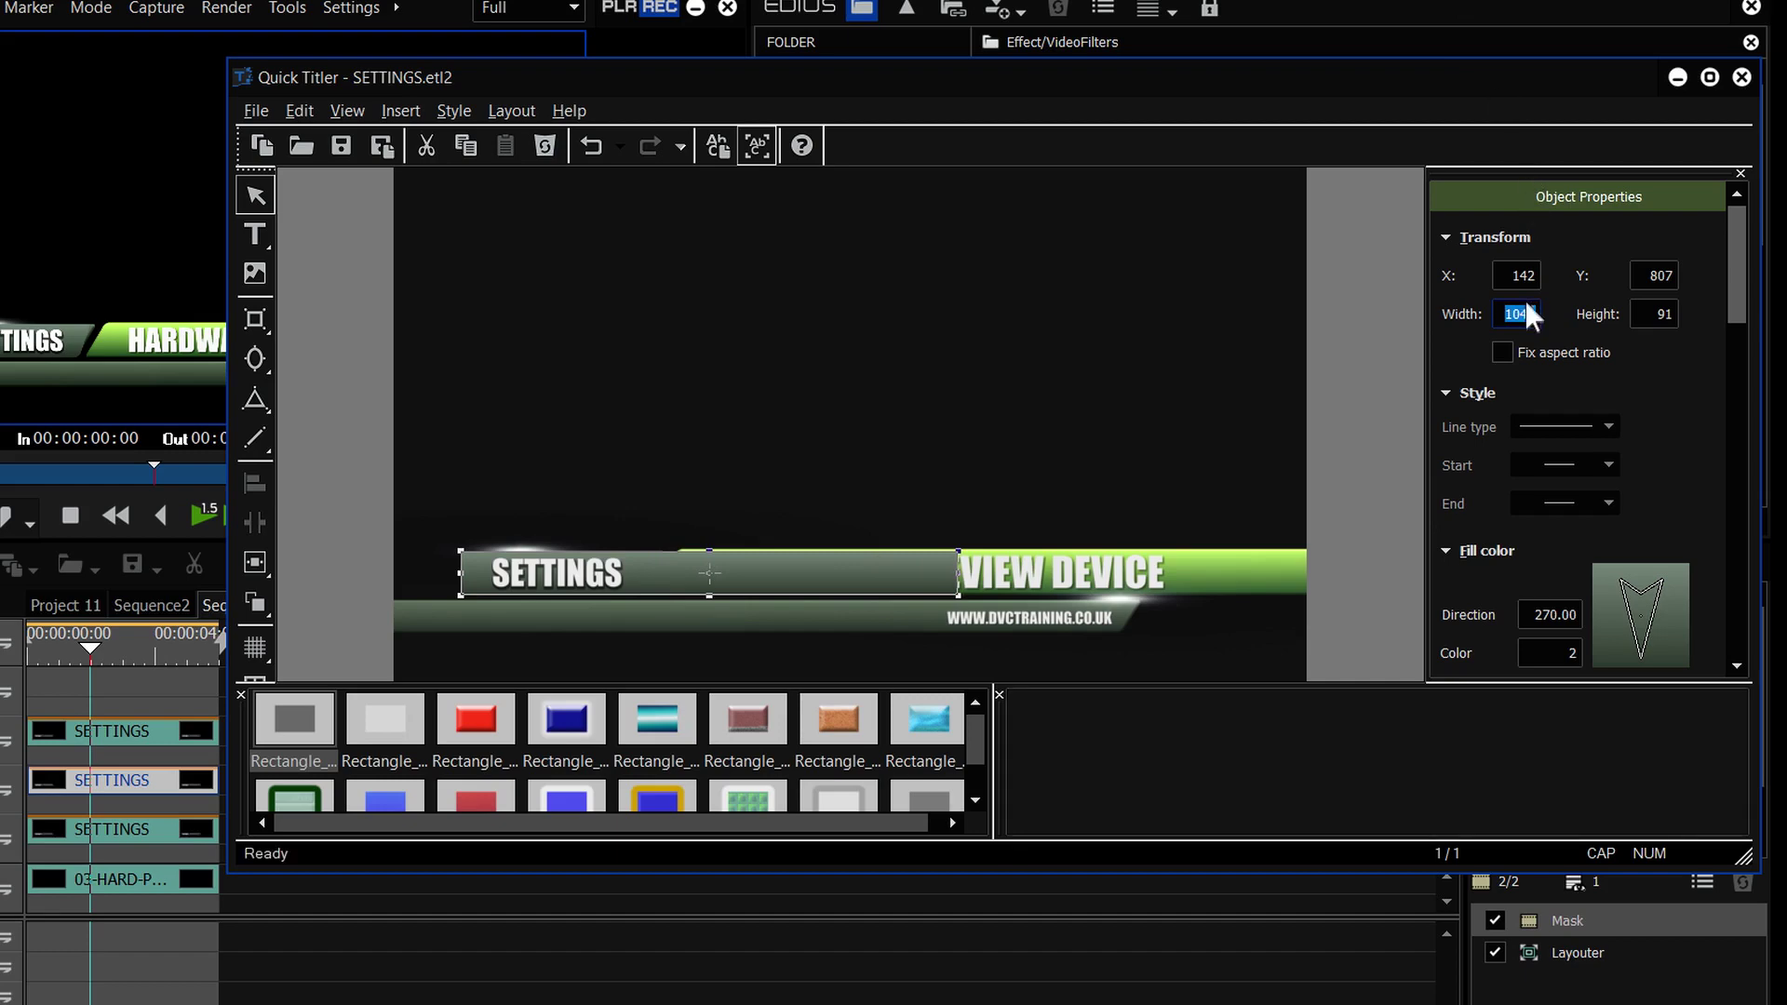
{"action": "left_click_drag", "start_coordinate": [1519, 315], "coordinate": [1445, 14]}
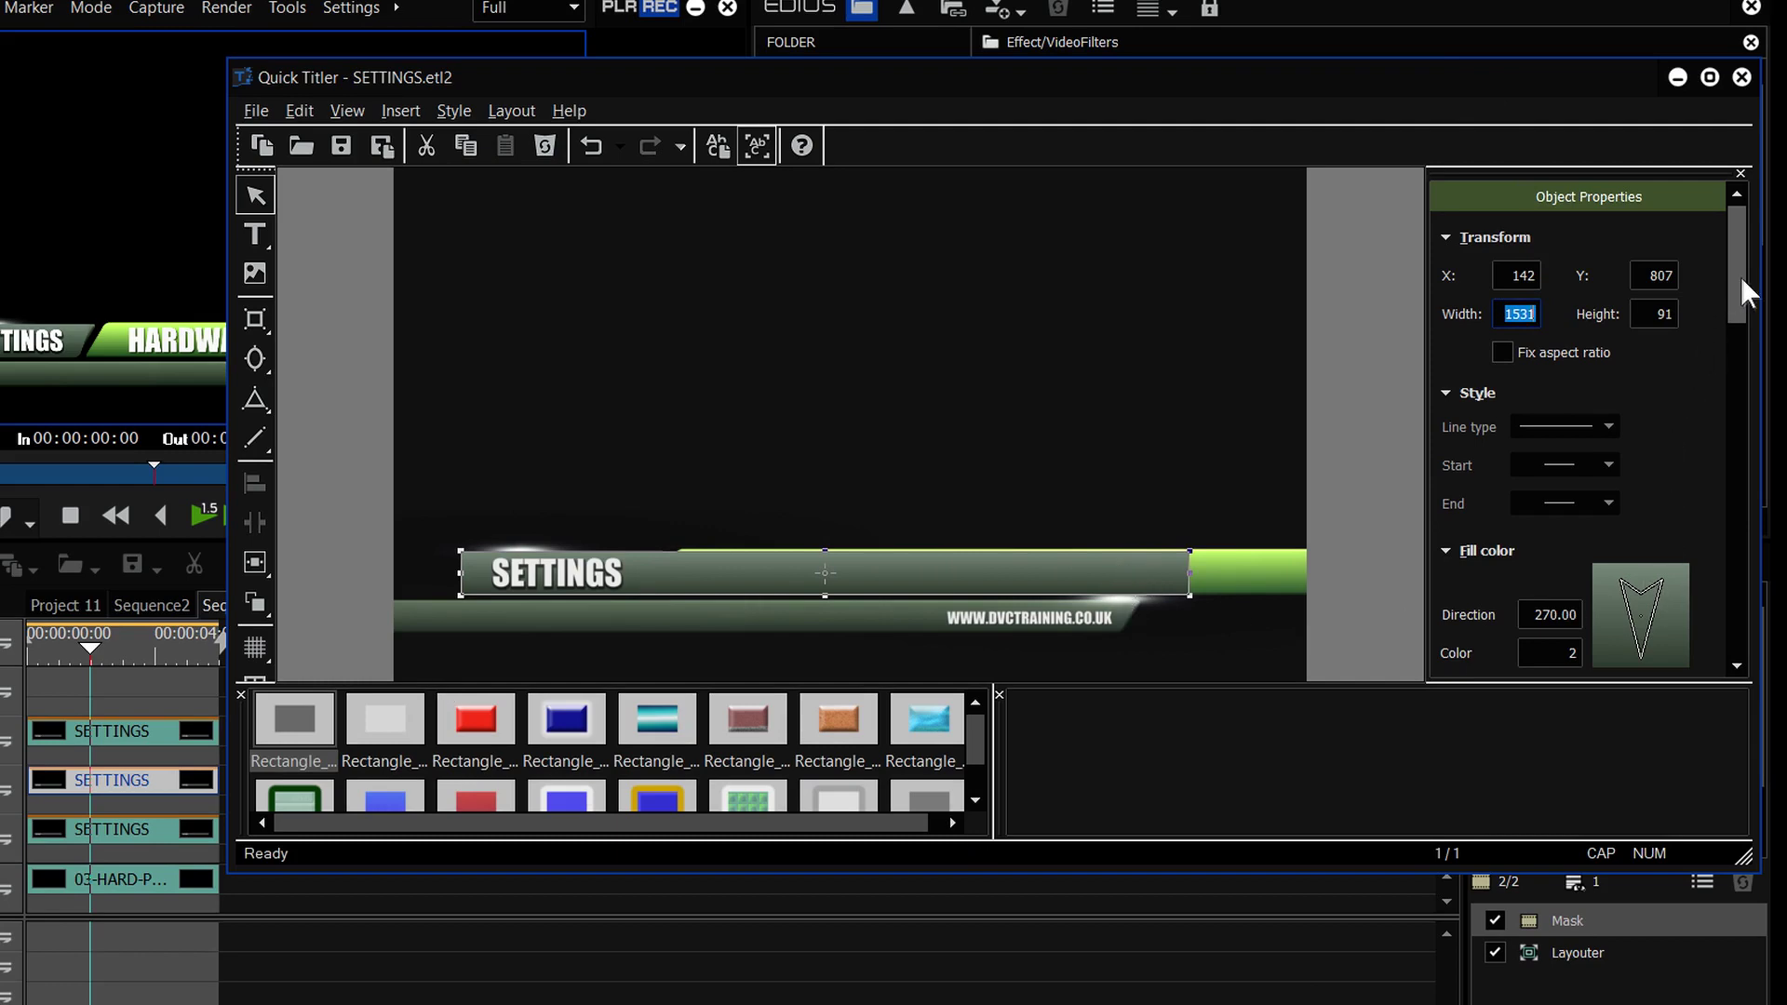
Recolour the rectangle's two-colour gradient with greens sampled from the HARDWARE-PREVIEW DEVICE bar and set its X position to 532
{"action": "left_click_drag", "start_coordinate": [1740, 281], "coordinate": [1742, 330]}
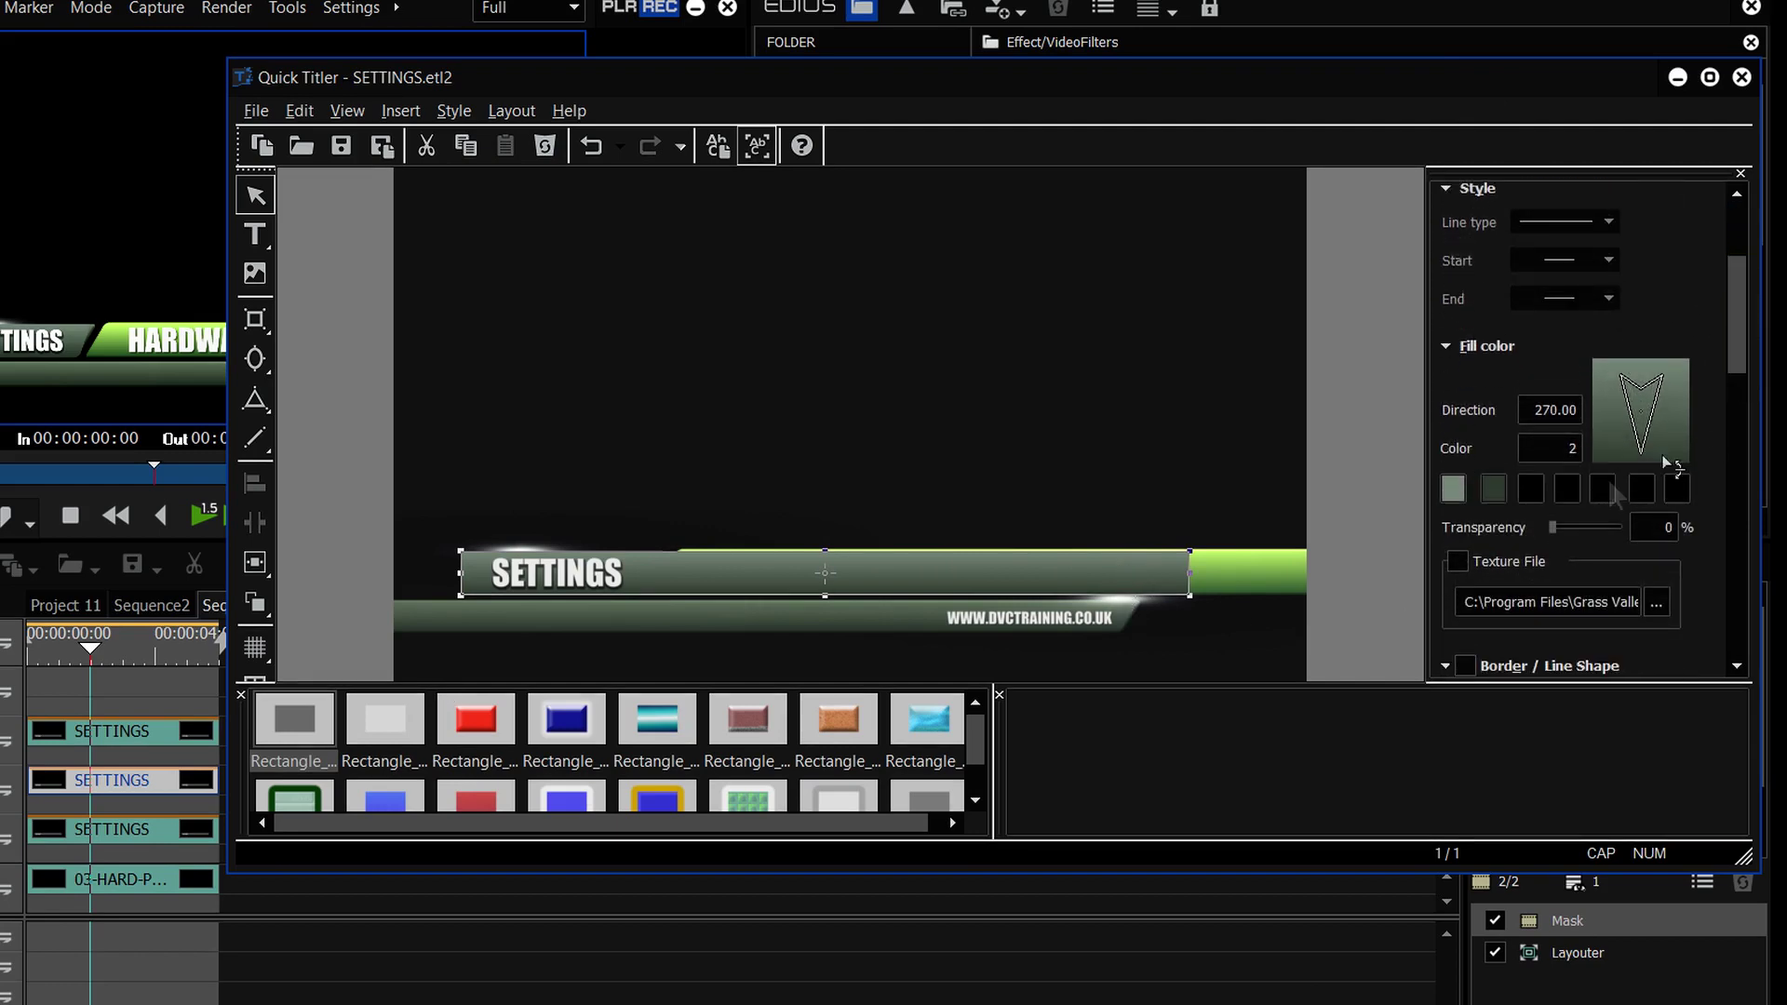
{"action": "left_click", "coordinate": [1450, 486]}
{"action": "left_click_drag", "start_coordinate": [982, 242], "coordinate": [837, 237]}
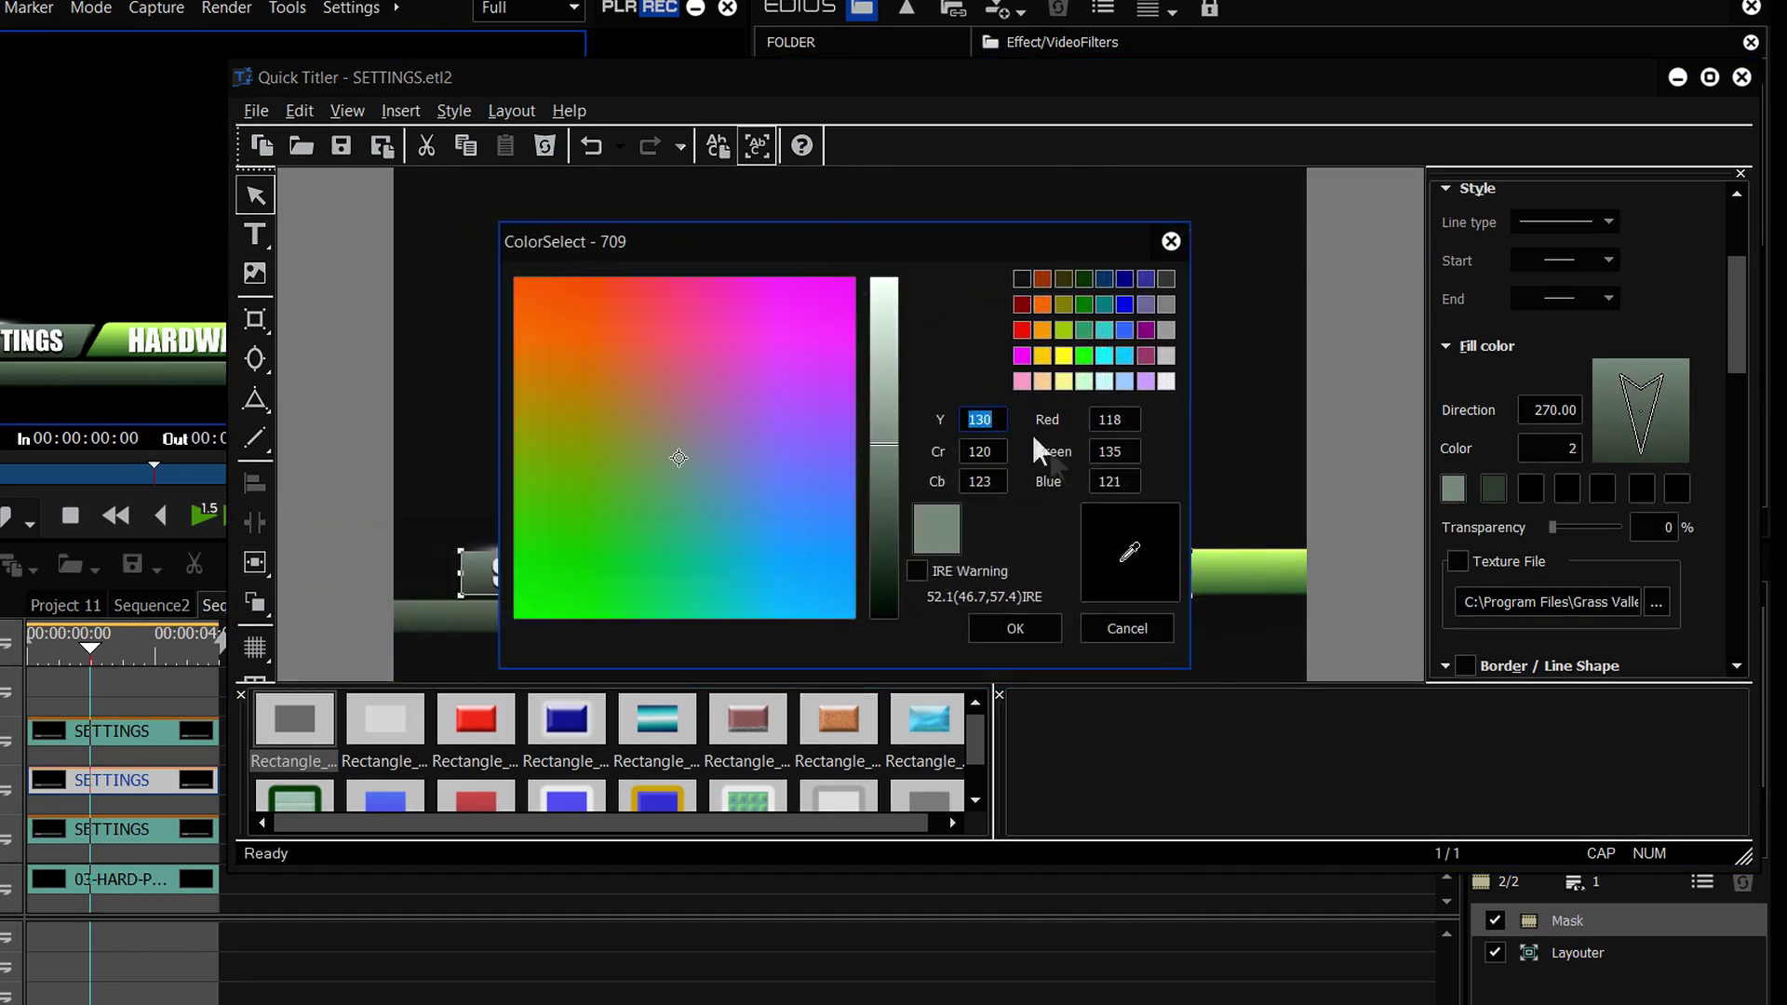
{"action": "left_click", "coordinate": [1130, 553]}
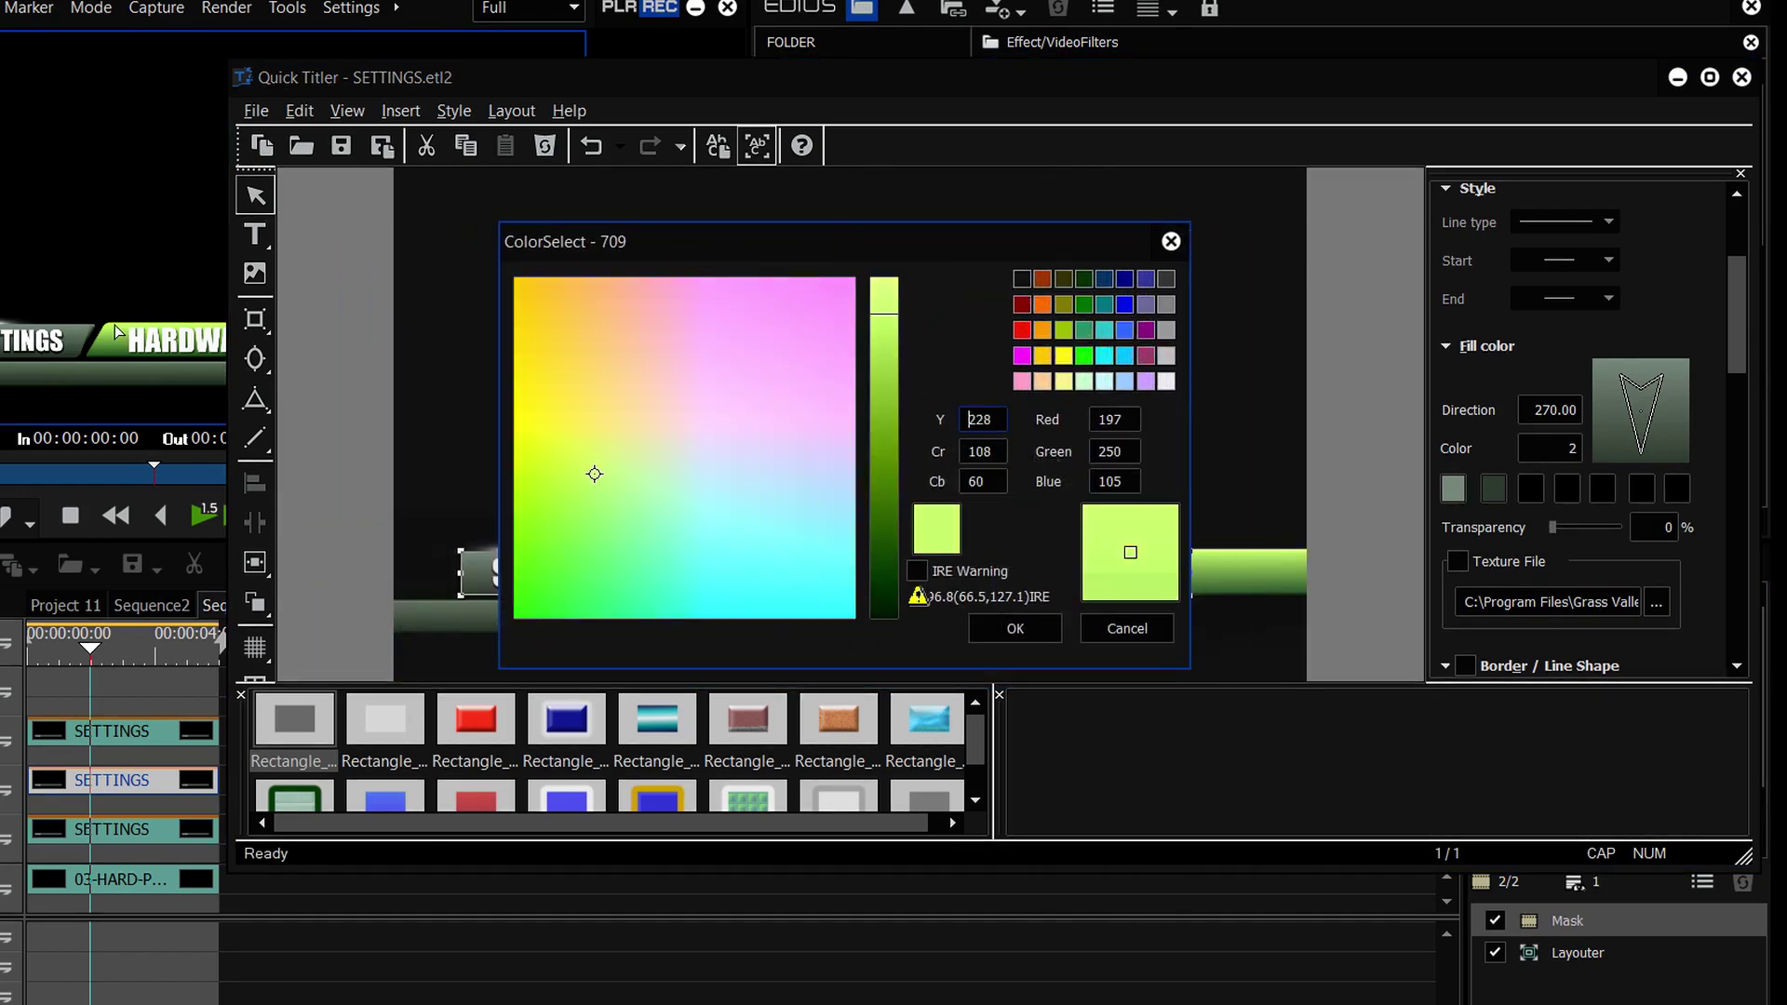
{"action": "left_click", "coordinate": [1230, 556]}
{"action": "left_click", "coordinate": [1014, 628]}
{"action": "left_click", "coordinate": [1493, 484]}
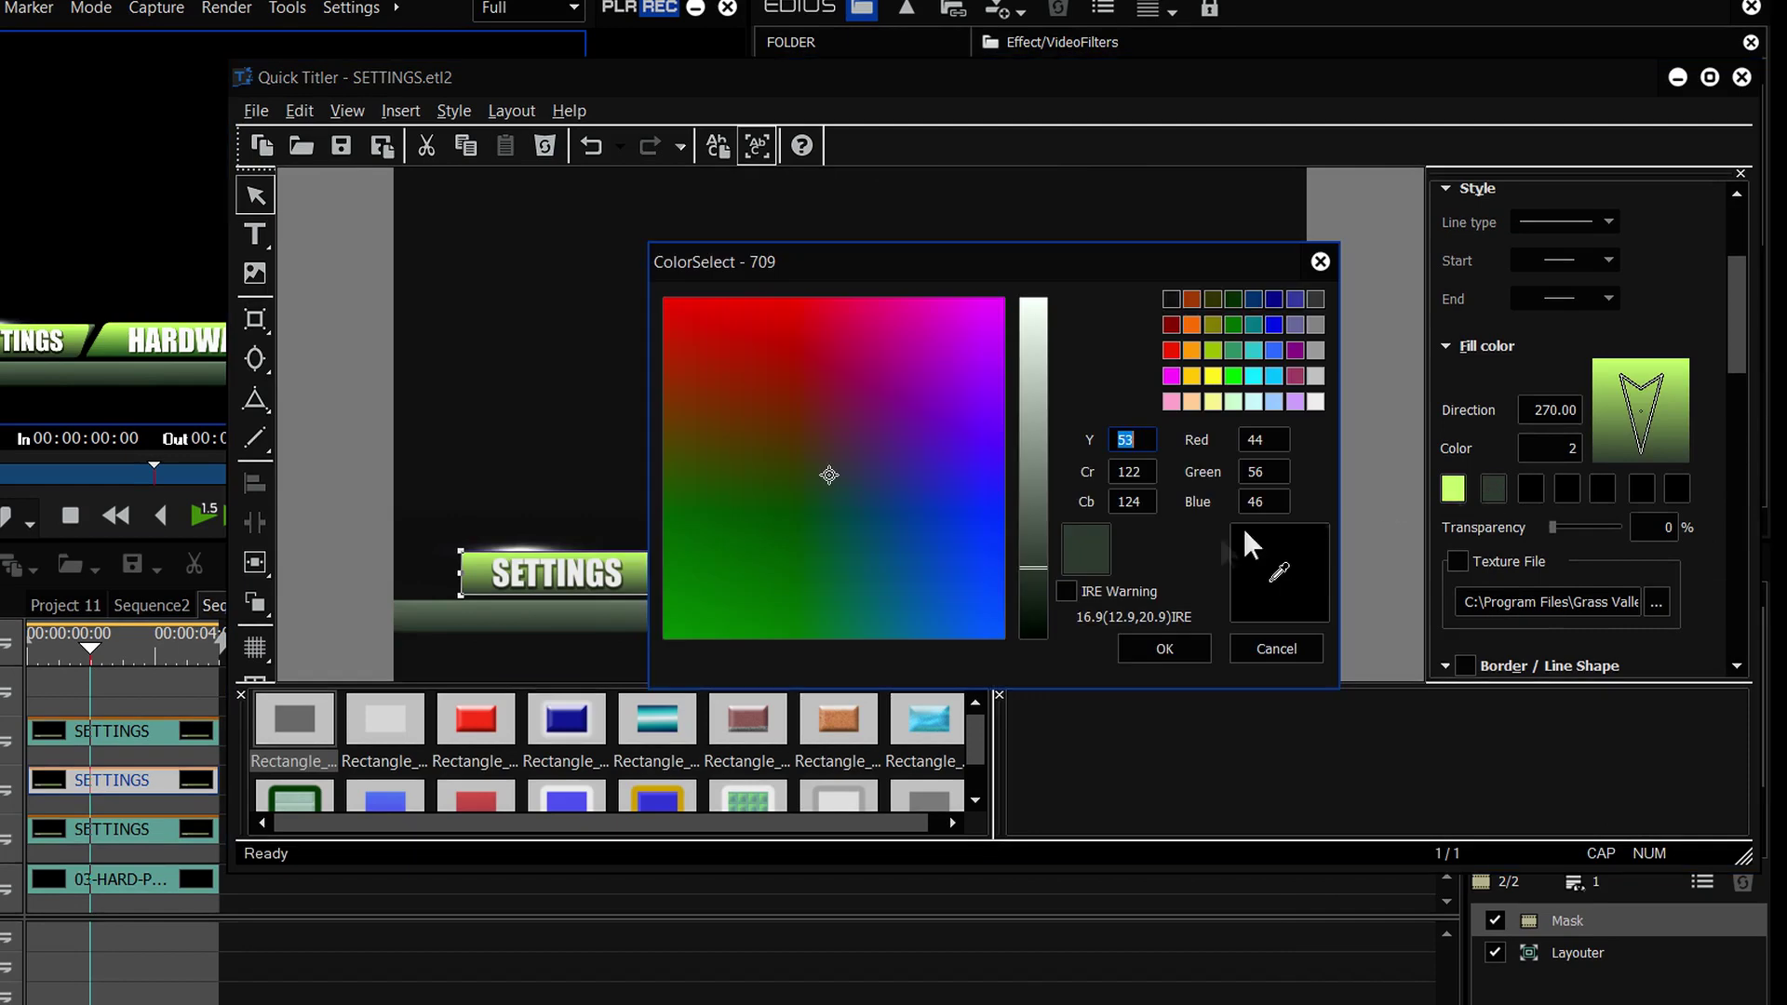
{"action": "left_click", "coordinate": [106, 350]}
{"action": "left_click", "coordinate": [1164, 649]}
{"action": "left_click_drag", "start_coordinate": [1528, 283], "coordinate": [1476, 33]}
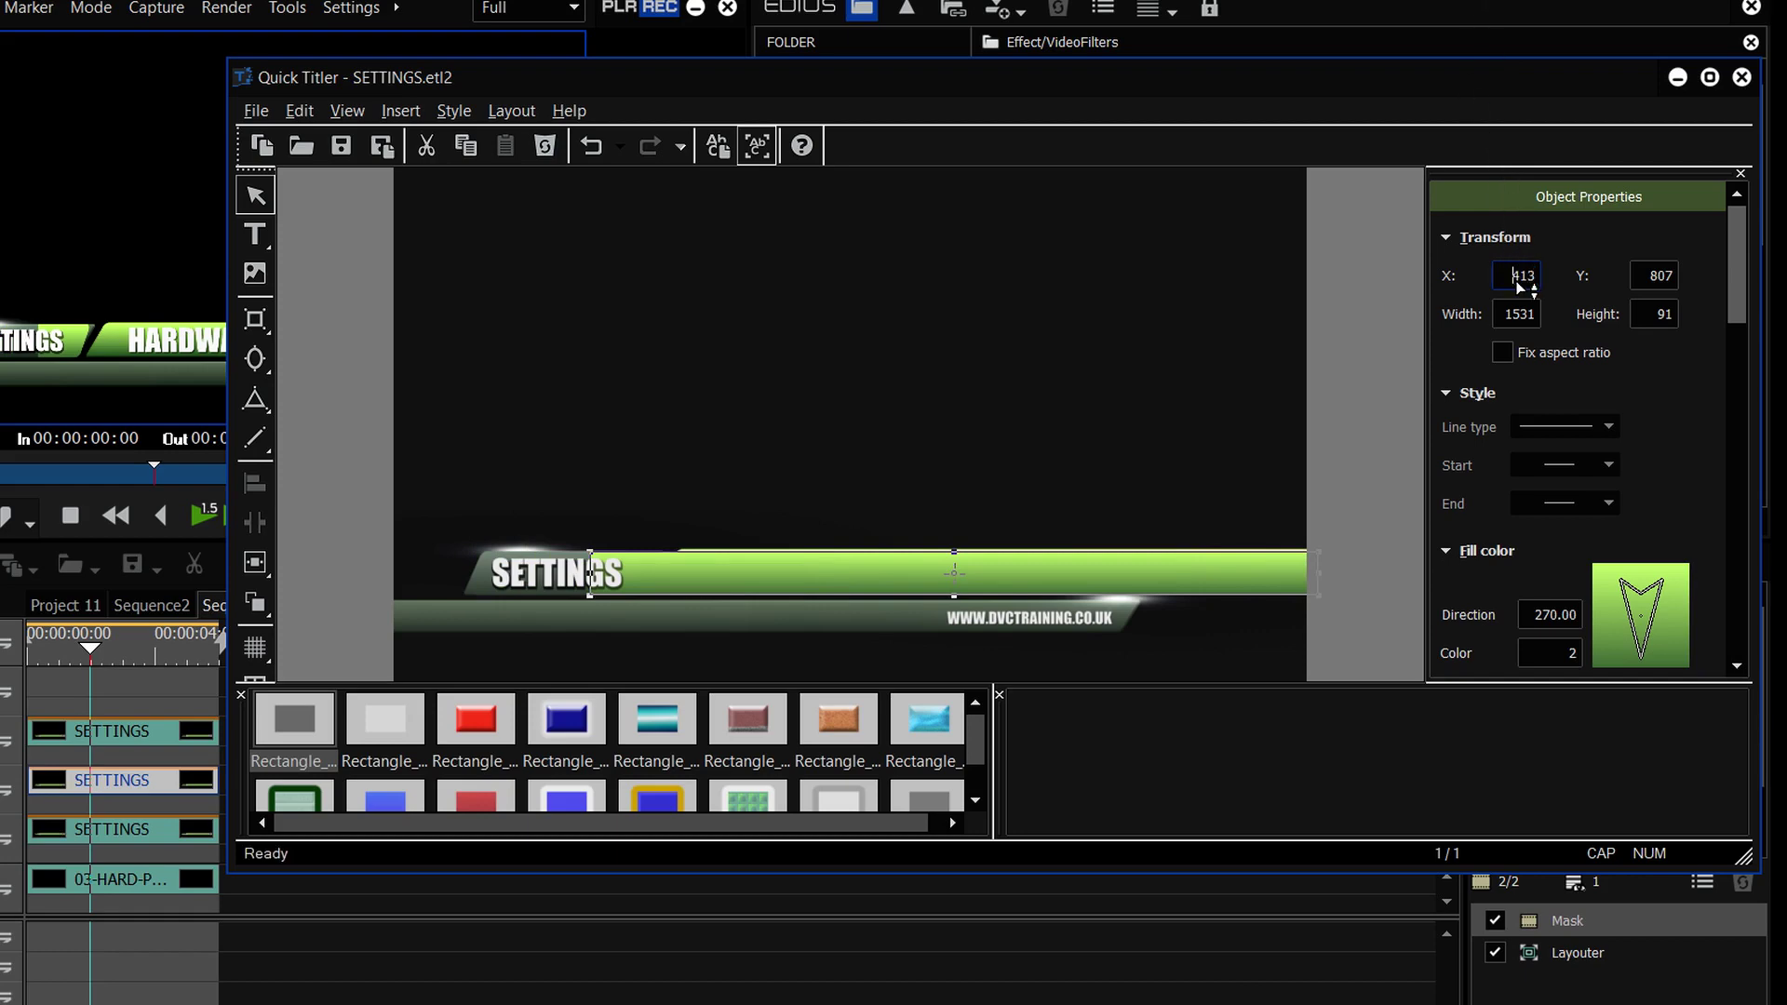
{"action": "left_click_drag", "start_coordinate": [1523, 280], "coordinate": [1467, 149]}
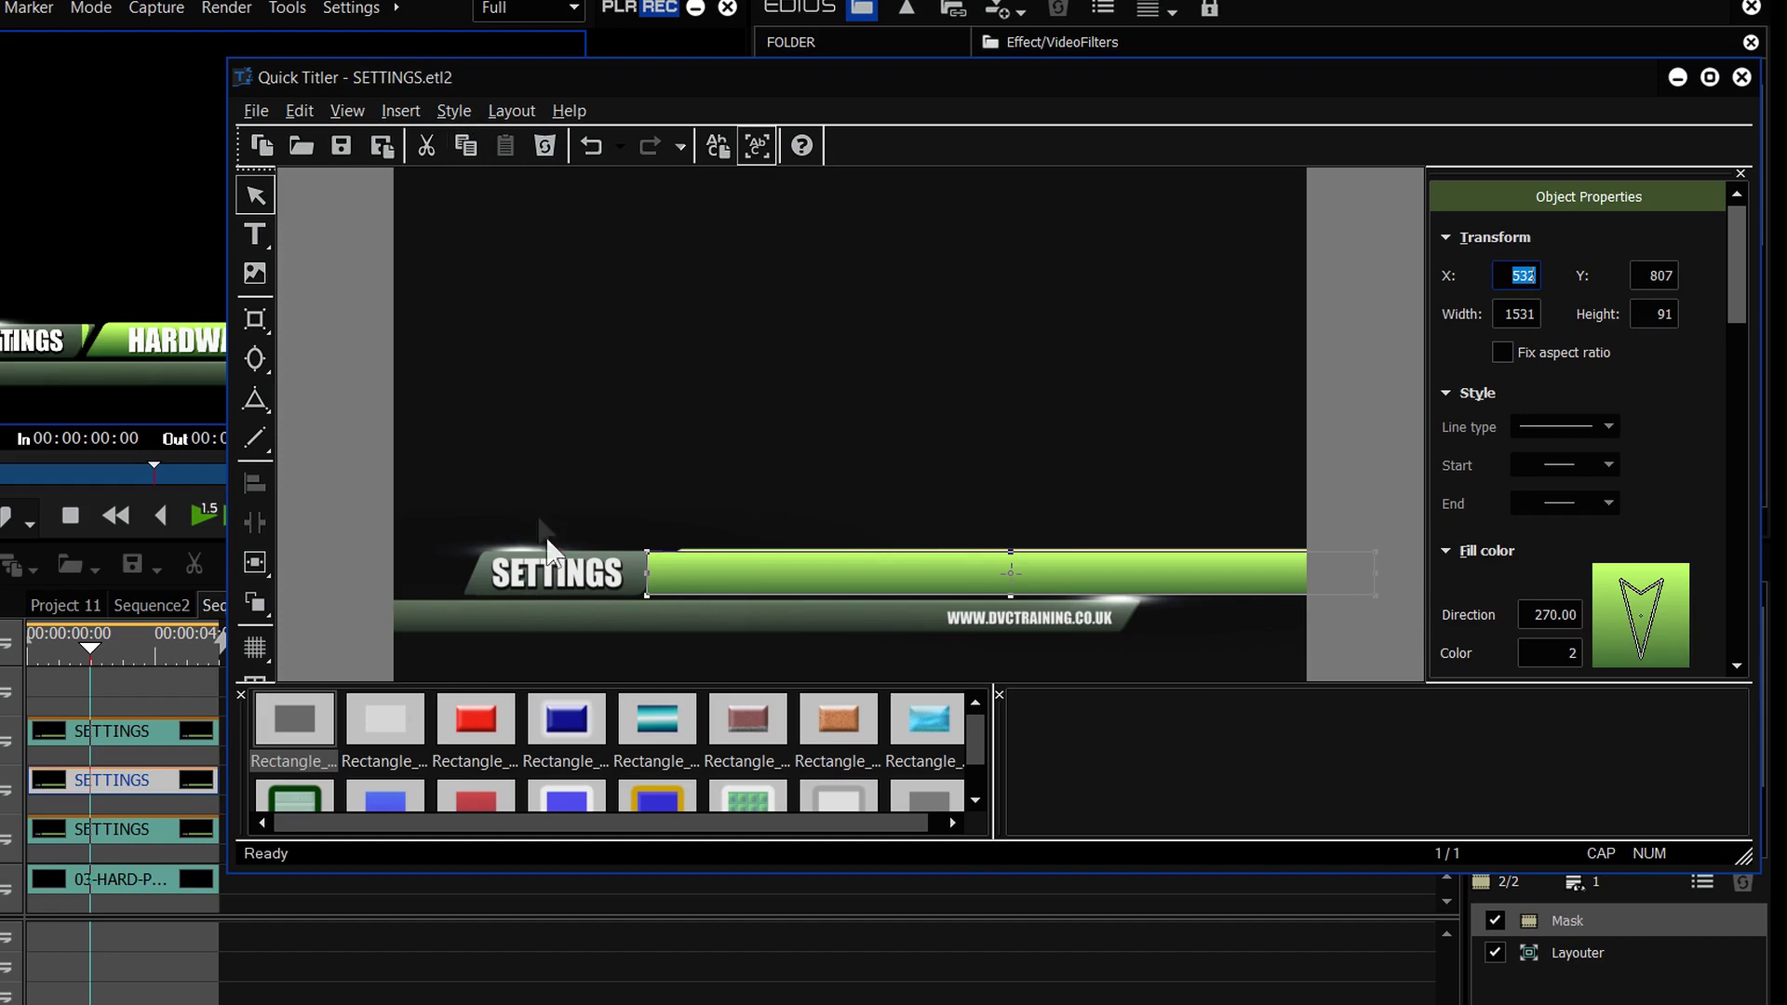
Move the middle copy's SETTINGS text onto the green bar and replace it with "HOW TO MAKE THIS TITLE IN QT"
{"action": "left_click", "coordinate": [563, 574]}
{"action": "left_click_drag", "start_coordinate": [570, 579], "coordinate": [750, 579]}
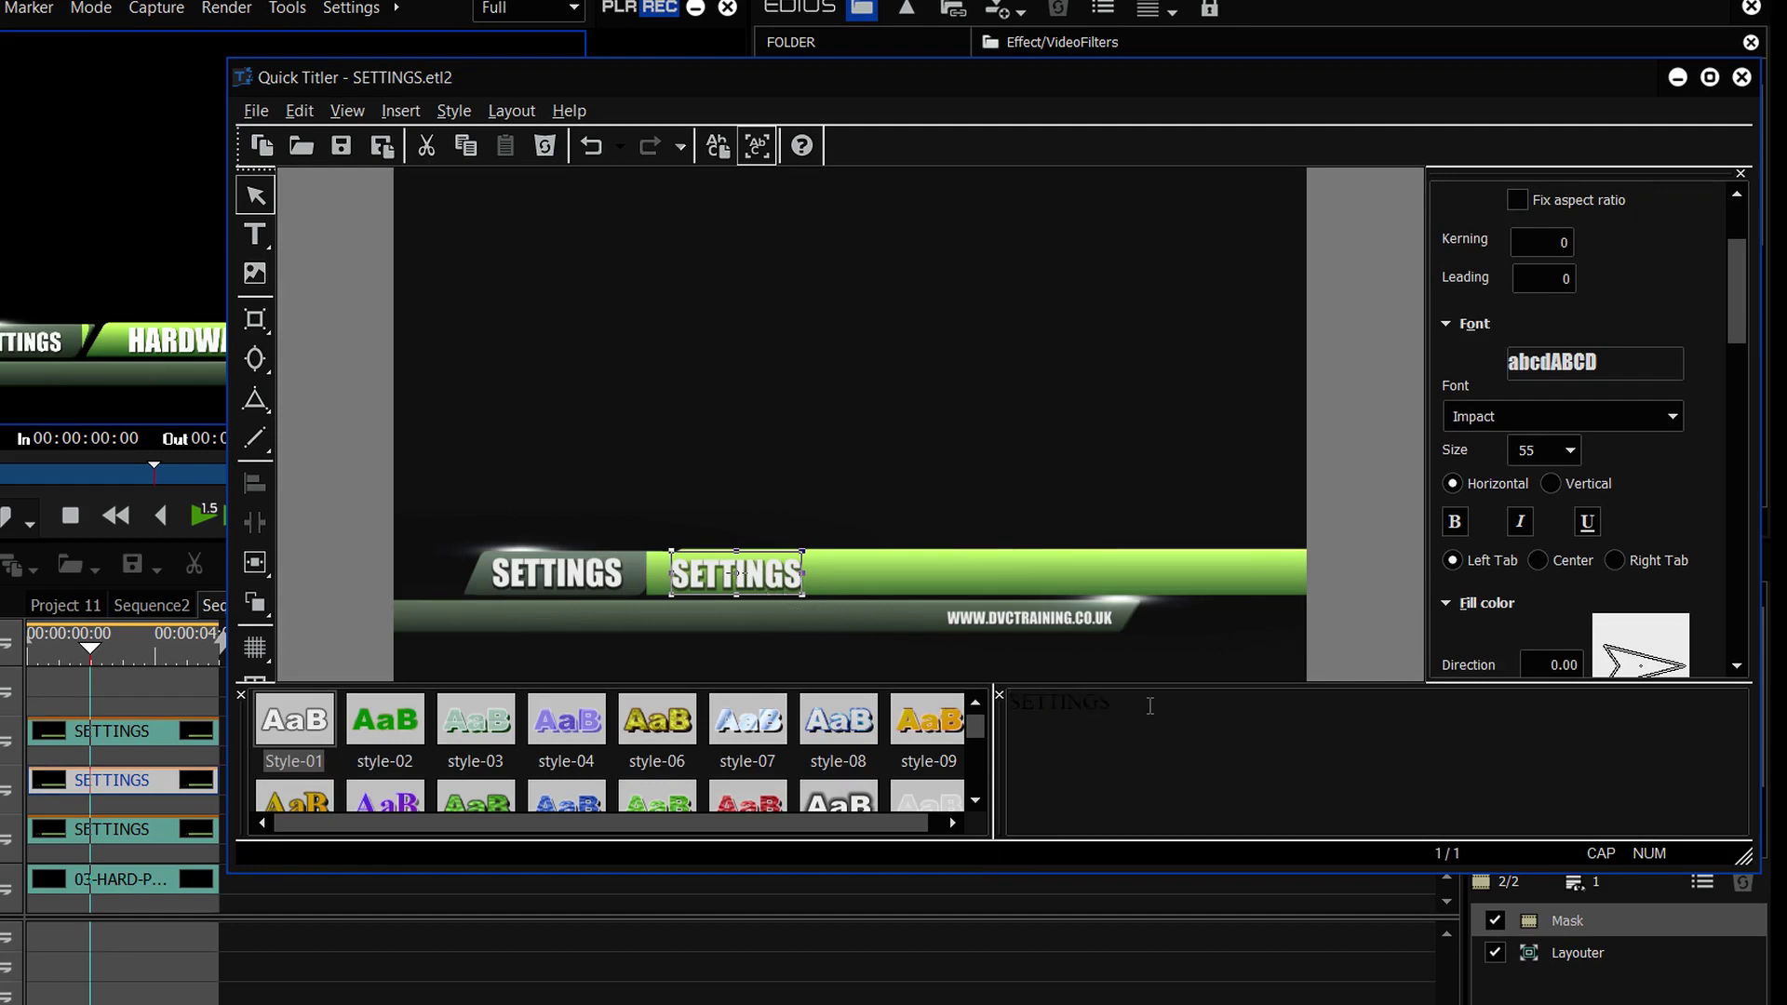
{"action": "double_click", "coordinate": [740, 579]}
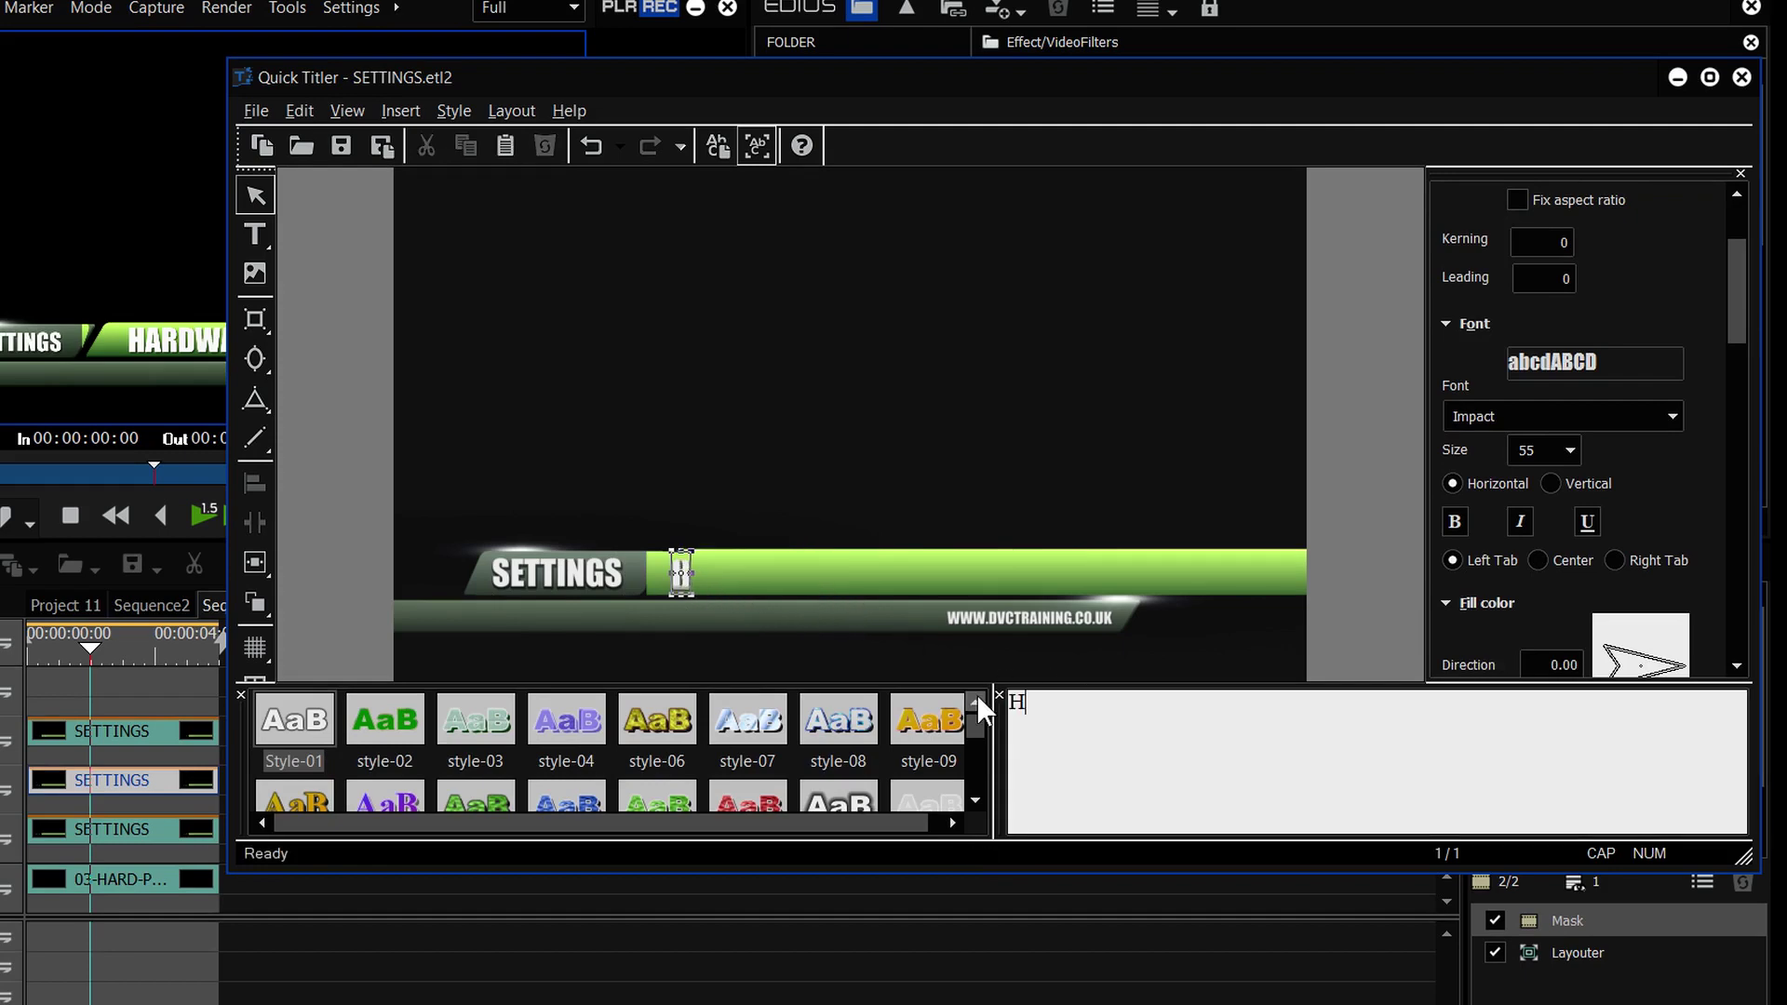
{"action": "type", "text": "HOW TO MAKE THIS"}
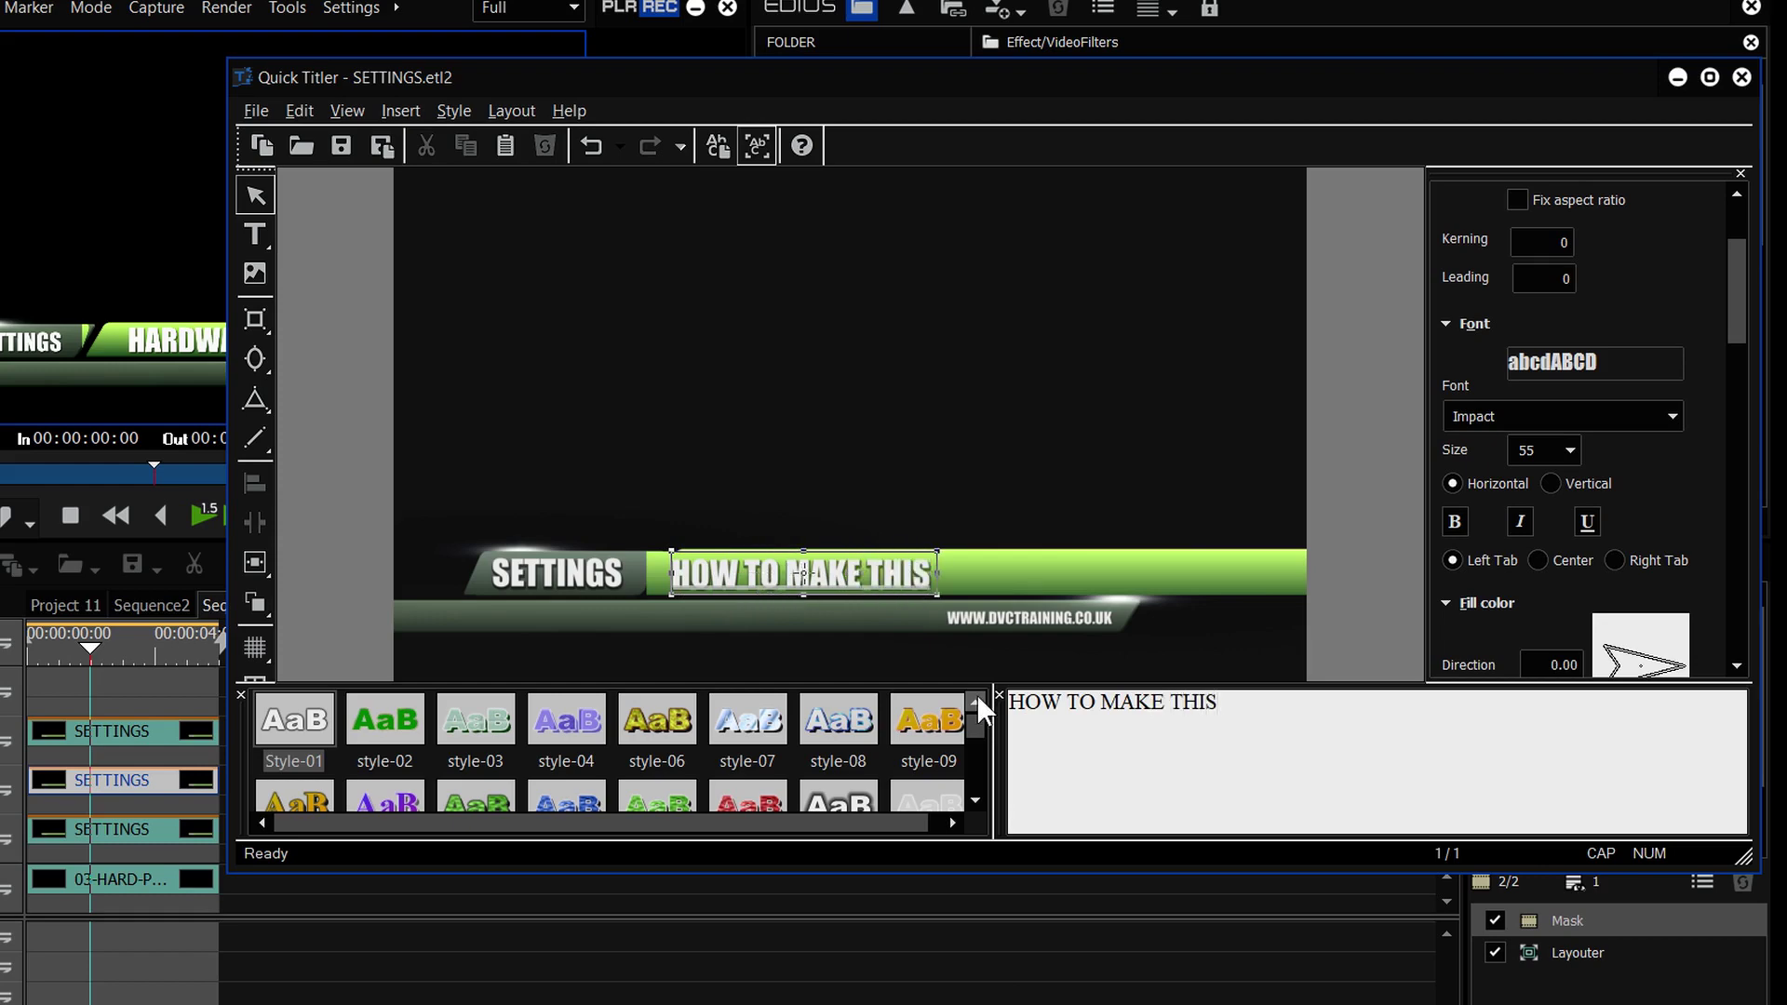
{"action": "type", "text": " TITLE IN QT"}
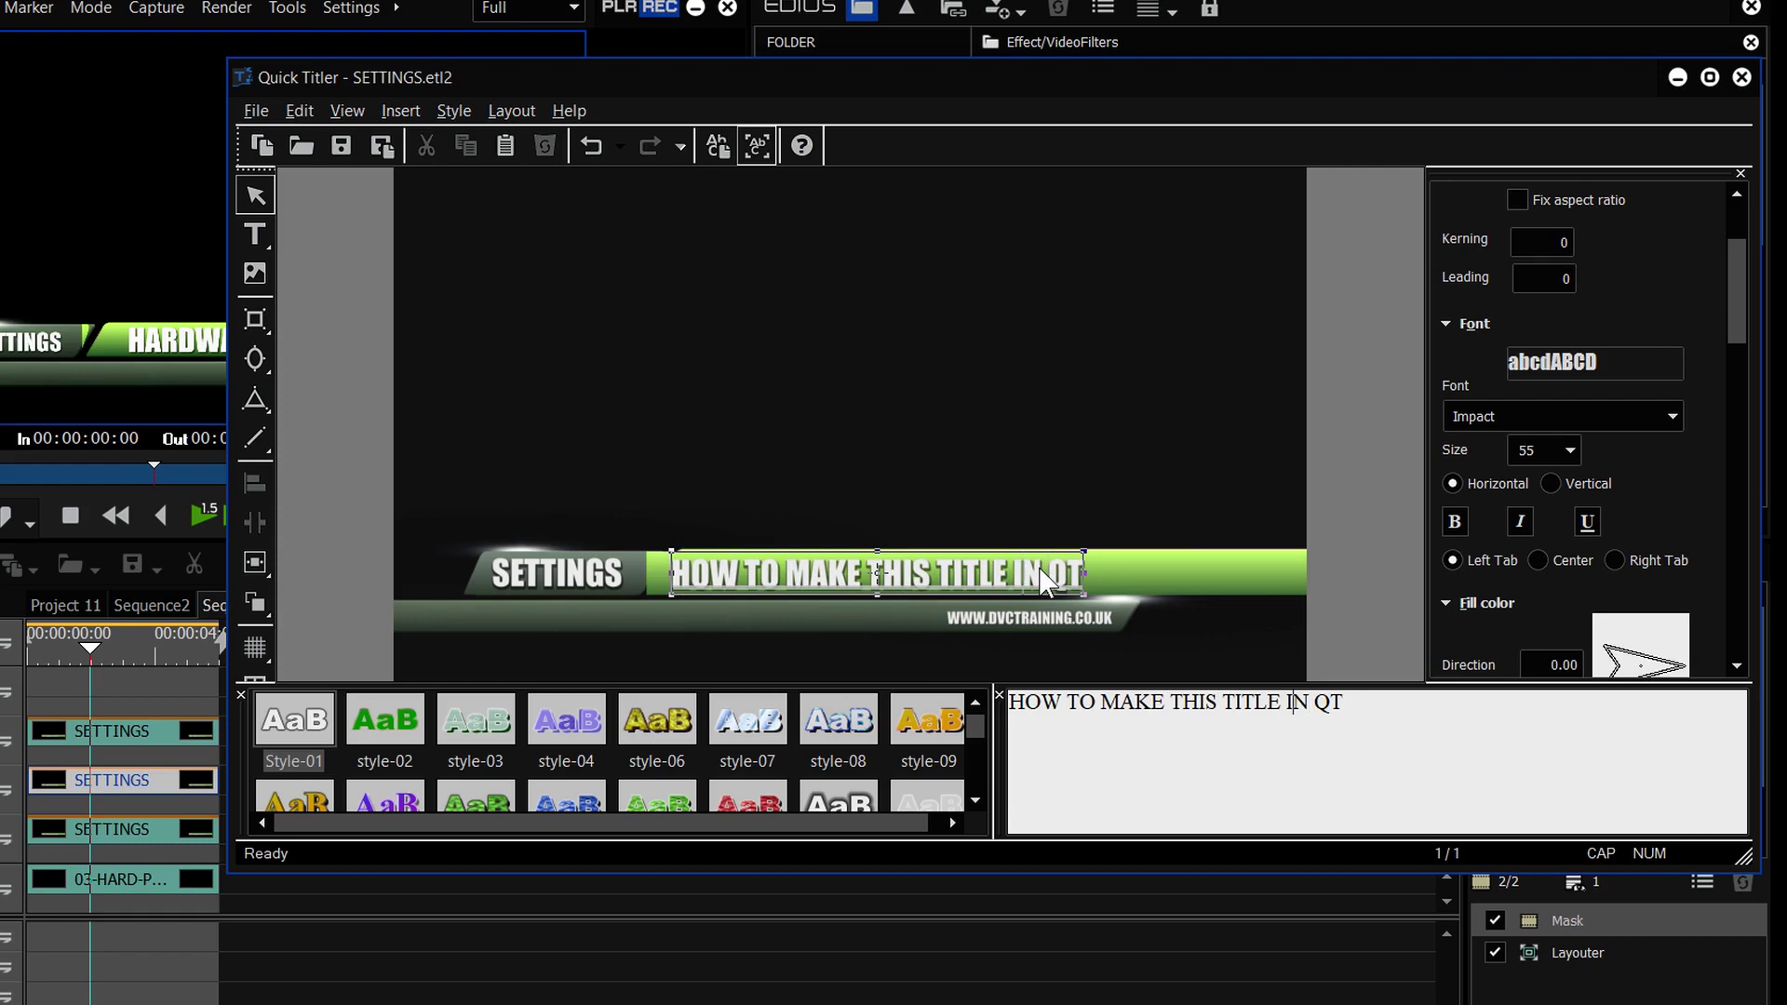
Reduce the font size of only the word IN and shift the title text right to X 646
{"action": "key", "text": "shift+Left"}
{"action": "key", "text": "shift+Left"}
{"action": "left_click", "coordinate": [1570, 451]}
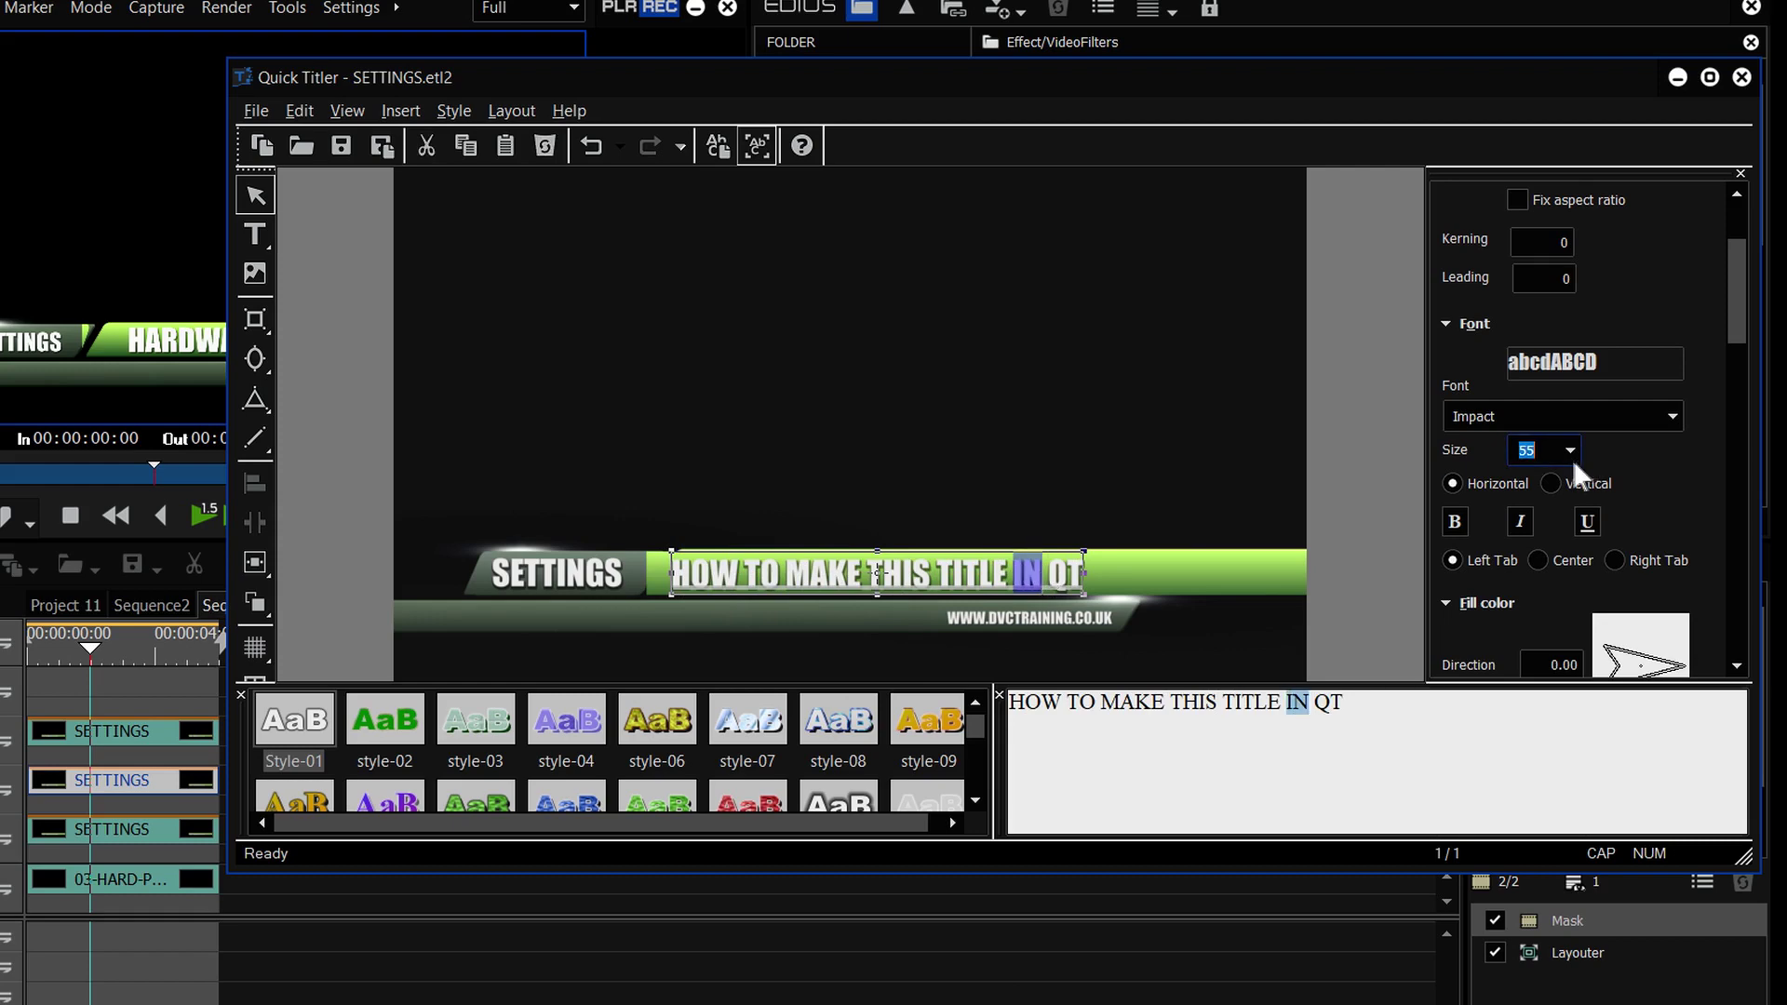
{"action": "left_click", "coordinate": [1531, 521]}
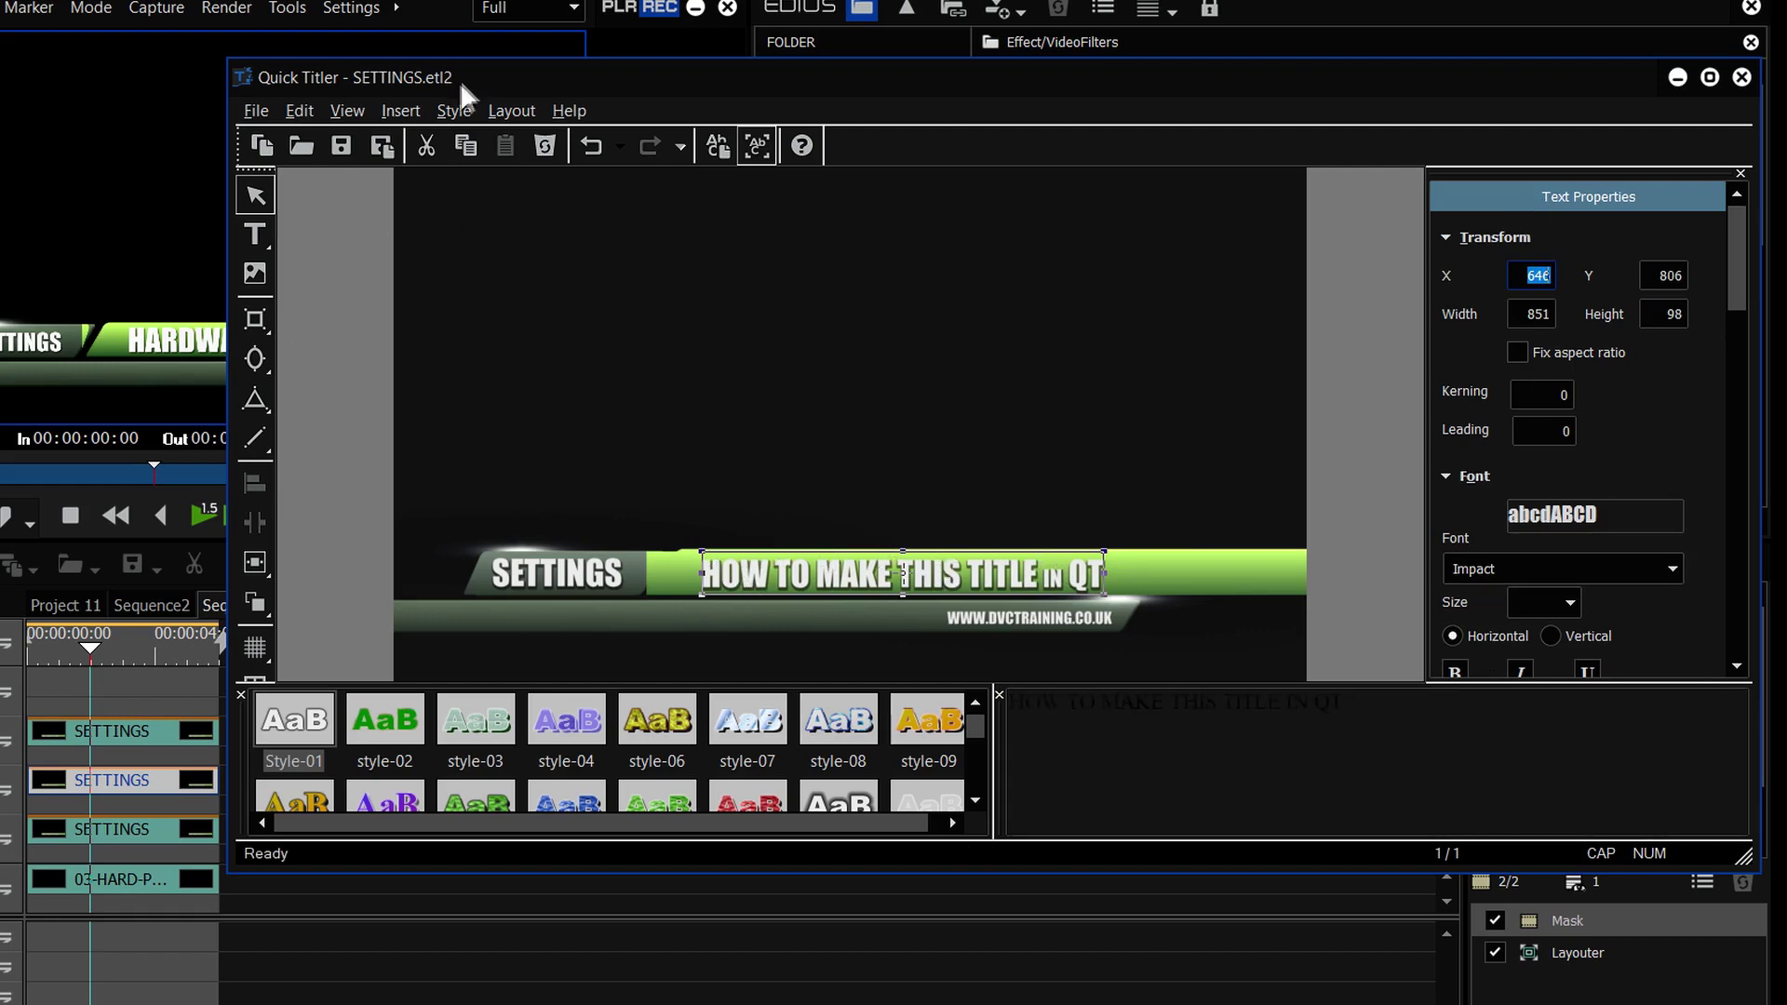
{"action": "left_click", "coordinate": [264, 111]}
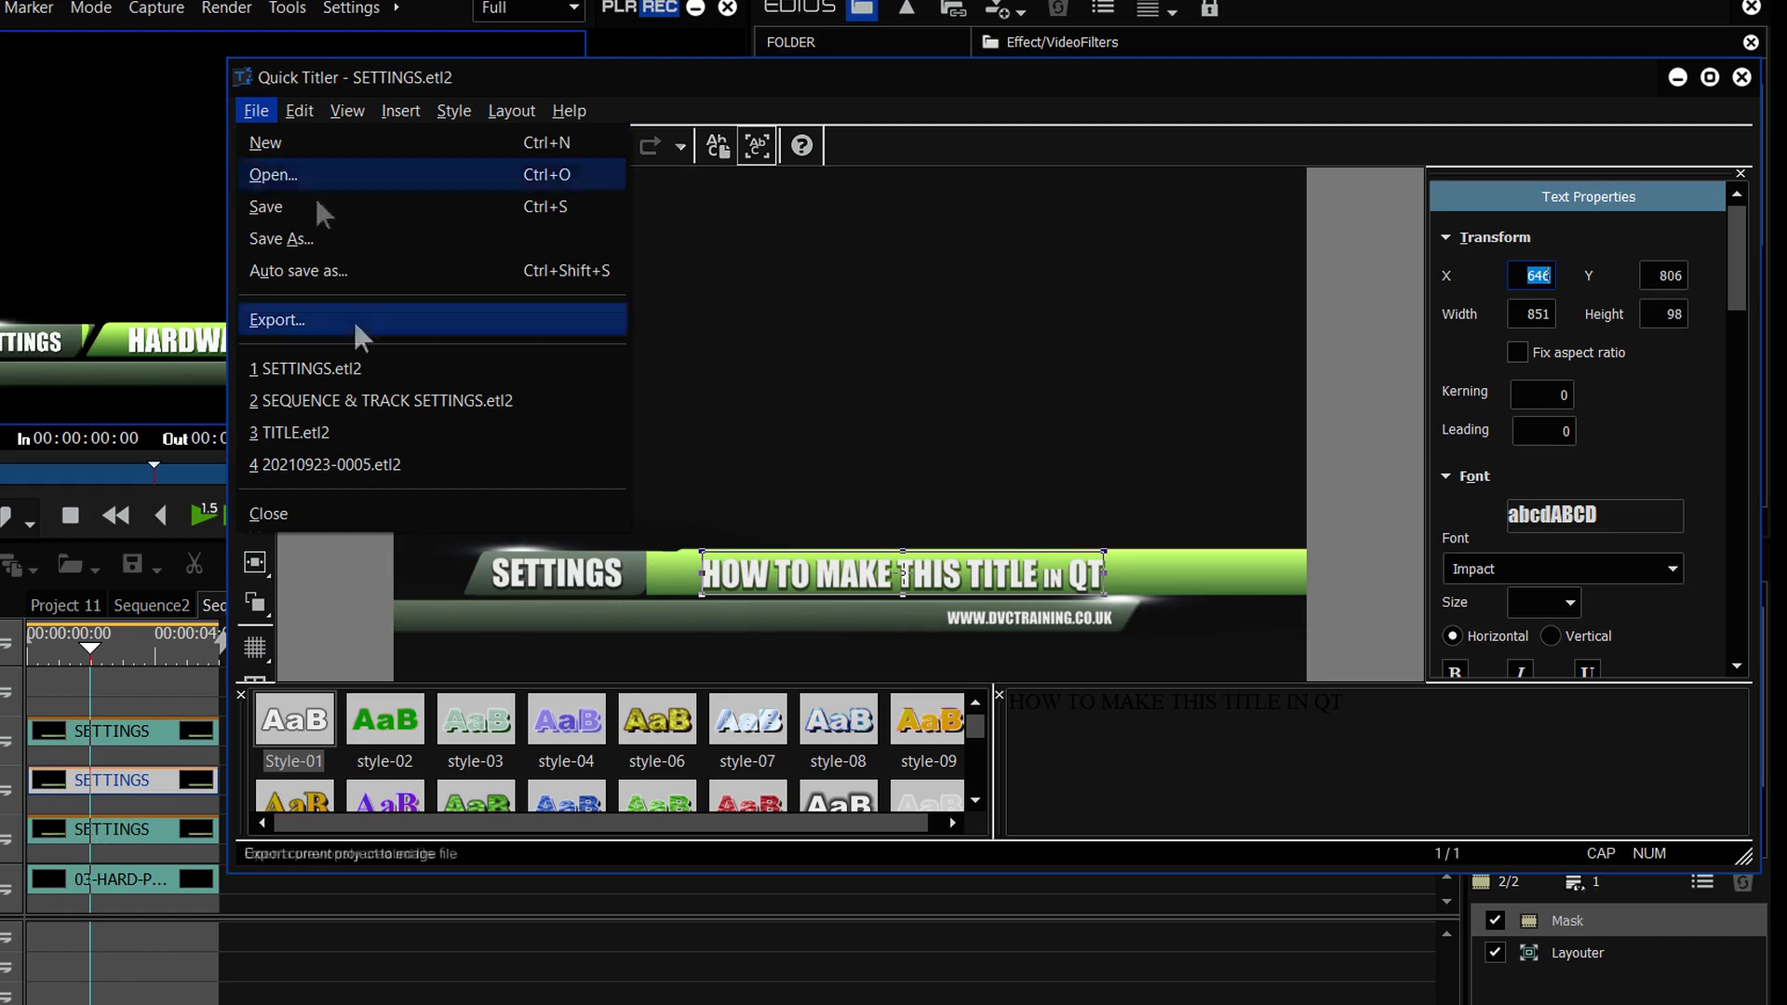
{"action": "left_click", "coordinate": [272, 238]}
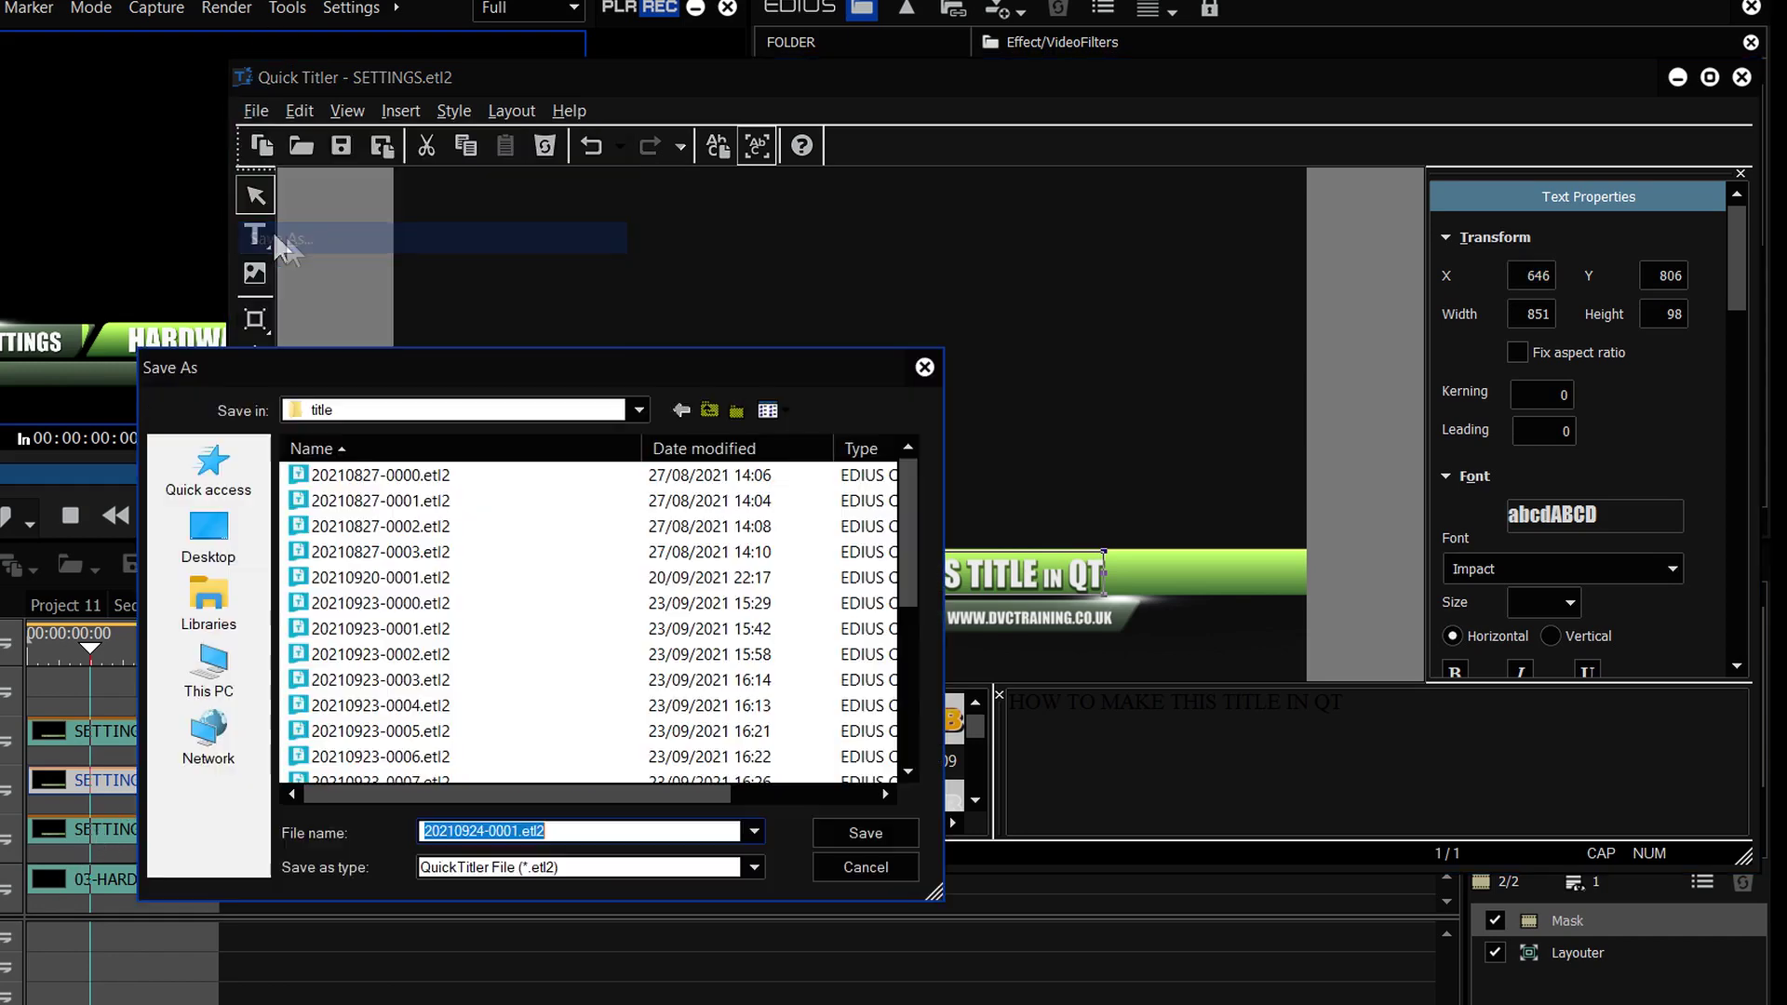
{"action": "left_click_drag", "start_coordinate": [750, 365], "coordinate": [394, 313]}
{"action": "type", "text": "HIW TI NA"}
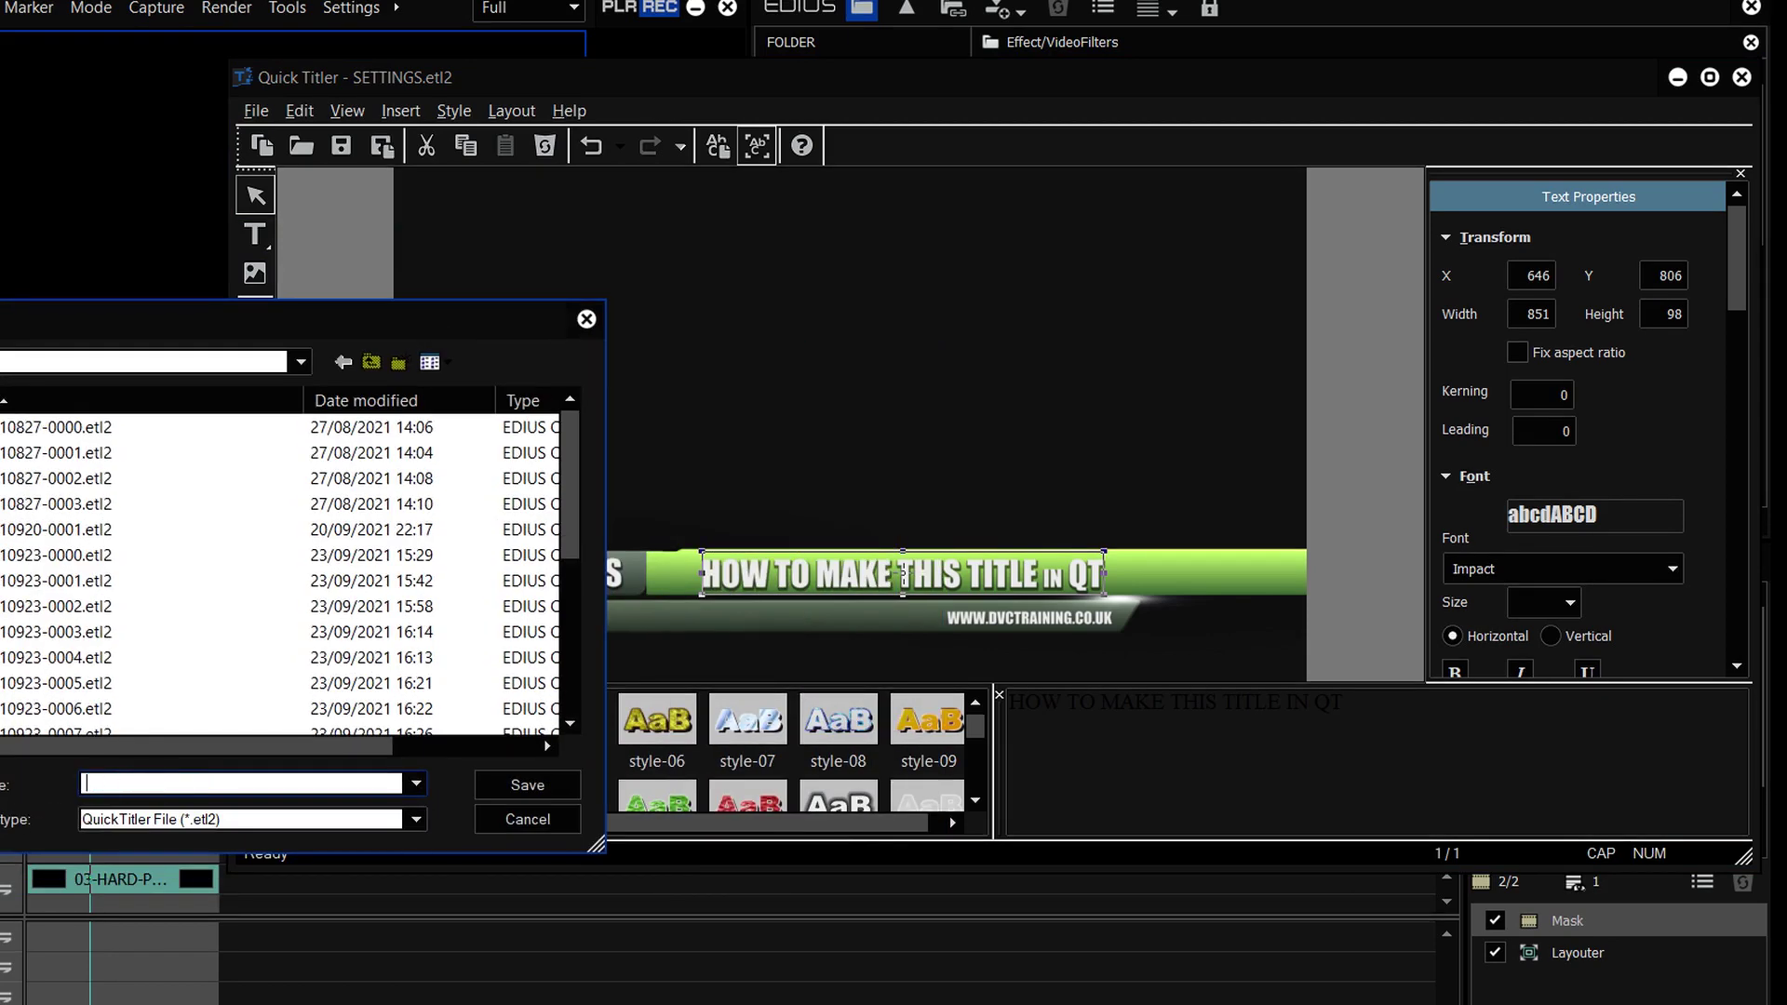
{"action": "left_click", "coordinate": [501, 819]}
Save the edited title under an automatic file name and open the 3 V clip's Mask filter for editing
{"action": "left_click", "coordinate": [256, 111]}
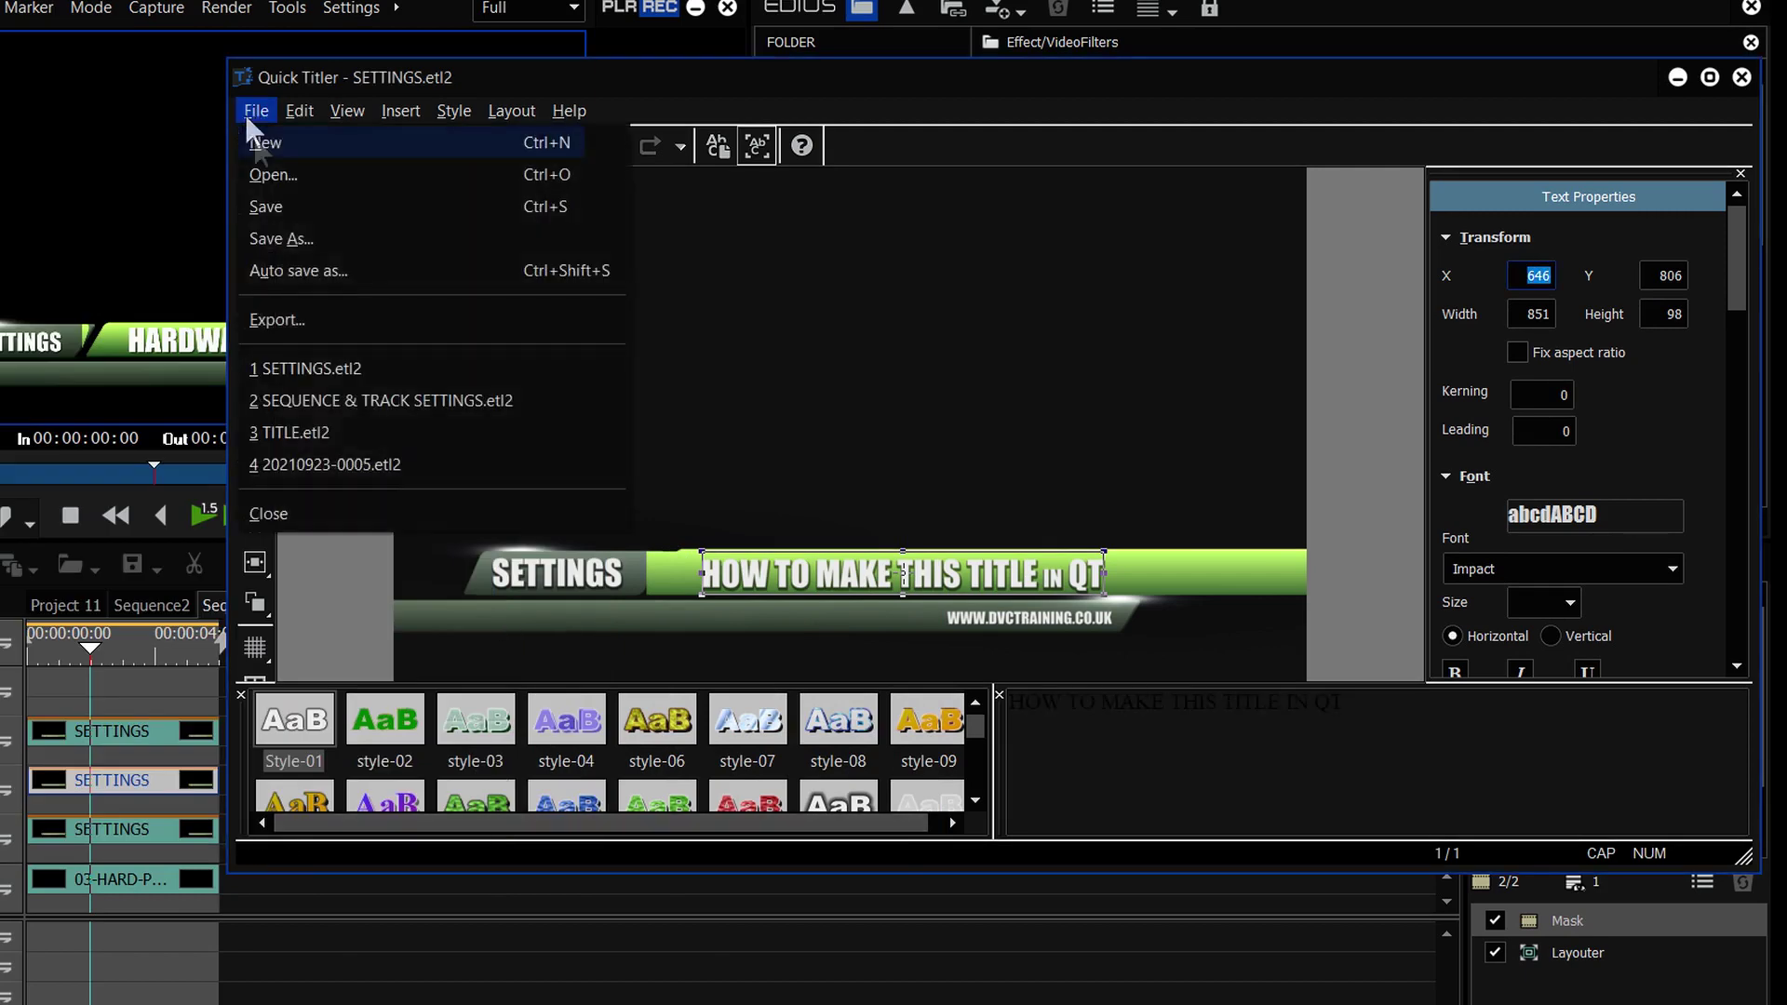
{"action": "left_click", "coordinate": [278, 271]}
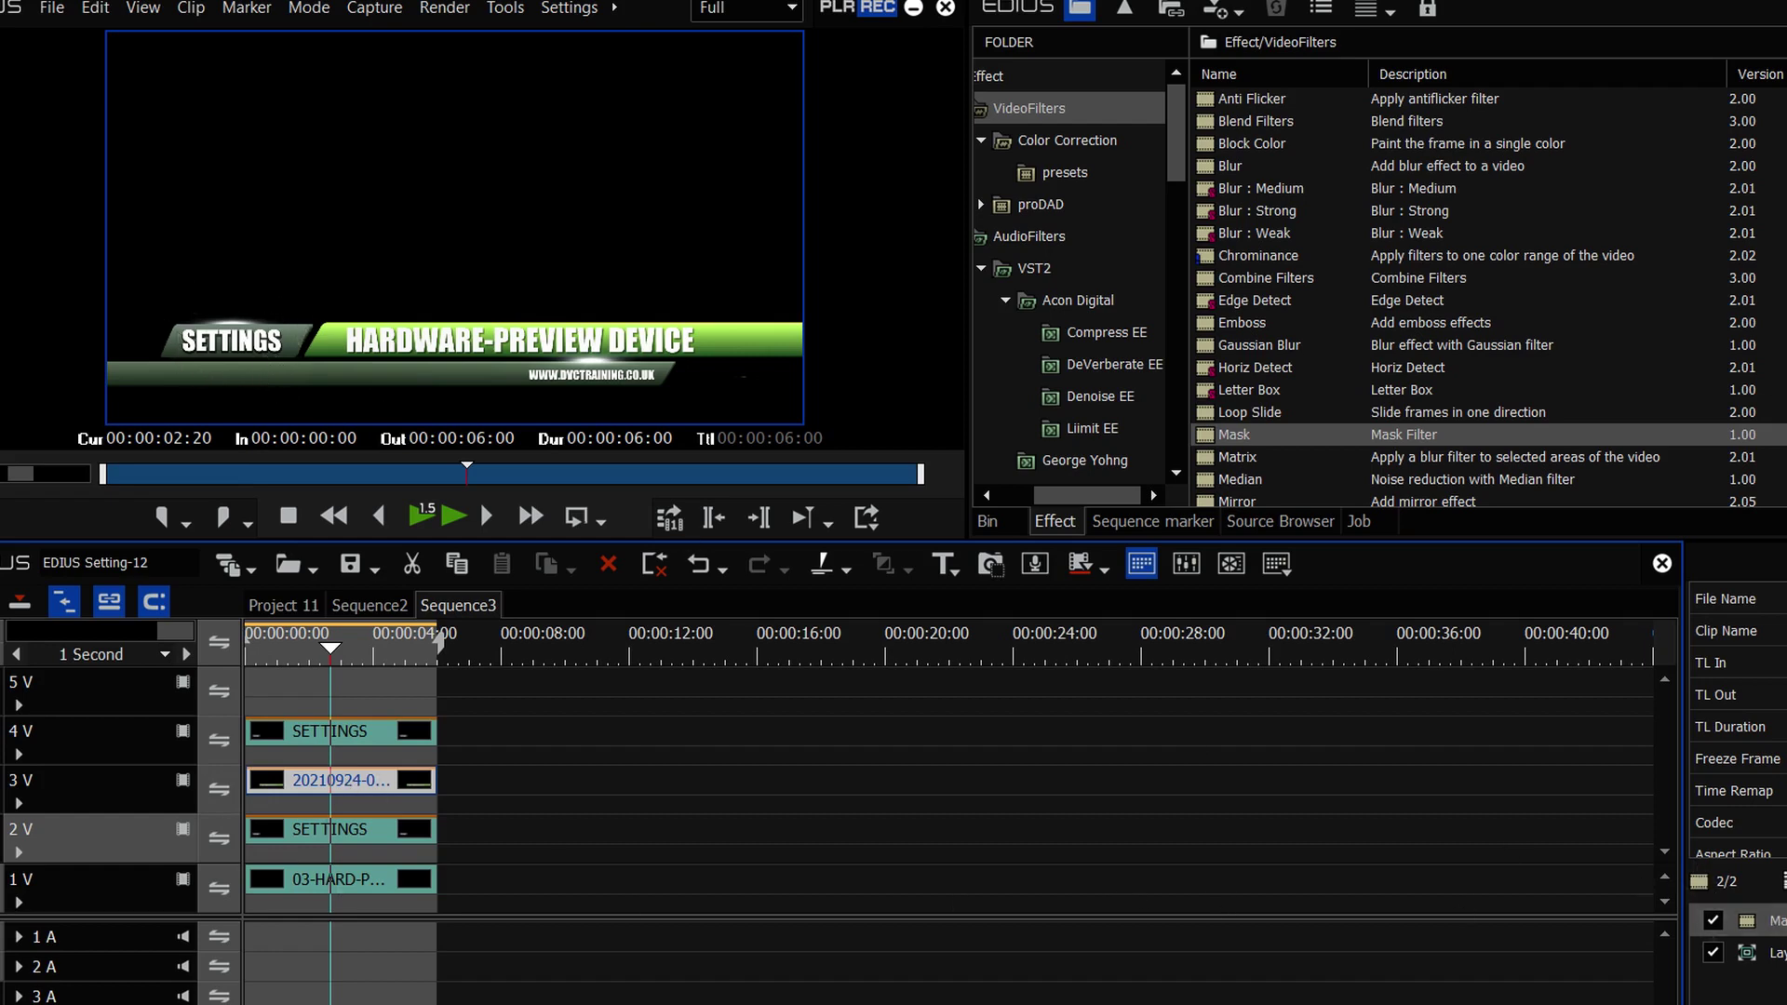
{"action": "double_click", "coordinate": [1777, 921]}
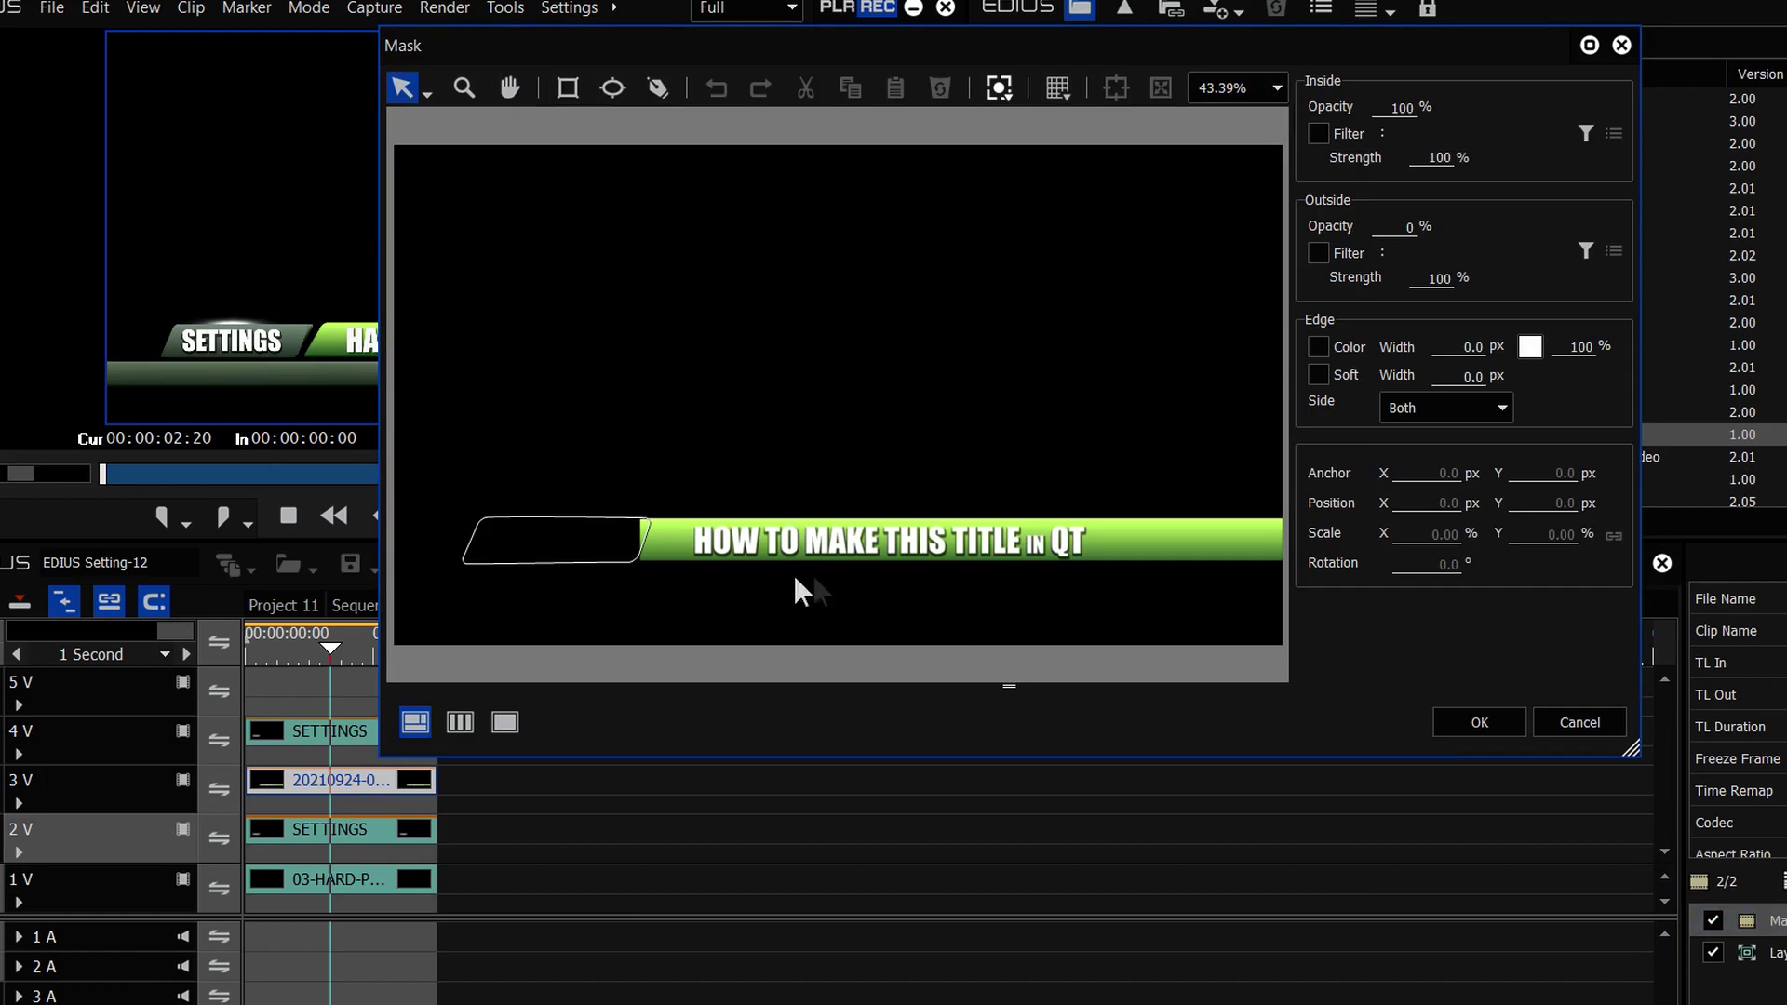
Try to enlarge the existing mask shape proportionally across the green bar
{"action": "left_click", "coordinate": [611, 549]}
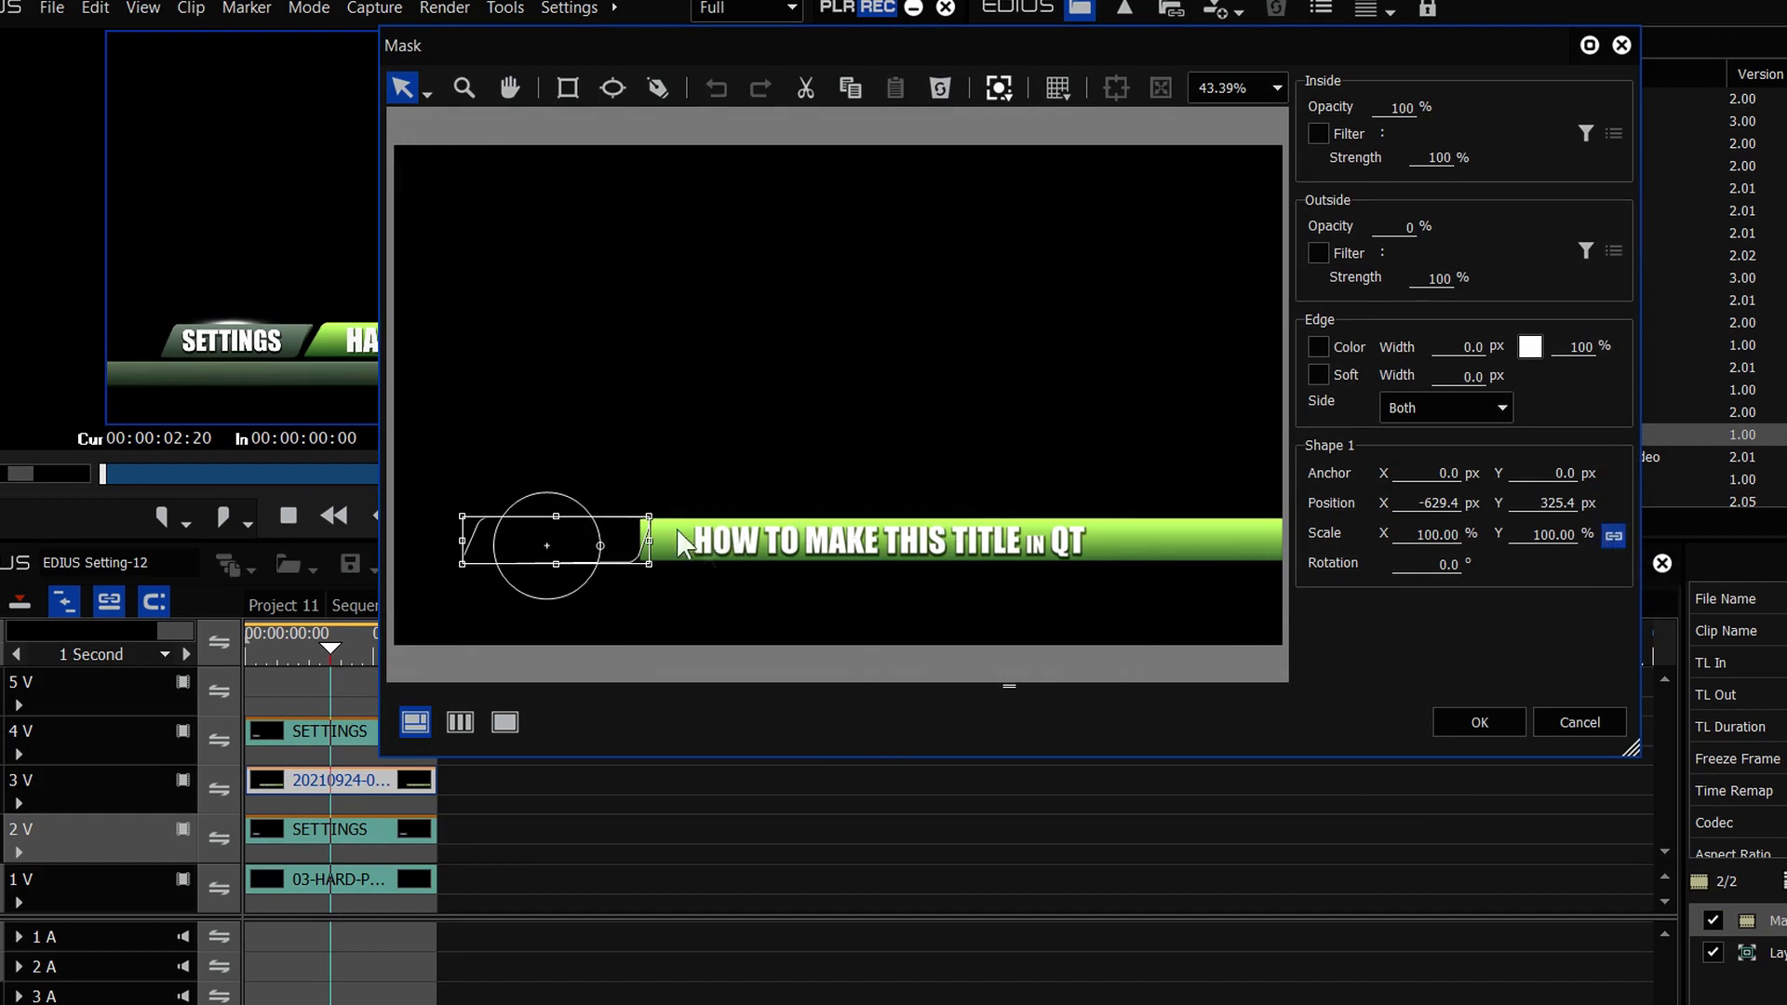
{"action": "left_click_drag", "start_coordinate": [655, 543], "coordinate": [795, 531]}
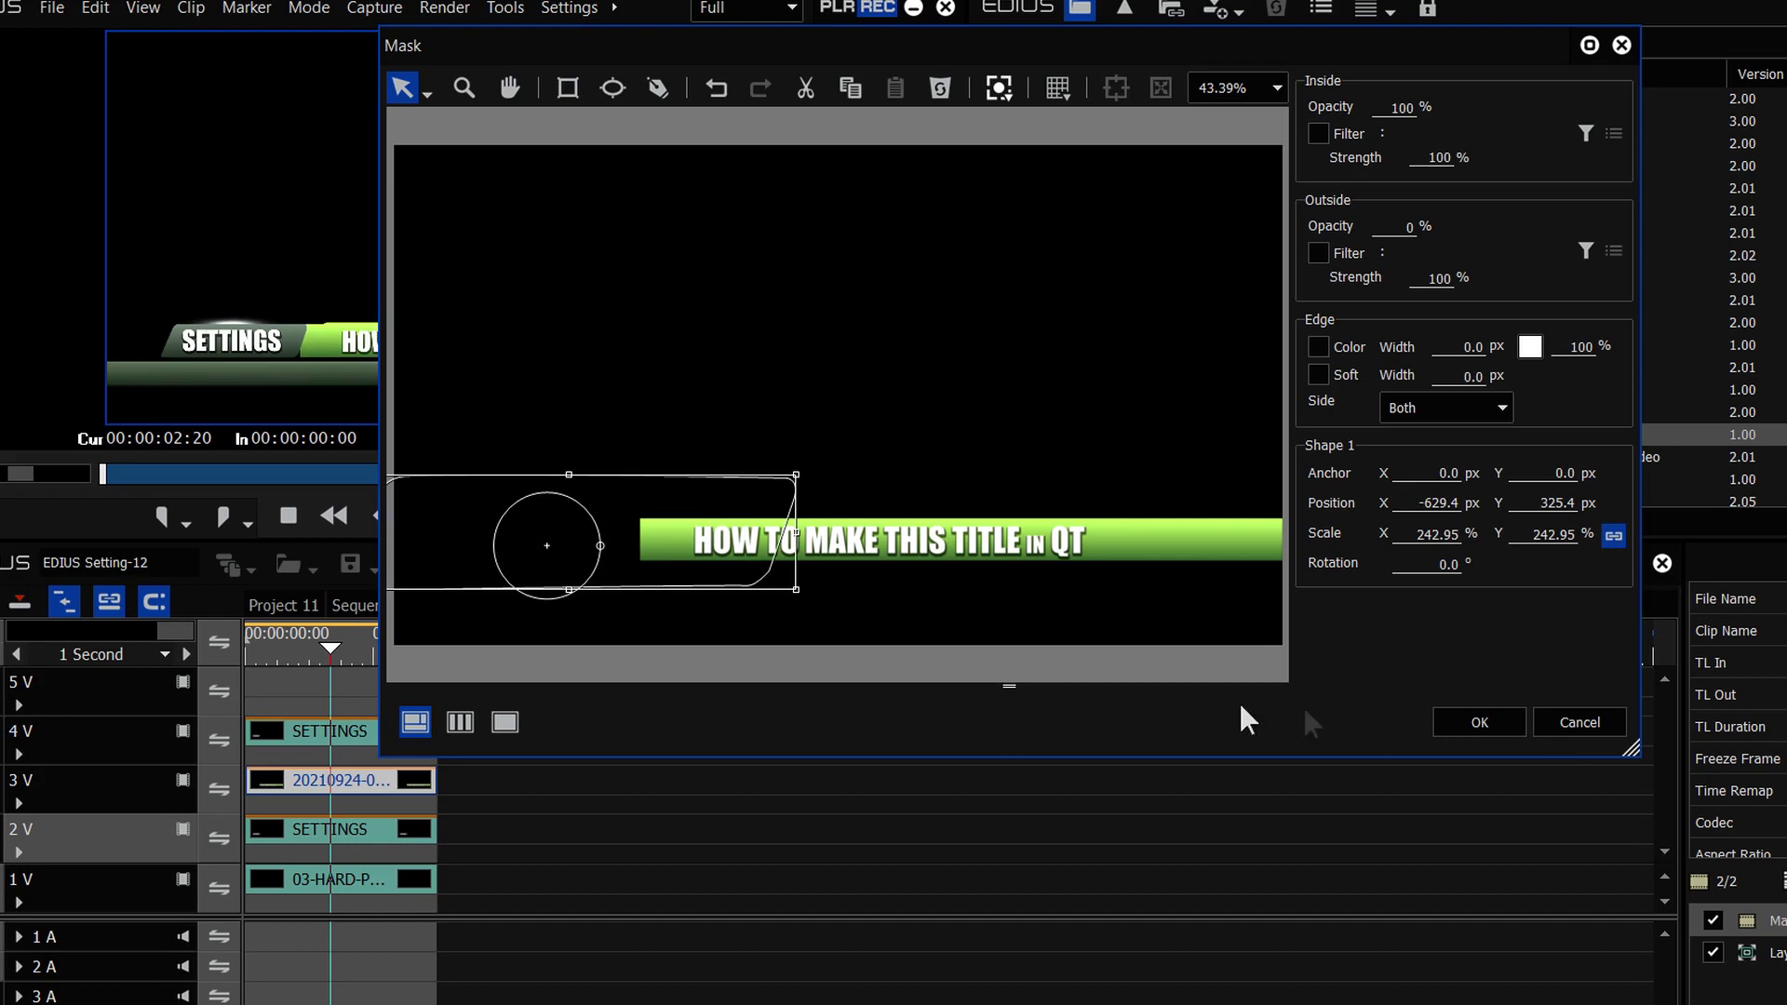
{"action": "key", "text": "ctrl+z"}
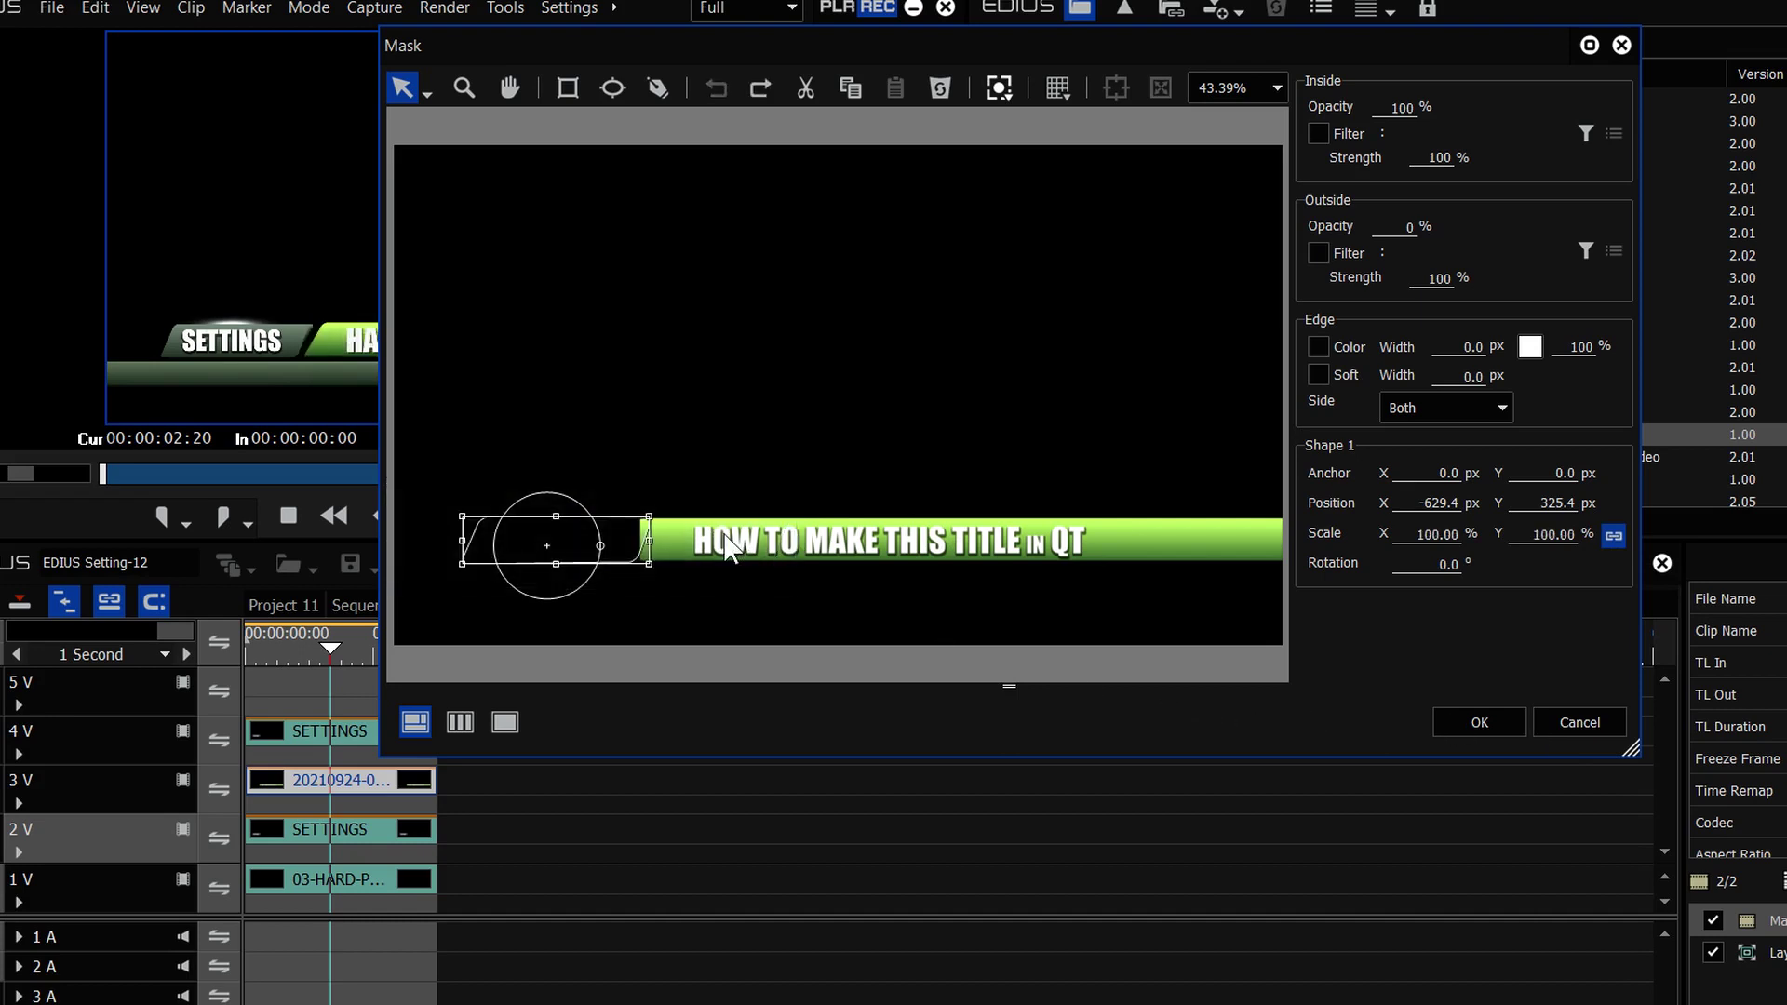
Unlink the mask's scale axes, widen it to about 547% horizontally, and position it over the green title bar
{"action": "left_click", "coordinate": [1617, 540]}
{"action": "left_click_drag", "start_coordinate": [650, 540], "coordinate": [1111, 566]}
{"action": "left_click_drag", "start_coordinate": [855, 543], "coordinate": [1296, 537]}
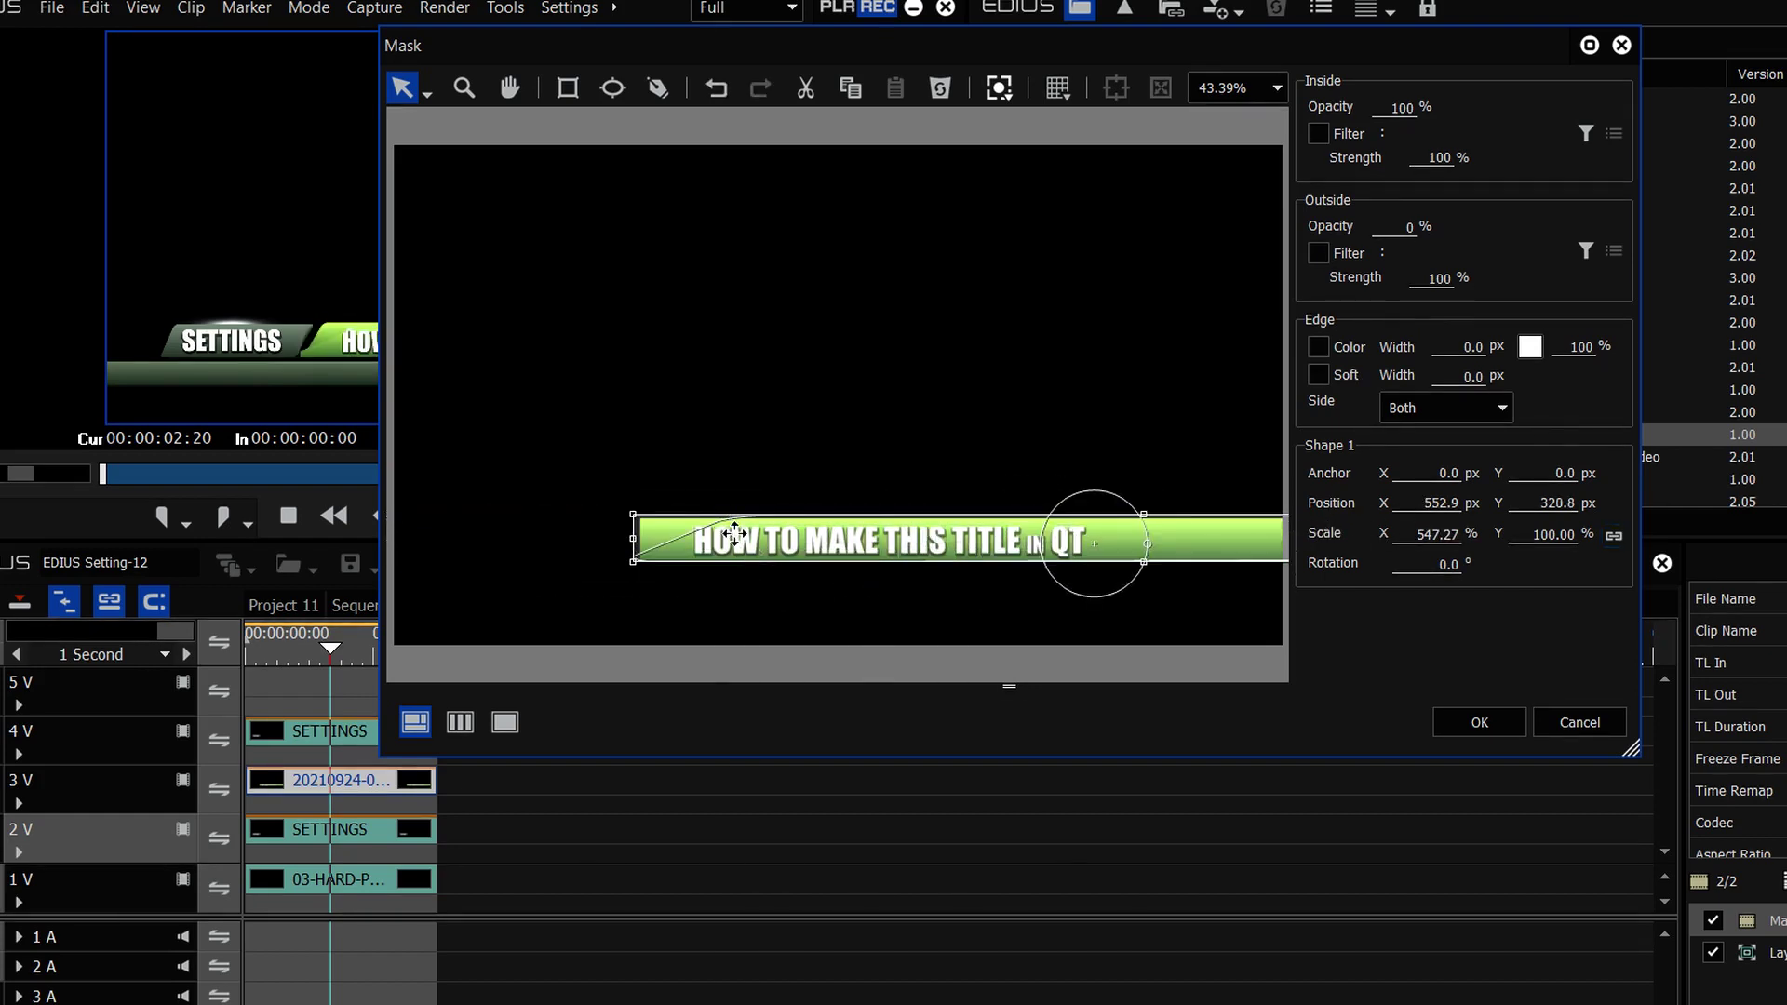
Edit the mask shape by pulling its upper-left curve vertex back along the top edge toward the green bar's left end
{"action": "left_click", "coordinate": [510, 89]}
{"action": "left_click_drag", "start_coordinate": [698, 509], "coordinate": [1054, 533]}
{"action": "left_click", "coordinate": [472, 97]}
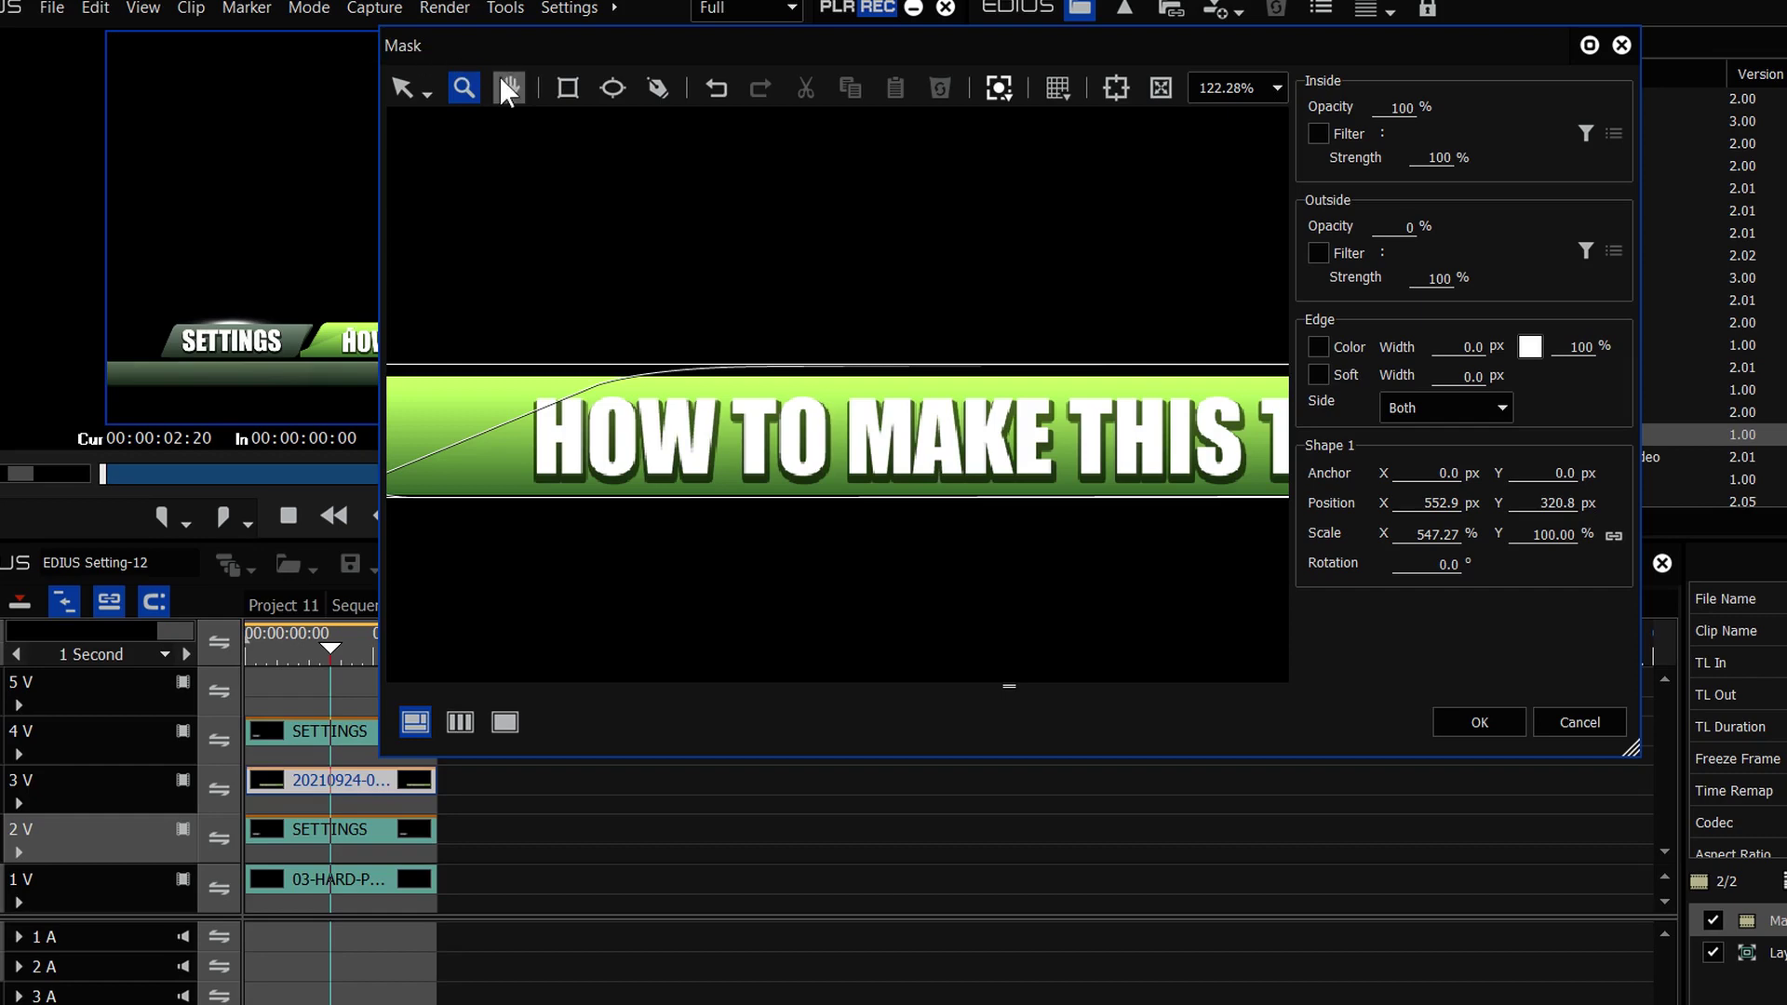
{"action": "left_click", "coordinate": [400, 87]}
{"action": "left_click", "coordinate": [427, 94]}
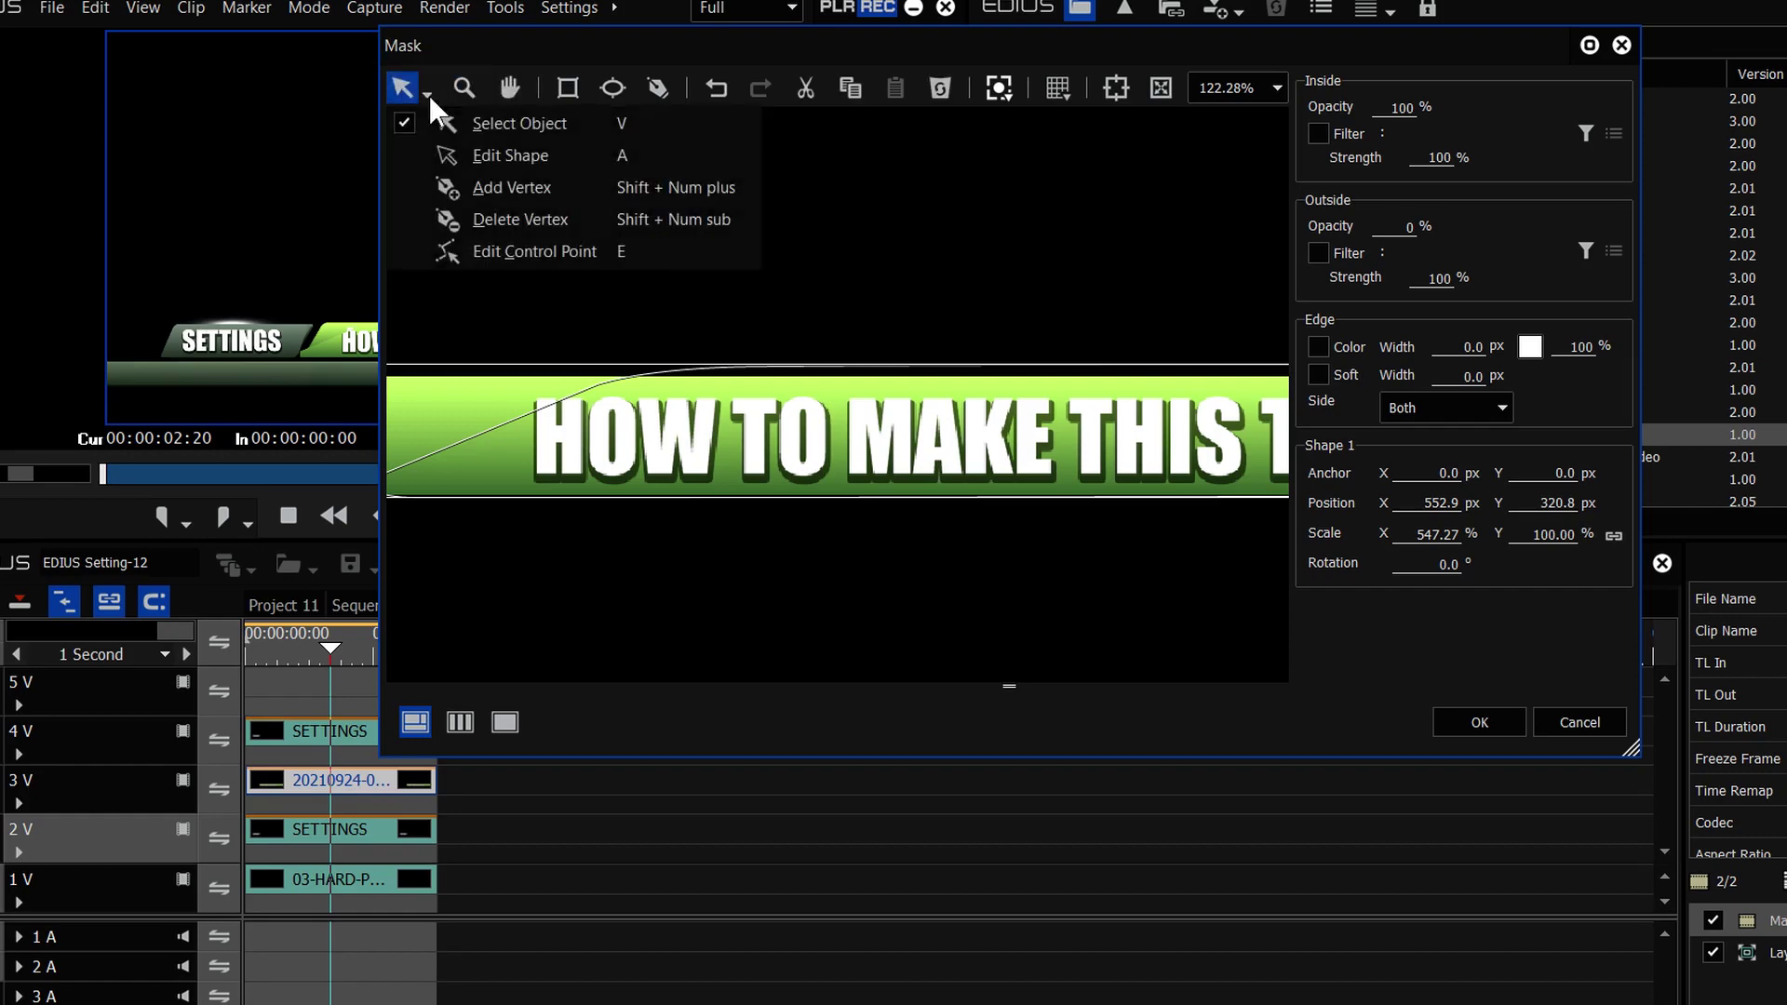
{"action": "left_click", "coordinate": [443, 155]}
{"action": "left_click_drag", "start_coordinate": [759, 365], "coordinate": [496, 377]}
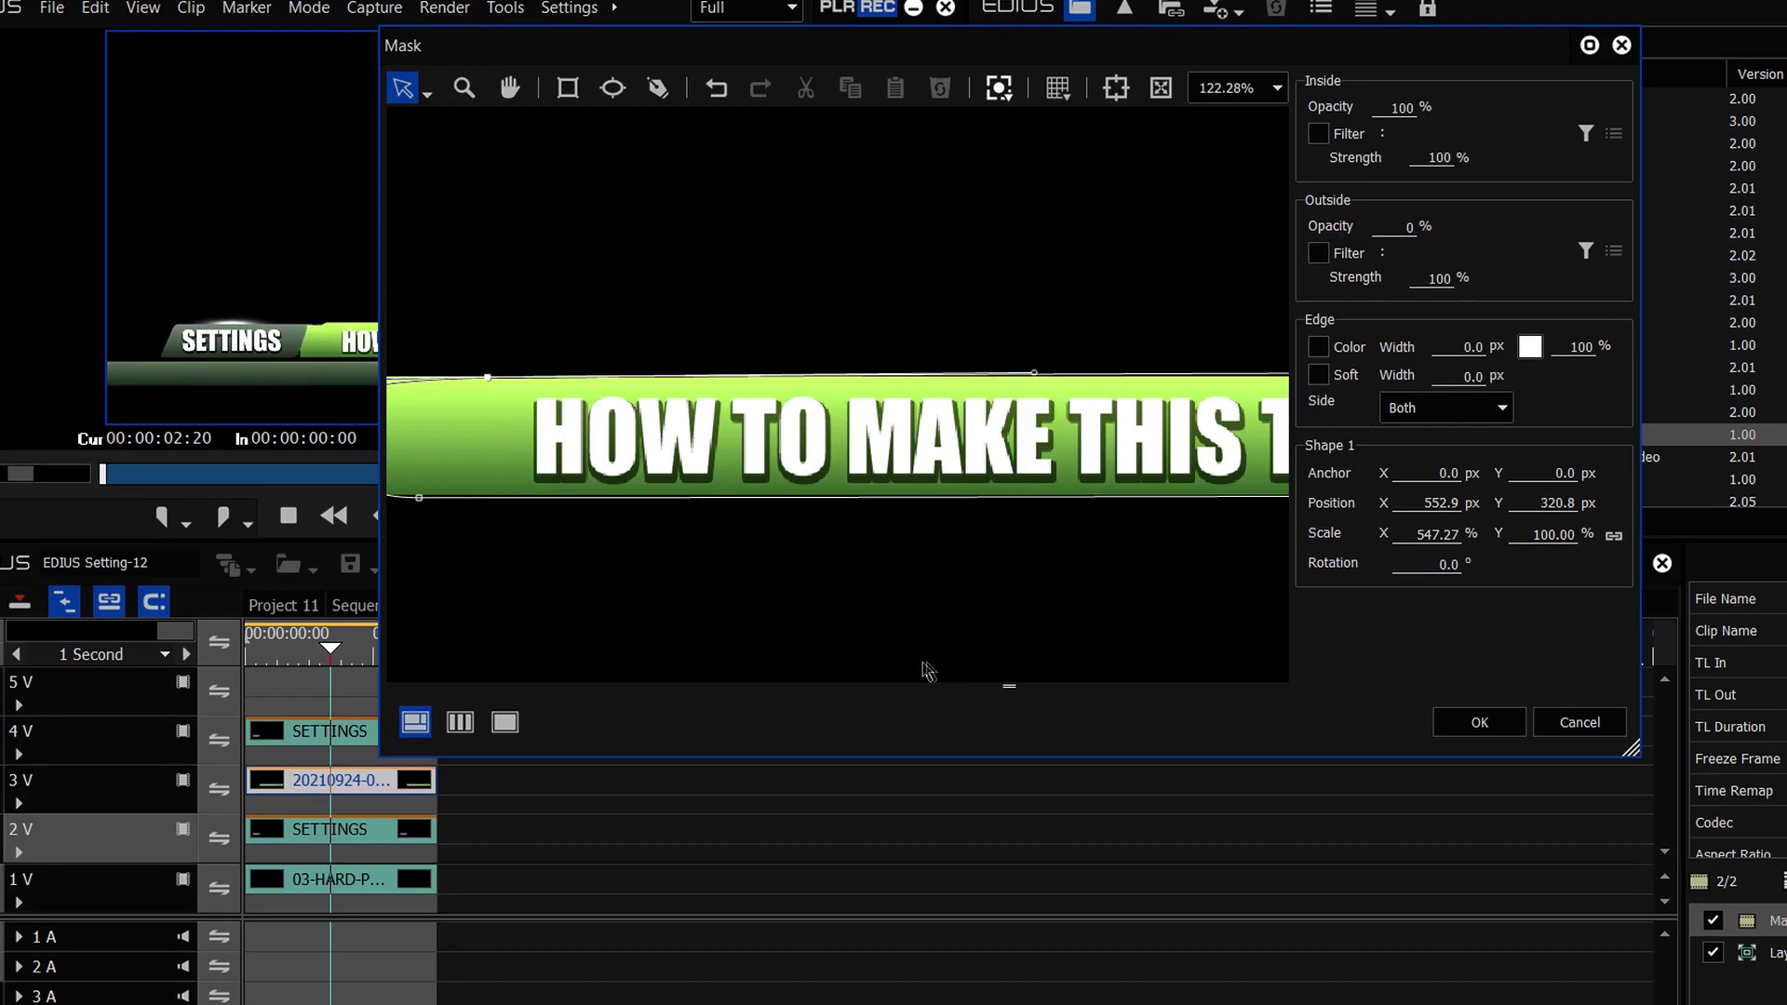
Reshape the mask's left-end vertices and curve handles into a slanted, rounded edge just inside the green bar
{"action": "left_click", "coordinate": [509, 88]}
{"action": "left_click_drag", "start_coordinate": [498, 238], "coordinate": [1030, 284]}
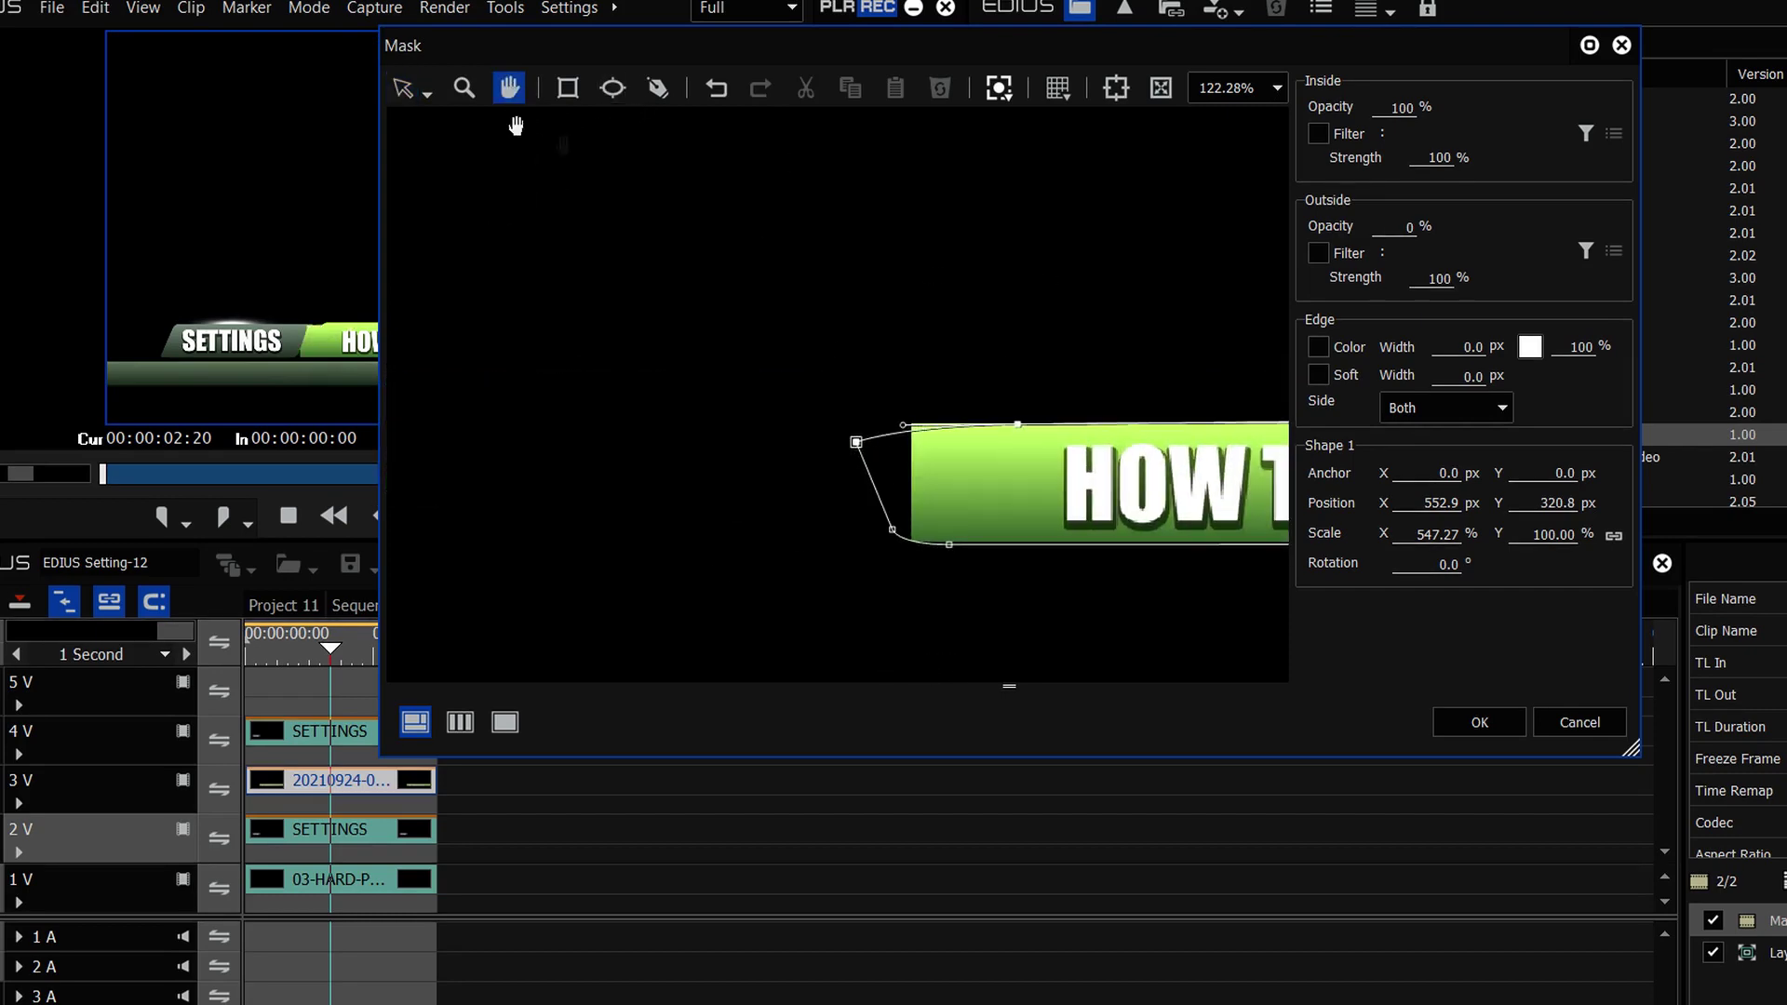
{"action": "left_click", "coordinate": [403, 88]}
{"action": "left_click_drag", "start_coordinate": [856, 440], "coordinate": [937, 432]}
{"action": "left_click_drag", "start_coordinate": [1100, 417], "coordinate": [1046, 421]}
{"action": "left_click_drag", "start_coordinate": [893, 529], "coordinate": [918, 527]}
{"action": "left_click_drag", "start_coordinate": [949, 546], "coordinate": [964, 546]}
{"action": "left_click_drag", "start_coordinate": [1046, 422], "coordinate": [982, 424]}
{"action": "left_click_drag", "start_coordinate": [870, 425], "coordinate": [938, 424]}
{"action": "left_click", "coordinate": [965, 546]}
{"action": "left_click_drag", "start_coordinate": [965, 546], "coordinate": [964, 545]}
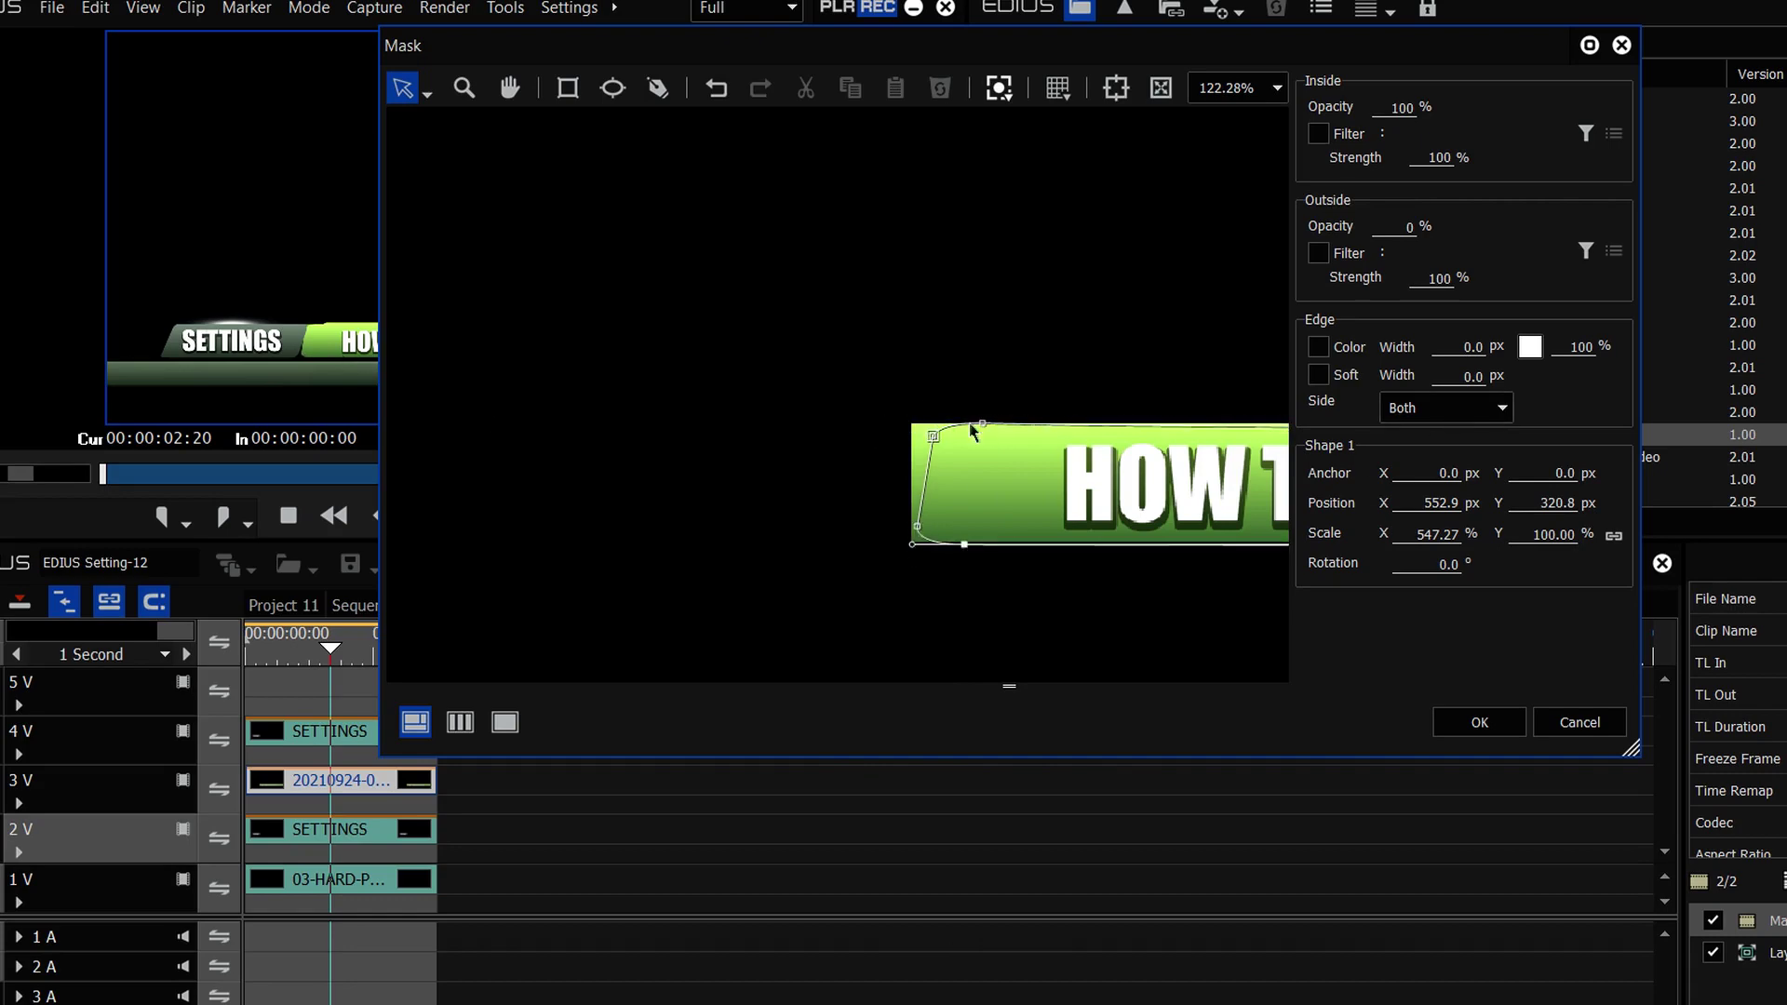
Raise the mask's upper-left vertex, shift the mask to about X 581.1, and refine its lower-left corner
{"action": "left_click_drag", "start_coordinate": [982, 425], "coordinate": [988, 416]}
{"action": "left_click_drag", "start_coordinate": [1440, 505], "coordinate": [1466, 506]}
{"action": "left_click_drag", "start_coordinate": [999, 545], "coordinate": [987, 542]}
{"action": "left_click_drag", "start_coordinate": [953, 526], "coordinate": [941, 524]}
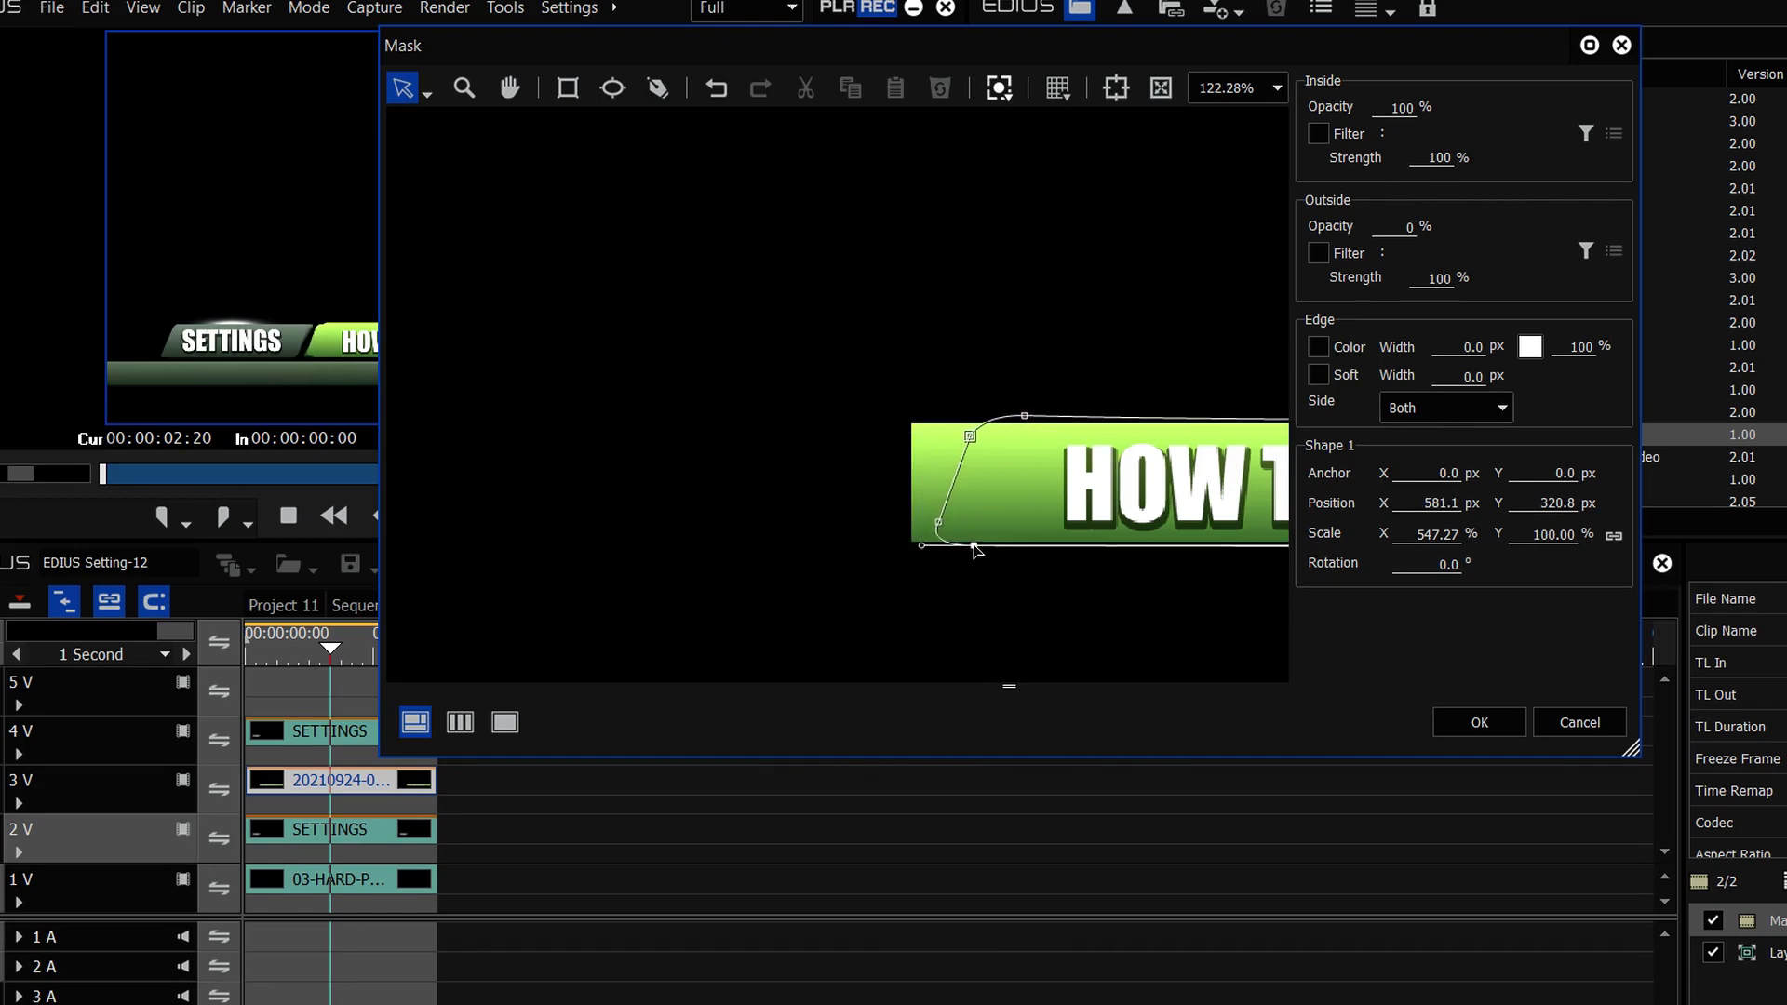
{"action": "left_click", "coordinate": [509, 88]}
{"action": "left_click_drag", "start_coordinate": [1284, 400], "coordinate": [1117, 367]}
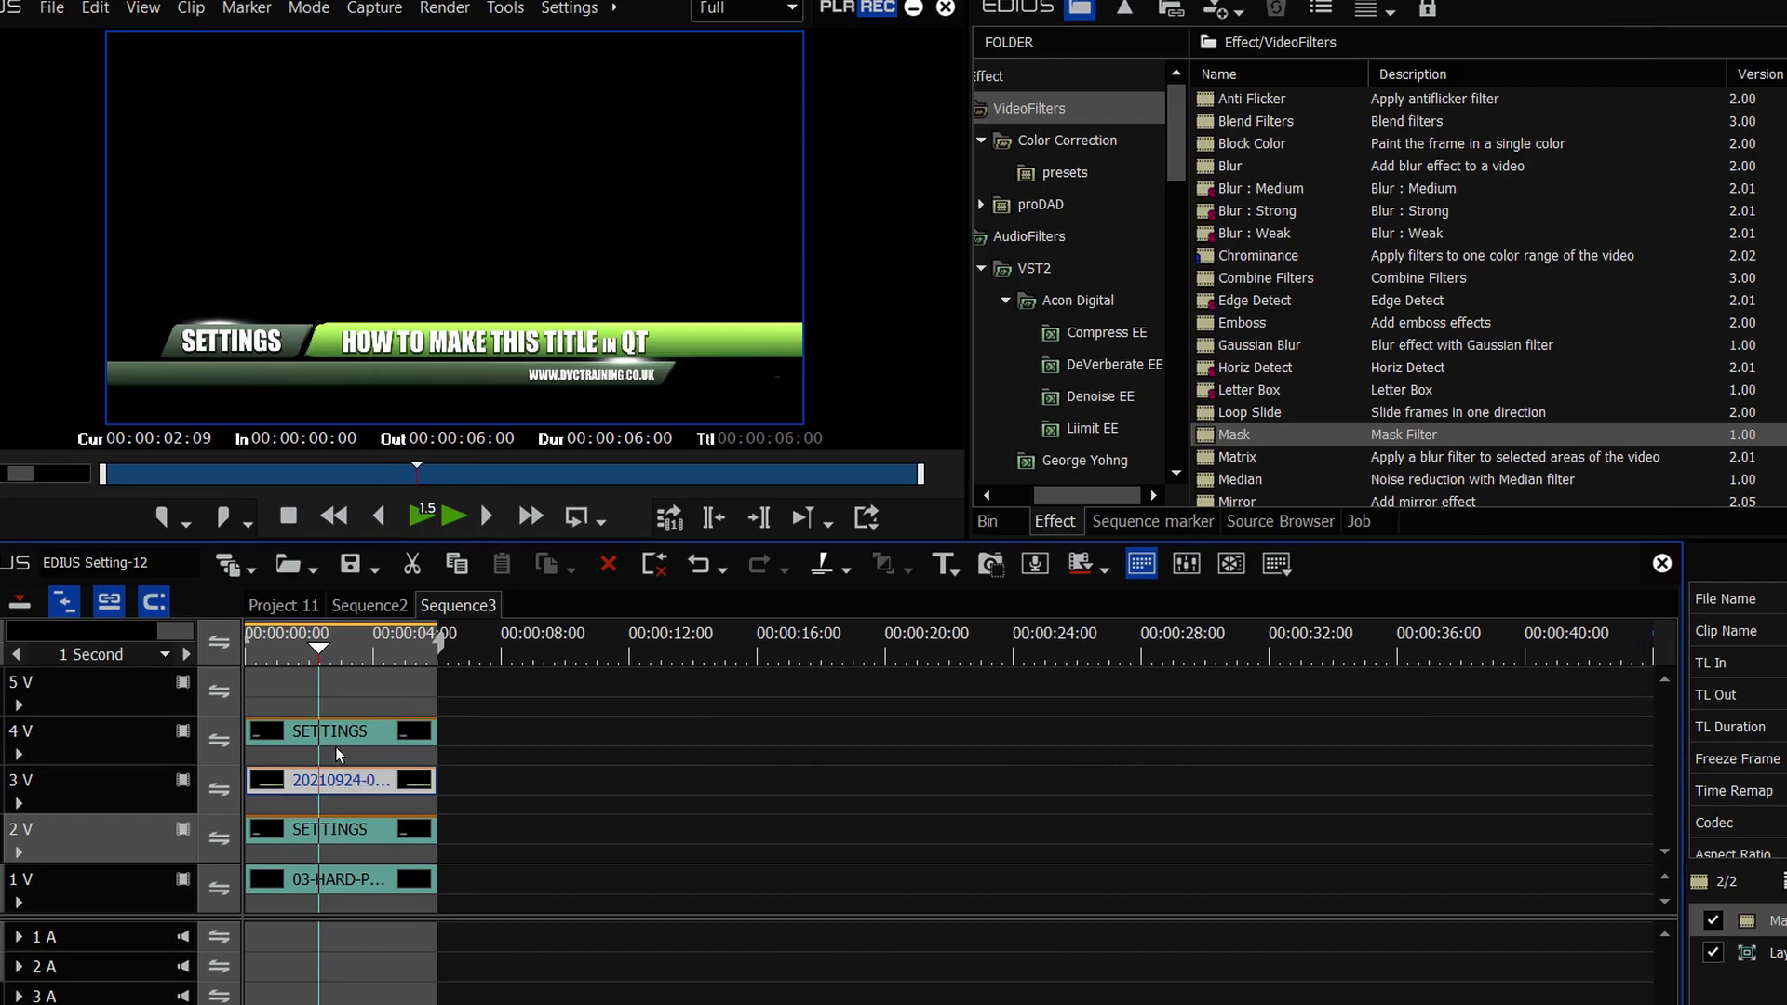
Open the 4 V SETTINGS title in Quick Titler and move and stretch its rectangle over the grey-green lower bar
{"action": "double_click", "coordinate": [387, 733]}
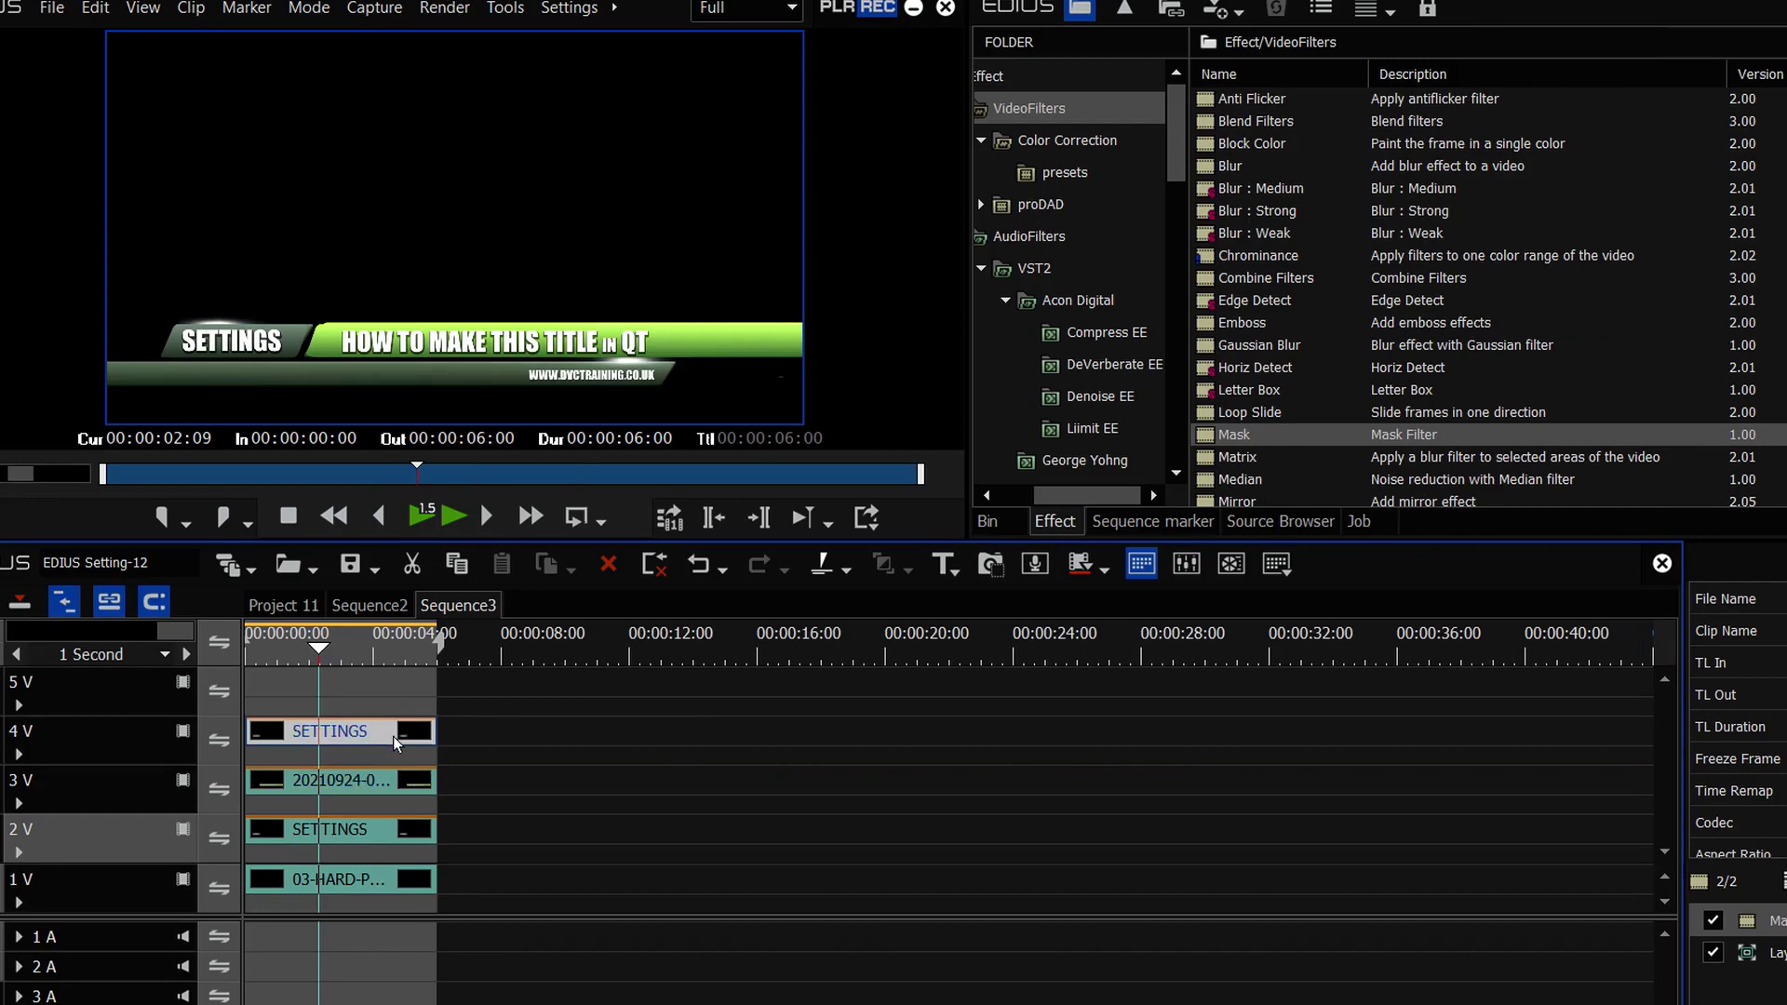
{"action": "left_click_drag", "start_coordinate": [748, 570], "coordinate": [1249, 620]}
{"action": "left_click_drag", "start_coordinate": [853, 626], "coordinate": [800, 633]}
{"action": "left_click_drag", "start_coordinate": [1176, 617], "coordinate": [1195, 618]}
{"action": "left_click", "coordinate": [625, 577]}
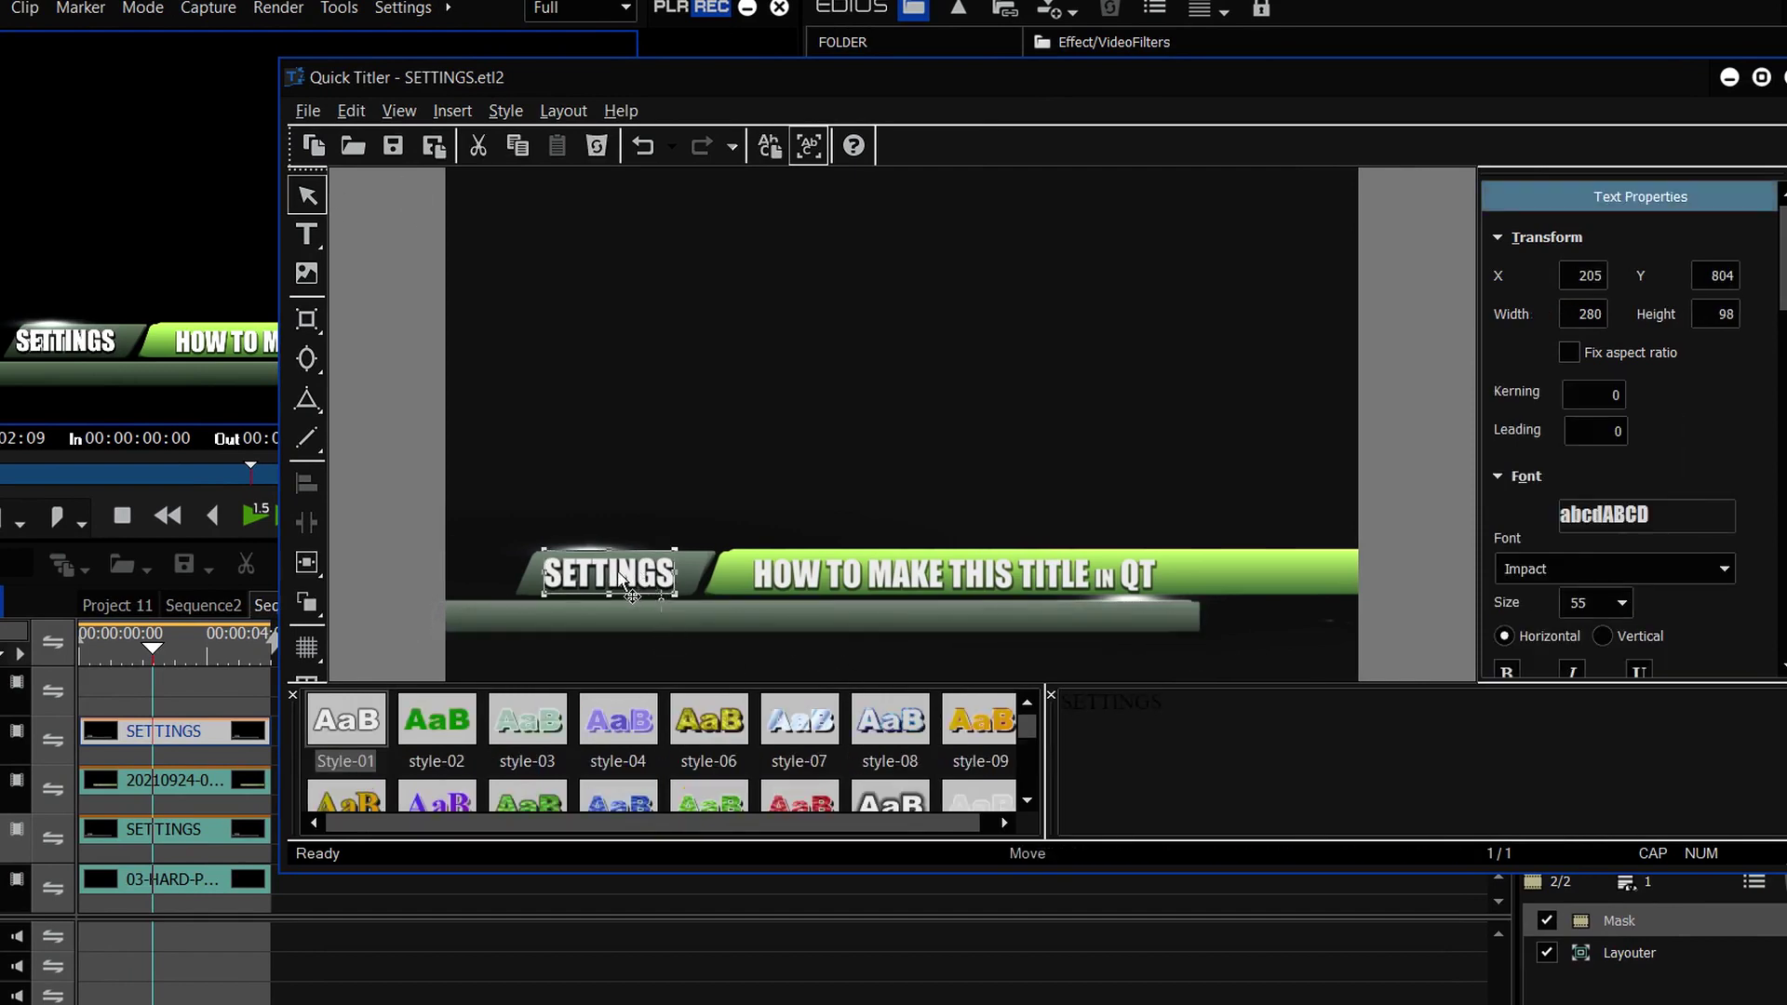
{"action": "left_click_drag", "start_coordinate": [618, 570], "coordinate": [748, 617]}
{"action": "double_click", "coordinate": [752, 617]}
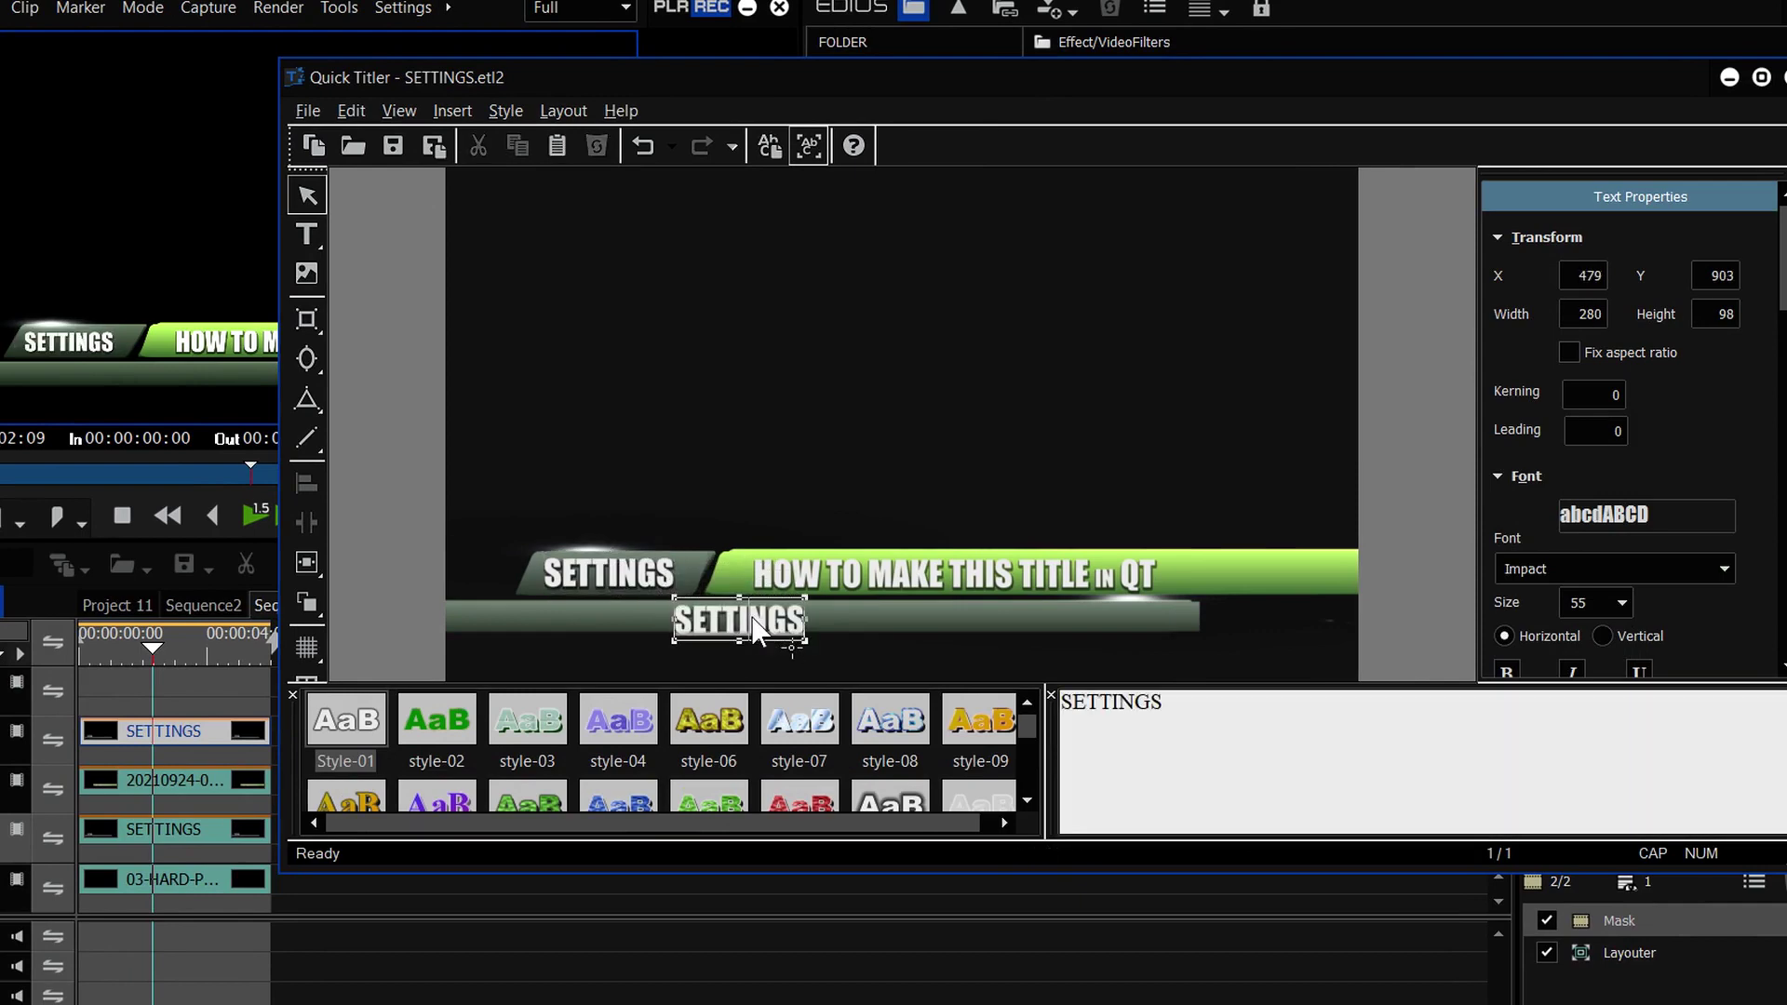
{"action": "key", "text": "ctrl+a"}
{"action": "type", "text": "WWW.DVCT"}
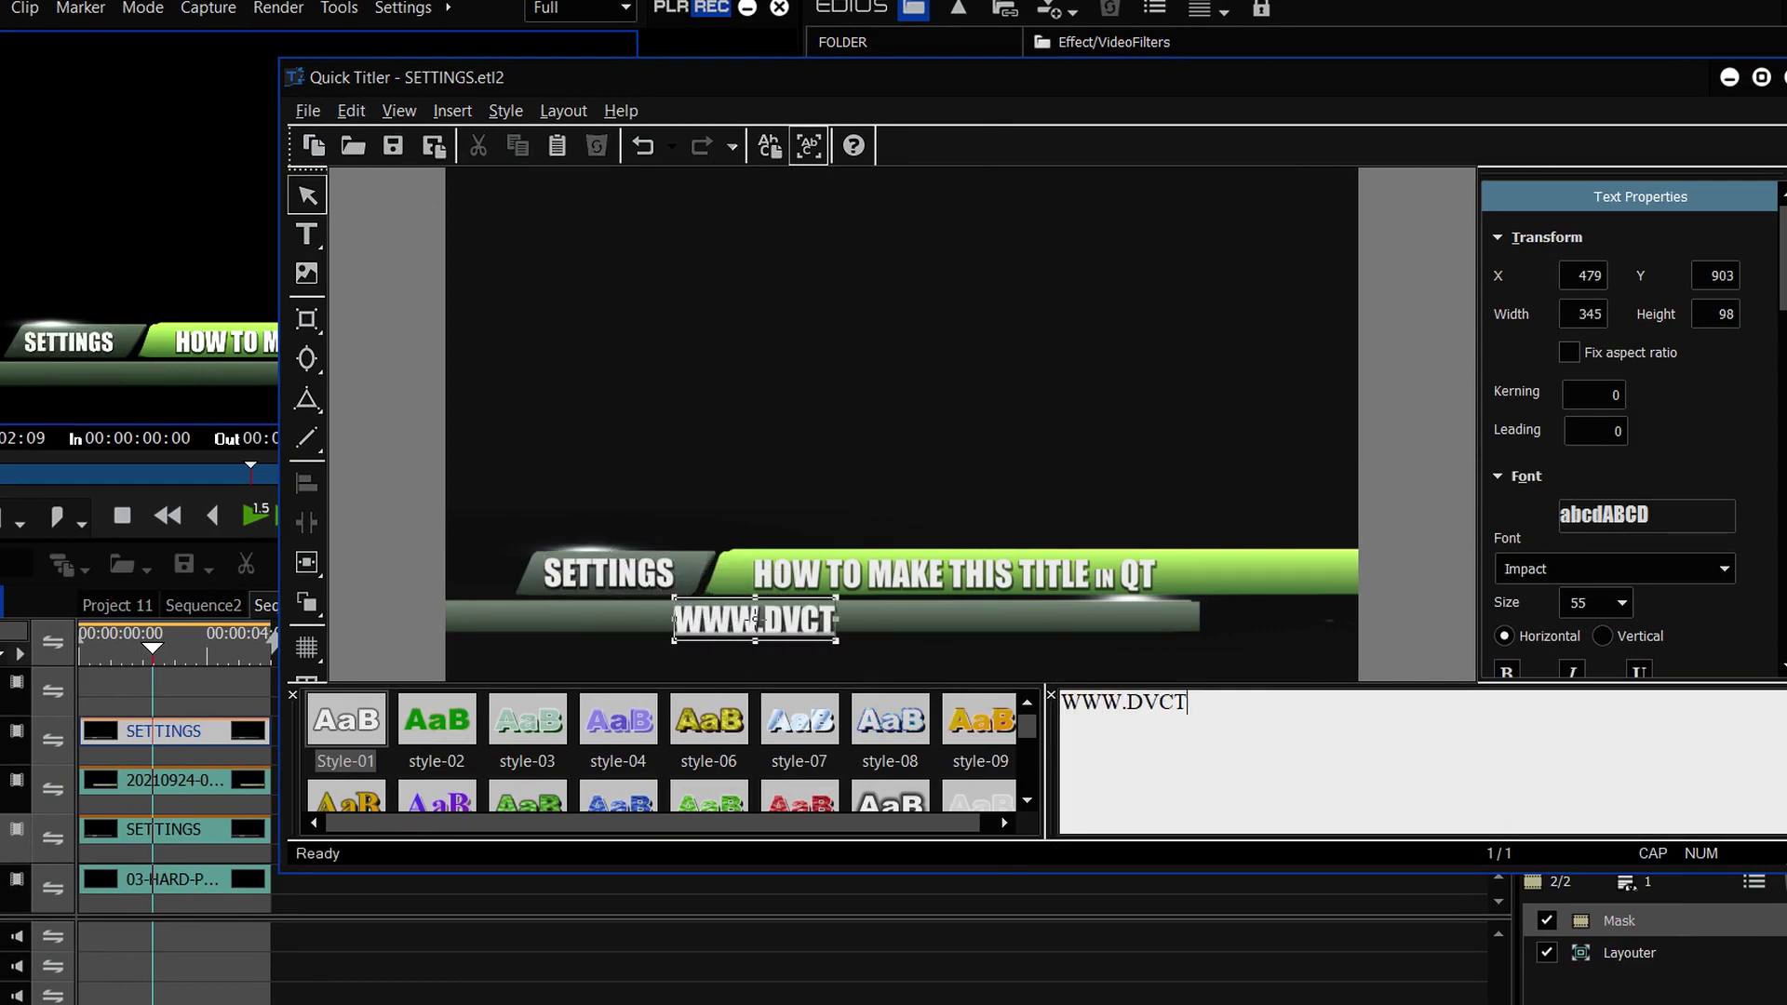
{"action": "type", "text": "RAINING.CO.UK"}
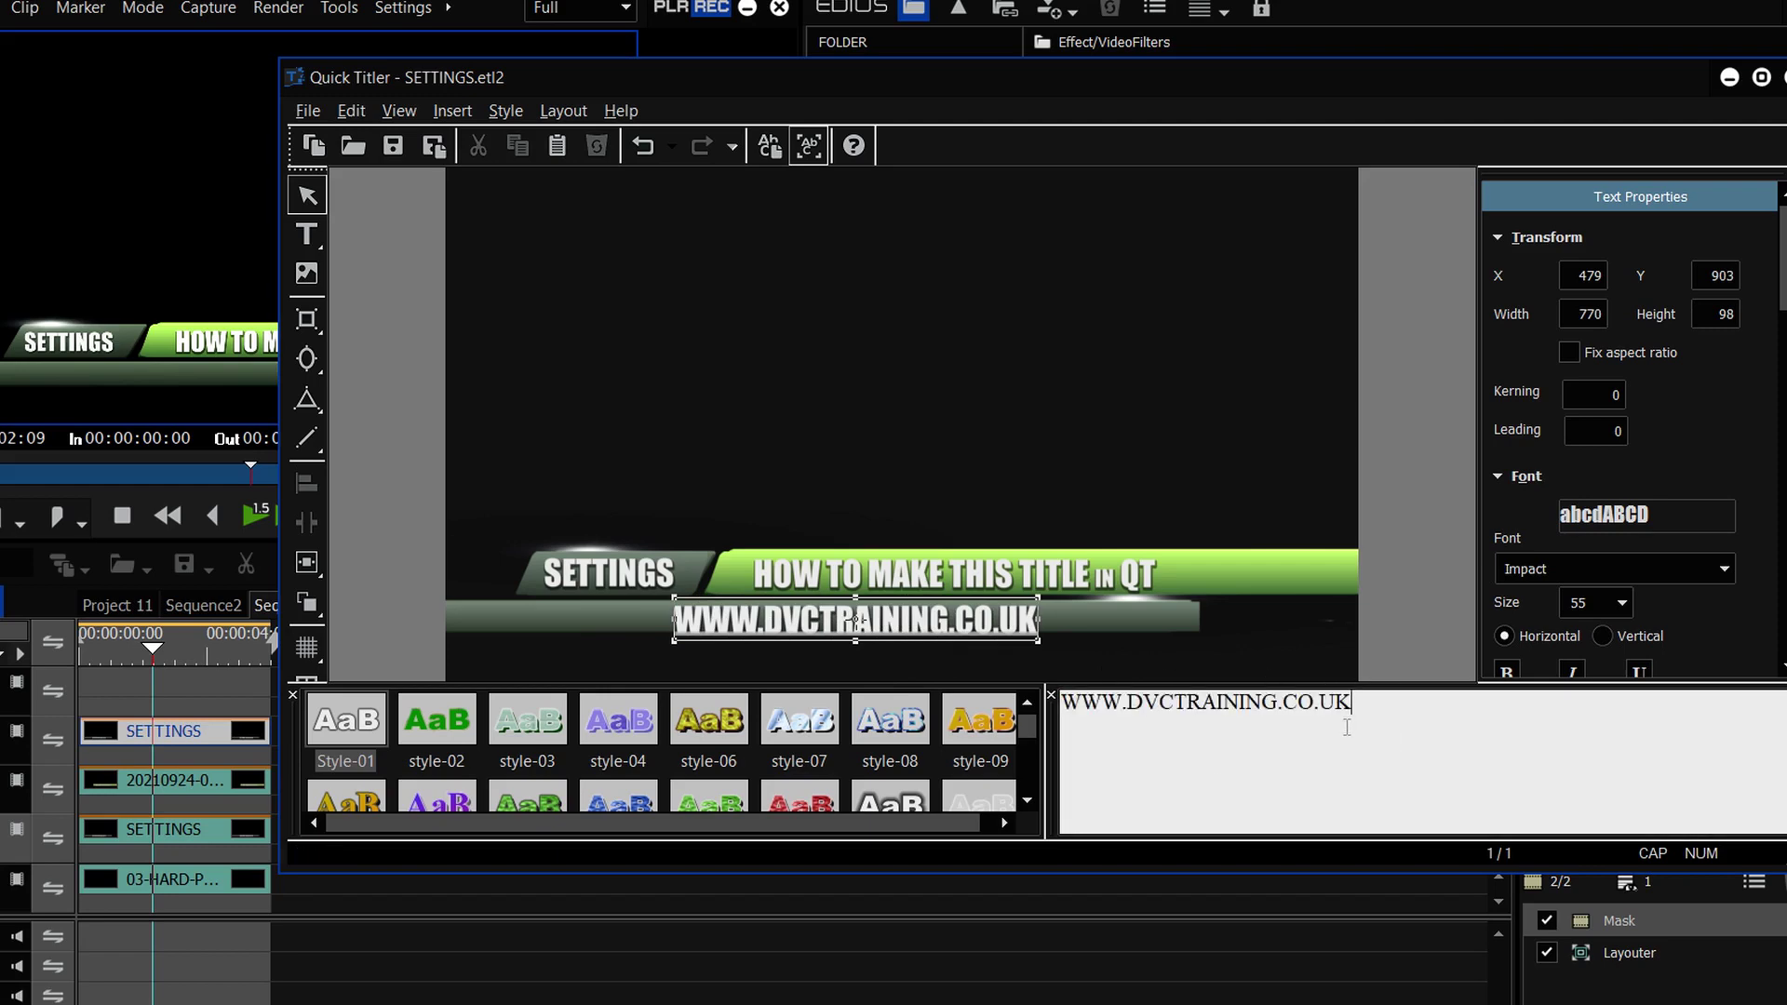
Set the web address text to size 28 and position it near the lower bar's right end, at about X 1098, Y 918
{"action": "left_click", "coordinate": [399, 110]}
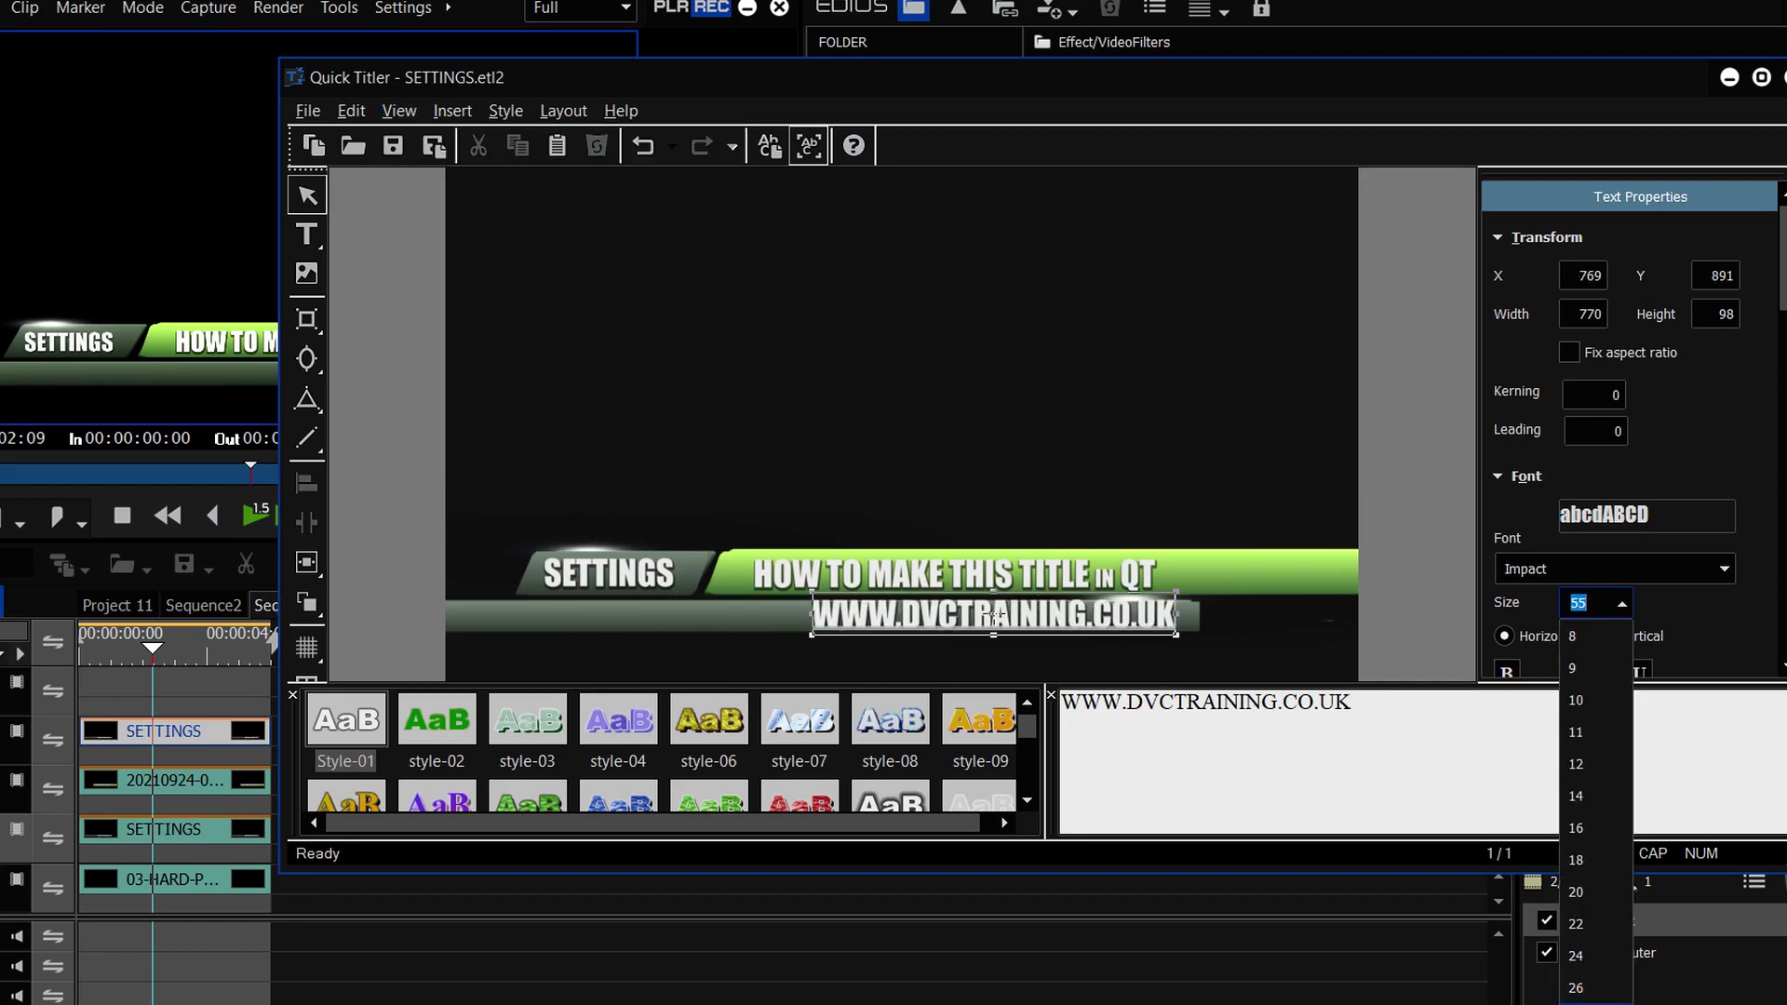
{"action": "left_click", "coordinate": [1596, 1004]}
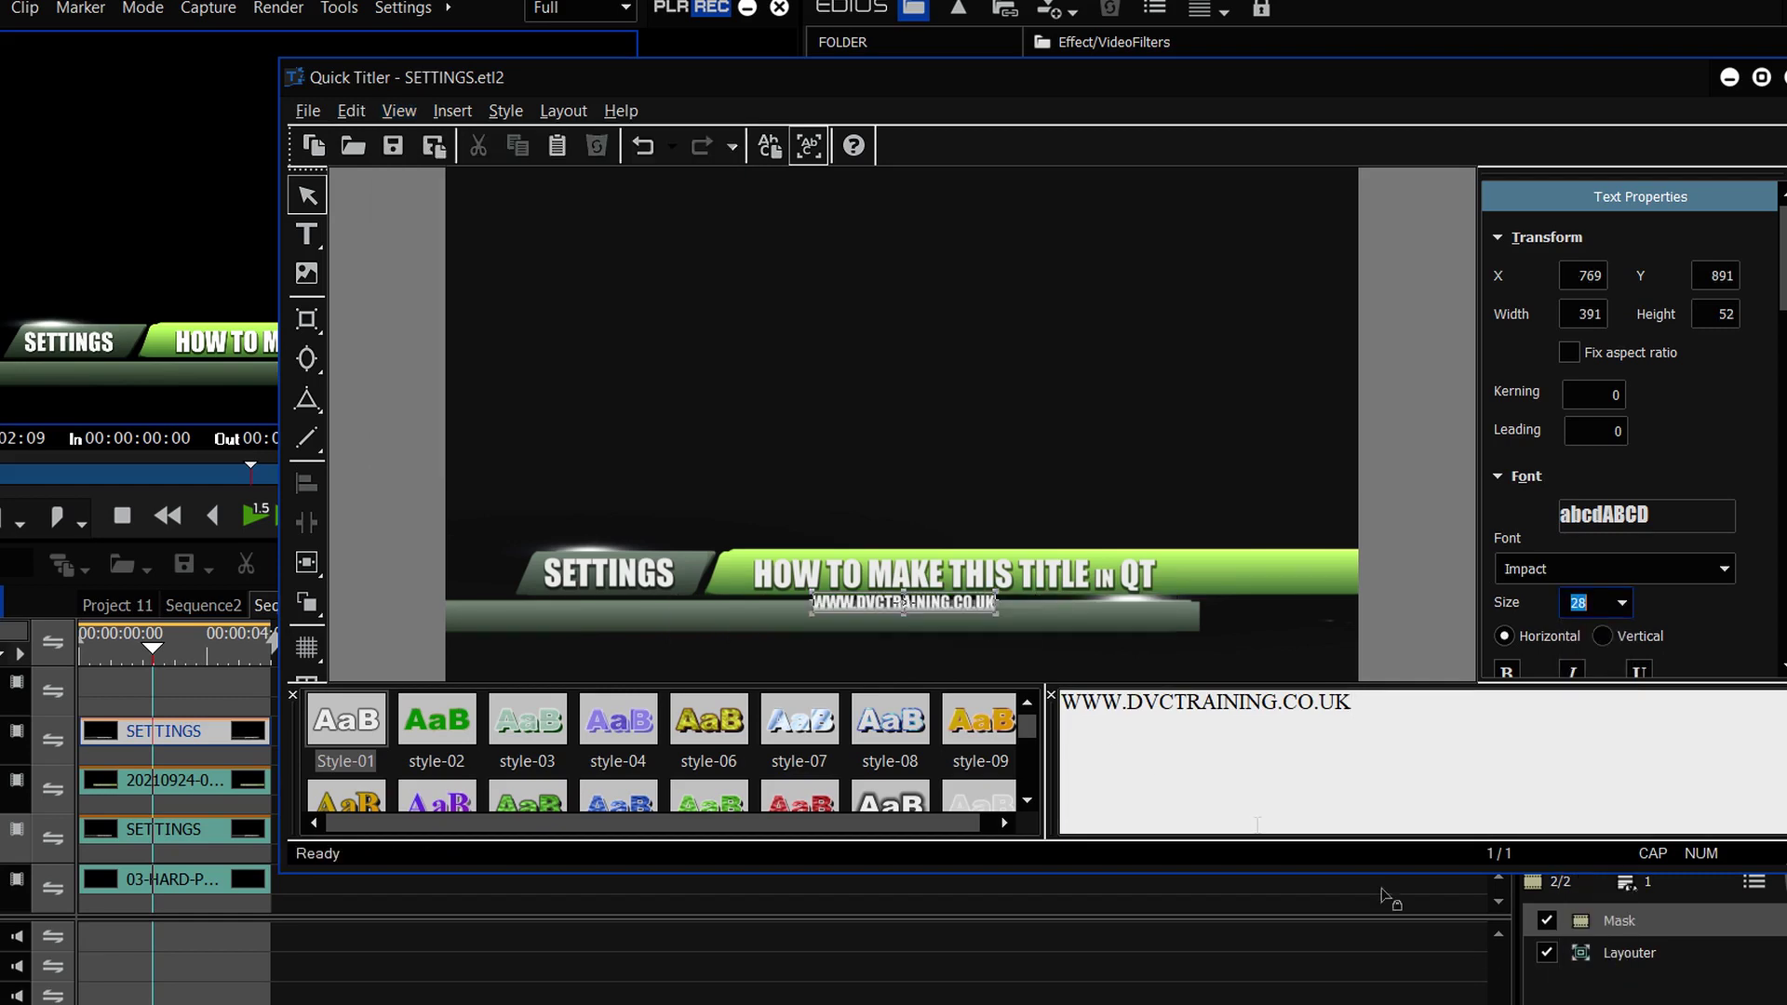
{"action": "left_click_drag", "start_coordinate": [947, 611], "coordinate": [999, 618]}
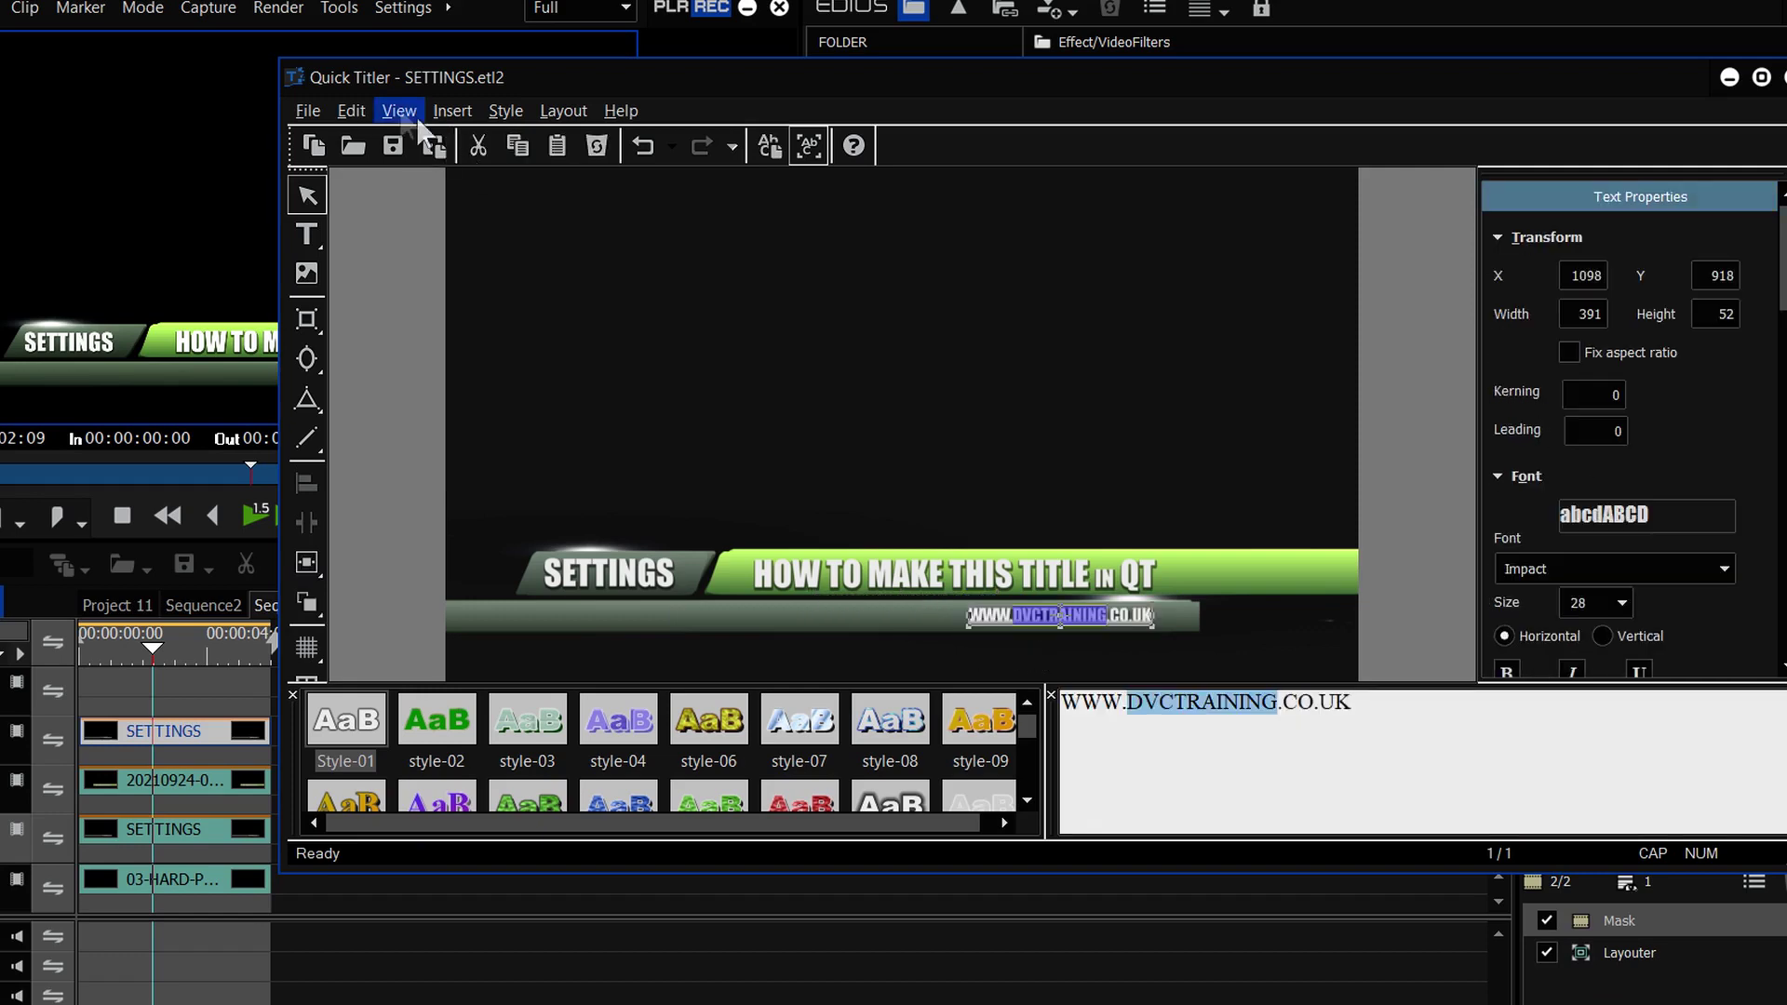
Save the web address title as a separate file named DVCTRAINING
{"action": "left_click", "coordinate": [307, 111]}
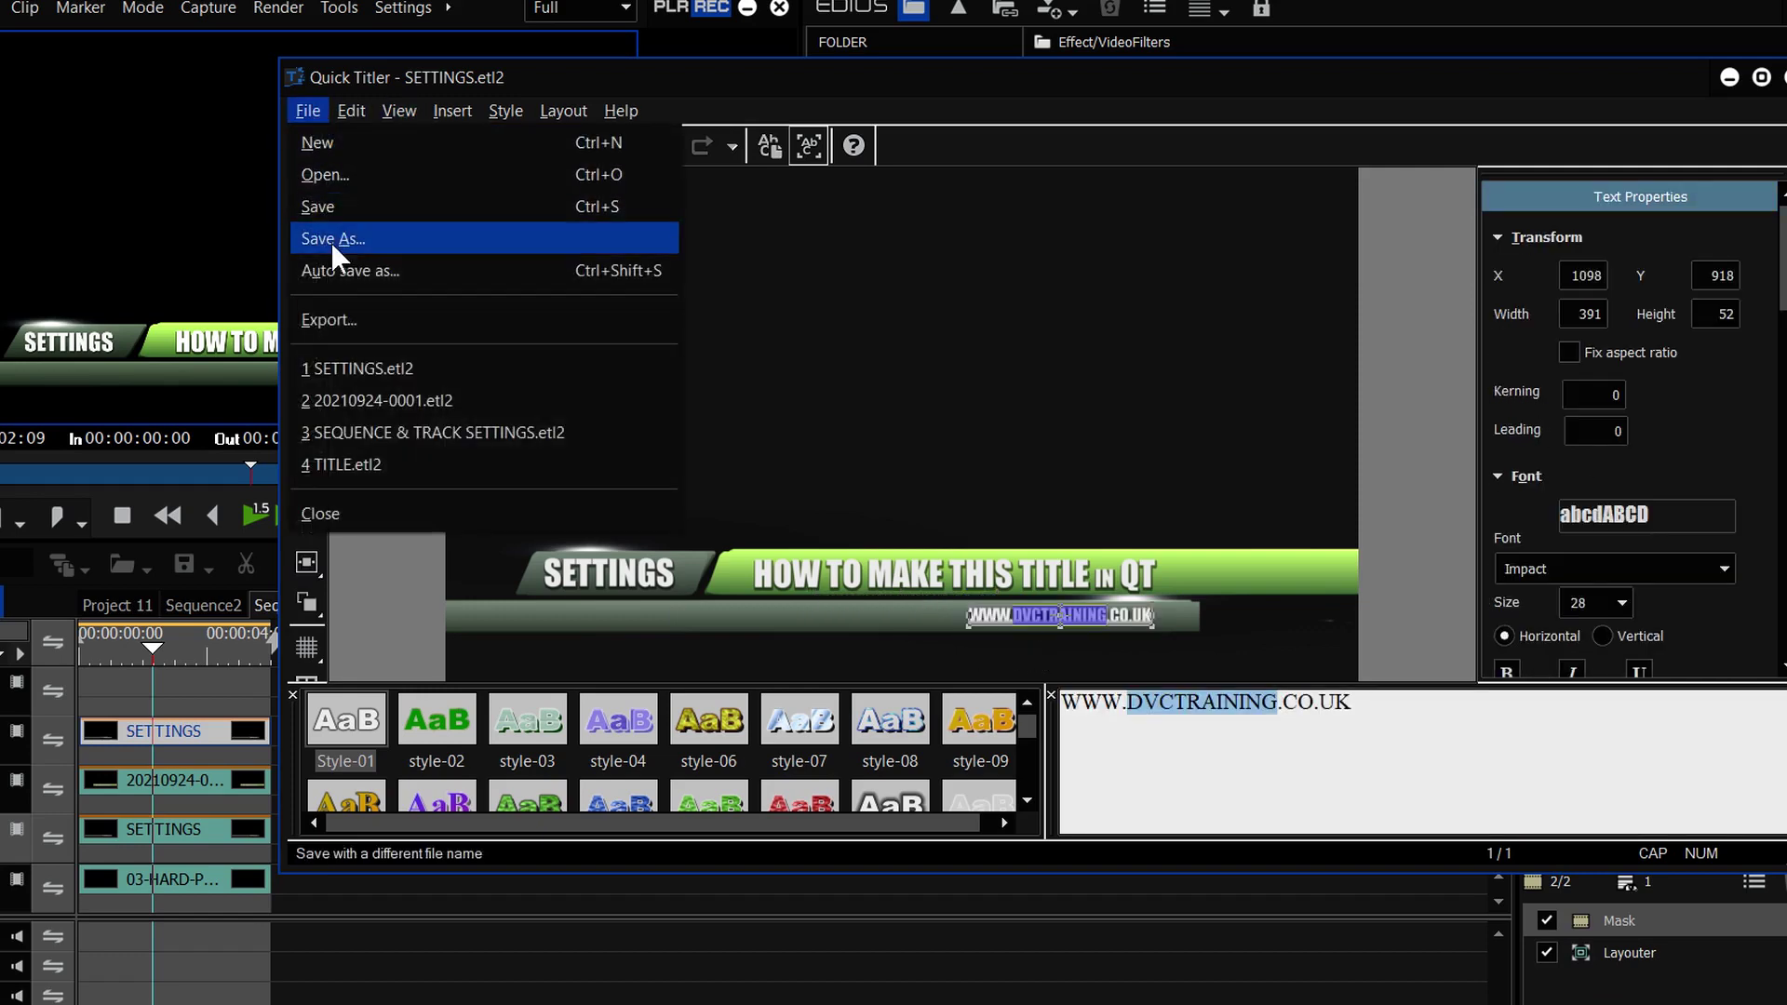
{"action": "left_click", "coordinate": [332, 241]}
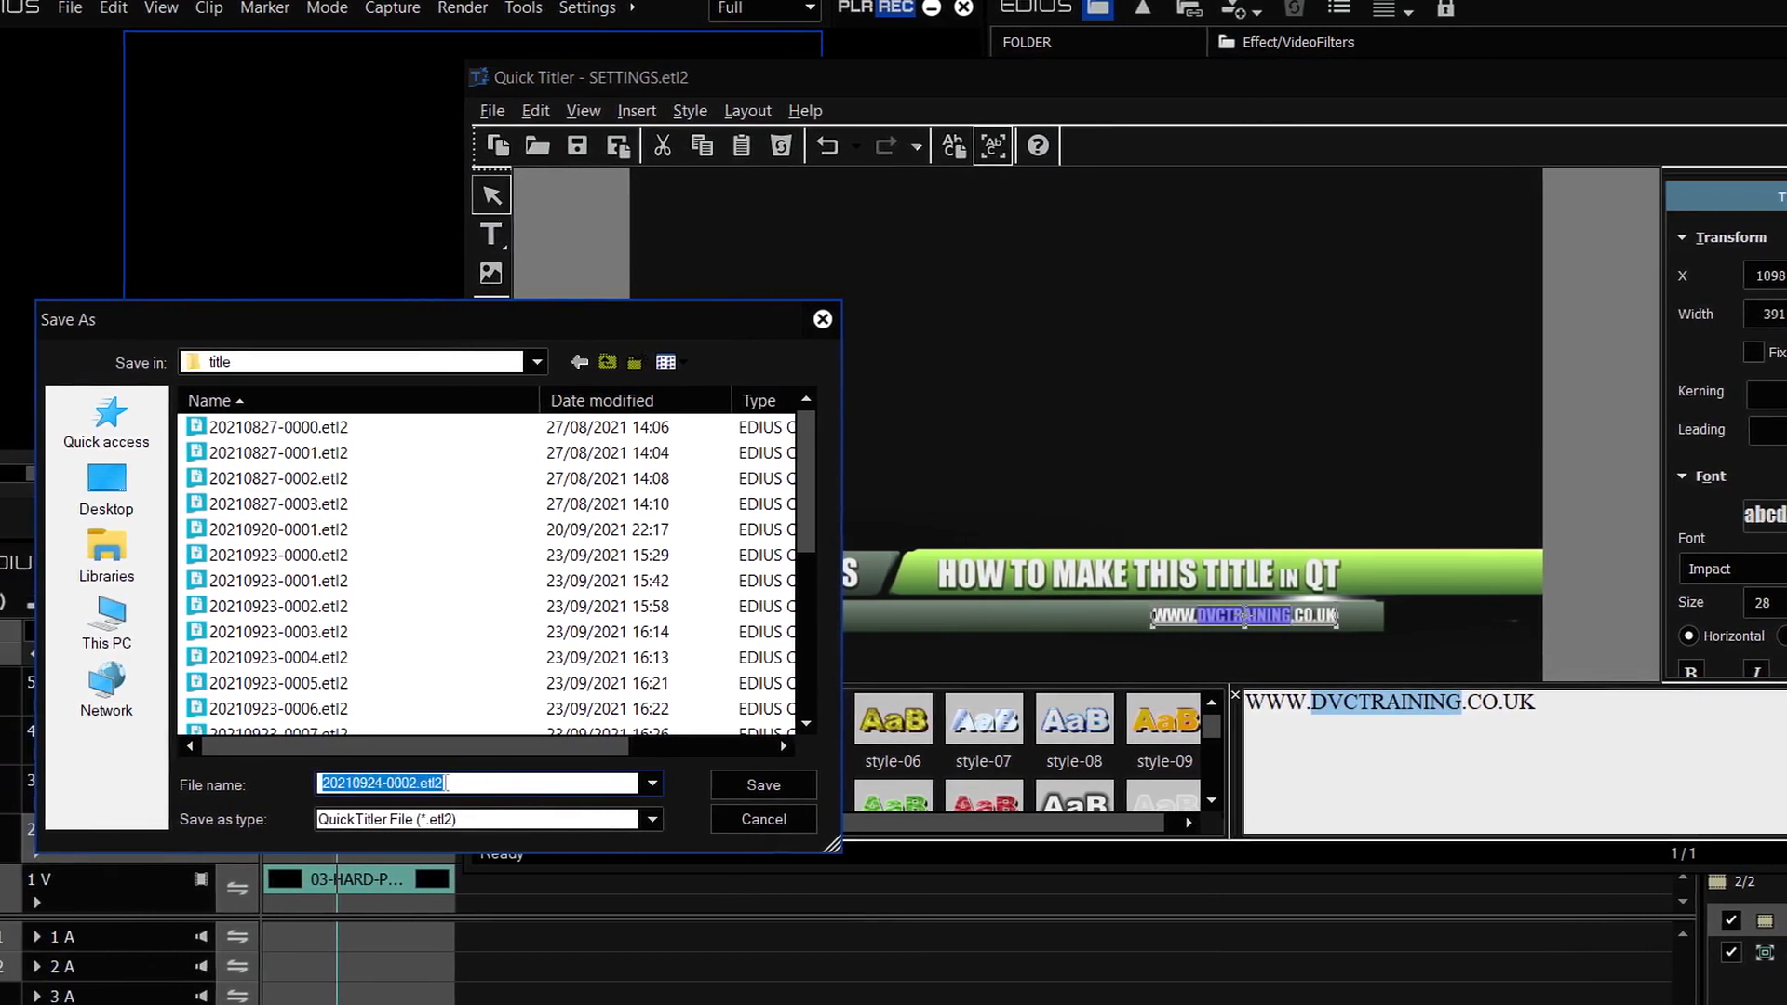
{"action": "type", "text": "DVCTRAINING"}
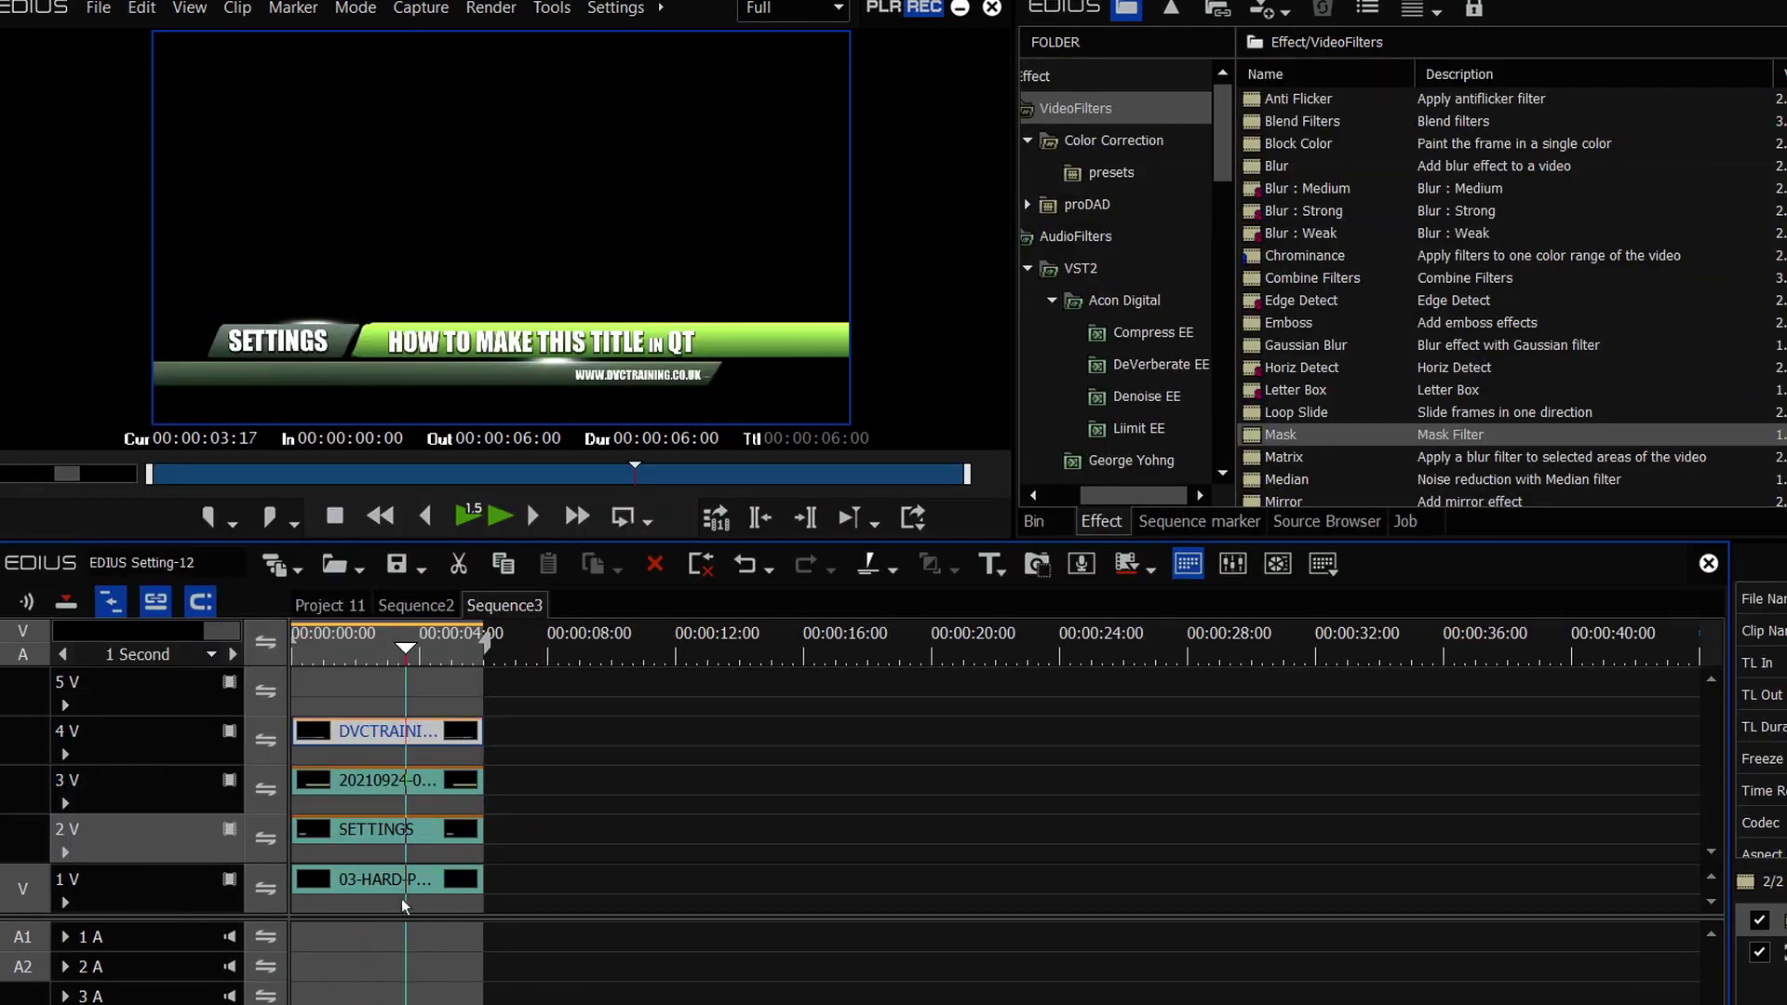
Move the 03-HARD-P... reference clip on track 1 V clear of the titles, starting at about 14 seconds
{"action": "left_click_drag", "start_coordinate": [359, 884], "coordinate": [816, 884]}
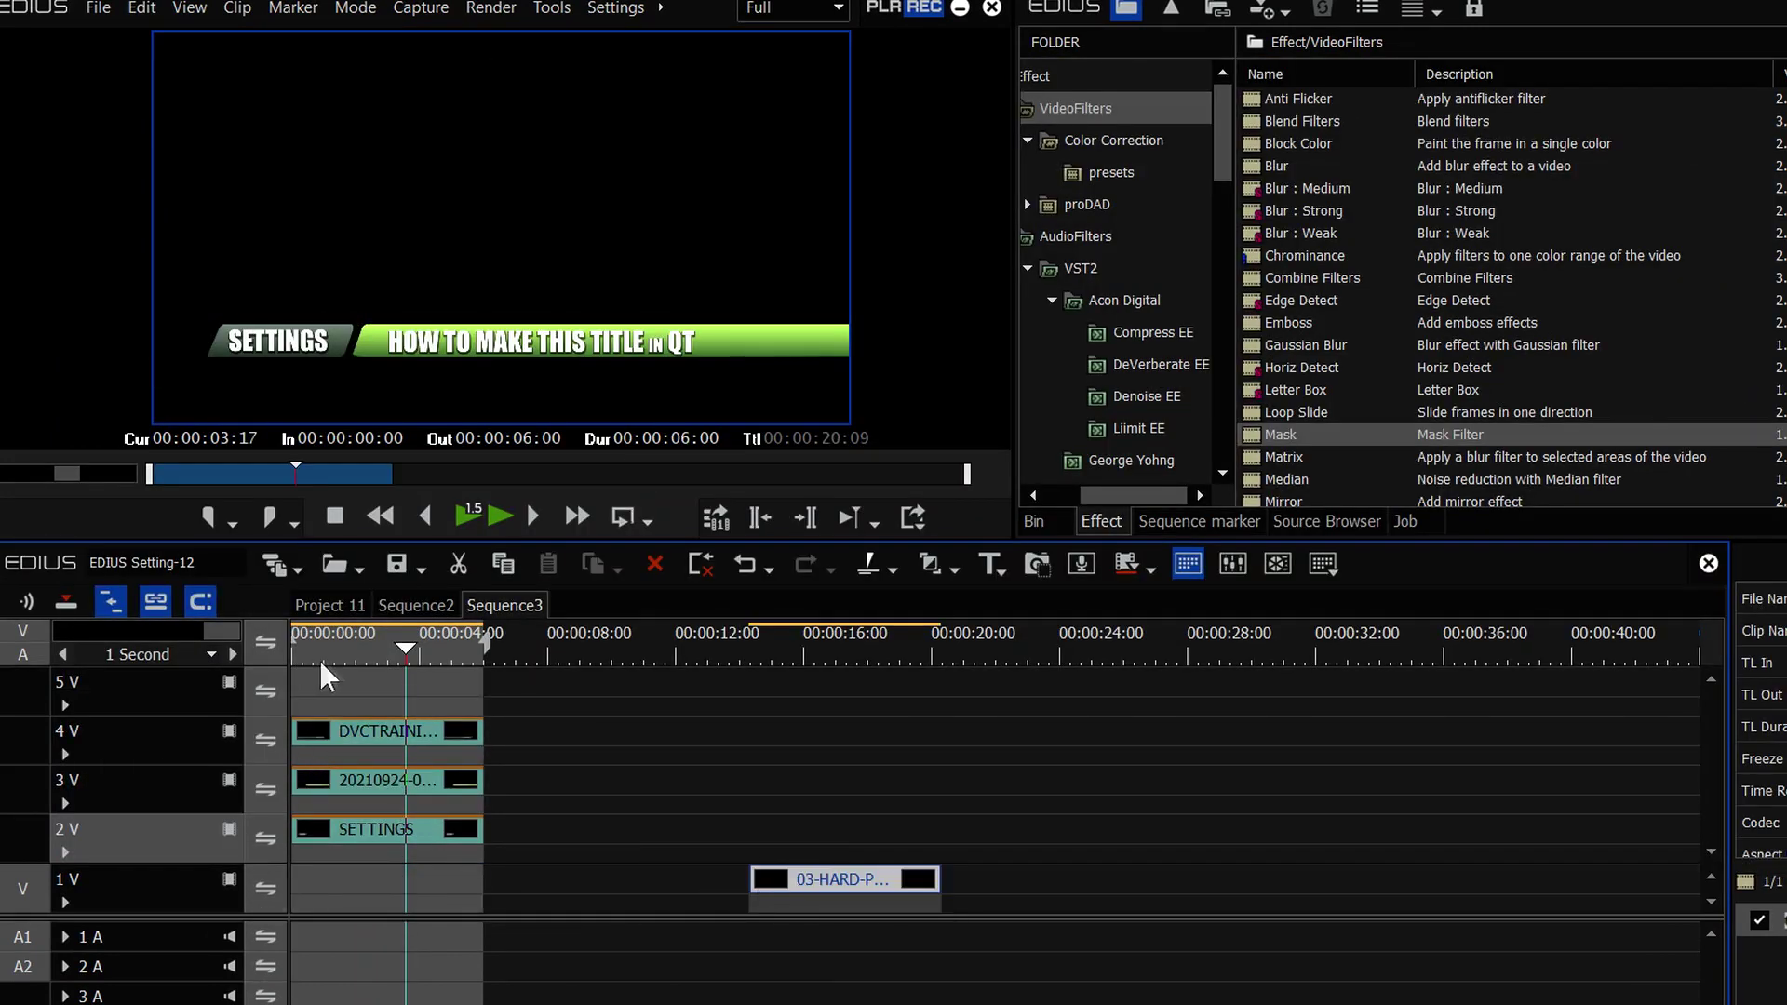
Move the DVCTRAINING clip's mask shape over the lower bar's slanted end, scaled to 83.89% at position X 435.3, Y 417.6 px
{"action": "left_click_drag", "start_coordinate": [294, 642], "coordinate": [377, 641]}
{"action": "left_click", "coordinate": [355, 745]}
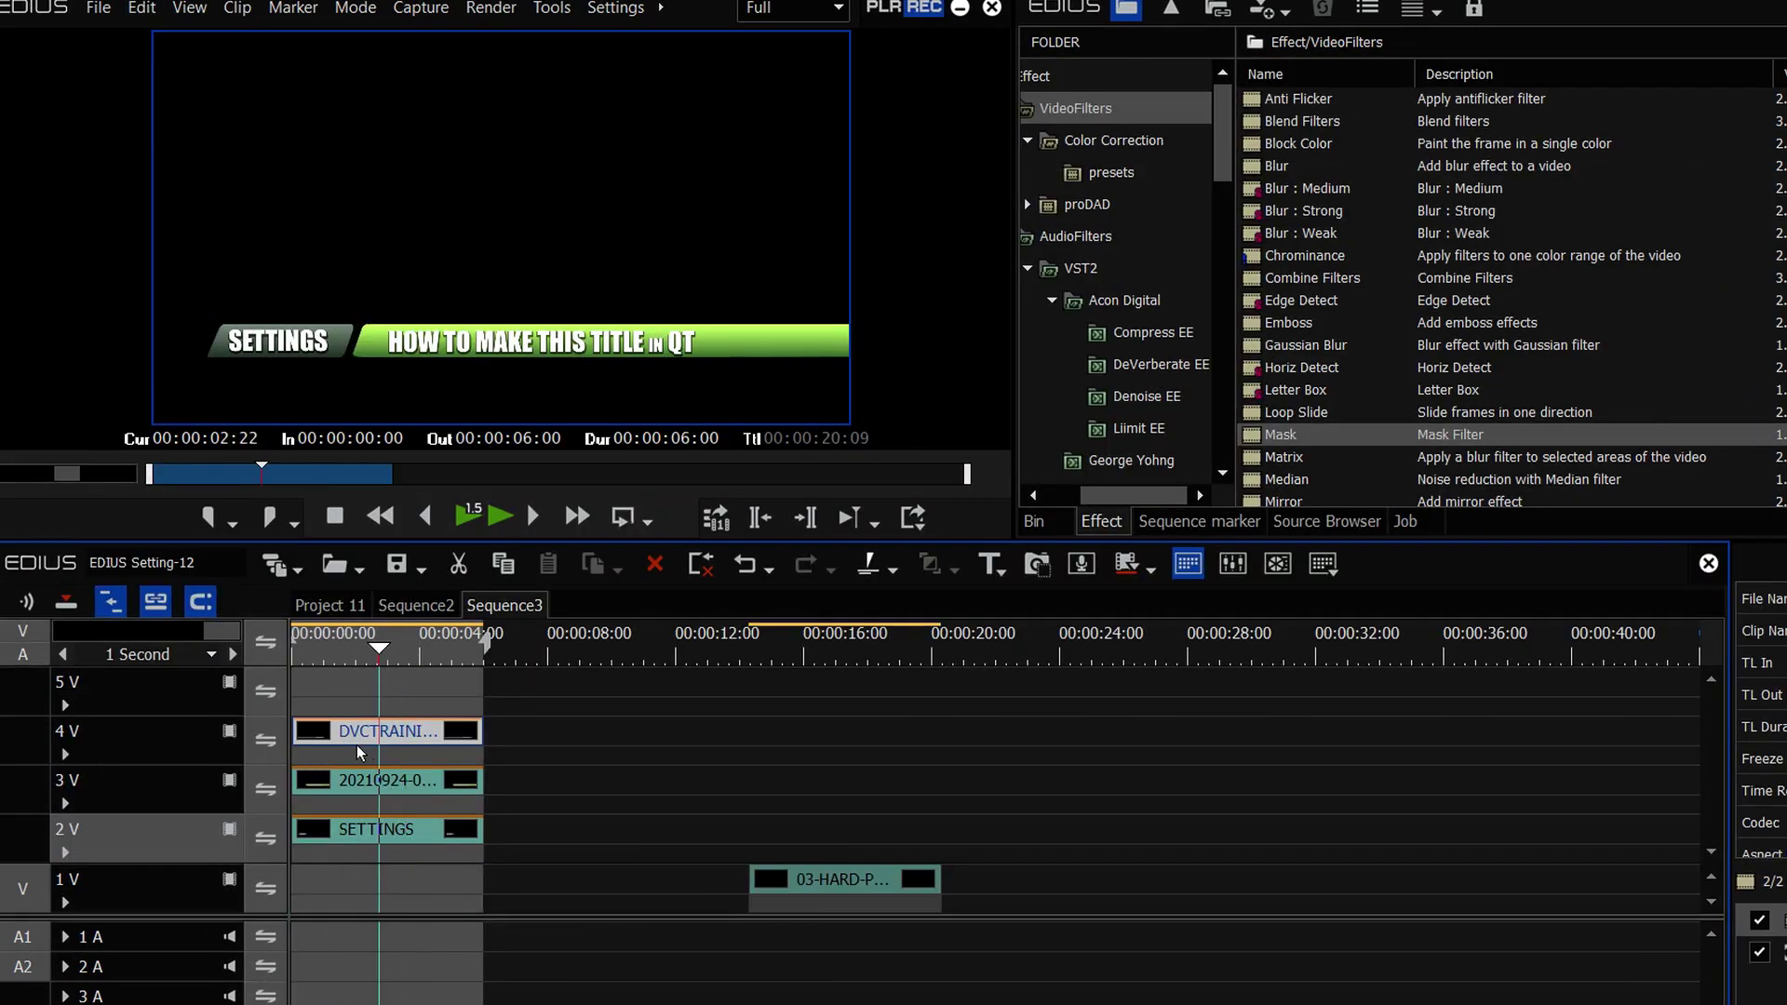
{"action": "double_click", "coordinate": [1784, 921]}
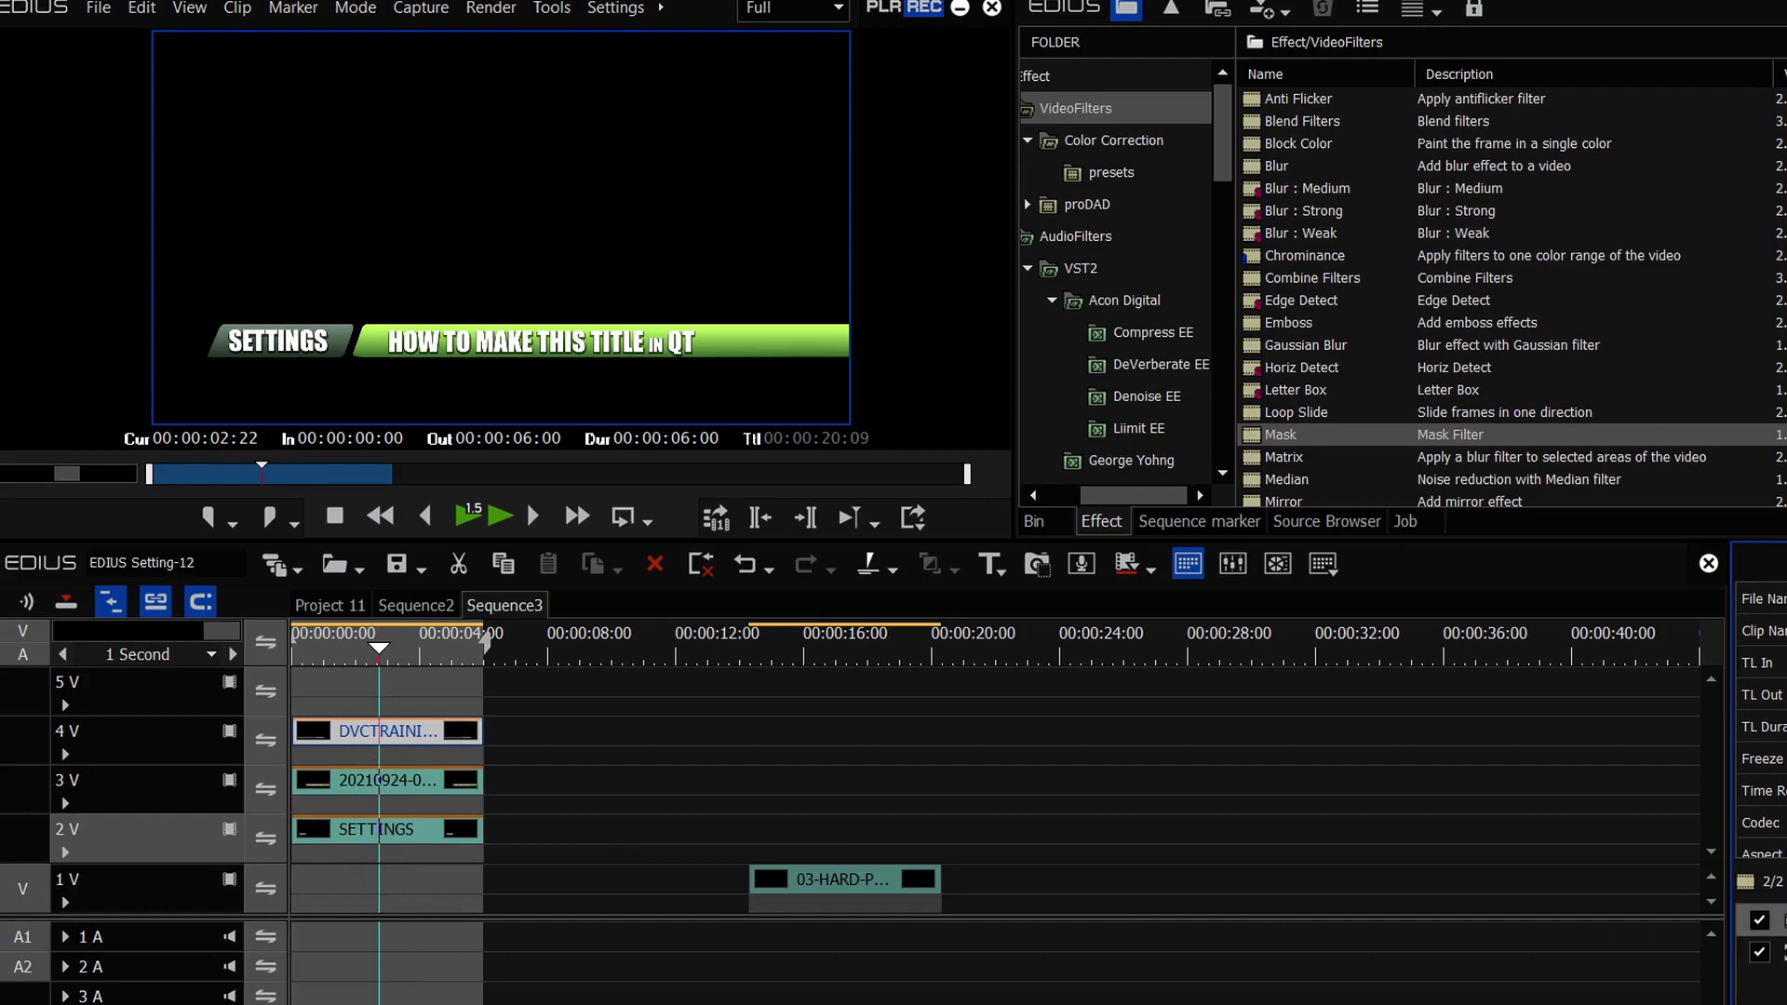
{"action": "left_click", "coordinate": [646, 542]}
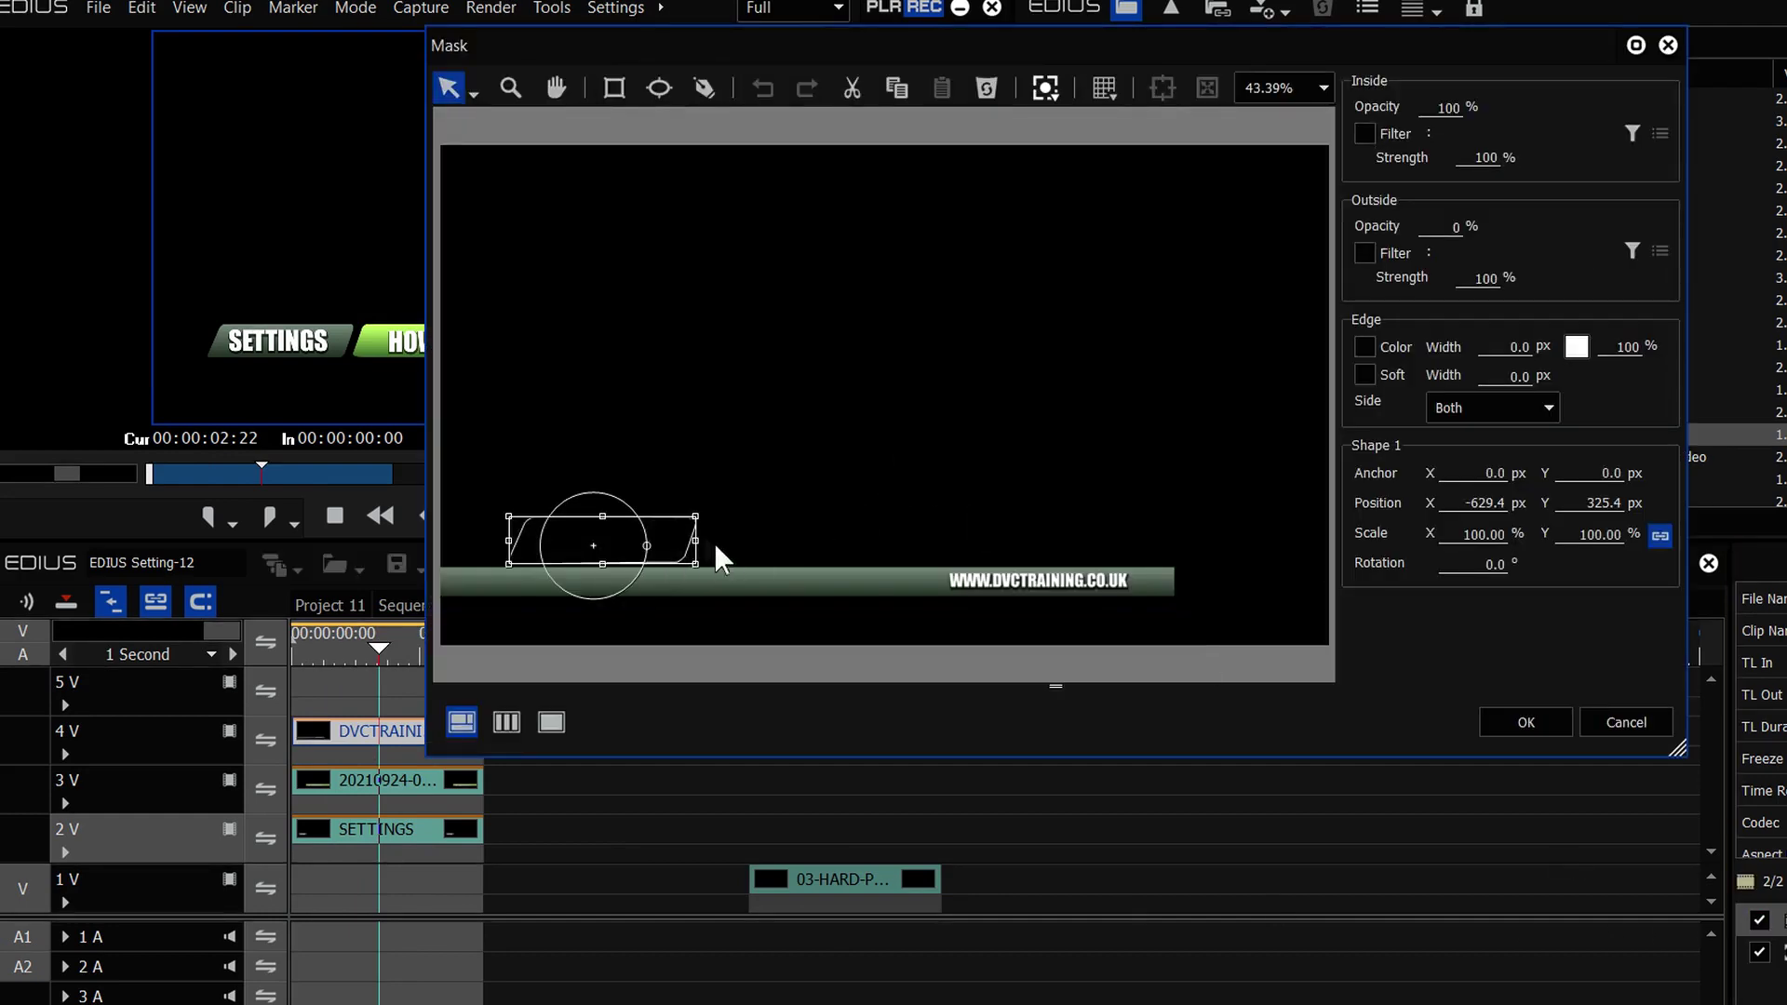
{"action": "left_click_drag", "start_coordinate": [582, 537], "coordinate": [1058, 581]}
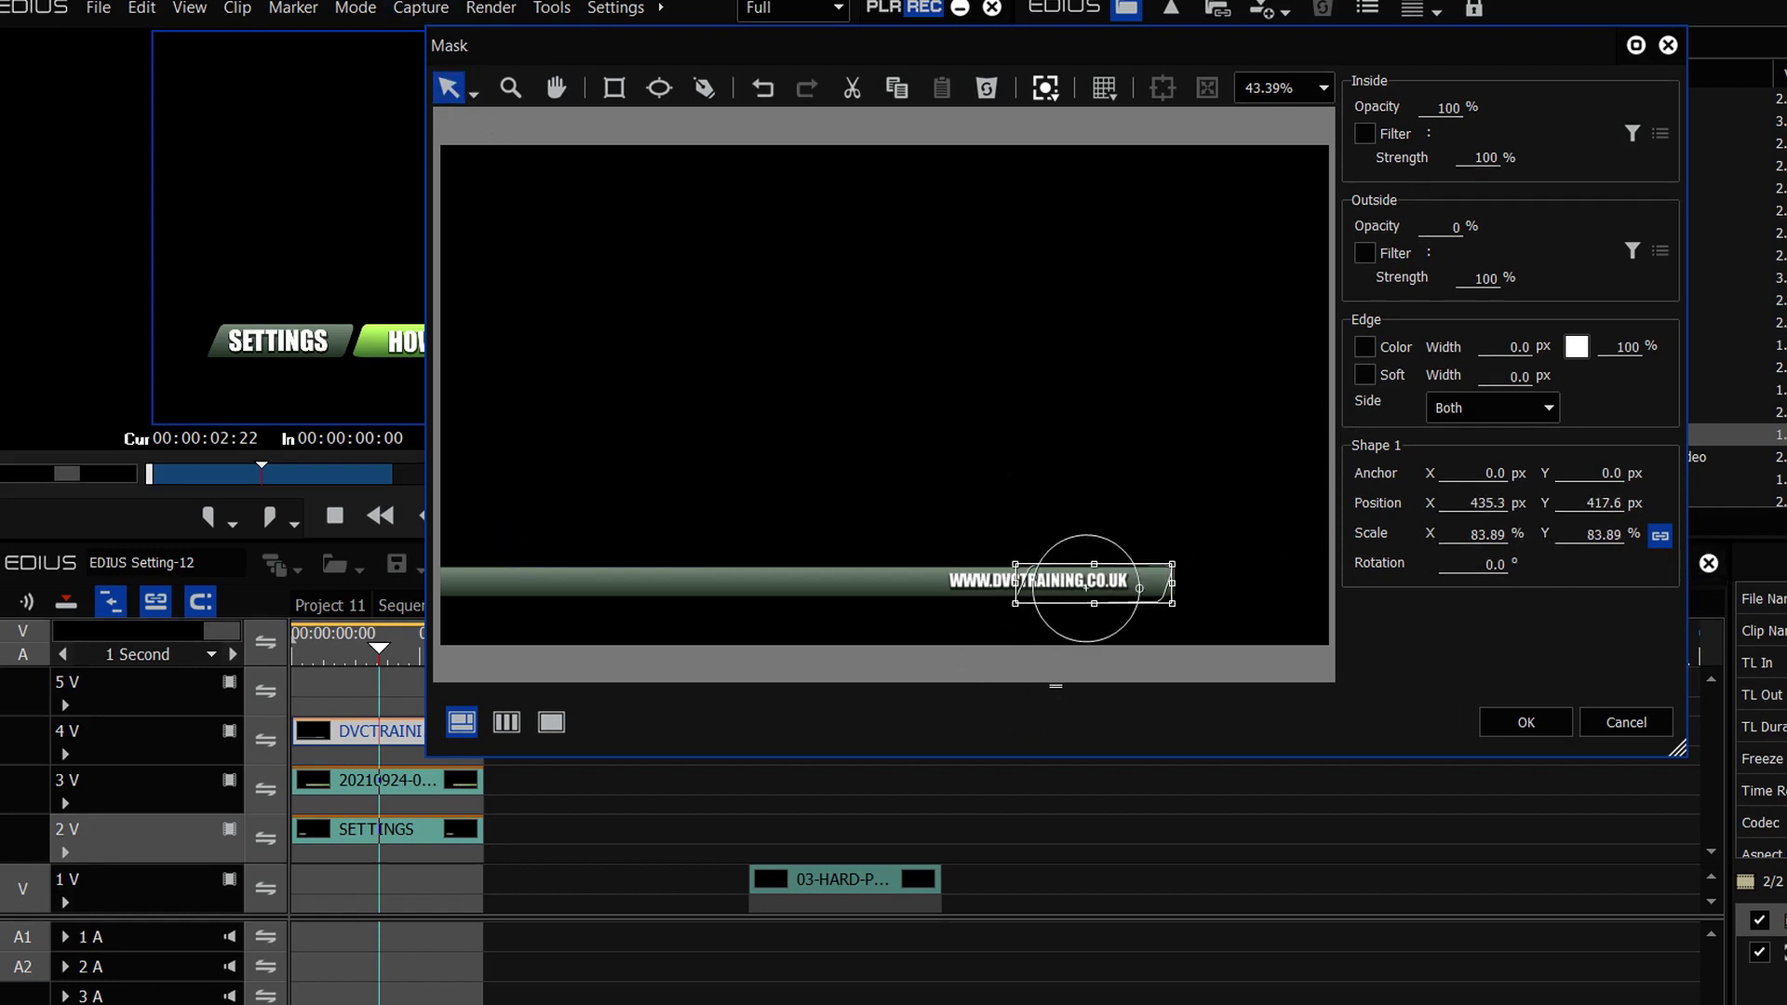
Stretch the mask shape's opposite end horizontally past the frame edge so it covers the whole lower bar, and apply the mask
{"action": "left_click", "coordinate": [473, 93]}
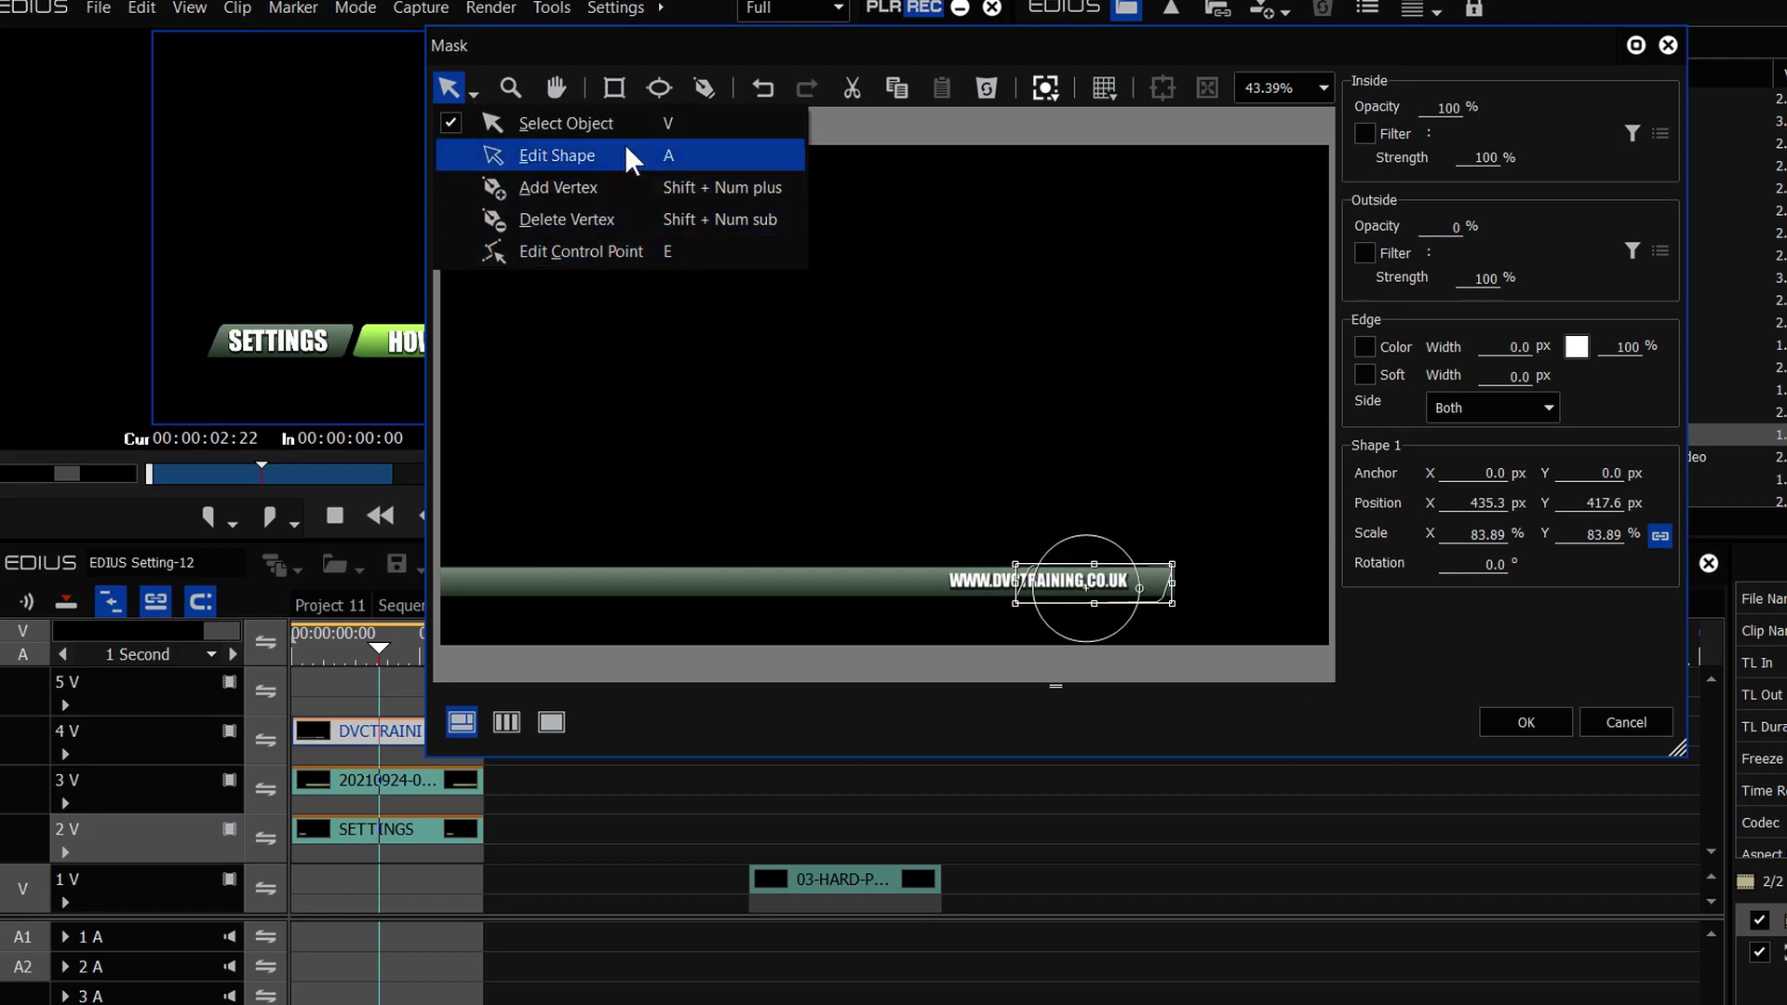
{"action": "left_click", "coordinate": [596, 151]}
{"action": "left_click_drag", "start_coordinate": [911, 507], "coordinate": [1090, 652]}
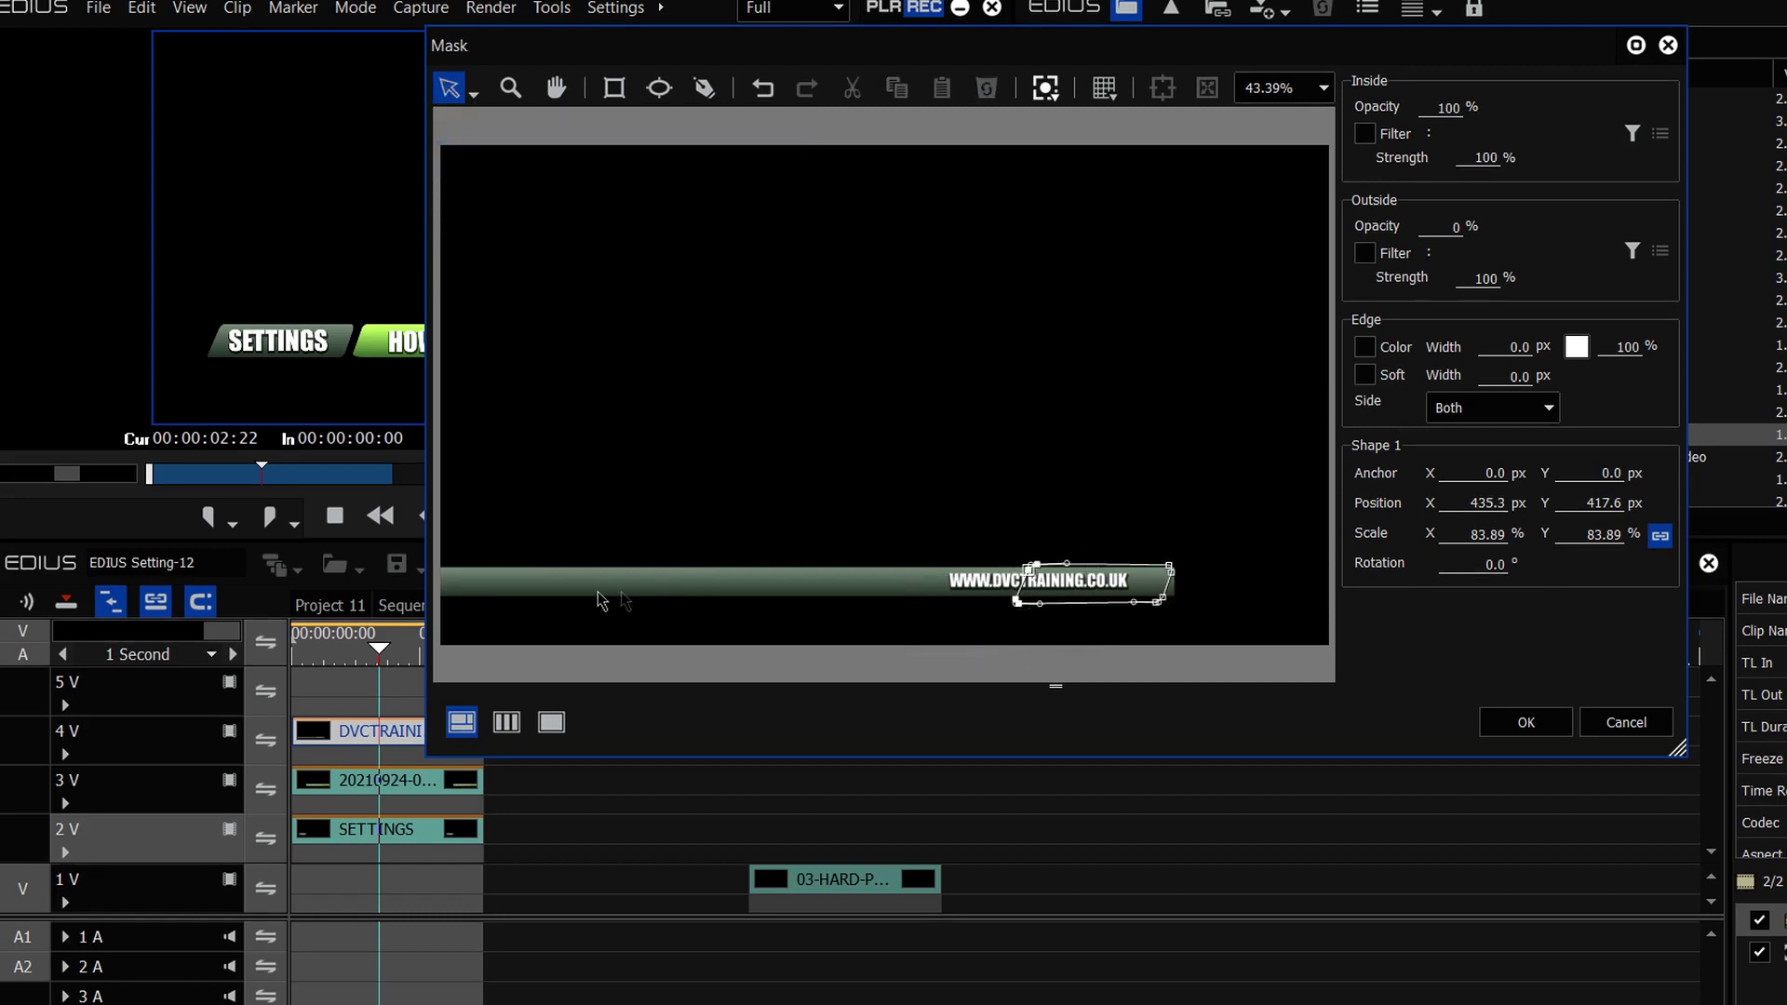
{"action": "left_click_drag", "start_coordinate": [1035, 572], "coordinate": [357, 573]}
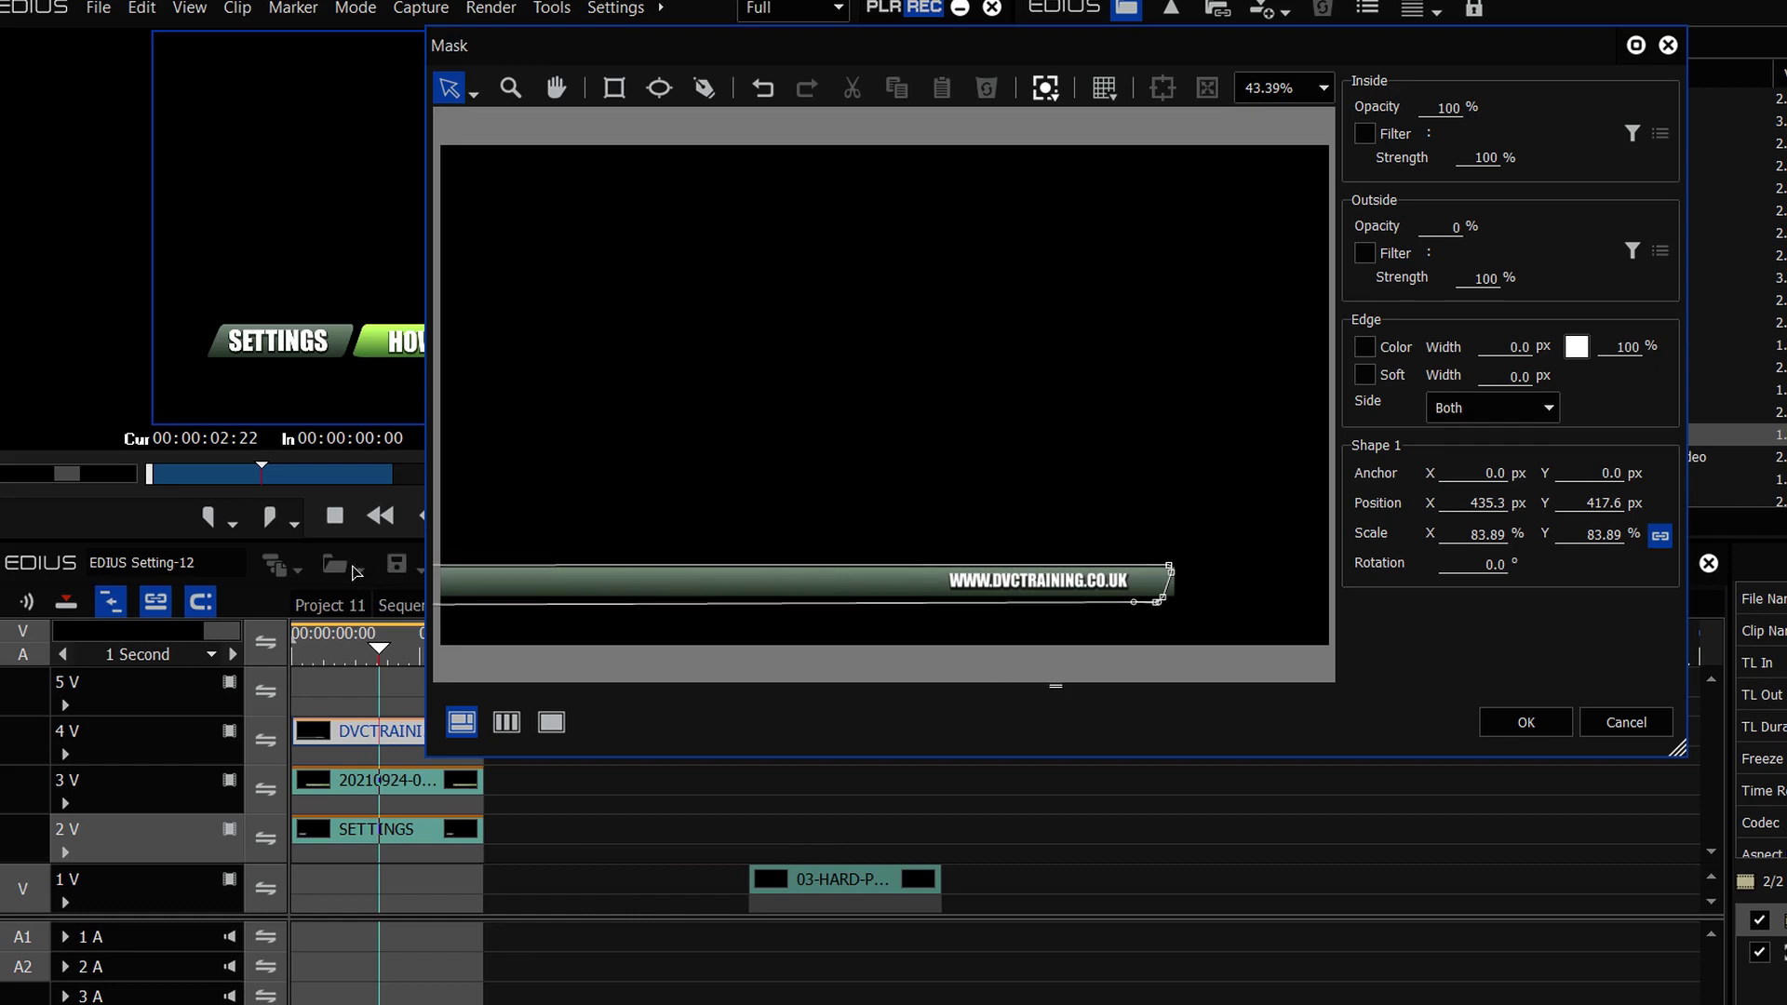
{"action": "left_click_drag", "start_coordinate": [824, 46], "coordinate": [1181, 91]}
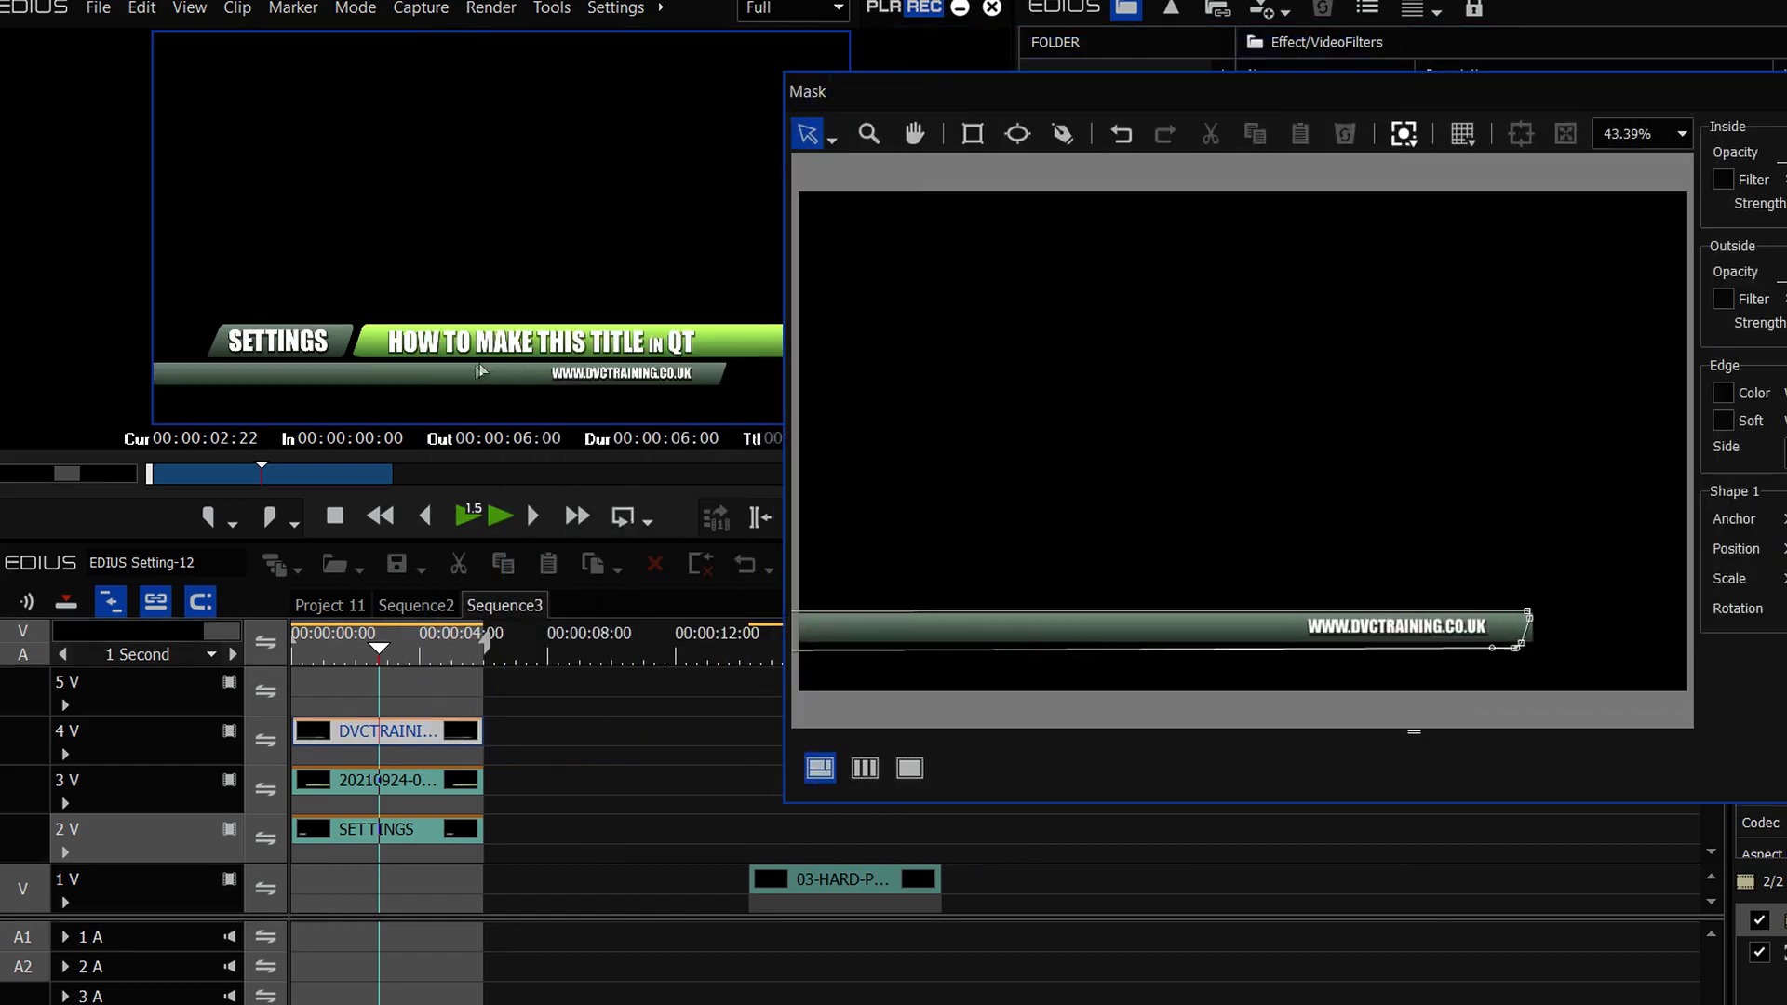
{"action": "key", "text": "Return"}
Compare the 03-HARD-P... reference title at about 14 seconds with the recreated title at about 3 seconds
{"action": "left_click_drag", "start_coordinate": [379, 648], "coordinate": [768, 652]}
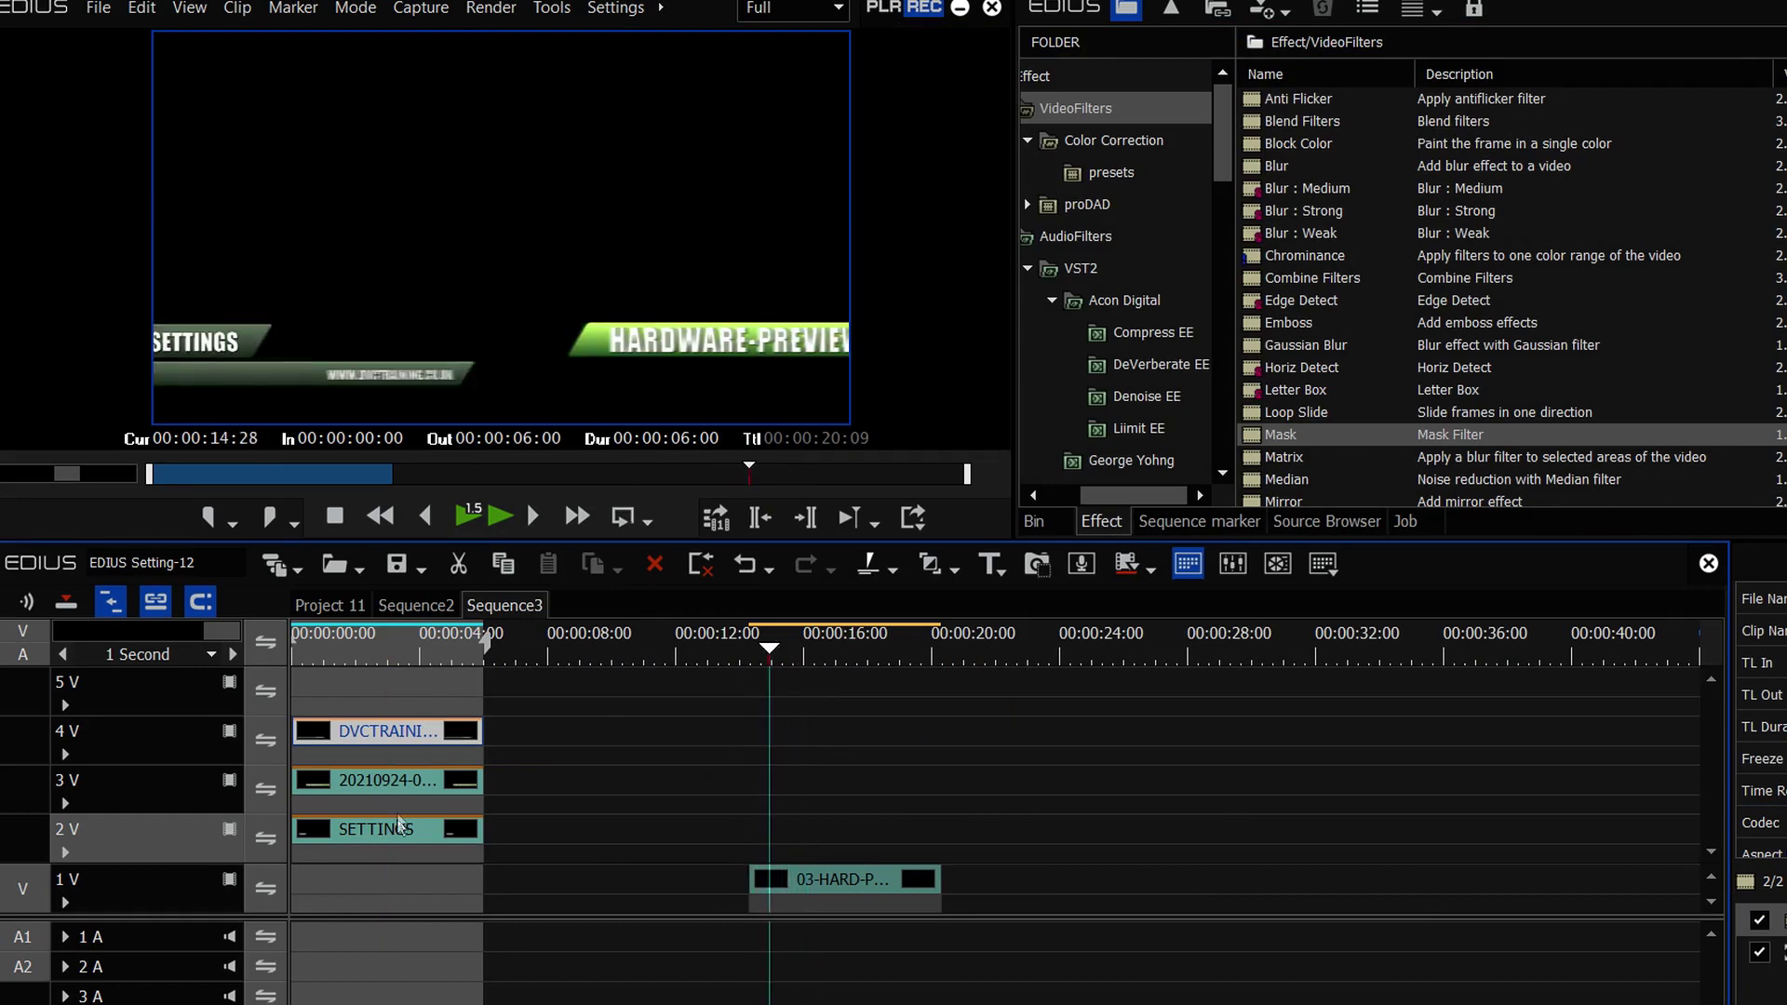
{"action": "left_click", "coordinate": [364, 791]}
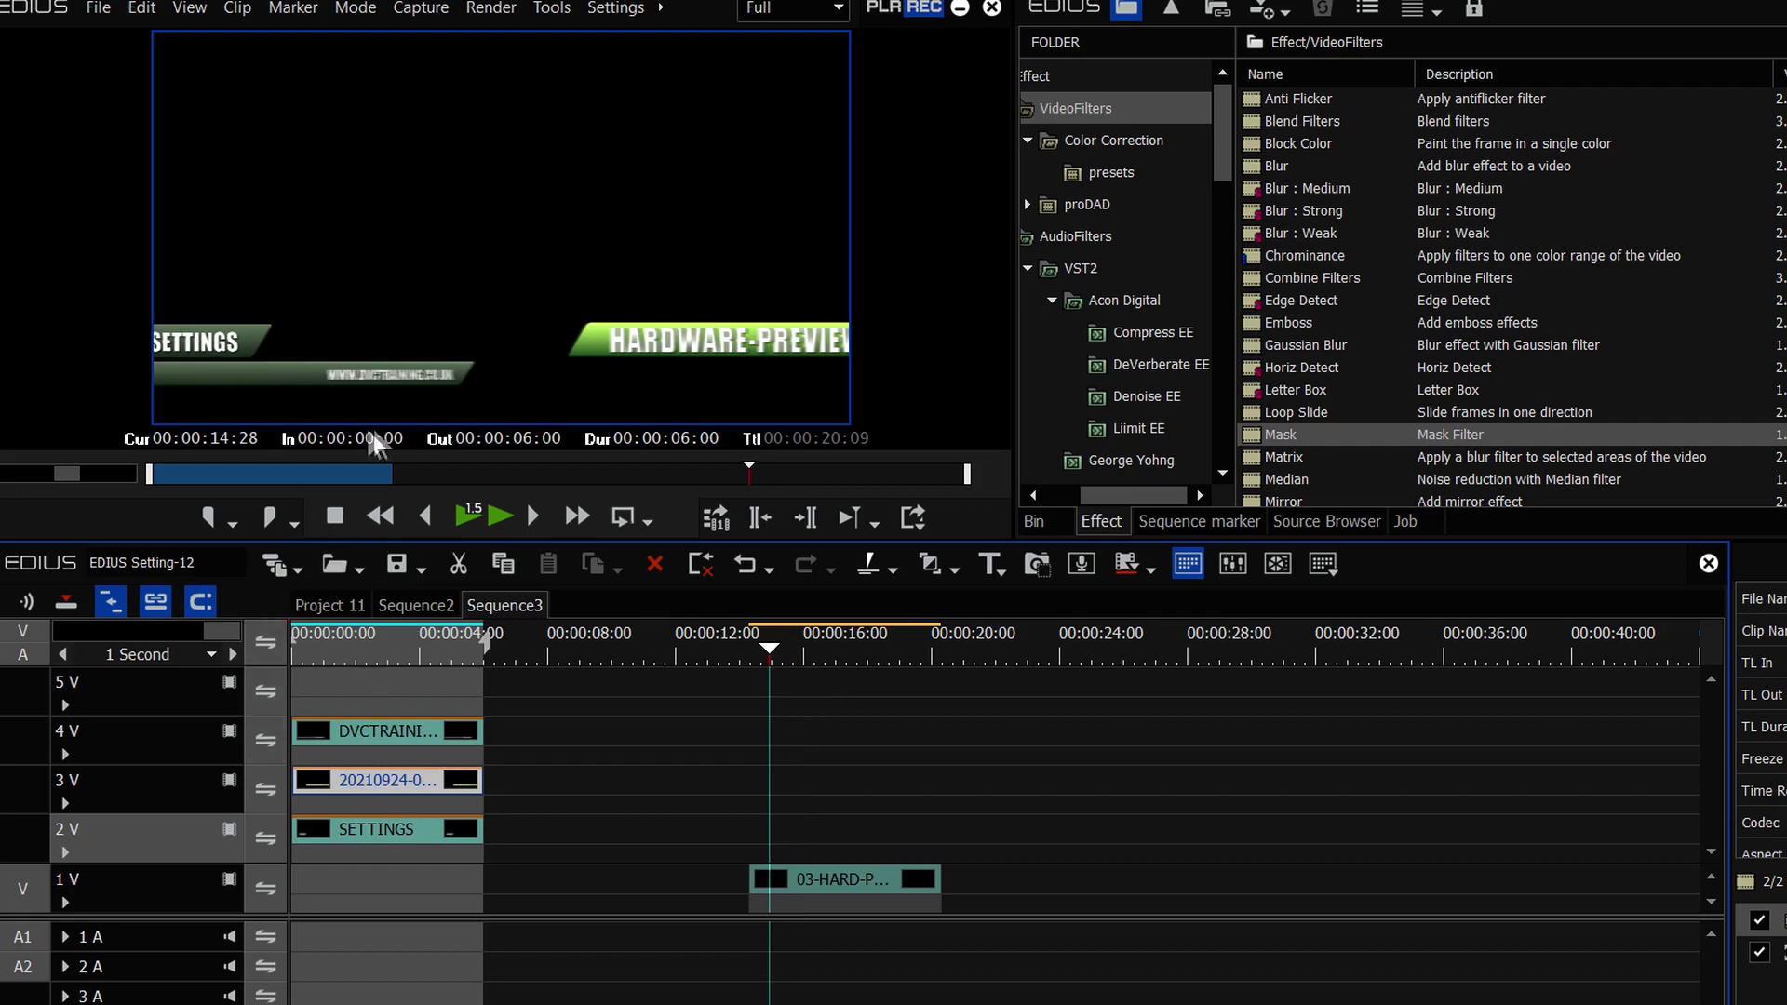
{"action": "left_click", "coordinate": [410, 650]}
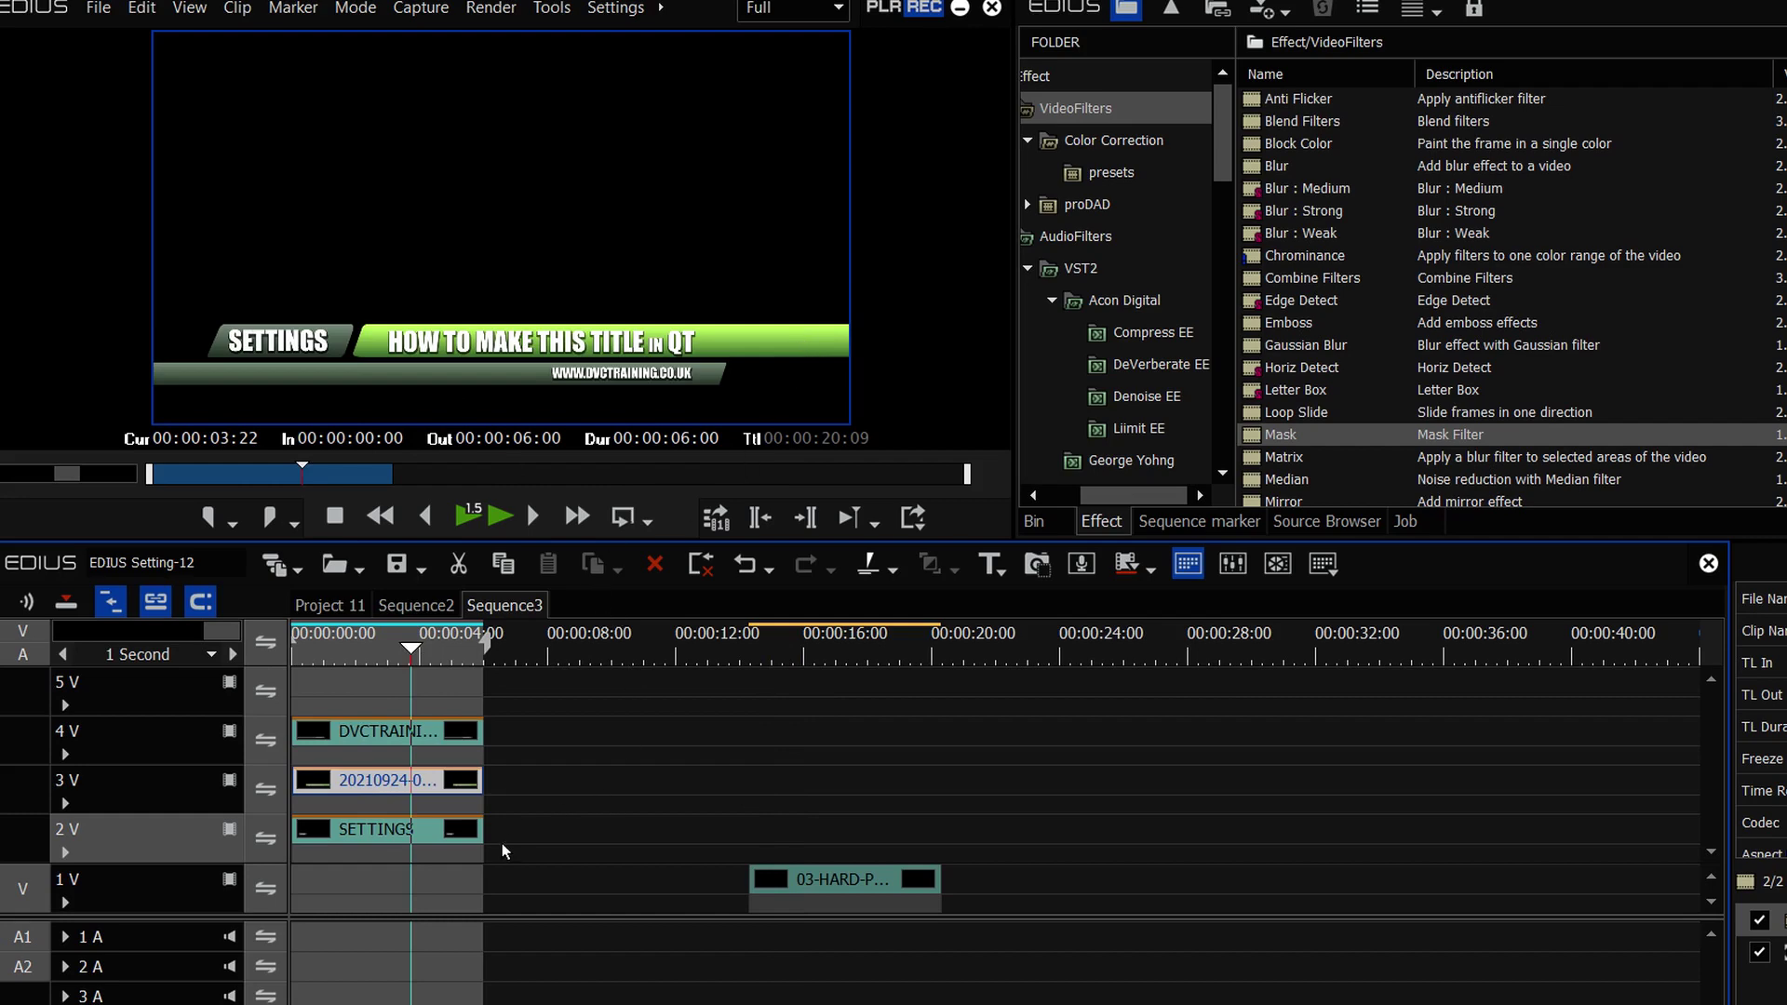
Open the DVCTRAINING clip's Layouter at 00:00:01:00 and add keyframes there for all of its parameters
{"action": "left_click_drag", "start_coordinate": [755, 649], "coordinate": [165, 666]}
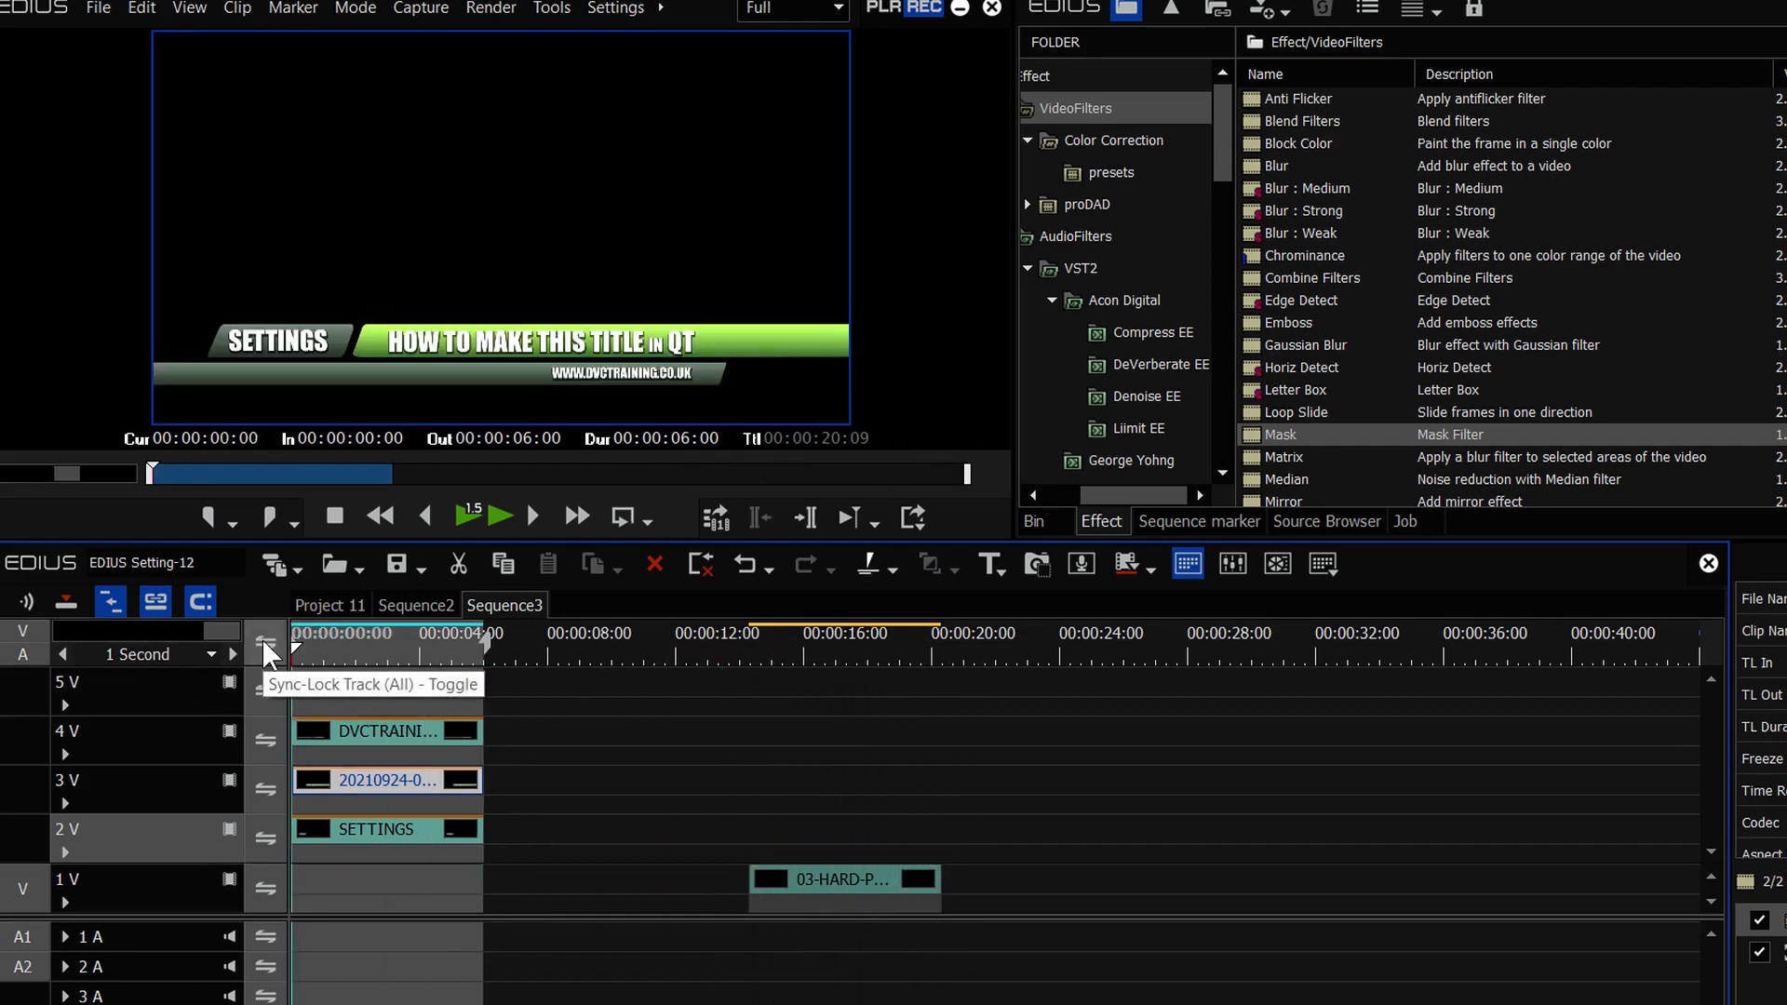
{"action": "type", "text": "100"}
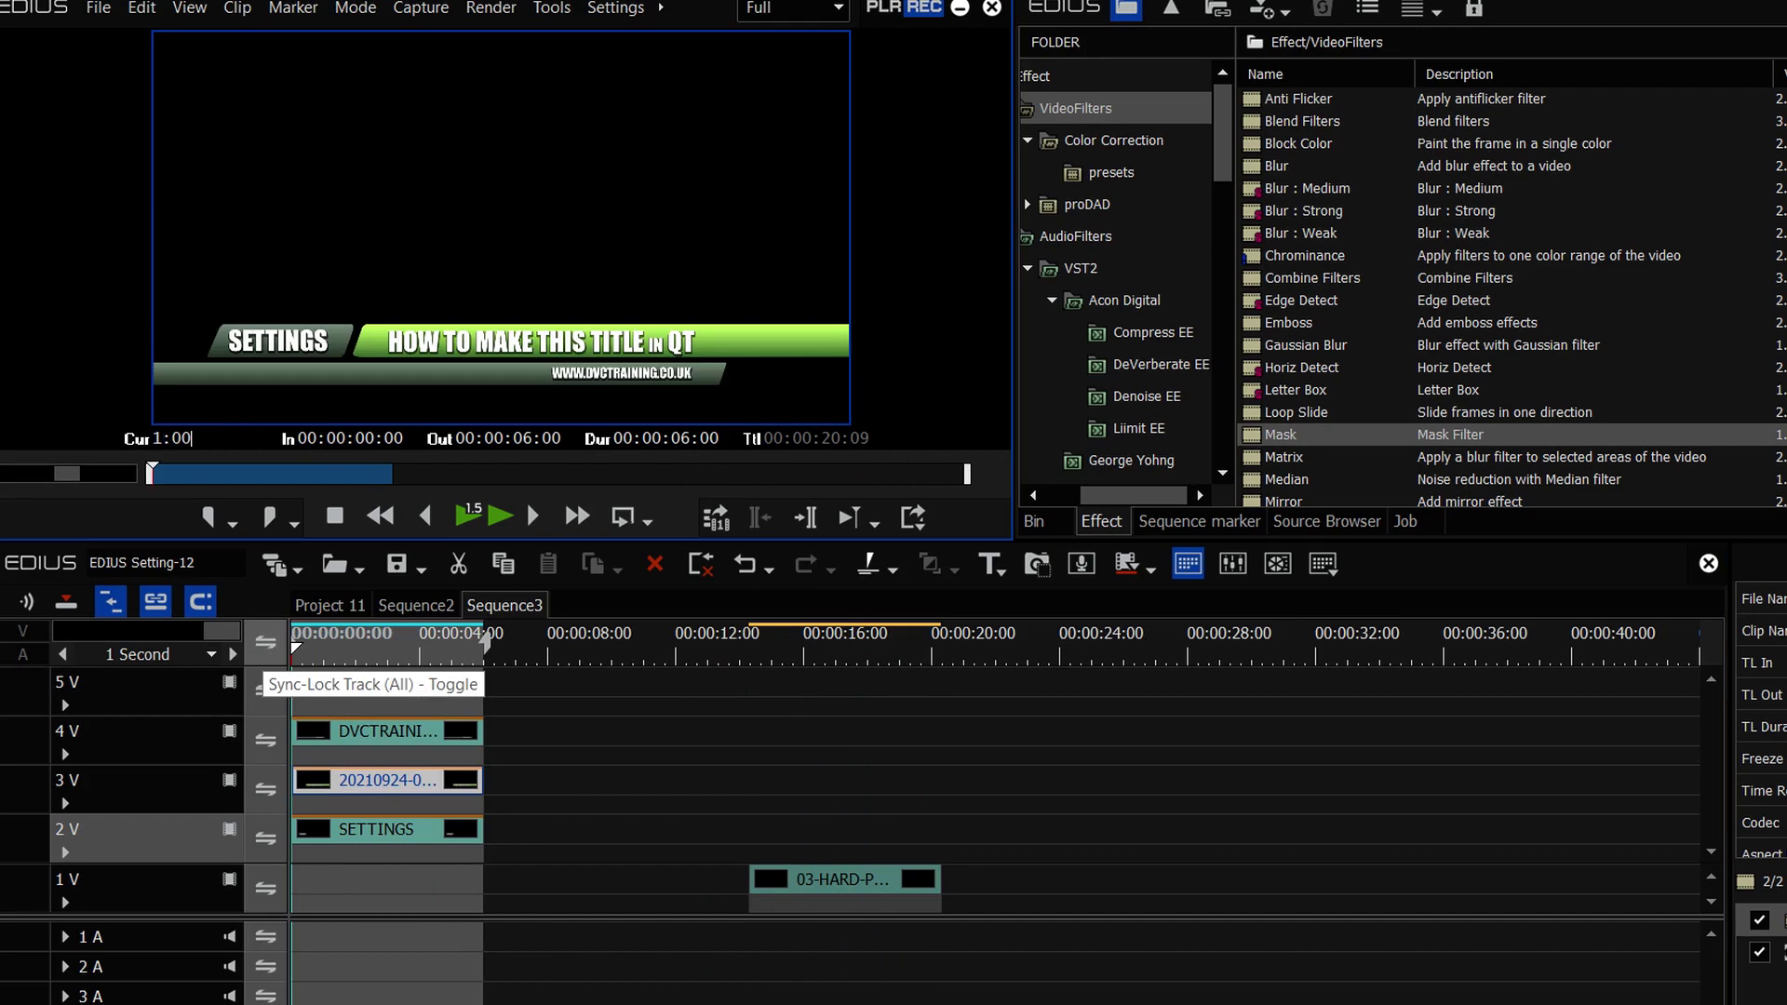
{"action": "key", "text": "Return"}
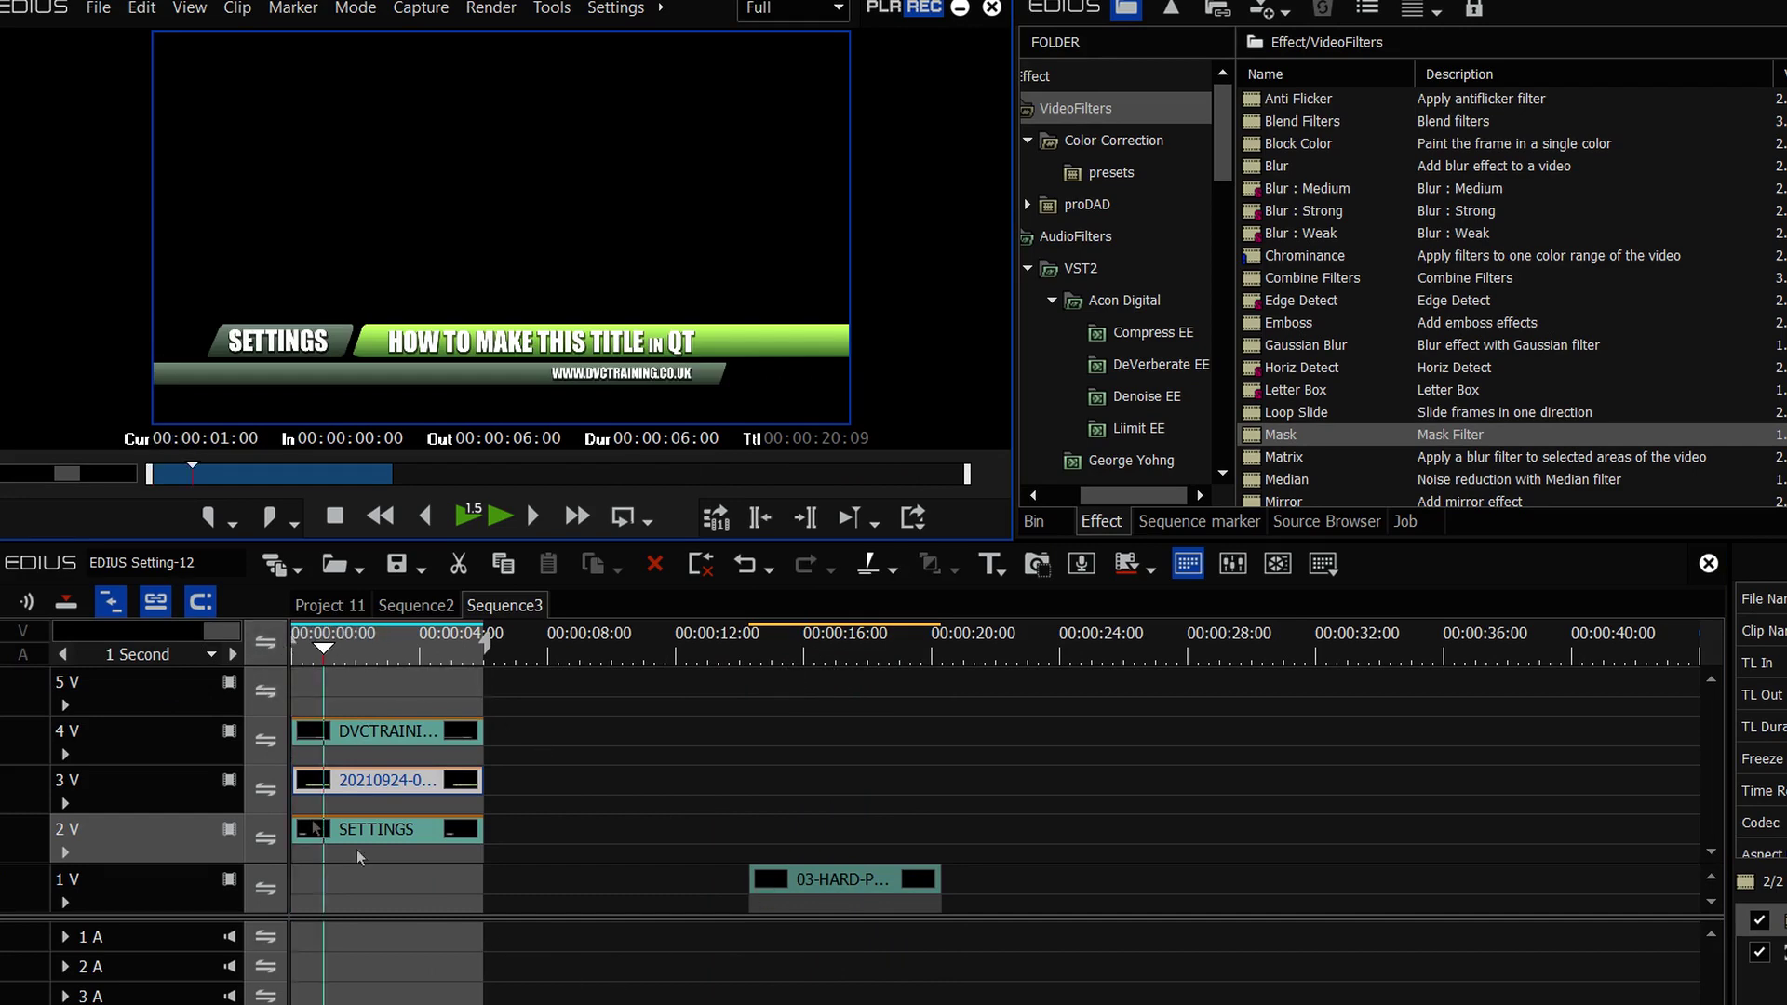
{"action": "left_click", "coordinate": [372, 739]}
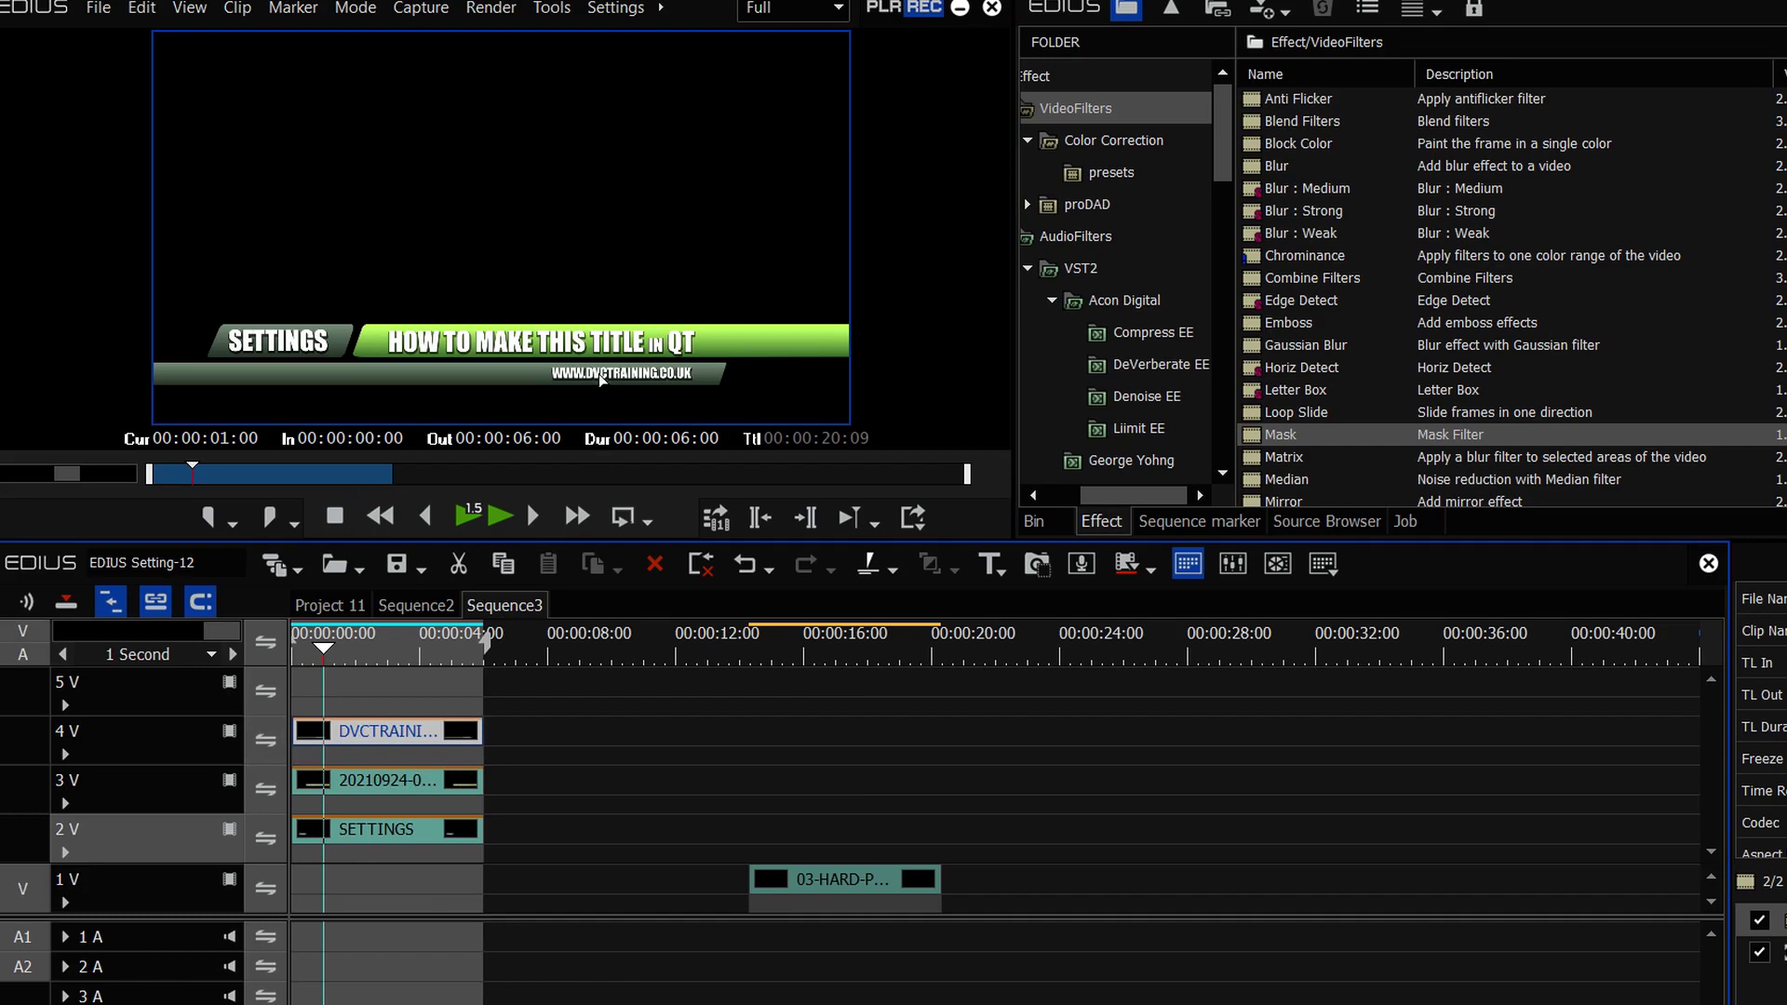
{"action": "double_click", "coordinate": [1771, 954]}
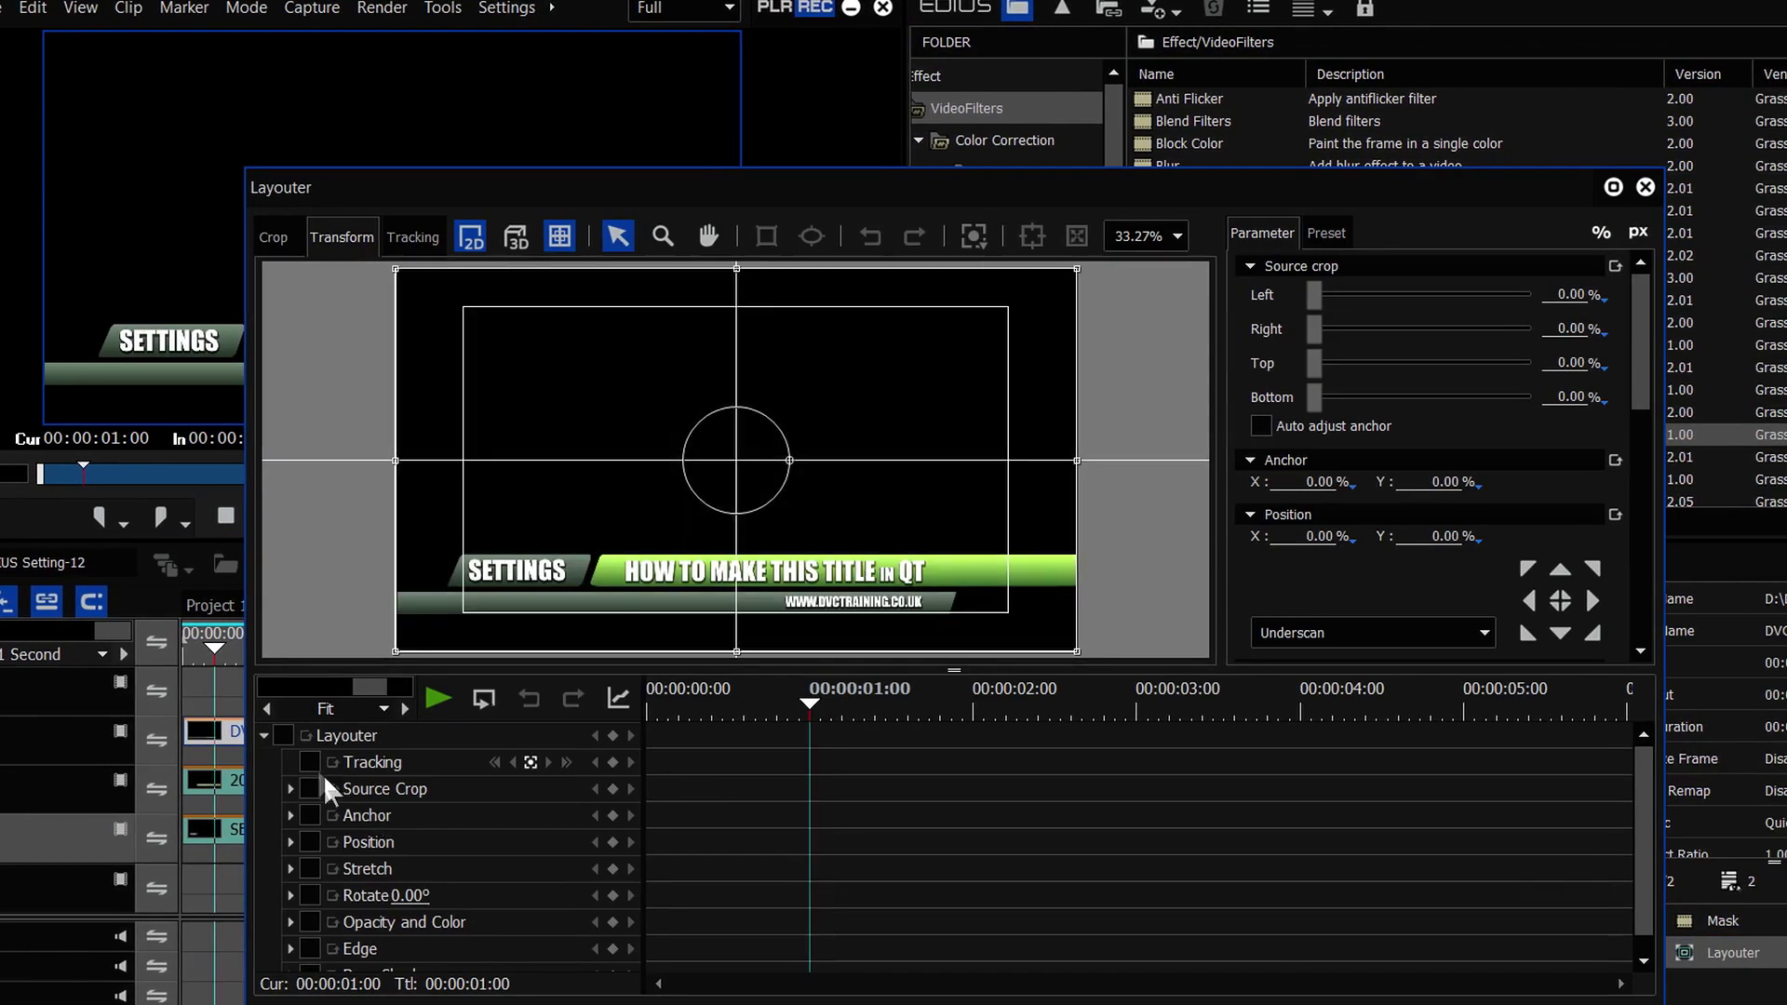
{"action": "left_click", "coordinate": [282, 735]}
{"action": "left_click", "coordinate": [612, 735]}
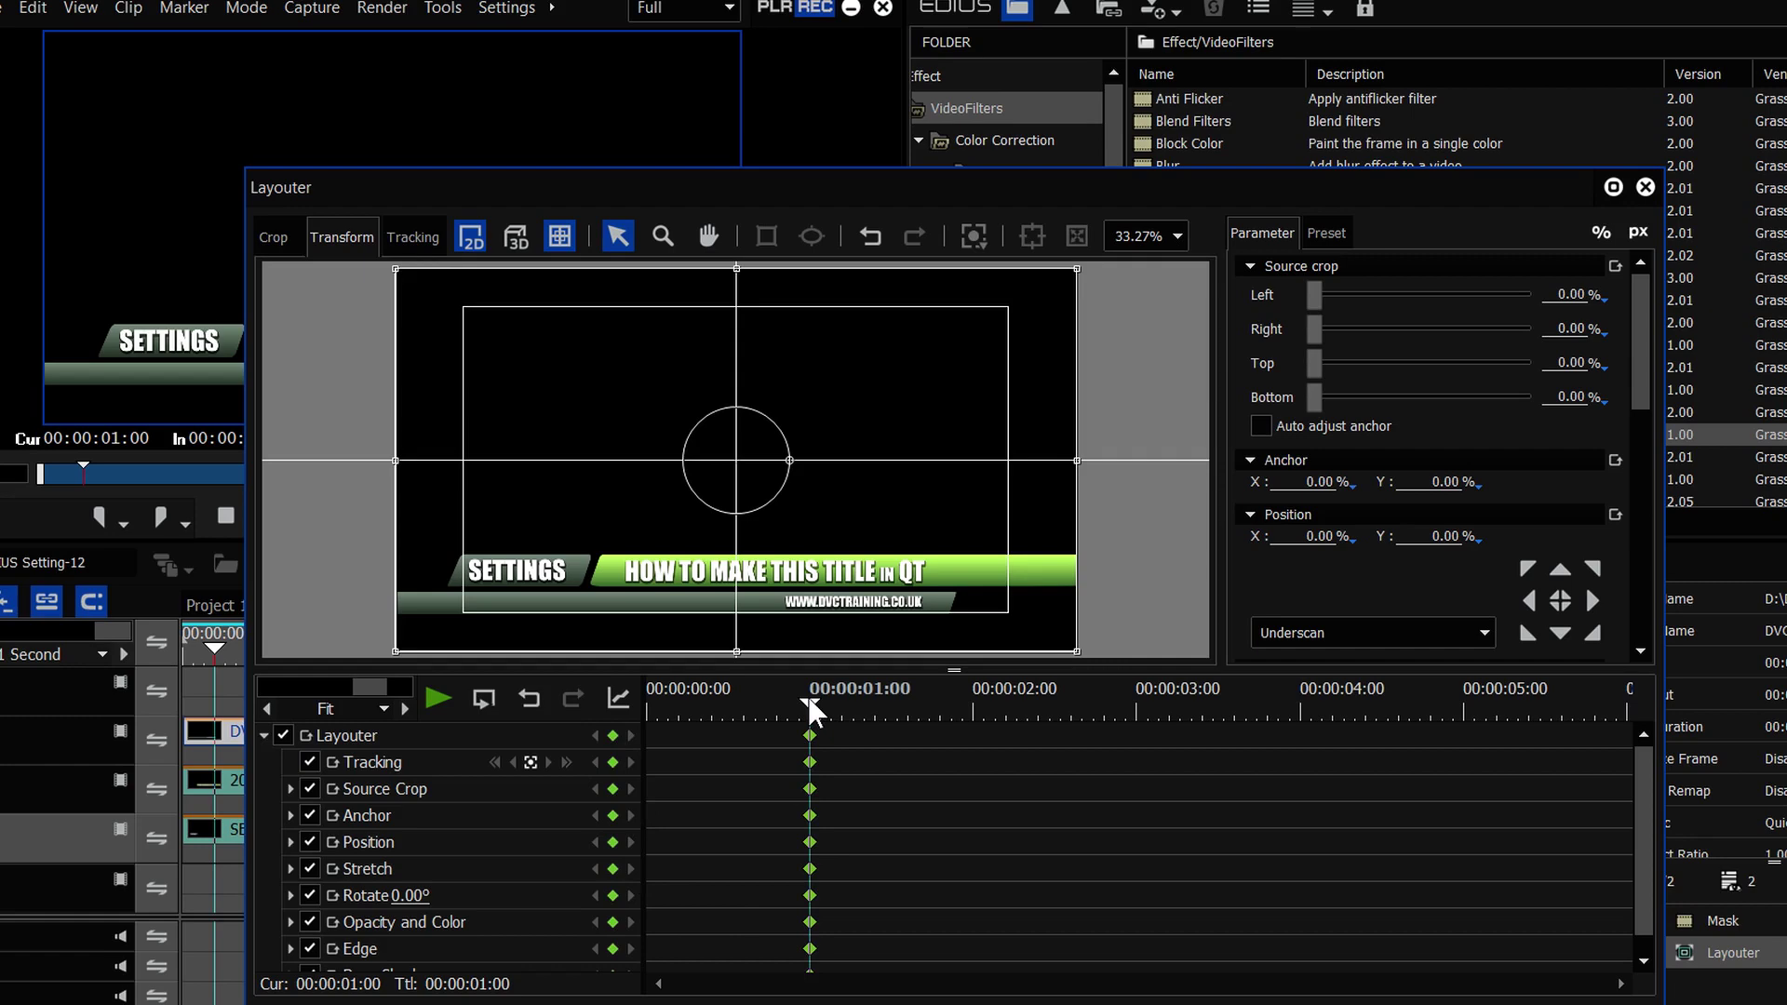
Keyframe the web address title's horizontal position at -83% at 00:00:00:00 and play back the slide-in
{"action": "left_click_drag", "start_coordinate": [810, 696], "coordinate": [640, 702]}
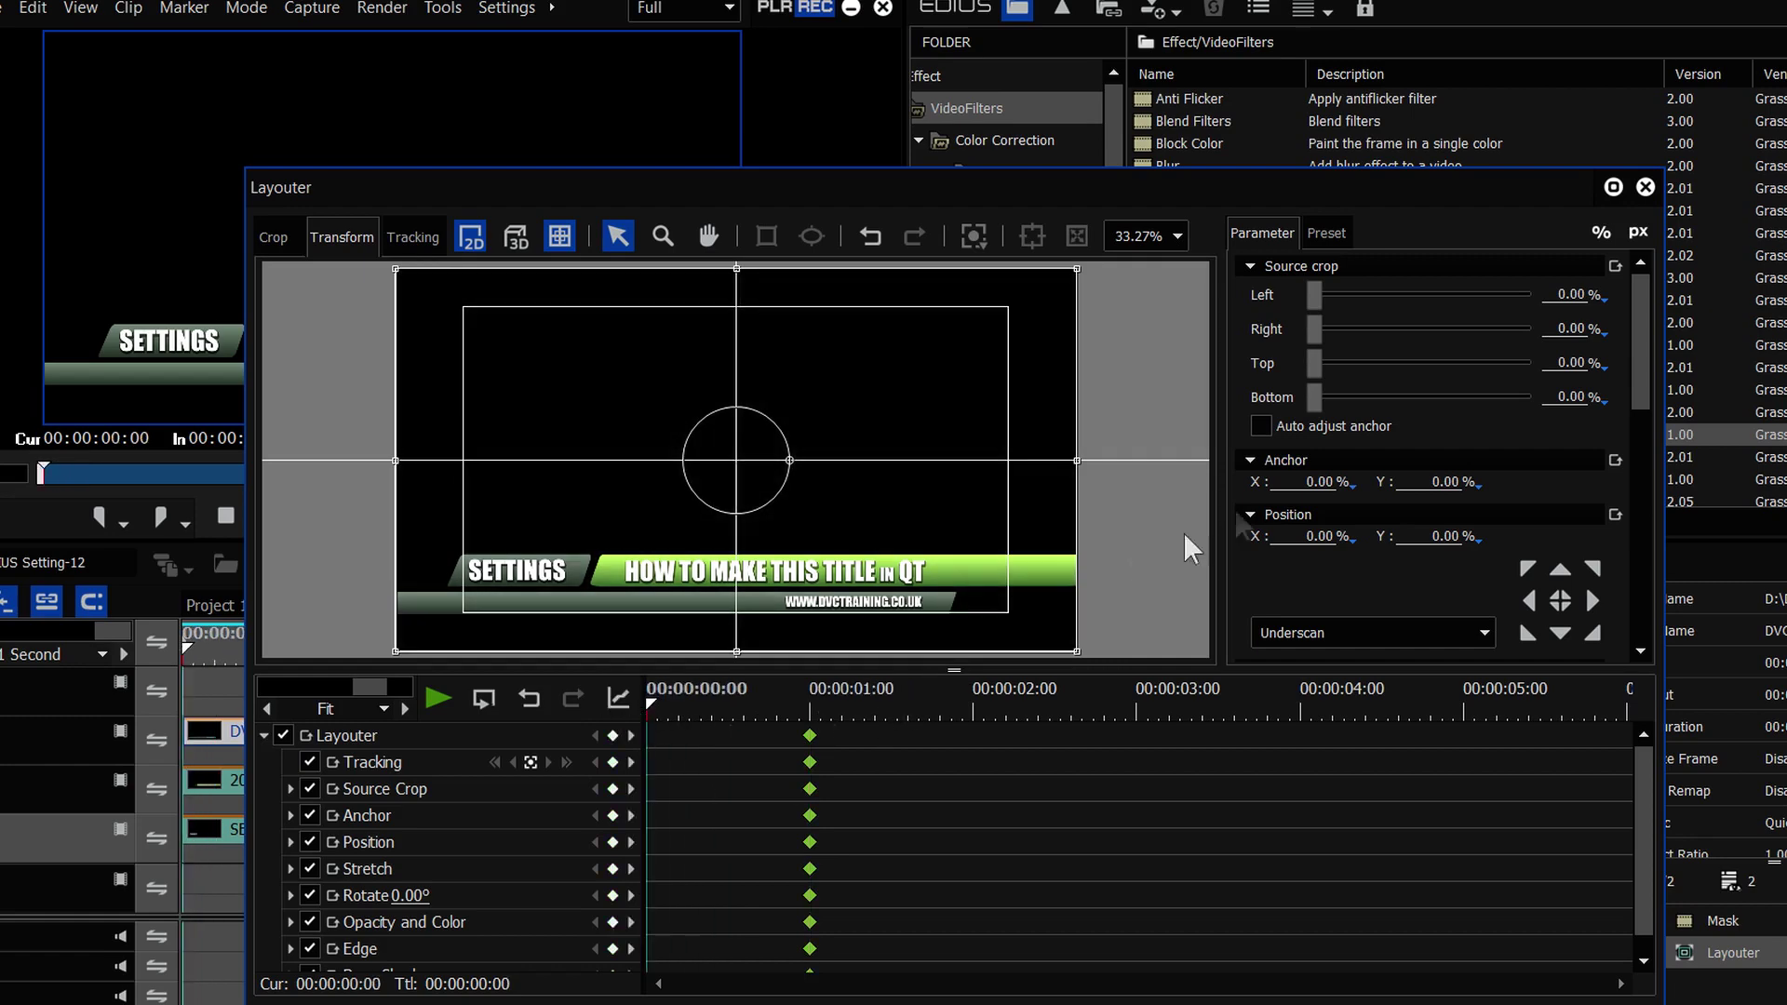
{"action": "left_click_drag", "start_coordinate": [1315, 539], "coordinate": [1181, 540]}
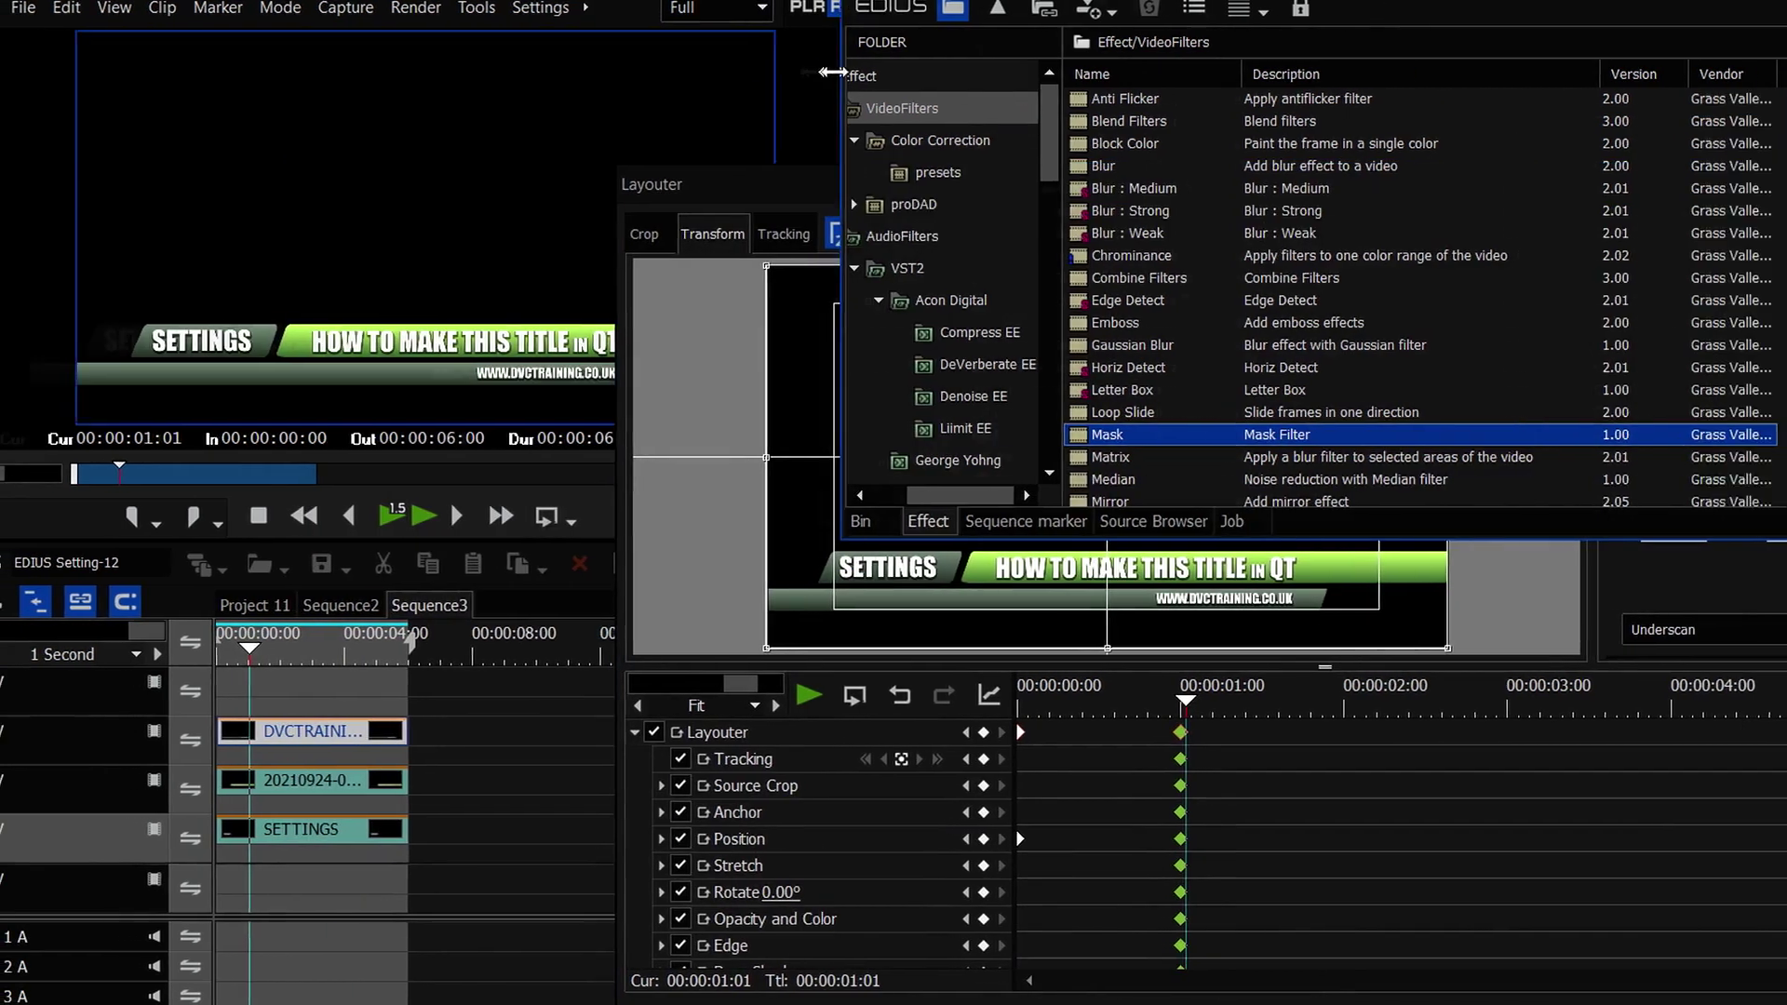
{"action": "left_click_drag", "start_coordinate": [751, 68], "coordinate": [739, 68]}
{"action": "left_click", "coordinate": [725, 343]}
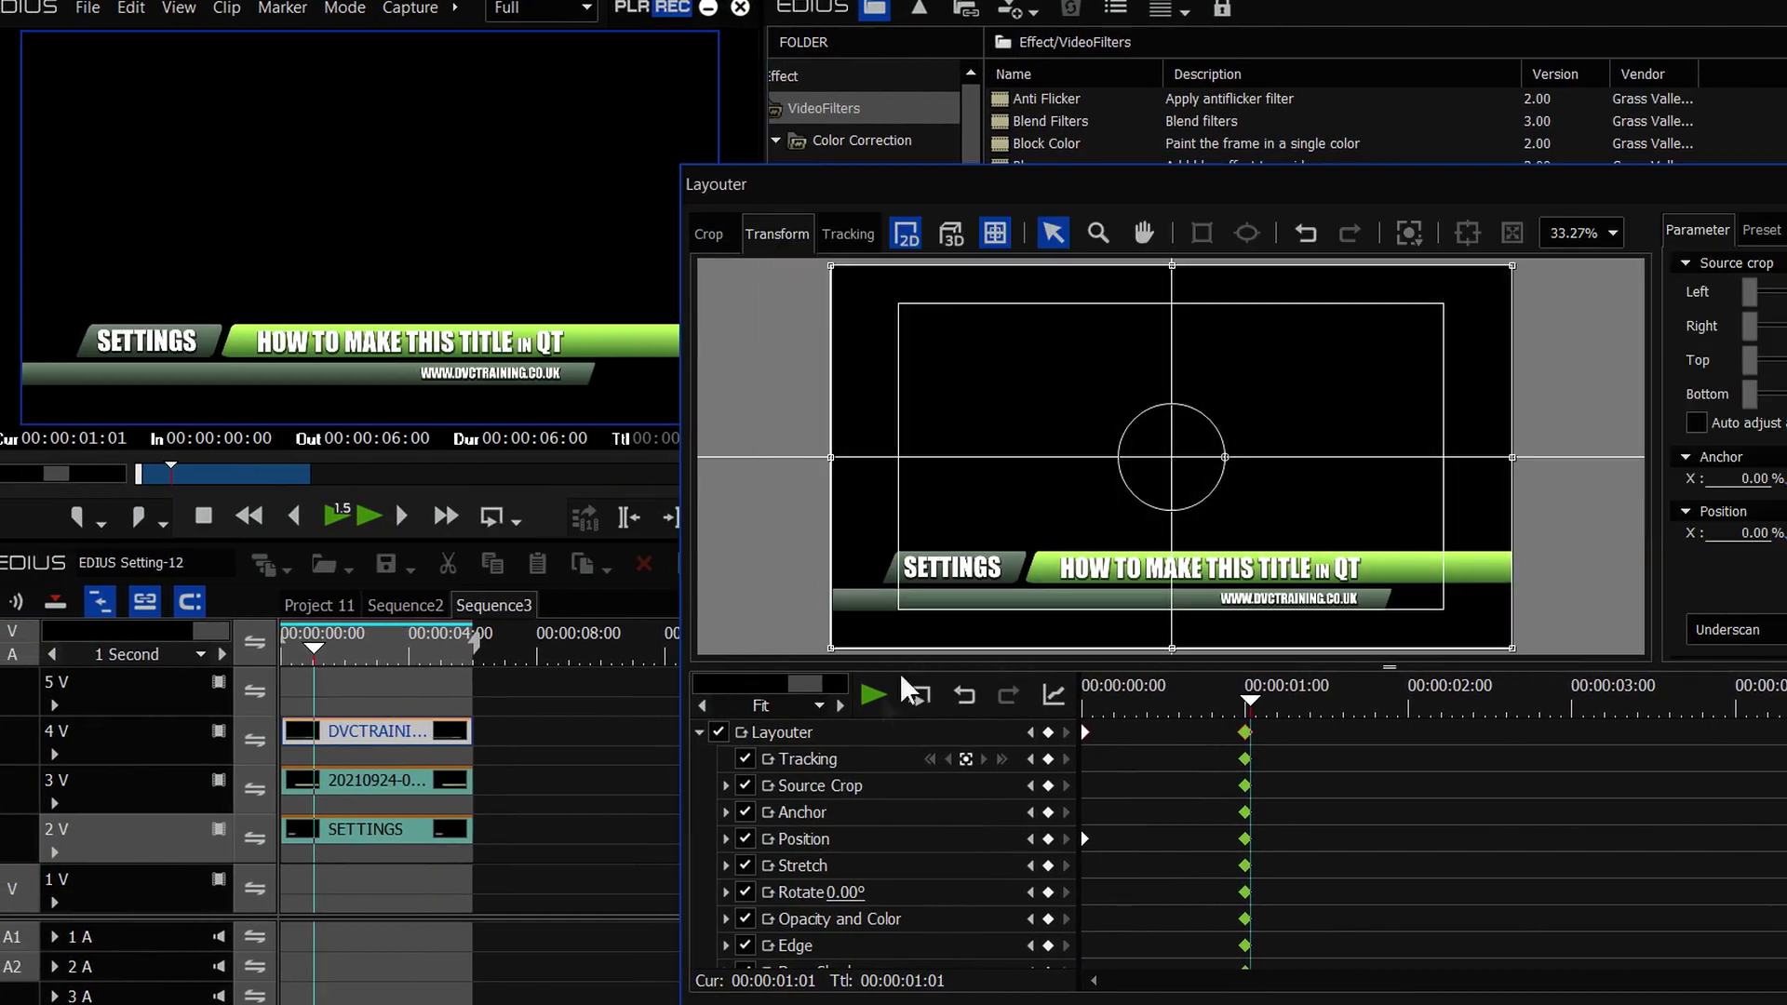
{"action": "left_click", "coordinate": [872, 696]}
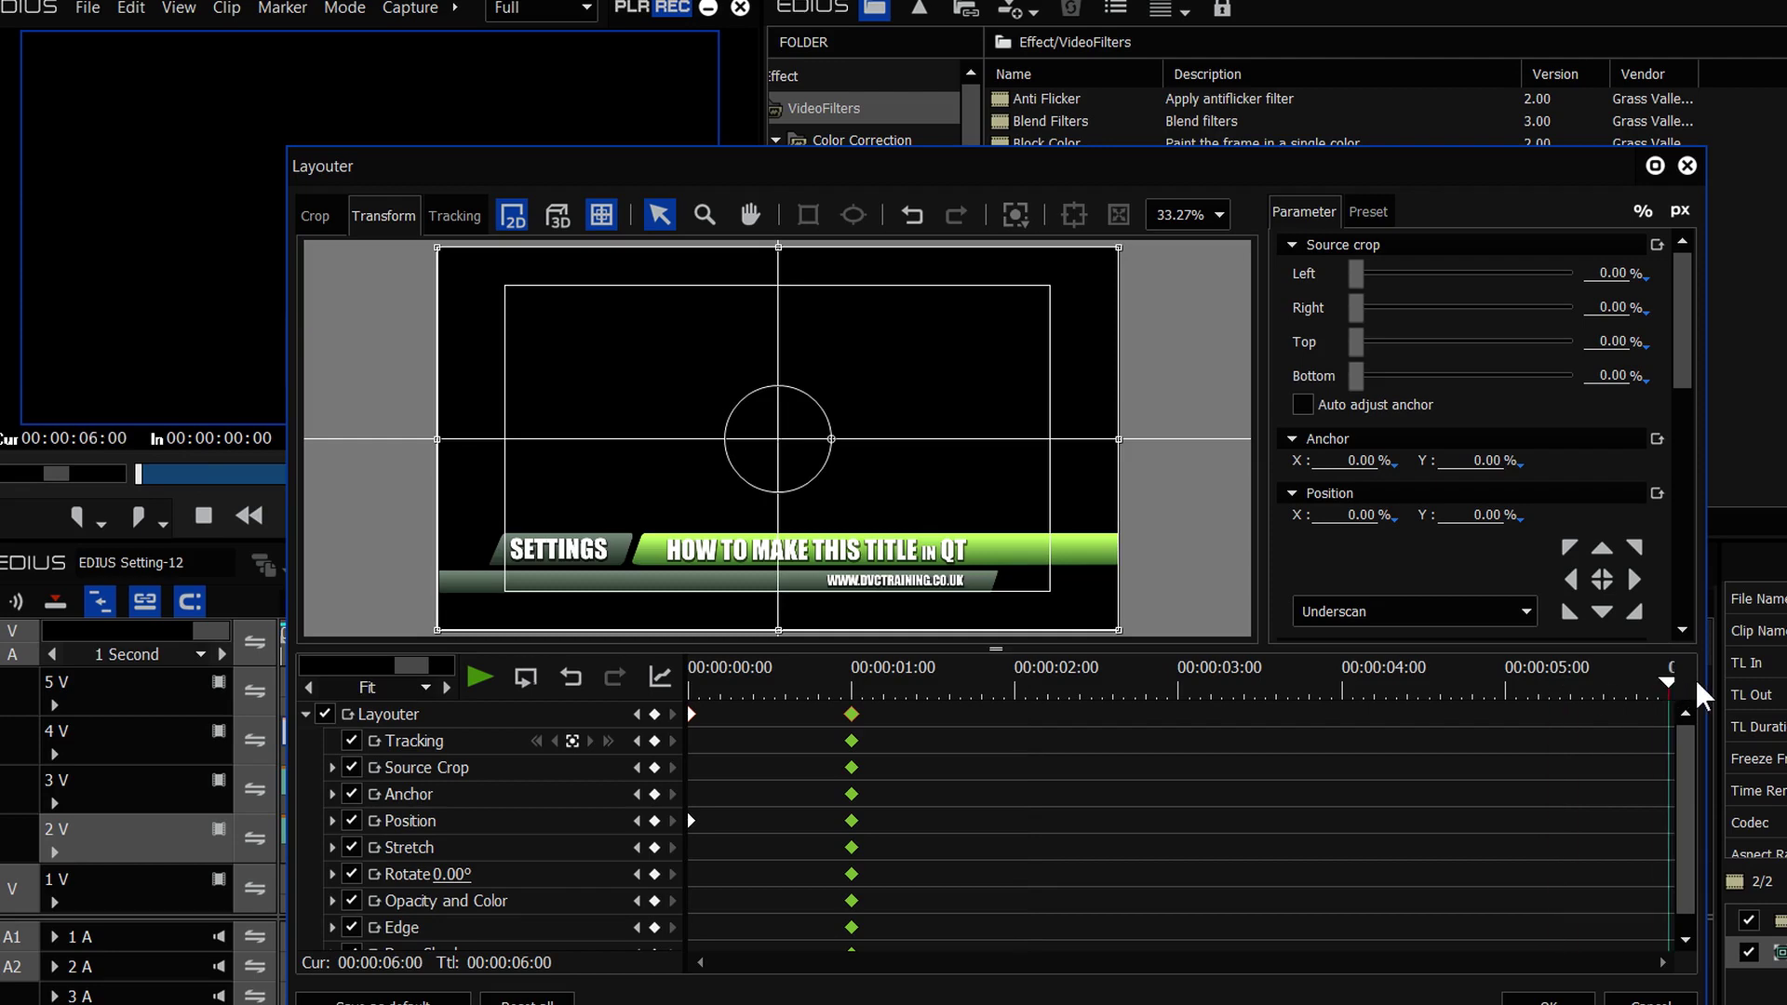
Add keyframes for all Layouter parameters one second before the clip's end, at 00:00:05:00
{"action": "type", "text": "-1"}
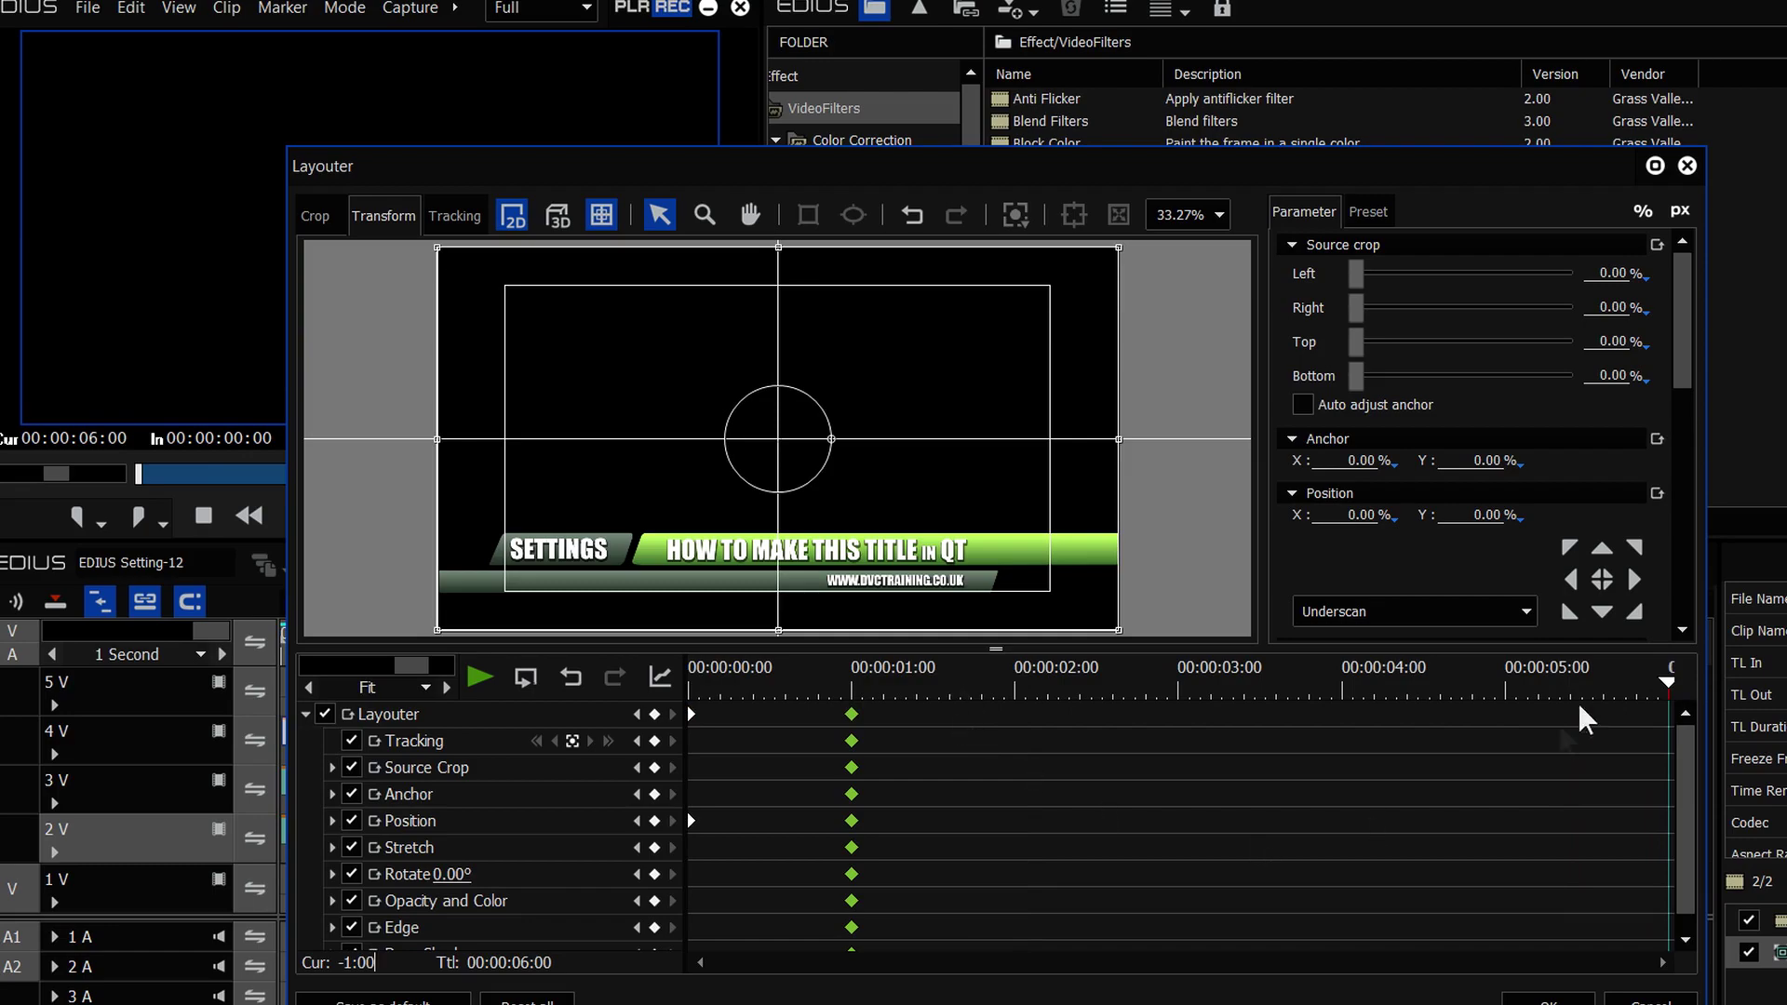
{"action": "left_click_drag", "start_coordinate": [1657, 684], "coordinate": [1686, 672]}
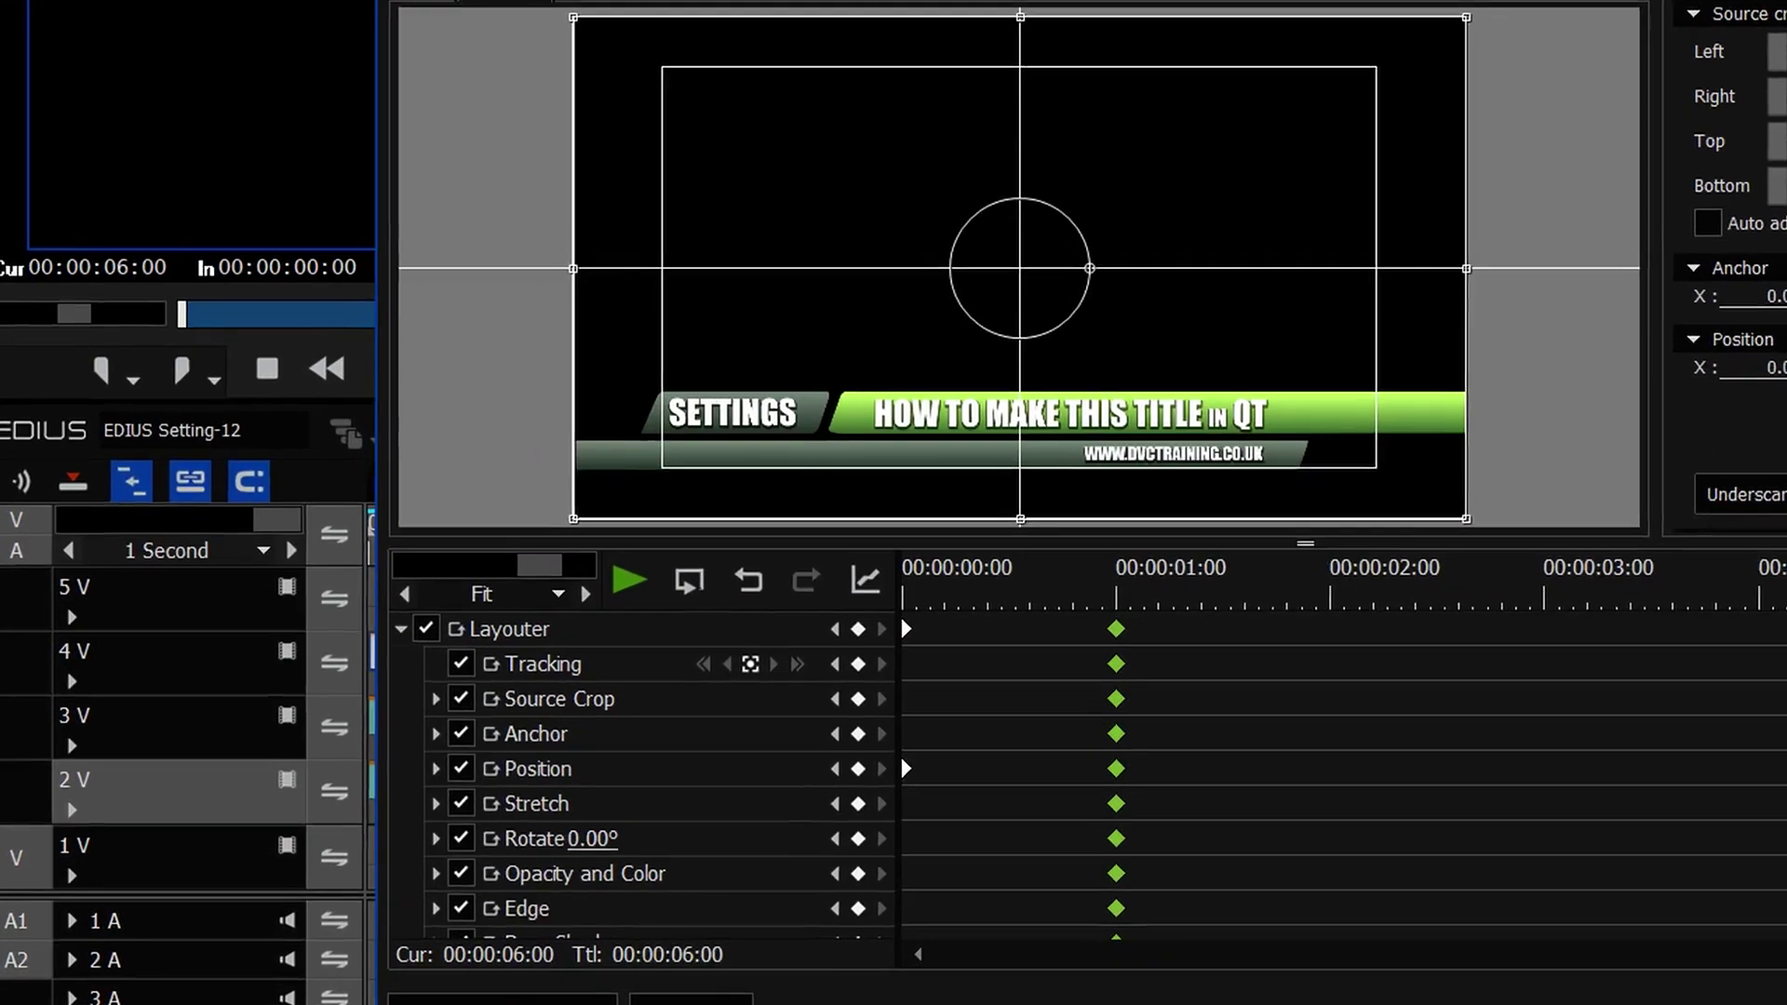
{"action": "type", "text": "-"}
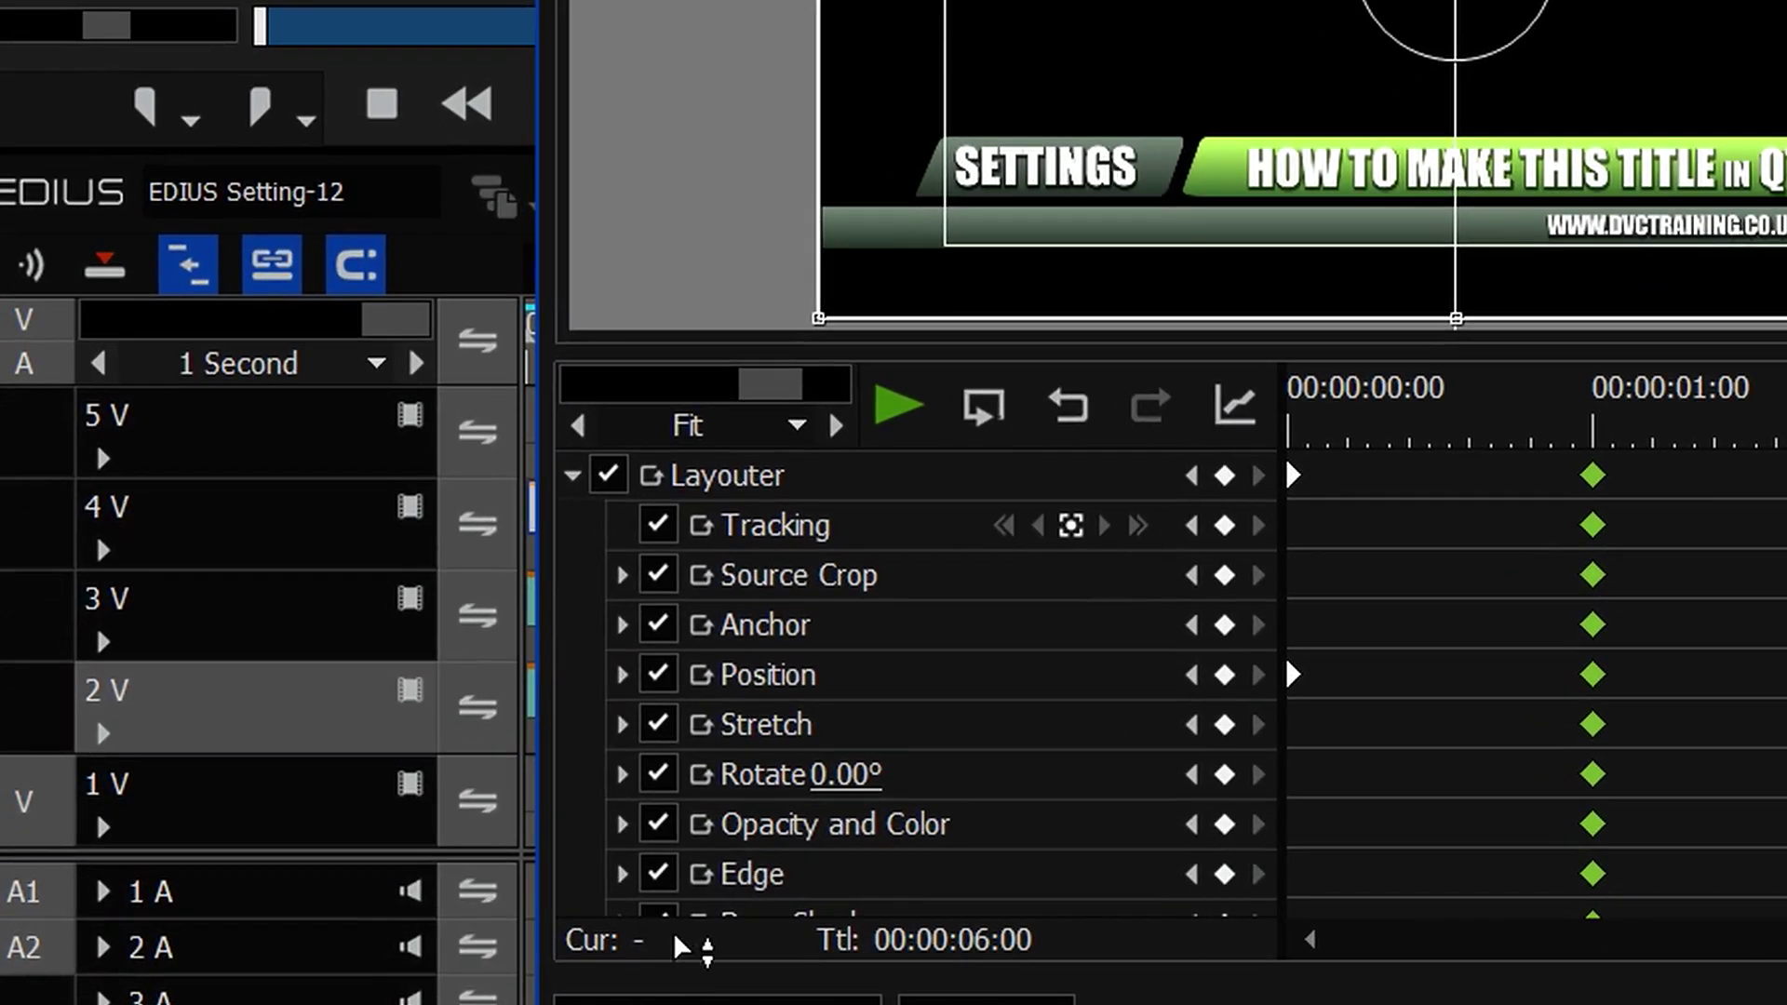
{"action": "type", "text": "100"}
{"action": "key", "text": "Return"}
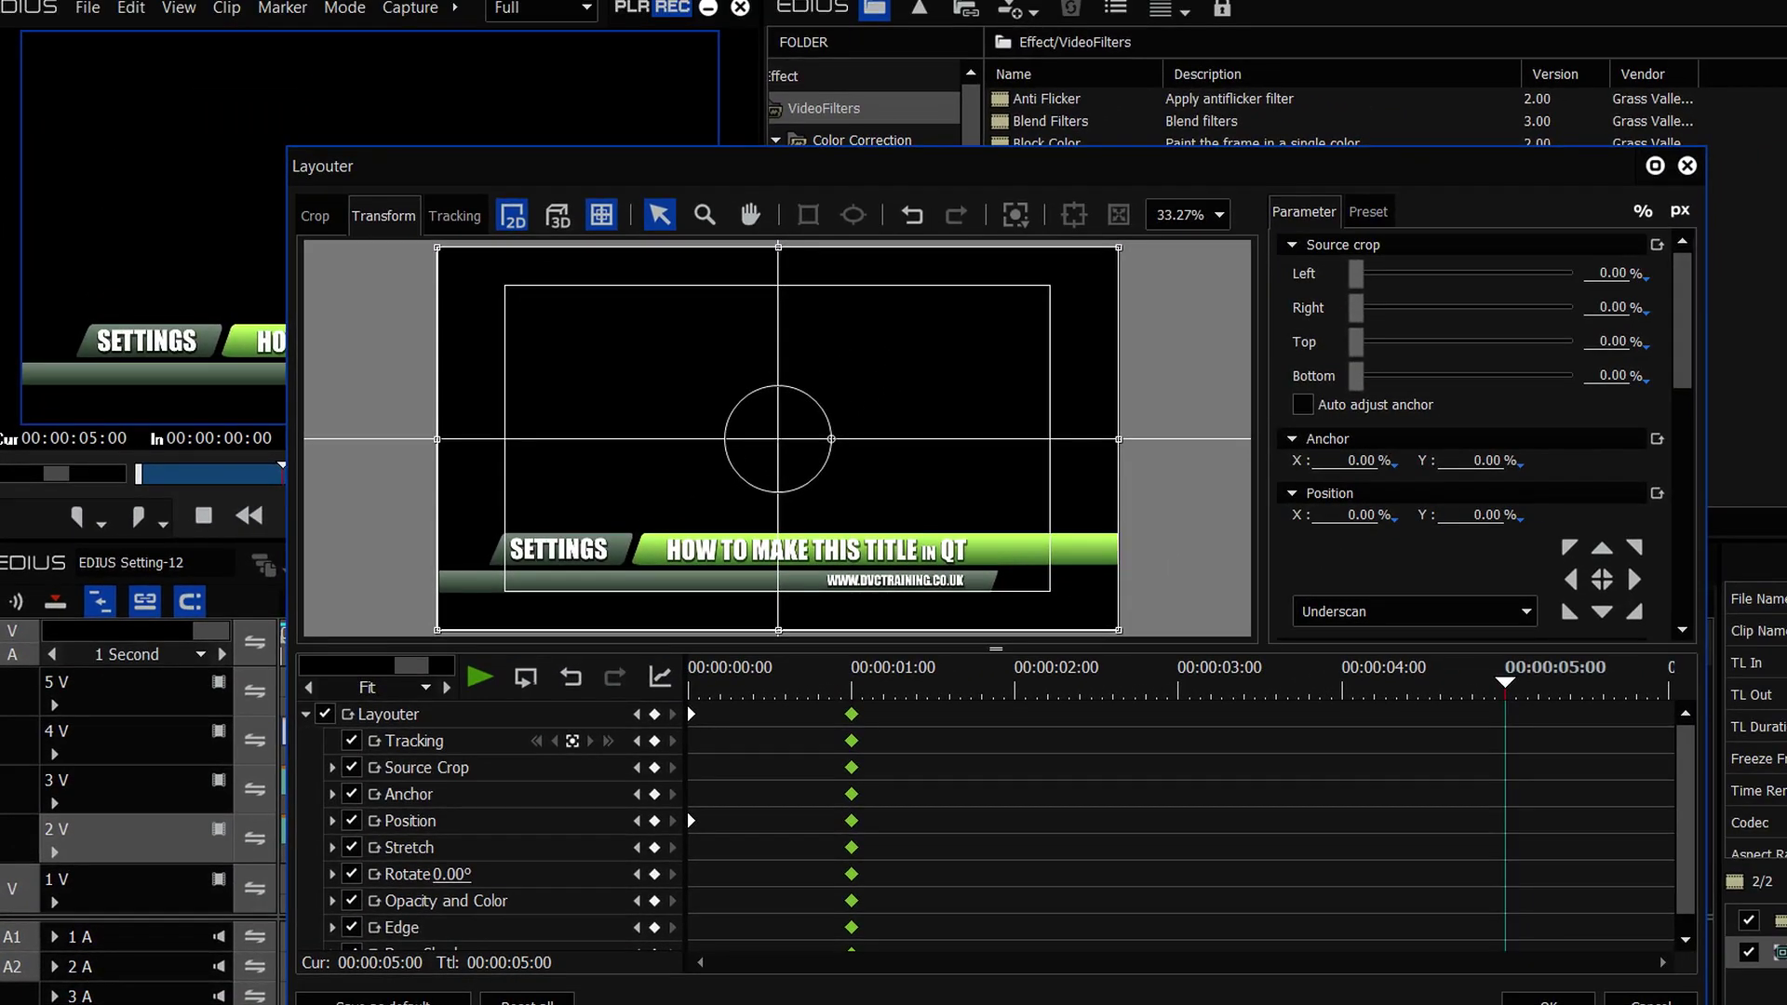
{"action": "left_click", "coordinate": [655, 714]}
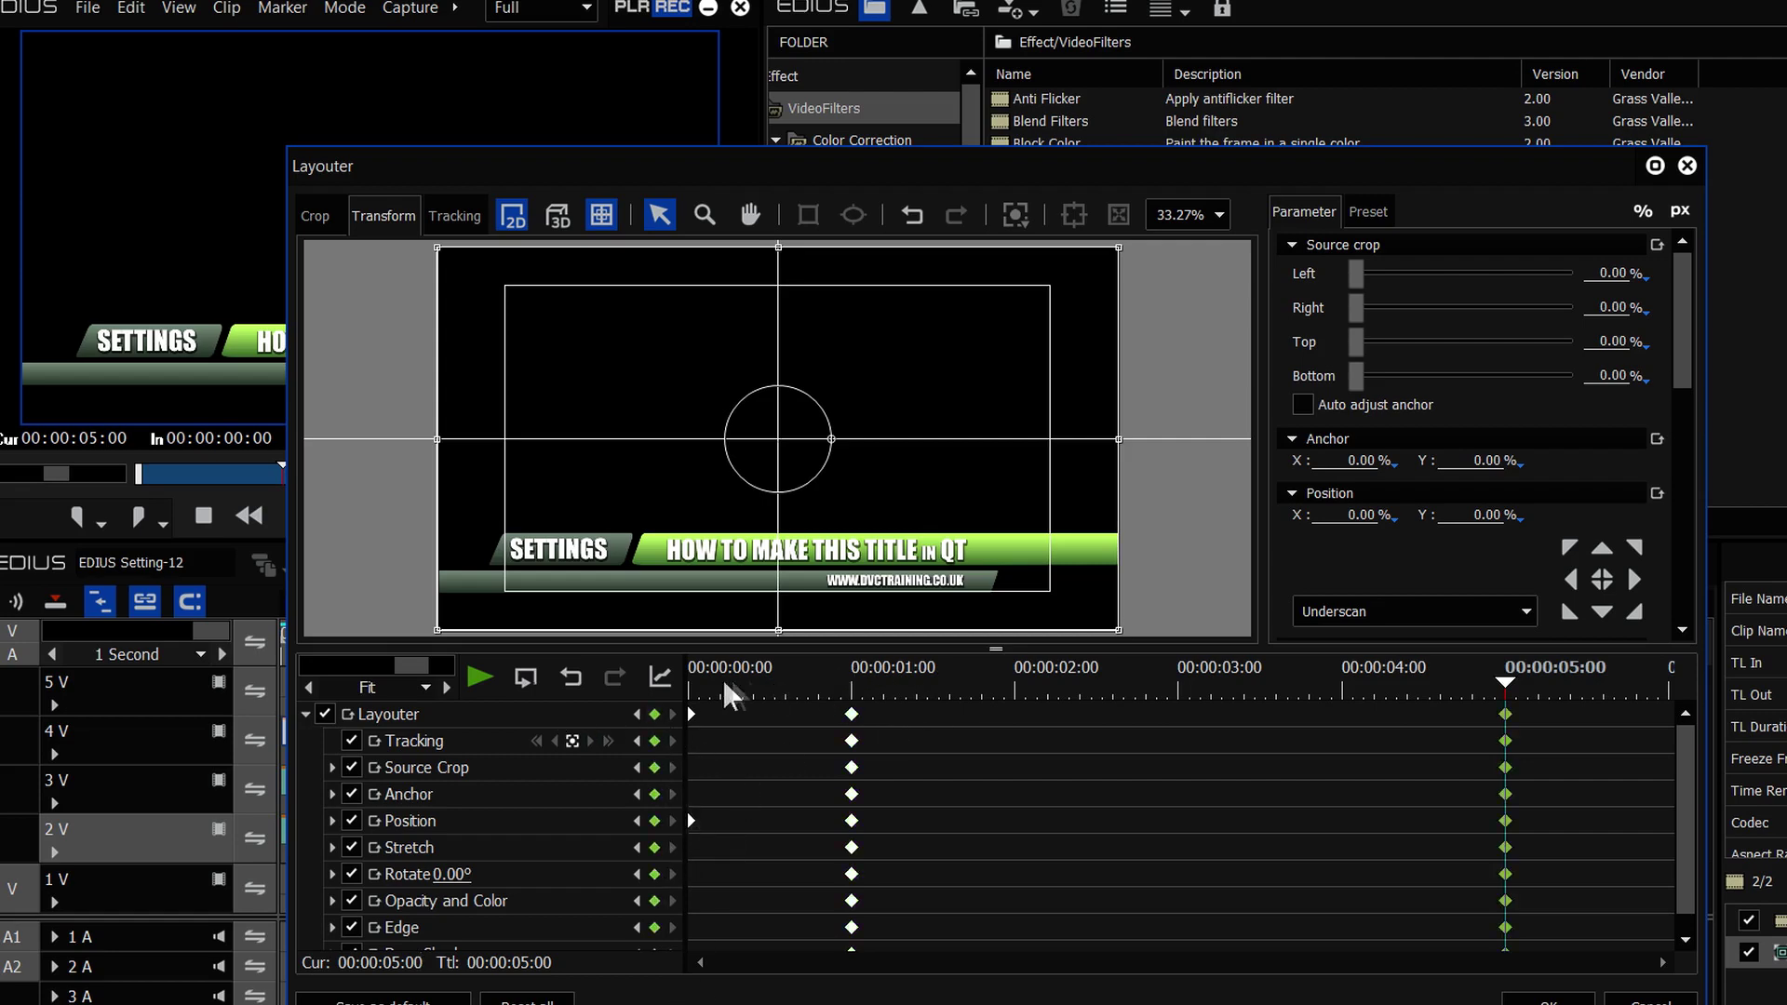
Copy the off-screen Position keyframe from the clip's start to its end at 00:00:06:00
{"action": "left_click_drag", "start_coordinate": [721, 683], "coordinate": [1694, 727]}
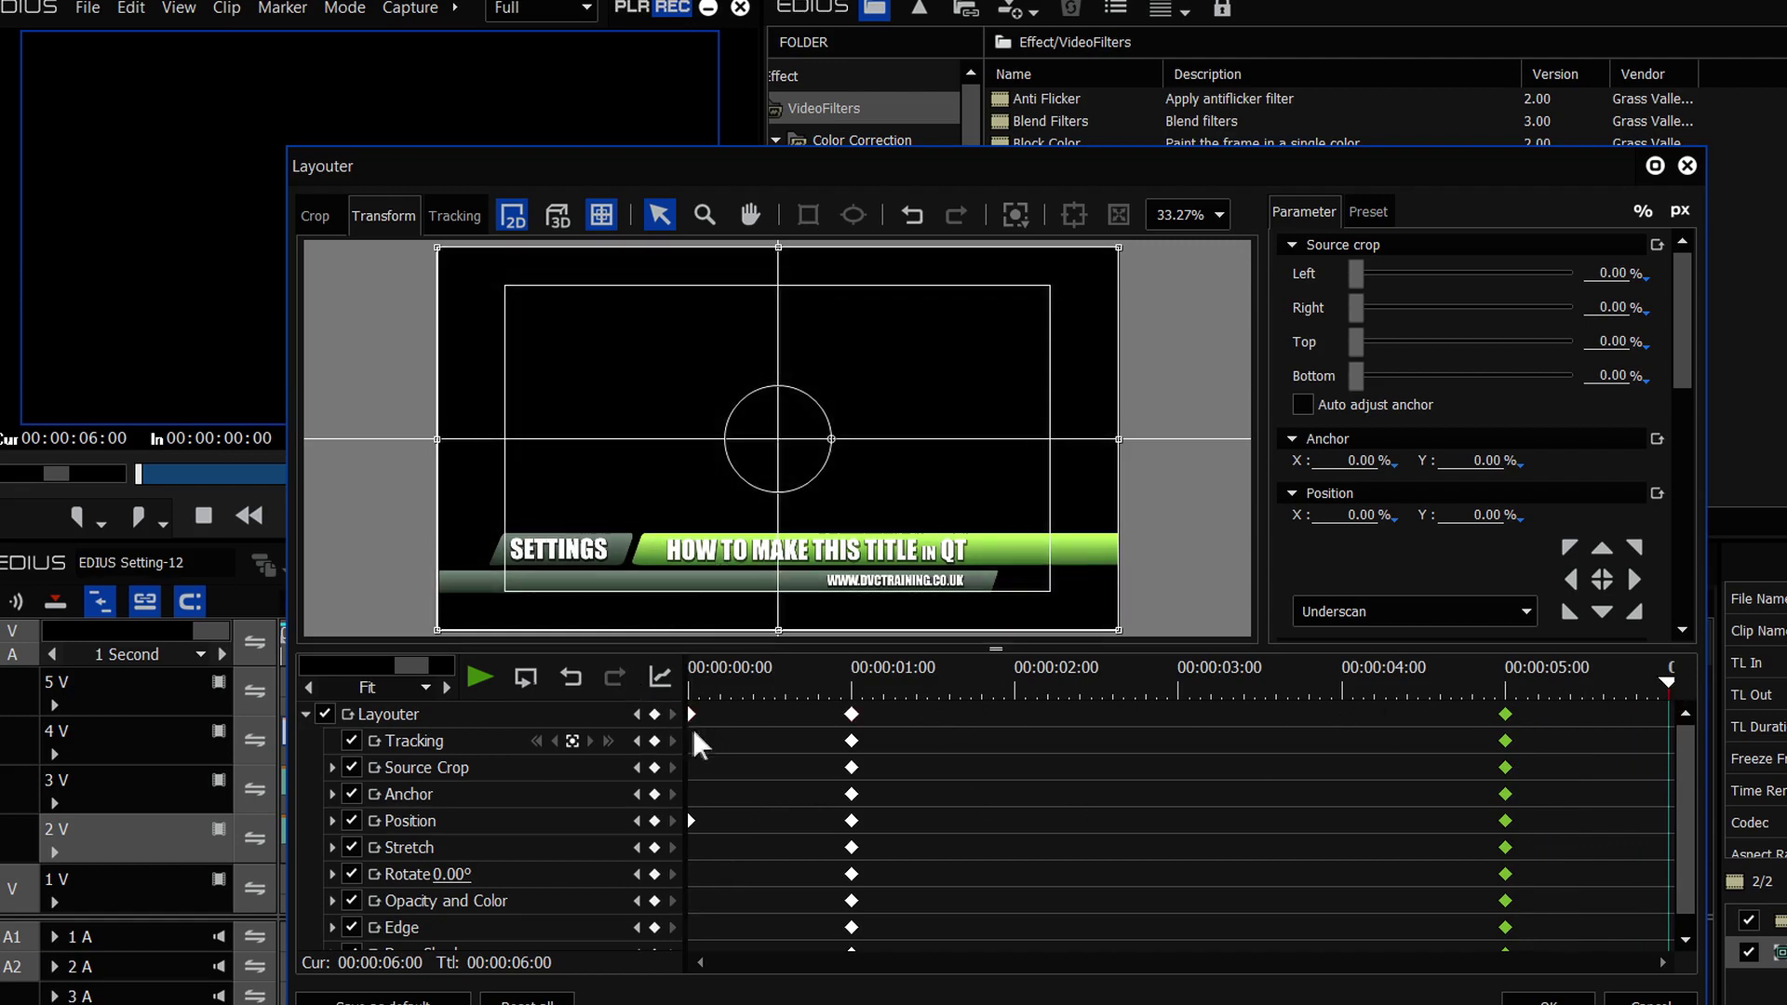
{"action": "left_click", "coordinate": [690, 712]}
{"action": "key", "text": "ctrl+v"}
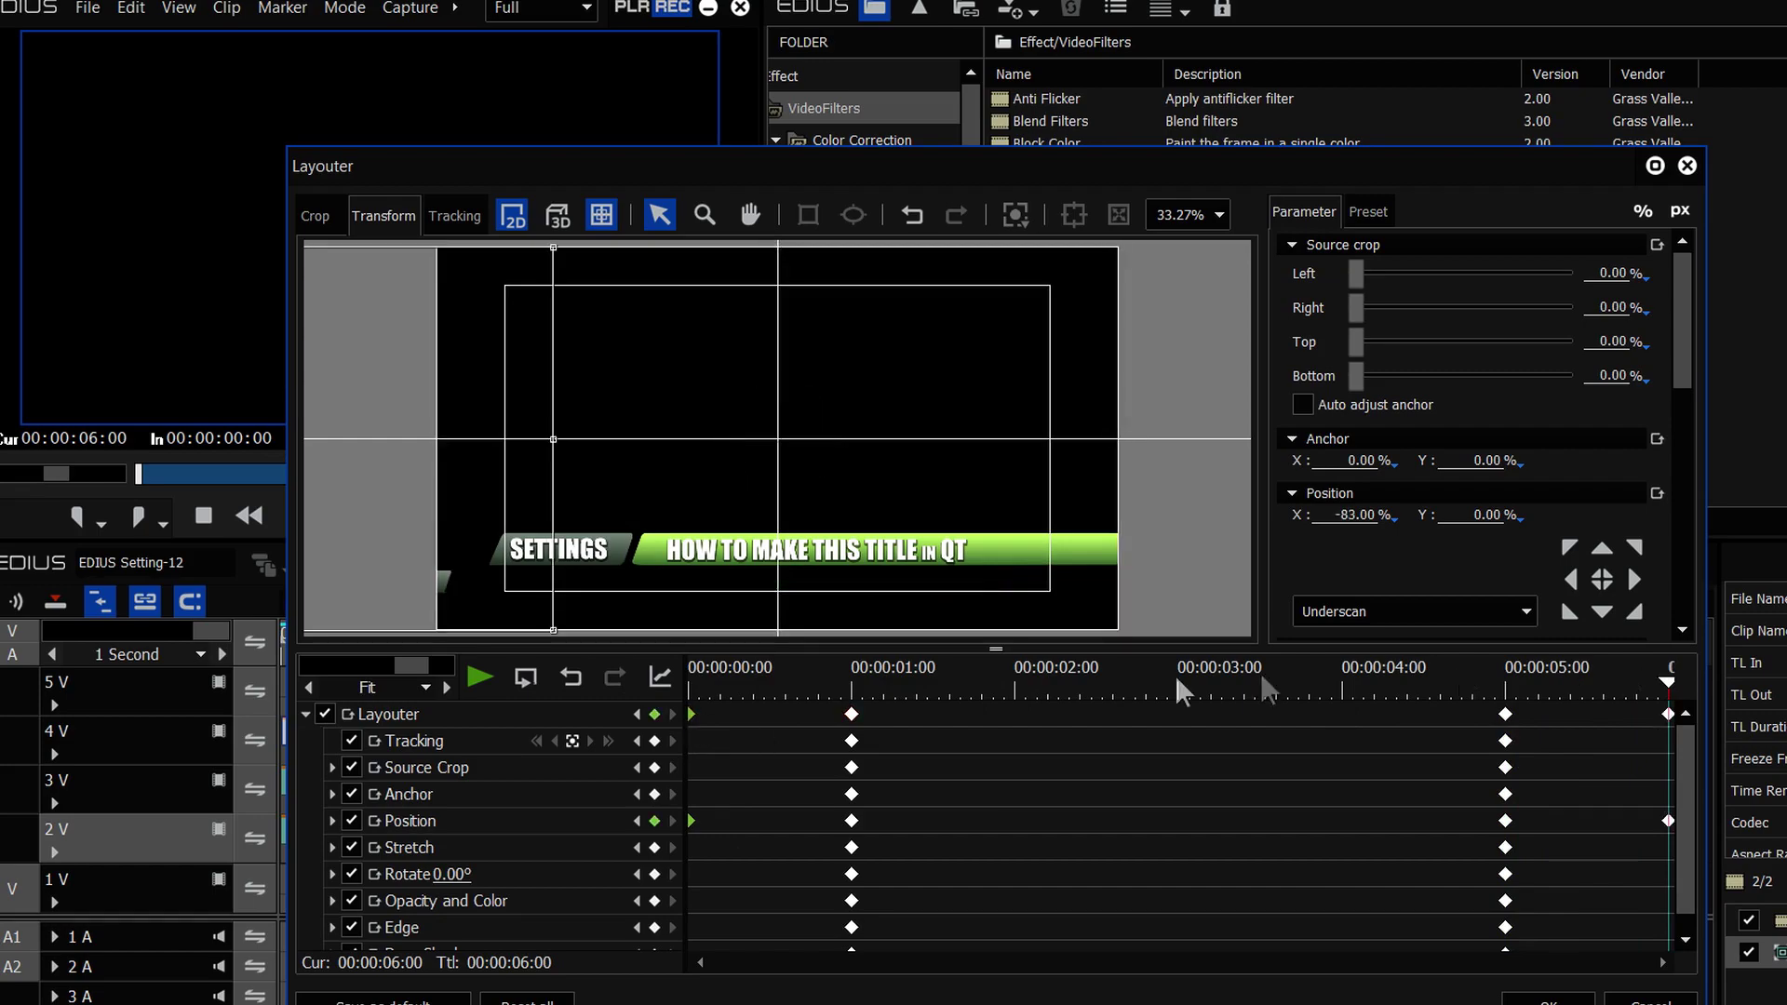
Preview the web address title's slide-in and slide-out from the start and accept the Layouter changes
{"action": "left_click_drag", "start_coordinate": [1667, 683], "coordinate": [618, 685]}
{"action": "left_click_drag", "start_coordinate": [670, 176], "coordinate": [1114, 130]}
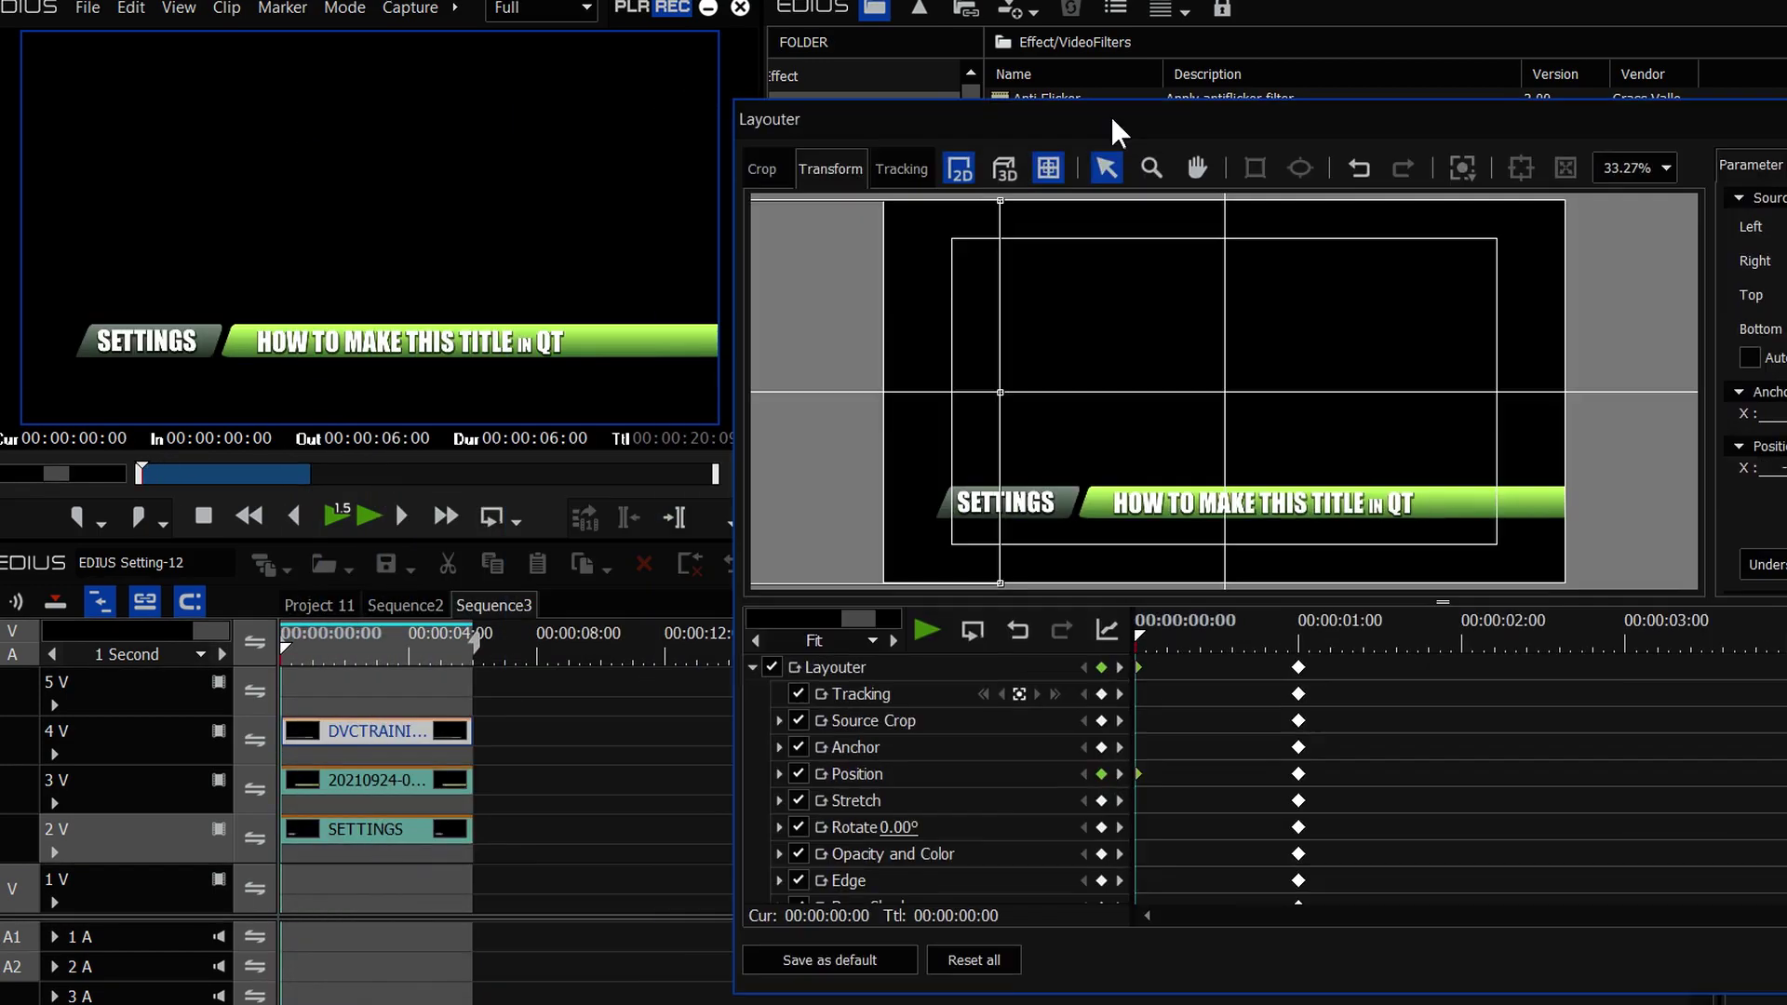
{"action": "key", "text": "space"}
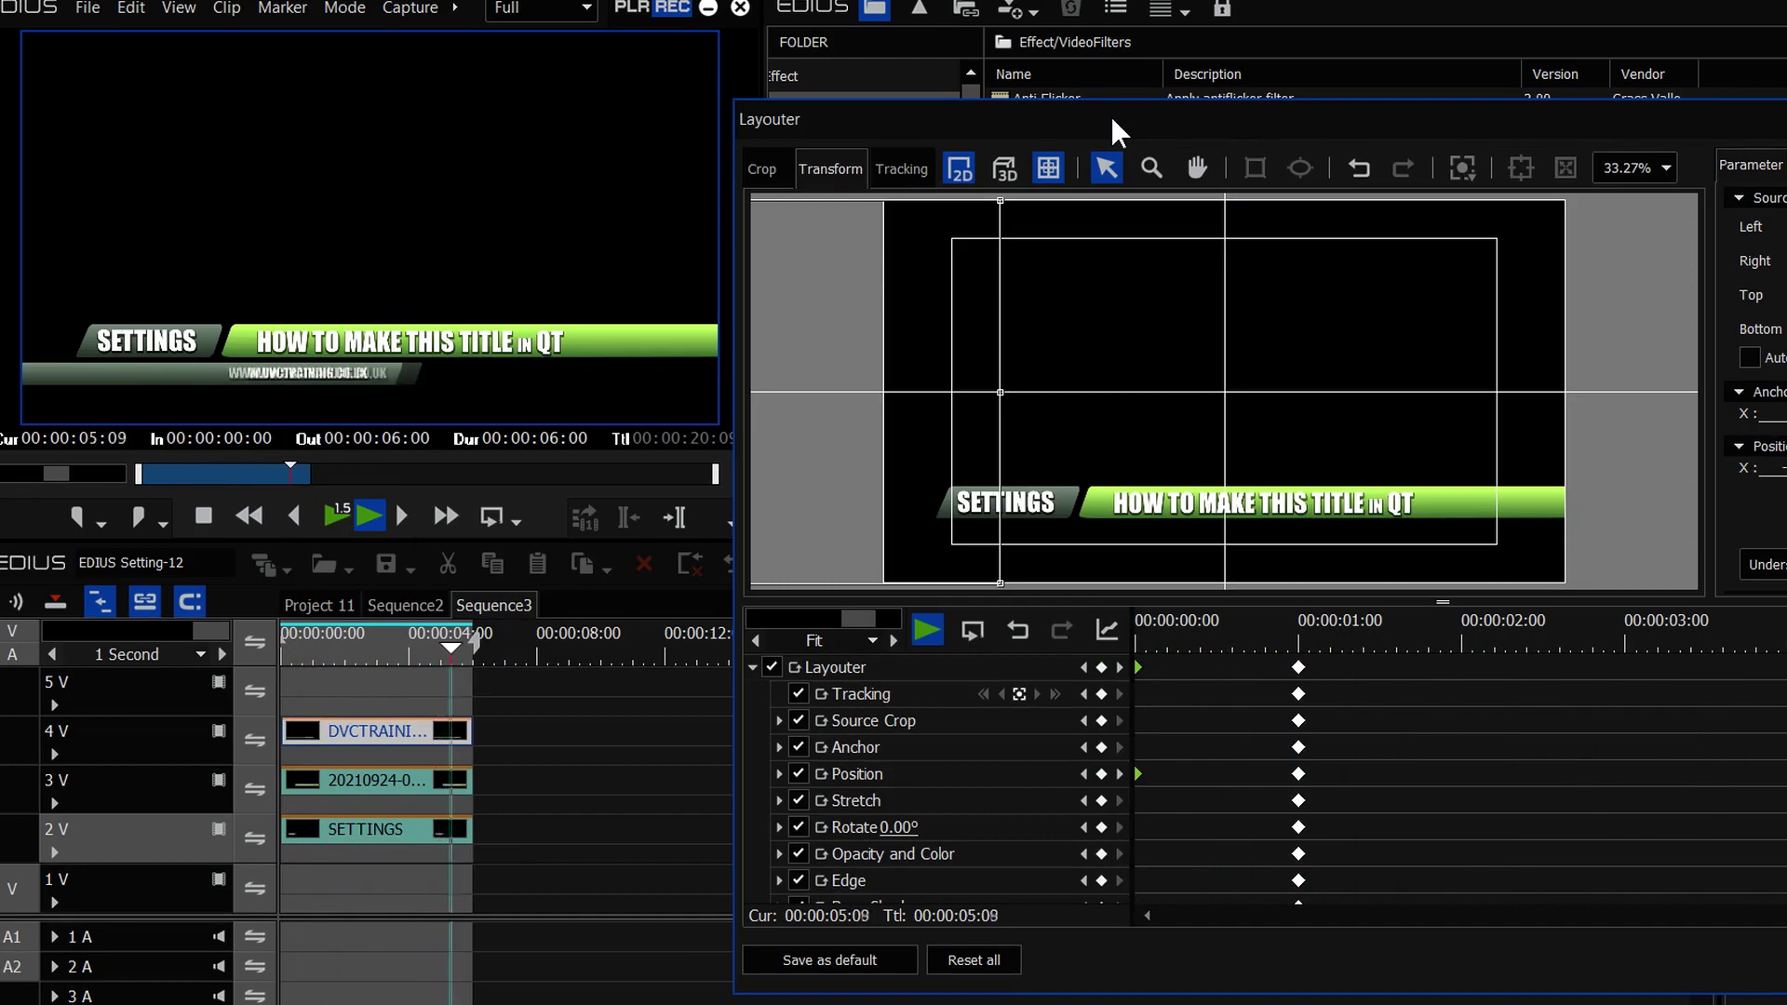
{"action": "key", "text": "space"}
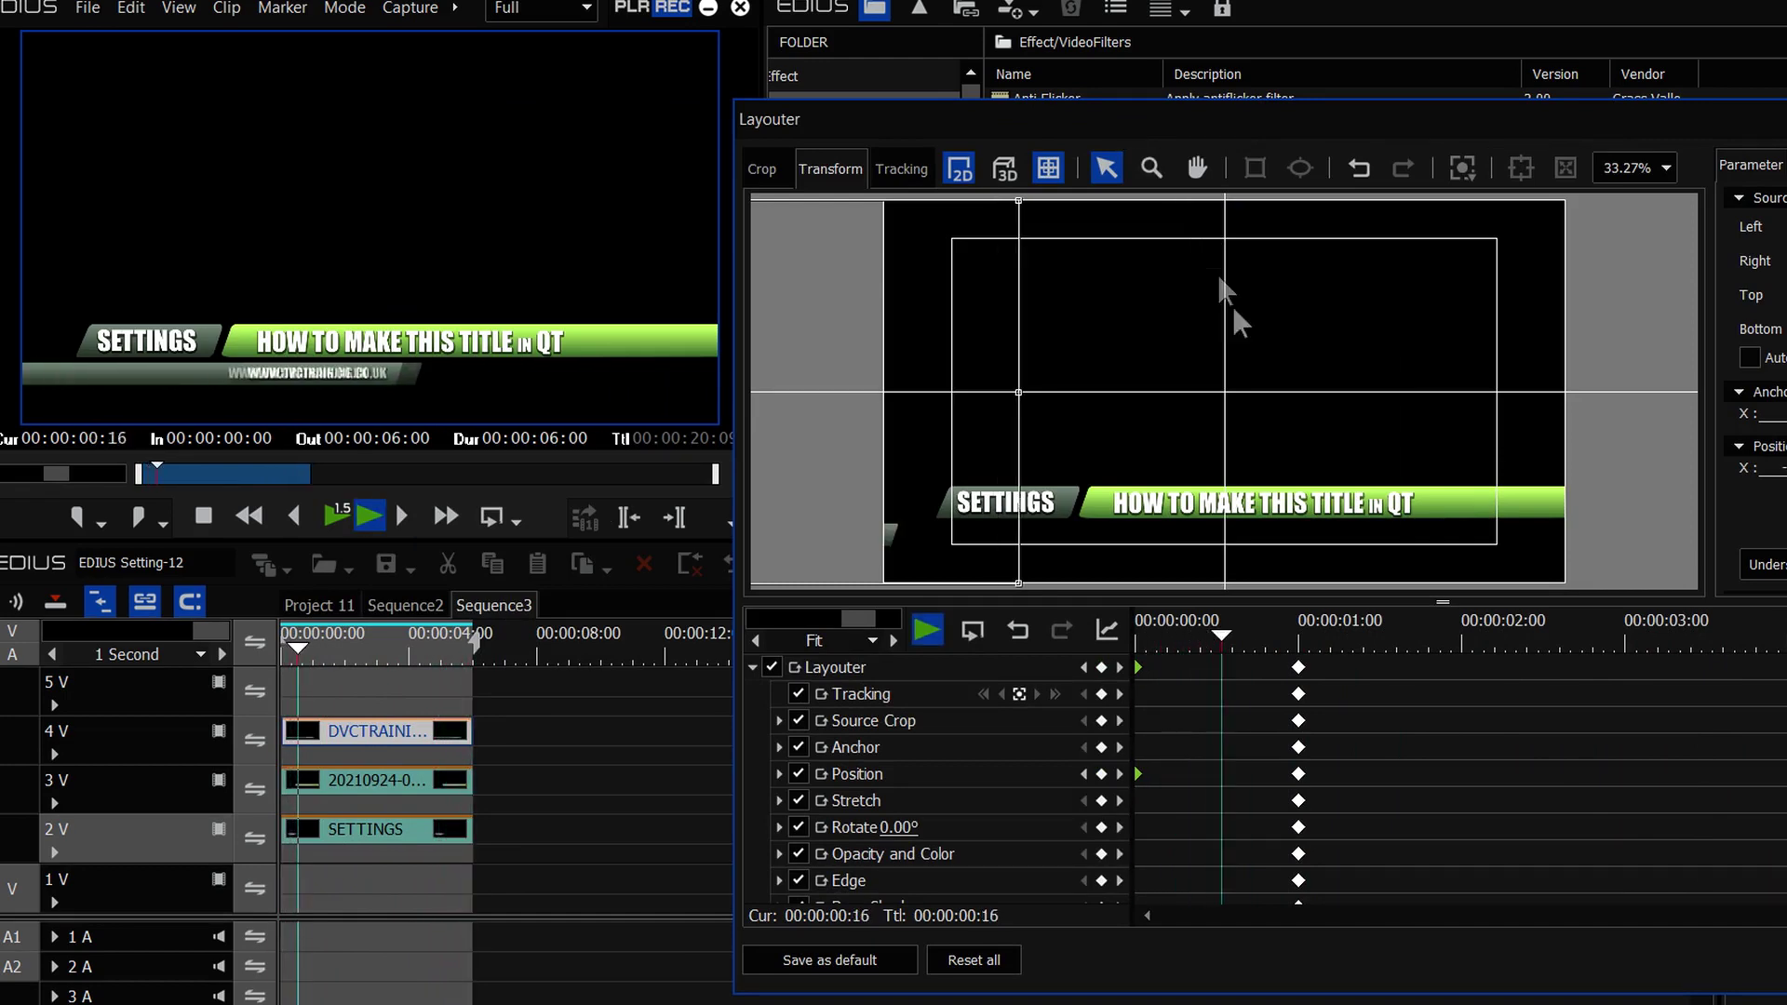
{"action": "key", "text": "space"}
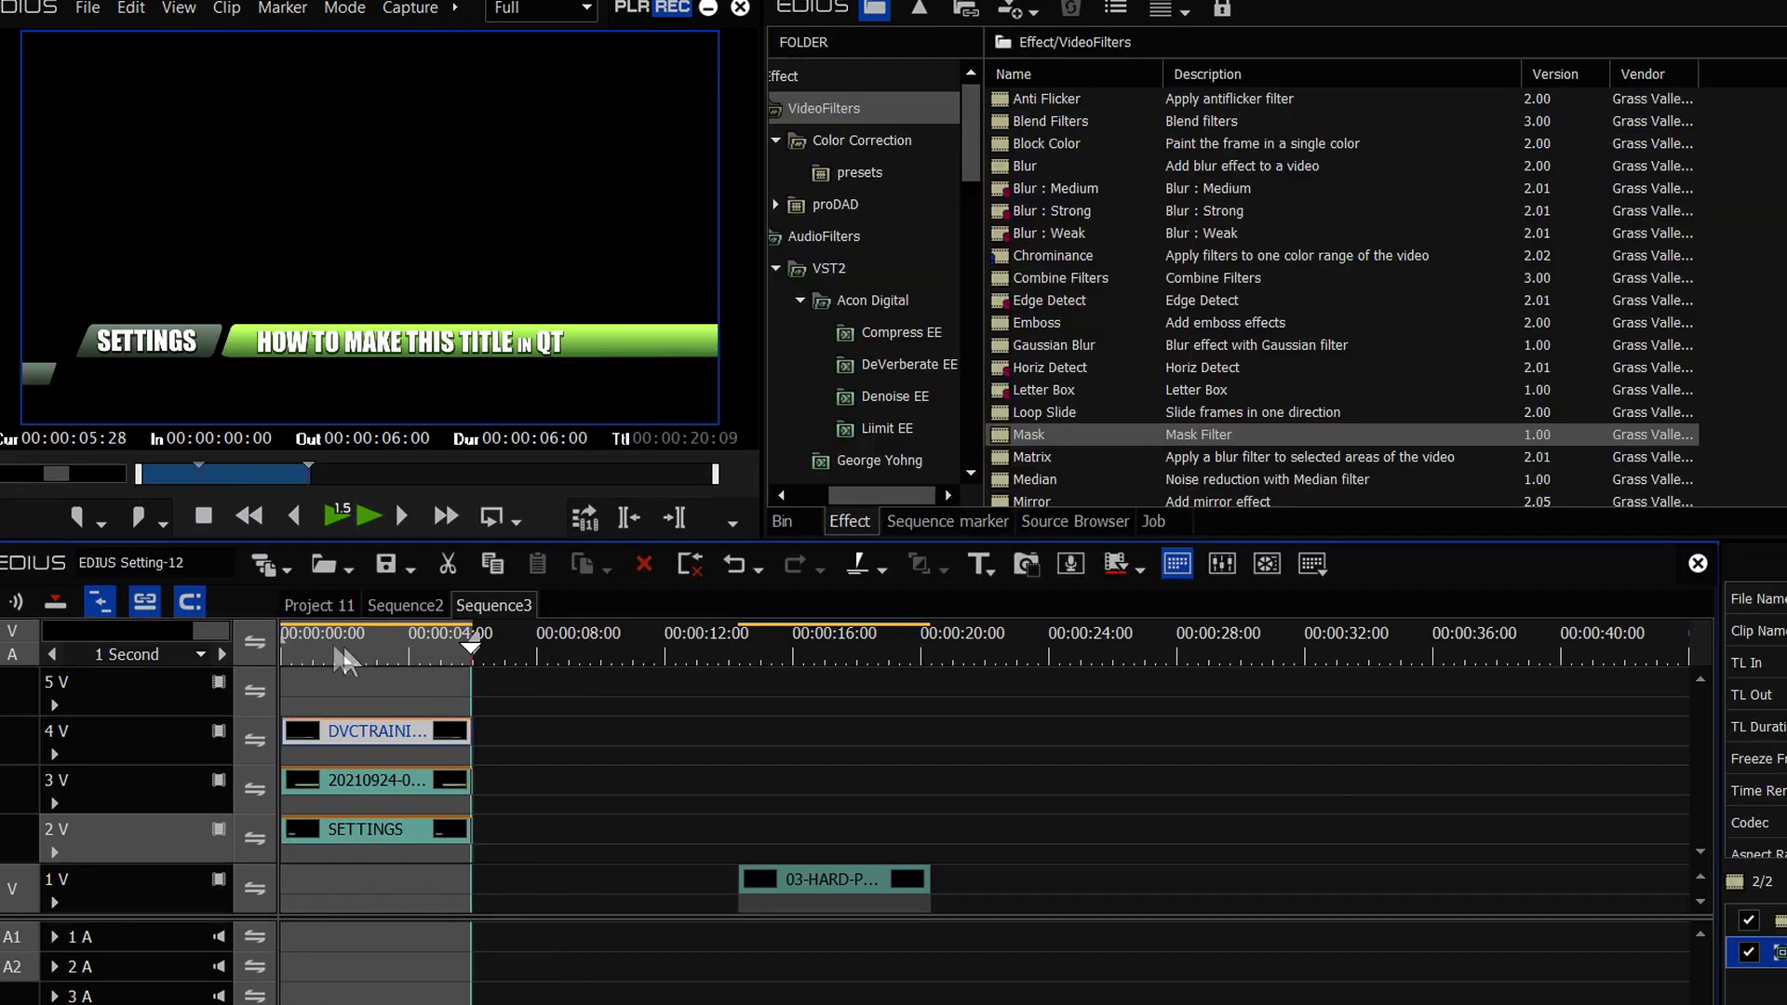
{"action": "left_click_drag", "start_coordinate": [294, 644], "coordinate": [370, 639]}
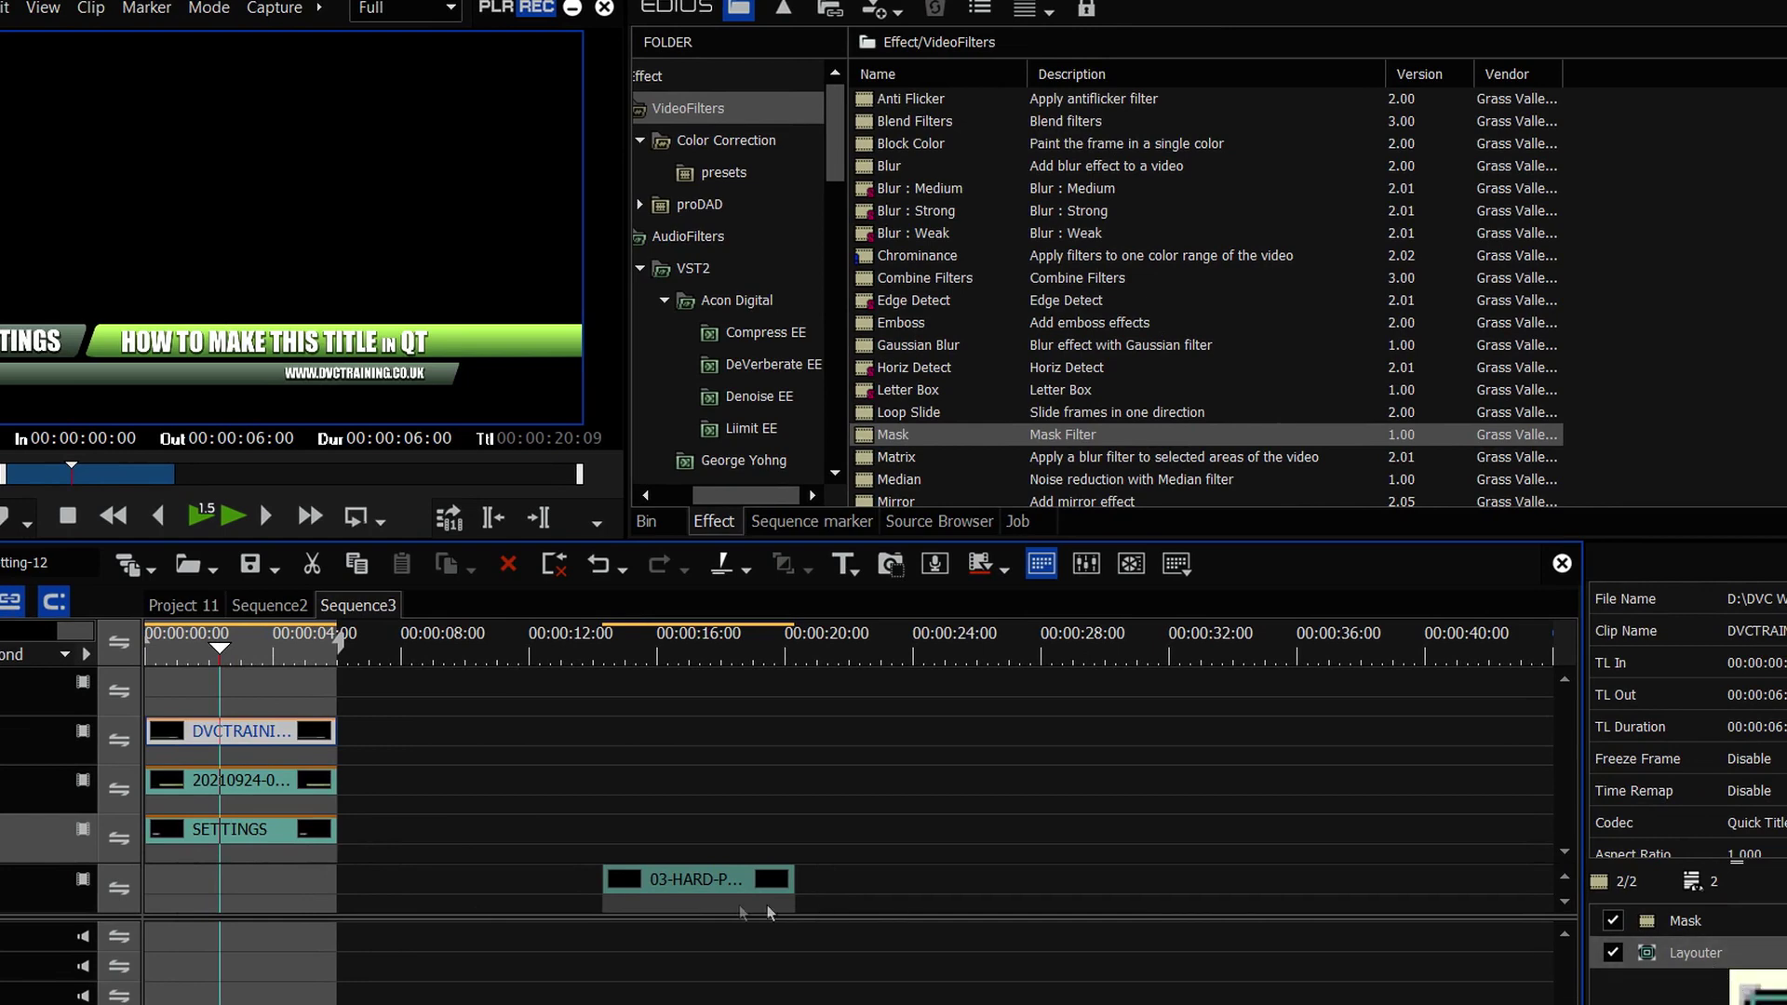
Apply the web address title's Layouter animation to both the main title clip on 3V and the SETTINGS clip on 2V
{"action": "left_click_drag", "start_coordinate": [388, 781], "coordinate": [269, 849]}
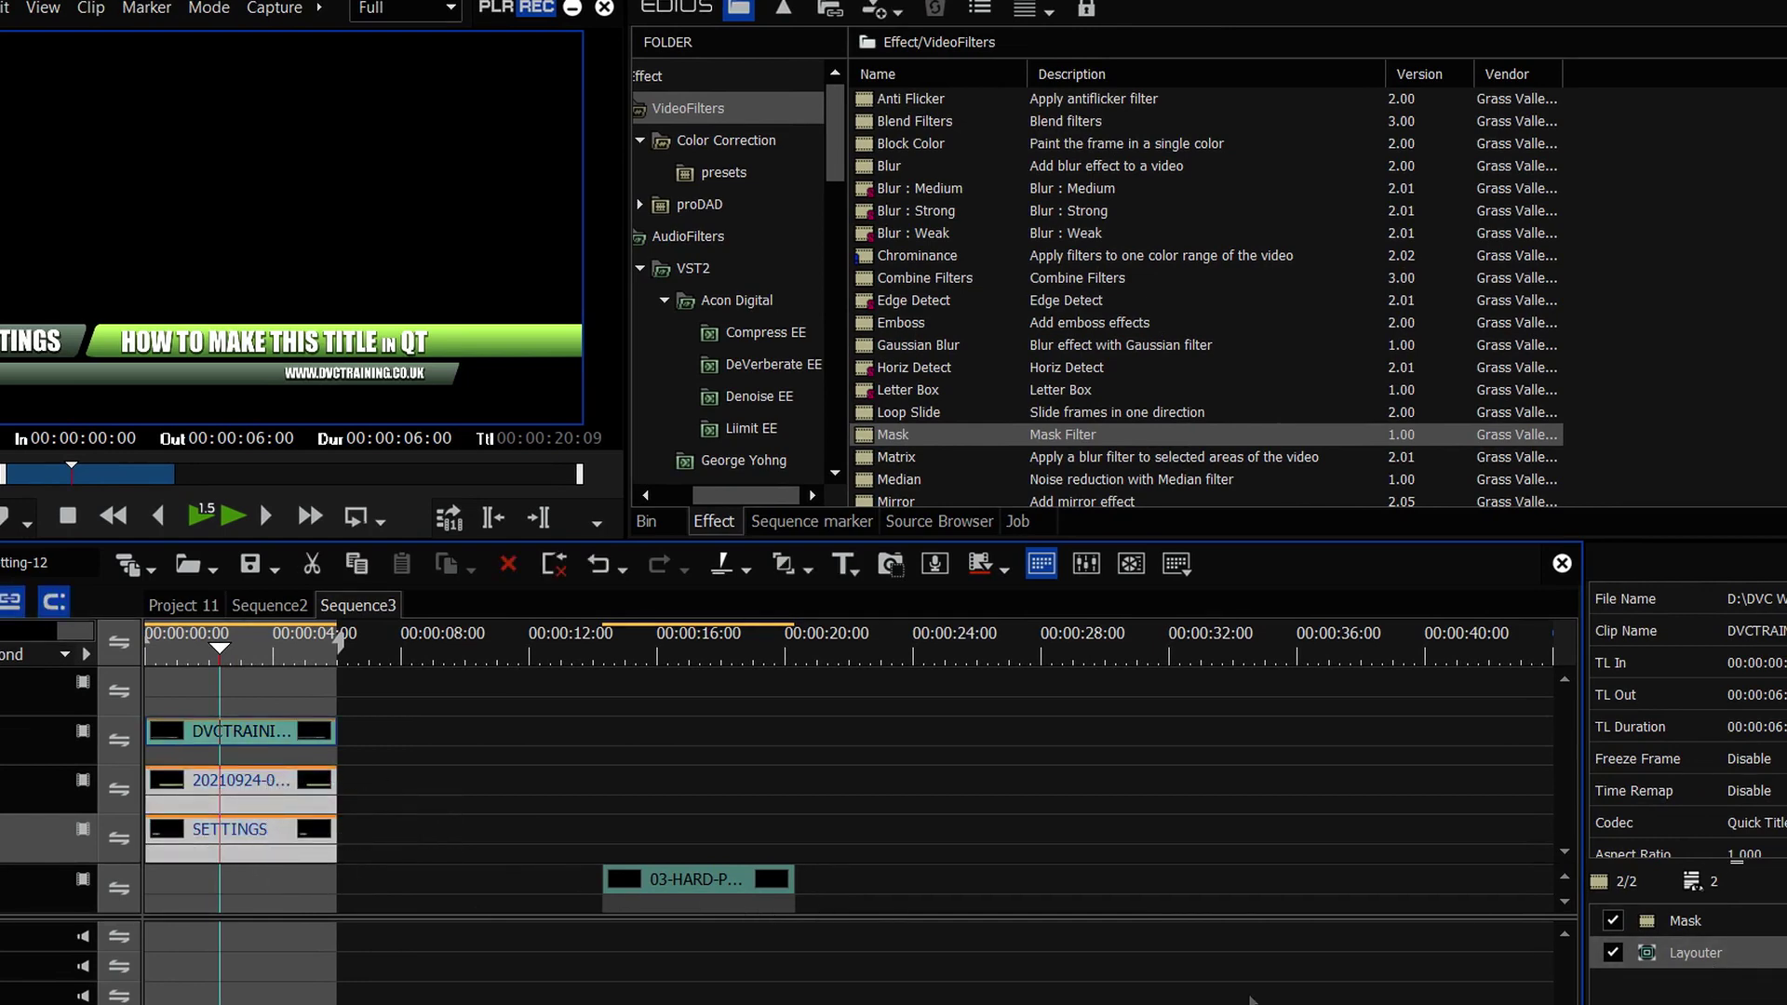
{"action": "left_click_drag", "start_coordinate": [1674, 950], "coordinate": [995, 910]}
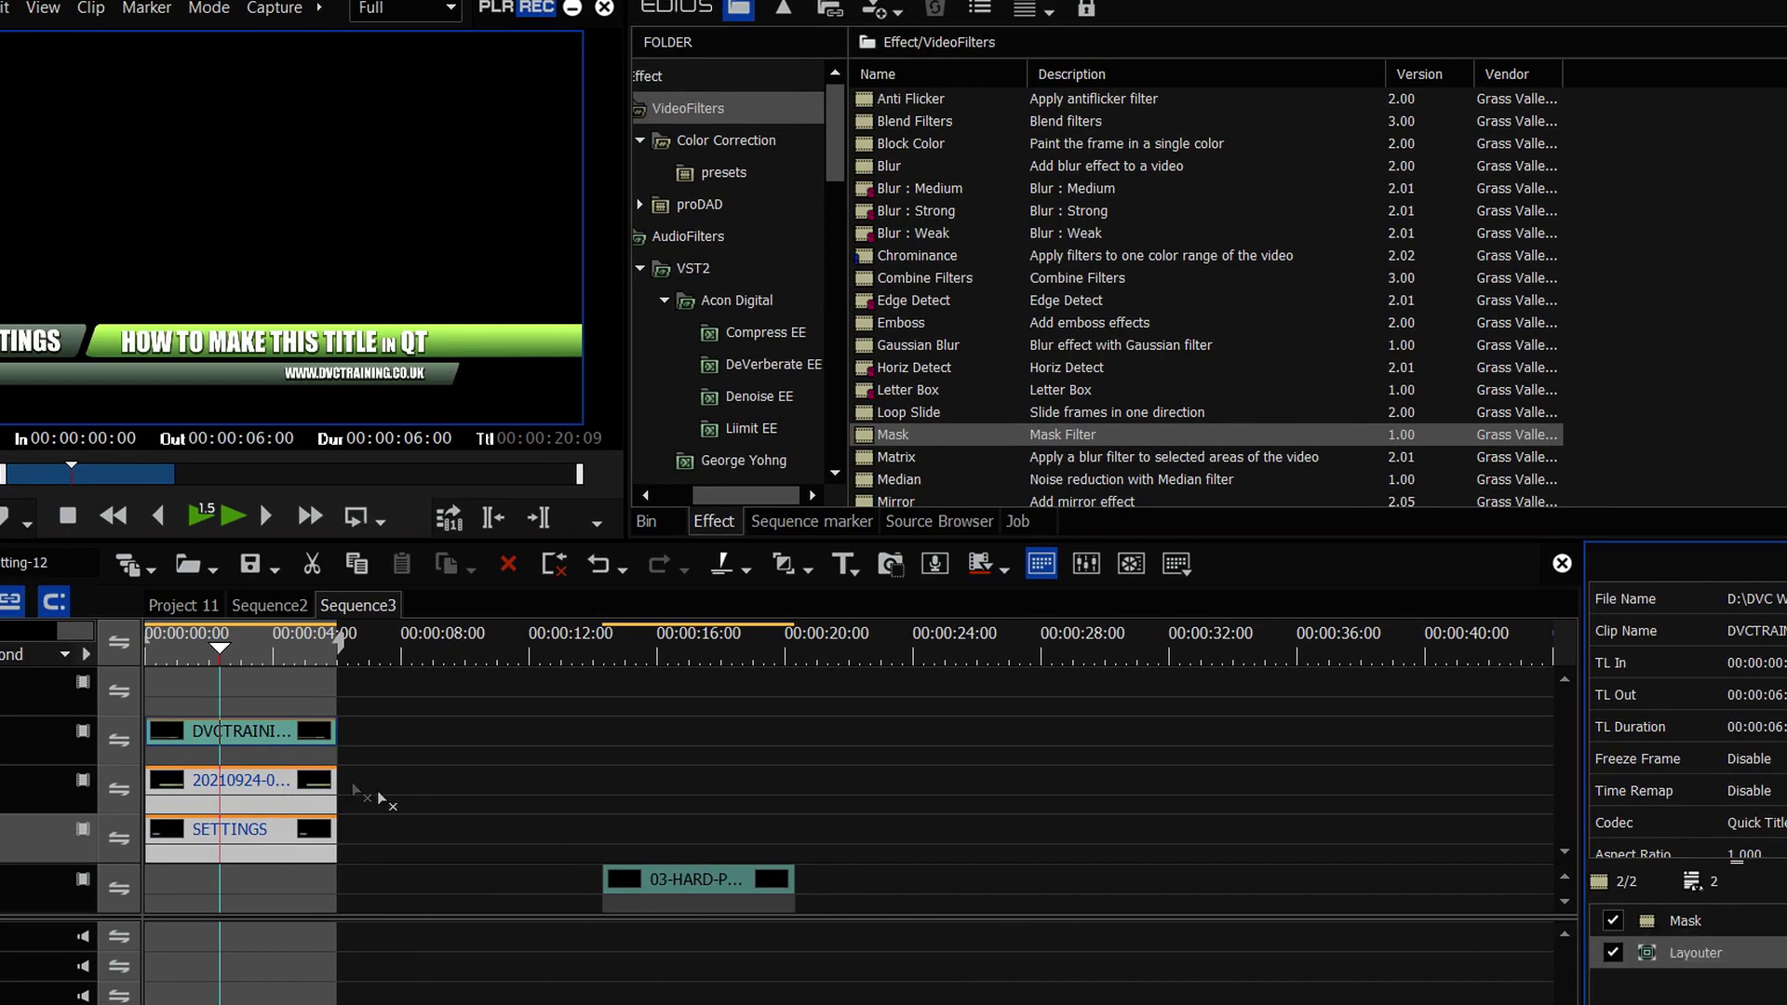
{"action": "left_click_drag", "start_coordinate": [380, 797], "coordinate": [298, 777]}
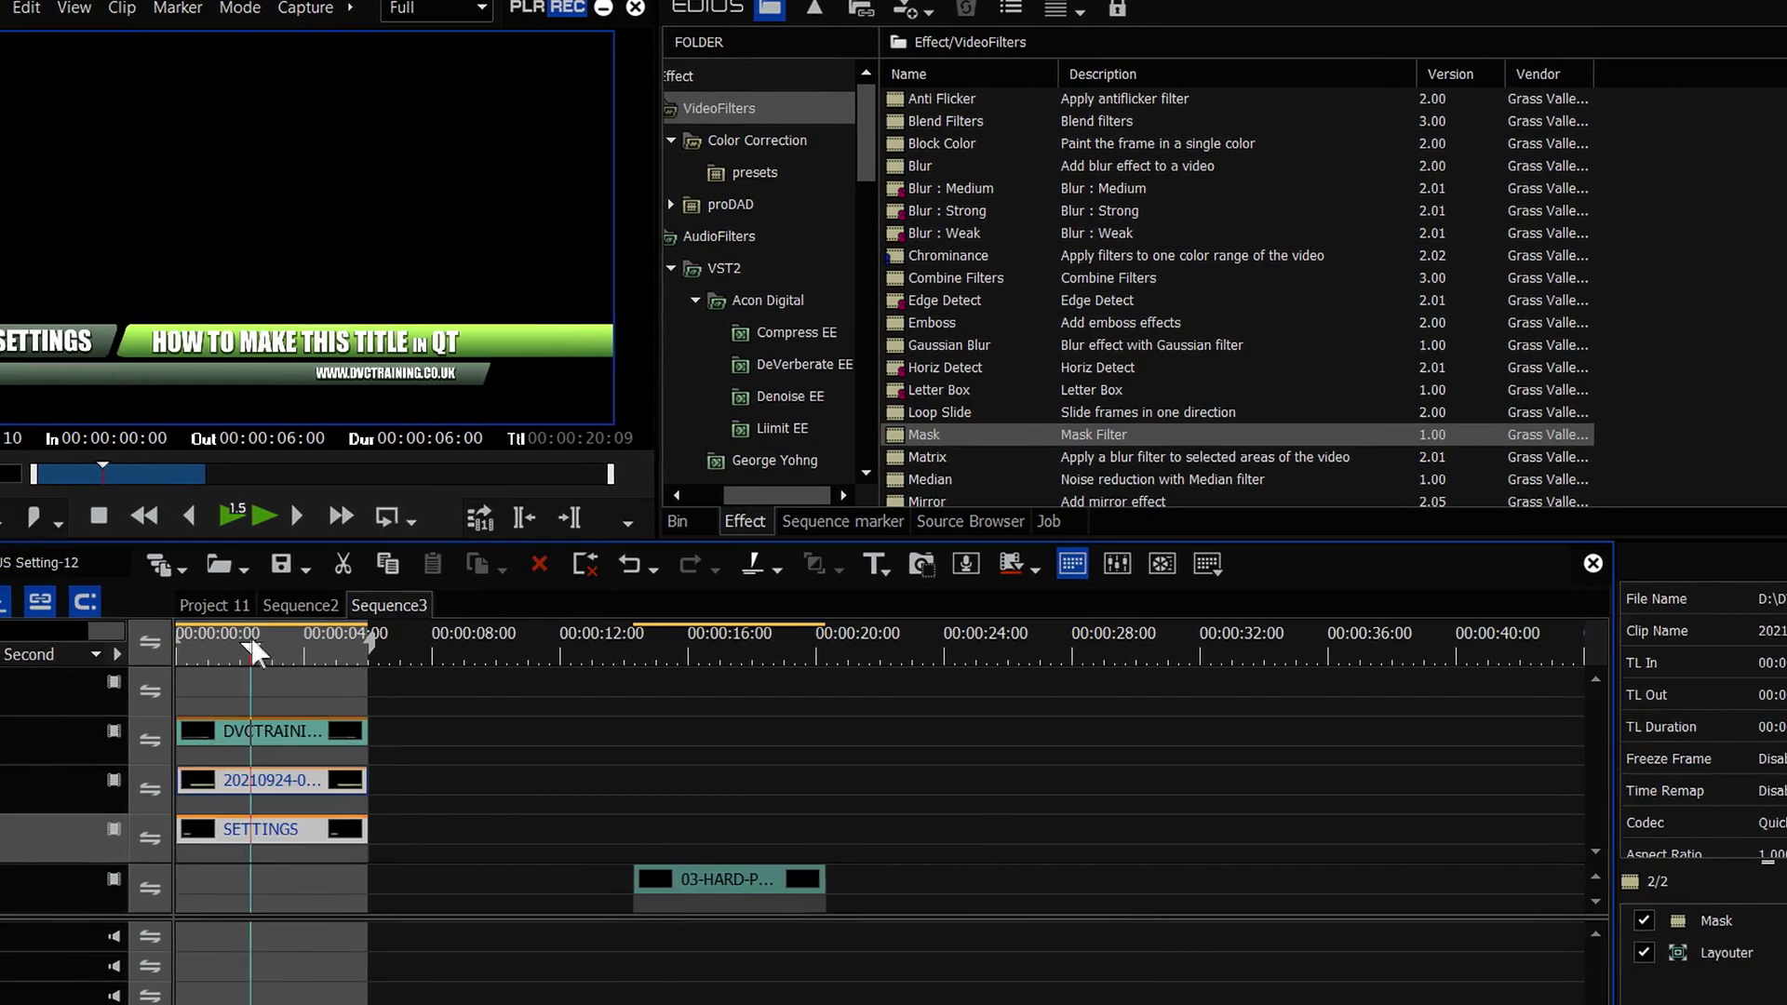
Play the sequence from the start to preview all three title bars sliding in together
{"action": "left_click_drag", "start_coordinate": [218, 640], "coordinate": [108, 645]}
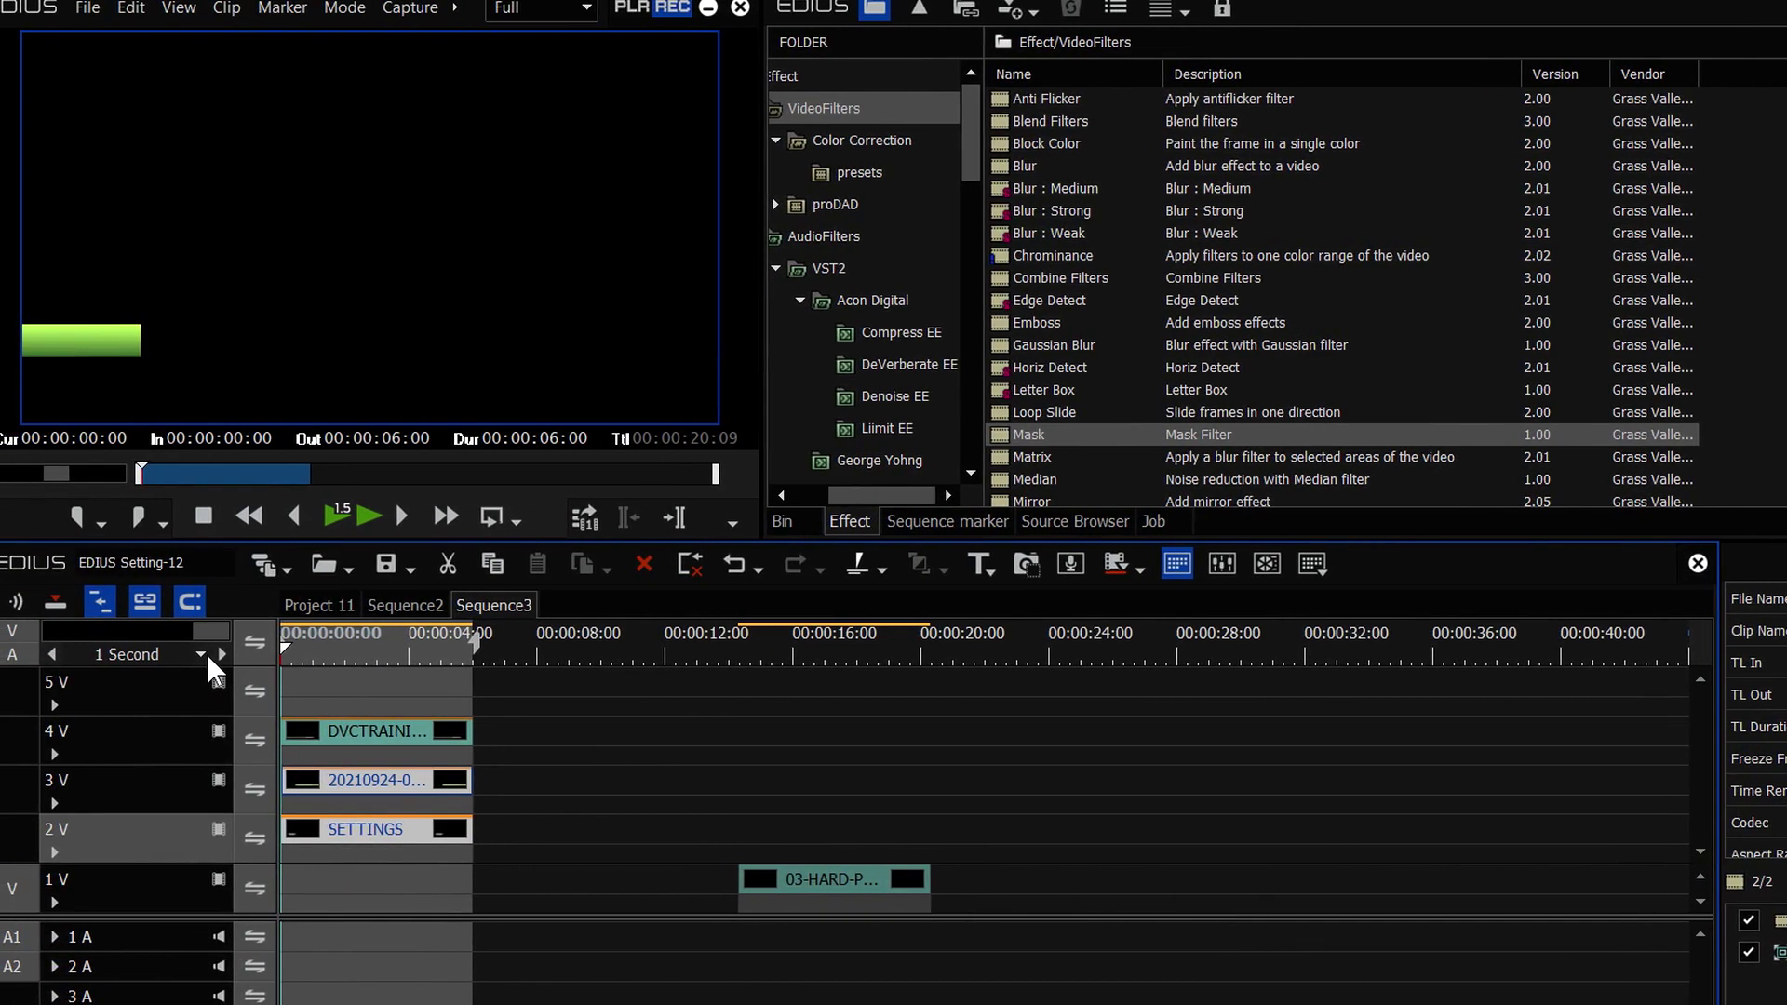
{"action": "key", "text": "space"}
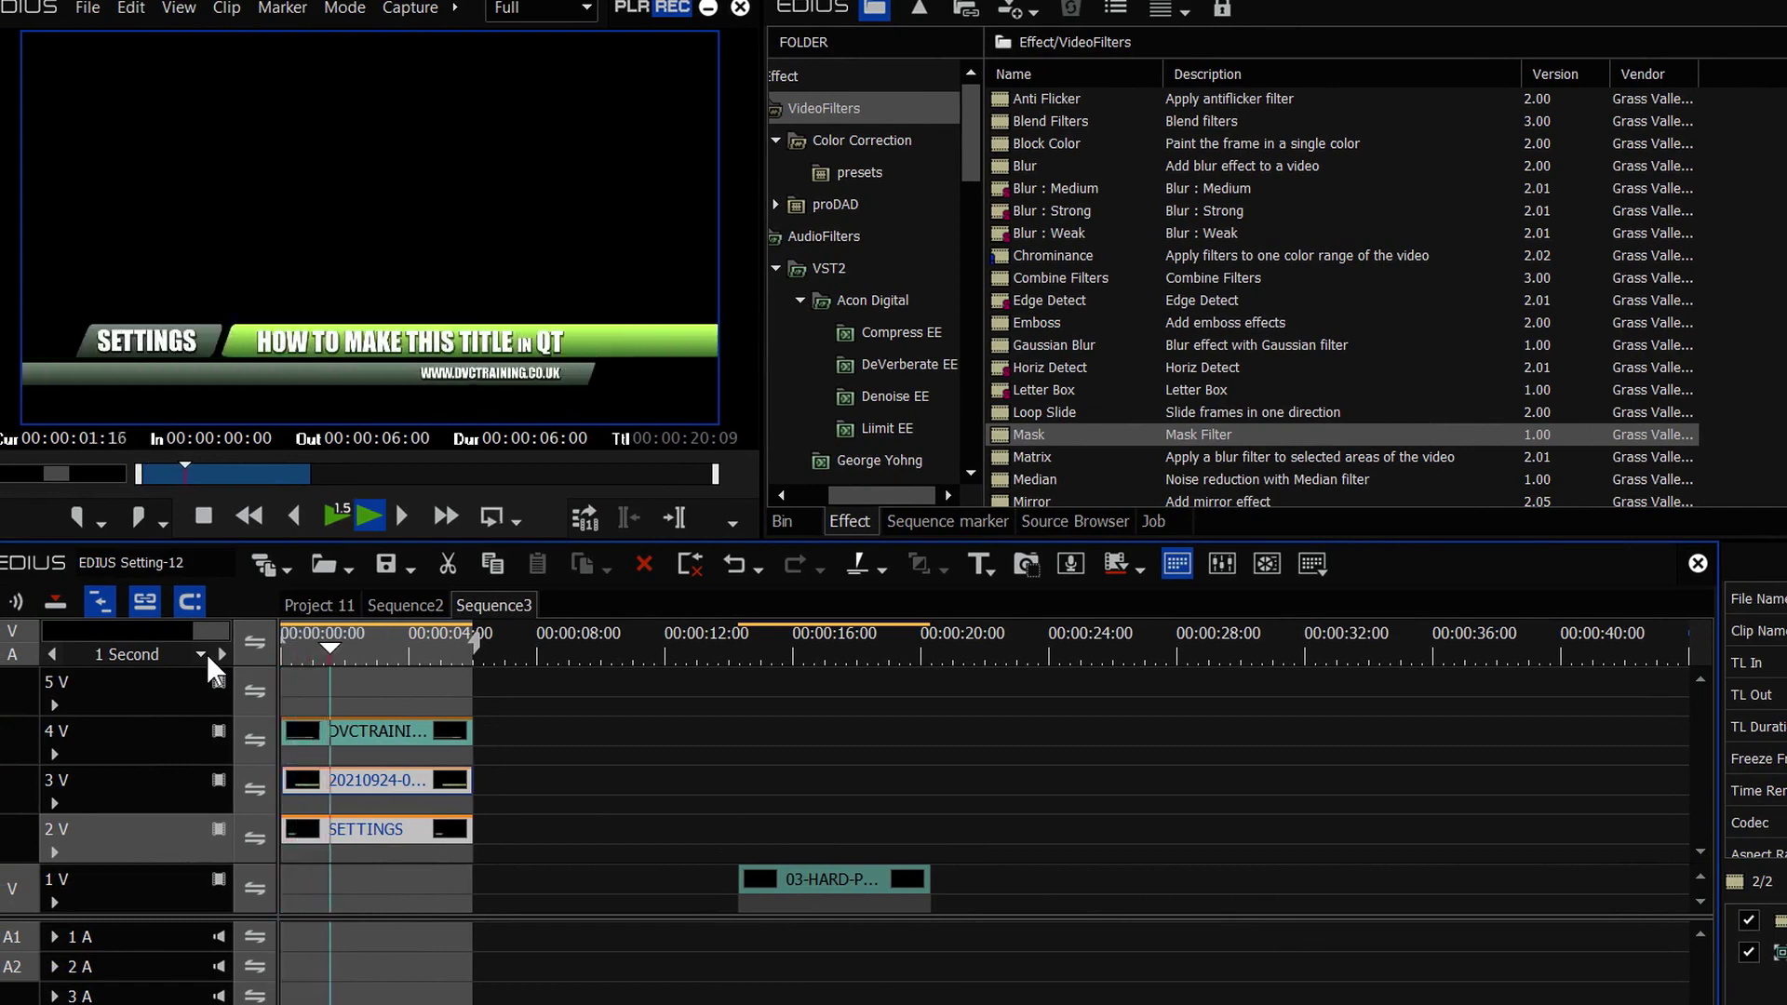
{"action": "left_click_drag", "start_coordinate": [343, 636], "coordinate": [208, 639]}
{"action": "key", "text": "space"}
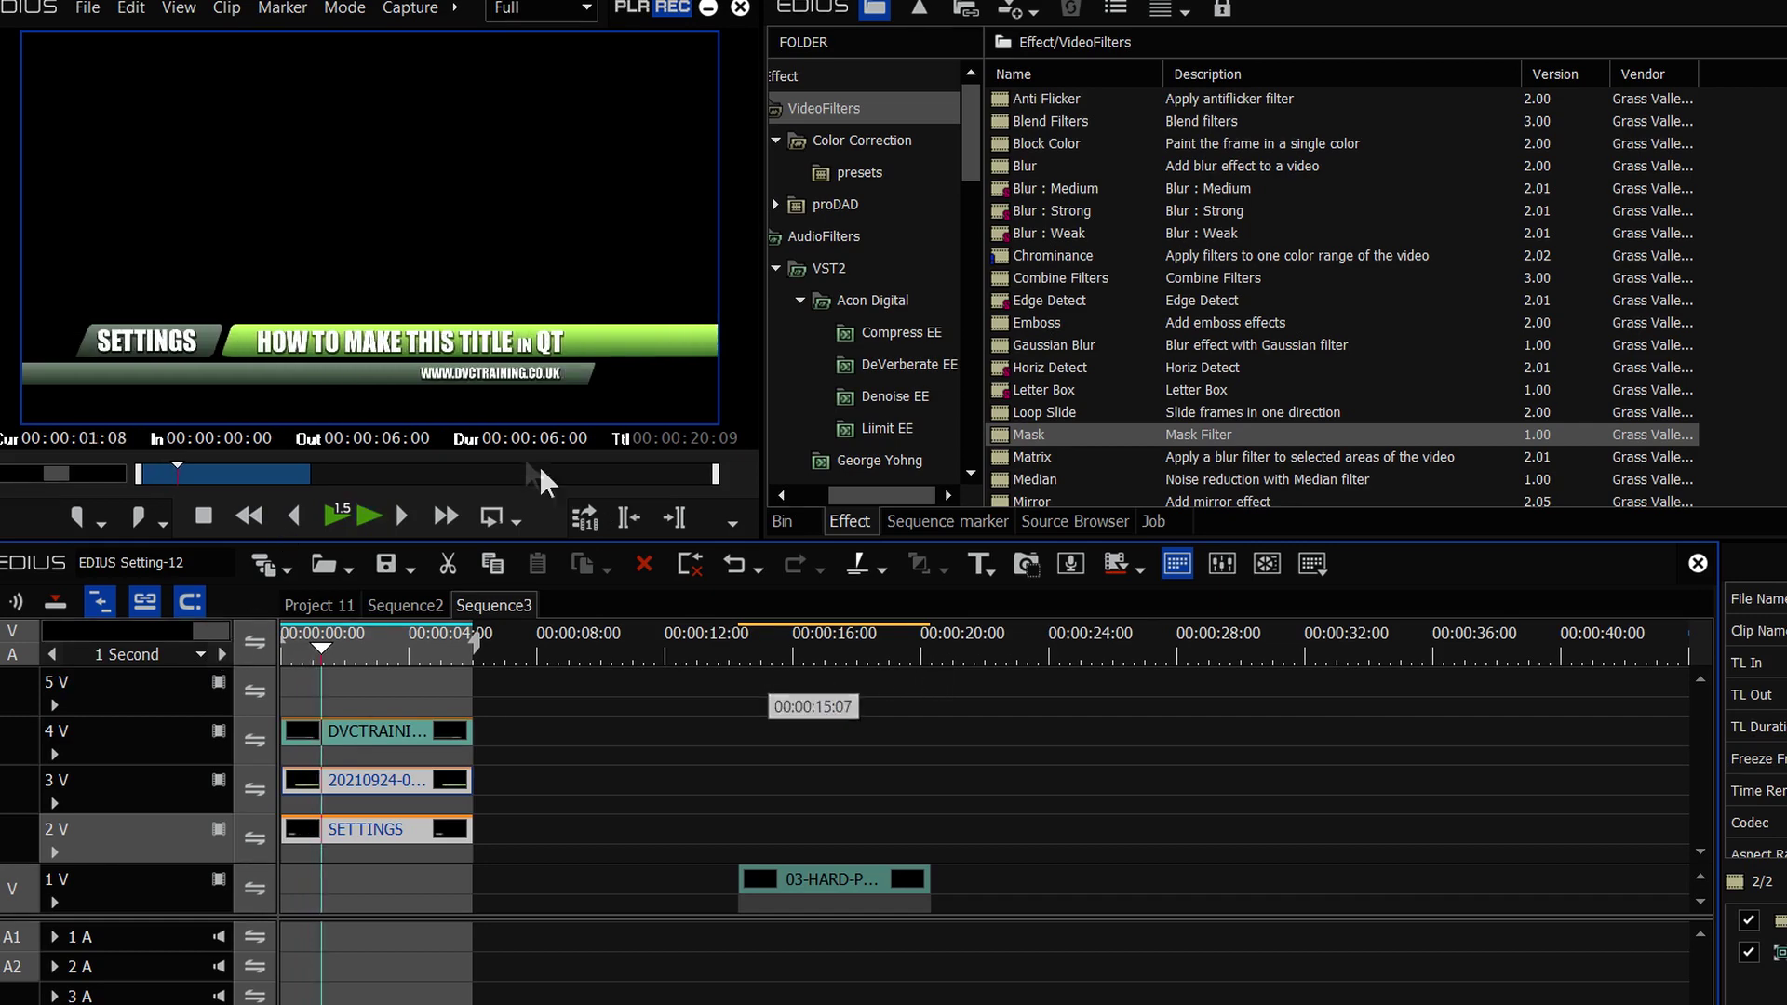
Set the main title clip's horizontal Layouter position to 75.20% at its 00:00:00:00 keyframe
{"action": "left_click", "coordinate": [658, 819]}
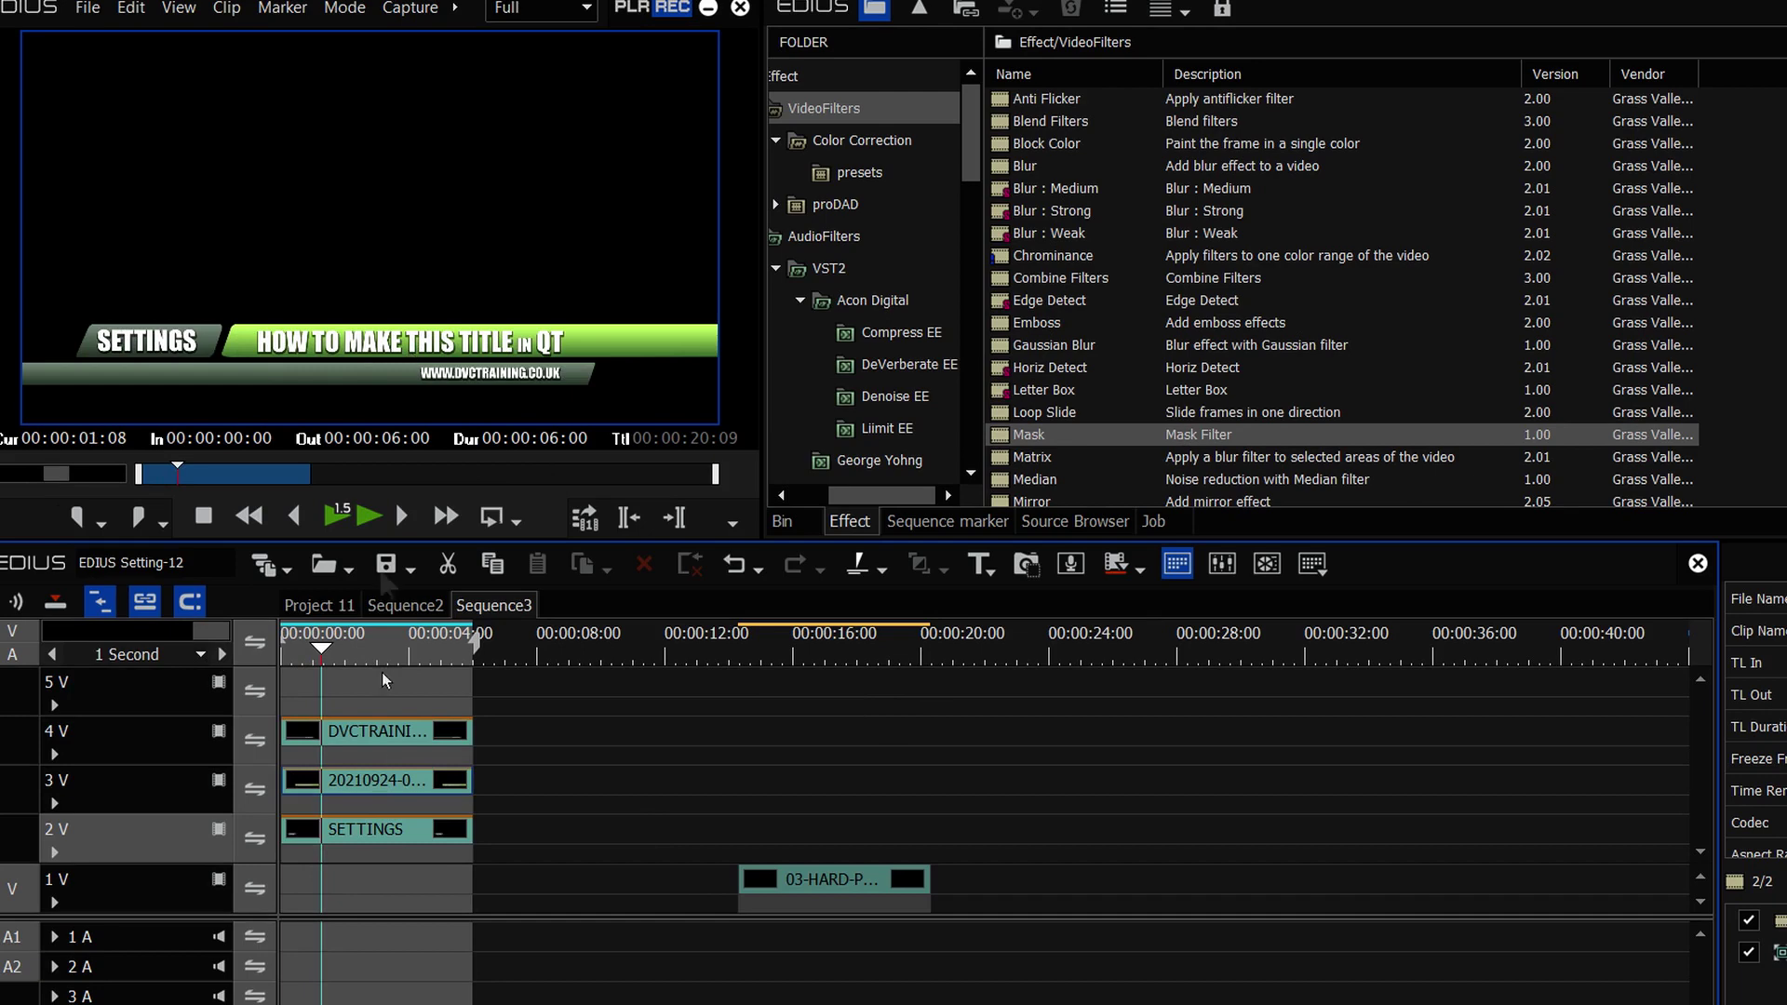
{"action": "left_click", "coordinate": [383, 791]}
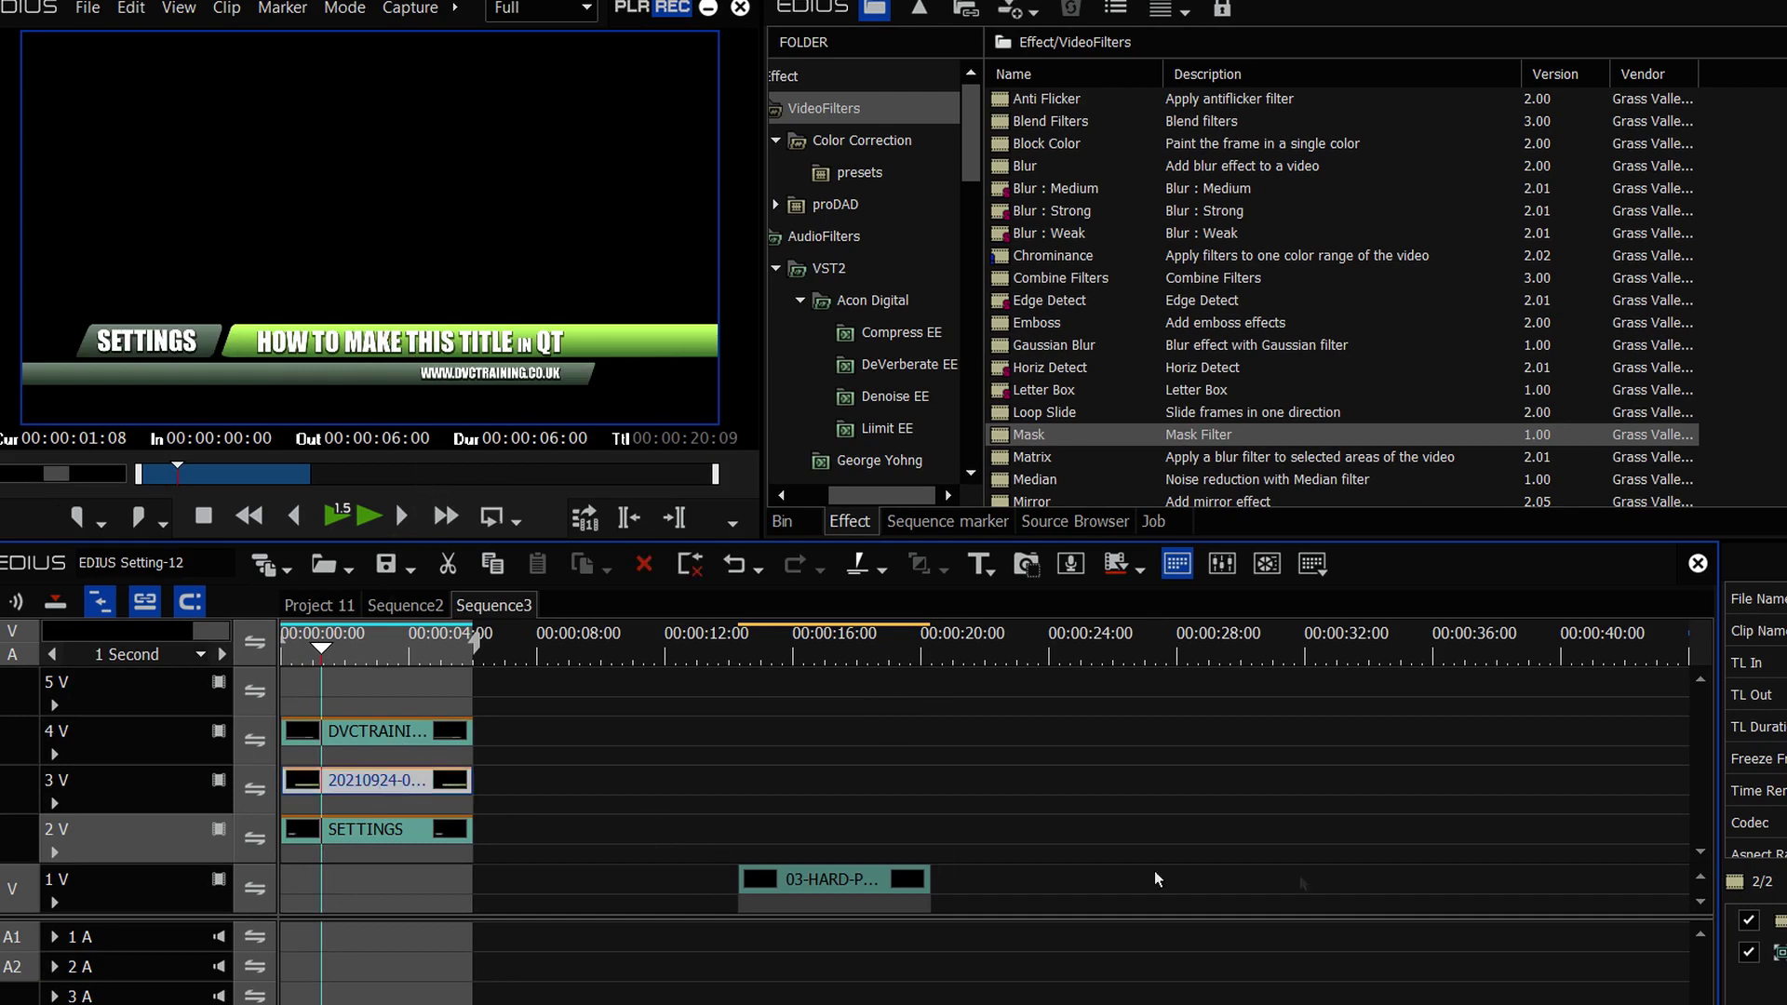
{"action": "double_click", "coordinate": [1776, 949]}
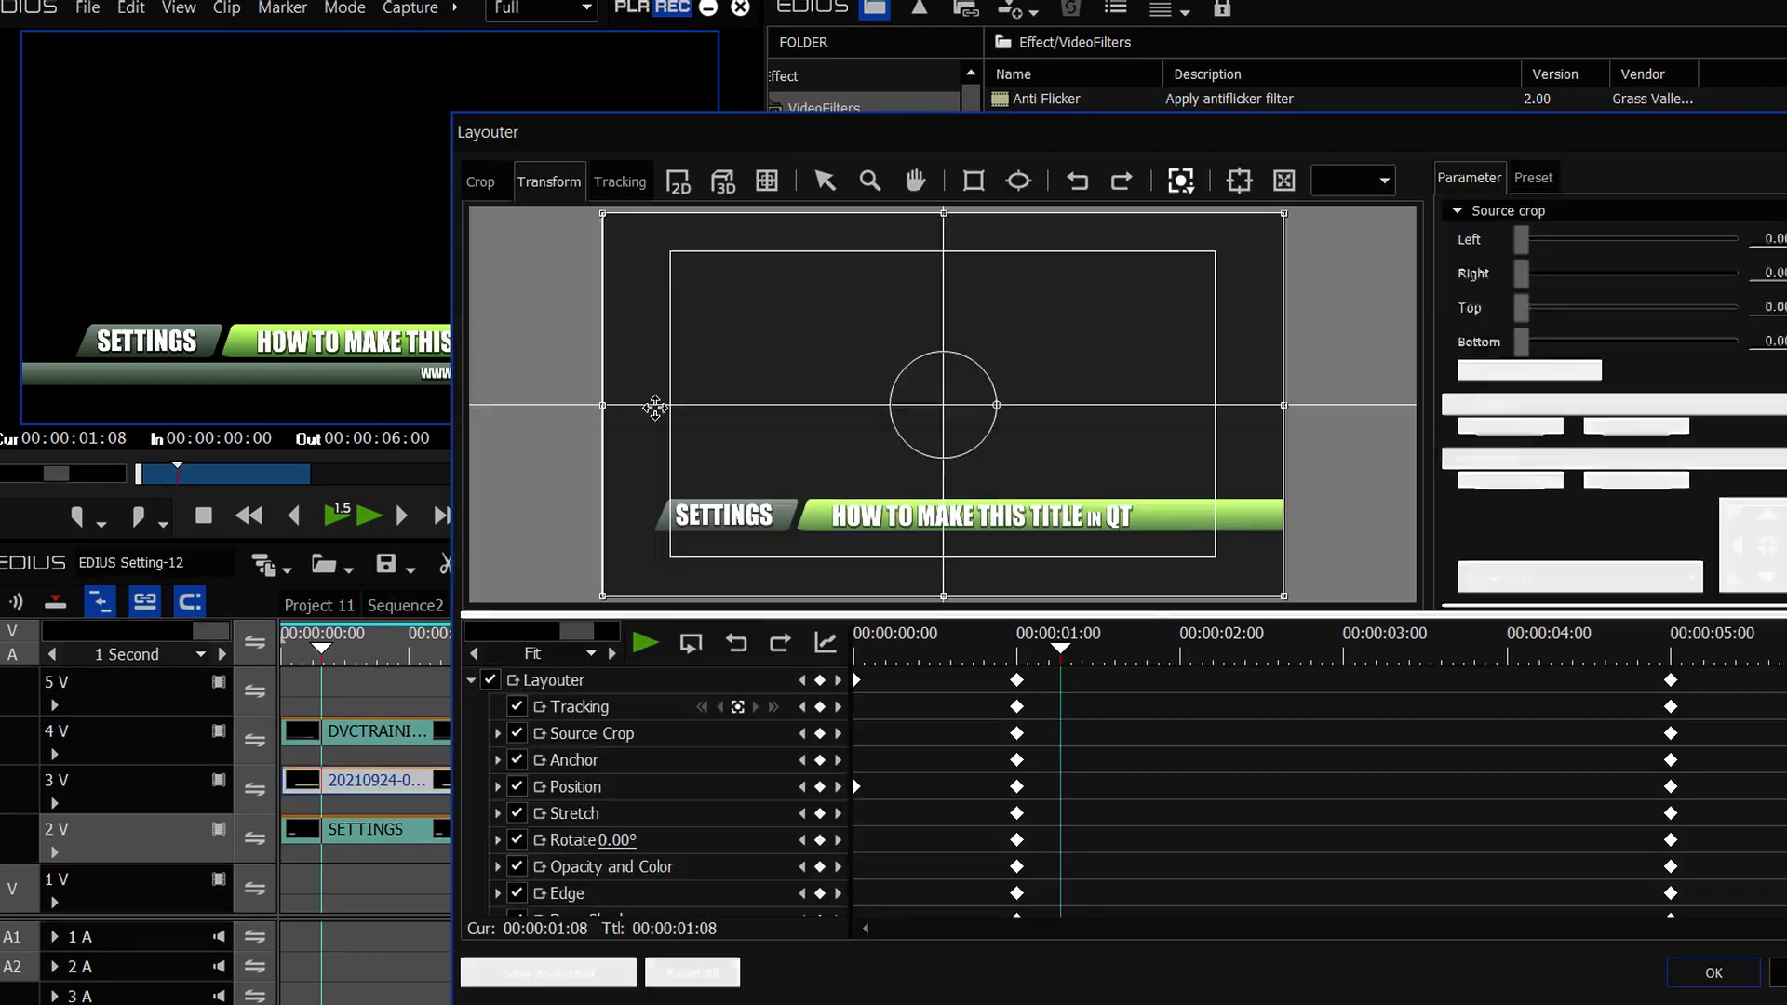
{"action": "left_click_drag", "start_coordinate": [1060, 650], "coordinate": [829, 661]}
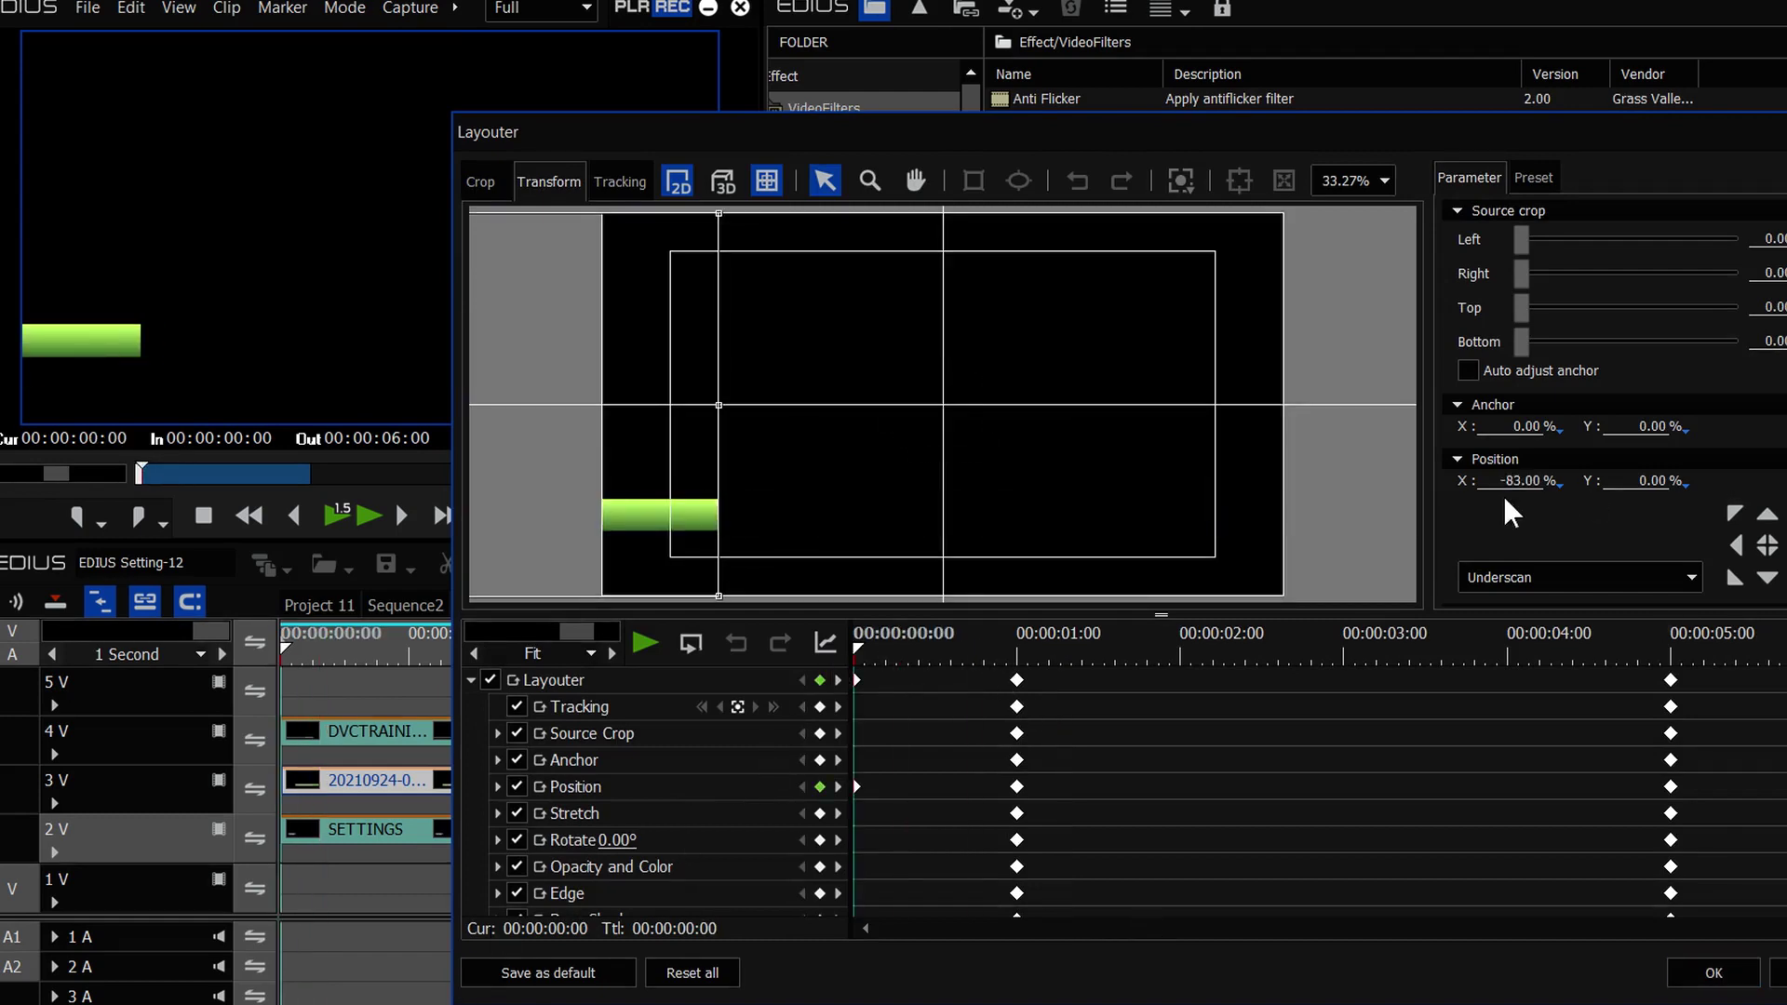
{"action": "left_click_drag", "start_coordinate": [1534, 481], "coordinate": [1464, 736]}
Copy the main title's starting Position keyframe to 00:00:06:00, preview the slide from the start, and accept the Layouter changes
{"action": "key", "text": "End"}
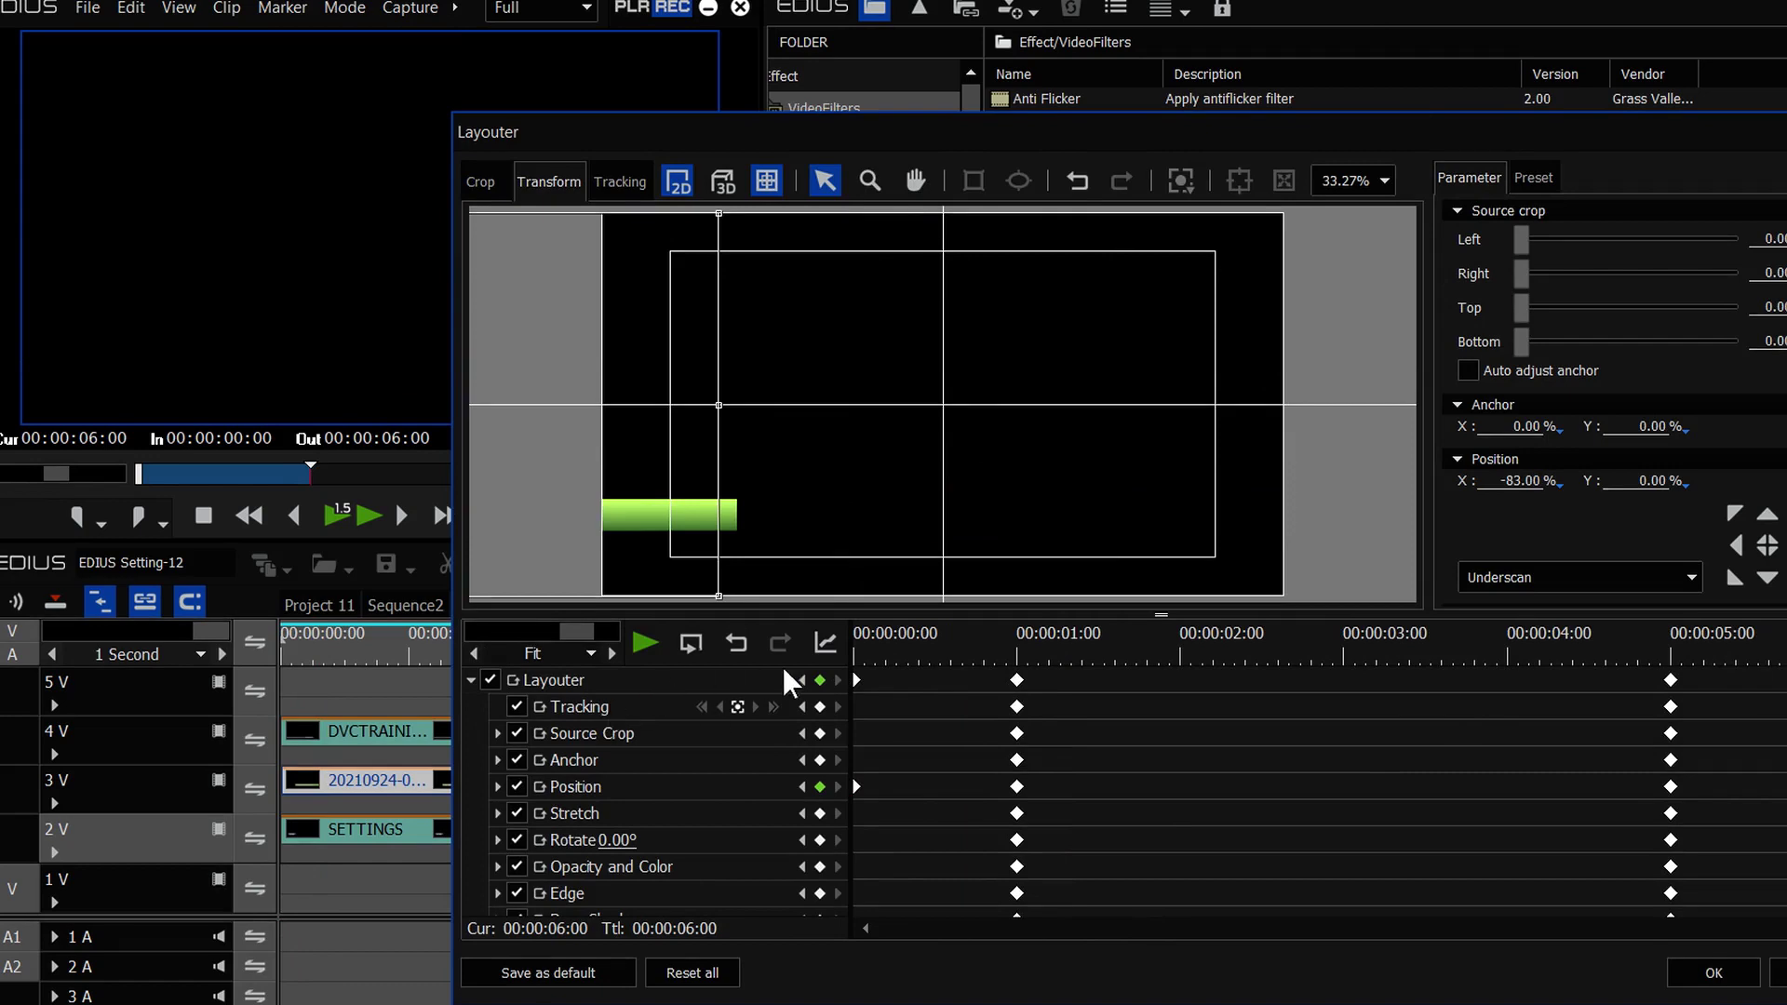
{"action": "left_click", "coordinate": [857, 680]}
{"action": "key", "text": "Home"}
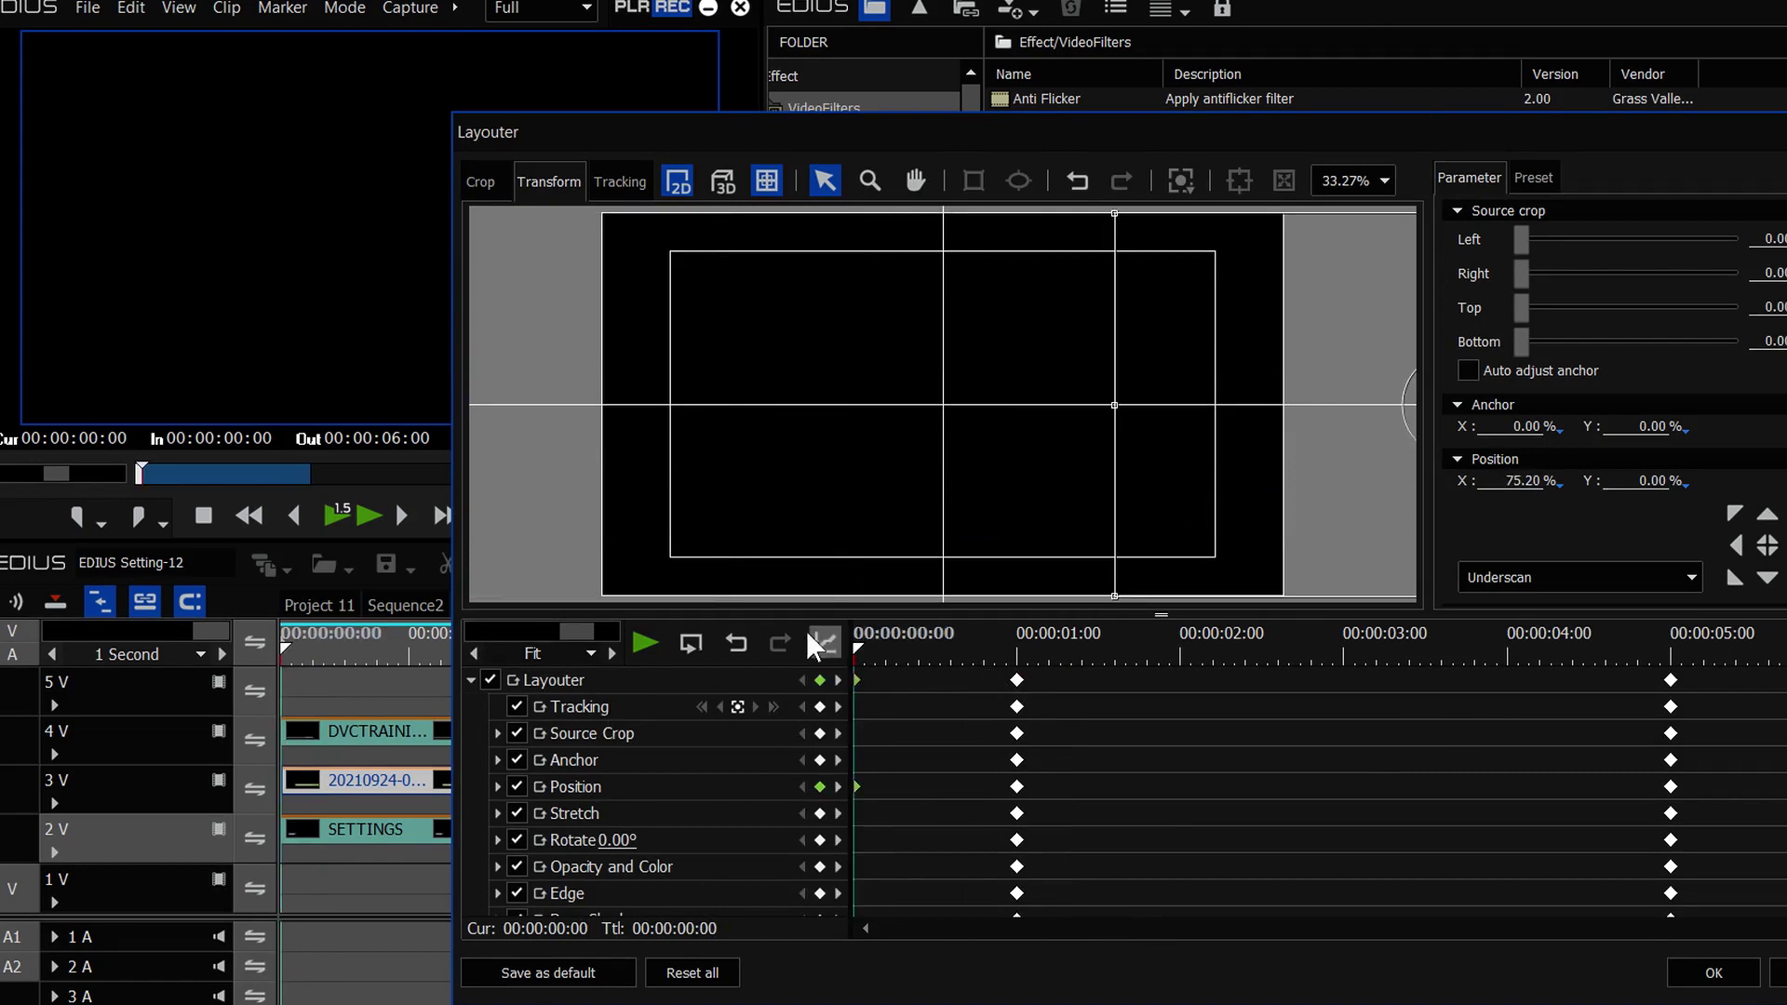
{"action": "left_click_drag", "start_coordinate": [742, 114], "coordinate": [1018, 113]}
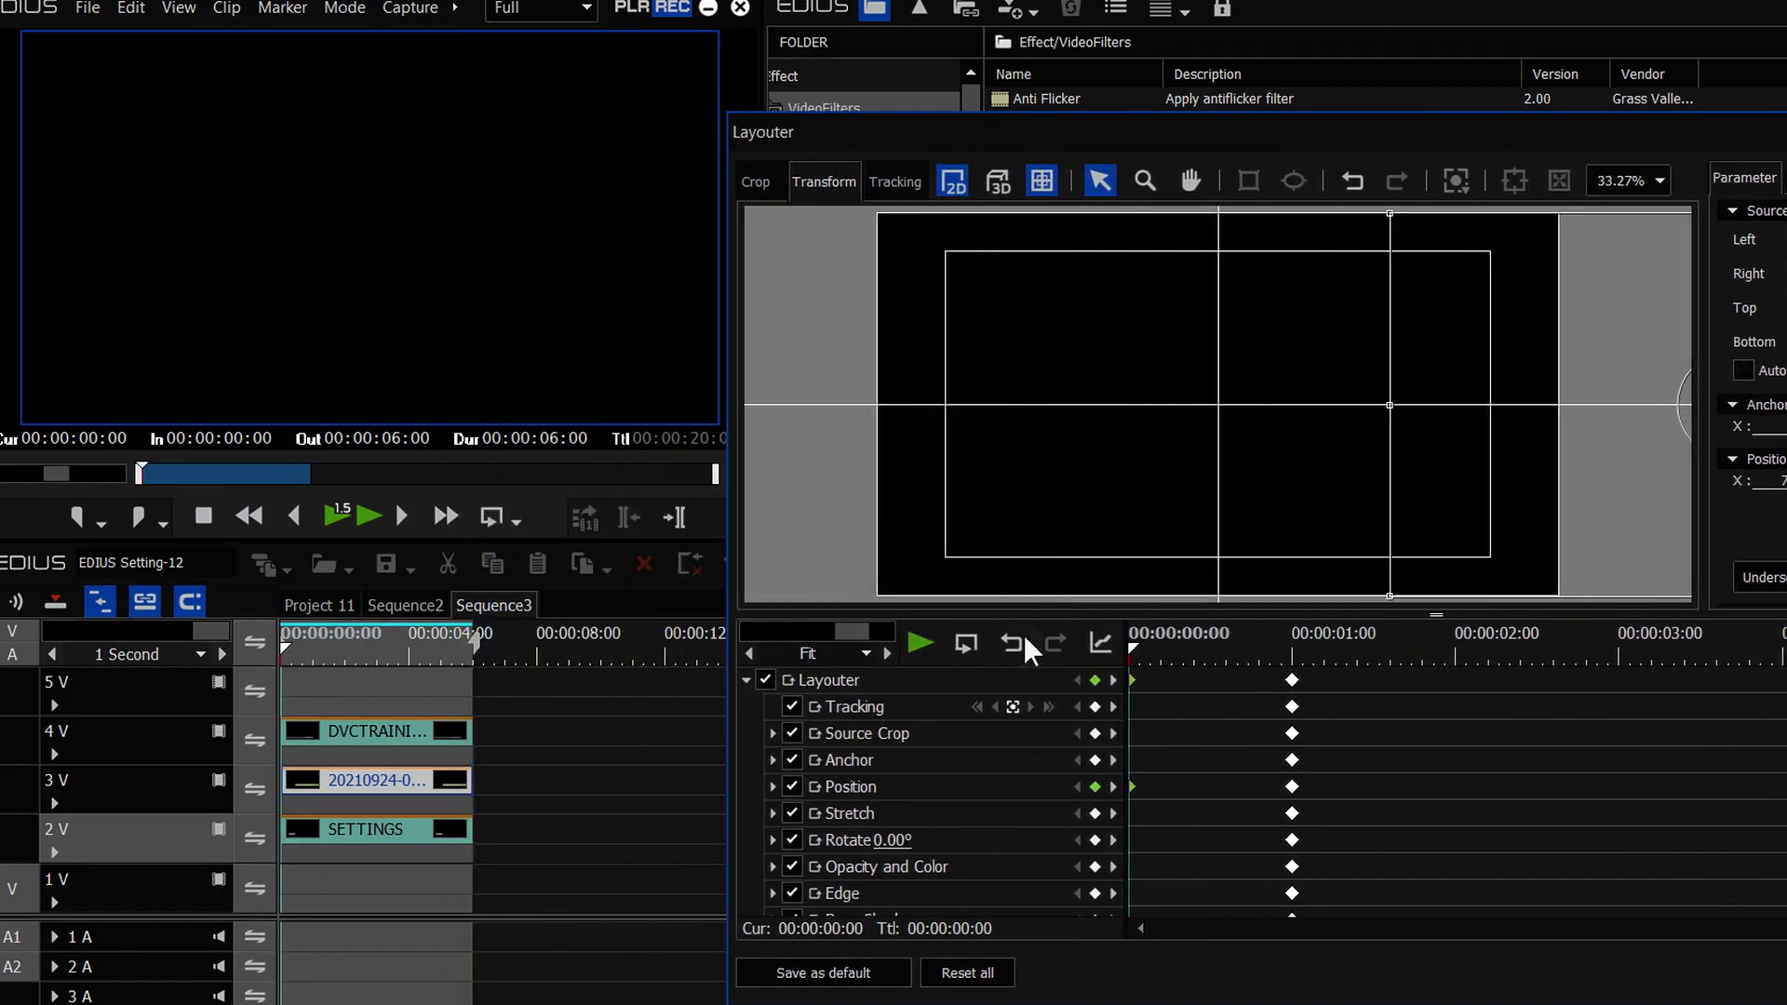
{"action": "left_click", "coordinate": [931, 642]}
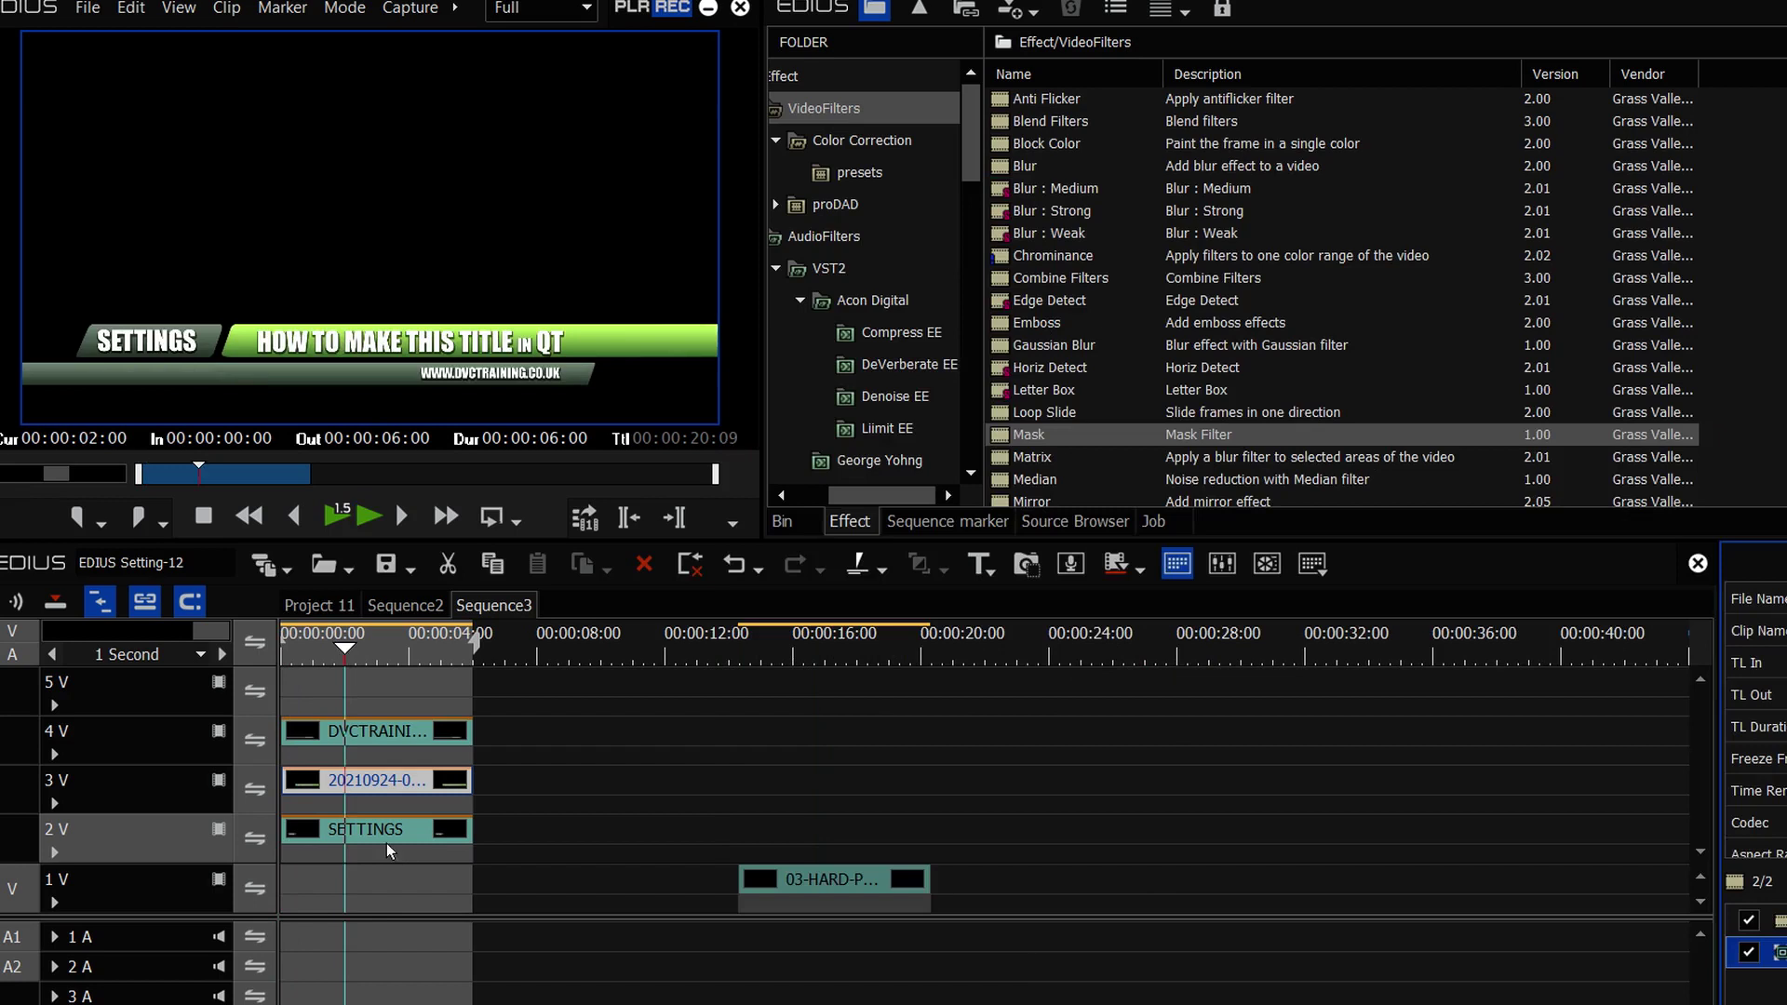
Play the reference hardware preview title on 1V to examine how its SETTINGS bar moves in
{"action": "left_click", "coordinate": [384, 834]}
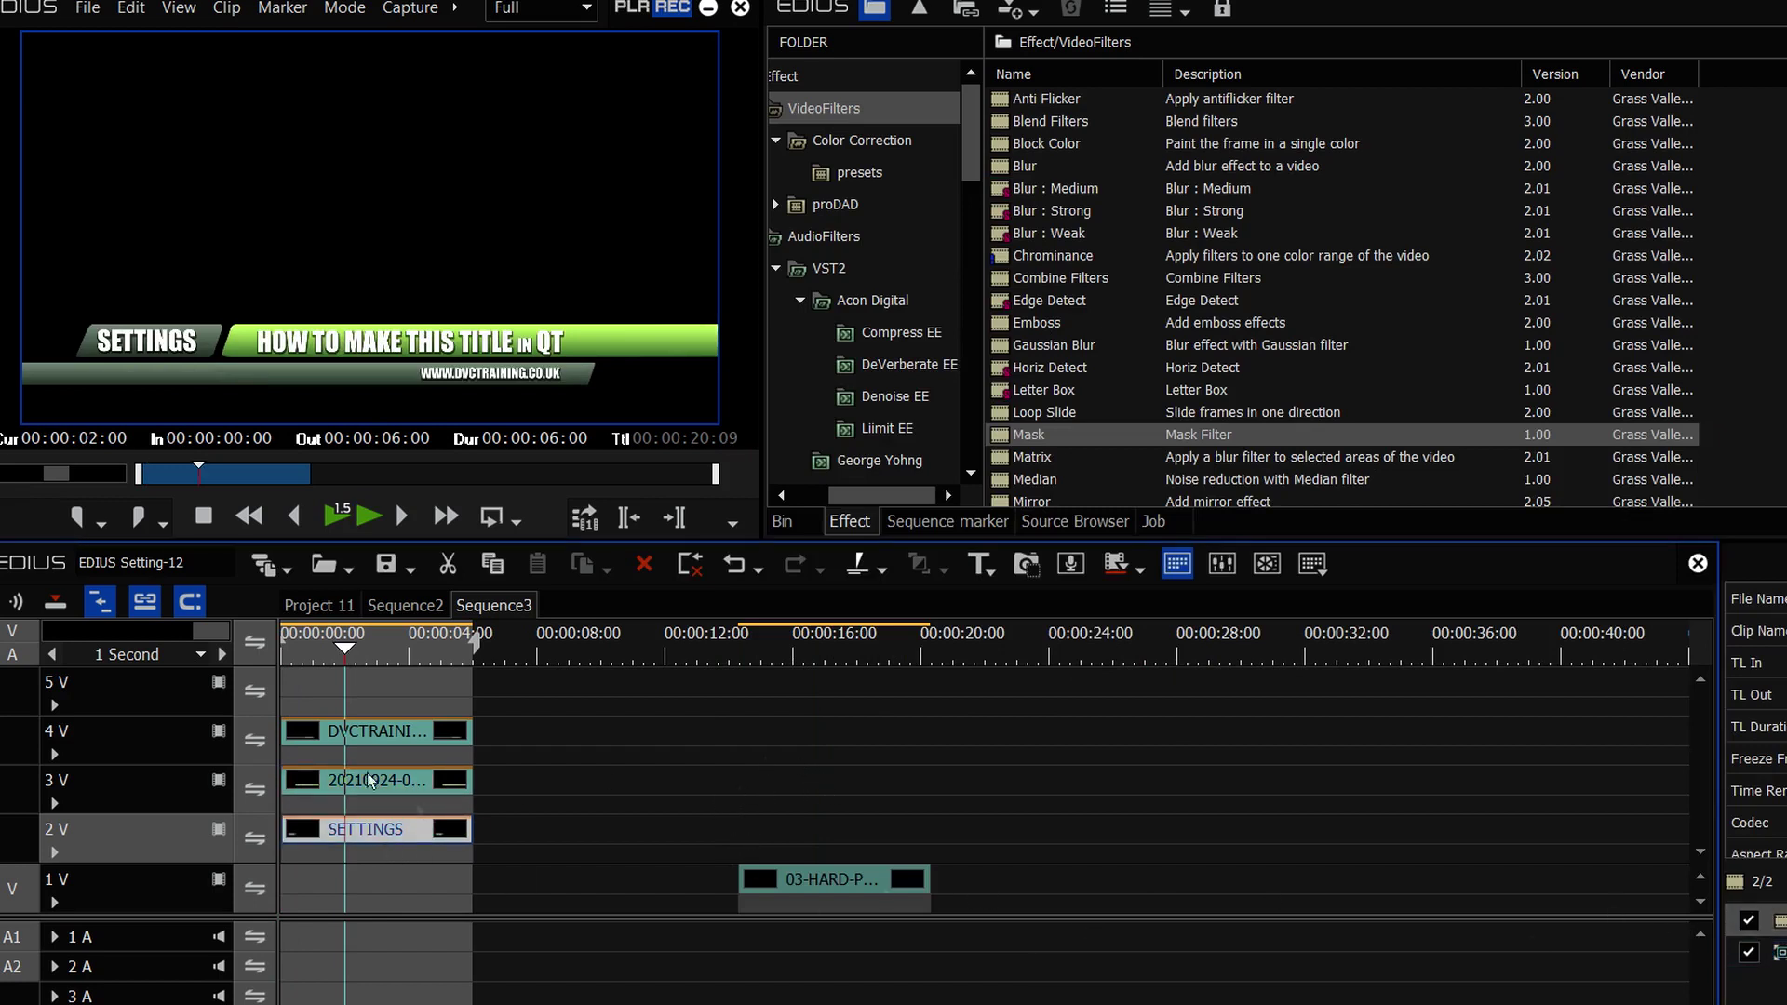
{"action": "left_click_drag", "start_coordinate": [344, 661], "coordinate": [247, 661]}
{"action": "left_click", "coordinate": [740, 657]}
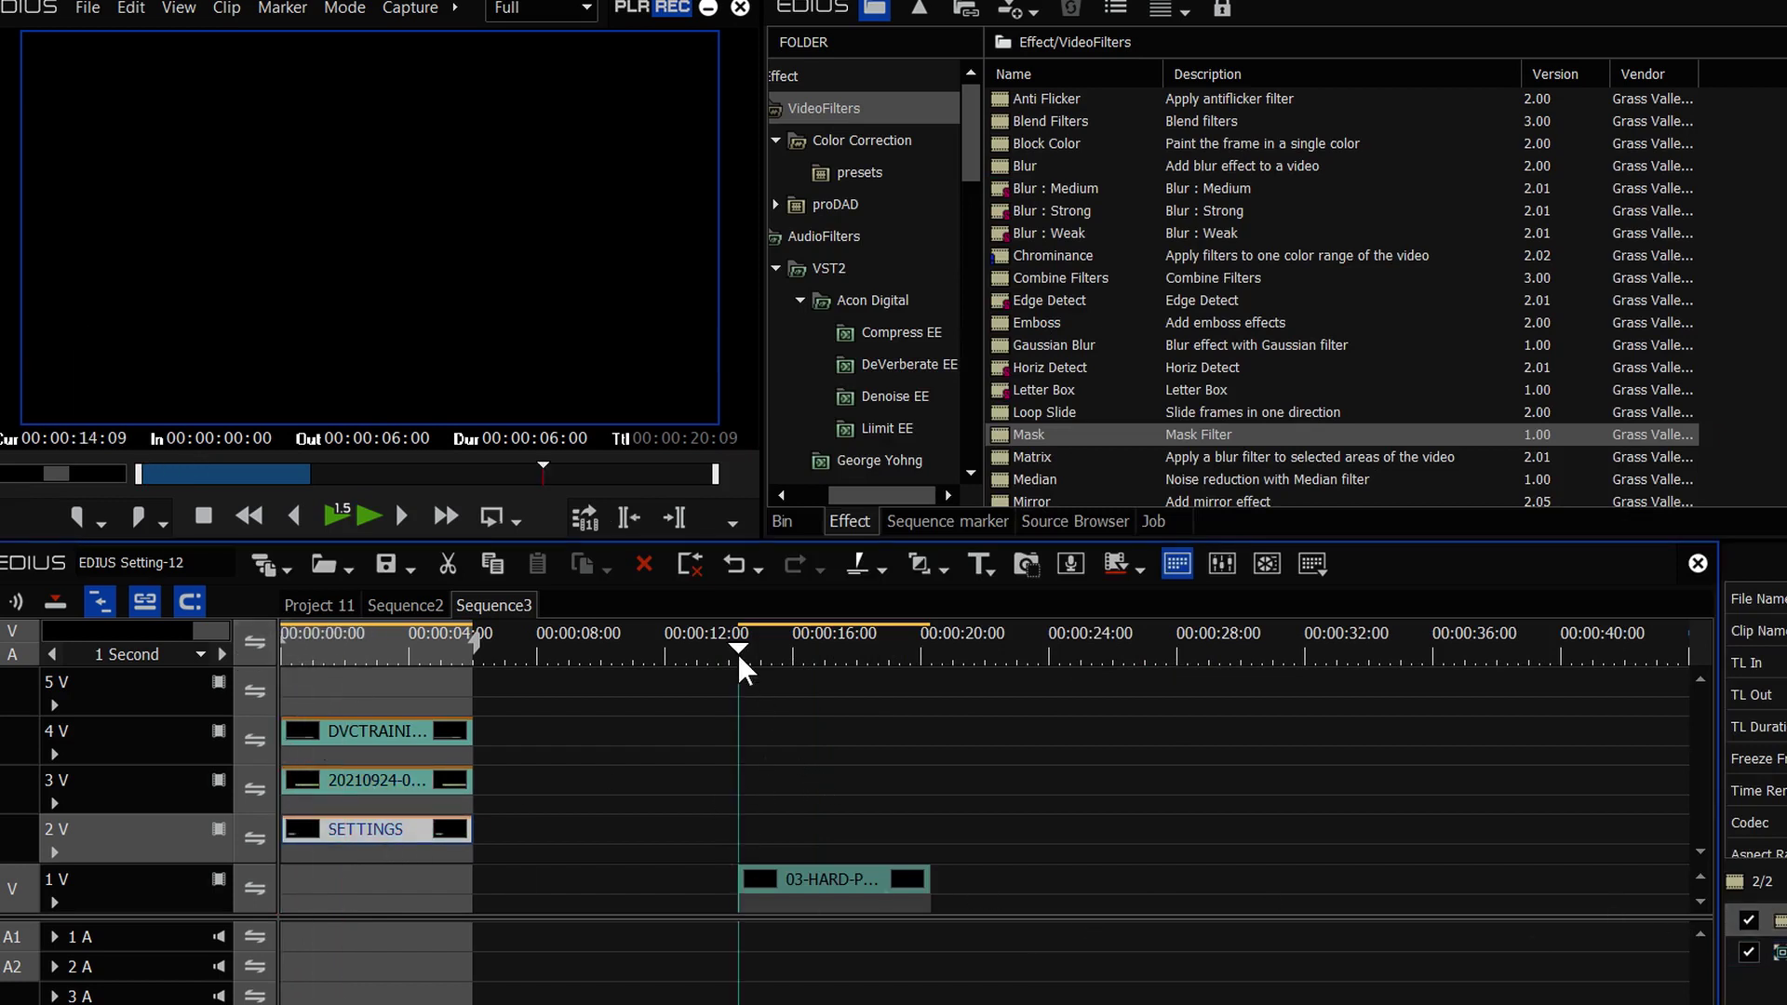
{"action": "key", "text": "space"}
{"action": "key", "text": "space"}
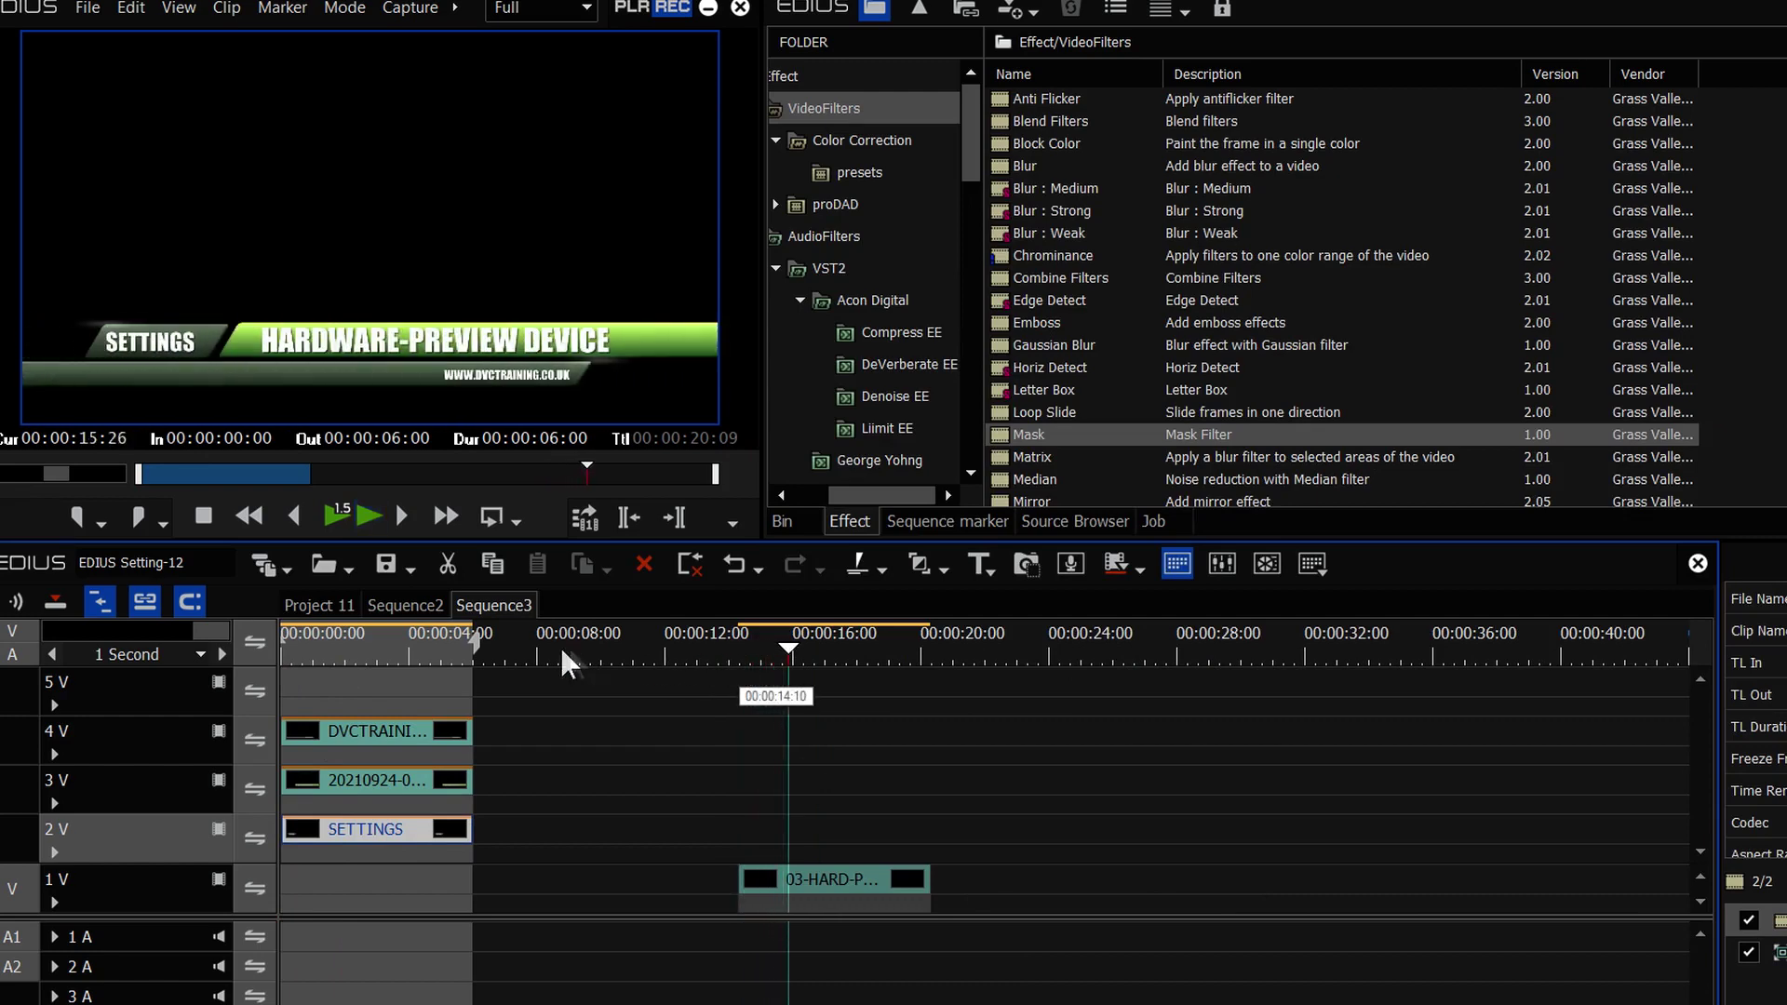
Set the SETTINGS clip's horizontal Layouter position to -31% at its starting keyframe
{"action": "left_click_drag", "start_coordinate": [372, 659], "coordinate": [261, 659]}
{"action": "left_click", "coordinate": [1776, 952]}
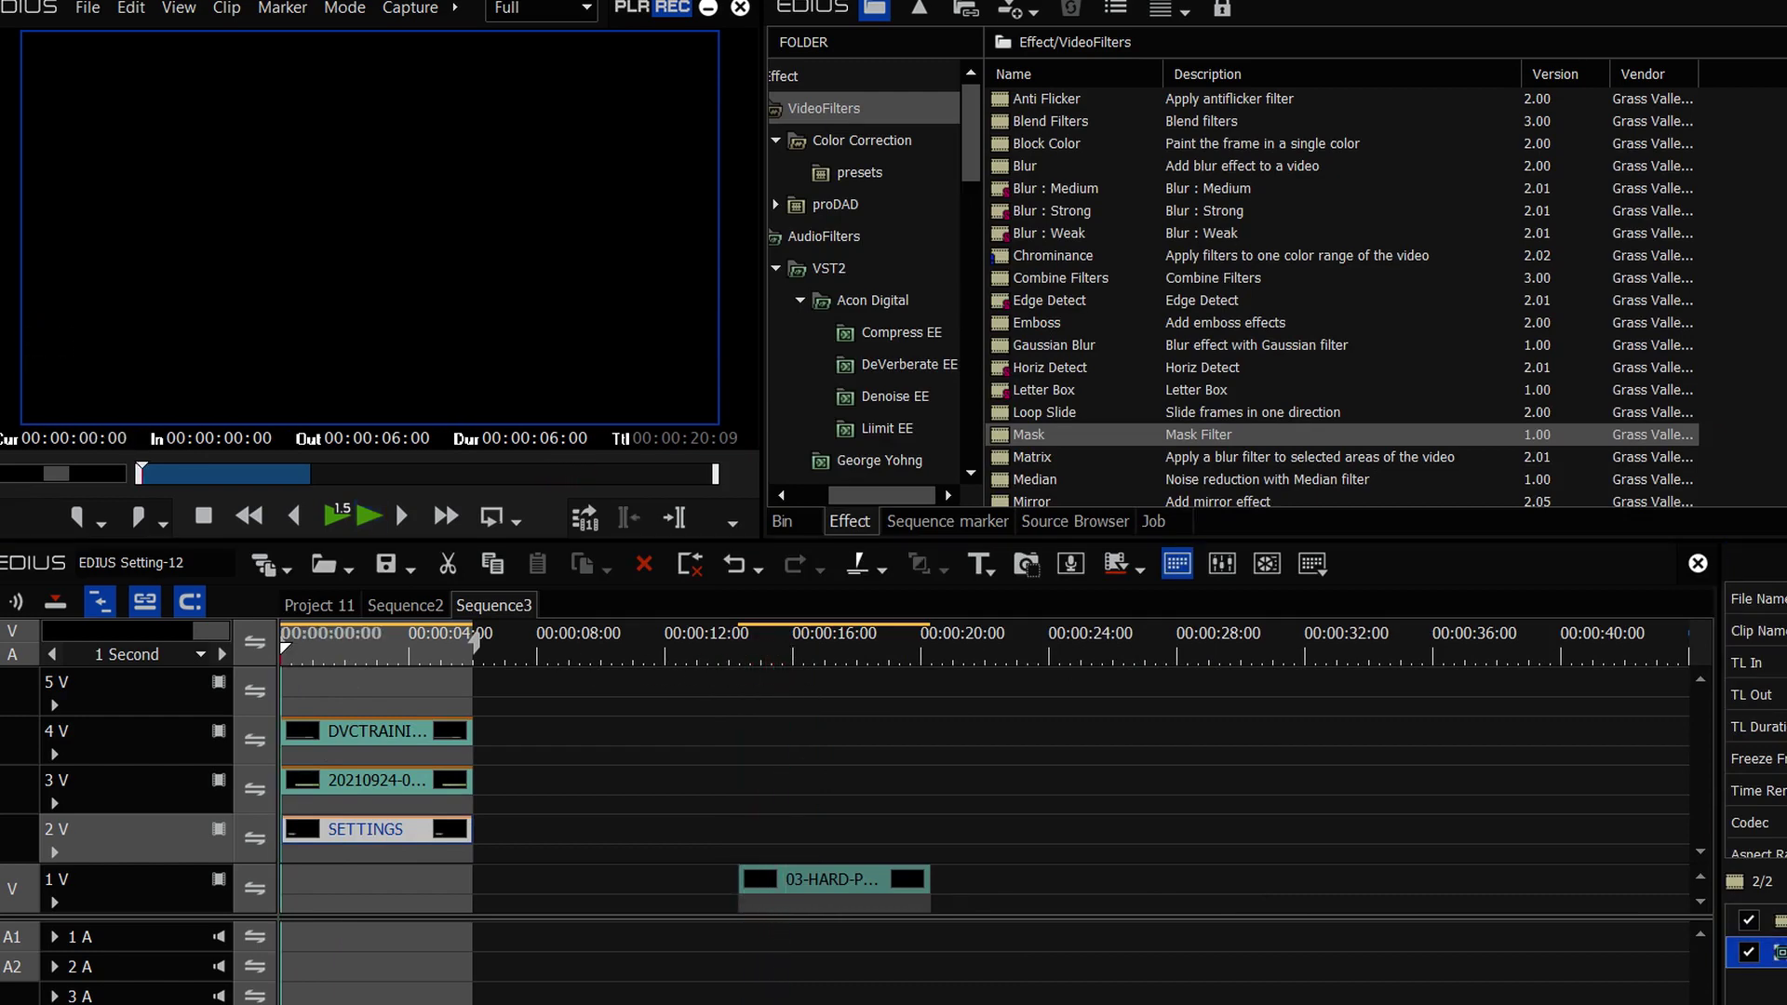
{"action": "double_click", "coordinate": [1776, 952]}
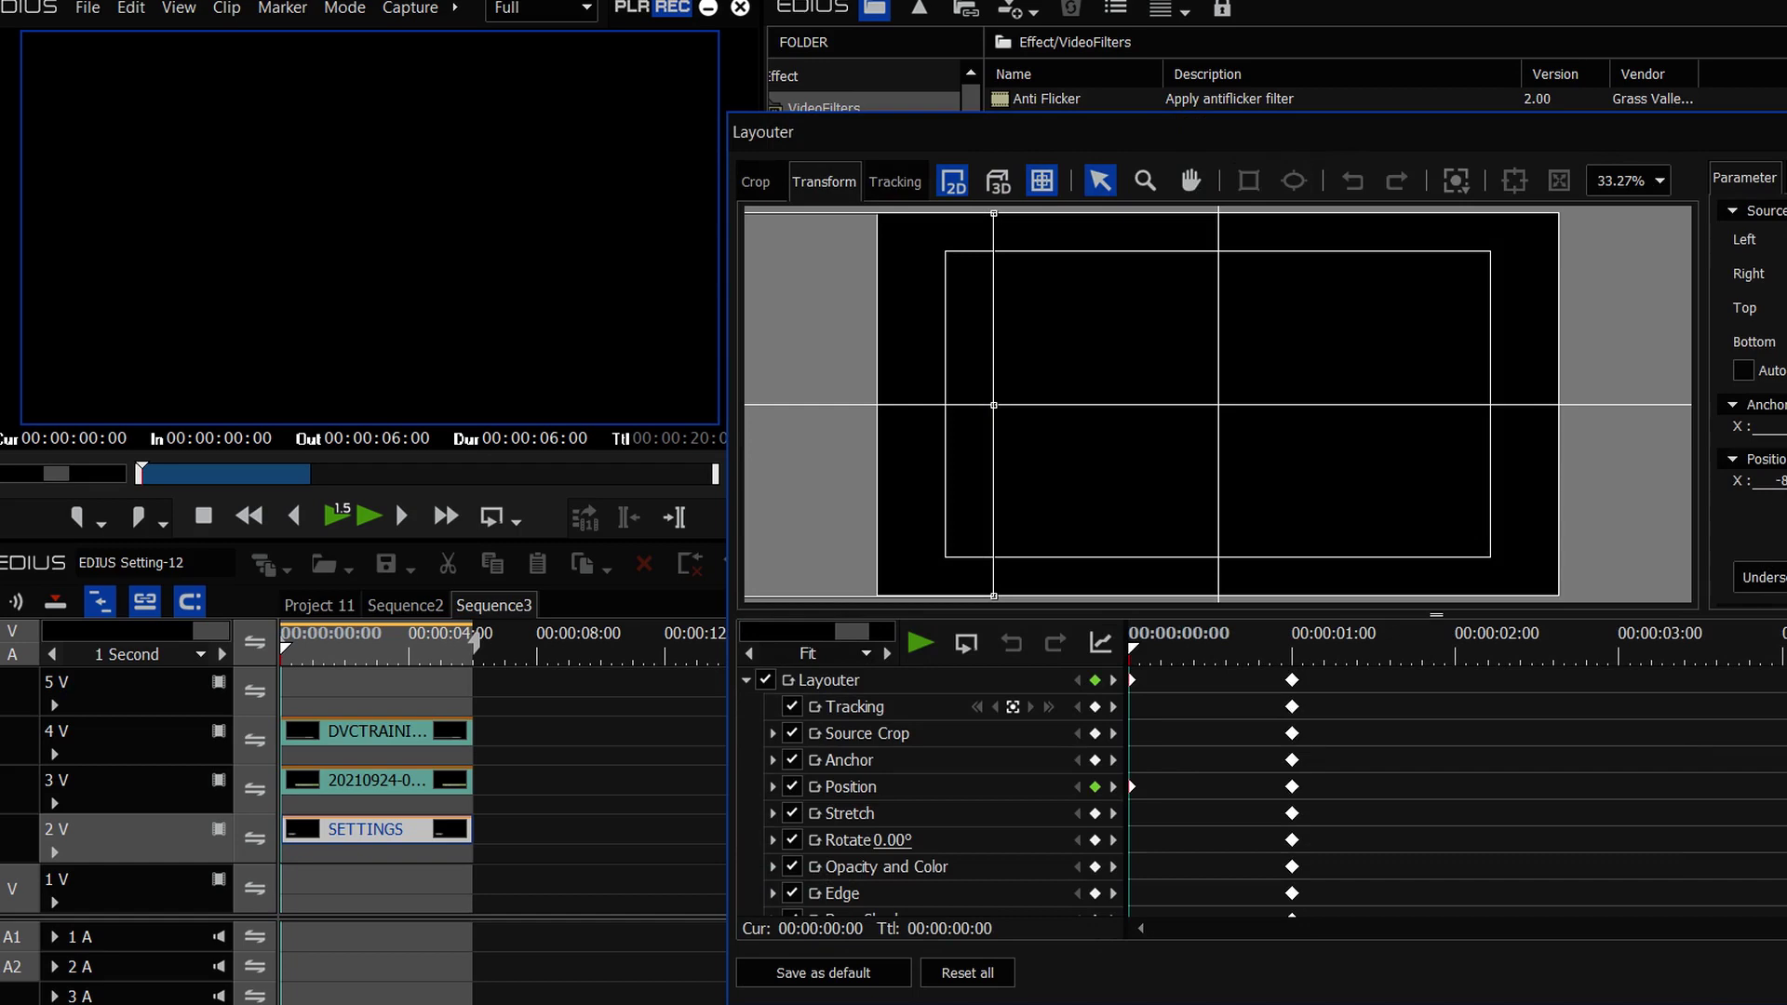
{"action": "left_click_drag", "start_coordinate": [1773, 481], "coordinate": [1531, 0]}
{"action": "left_click_drag", "start_coordinate": [1639, 116], "coordinate": [1442, 116]}
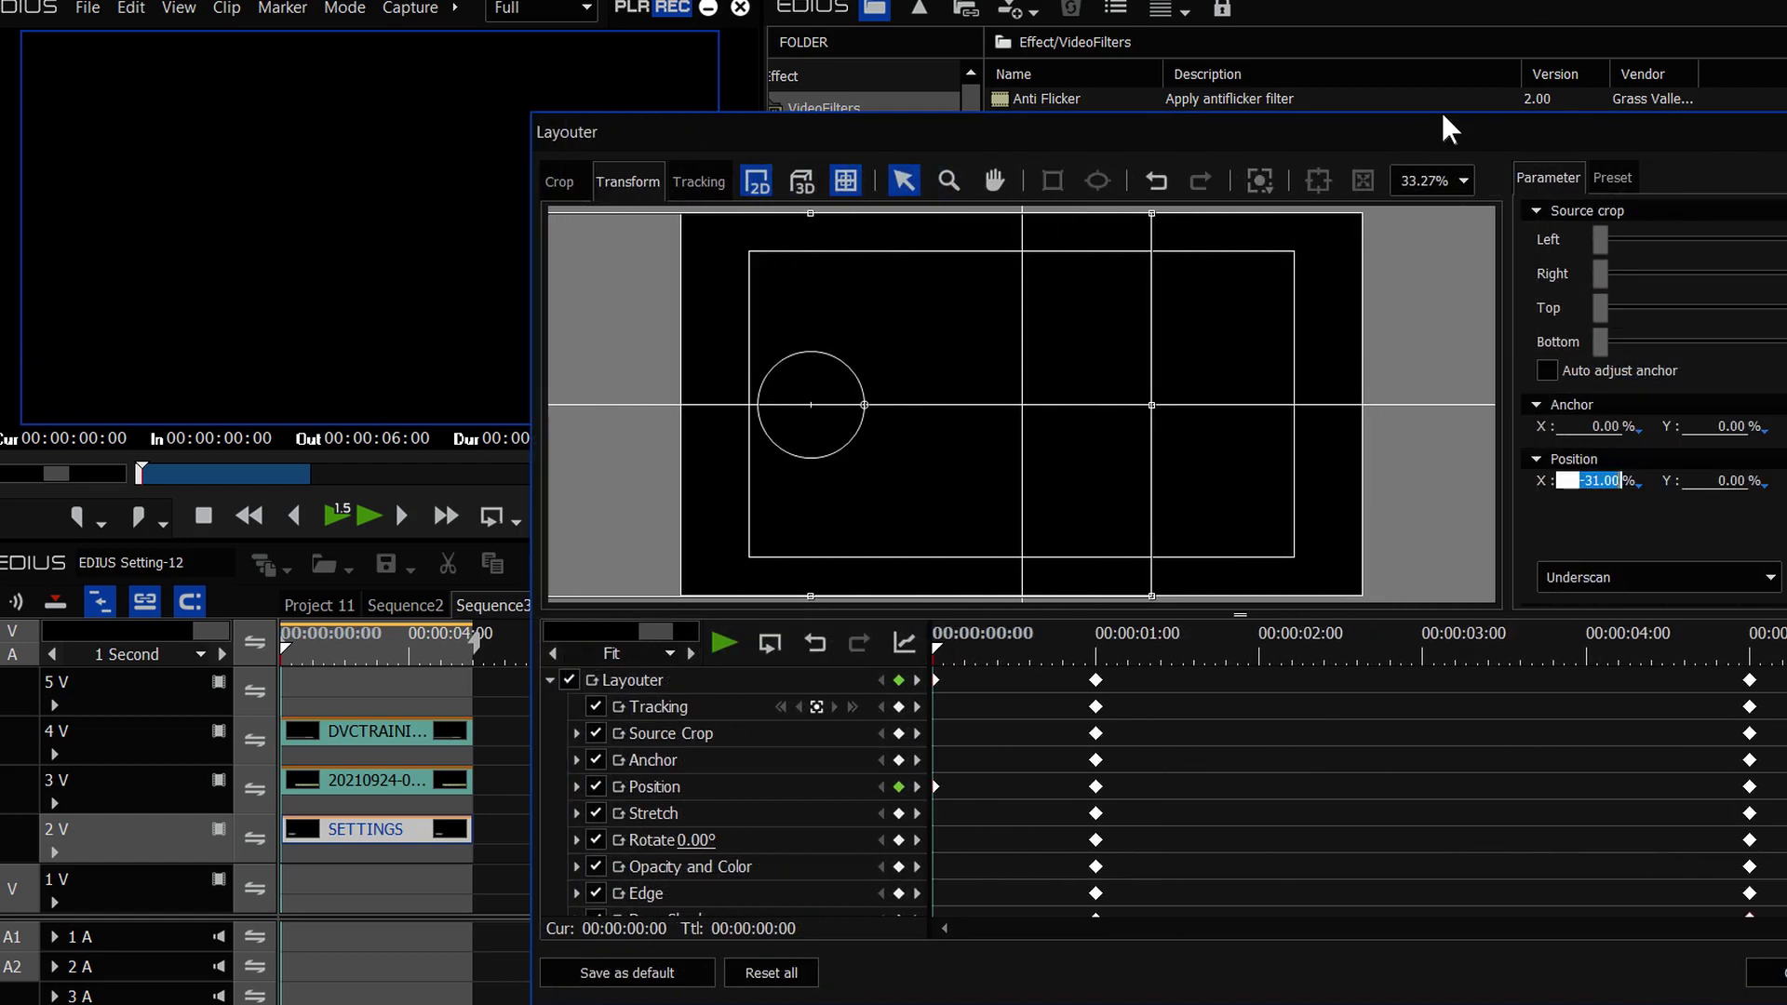
Copy the SETTINGS clip's starting Position keyframe to its end, accept the Layouter, and preview the combined animation
{"action": "key", "text": "End"}
{"action": "left_click", "coordinate": [936, 677]}
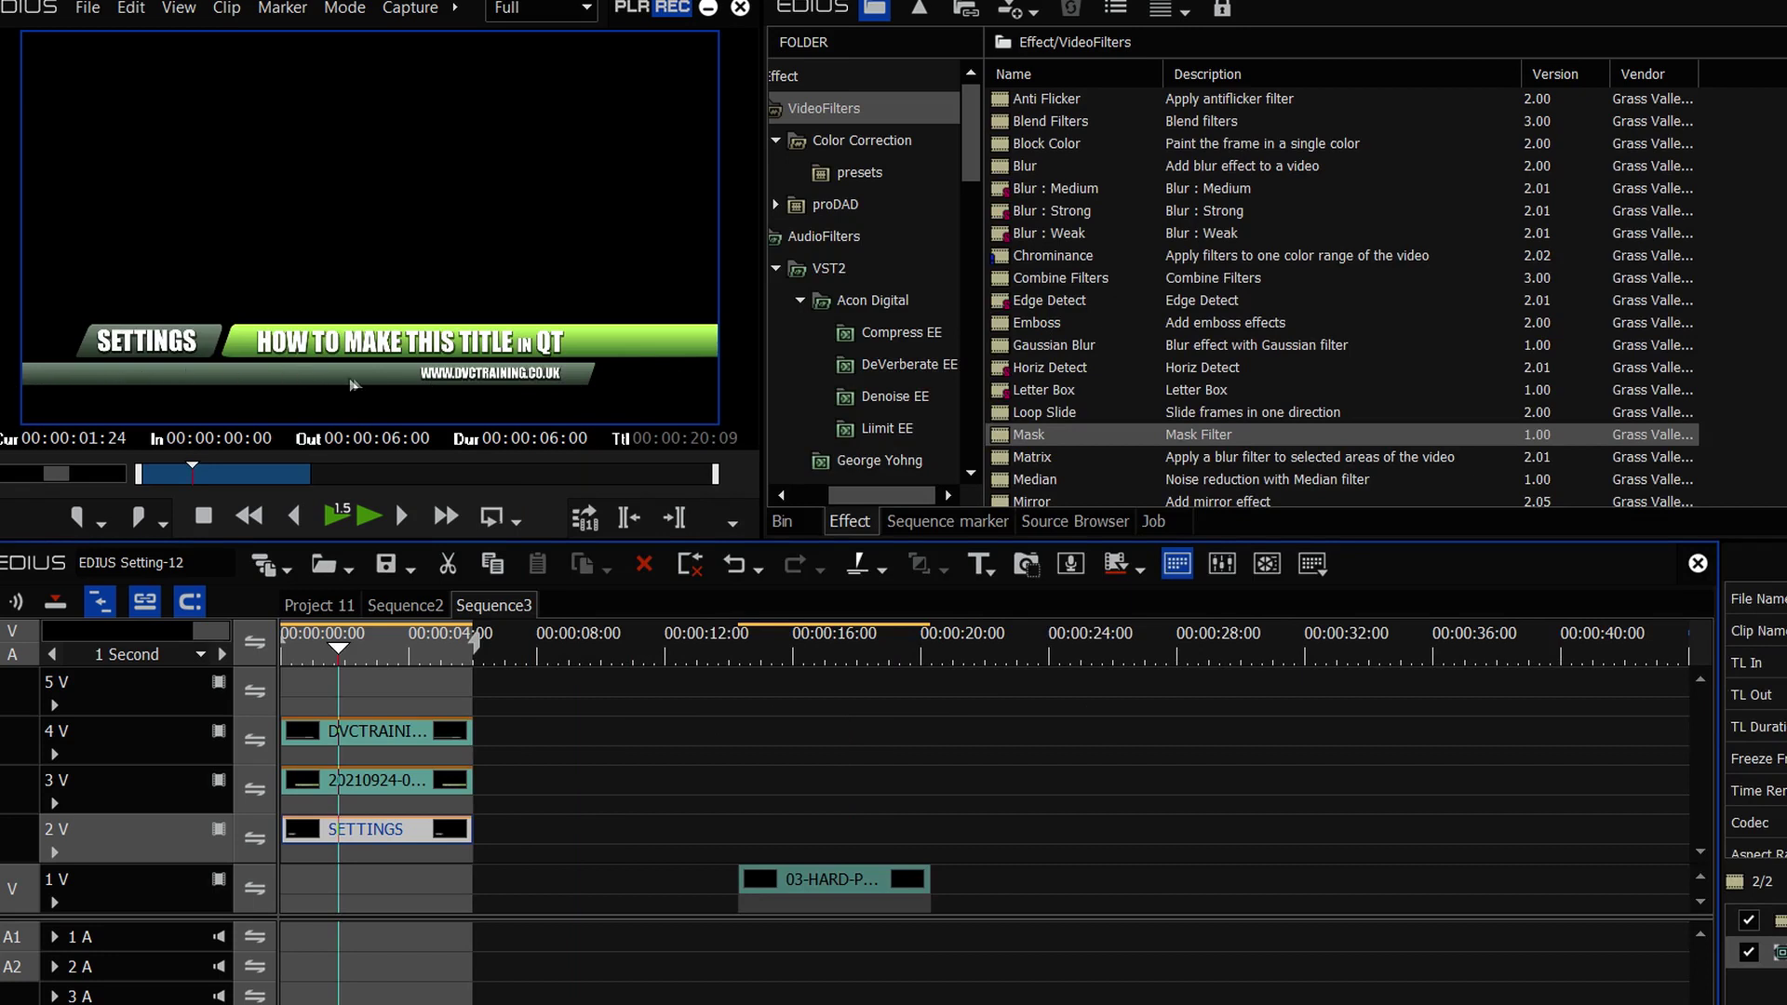
{"action": "left_click", "coordinate": [283, 648]}
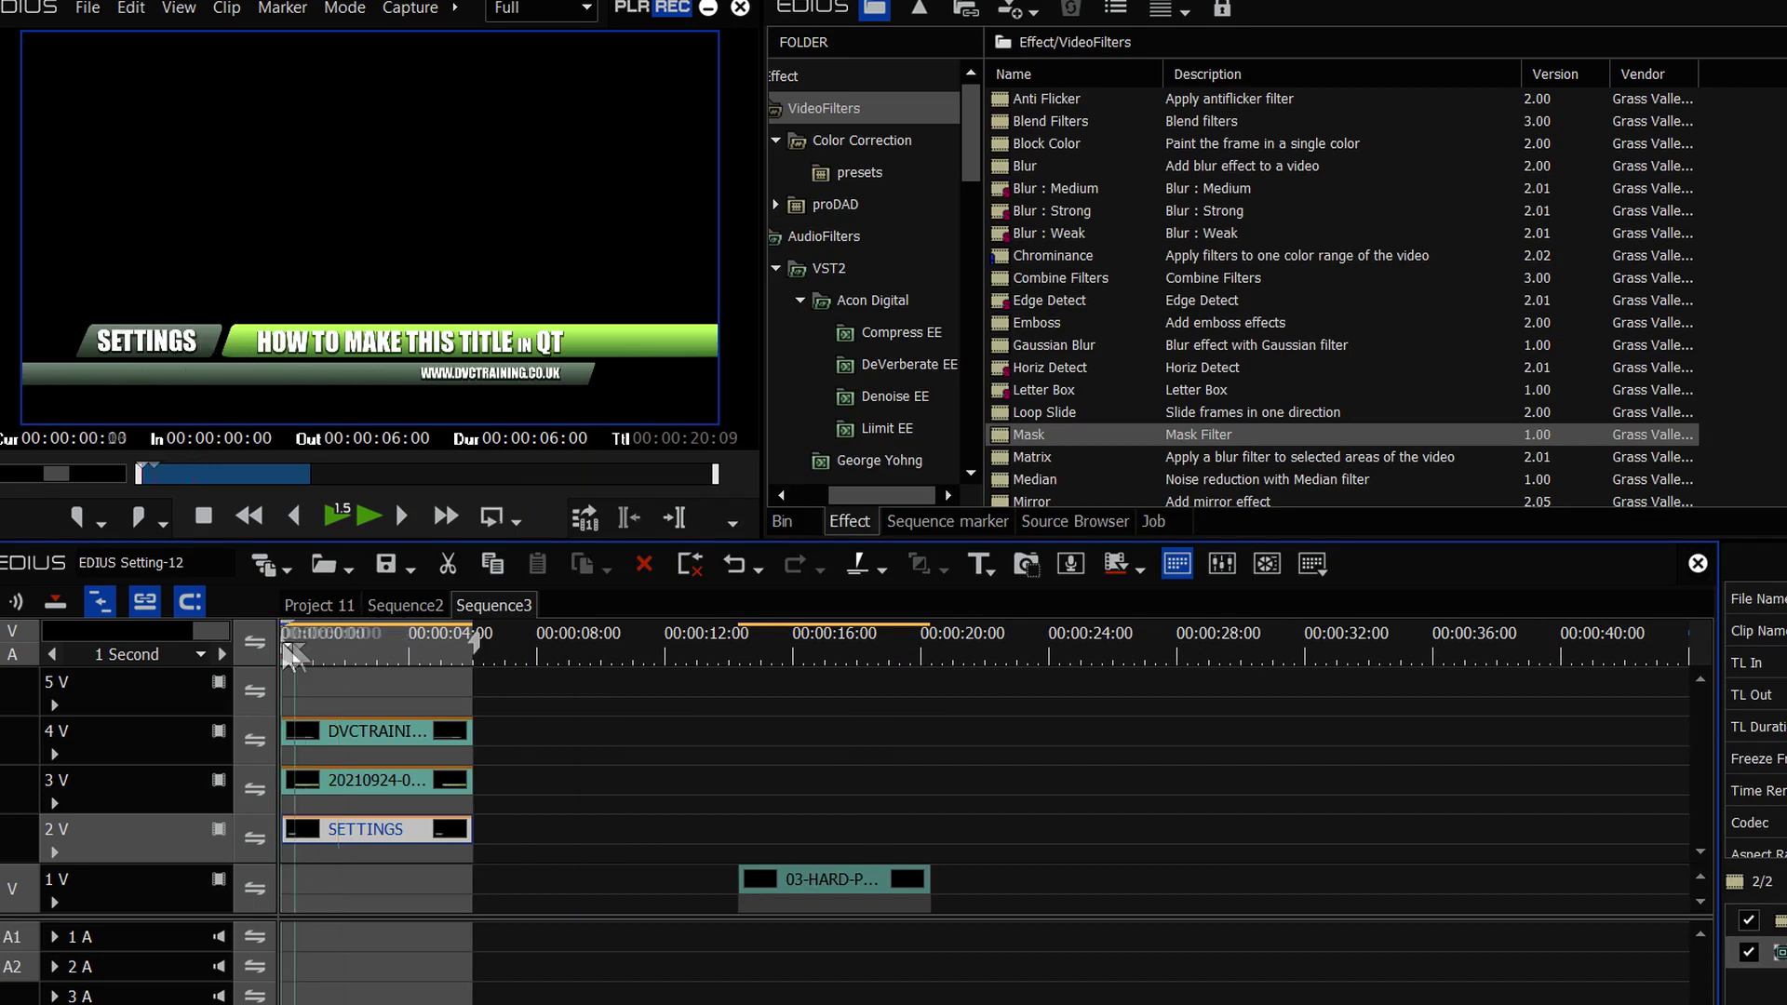
{"action": "key", "text": "space"}
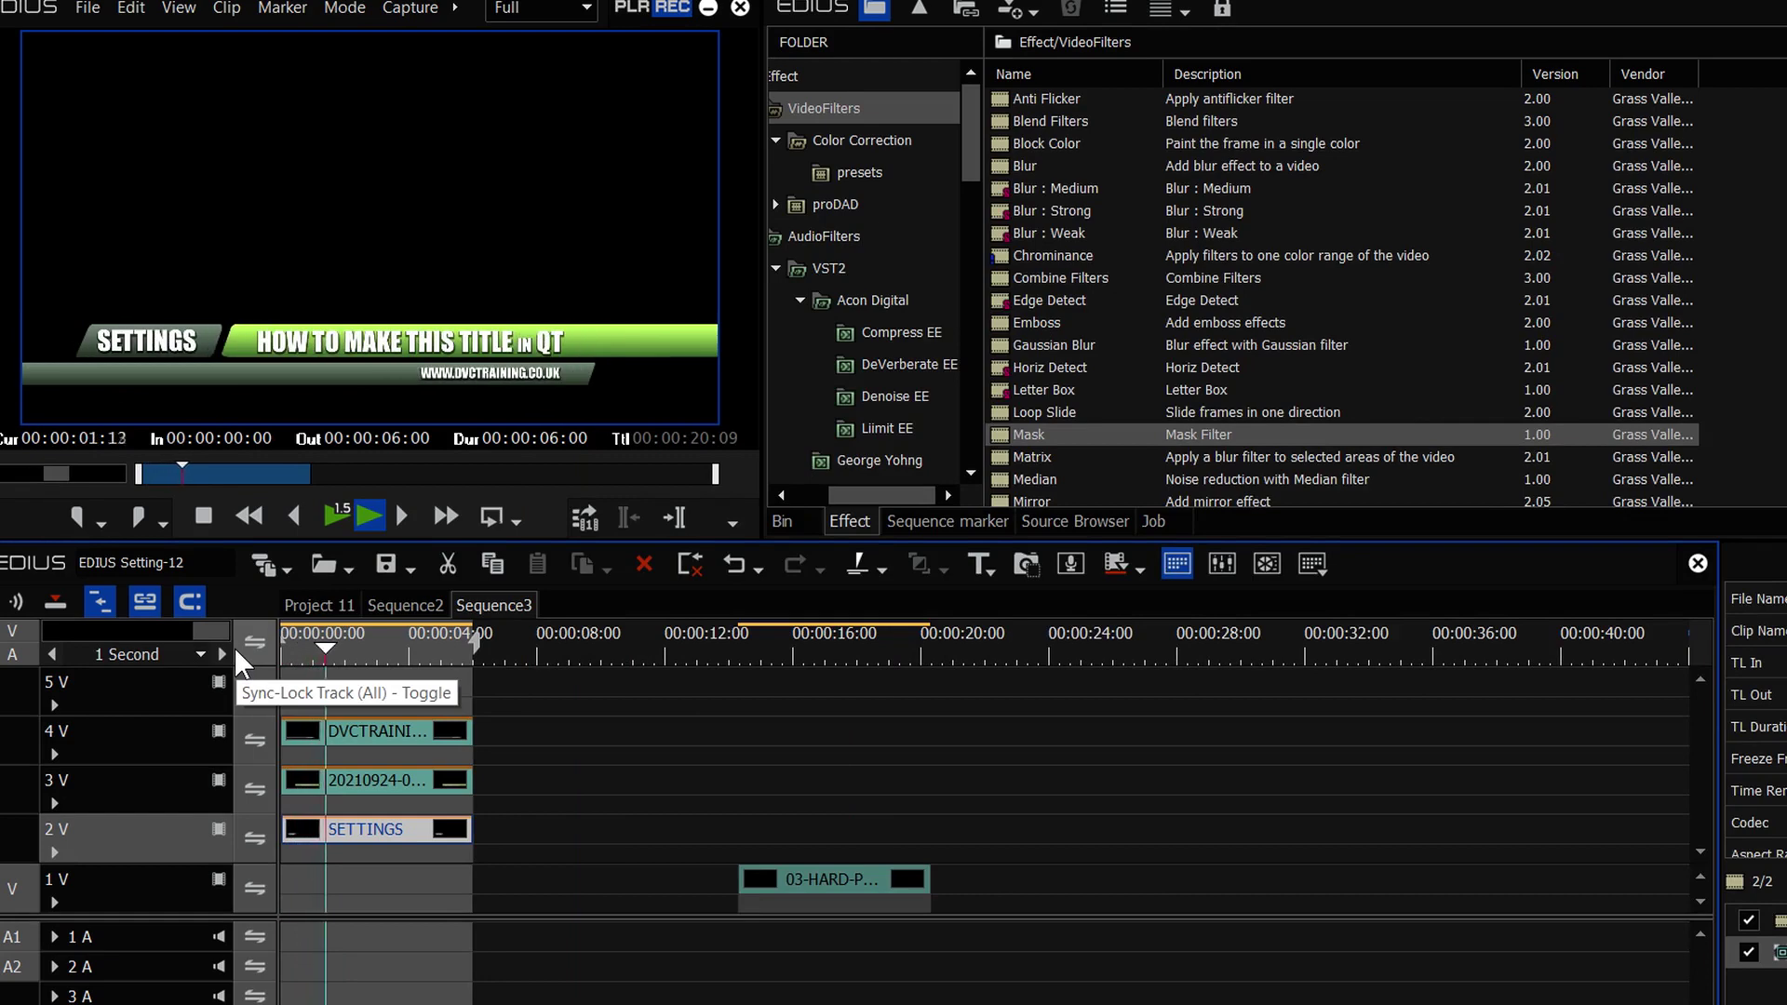
{"action": "key", "text": "space"}
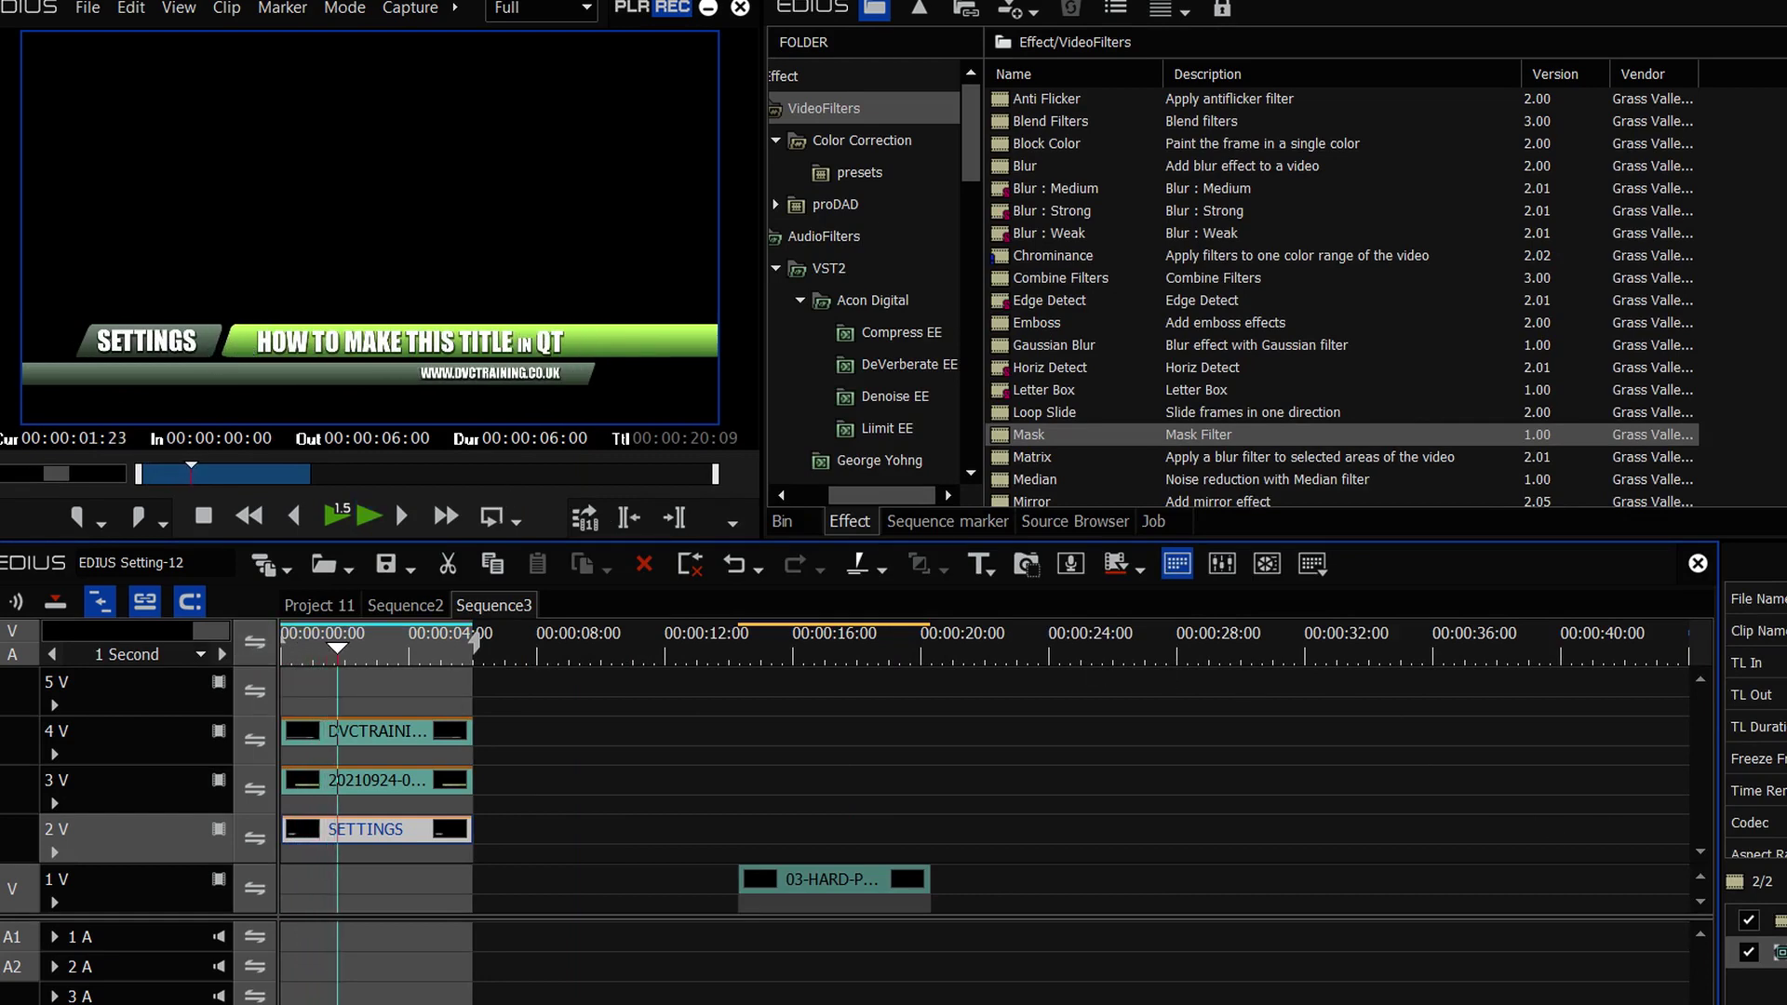
Open the main title's Mask filter and compare its outline in the Select Object and Edit Shape modes
{"action": "left_click", "coordinate": [377, 780]}
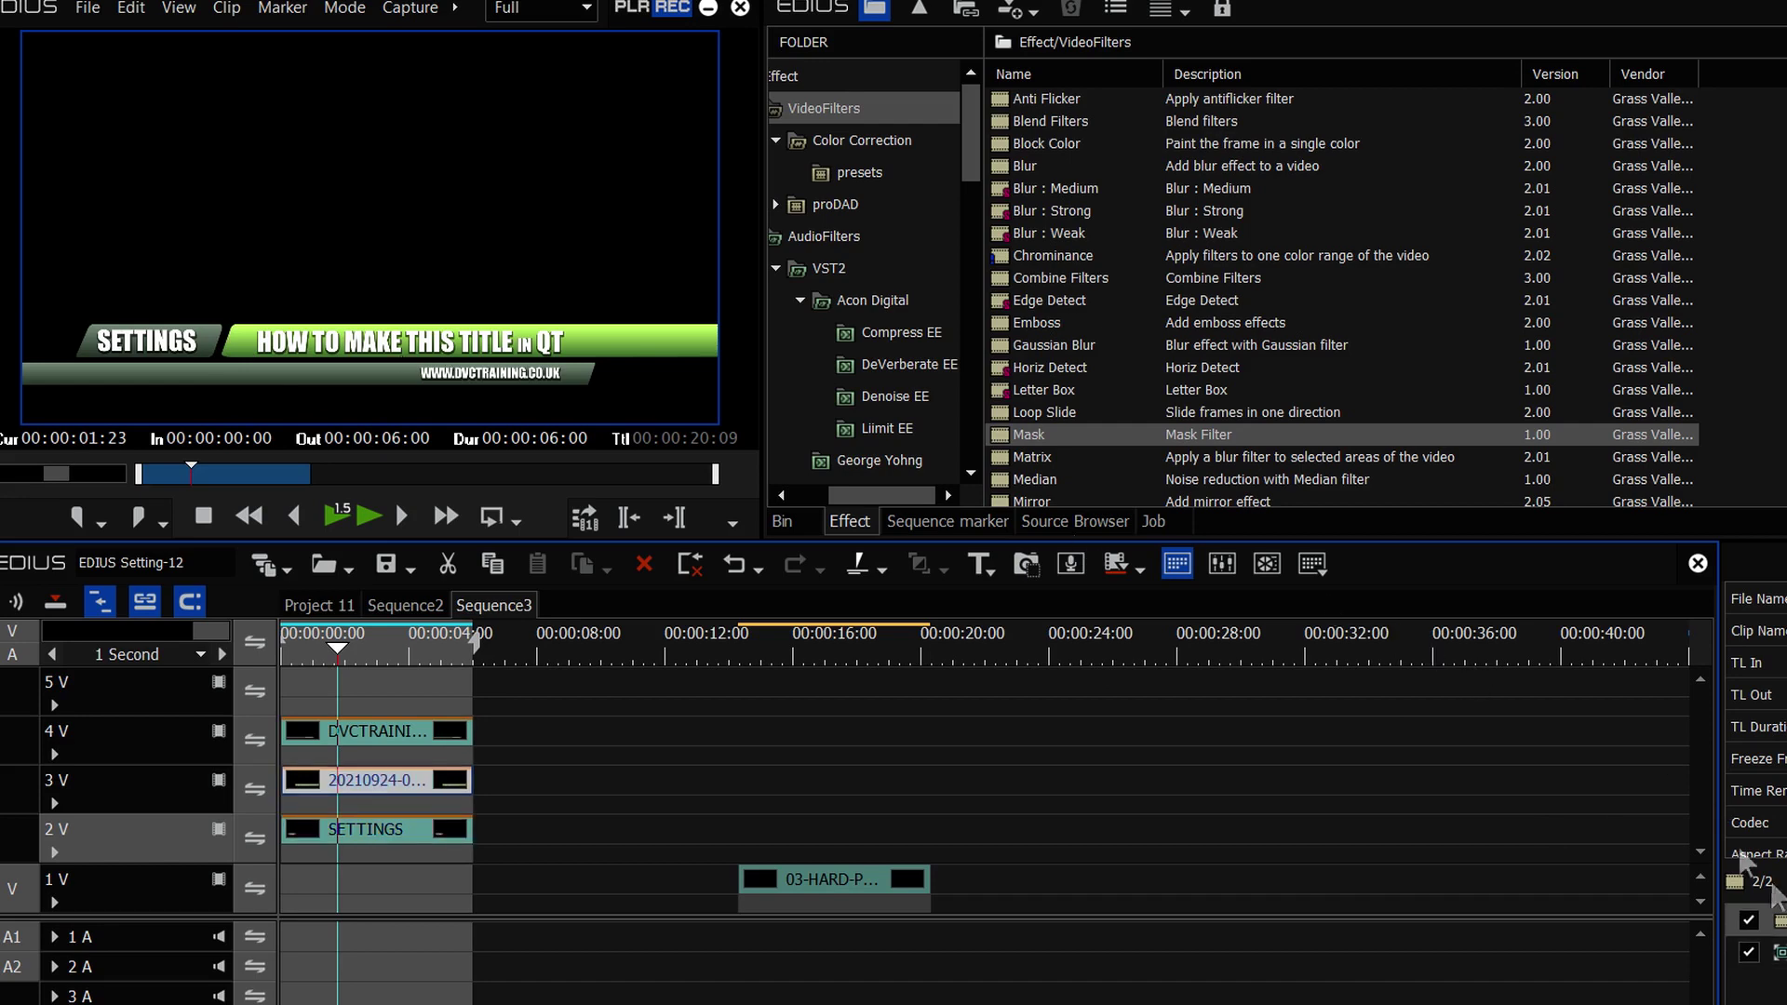
{"action": "double_click", "coordinate": [1780, 920]}
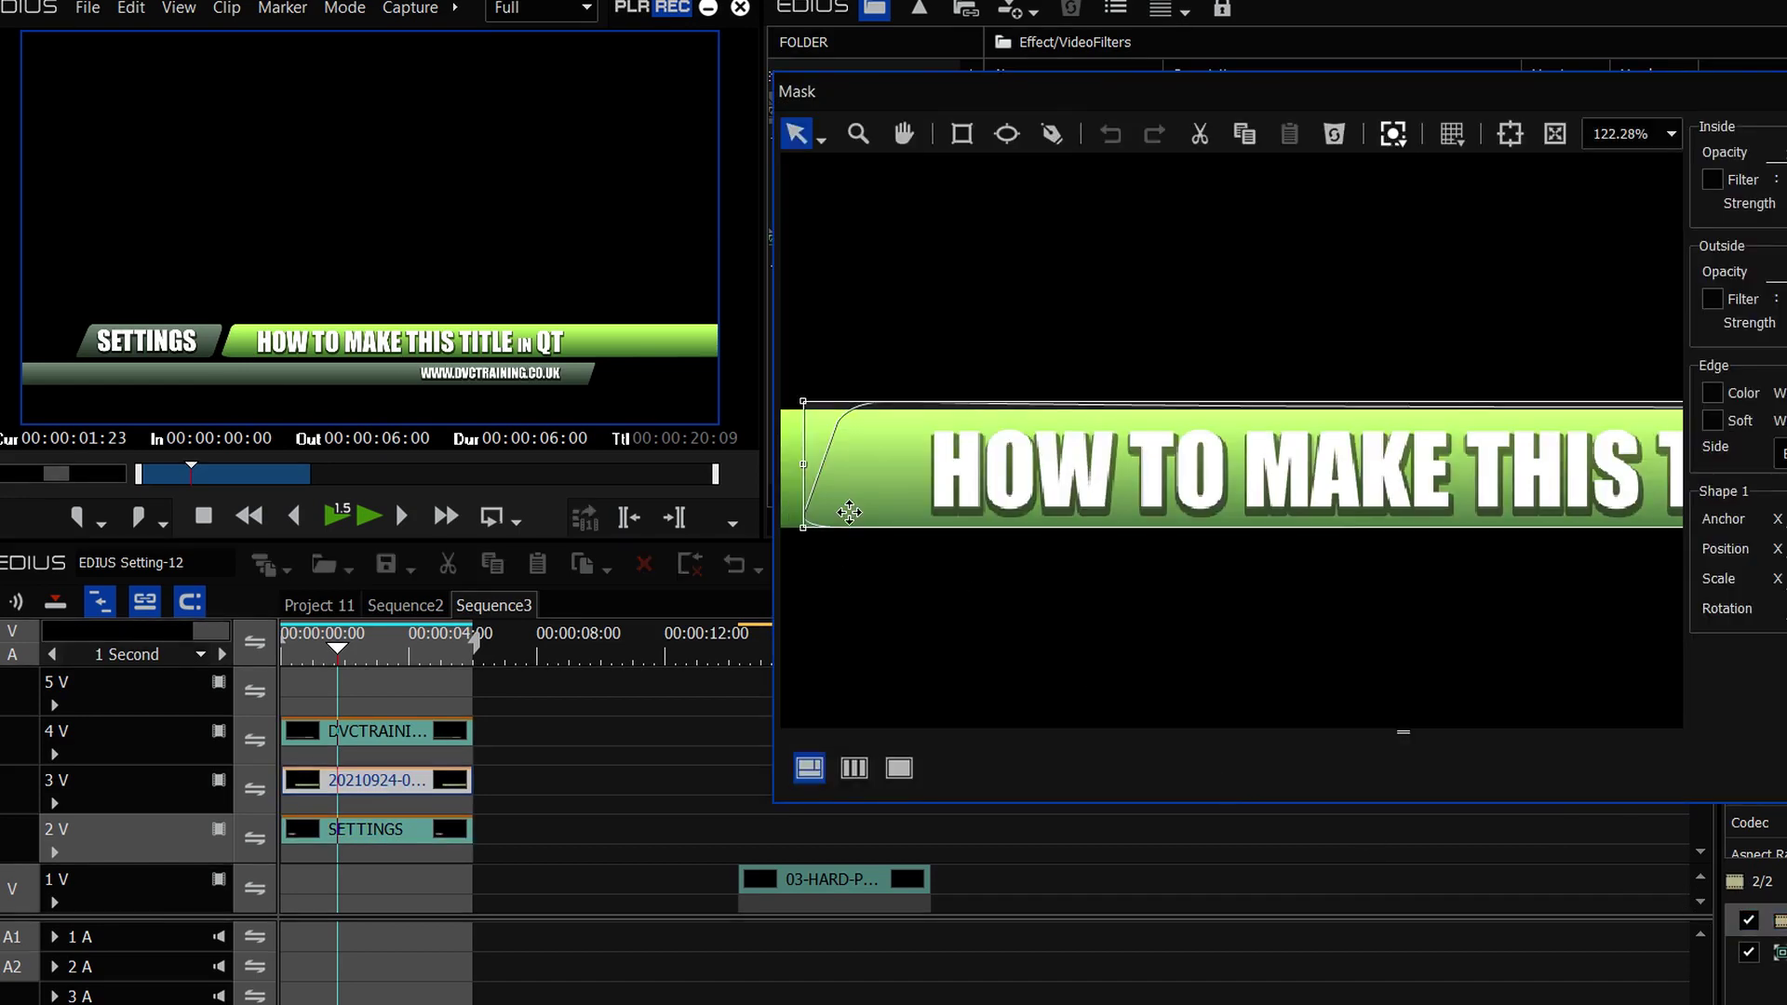
{"action": "double_click", "coordinate": [849, 513]}
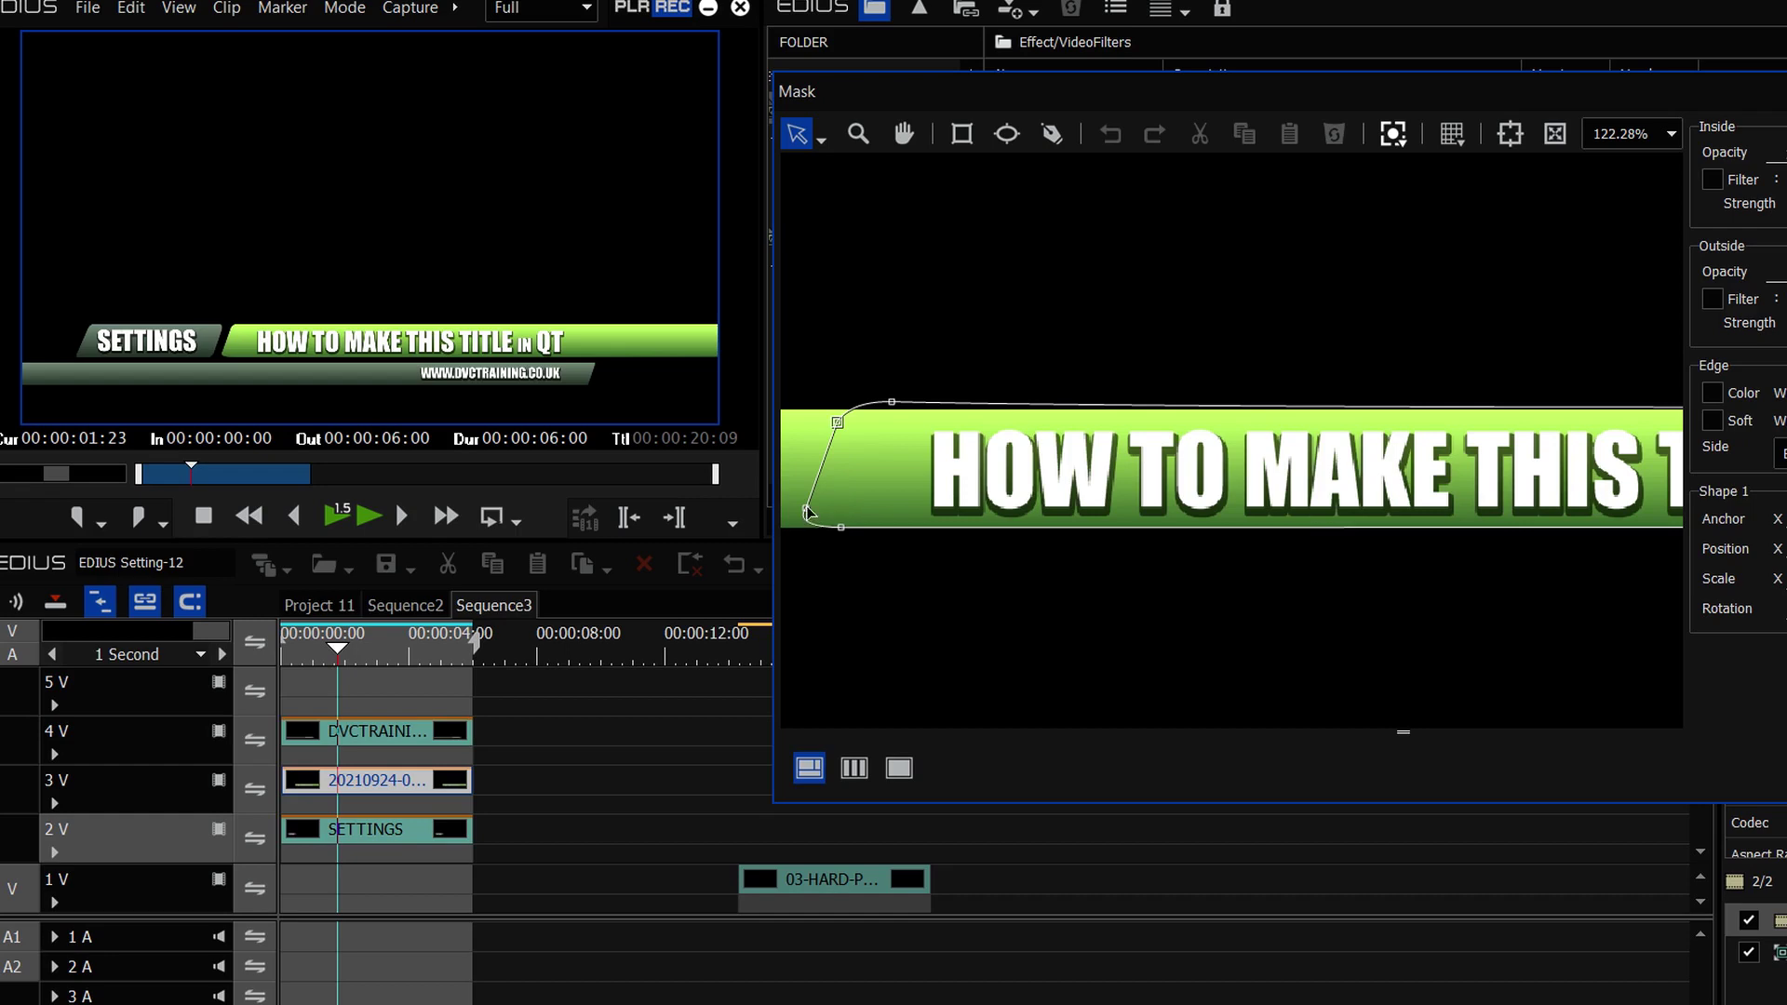
{"action": "left_click", "coordinate": [822, 138]}
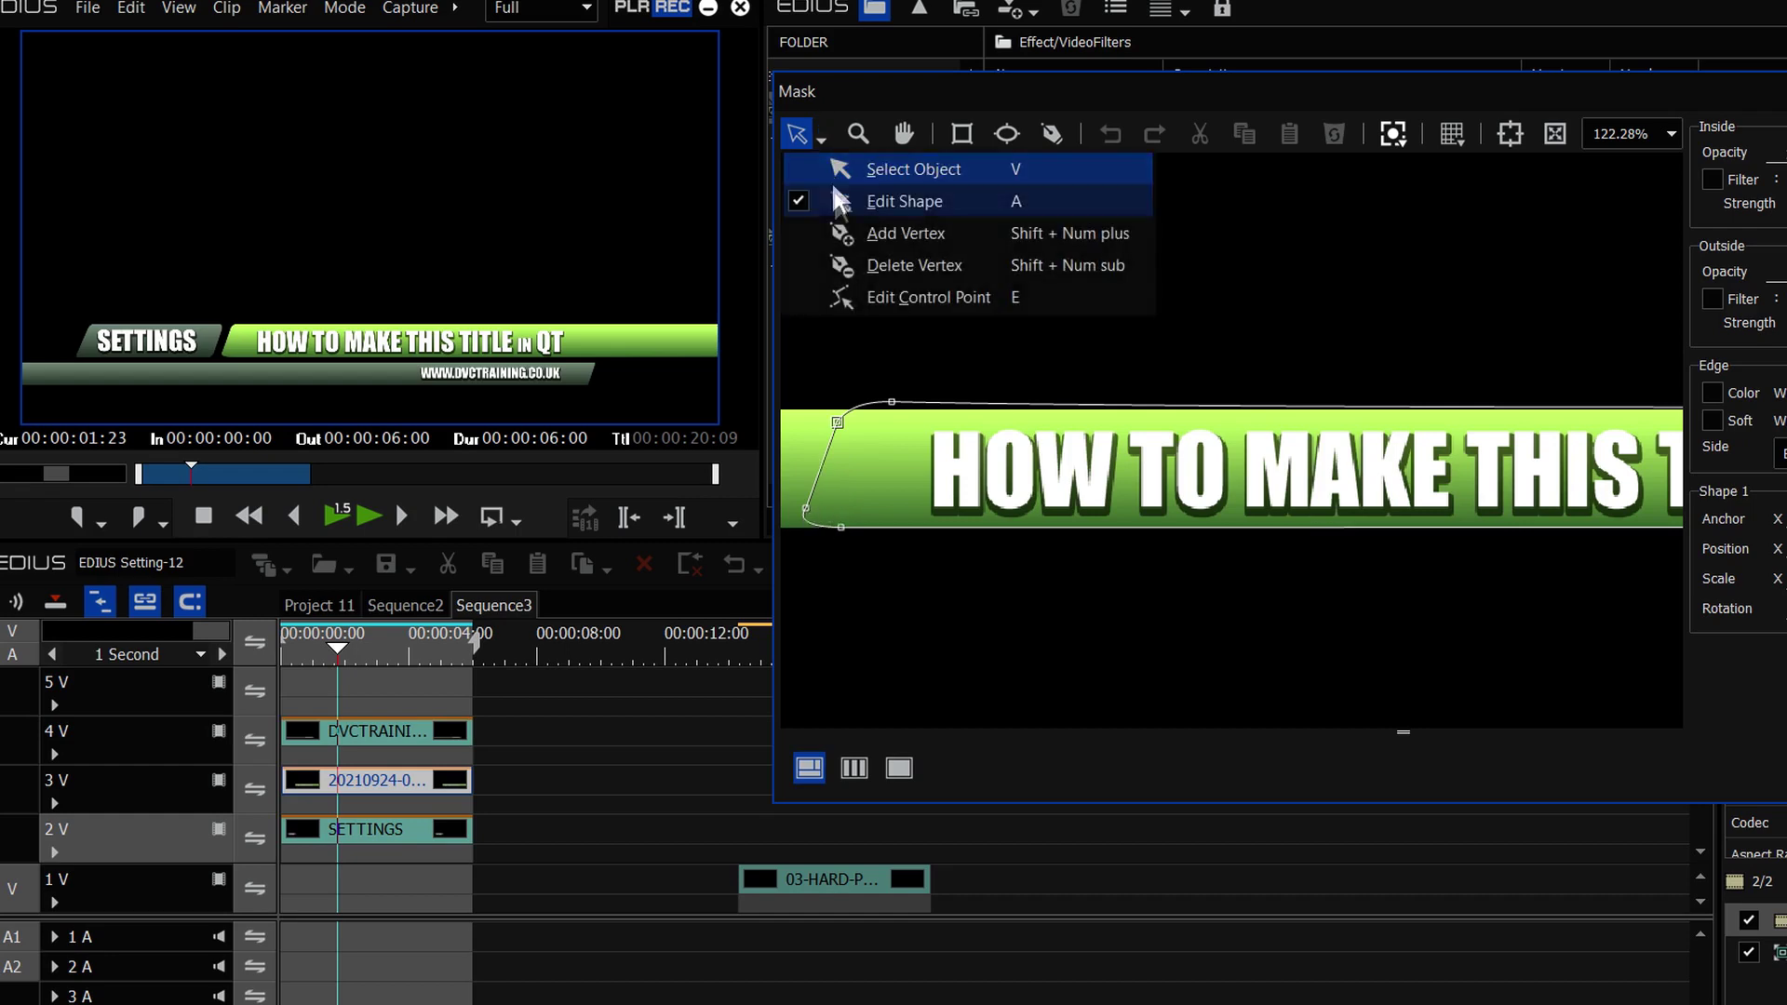
{"action": "left_click", "coordinate": [879, 169]}
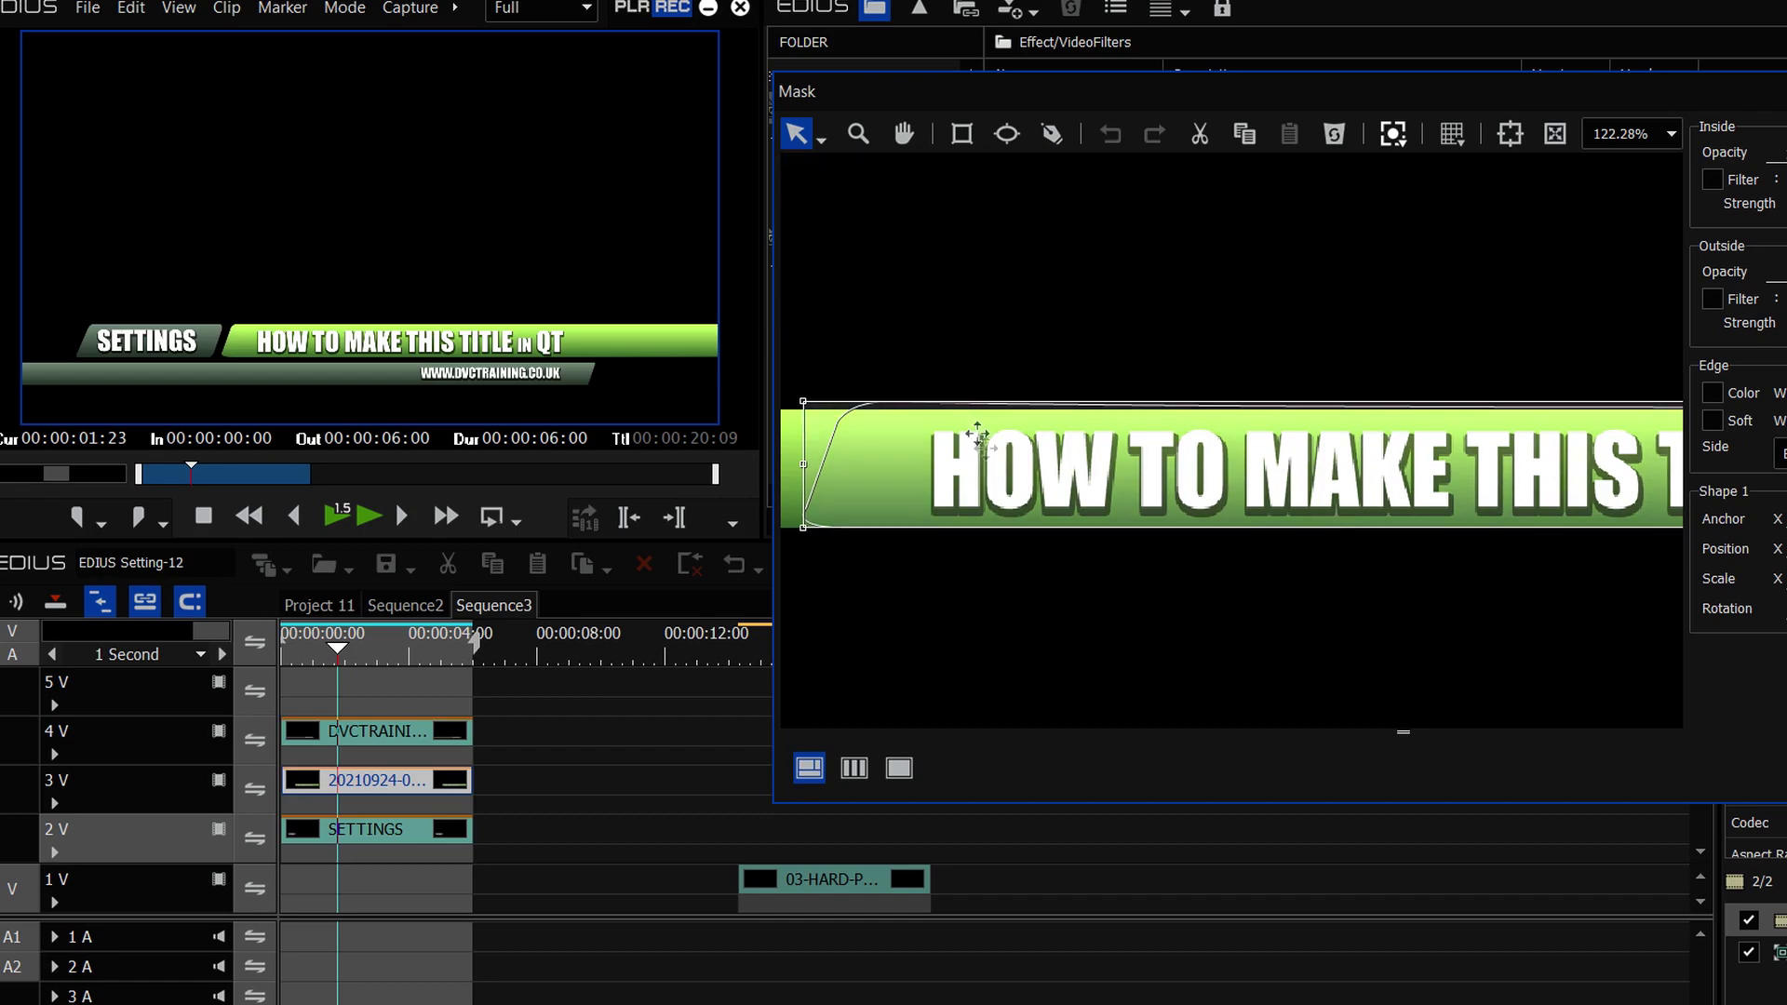
{"action": "left_click", "coordinate": [888, 216]}
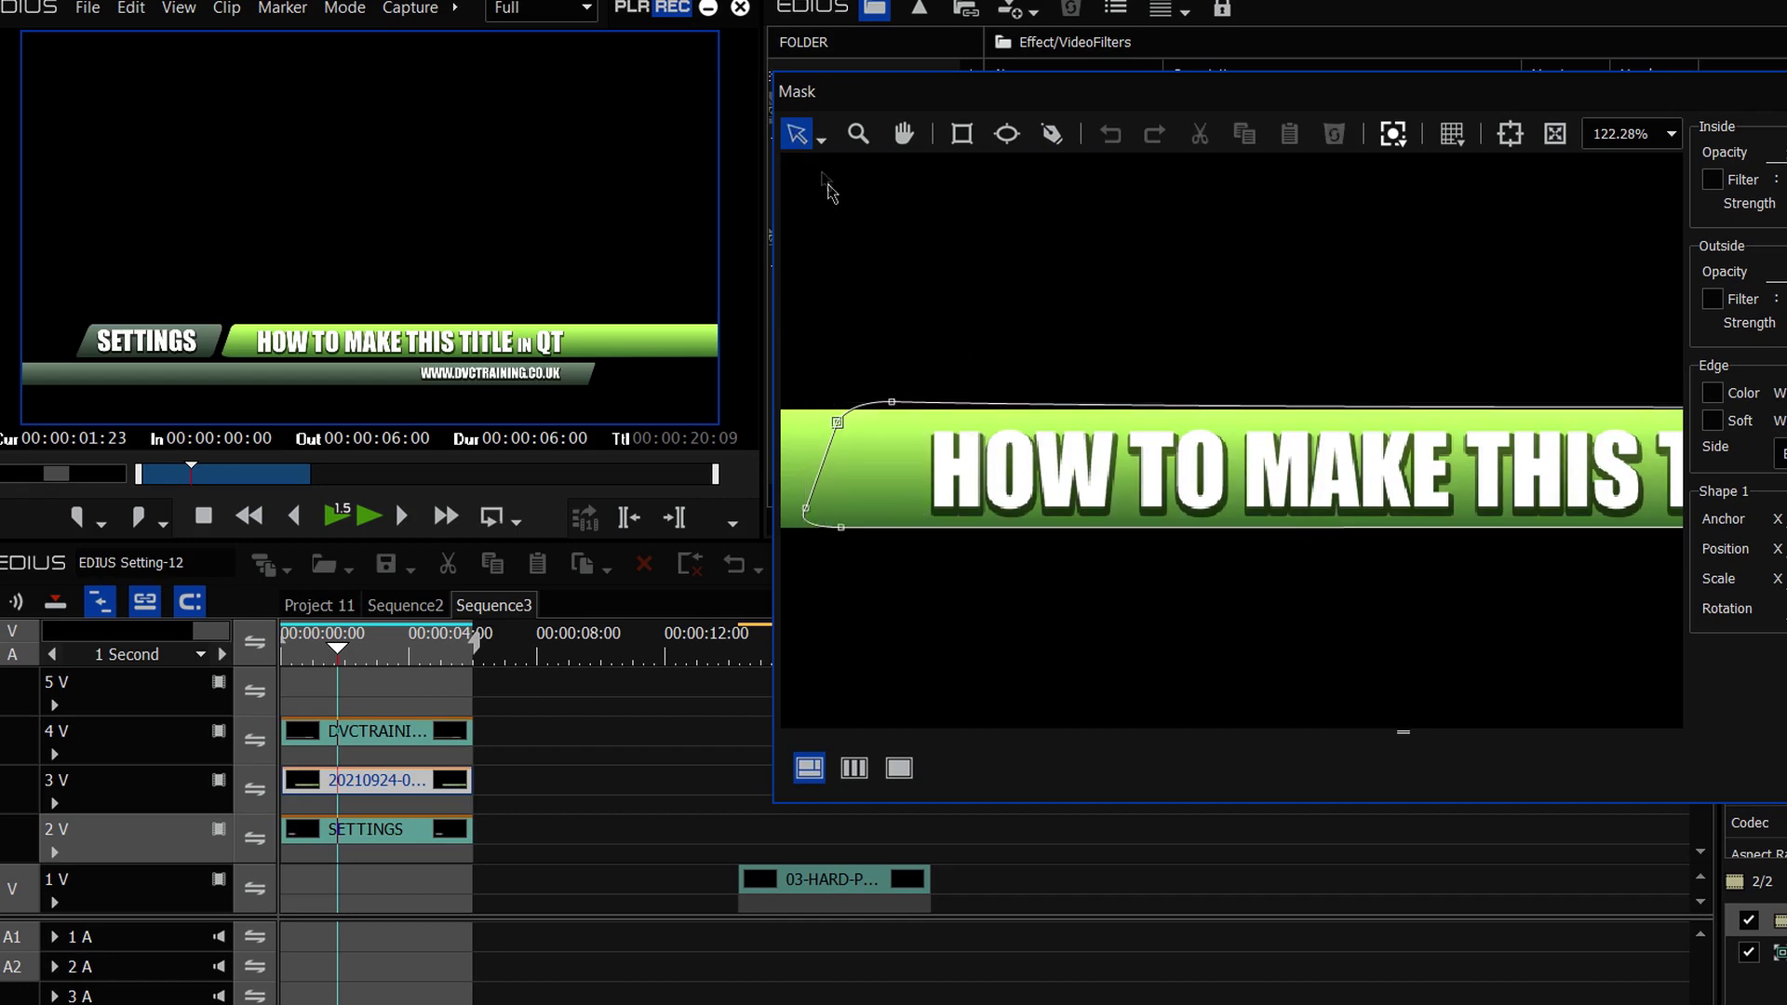
Convert the lower-left vertex of the main title's mask to a corner and back to a curve with Edit Control Point
{"action": "left_click", "coordinate": [821, 138]}
{"action": "left_click", "coordinate": [866, 300]}
{"action": "left_click", "coordinate": [842, 529]}
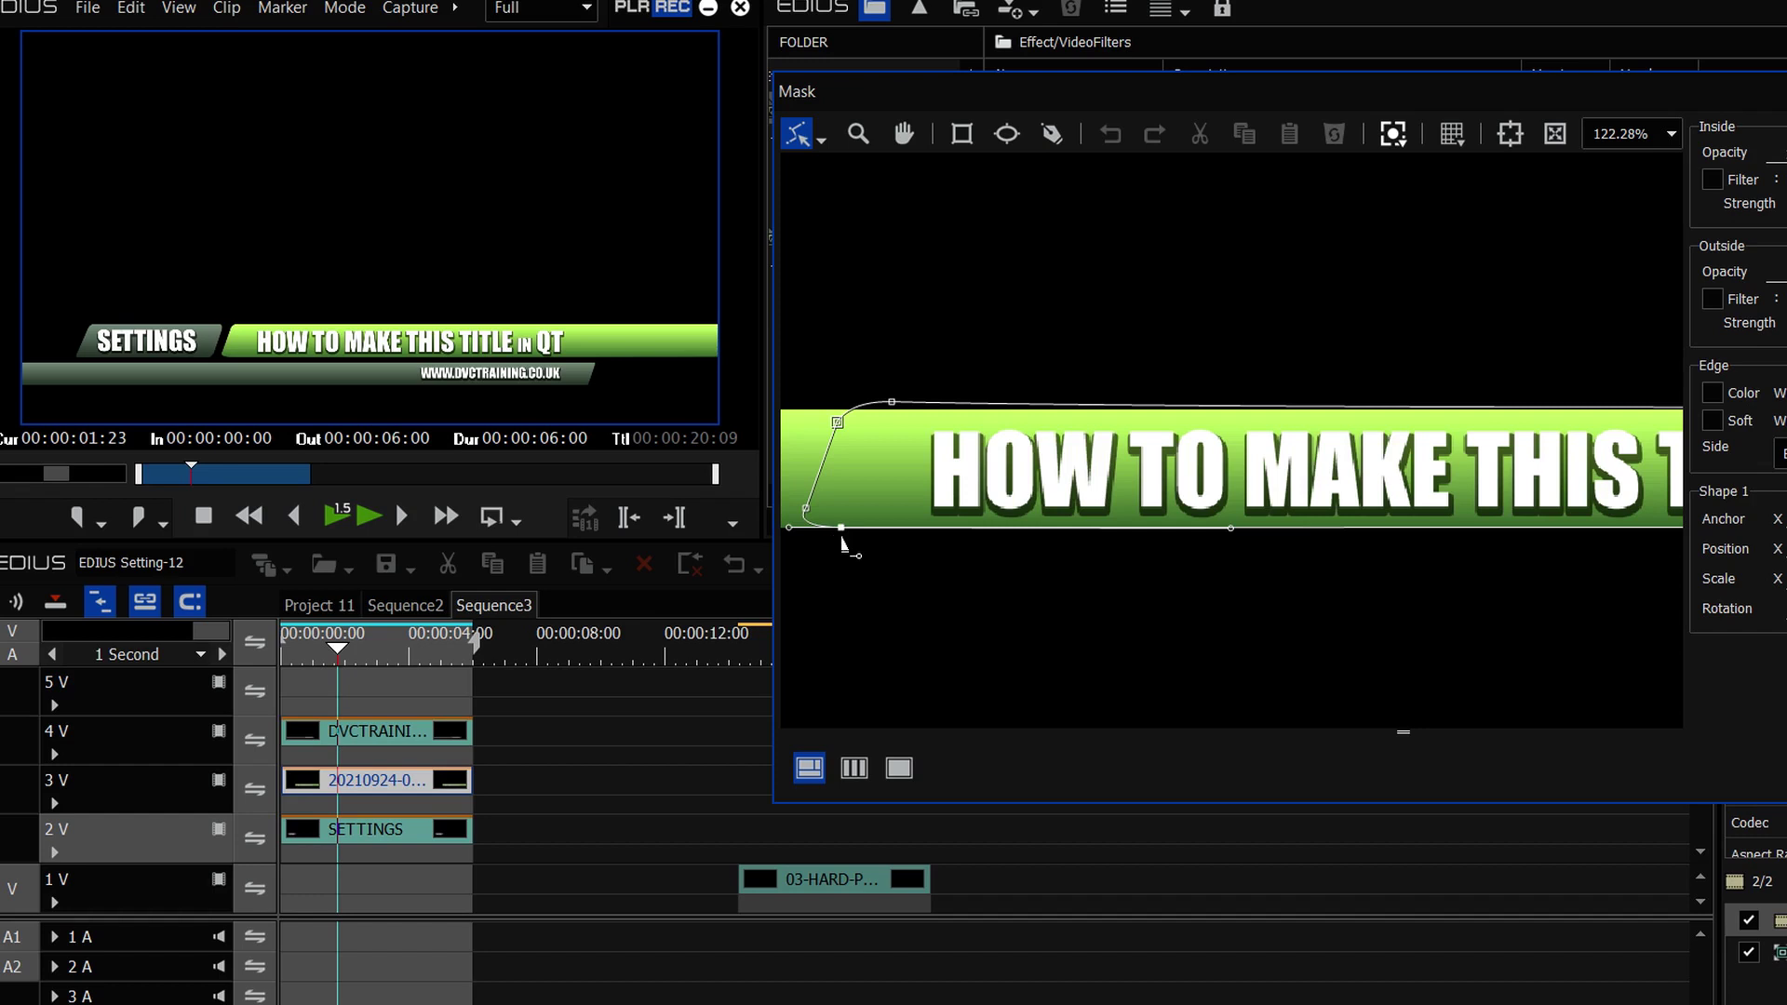
{"action": "left_click", "coordinate": [842, 530]}
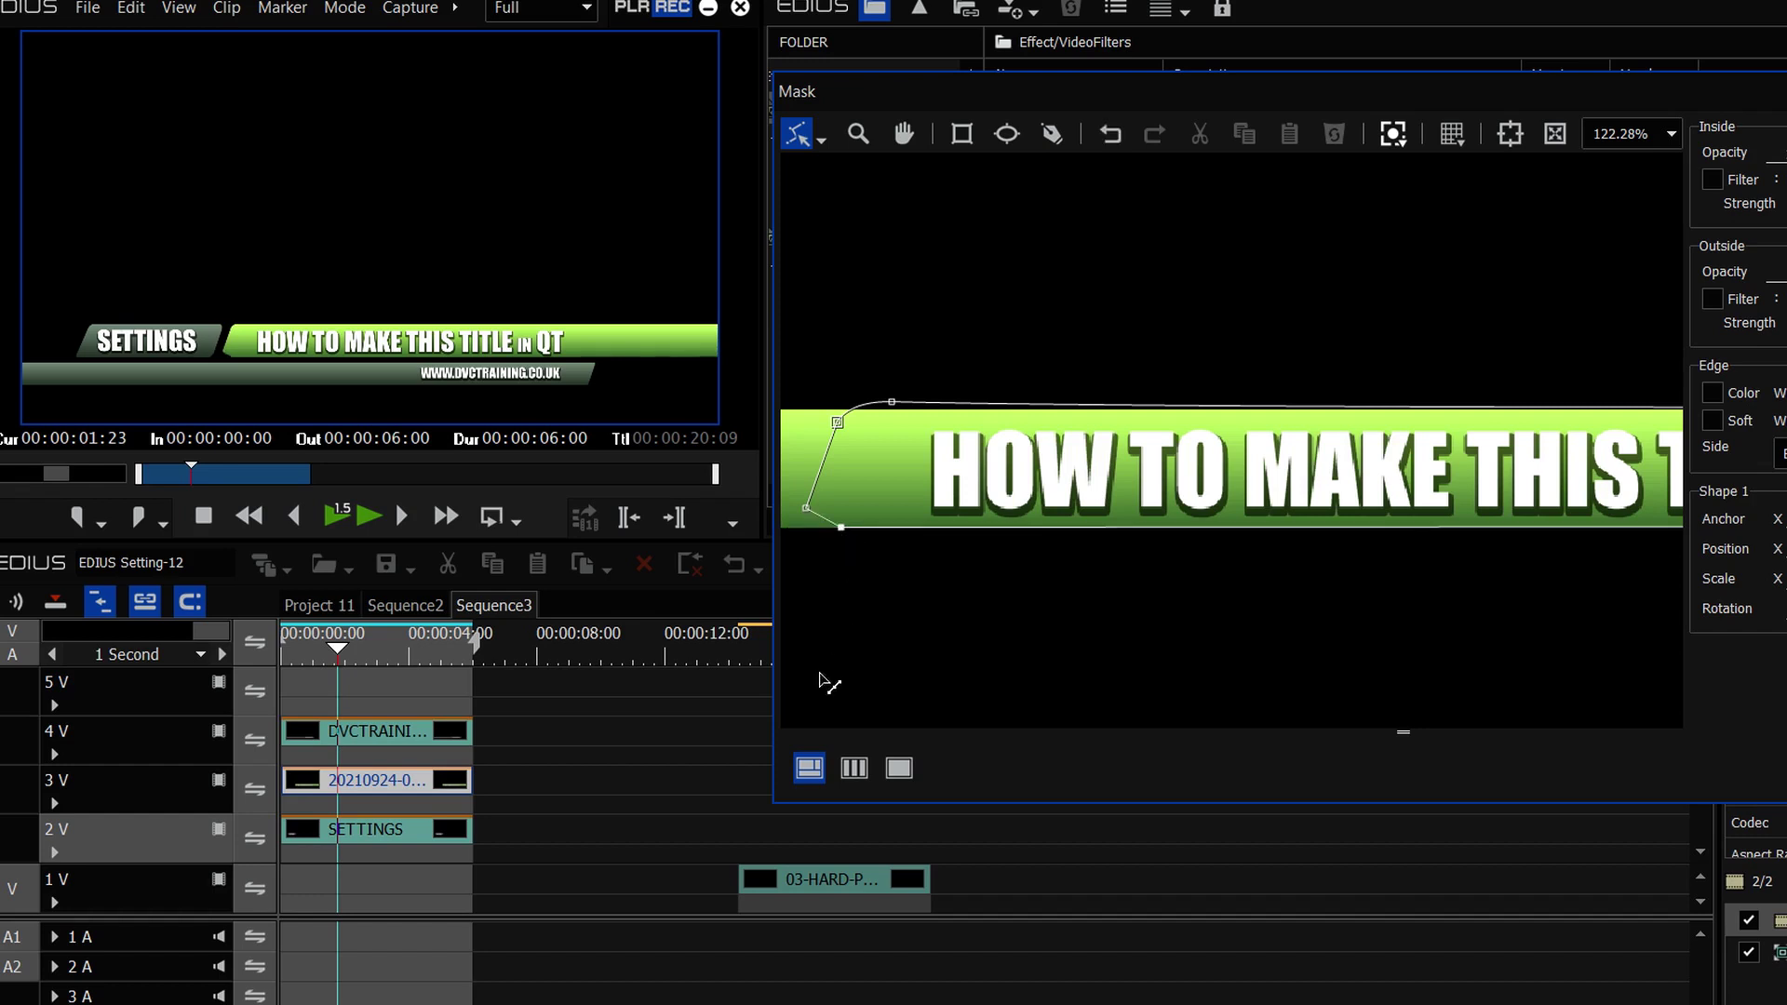
{"action": "left_click", "coordinate": [842, 528]}
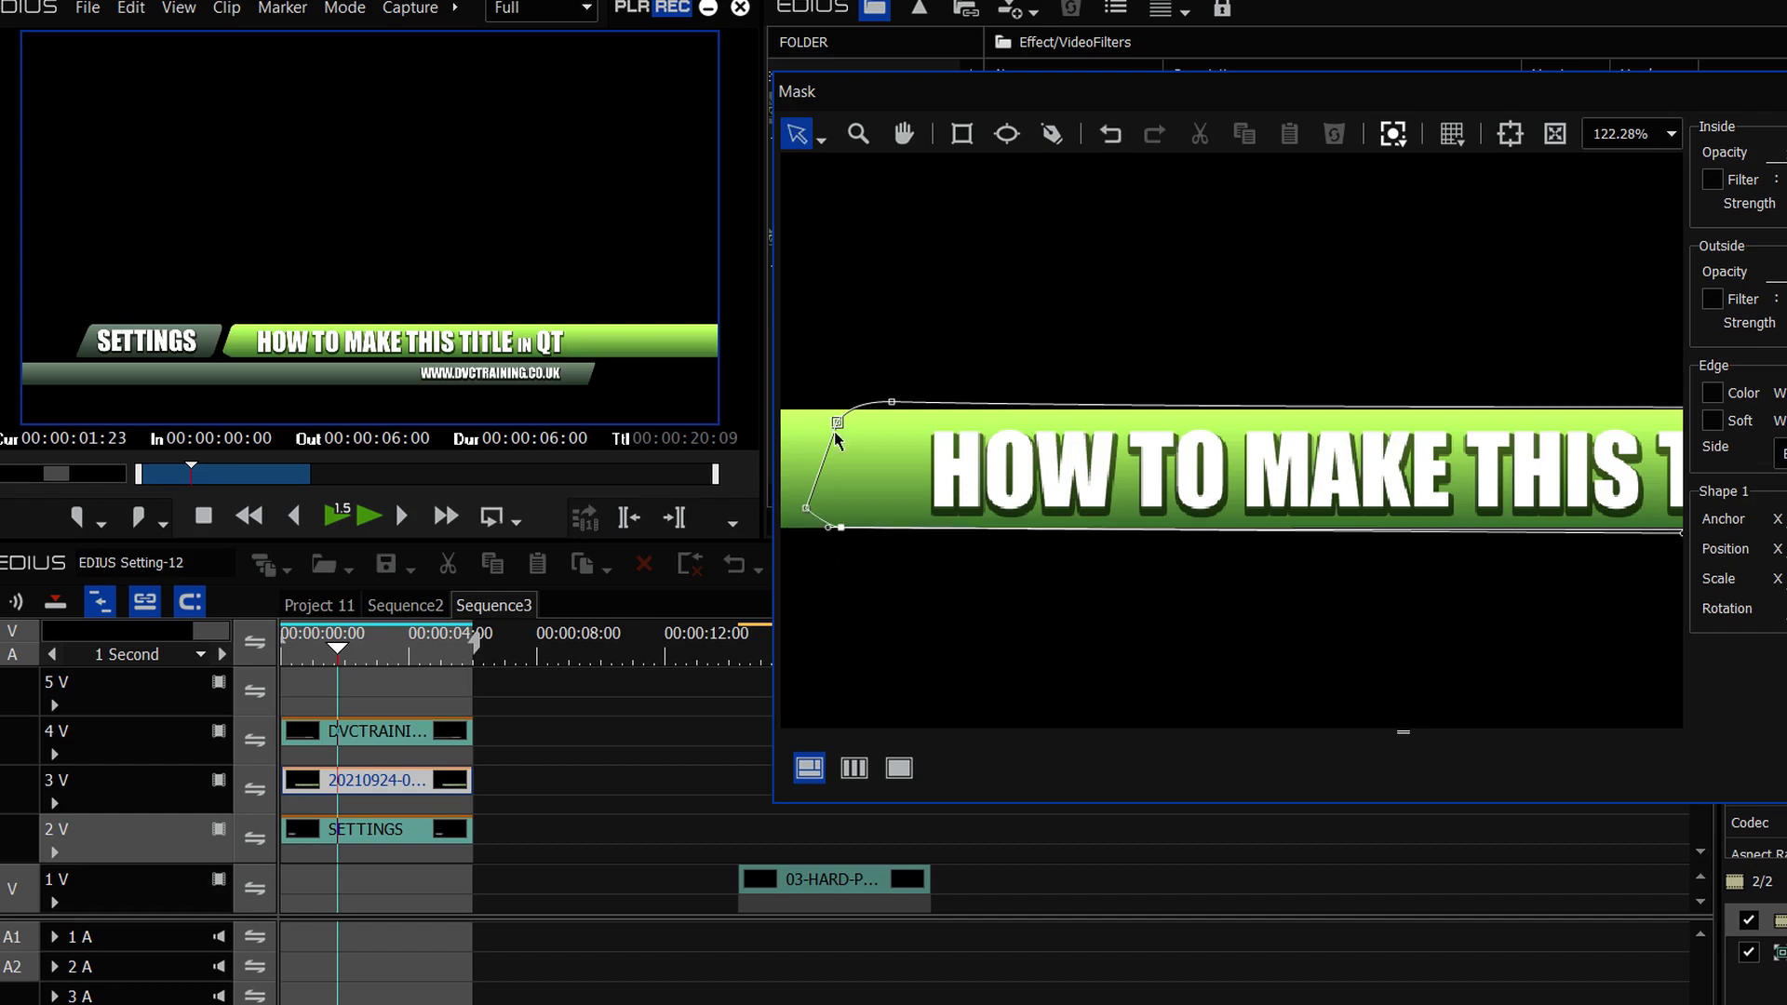
Try repositioning the vertices at the slanted left end of the main title's mask, then return to the titles in the timeline
{"action": "left_click", "coordinate": [838, 422]}
{"action": "left_click_drag", "start_coordinate": [842, 528], "coordinate": [820, 529]}
{"action": "left_click_drag", "start_coordinate": [837, 422], "coordinate": [869, 405]}
{"action": "left_click_drag", "start_coordinate": [806, 508], "coordinate": [793, 516]}
{"action": "left_click_drag", "start_coordinate": [820, 530], "coordinate": [817, 530]}
{"action": "mouse_move", "coordinate": [820, 421]}
{"action": "left_mouse_down"}
{"action": "mouse_move", "coordinate": [832, 406]}
{"action": "mouse_move", "coordinate": [837, 425]}
{"action": "left_mouse_up"}
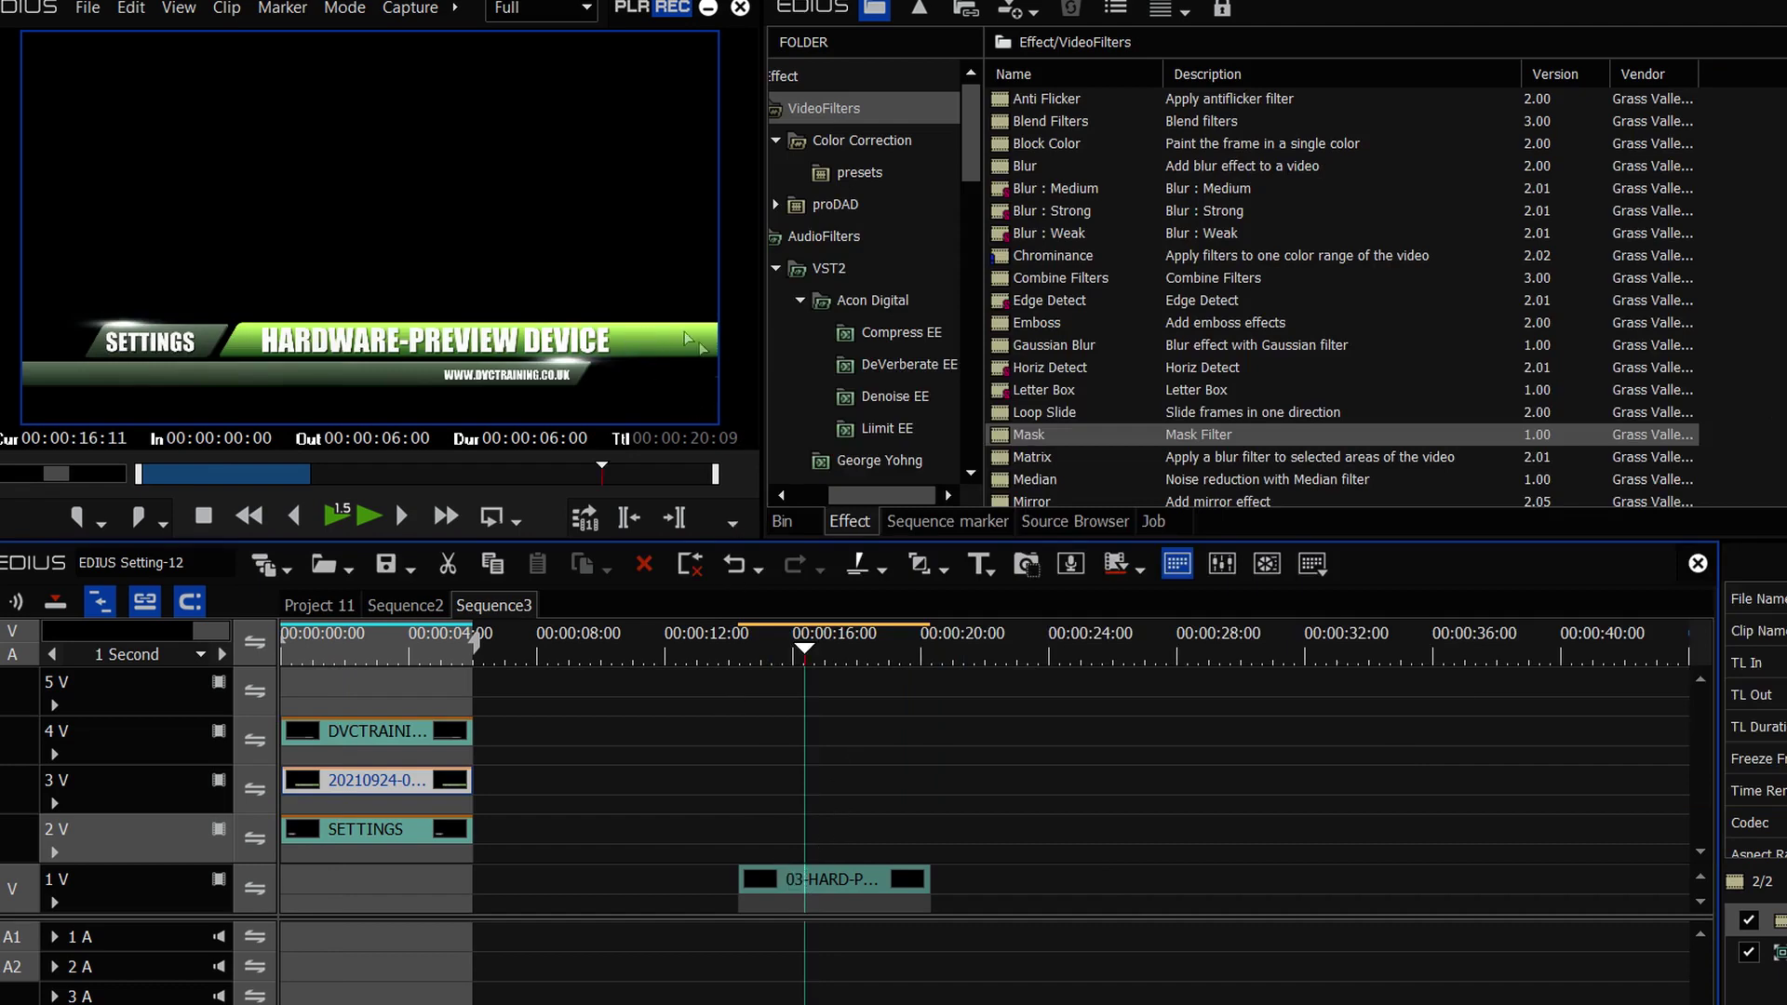
{"action": "left_click", "coordinate": [365, 642]}
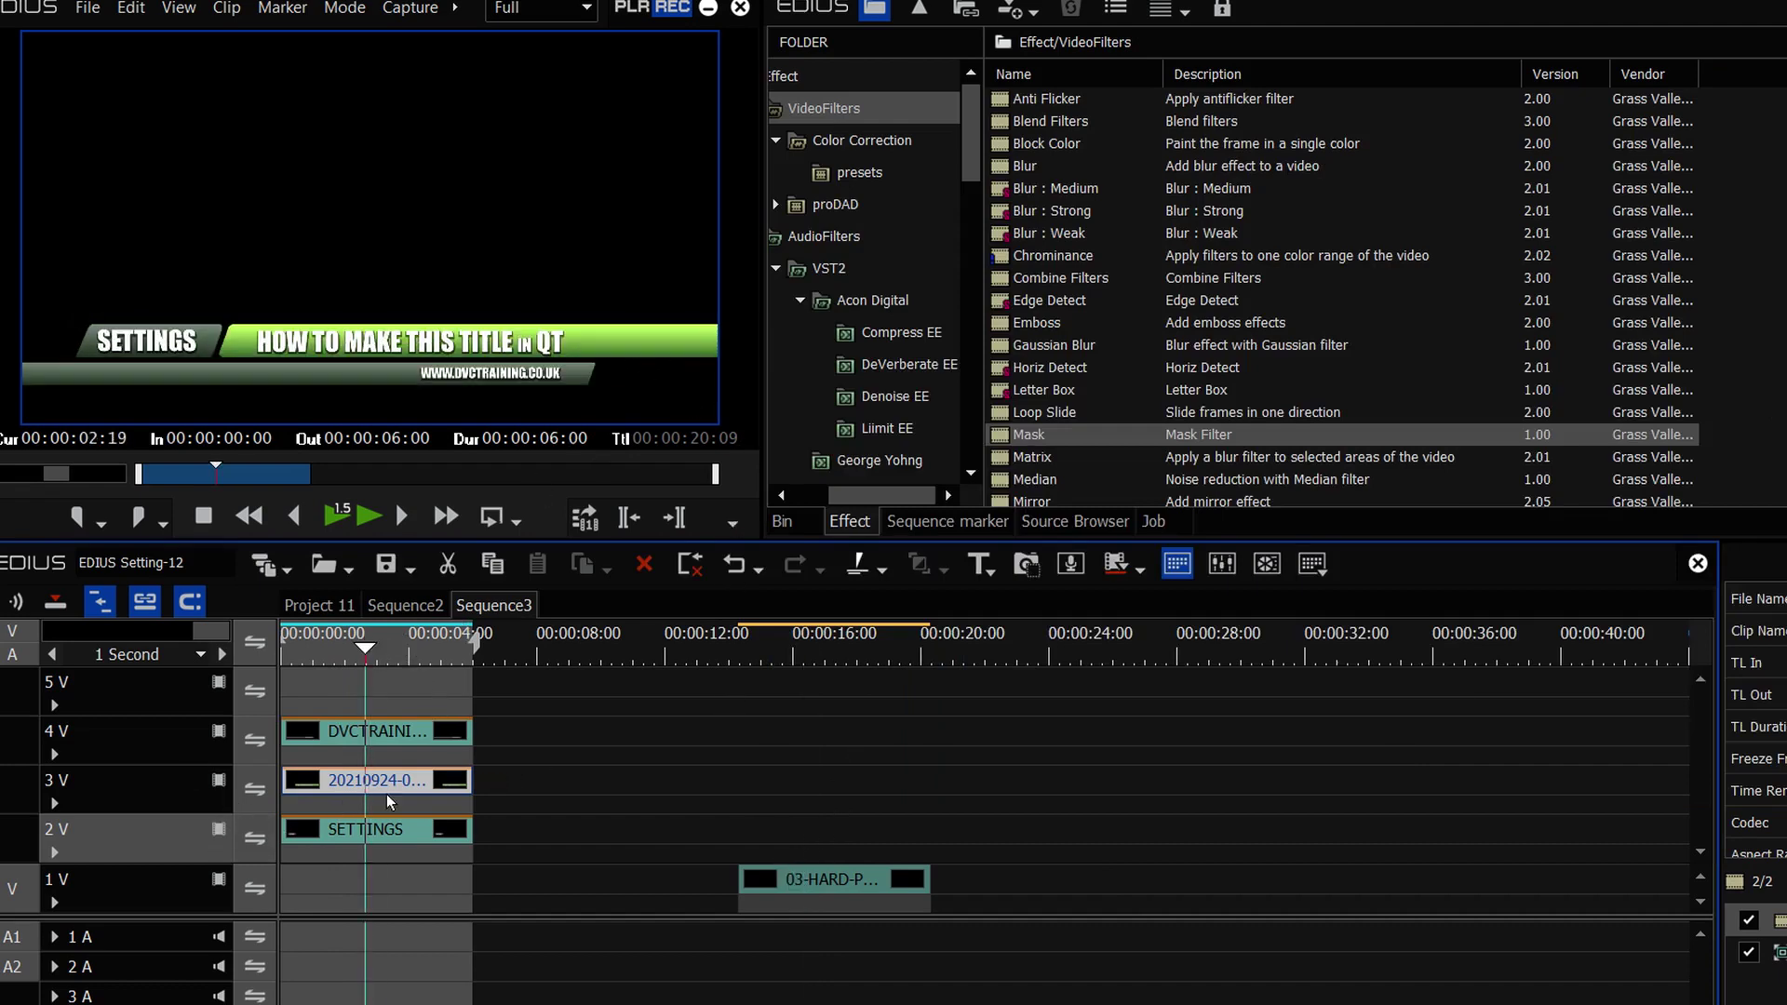
Enable Emboss on the green bar in the main title and save the title
{"action": "double_click", "coordinate": [400, 789]}
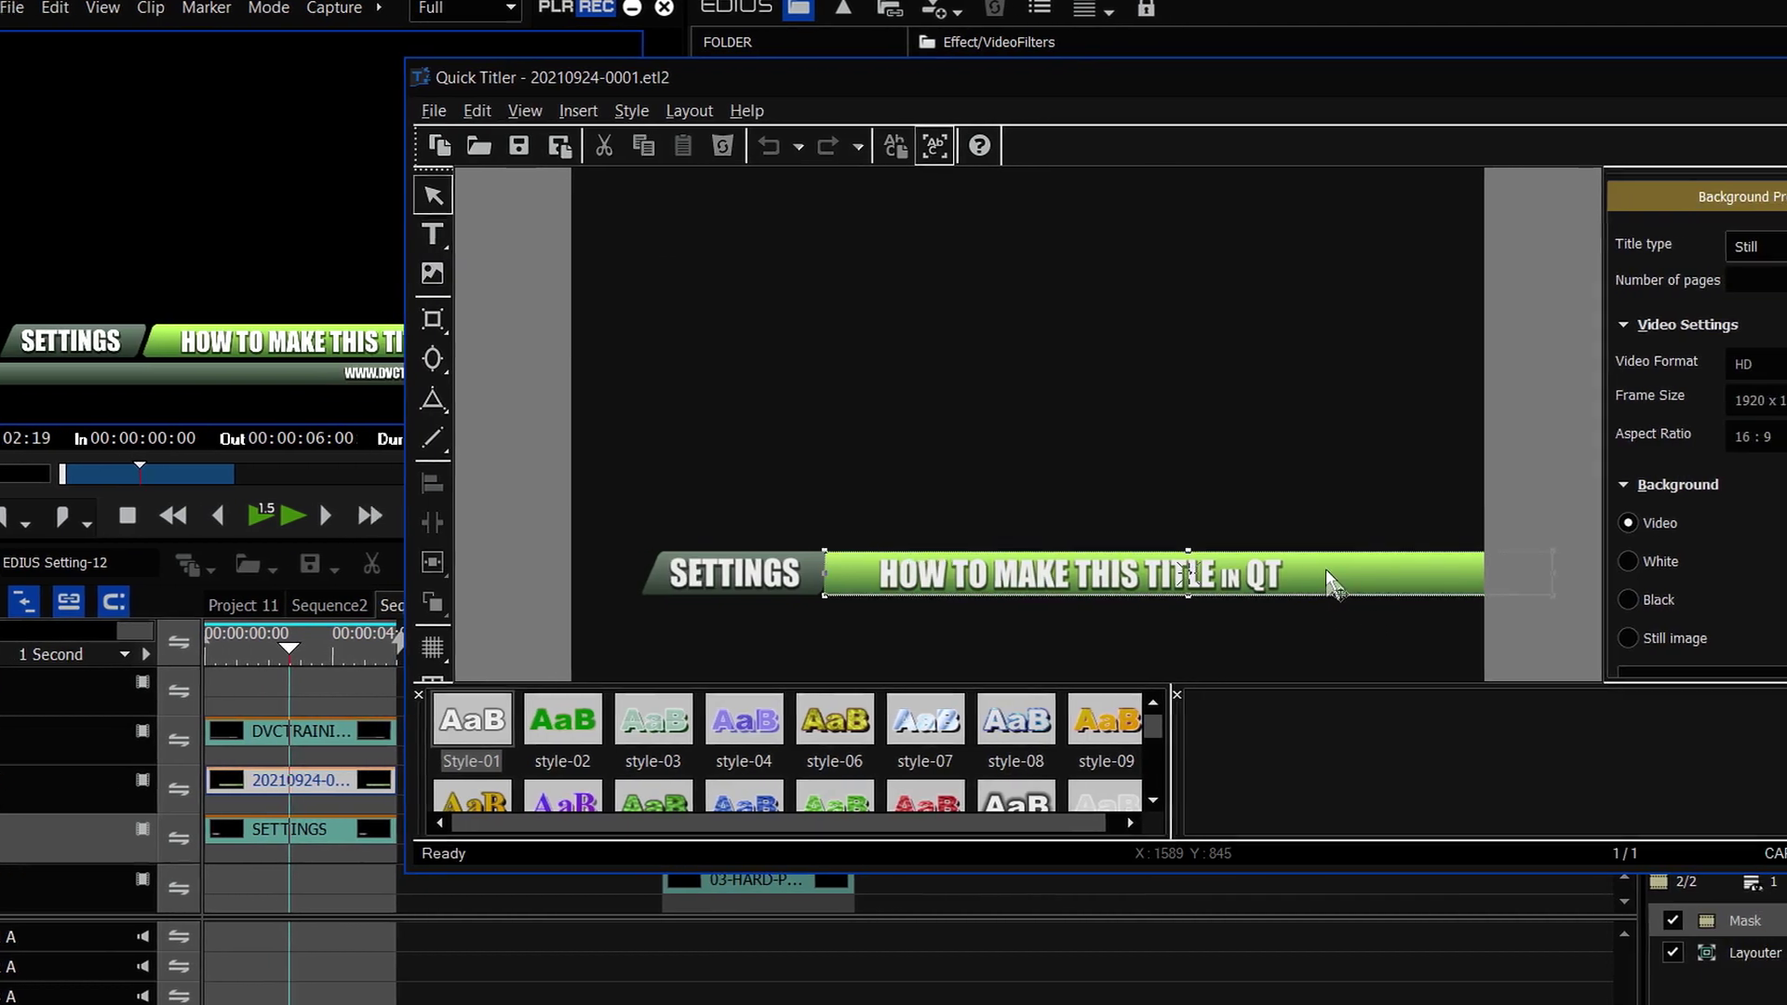
{"action": "left_click", "coordinate": [1404, 579]}
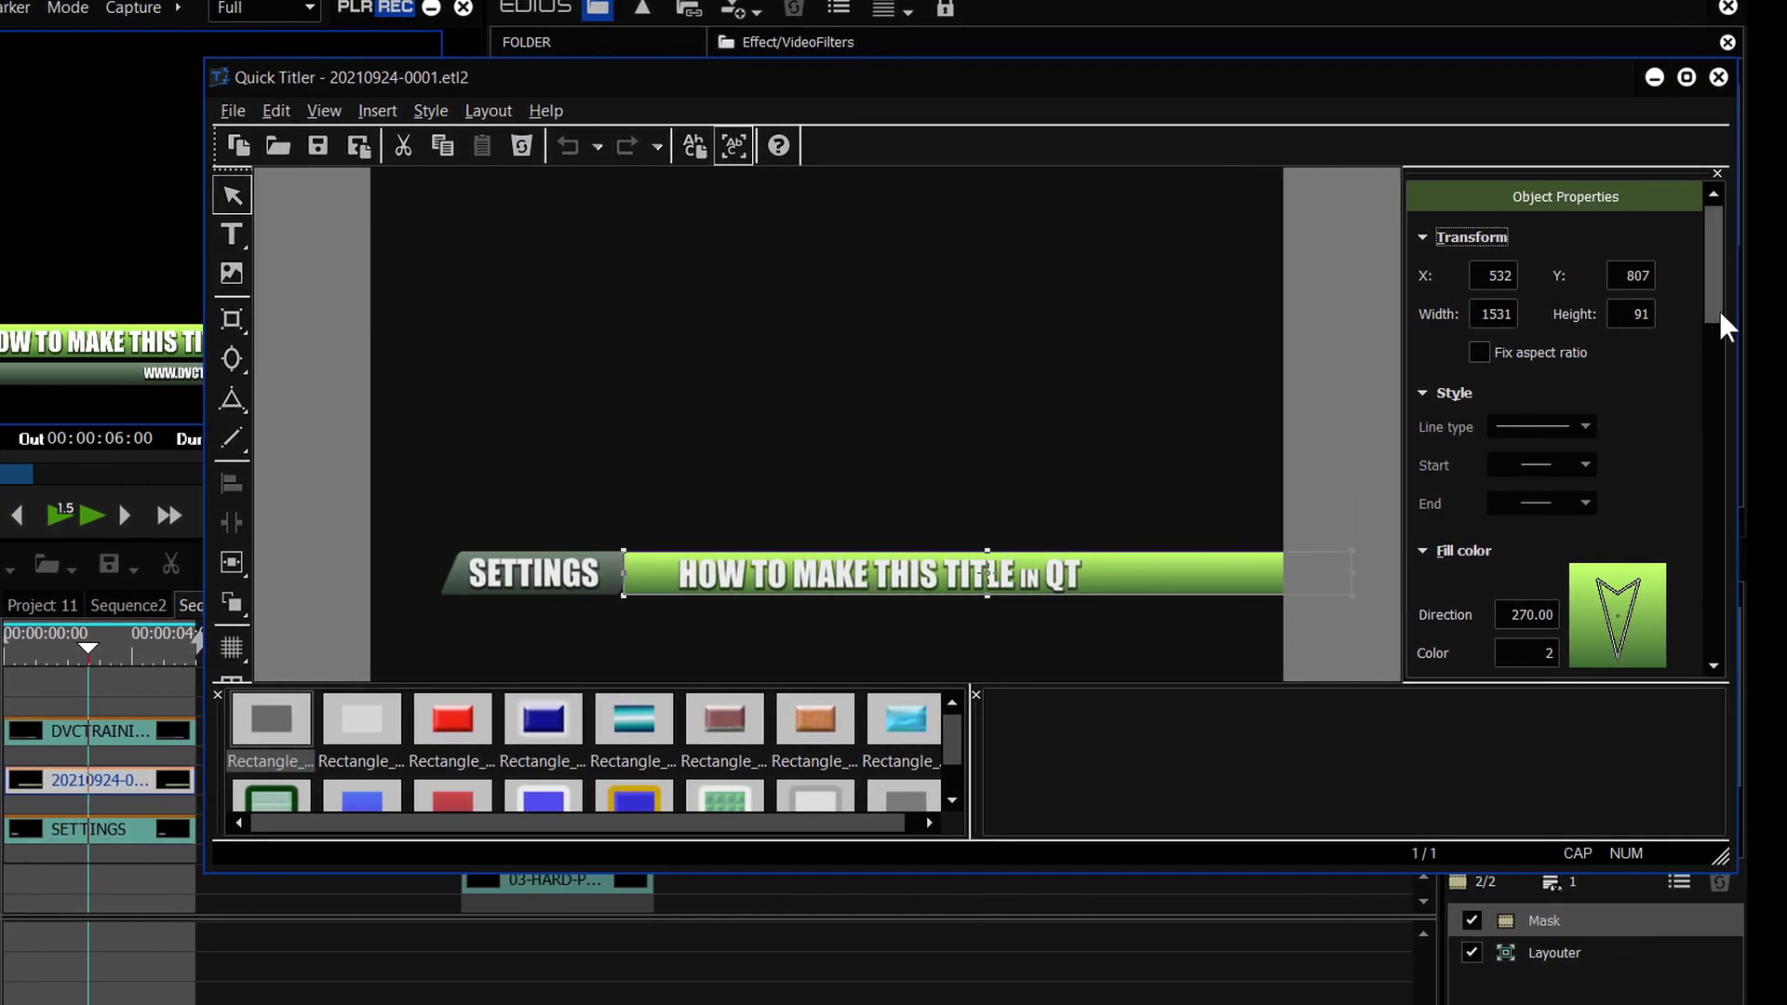
{"action": "left_click_drag", "start_coordinate": [1718, 310], "coordinate": [1683, 644]}
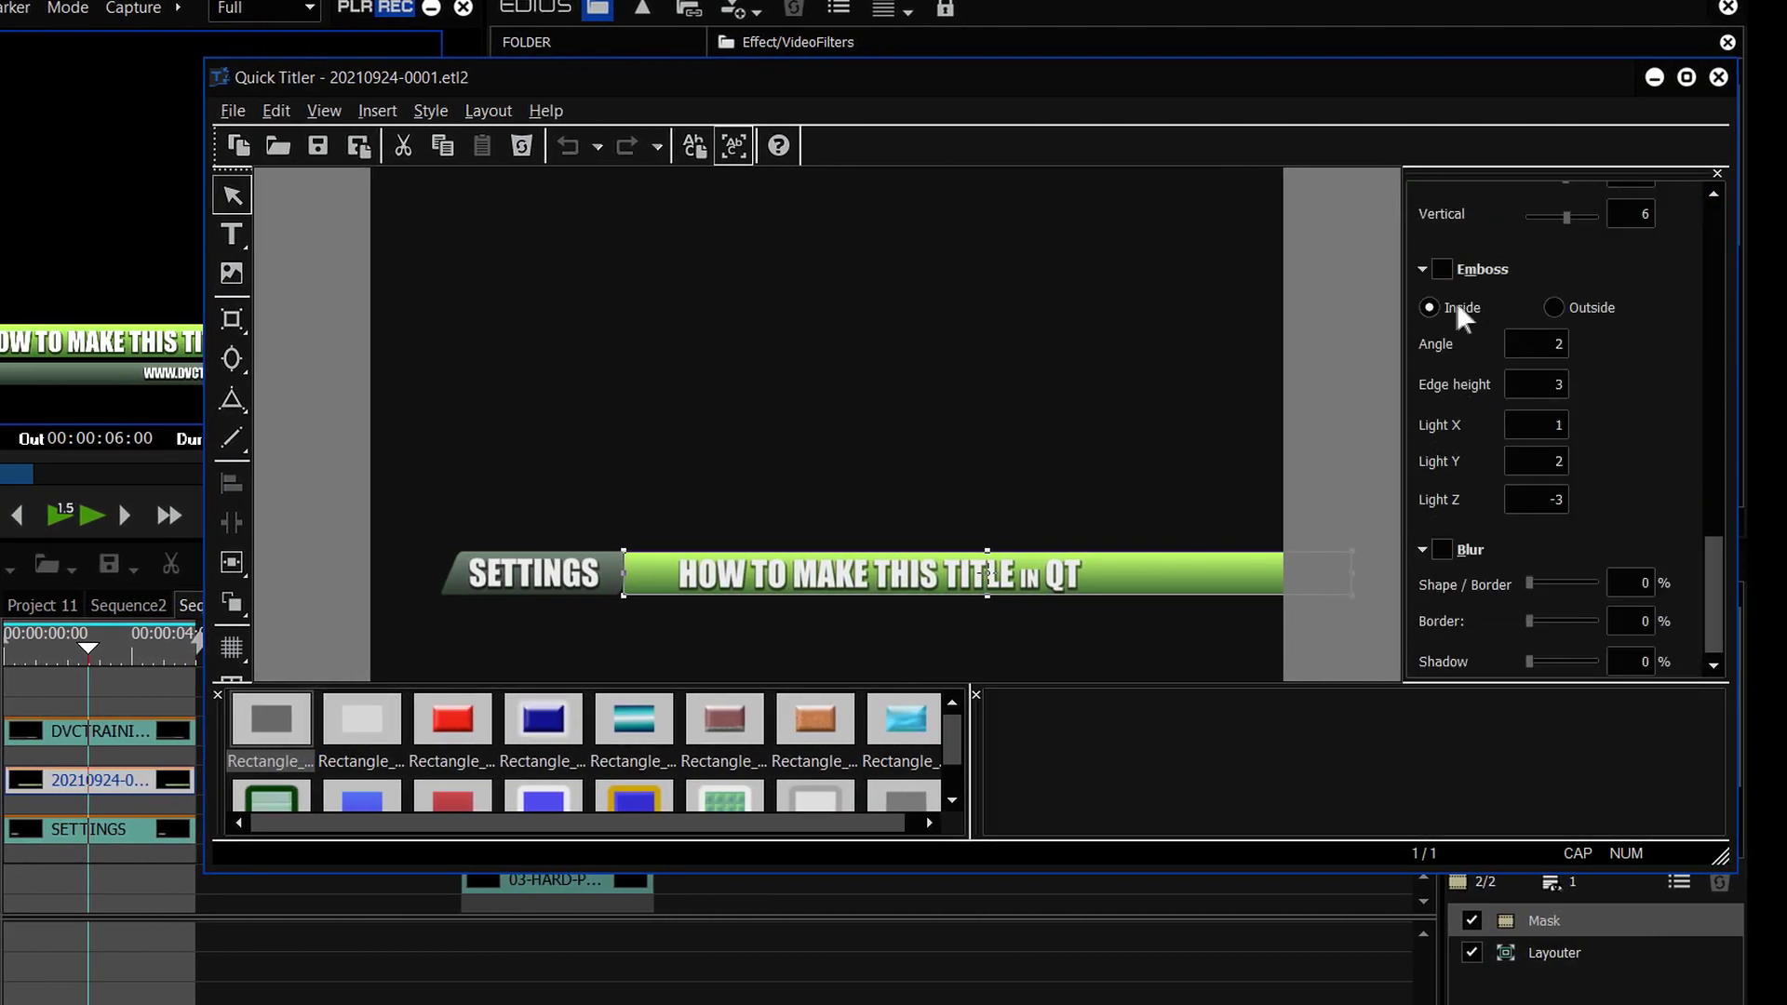
{"action": "left_click", "coordinate": [1444, 270]}
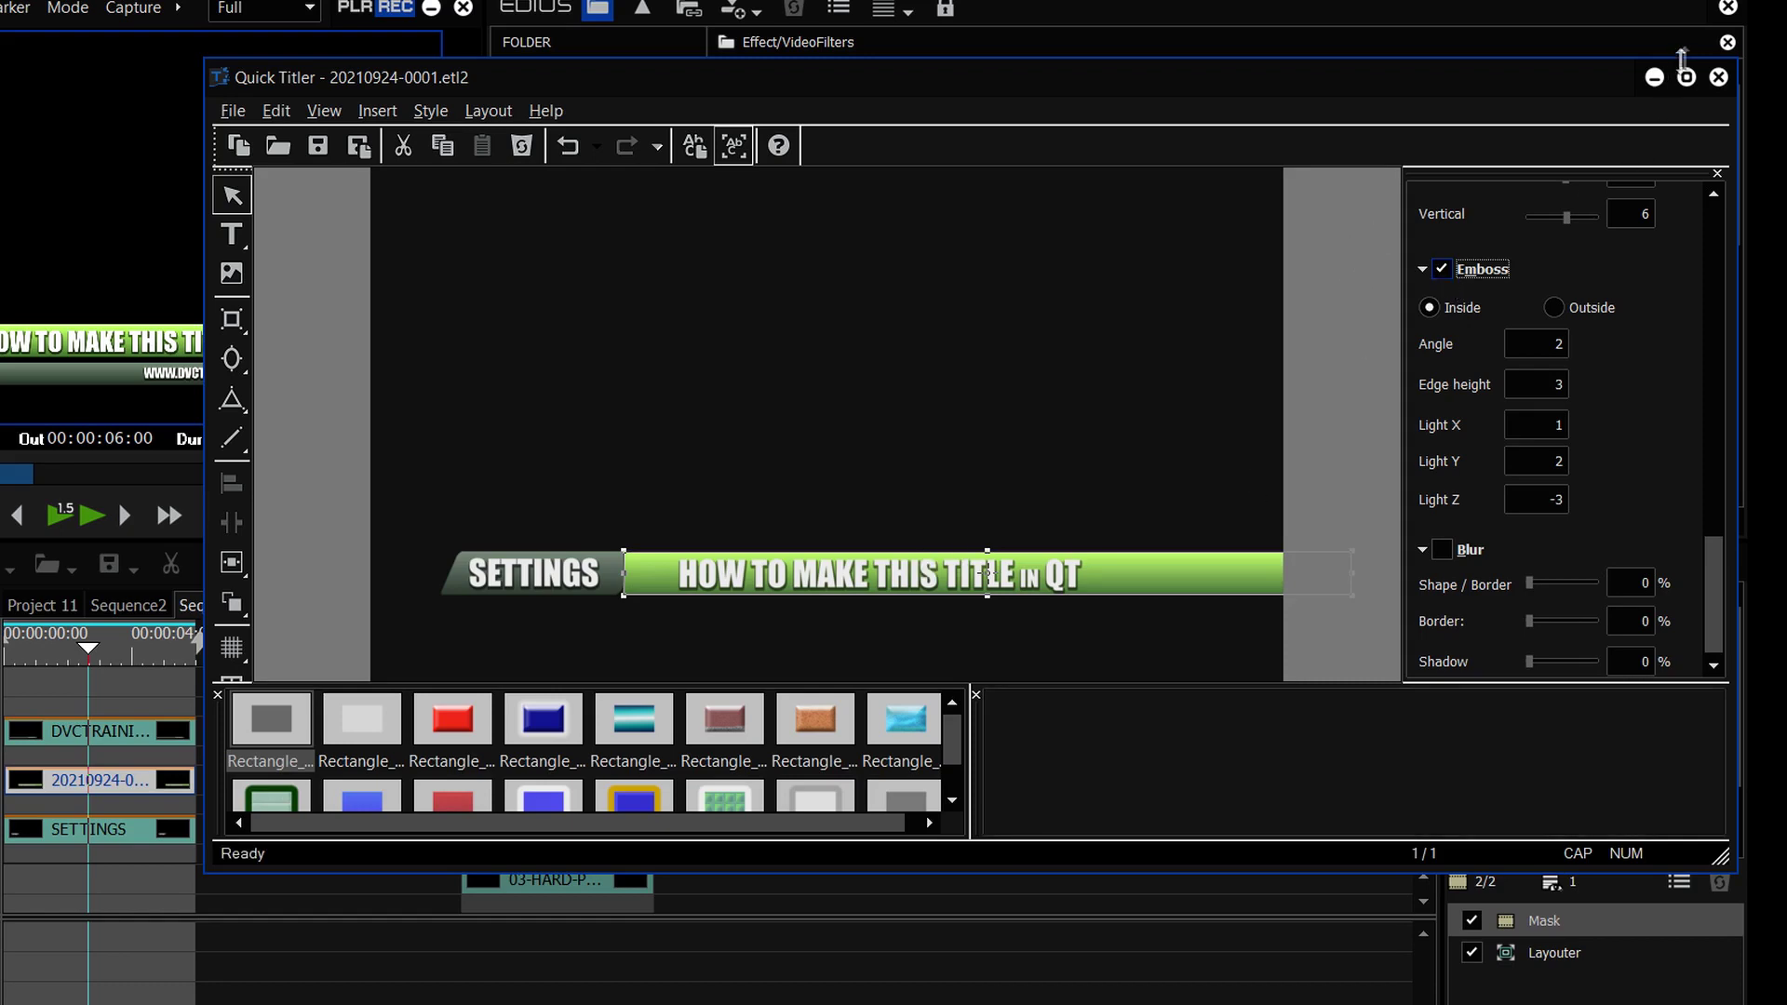
{"action": "left_click", "coordinate": [1718, 78]}
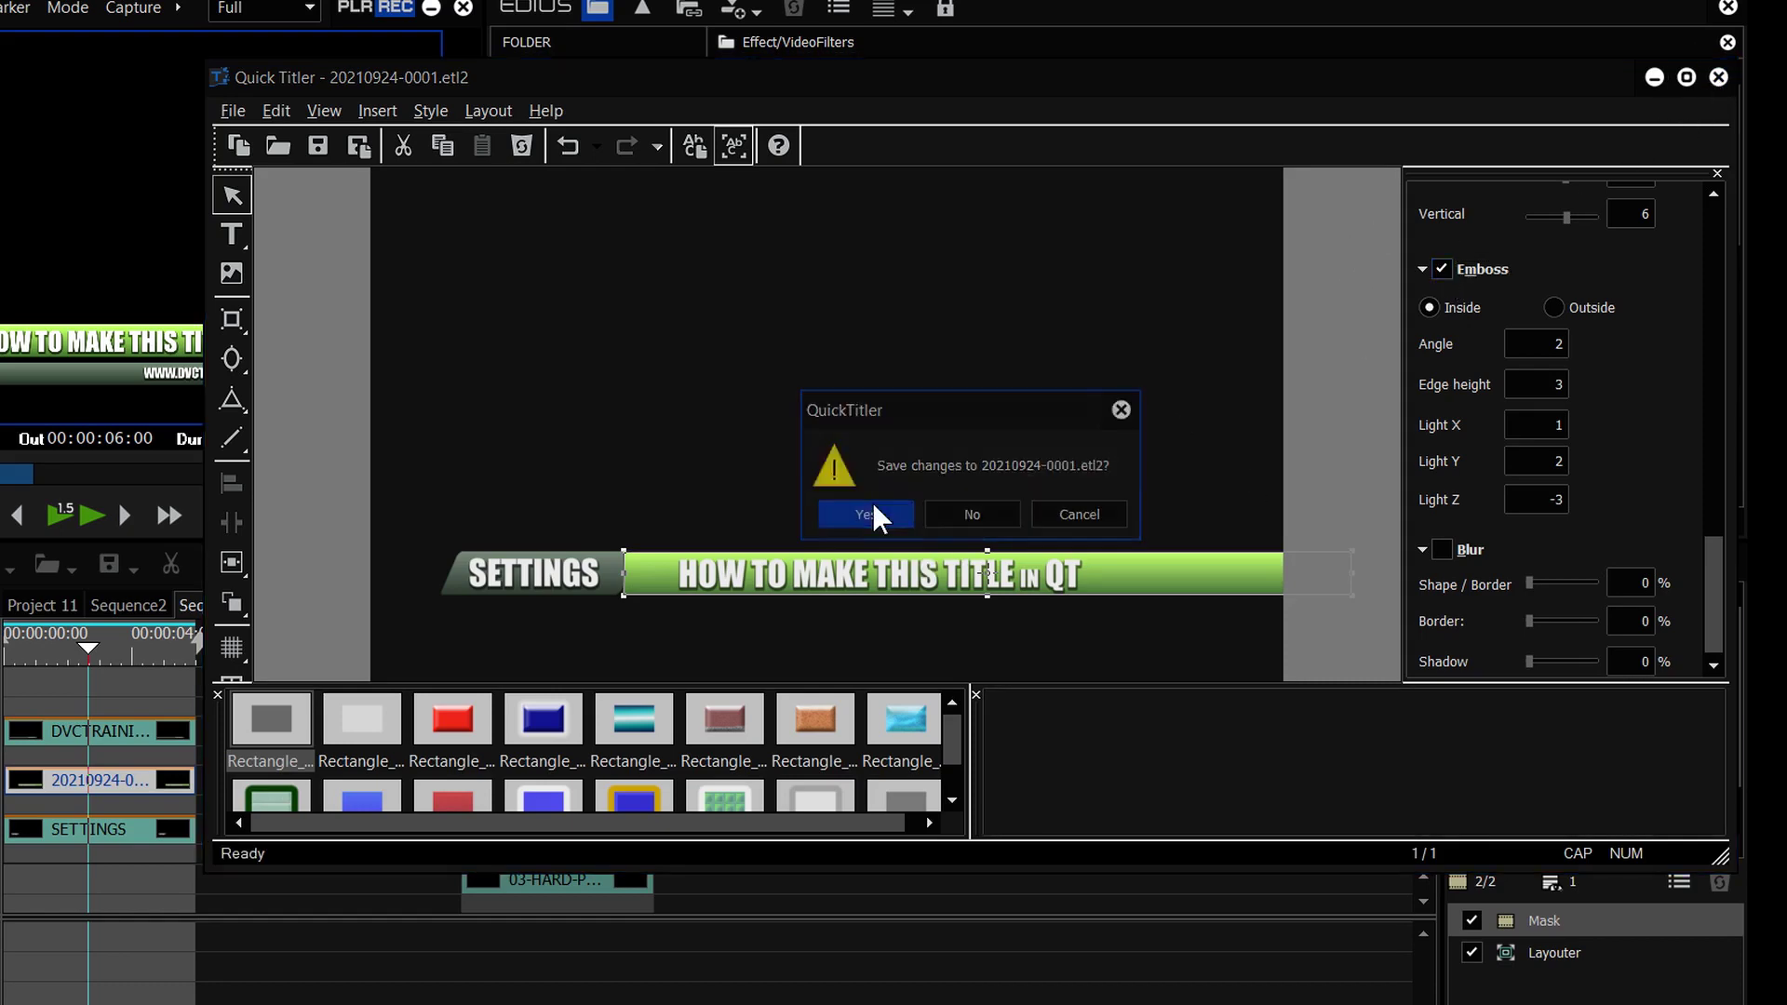
{"action": "left_click", "coordinate": [873, 514]}
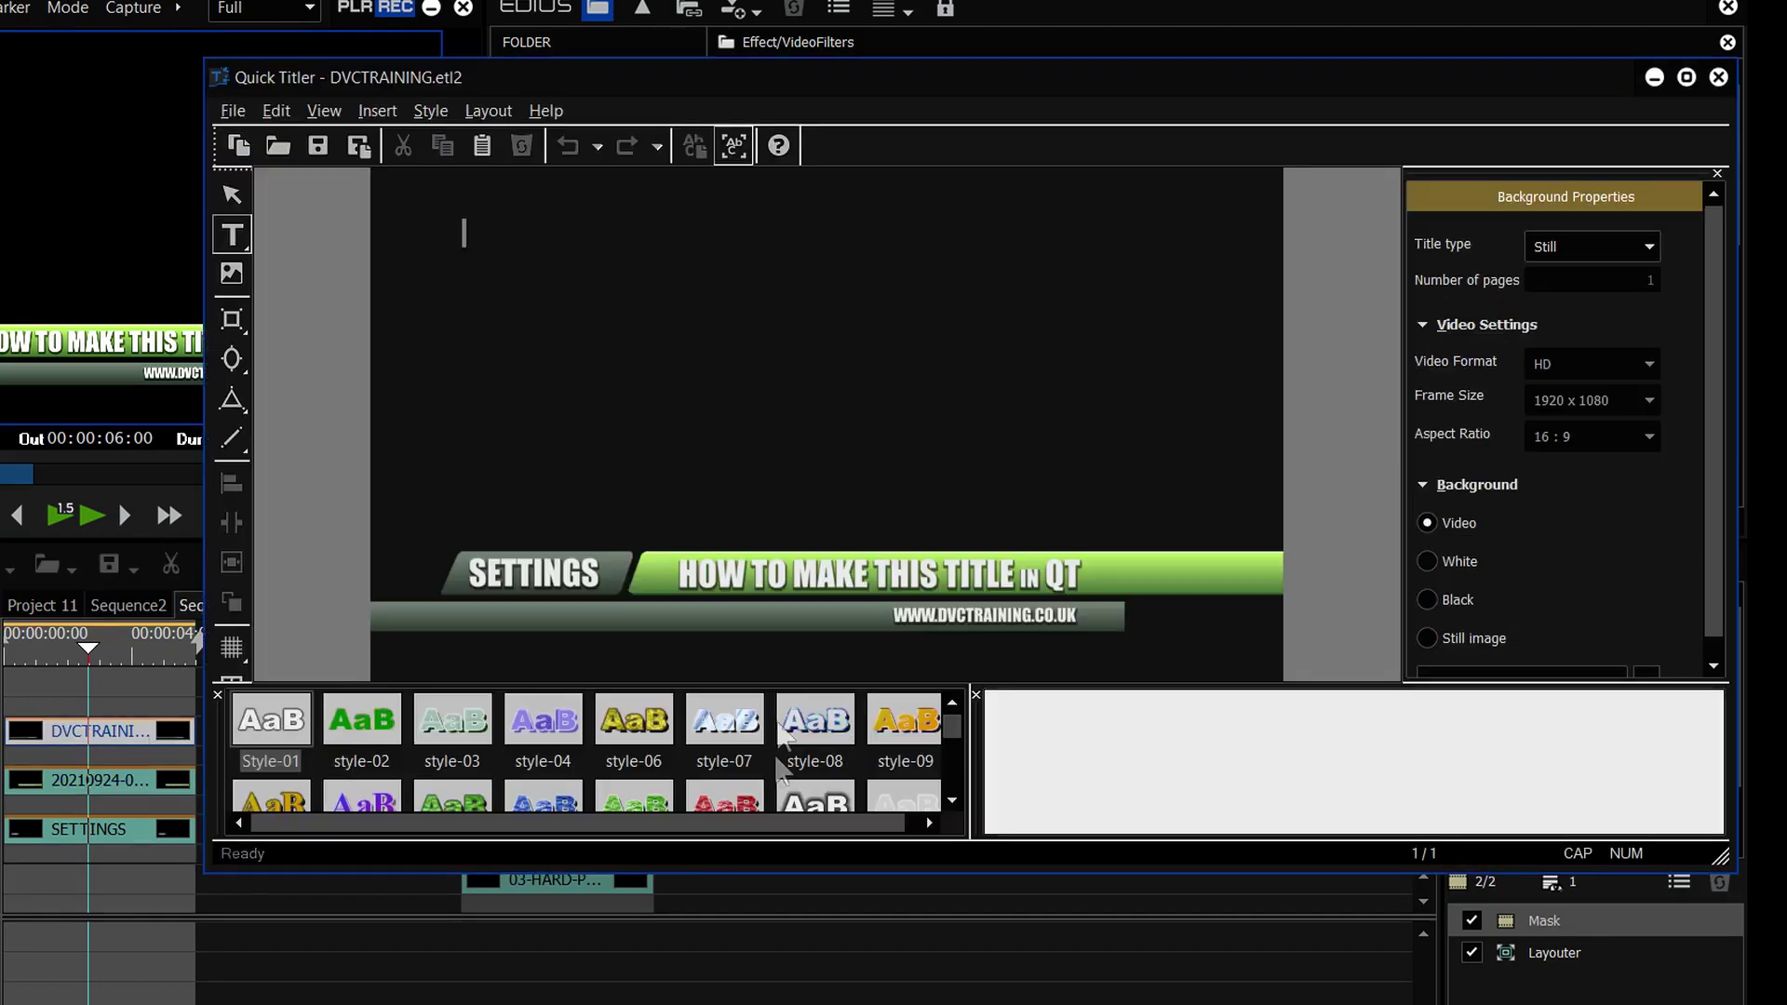
Enable Emboss with the Inside option on the dark bar of the DVCTRAINING title, then close the title
{"action": "left_click", "coordinate": [232, 195]}
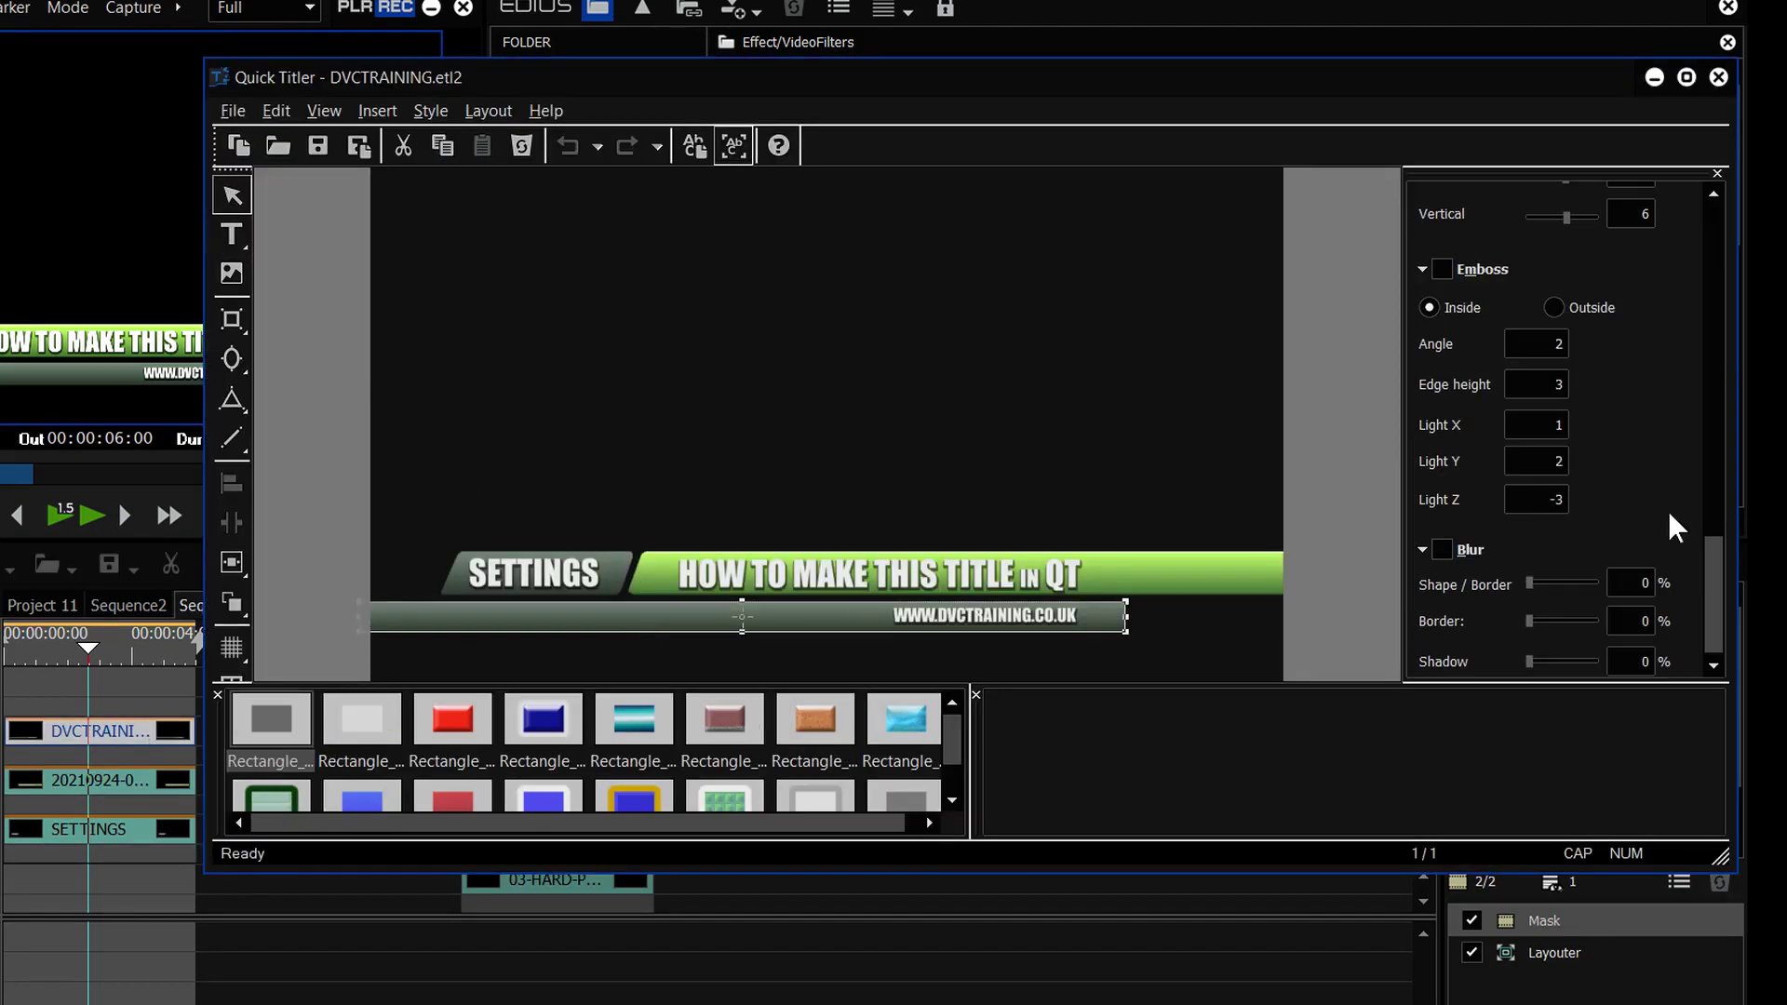
{"action": "left_click", "coordinate": [1441, 269]}
{"action": "left_click", "coordinate": [1552, 312]}
{"action": "left_click", "coordinate": [1430, 306]}
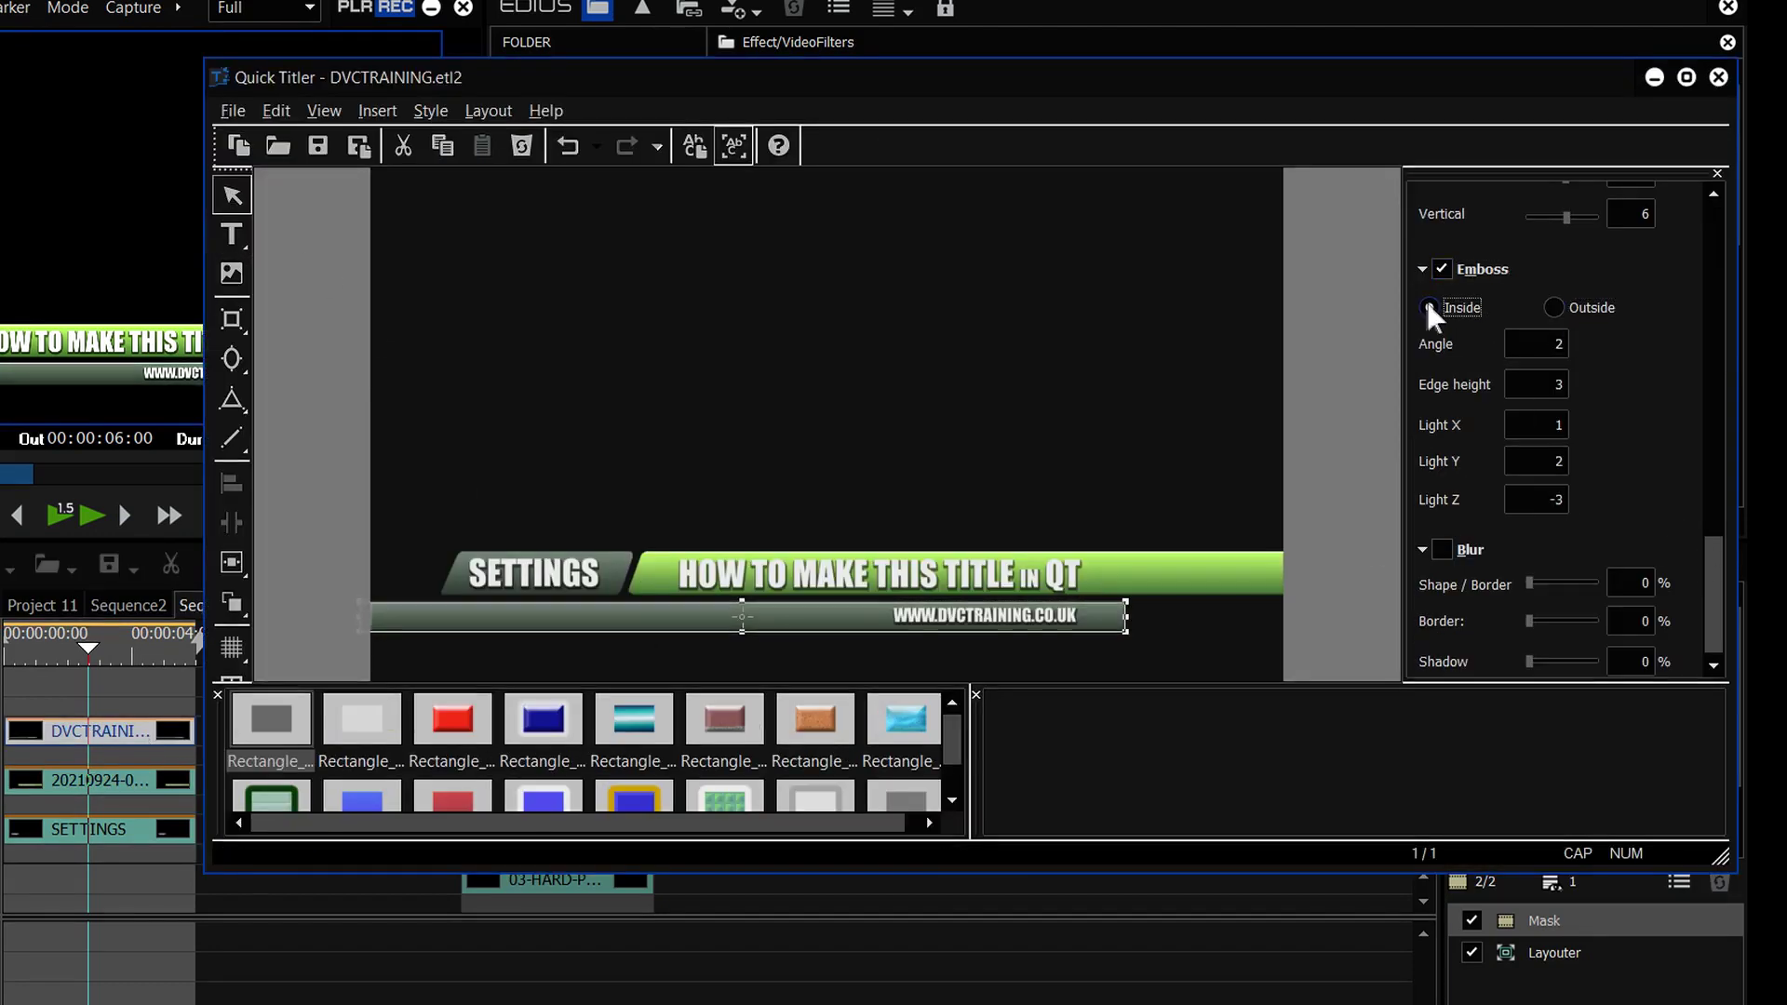
{"action": "left_click", "coordinate": [1440, 268]}
{"action": "left_click", "coordinate": [1440, 268]}
{"action": "left_click", "coordinate": [1718, 77]}
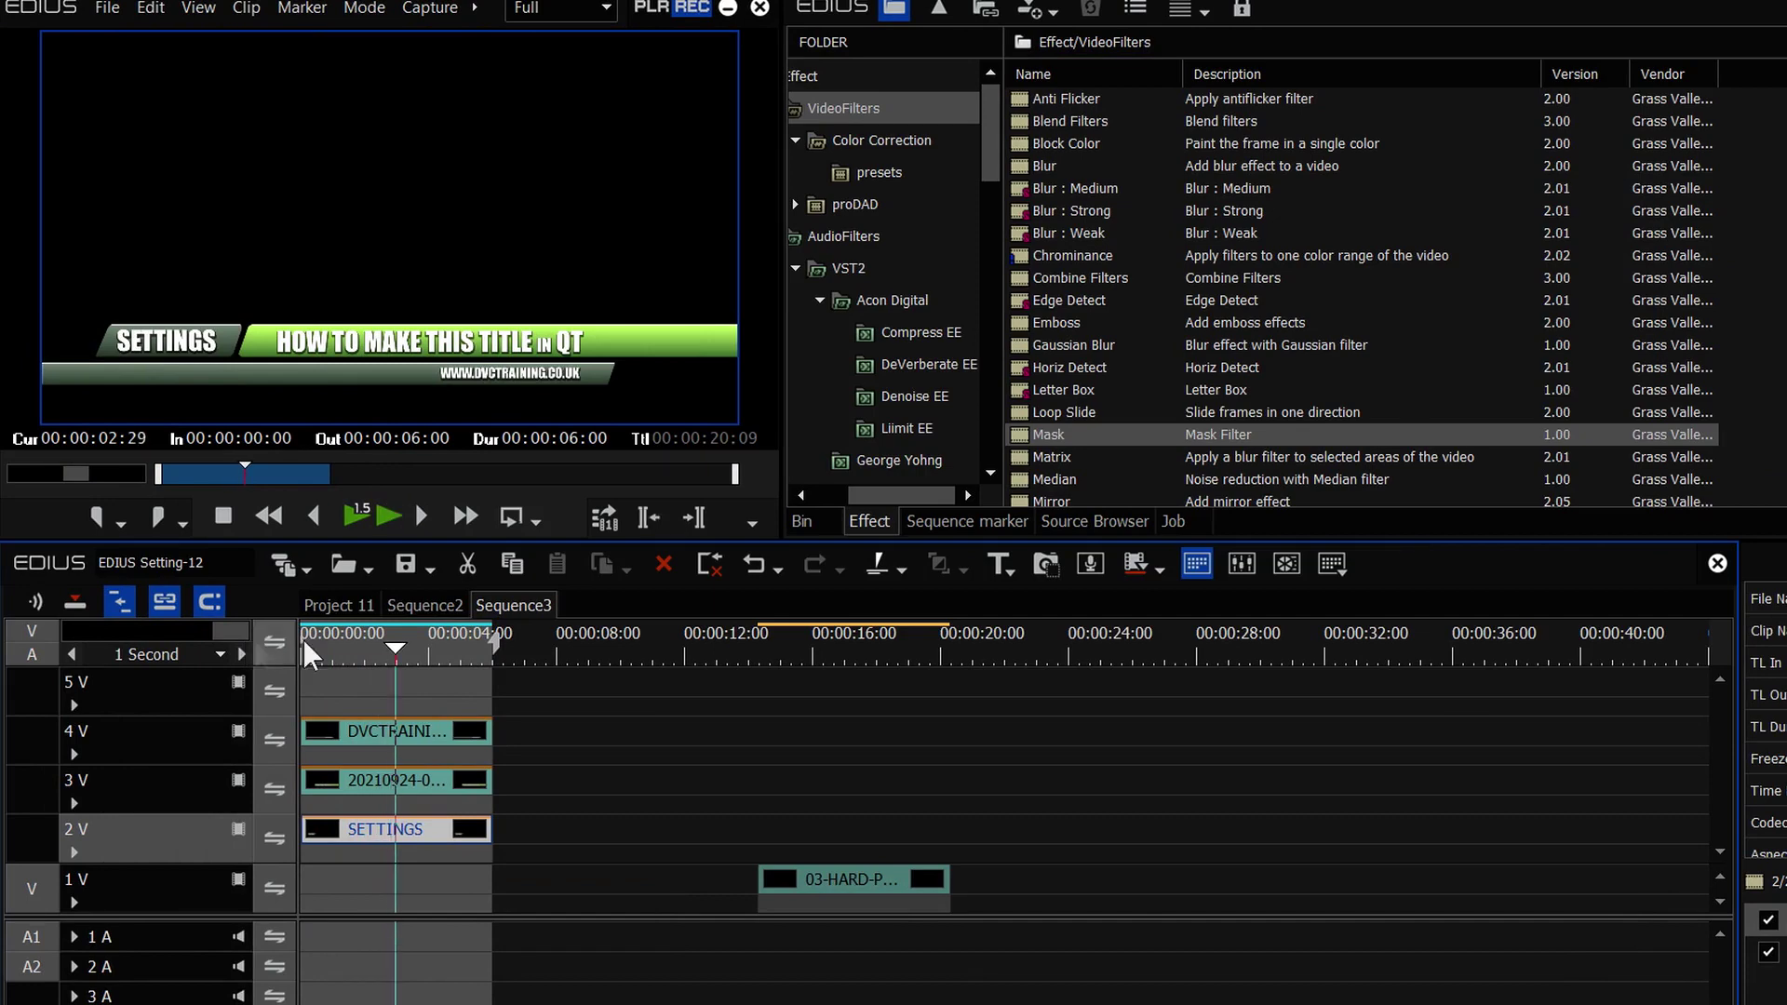
Compare the rebuilt title with the finished HARDWARE-PREVIEW DEVICE title by scrubbing through both in the timeline
{"action": "left_click_drag", "start_coordinate": [383, 646], "coordinate": [332, 657]}
{"action": "left_click_drag", "start_coordinate": [761, 653], "coordinate": [835, 649]}
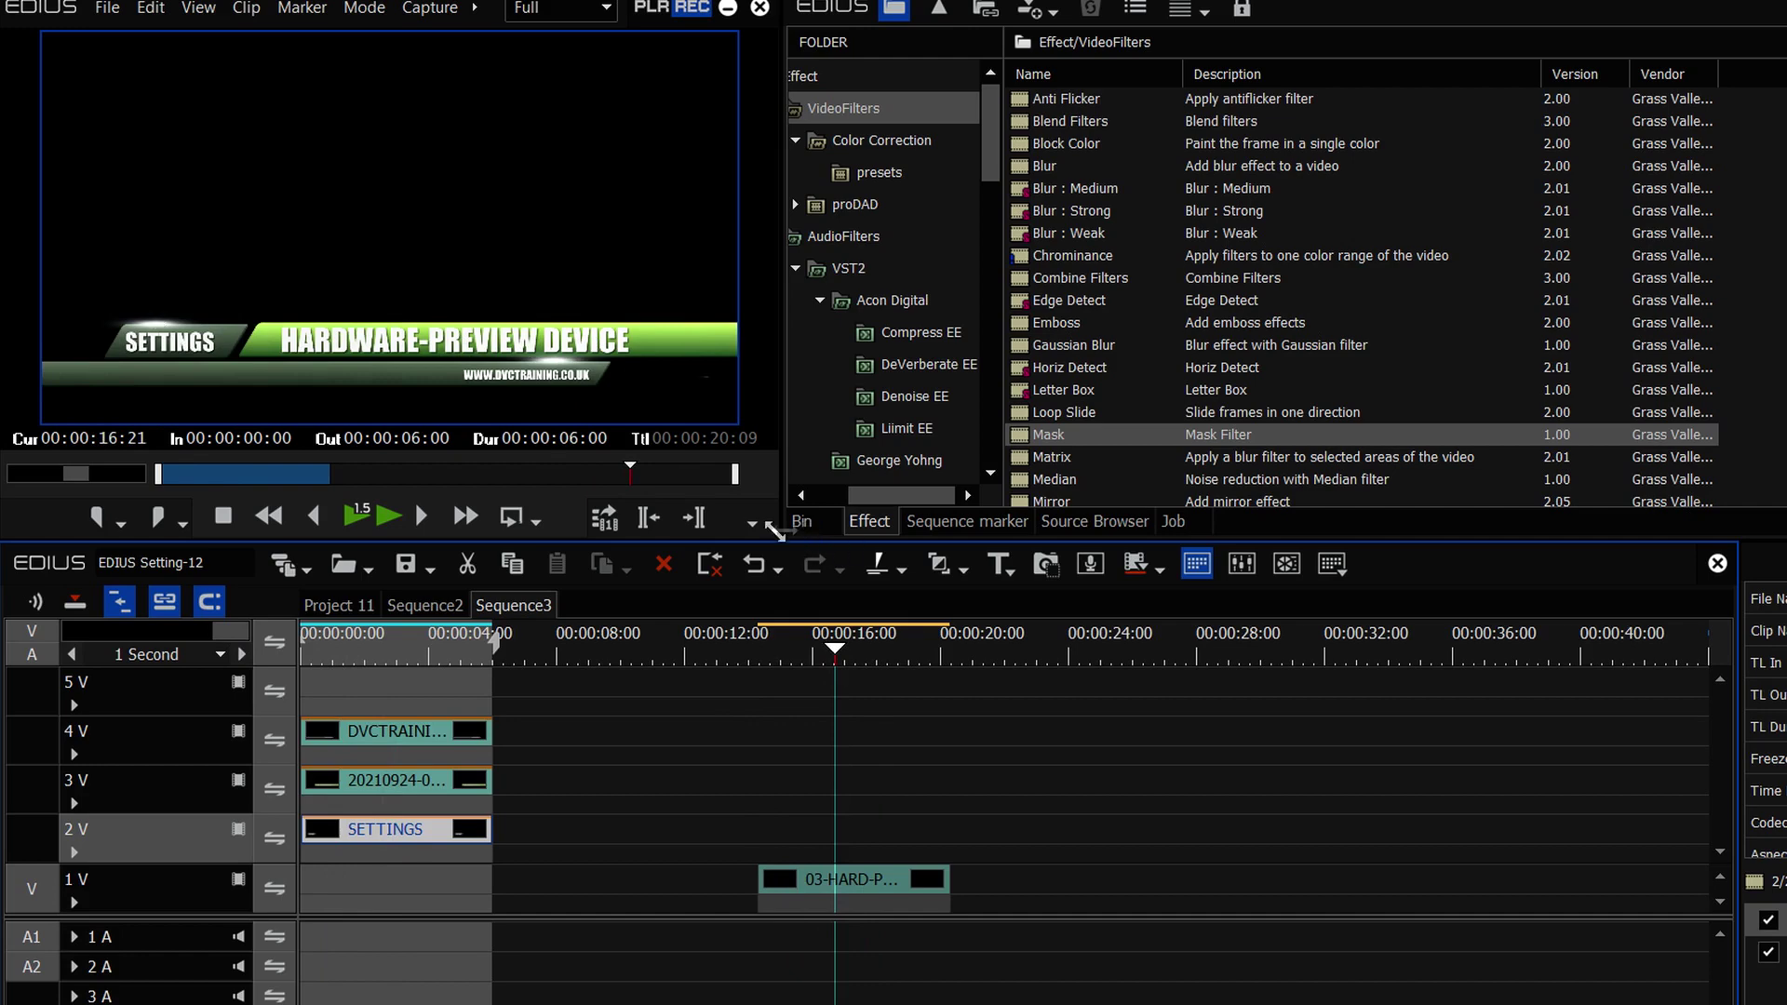
{"action": "left_click_drag", "start_coordinate": [439, 648], "coordinate": [417, 649]}
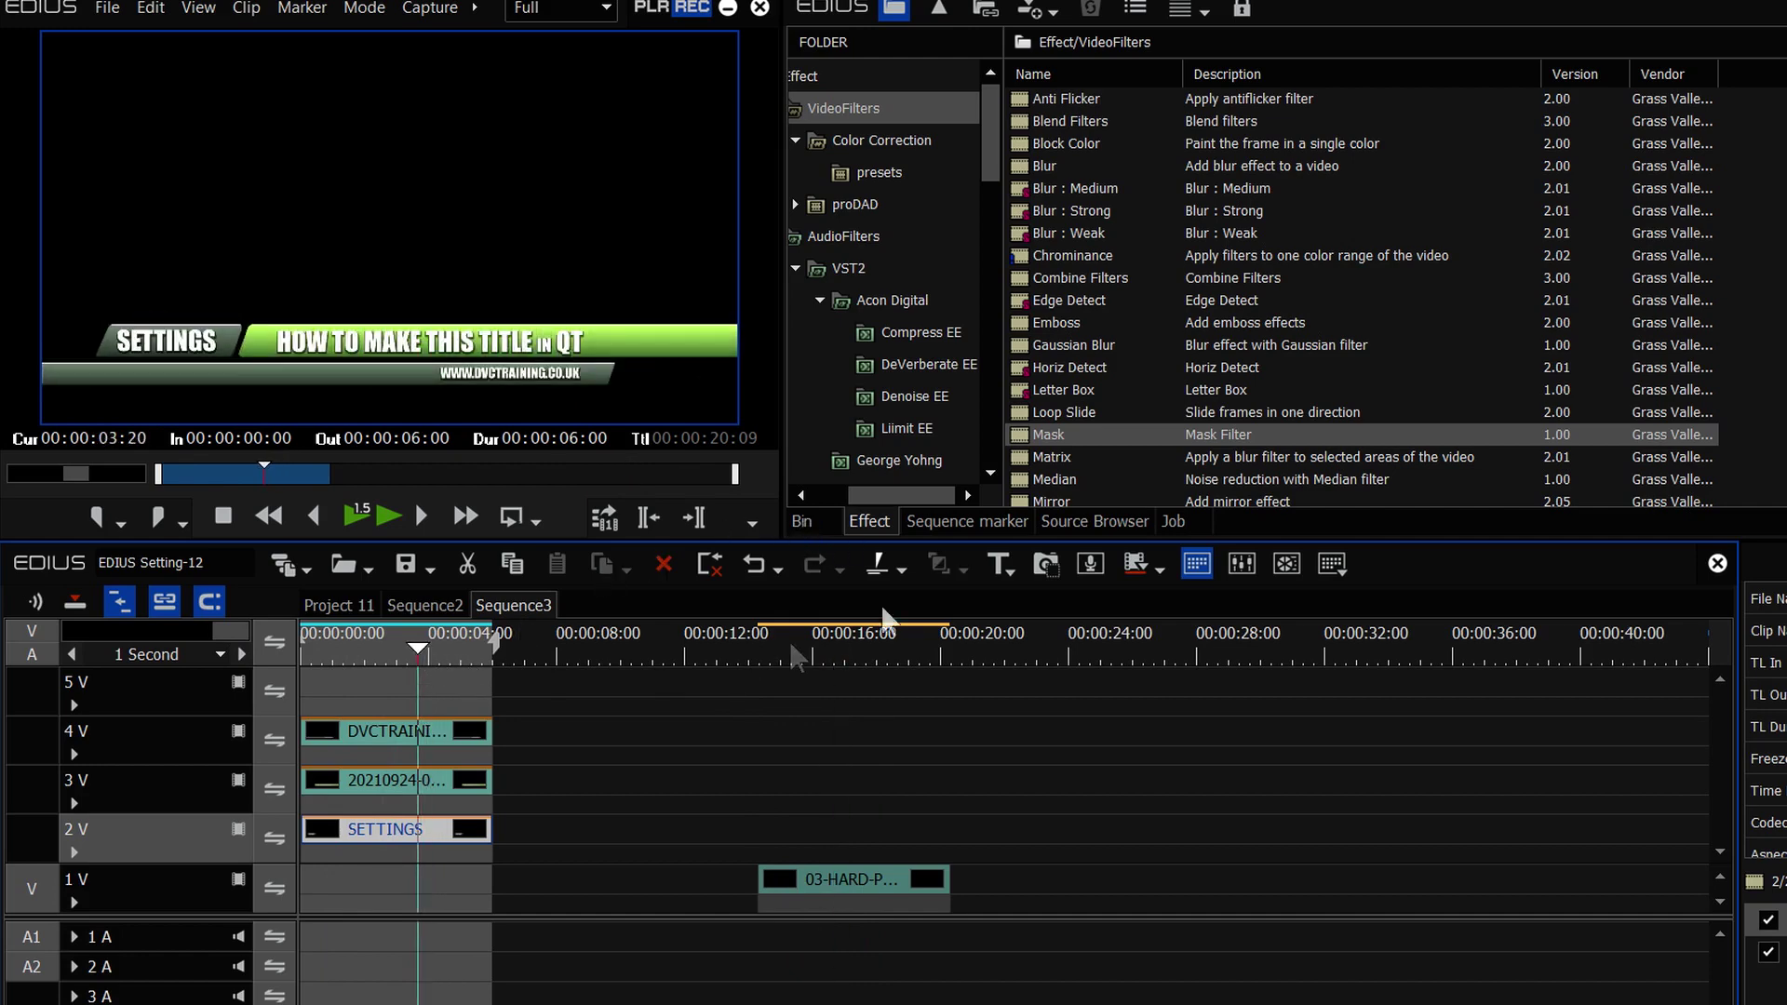
Preview the lens flare2 still from the titles bin and place it on track 5 V above the title clips
{"action": "left_click", "coordinate": [802, 521]}
{"action": "scroll", "coordinate": [1147, 387], "scroll_direction": "up", "scroll_amount": 1}
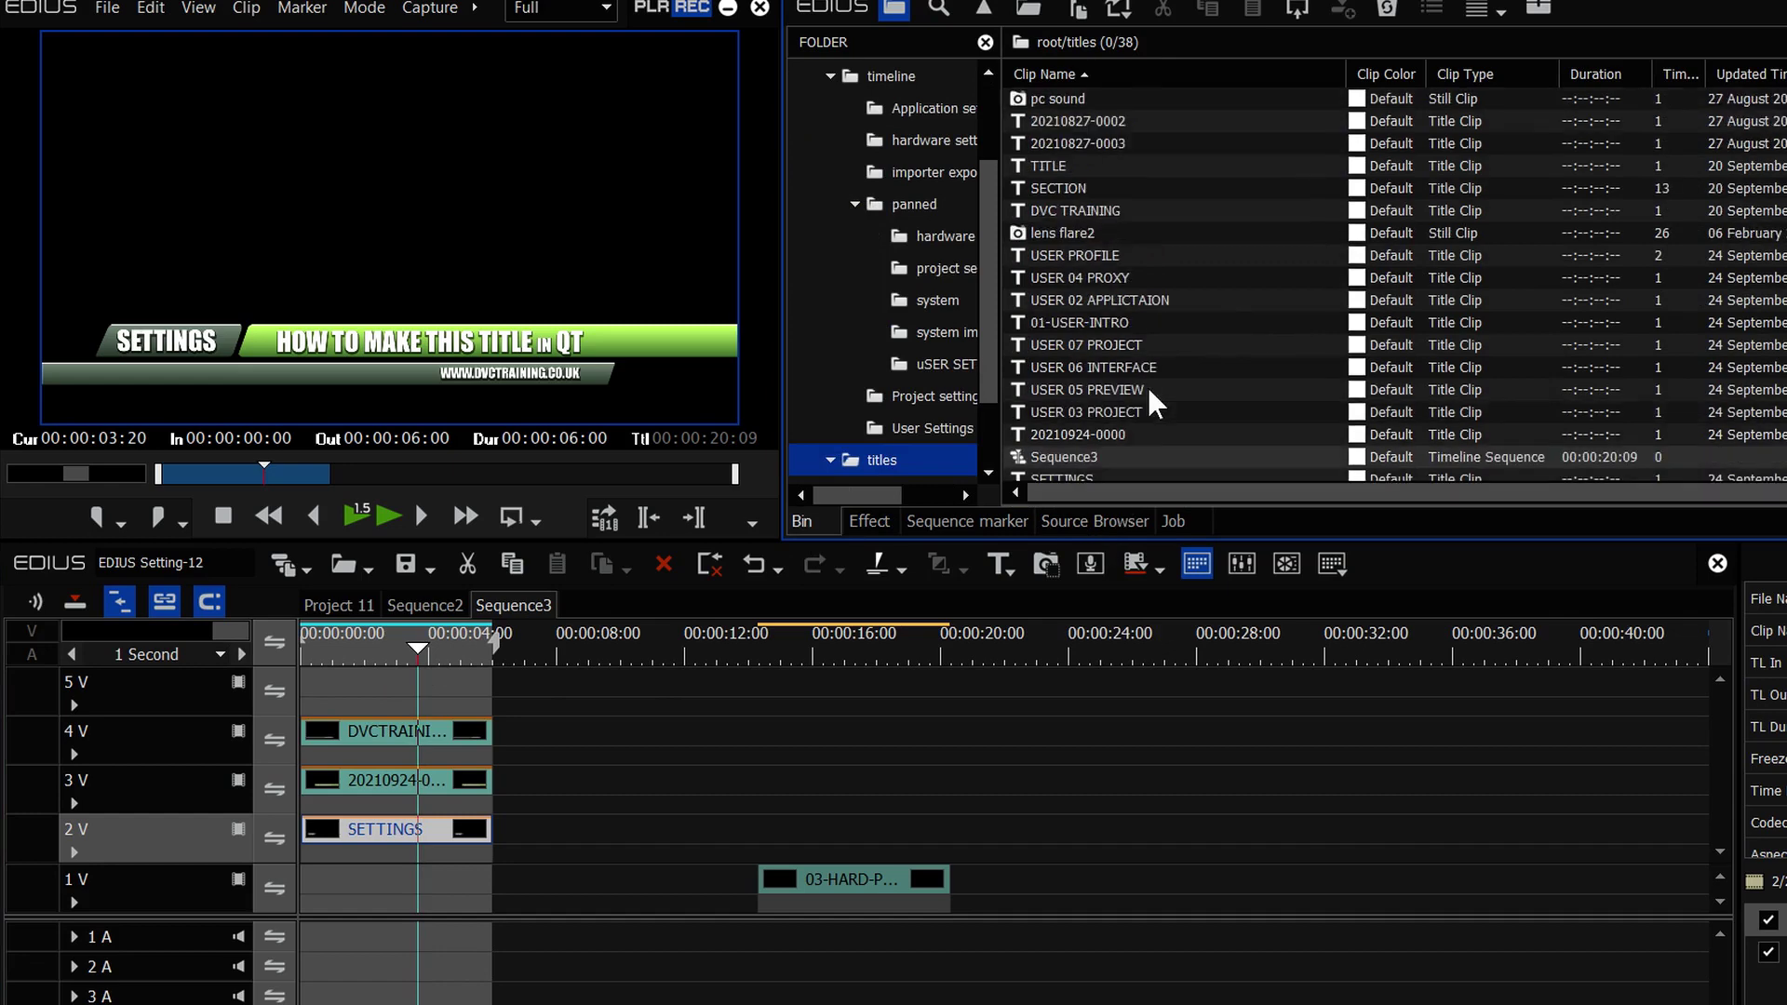
{"action": "left_click", "coordinate": [1059, 251]}
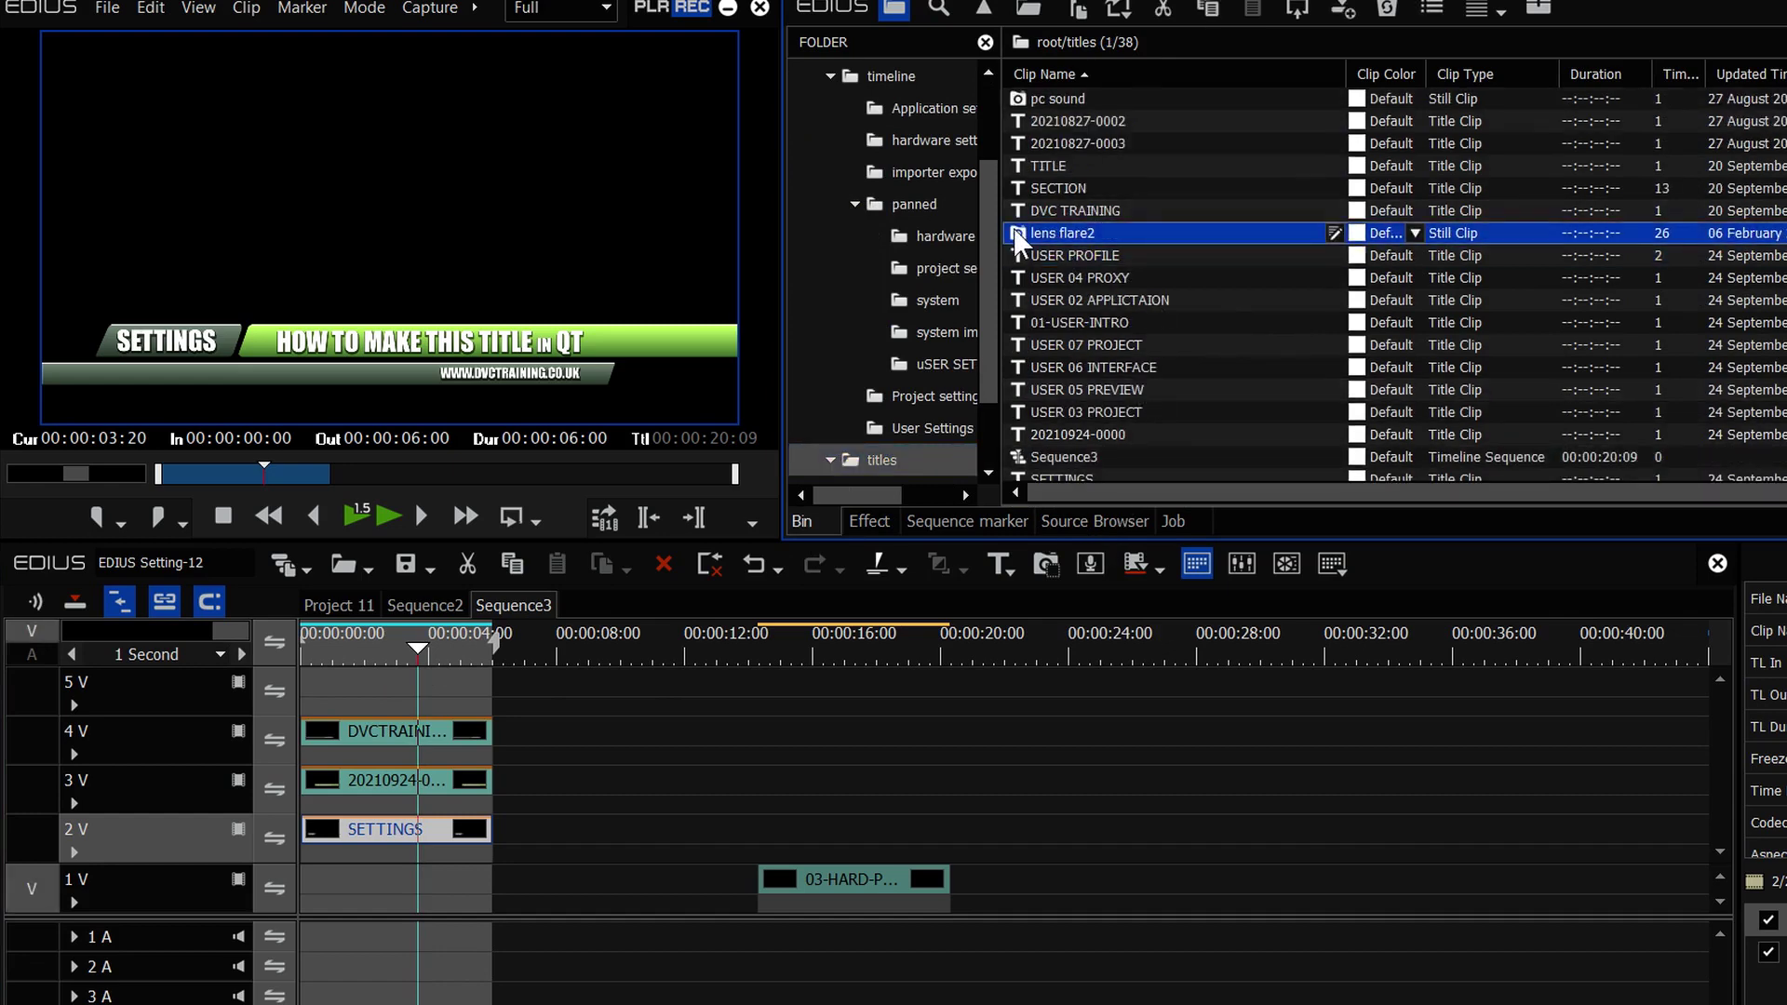
{"action": "double_click", "coordinate": [1019, 235]}
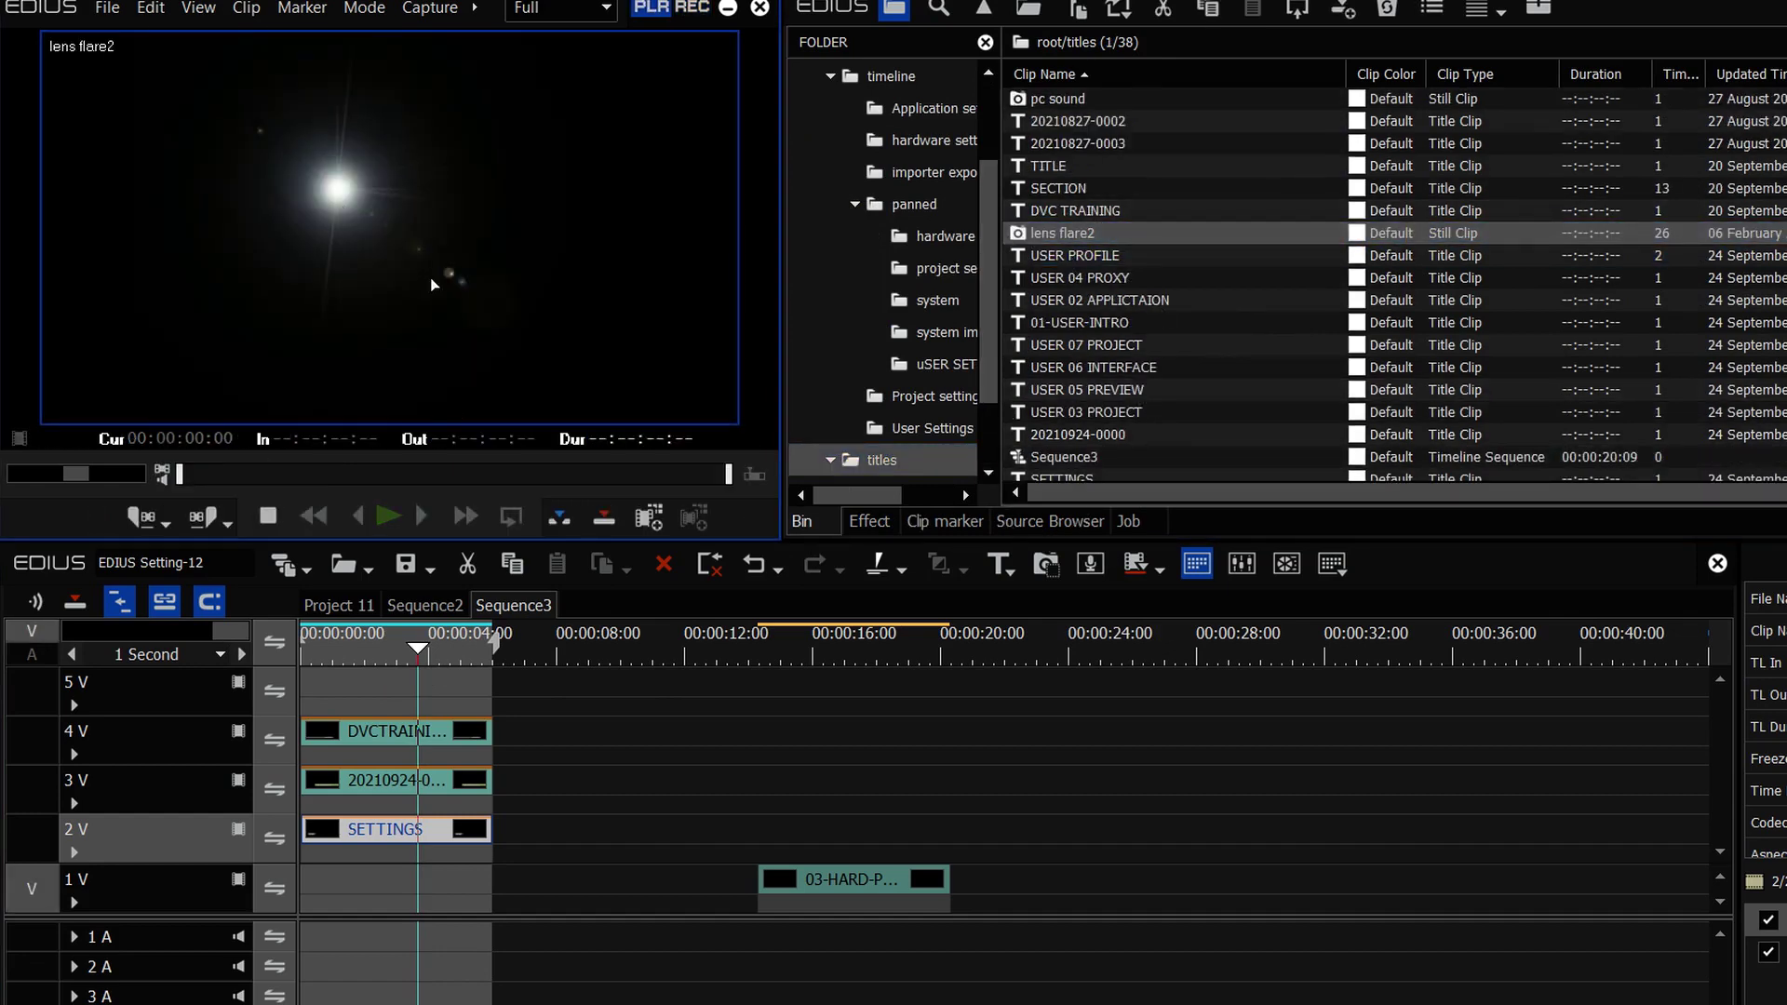
{"action": "left_click_drag", "start_coordinate": [1019, 235], "coordinate": [460, 682]}
{"action": "left_click_drag", "start_coordinate": [456, 650], "coordinate": [393, 648]}
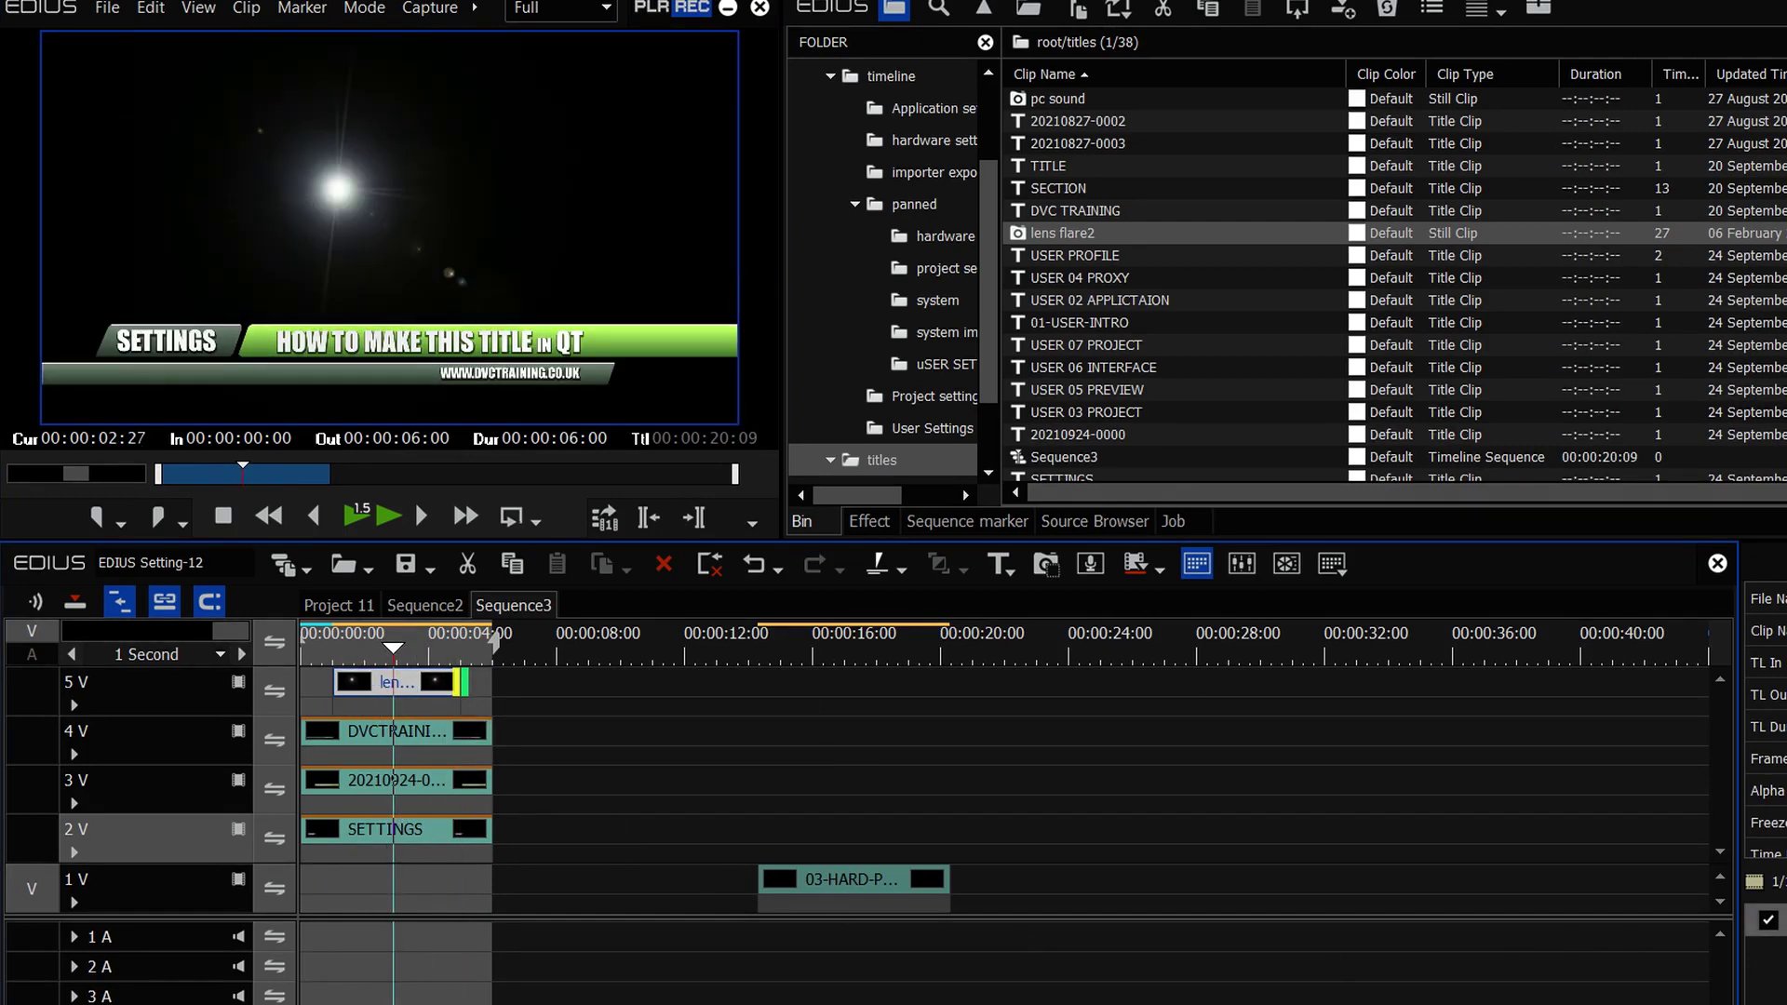
In the lens flare's Layouter, disable Preserve frame aspect and stretch the flare to about 368% horizontally and 128% vertically
{"action": "double_click", "coordinate": [1781, 920]}
{"action": "left_click_drag", "start_coordinate": [999, 138], "coordinate": [833, 109]}
{"action": "left_click", "coordinate": [866, 643]}
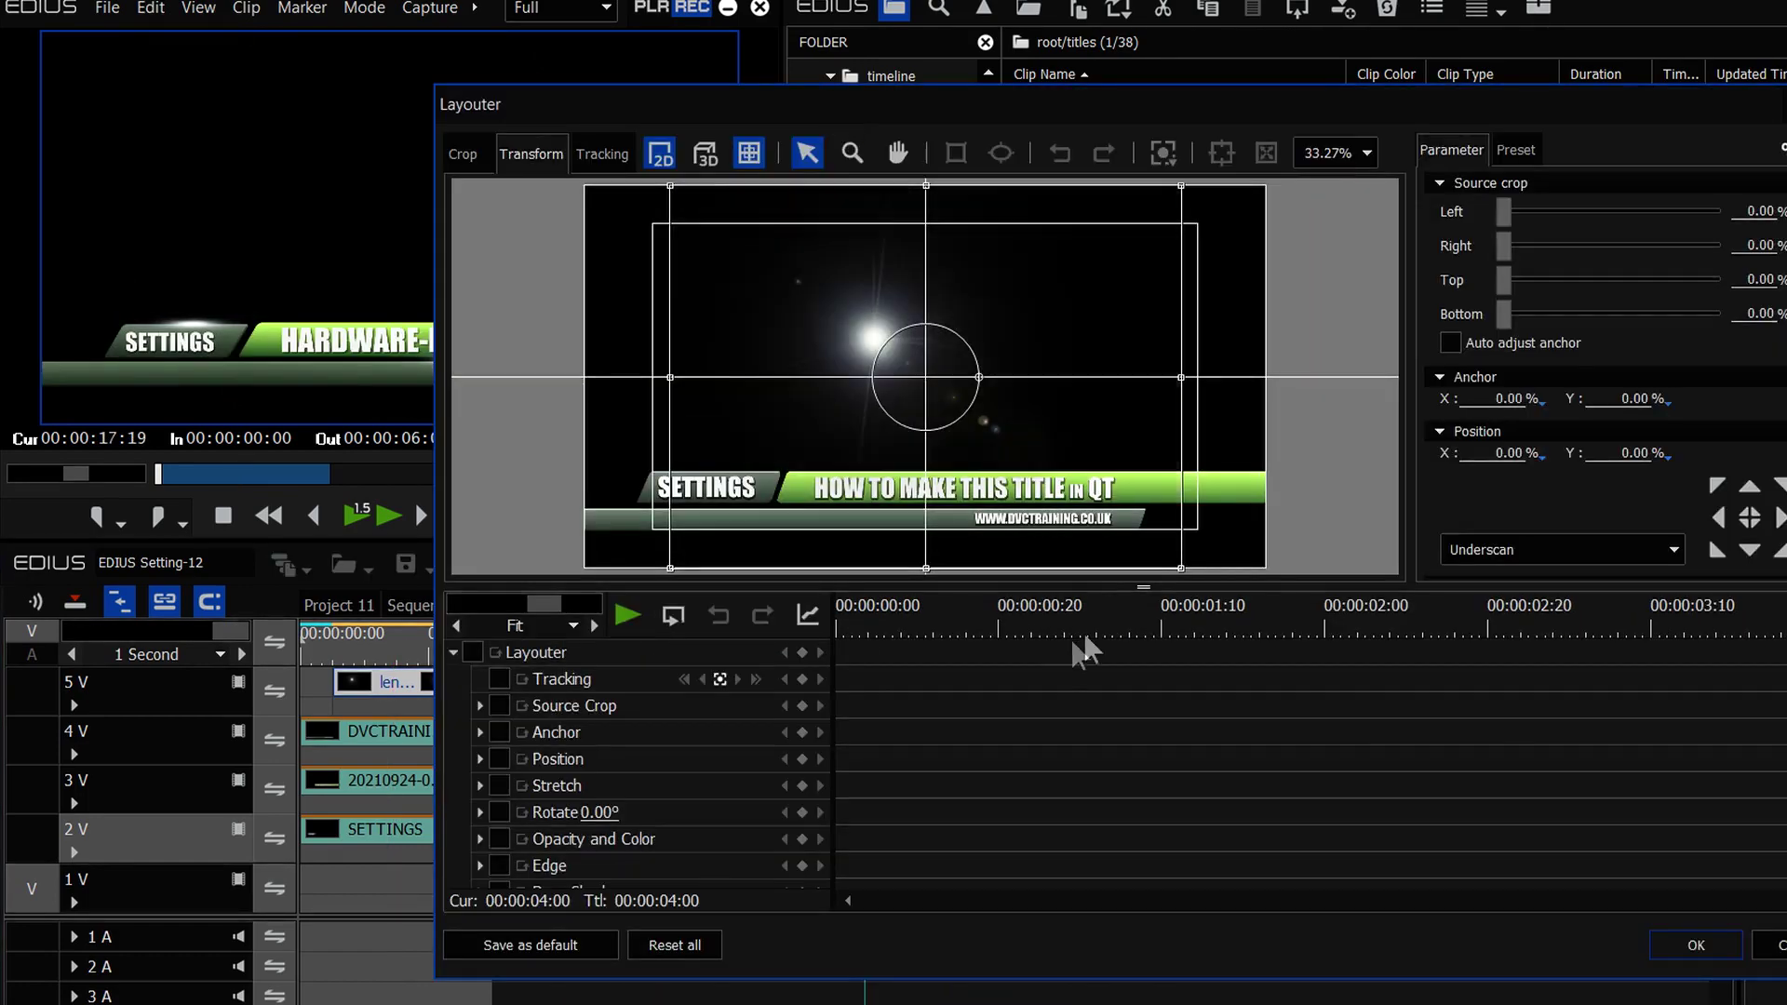
{"action": "left_click_drag", "start_coordinate": [1031, 633], "coordinate": [966, 631]}
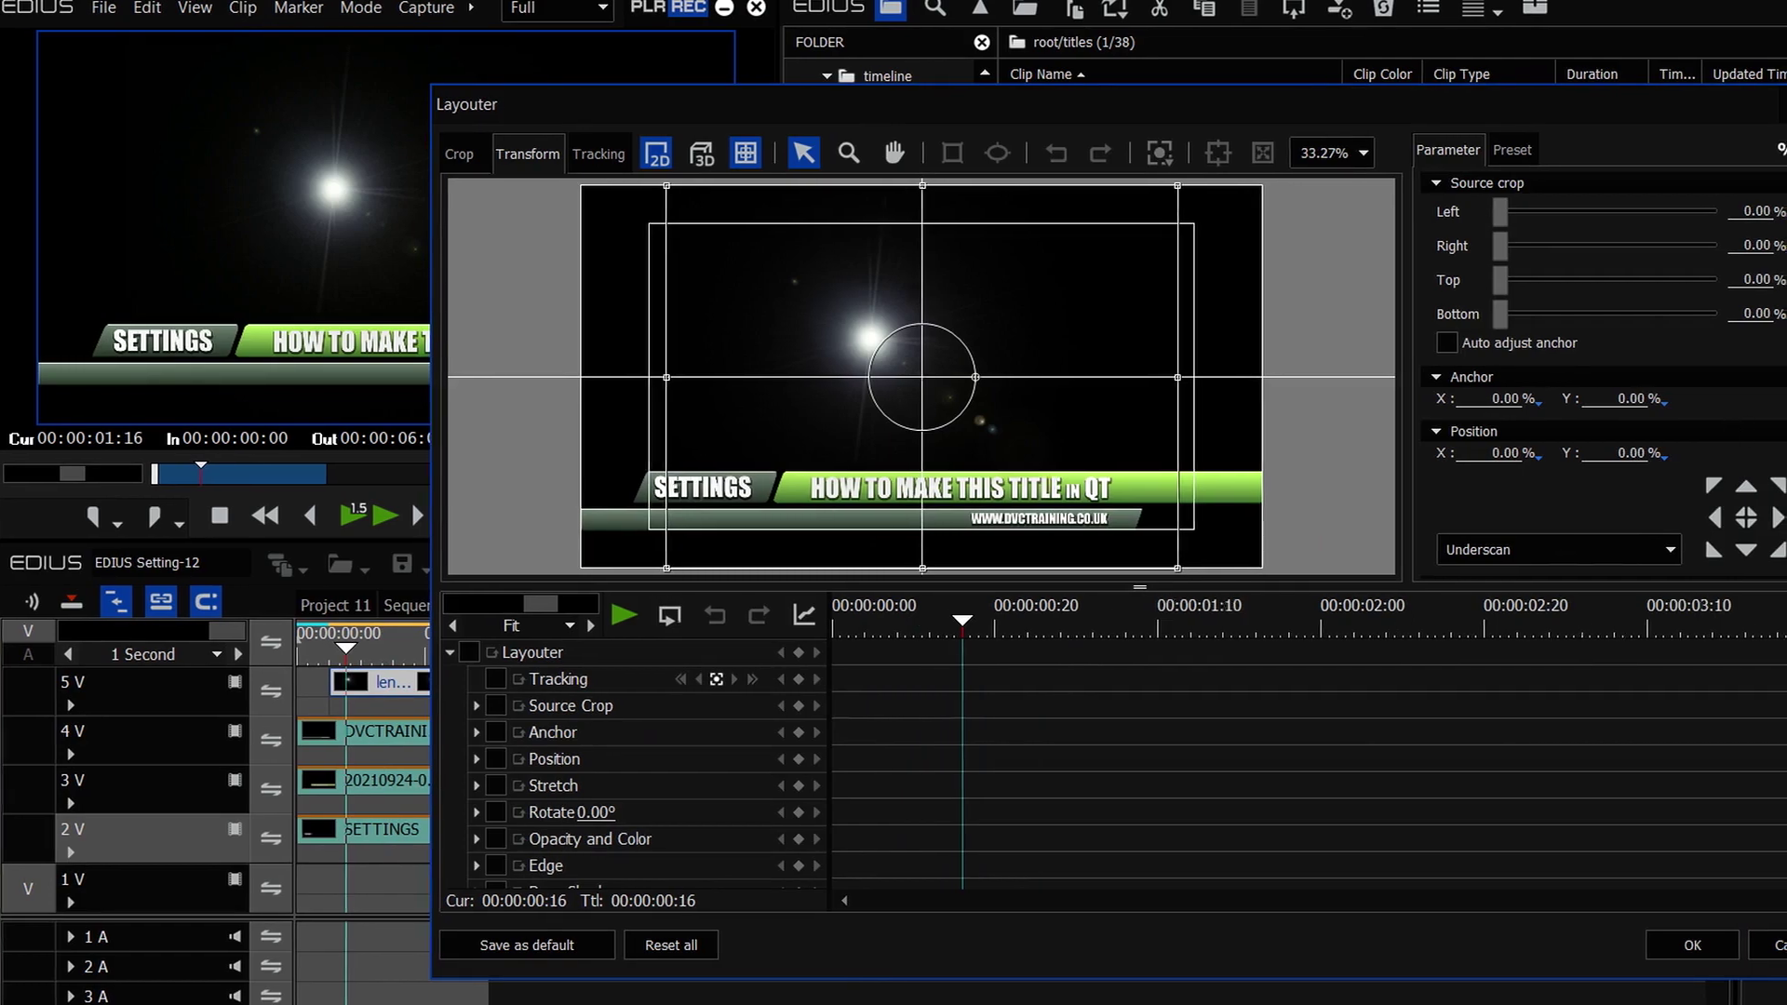
{"action": "left_click_drag", "start_coordinate": [1775, 289], "coordinate": [1775, 412]}
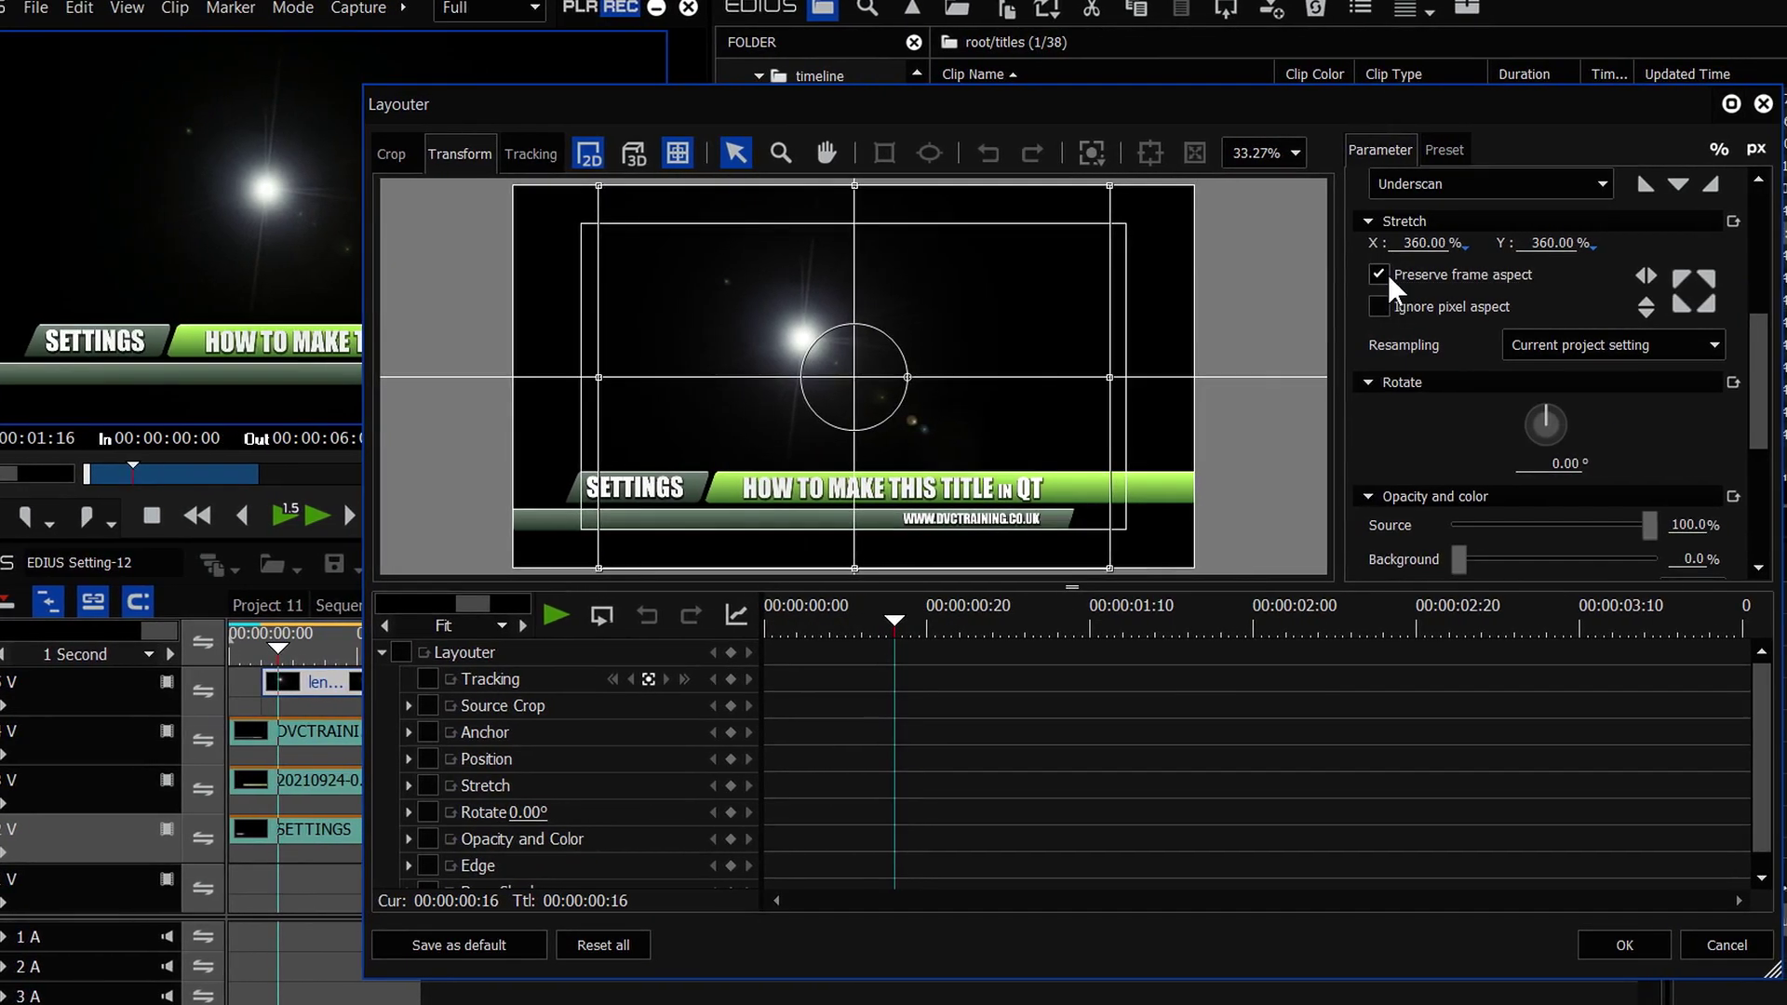
{"action": "left_click", "coordinate": [1378, 275]}
{"action": "left_click_drag", "start_coordinate": [1109, 568], "coordinate": [1117, 447]}
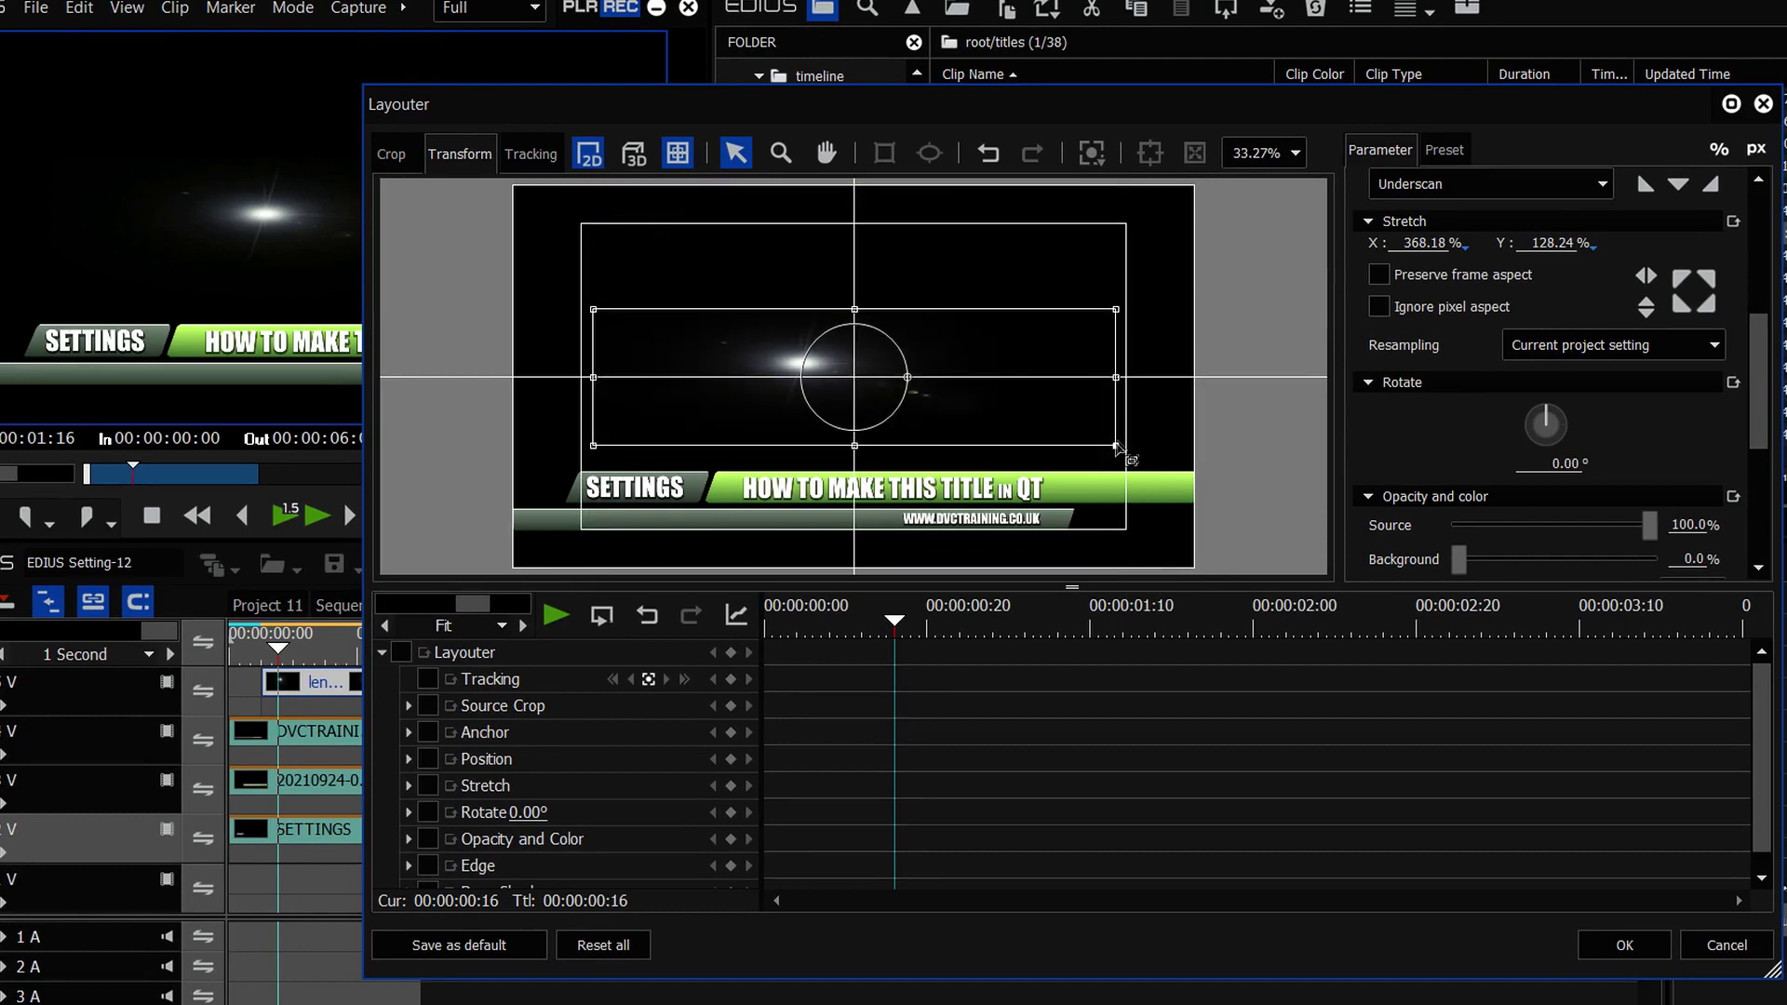
Place the flare at X -12.05%, Y 28.39%, then keyframe its Position from there along the green bar to the clip's end and preview
{"action": "left_click_drag", "start_coordinate": [1010, 618], "coordinate": [769, 652]}
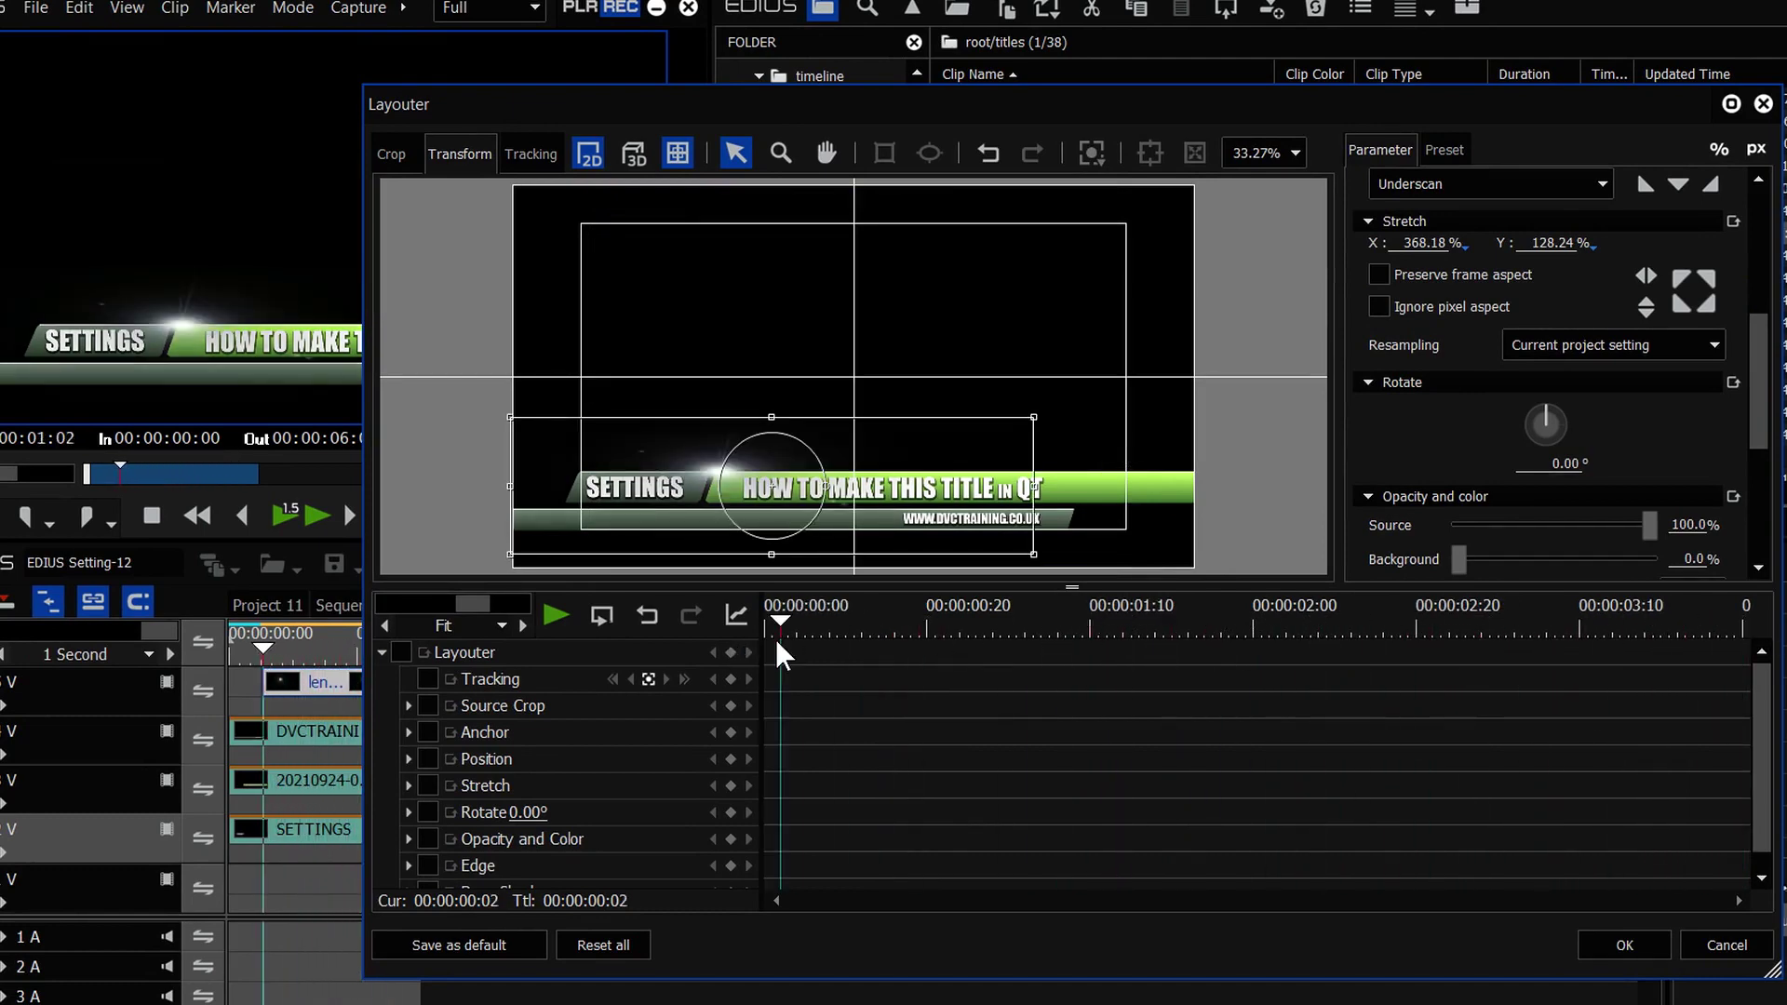
{"action": "left_click", "coordinate": [401, 653]}
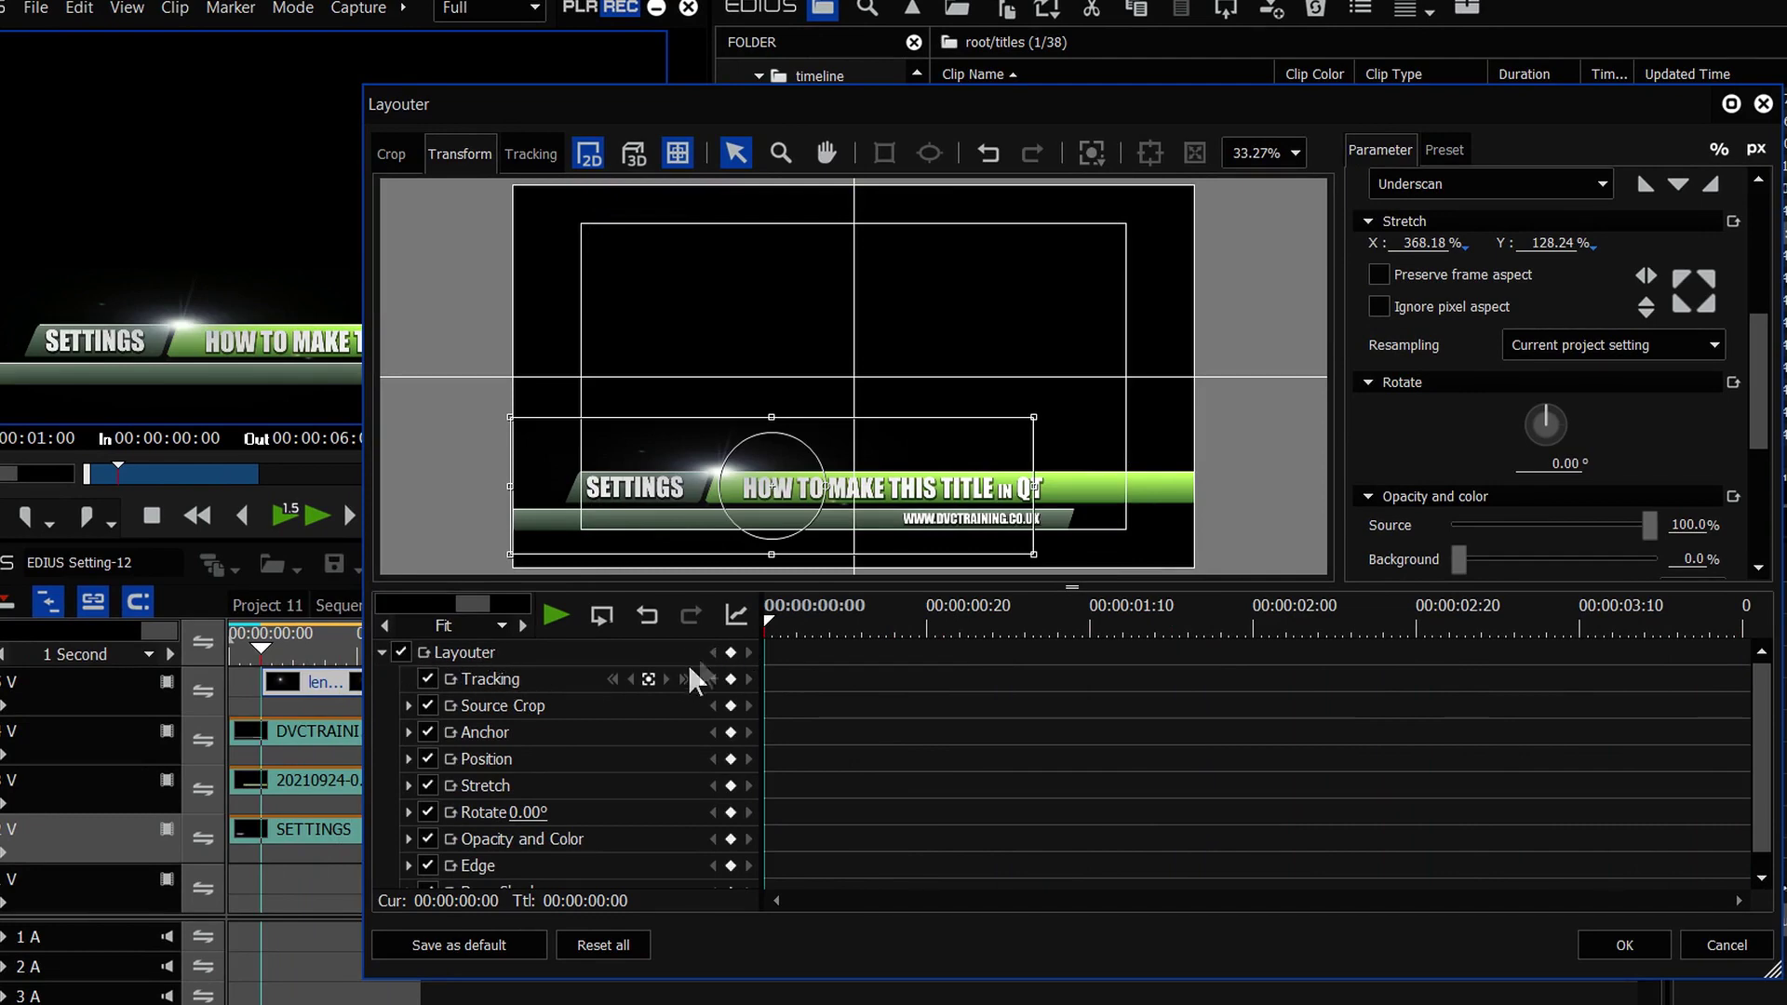
{"action": "left_click_drag", "start_coordinate": [763, 607], "coordinate": [1779, 656]}
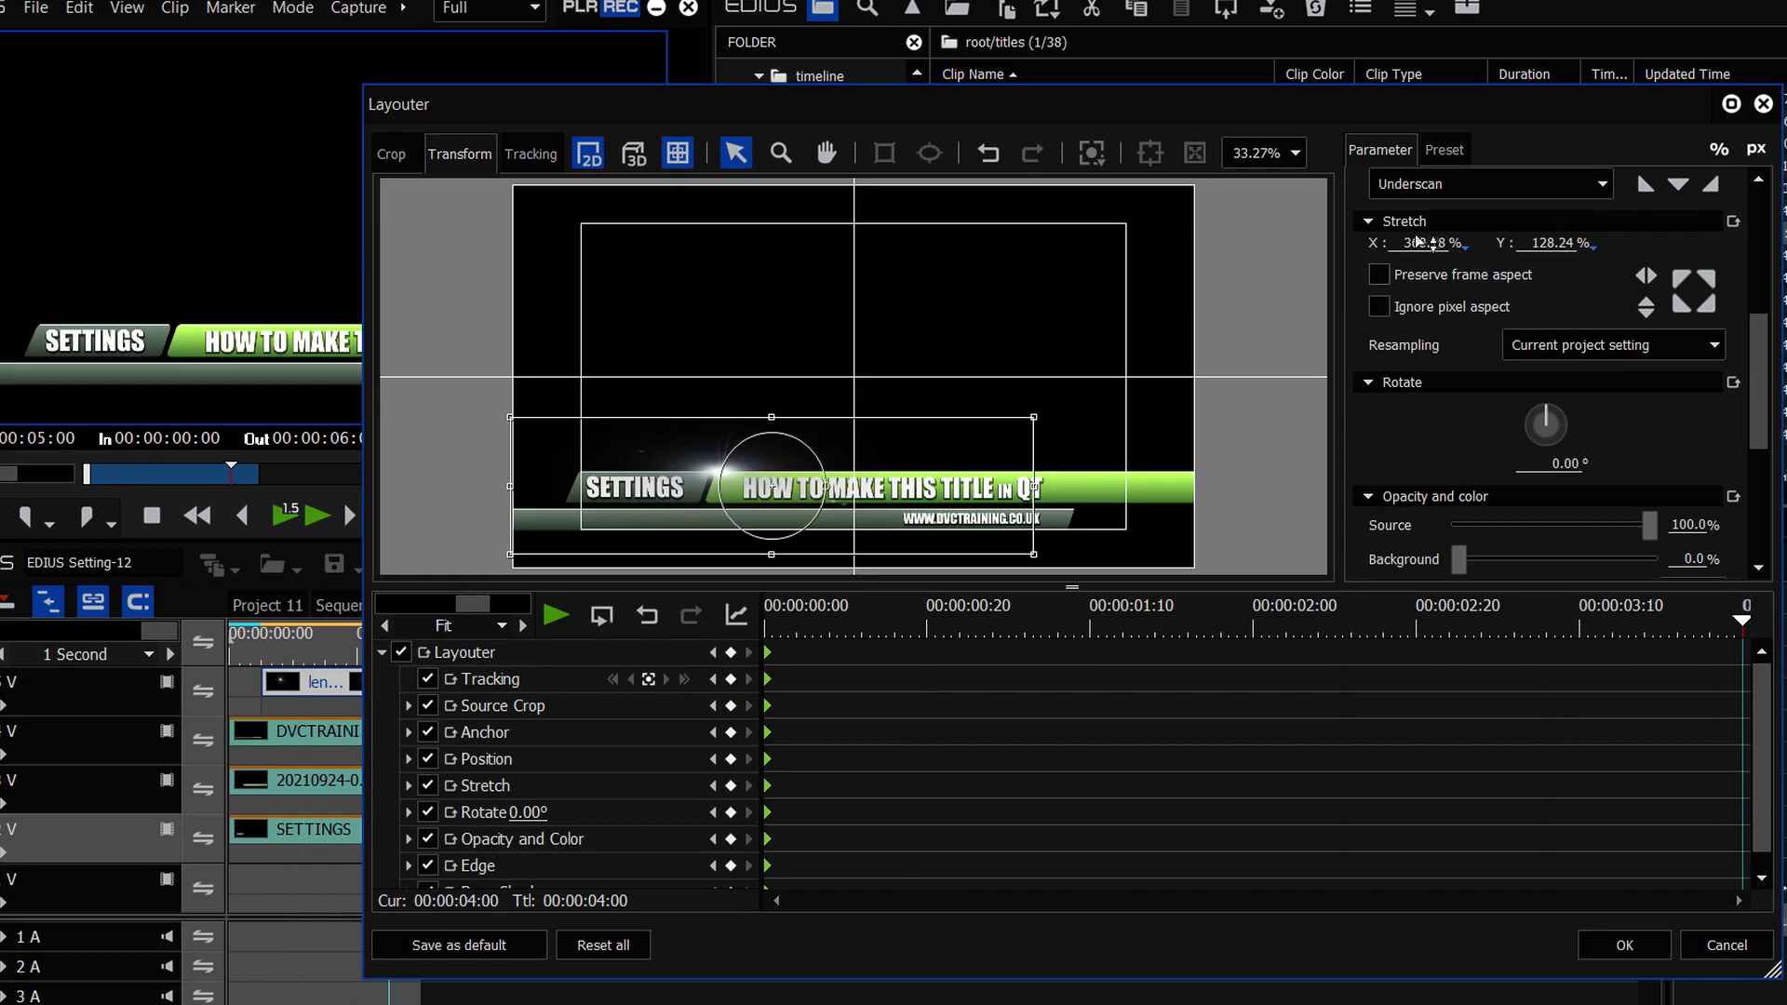
{"action": "left_click_drag", "start_coordinate": [1759, 328], "coordinate": [1758, 227]}
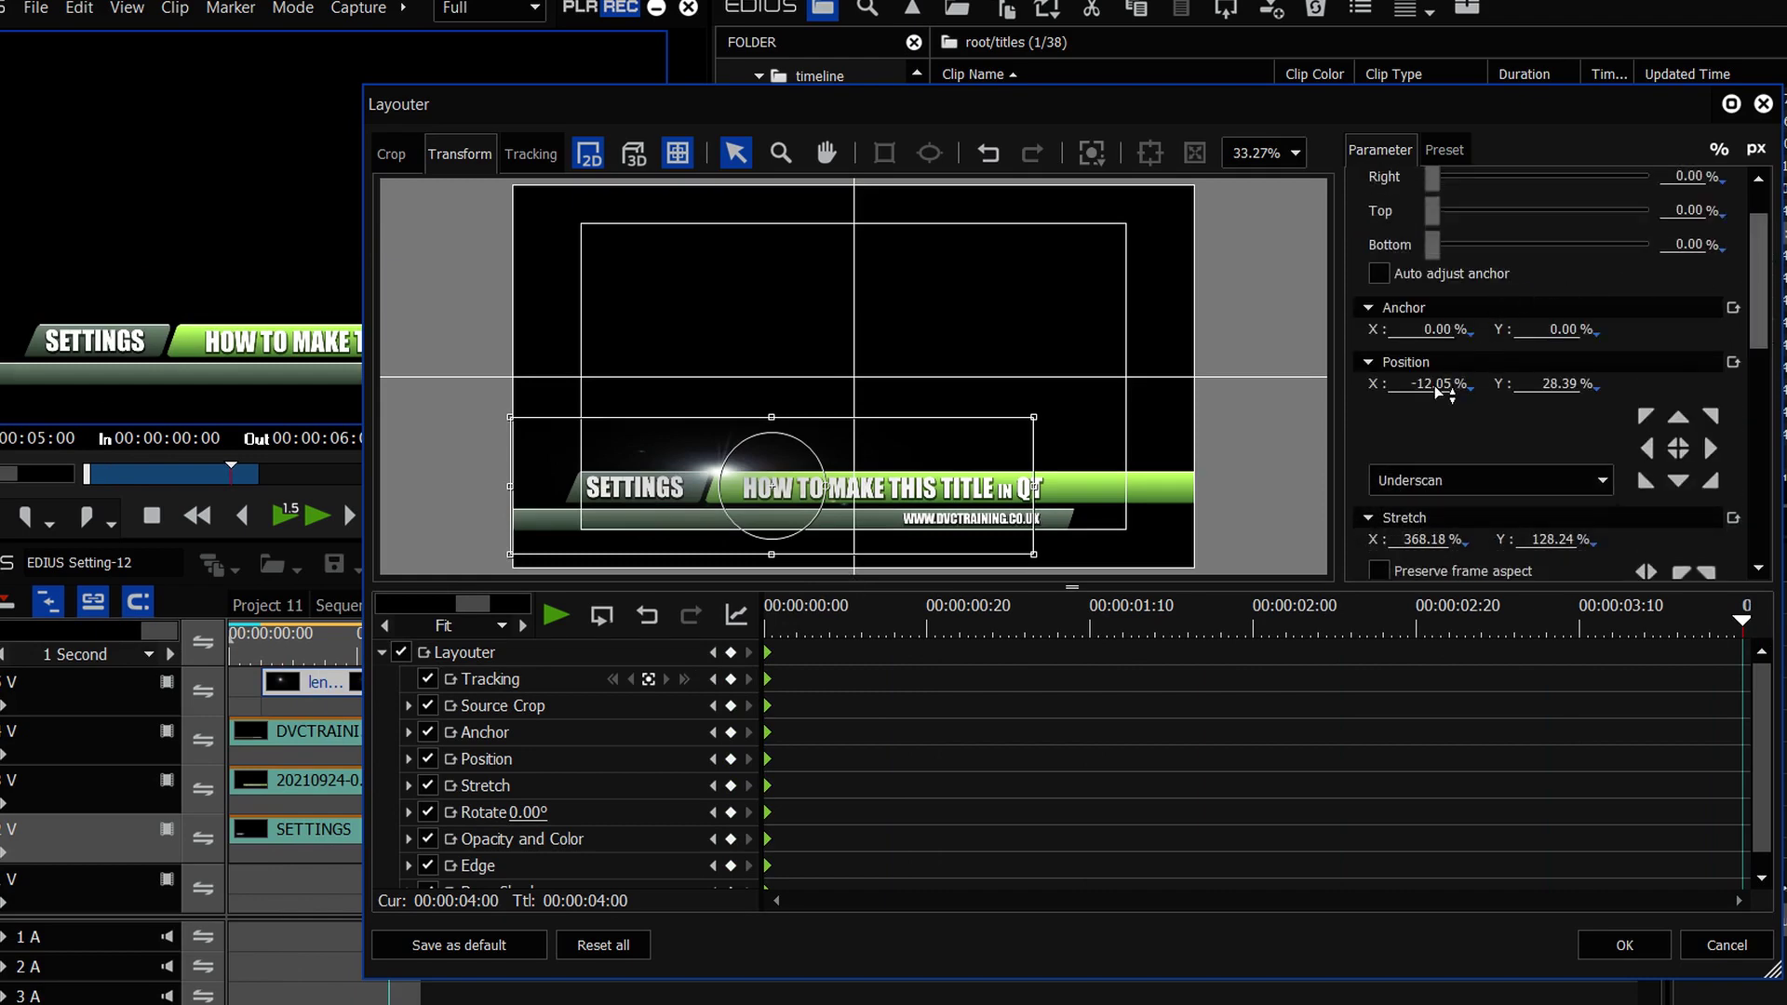
{"action": "left_click_drag", "start_coordinate": [1436, 389], "coordinate": [1435, 289]}
{"action": "left_click_drag", "start_coordinate": [1742, 621], "coordinate": [754, 621]}
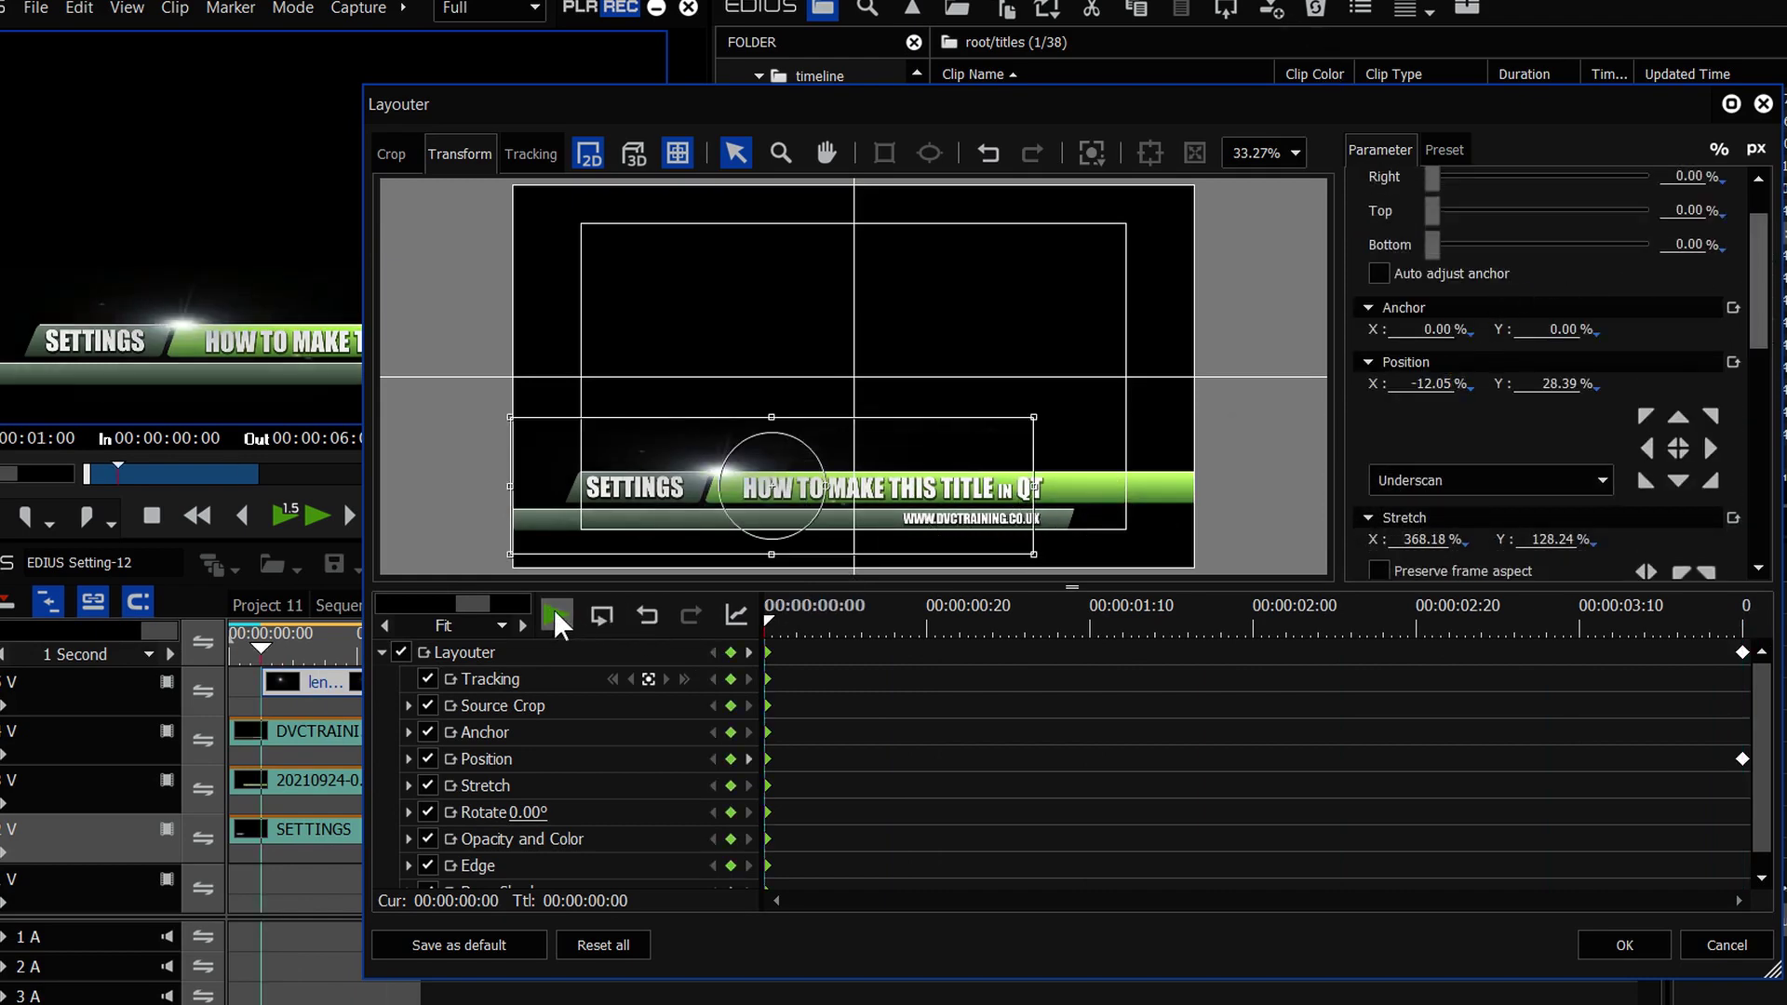
{"action": "left_click", "coordinate": [553, 609]}
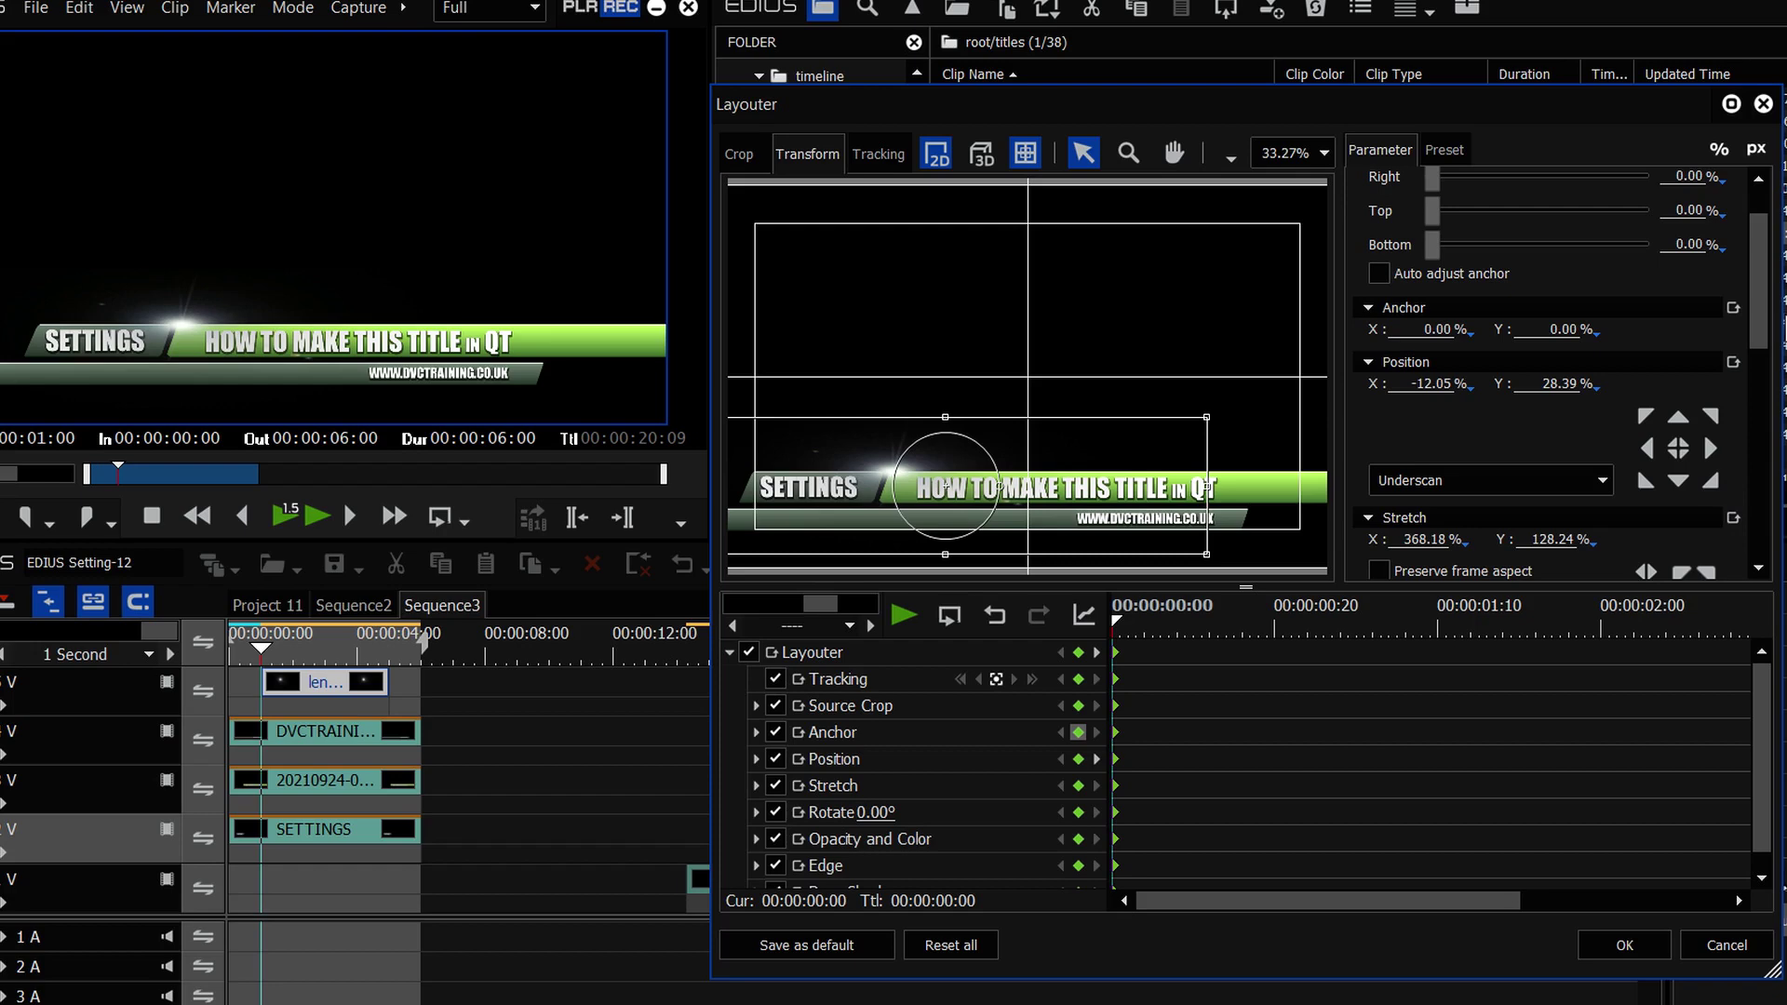
Fade the lens flare in by keyframing its source opacity at 100% at one second and 0% at the clip's start
{"action": "left_click_drag", "start_coordinate": [1758, 313], "coordinate": [1757, 396]}
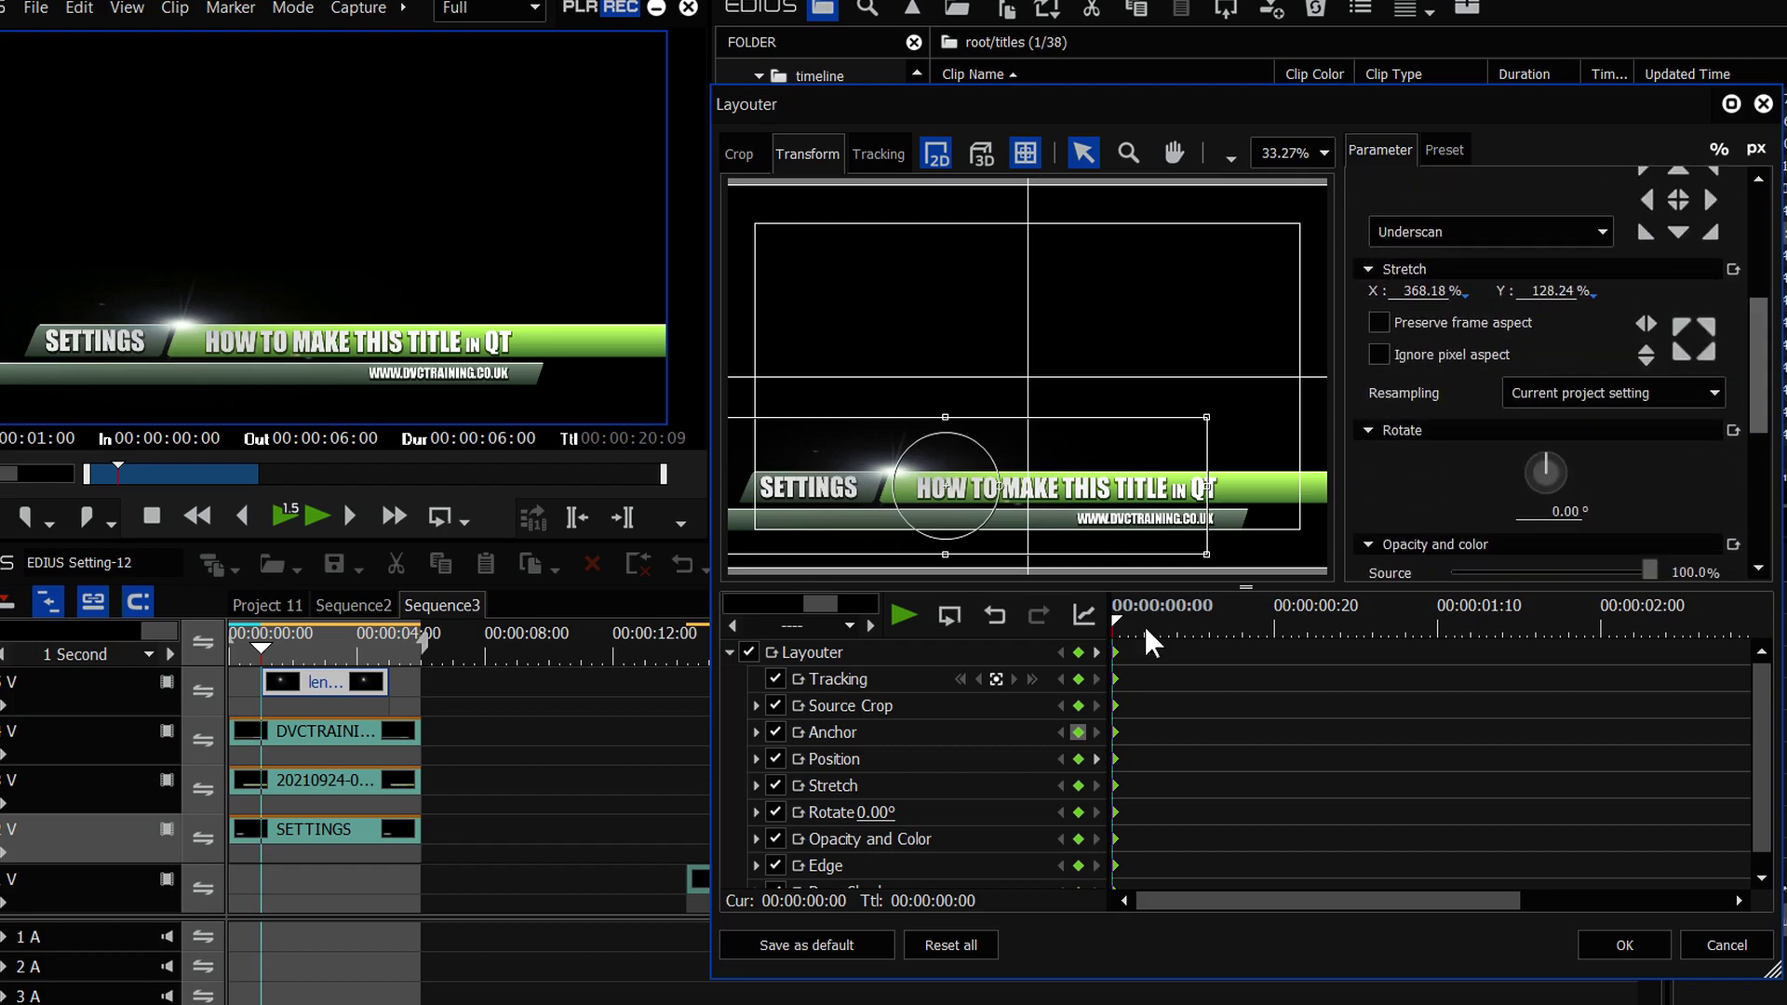
{"action": "left_click_drag", "start_coordinate": [1152, 642], "coordinate": [1356, 642]}
{"action": "left_click_drag", "start_coordinate": [1768, 400], "coordinate": [1775, 476]}
{"action": "left_click", "coordinate": [1631, 342]}
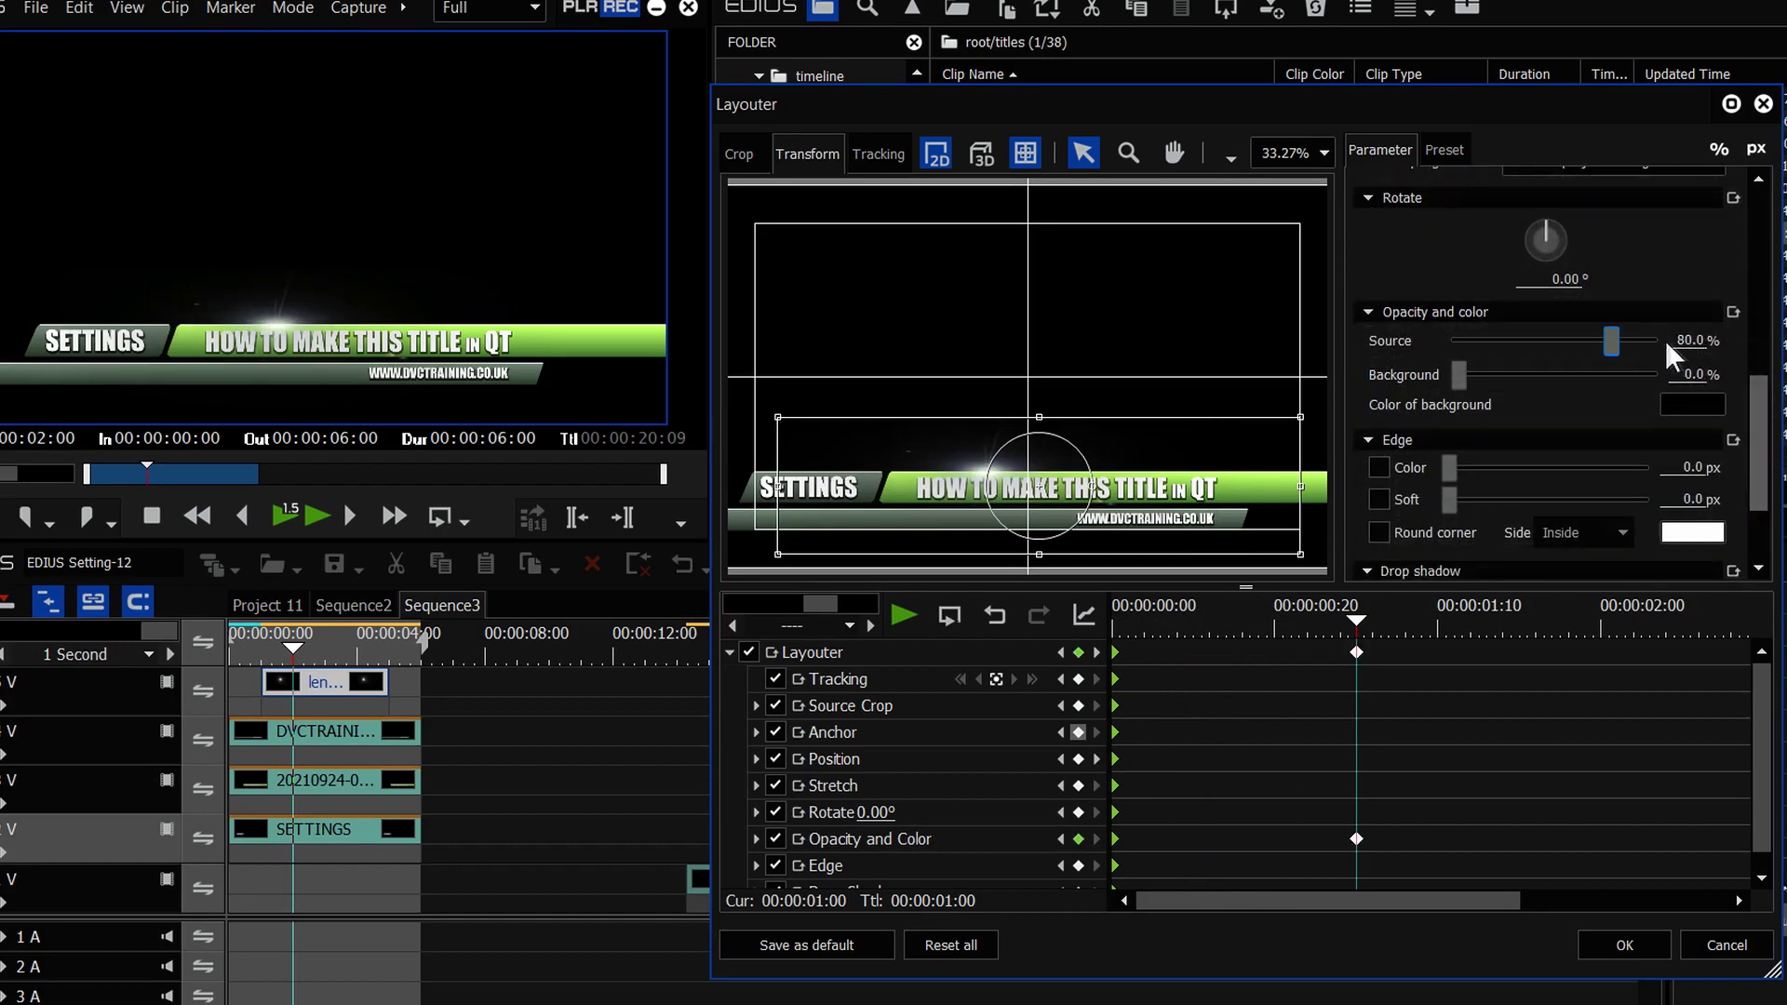
{"action": "left_click_drag", "start_coordinate": [1646, 340], "coordinate": [1656, 341]}
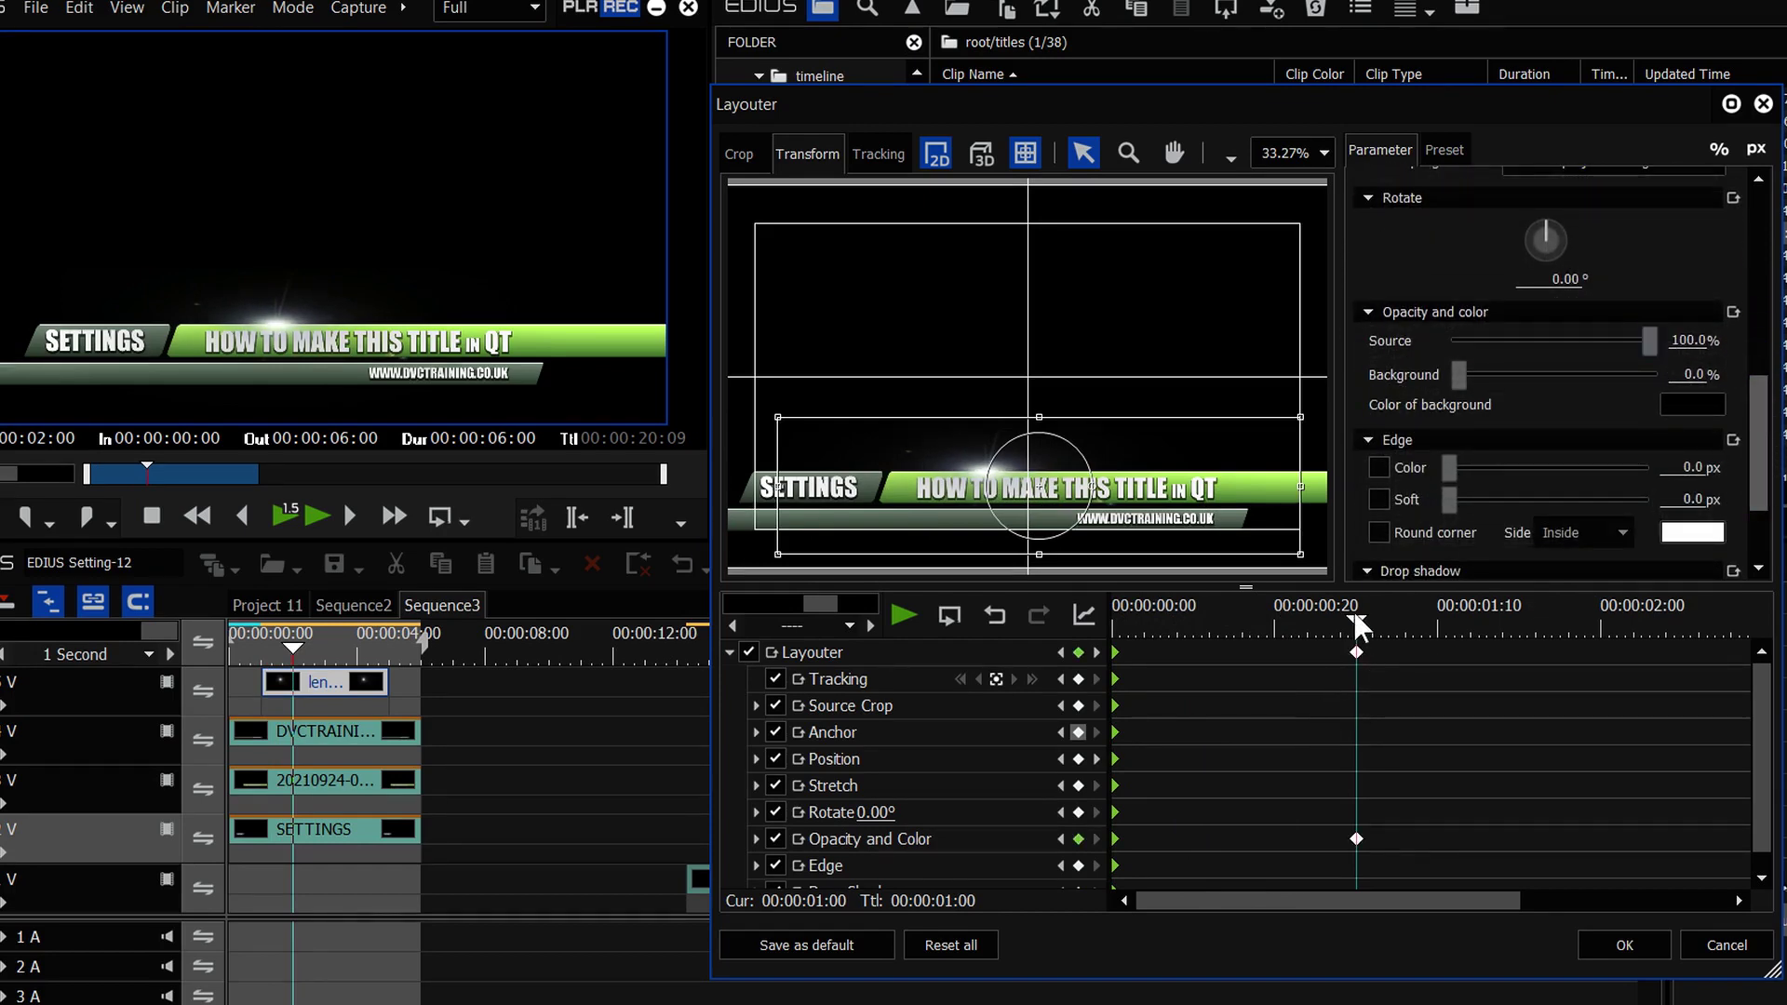
{"action": "left_click_drag", "start_coordinate": [1353, 611], "coordinate": [1077, 626]}
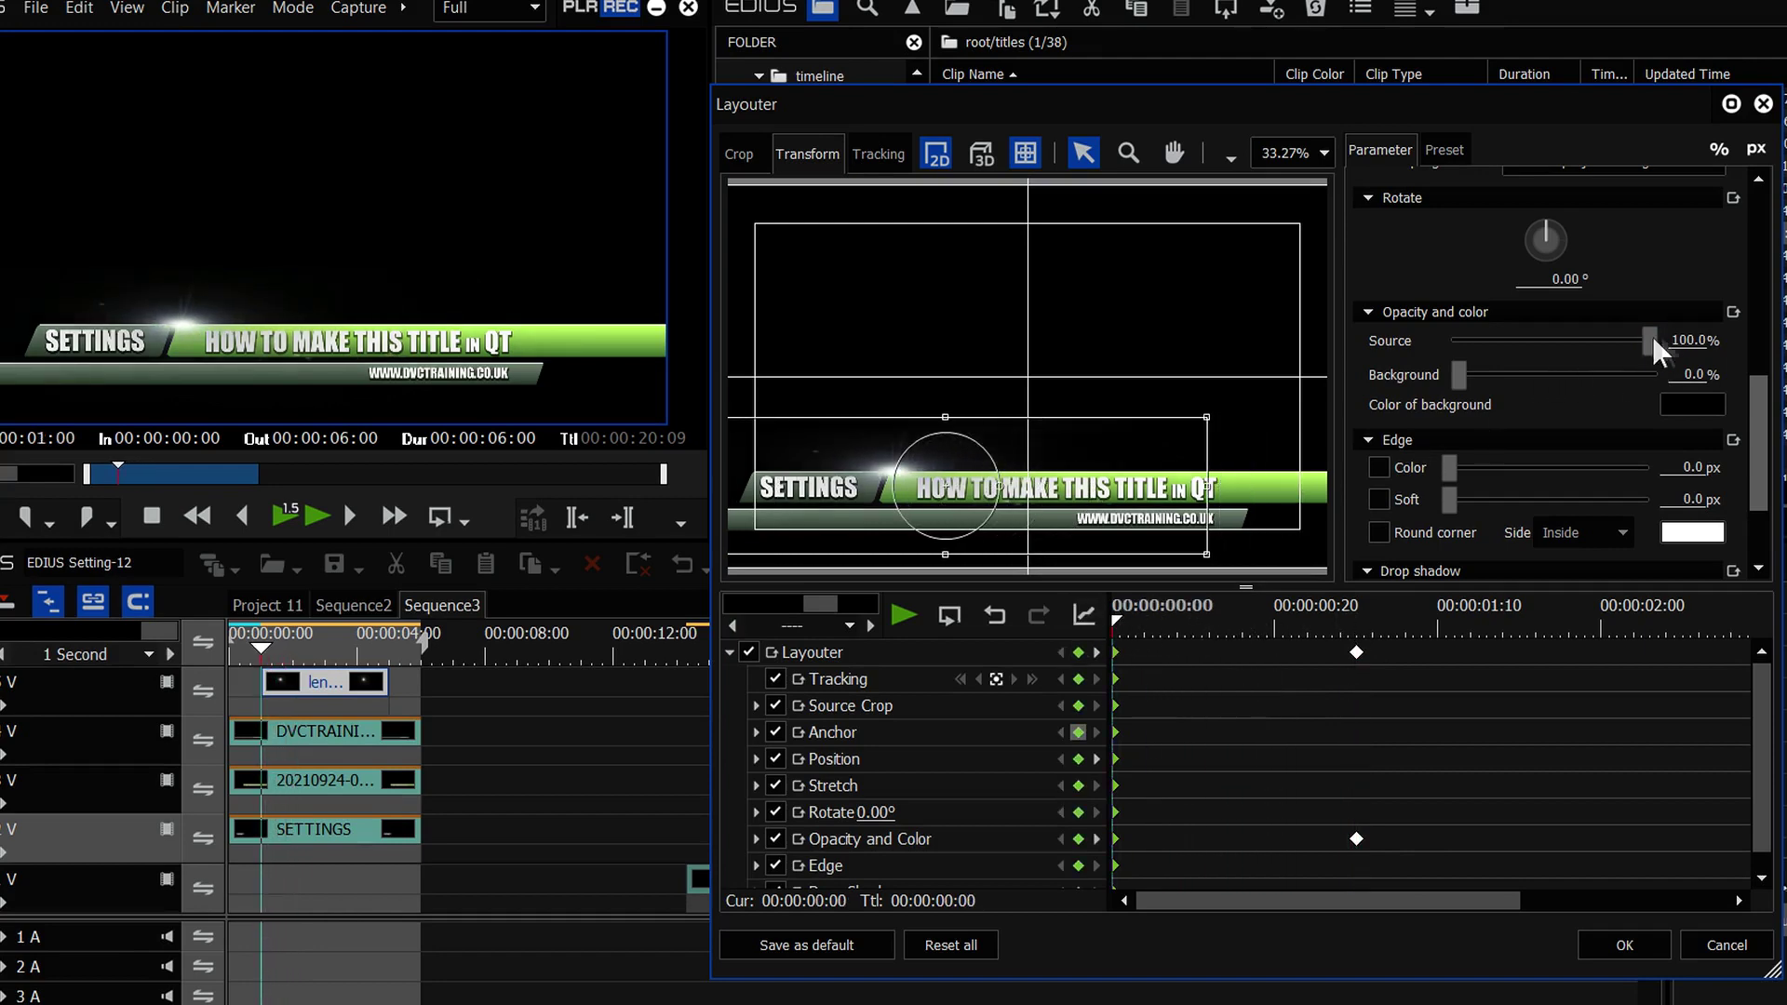
{"action": "left_click_drag", "start_coordinate": [1639, 337], "coordinate": [1239, 329]}
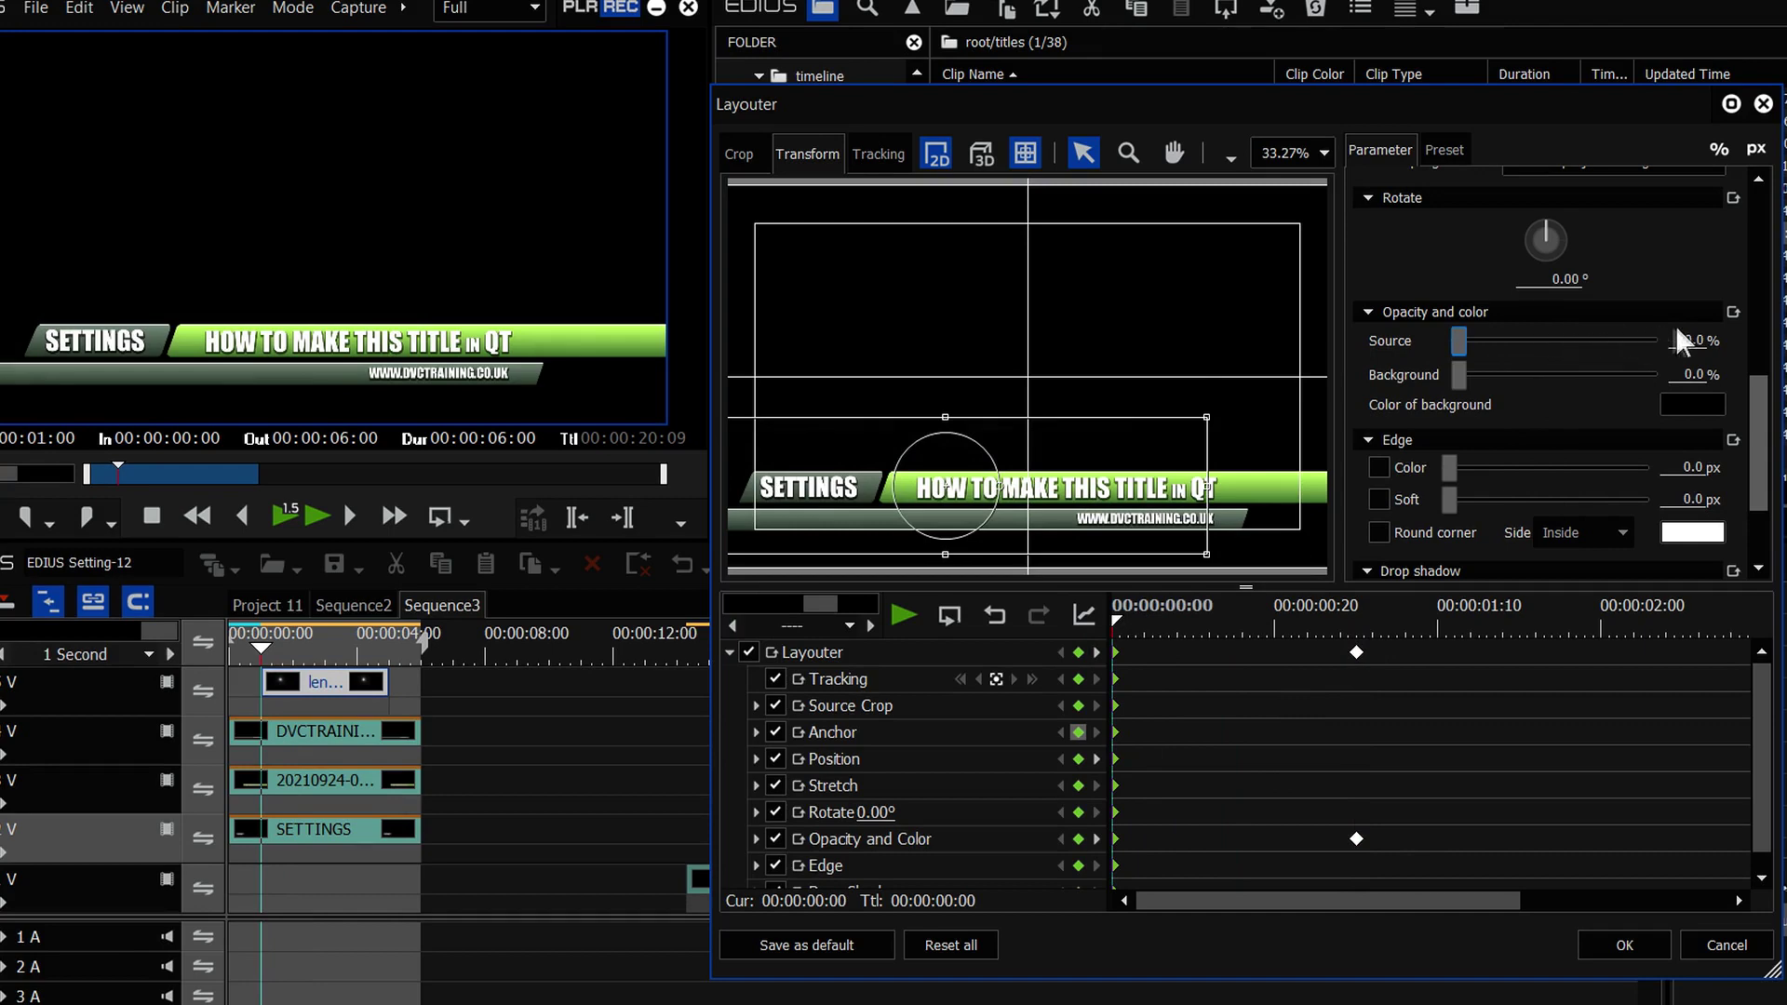
Fade the lens flare out with Source Opacity keyframes of 100% at three seconds and 0% at four seconds
{"action": "left_click_drag", "start_coordinate": [1128, 618], "coordinate": [1585, 642]}
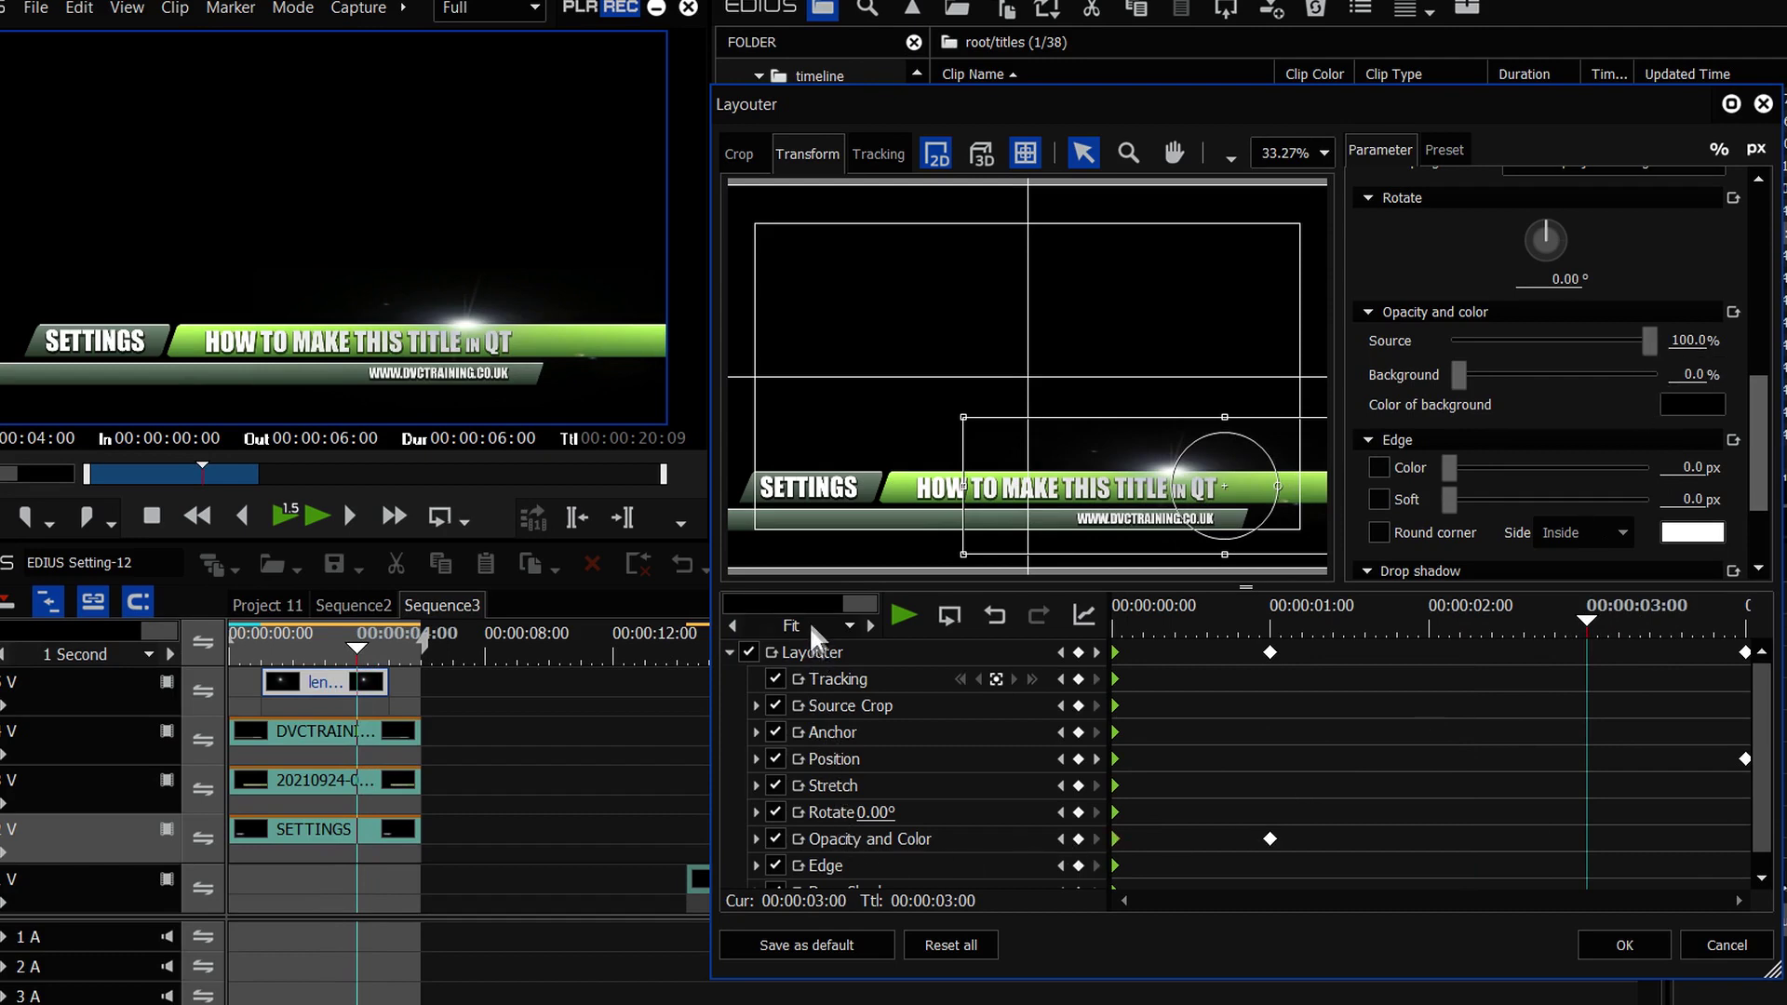
{"action": "left_click", "coordinate": [755, 839]}
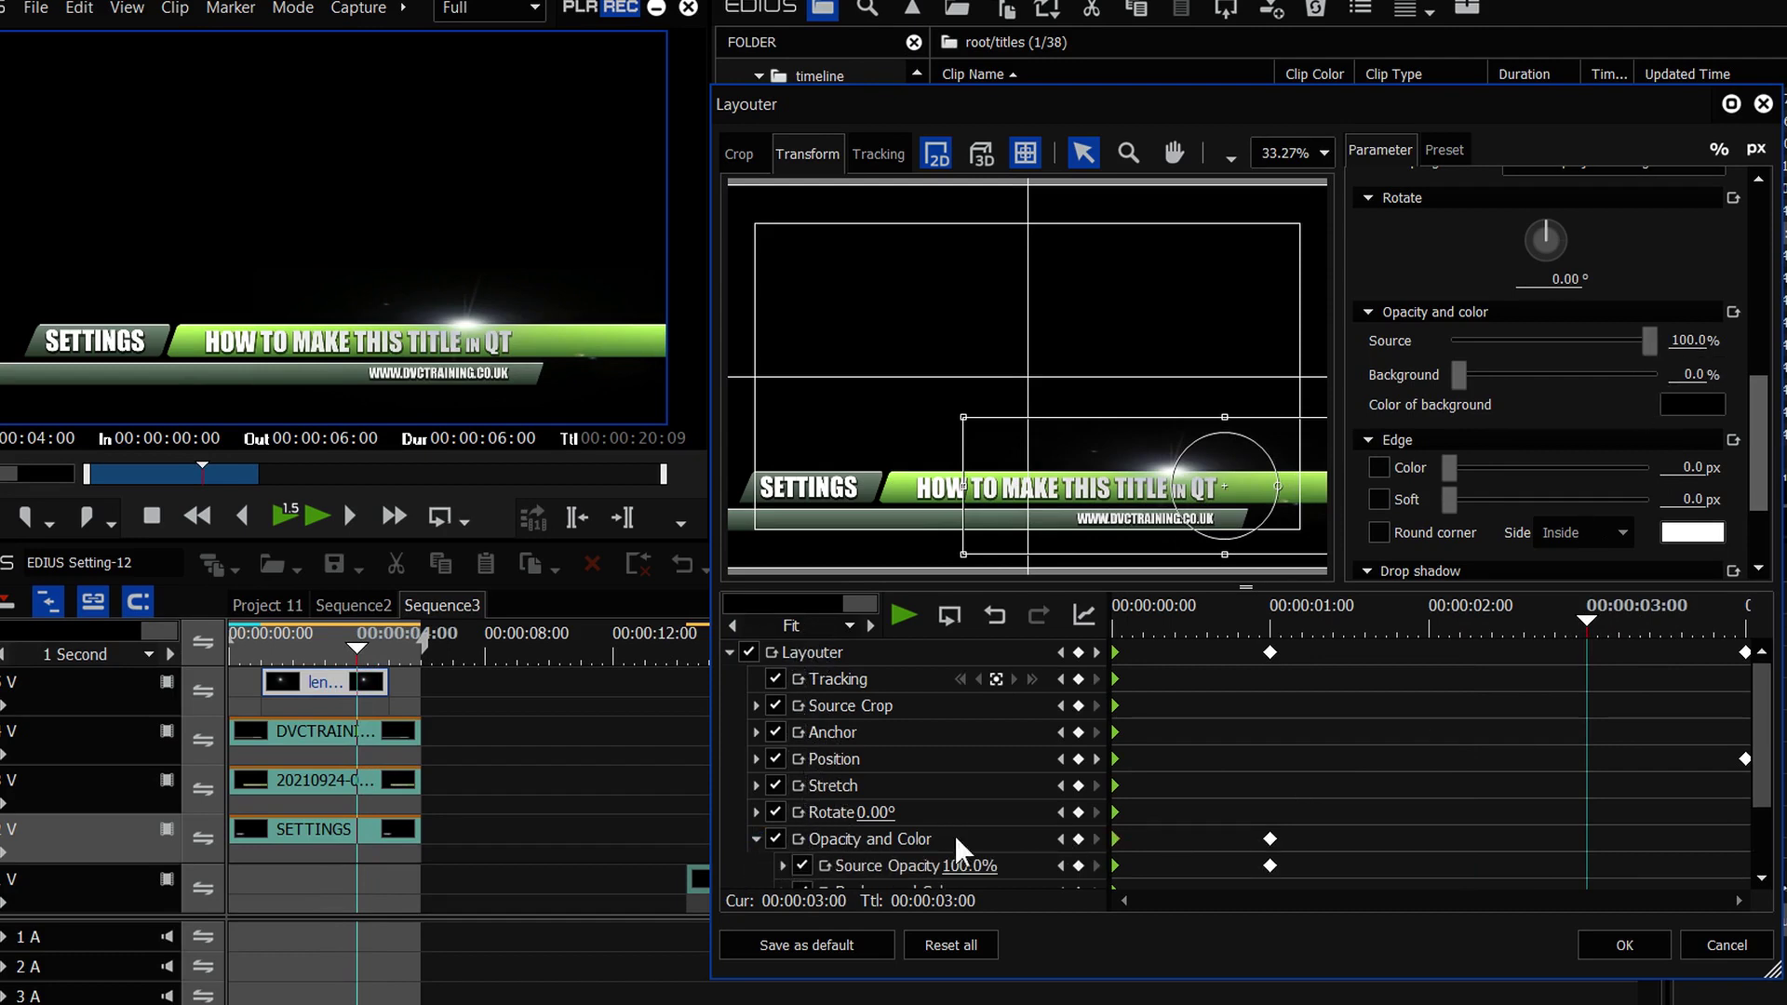
{"action": "left_click", "coordinate": [1080, 866]}
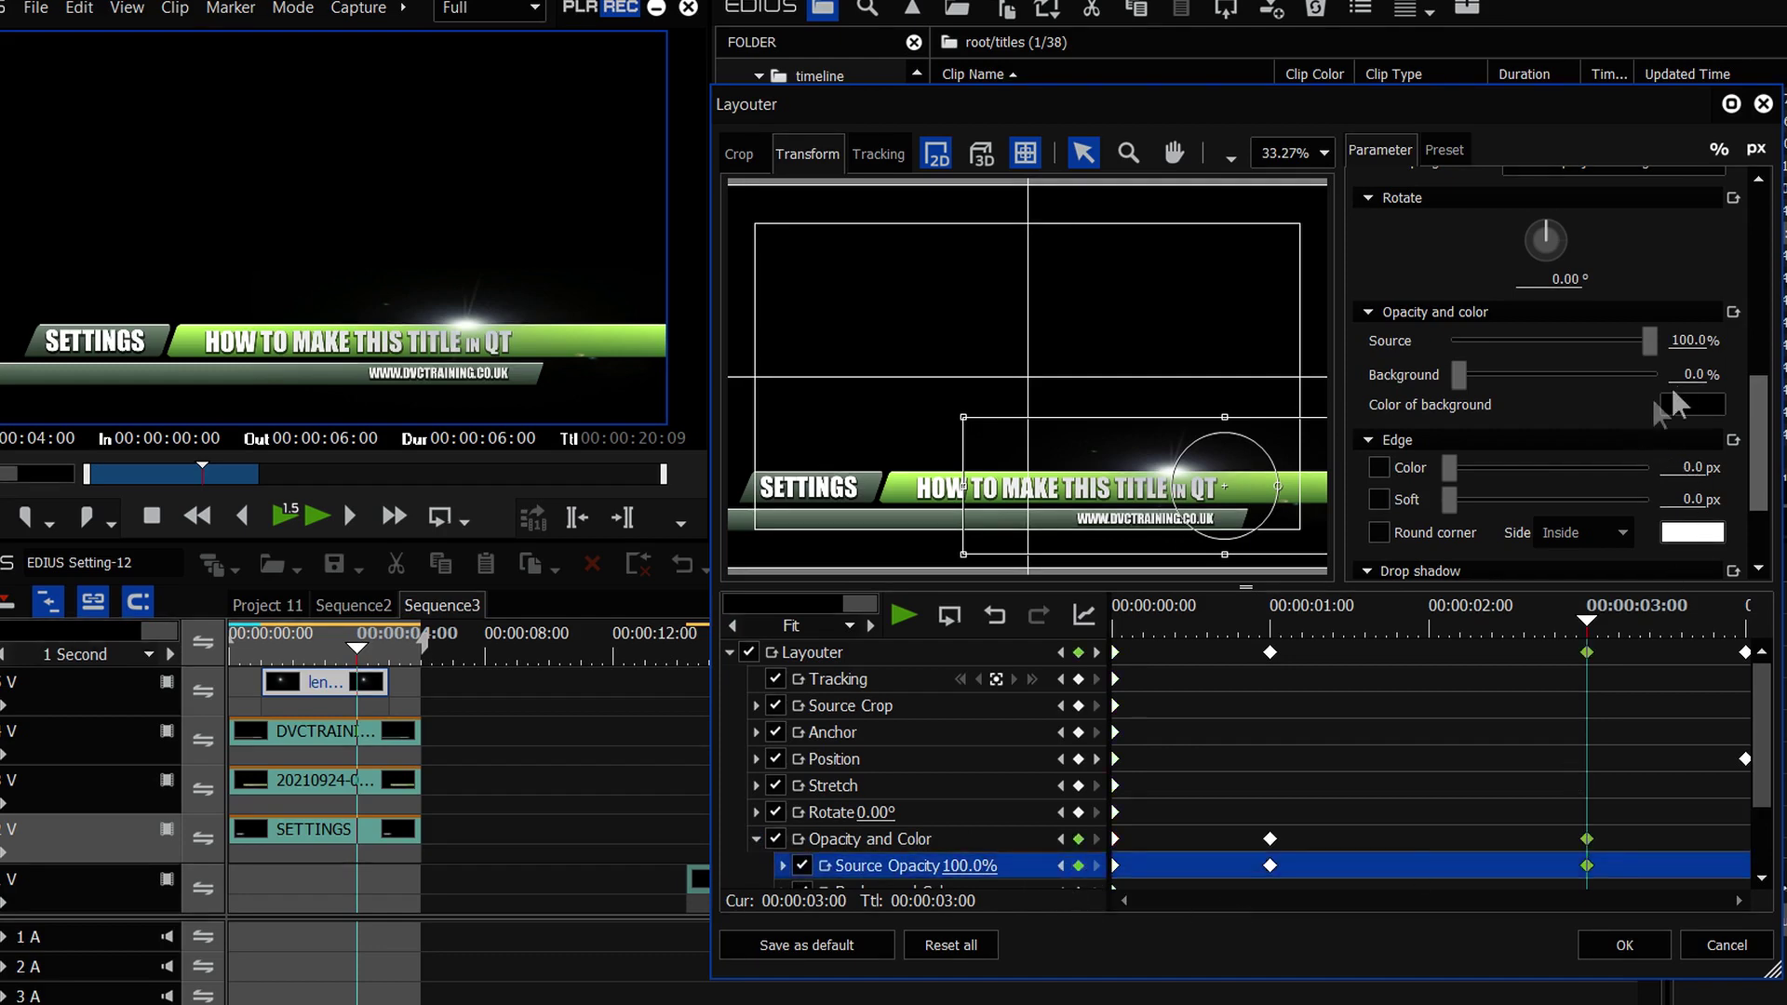
{"action": "mouse_move", "coordinate": [1650, 341]}
{"action": "left_mouse_down"}
{"action": "mouse_move", "coordinate": [1633, 340]}
{"action": "mouse_move", "coordinate": [1681, 339]}
{"action": "mouse_move", "coordinate": [1552, 347]}
{"action": "mouse_move", "coordinate": [1650, 341]}
{"action": "left_mouse_up"}
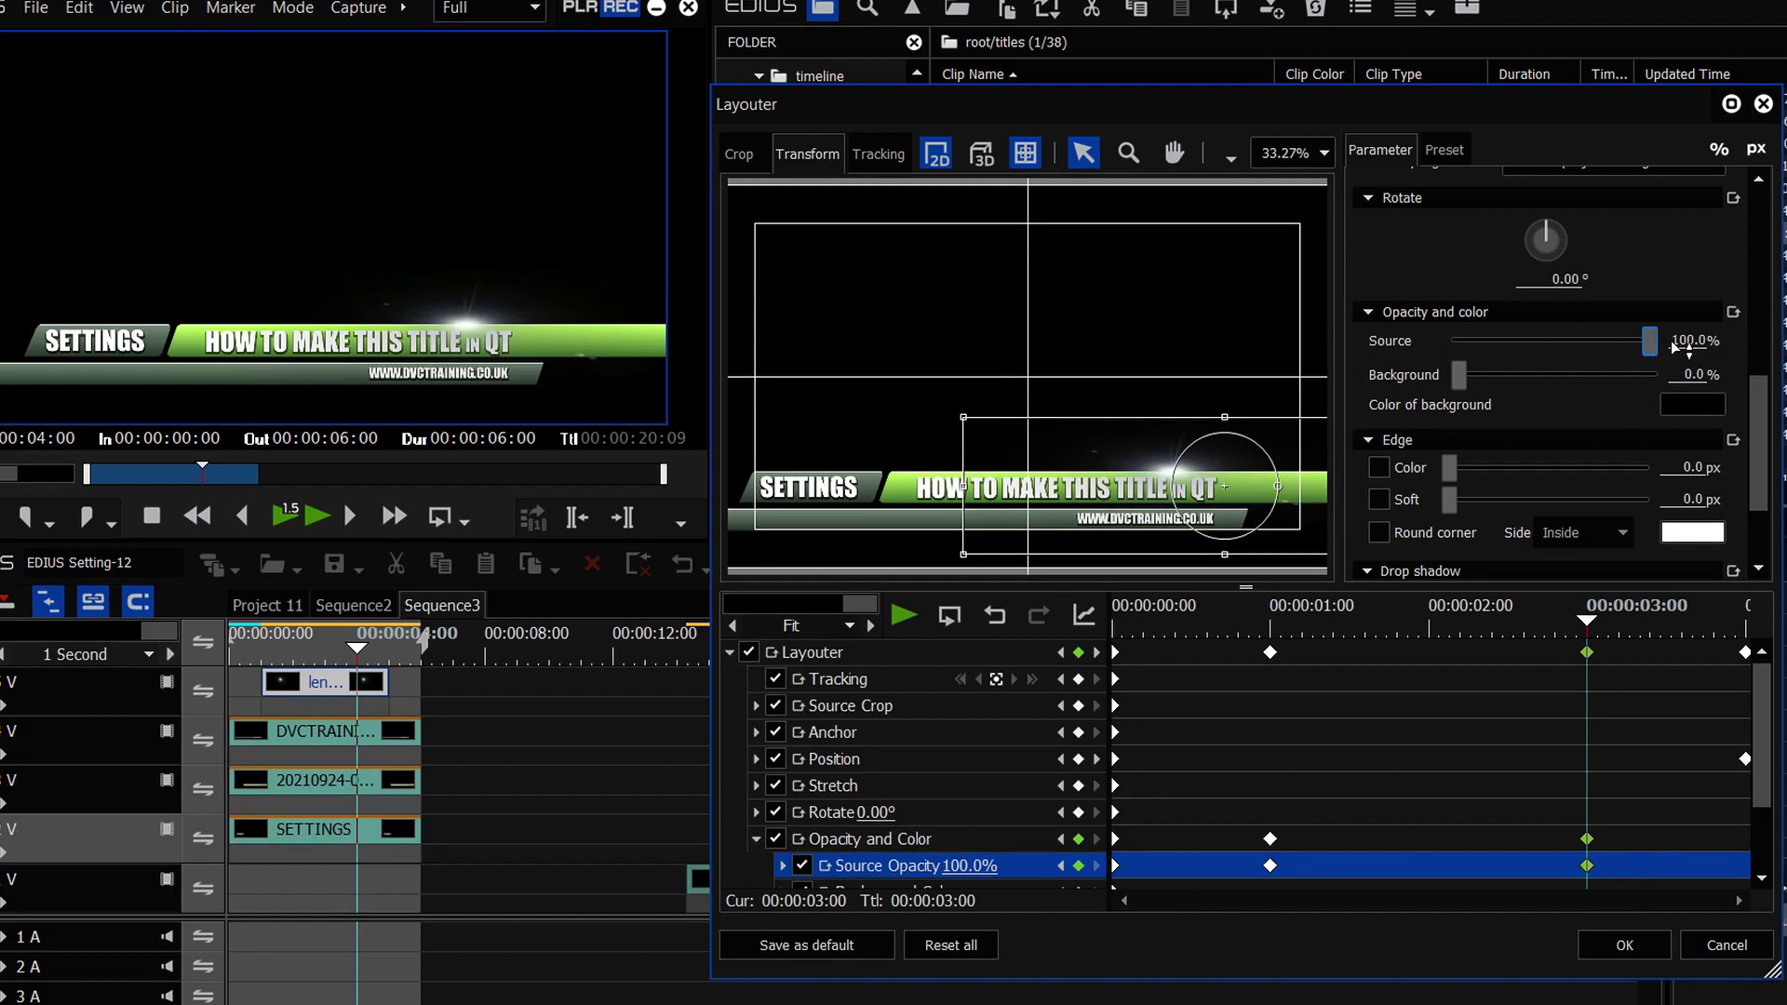
{"action": "left_click_drag", "start_coordinate": [1589, 621], "coordinate": [1750, 623]}
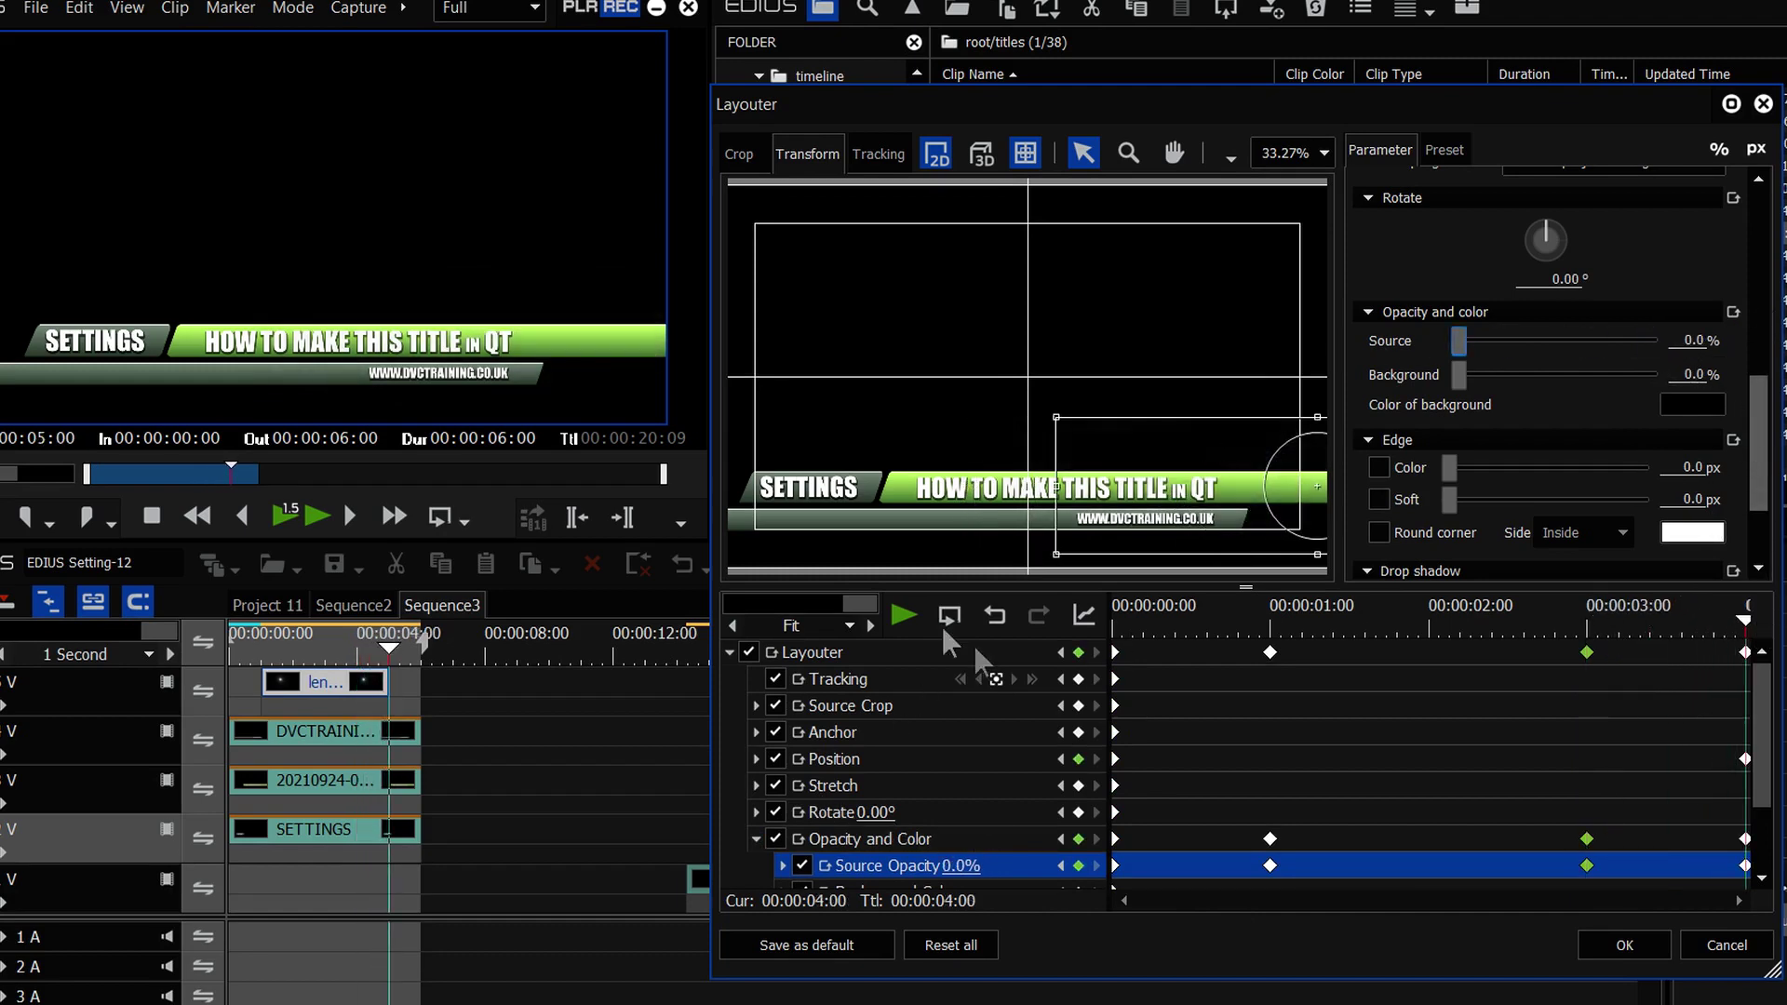
Preview the lens flare's movement and fades, return to its start and apply the Layouter settings
{"action": "left_click", "coordinate": [903, 616]}
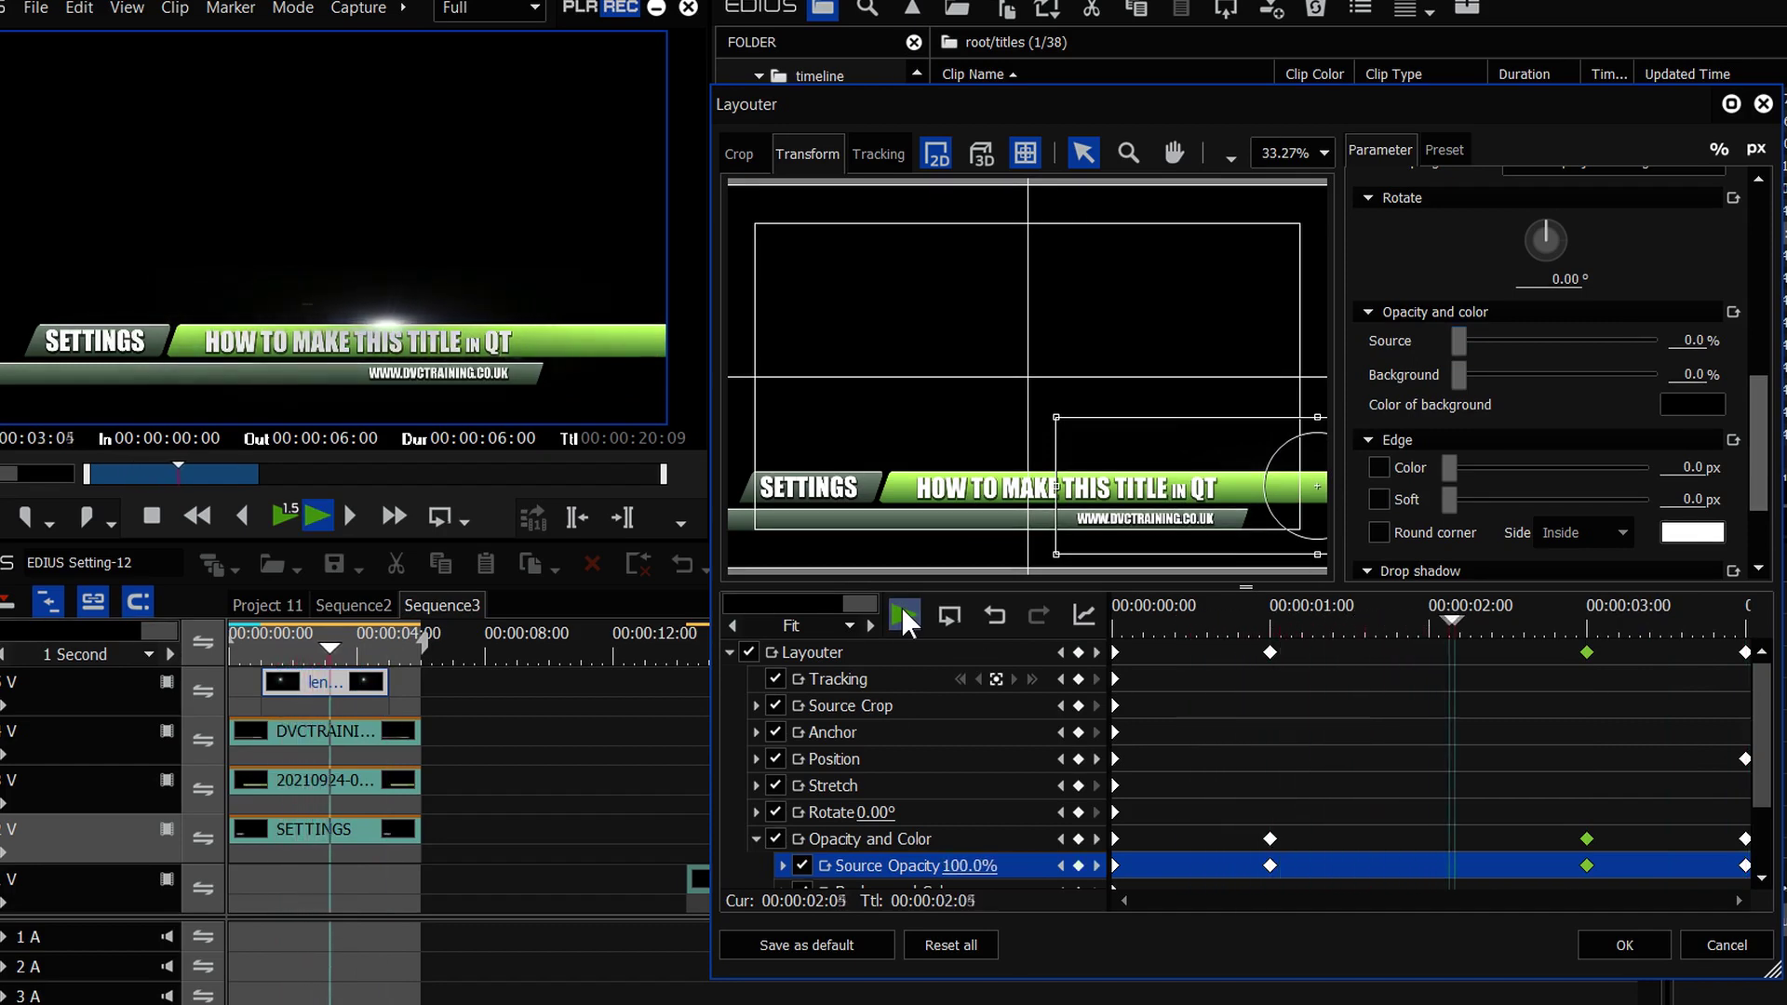
{"action": "left_click_drag", "start_coordinate": [1169, 629], "coordinate": [1025, 621]}
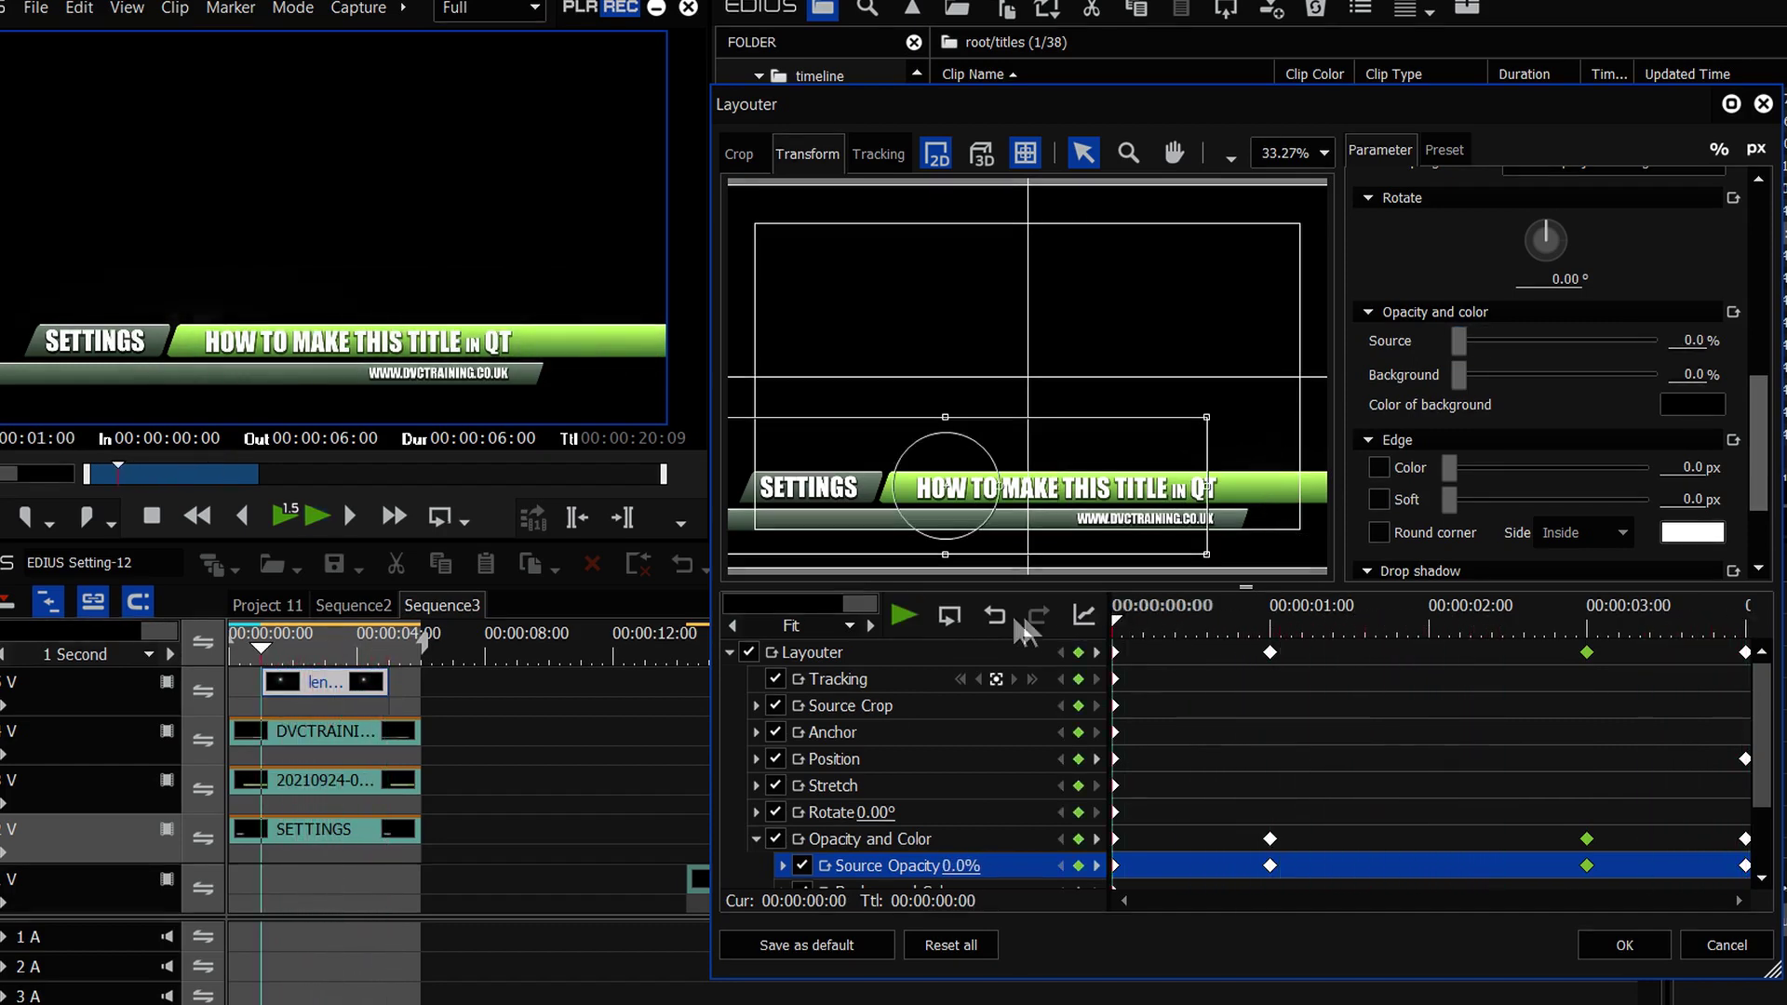
{"action": "left_click", "coordinate": [1621, 944]}
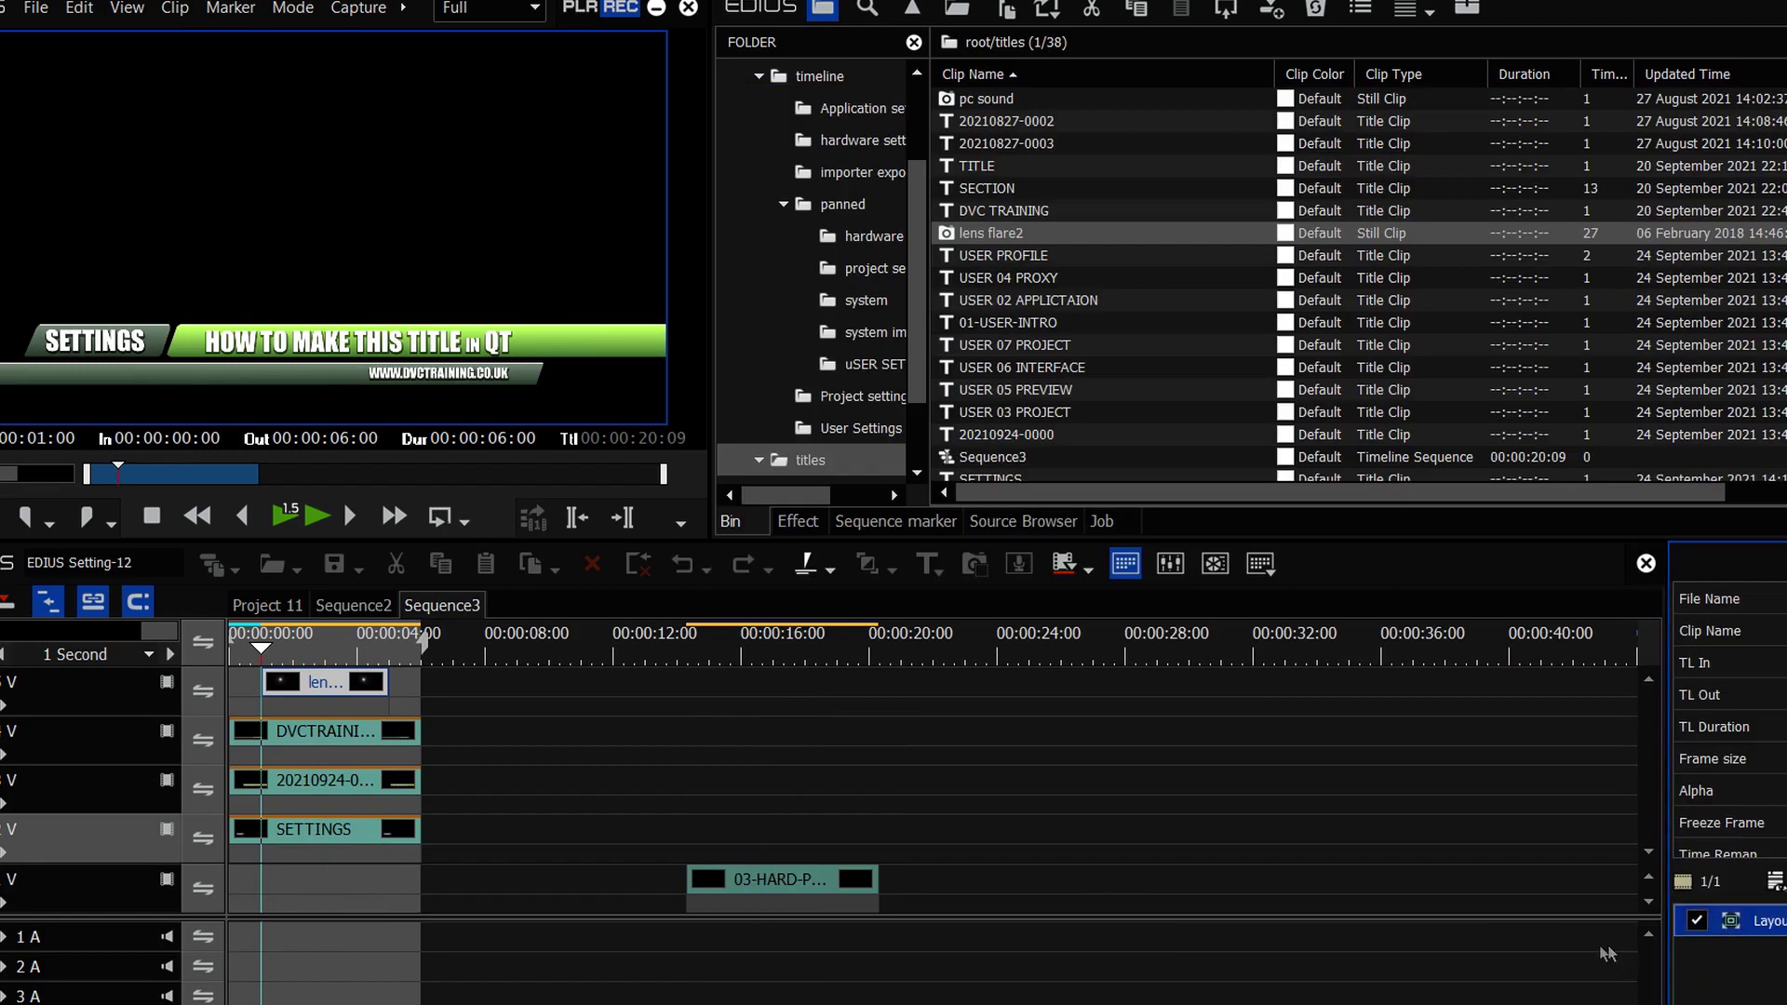
Check the flares in the finished 03-HARD-PREVIEW clip and duplicate the video track holding the lens flare
{"action": "right_click", "coordinate": [72, 678]}
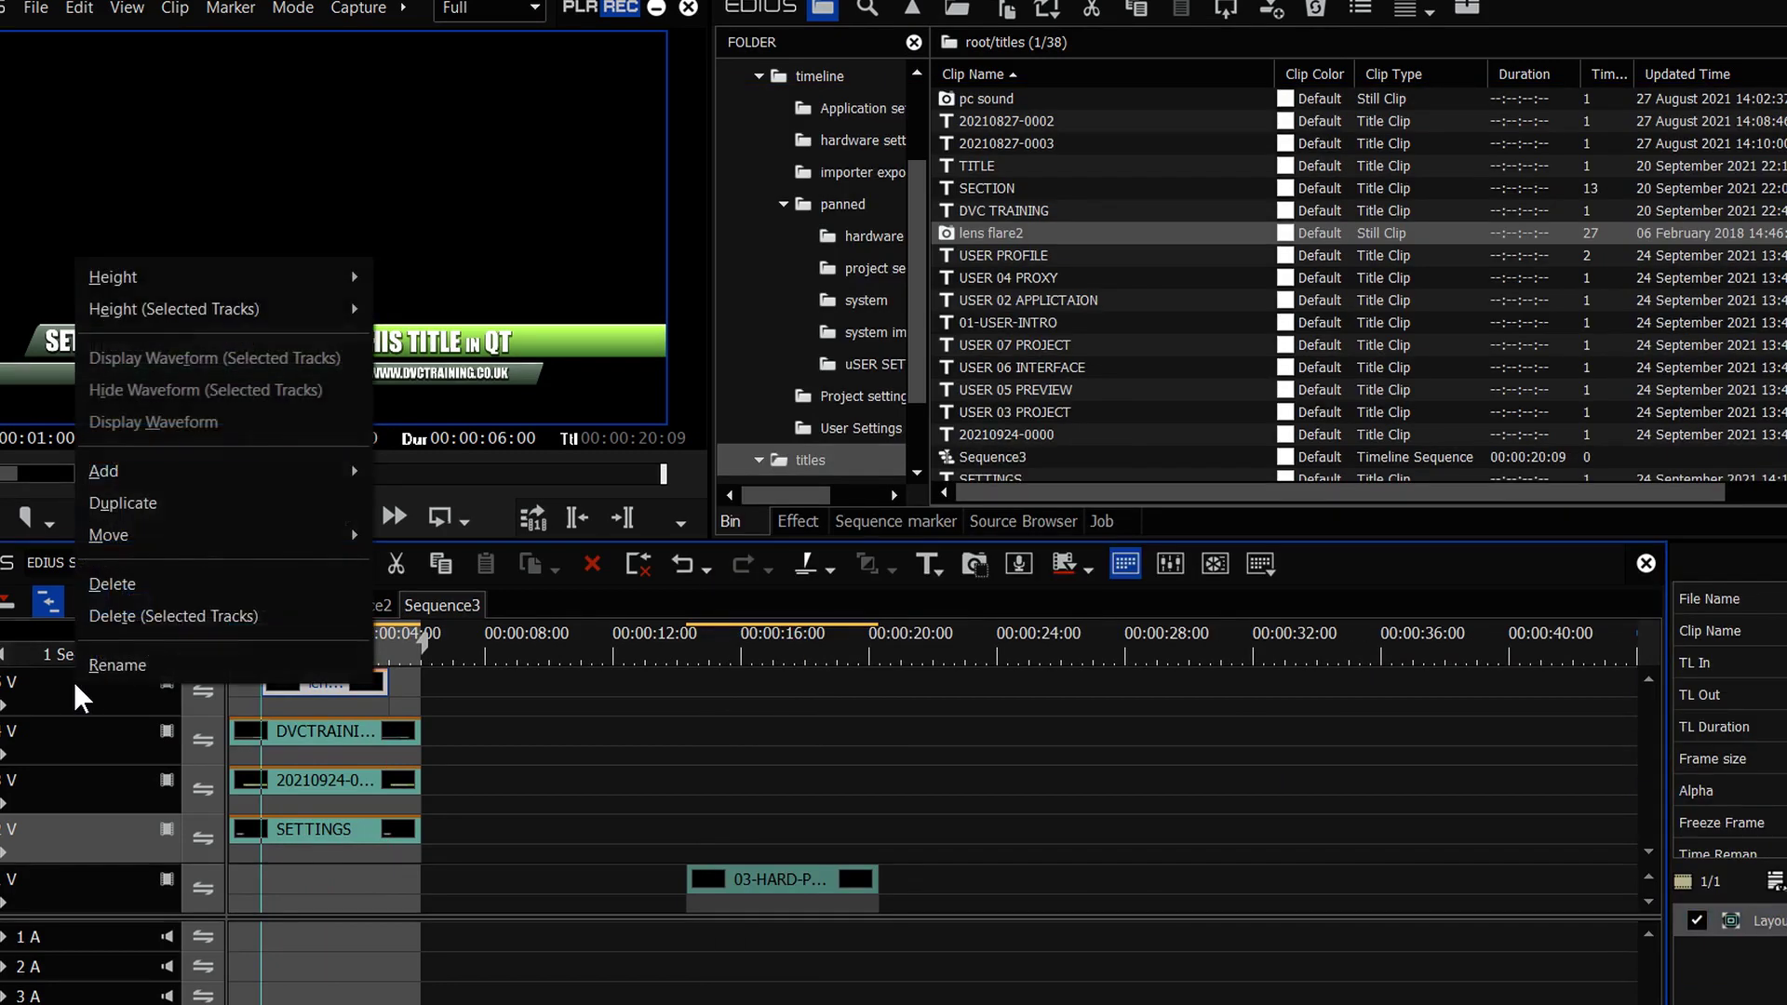
{"action": "left_click", "coordinate": [686, 656]}
{"action": "left_click_drag", "start_coordinate": [275, 654], "coordinate": [322, 635]}
{"action": "left_click_drag", "start_coordinate": [686, 642], "coordinate": [778, 646]}
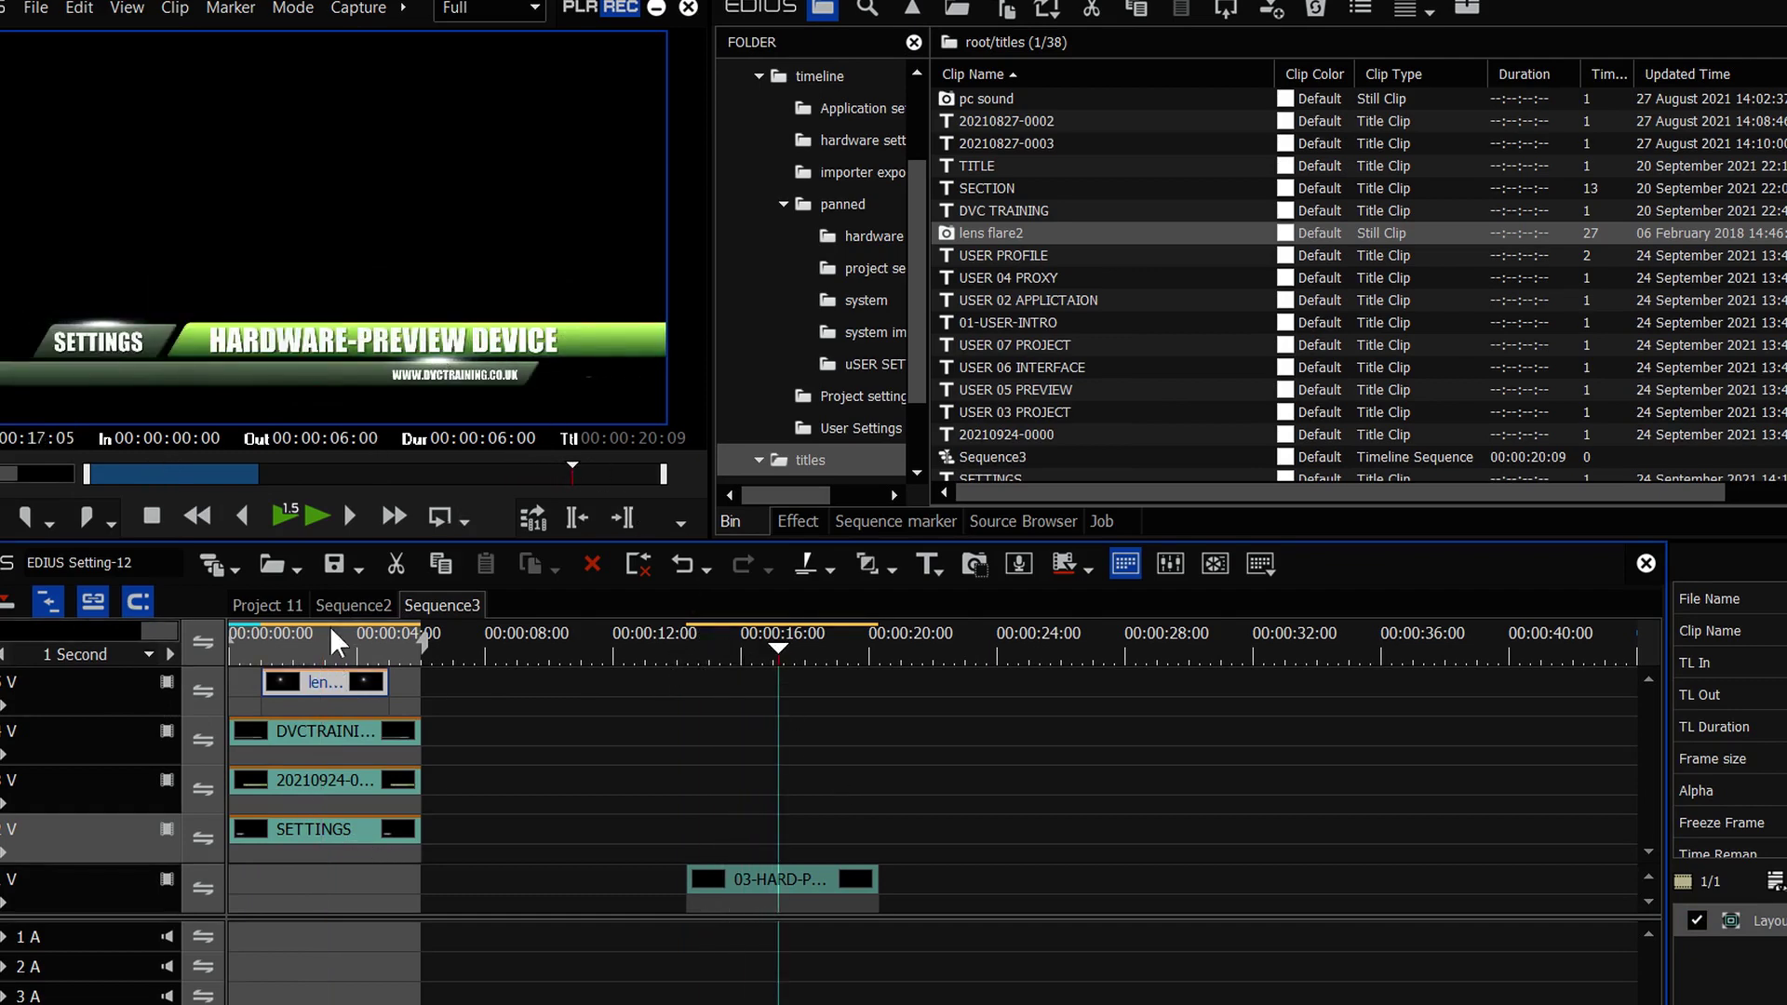
{"action": "left_click", "coordinate": [287, 647]}
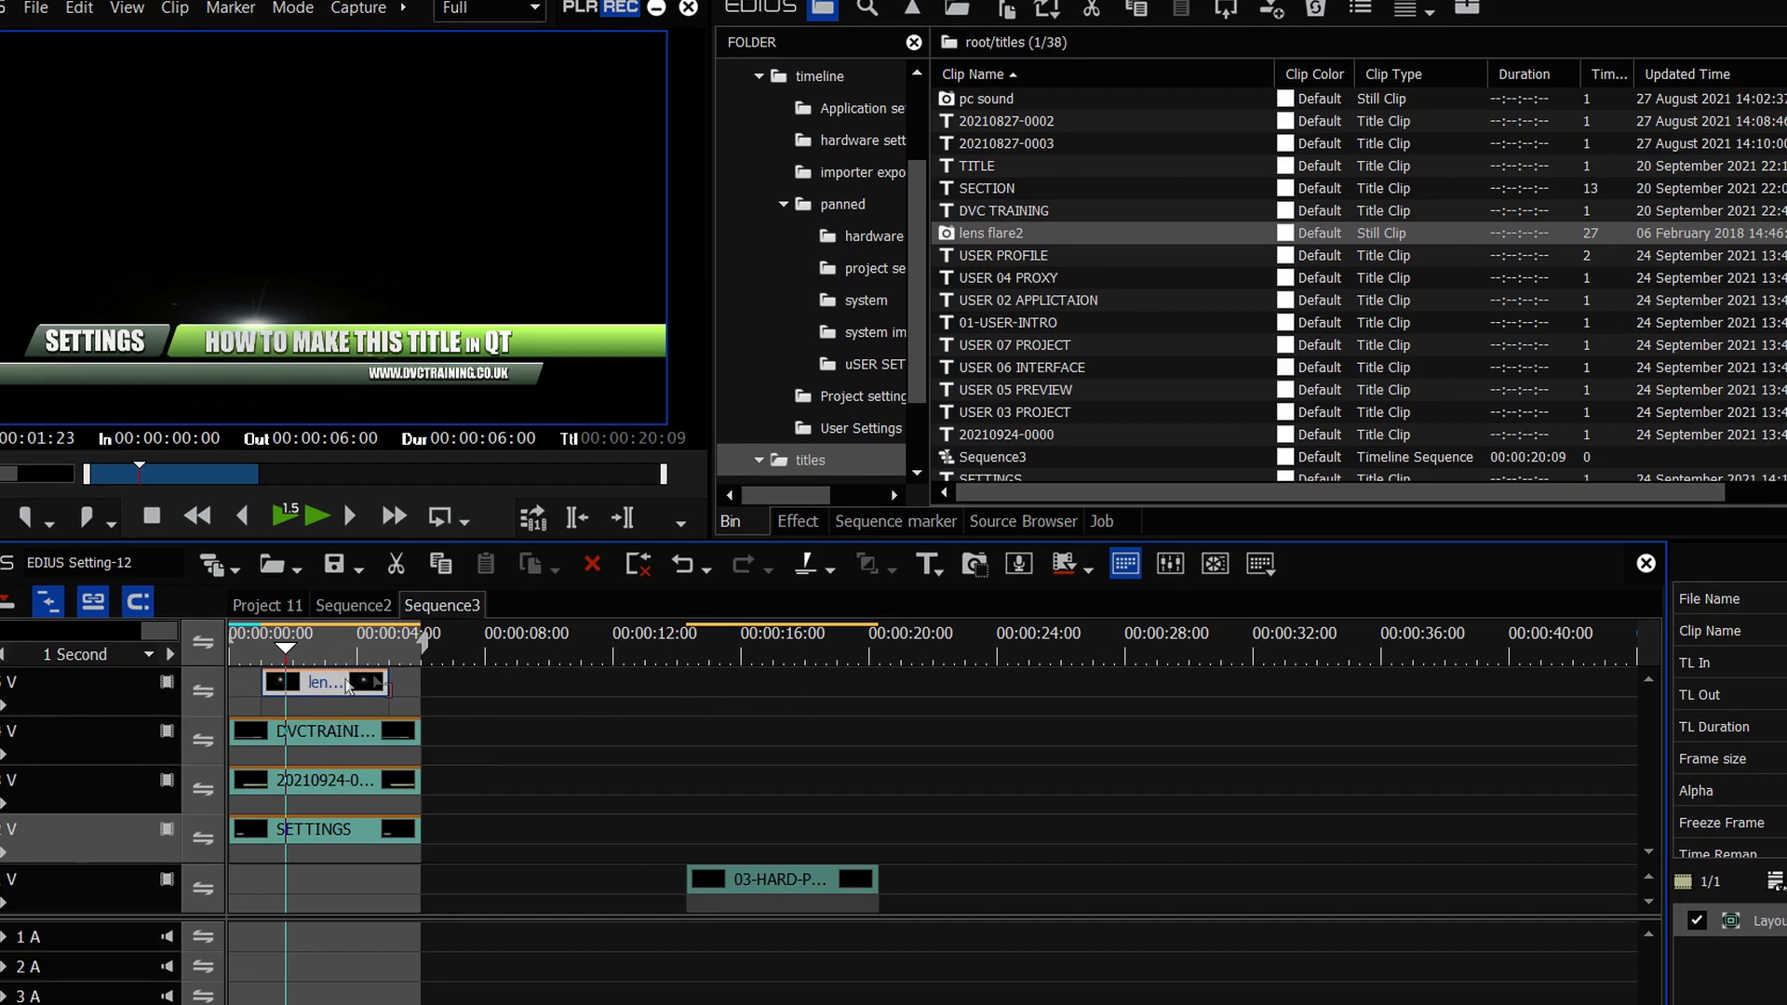
{"action": "right_click", "coordinate": [98, 685]}
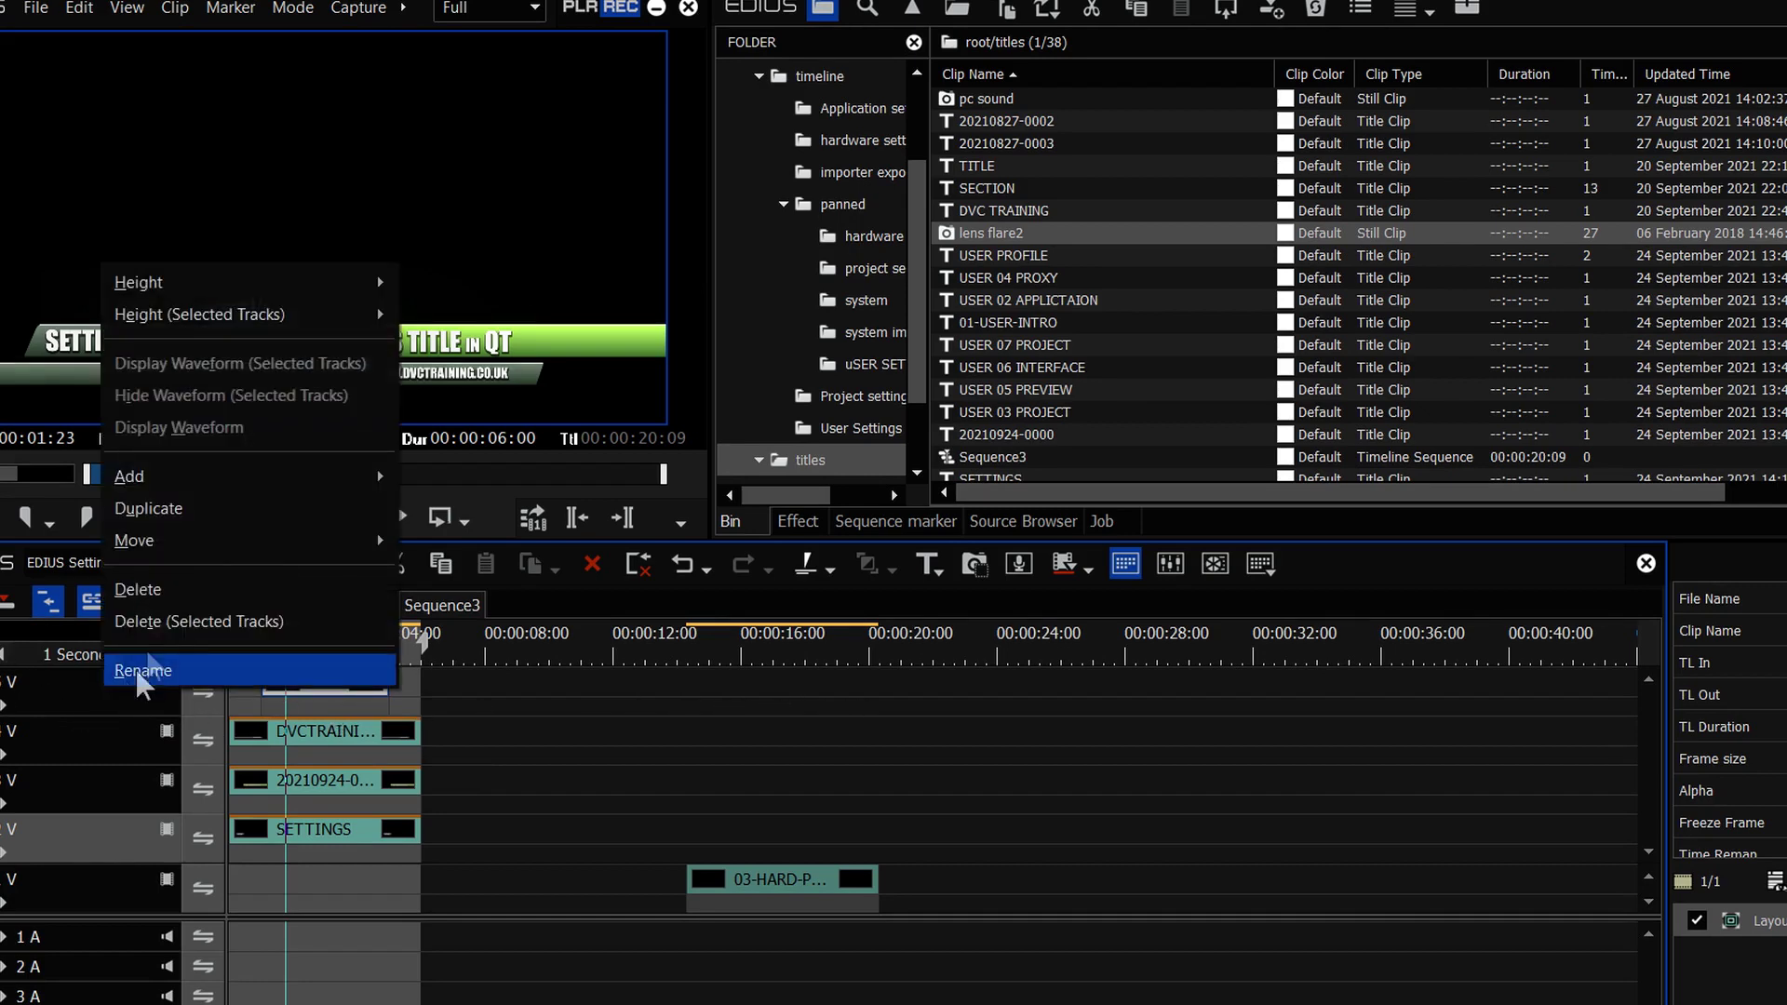
{"action": "left_click", "coordinate": [149, 508]}
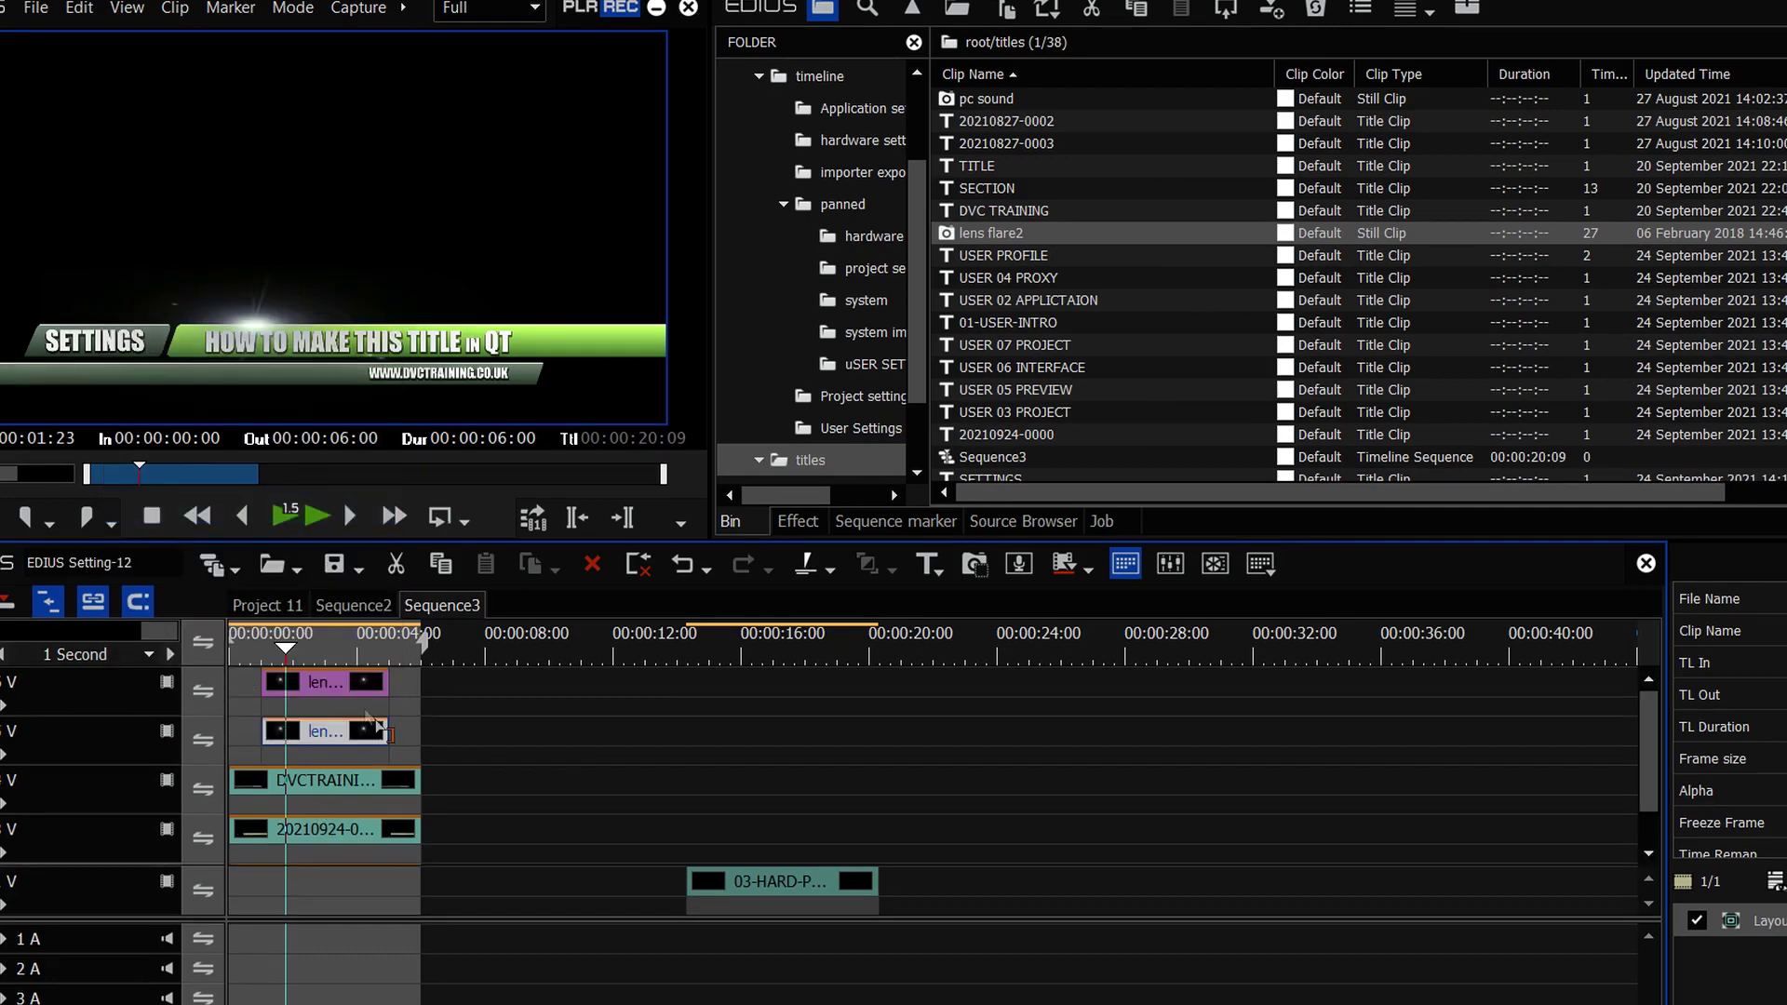
In the upper lens flare copy's Layouter, disable Position Y keyframing and set Position Y to 37.39%, onto the grey bar
{"action": "left_click", "coordinate": [344, 681]}
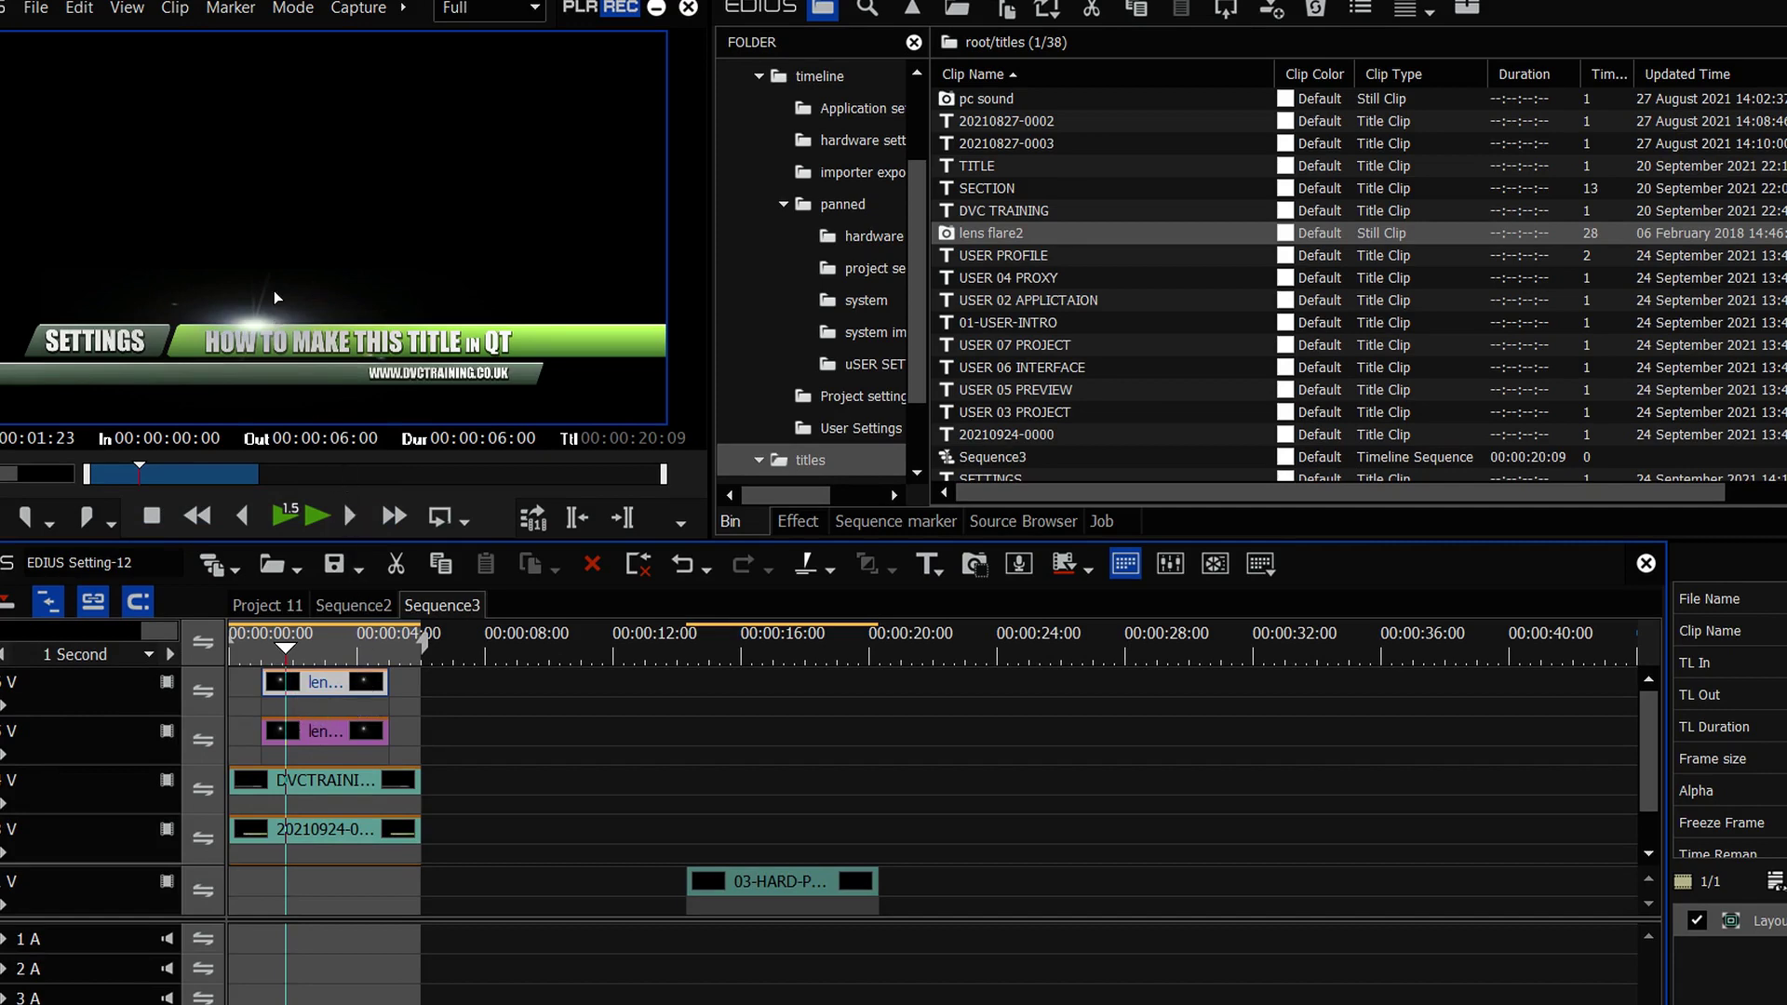
{"action": "left_click", "coordinate": [1755, 921]}
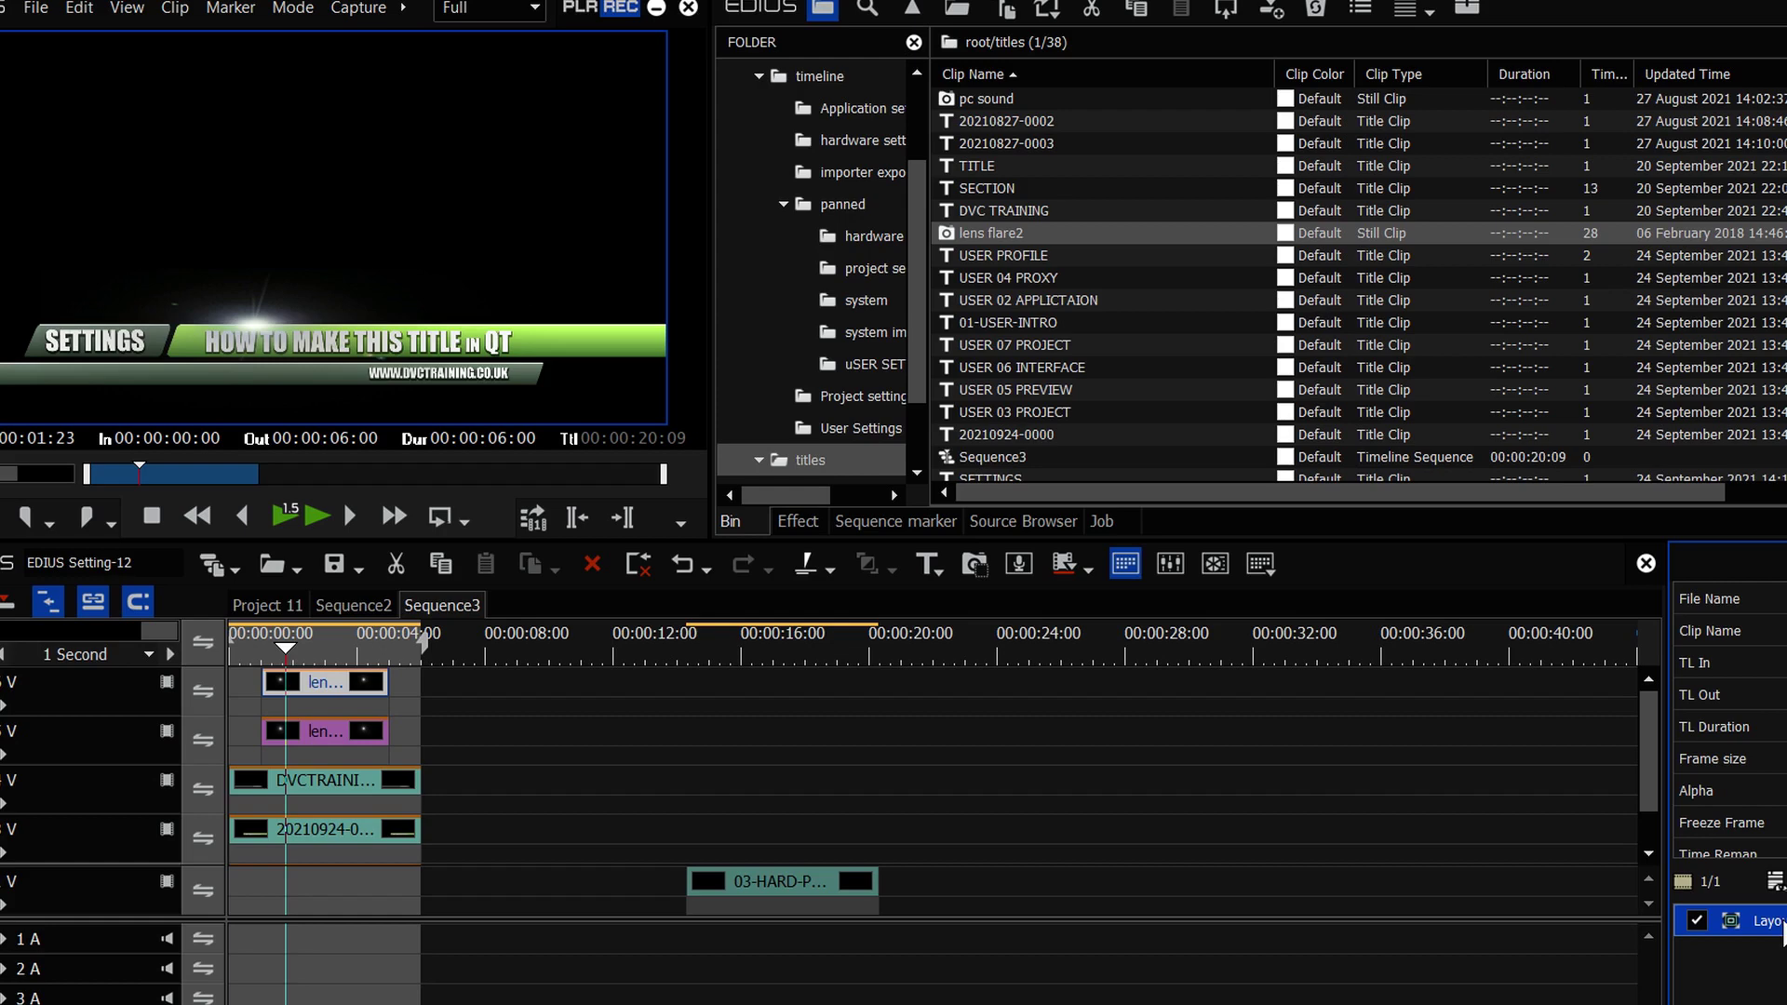
{"action": "left_click", "coordinate": [337, 691]}
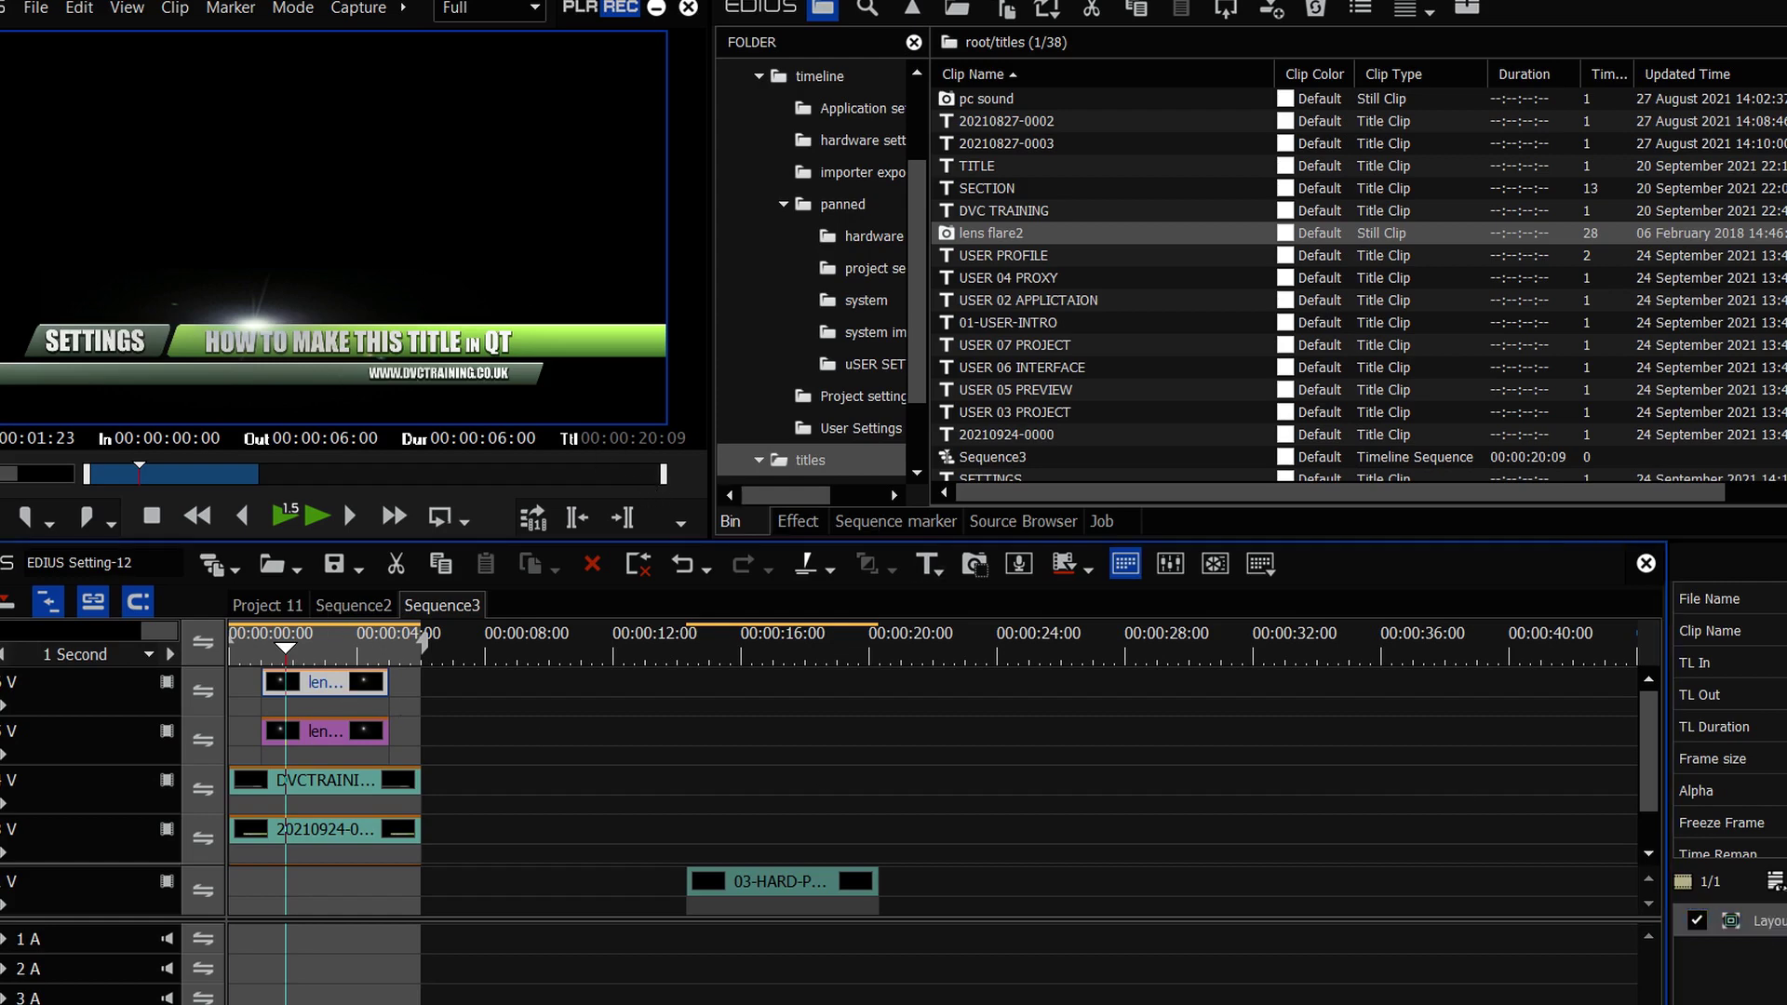
{"action": "key", "text": "F7"}
{"action": "left_click_drag", "start_coordinate": [1233, 633], "coordinate": [1149, 632]}
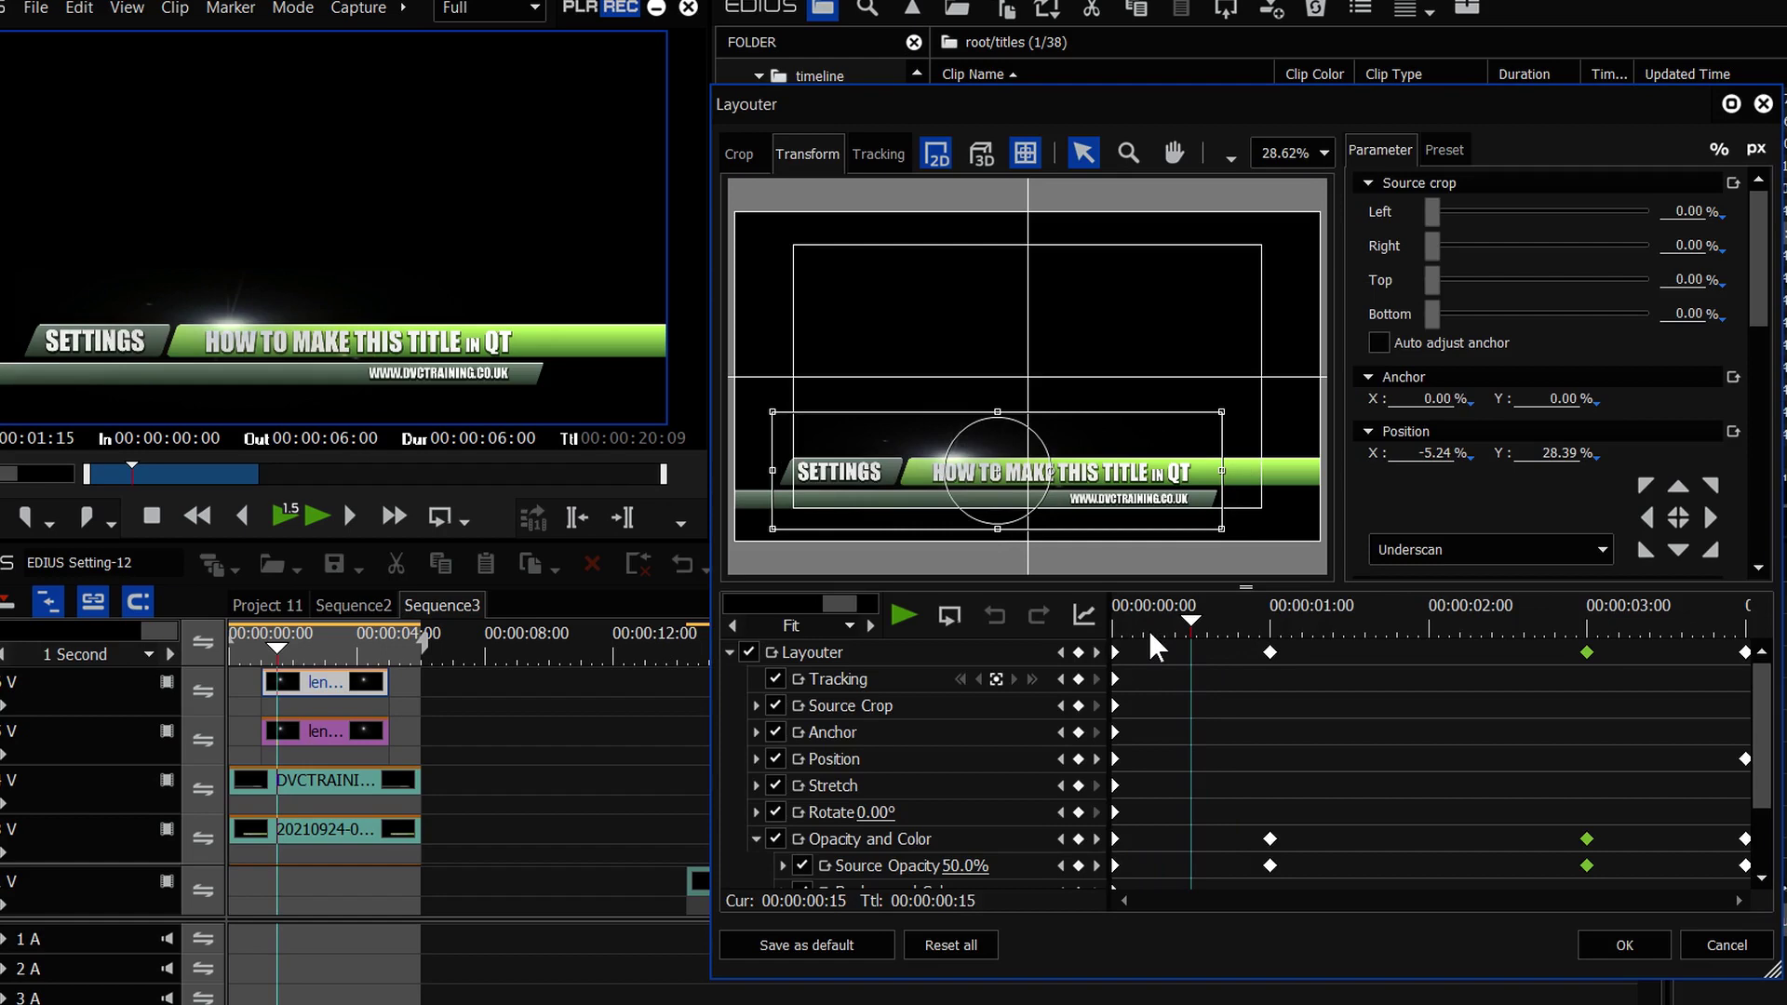
{"action": "left_click_drag", "start_coordinate": [1185, 626], "coordinate": [1069, 640]}
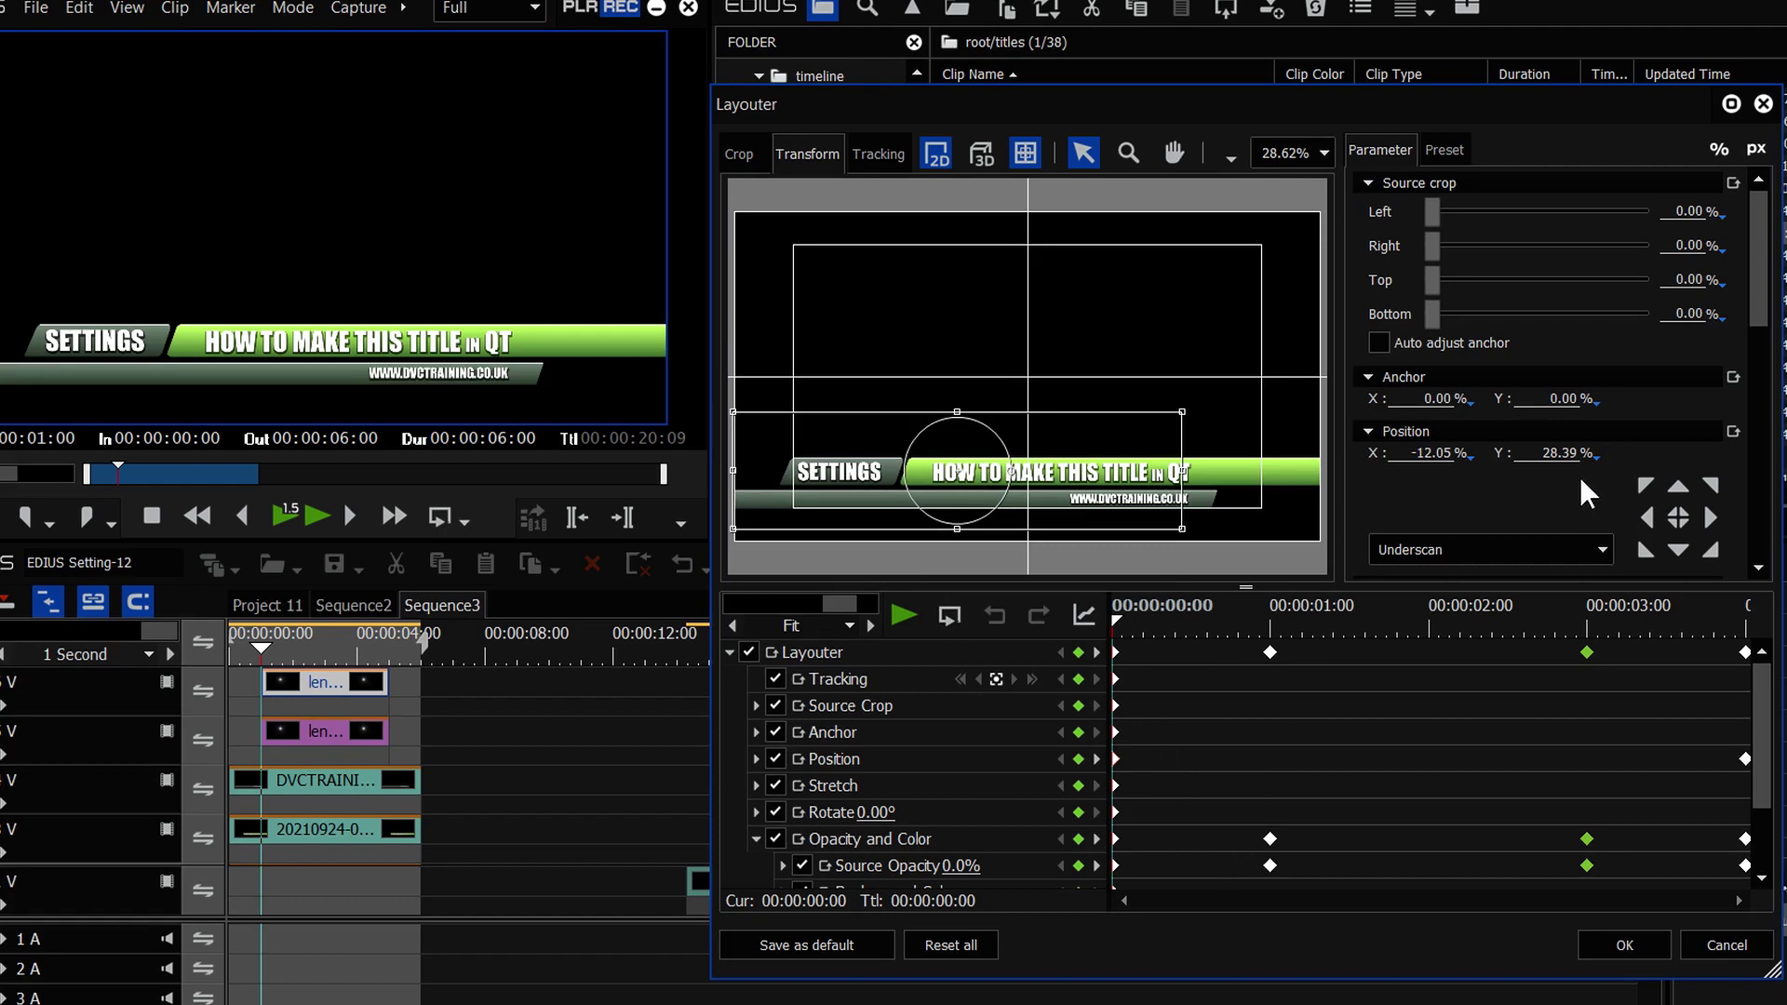
{"action": "left_click", "coordinate": [755, 758]}
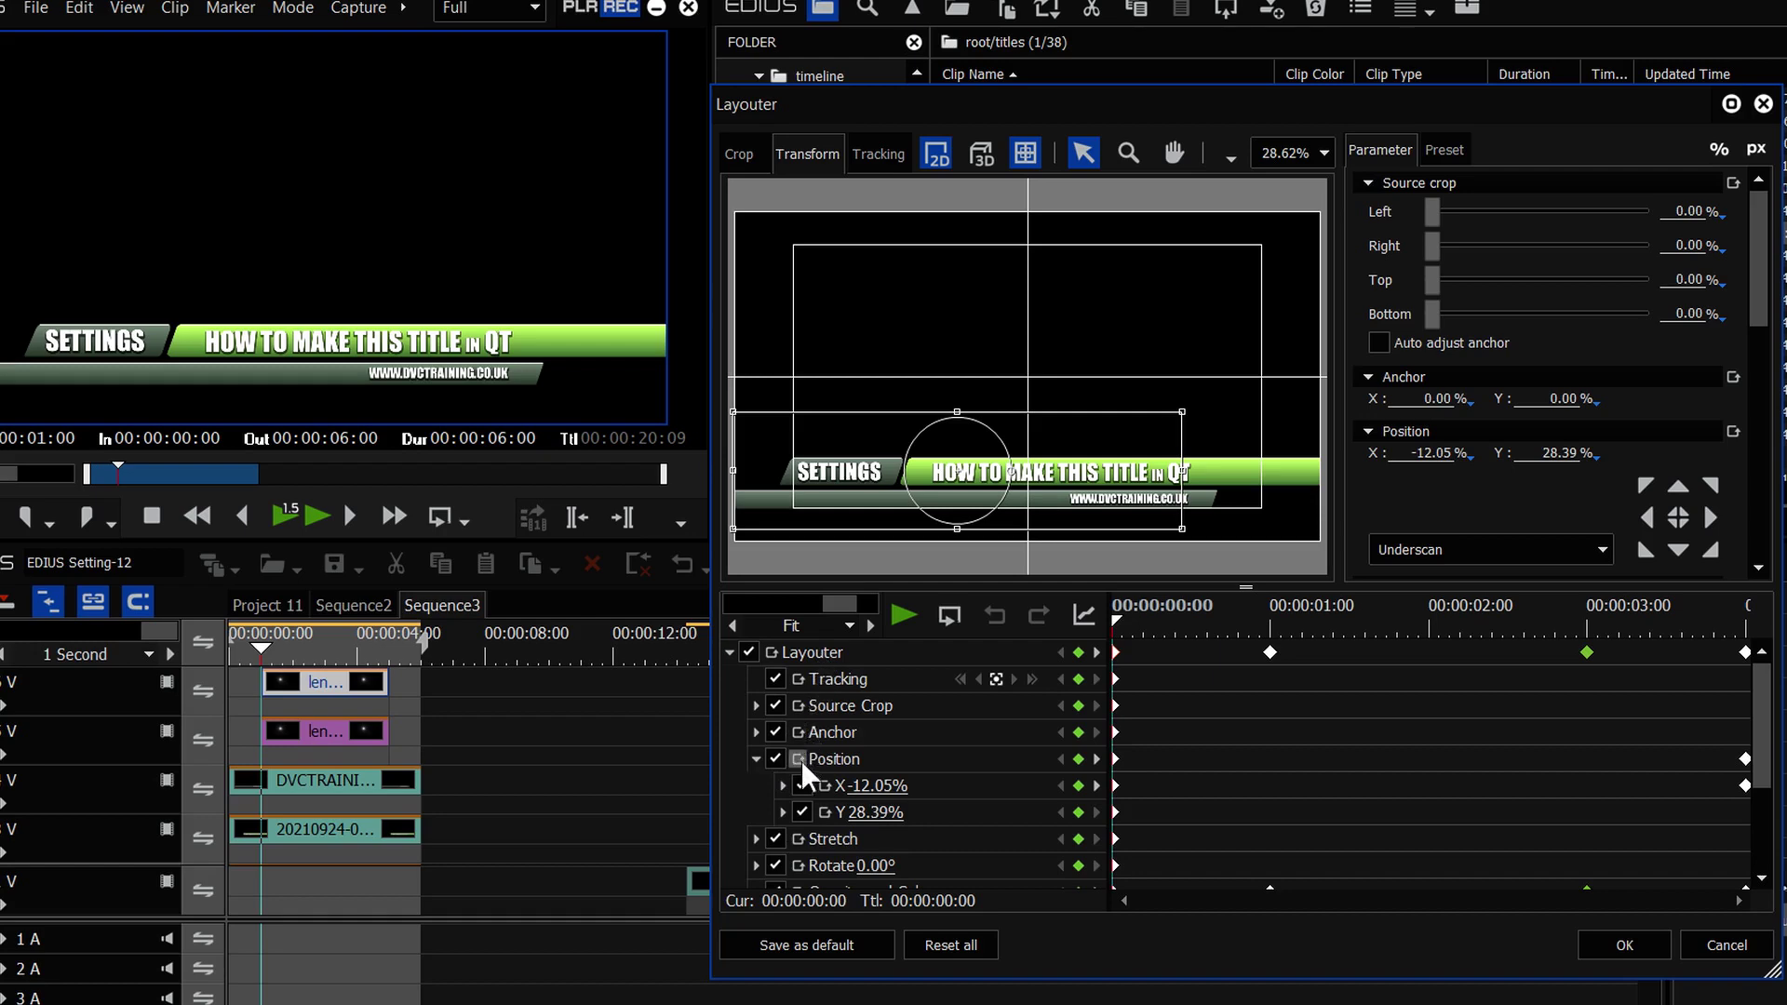
{"action": "left_click", "coordinate": [800, 811]}
{"action": "left_click_drag", "start_coordinate": [1117, 618], "coordinate": [1423, 616]}
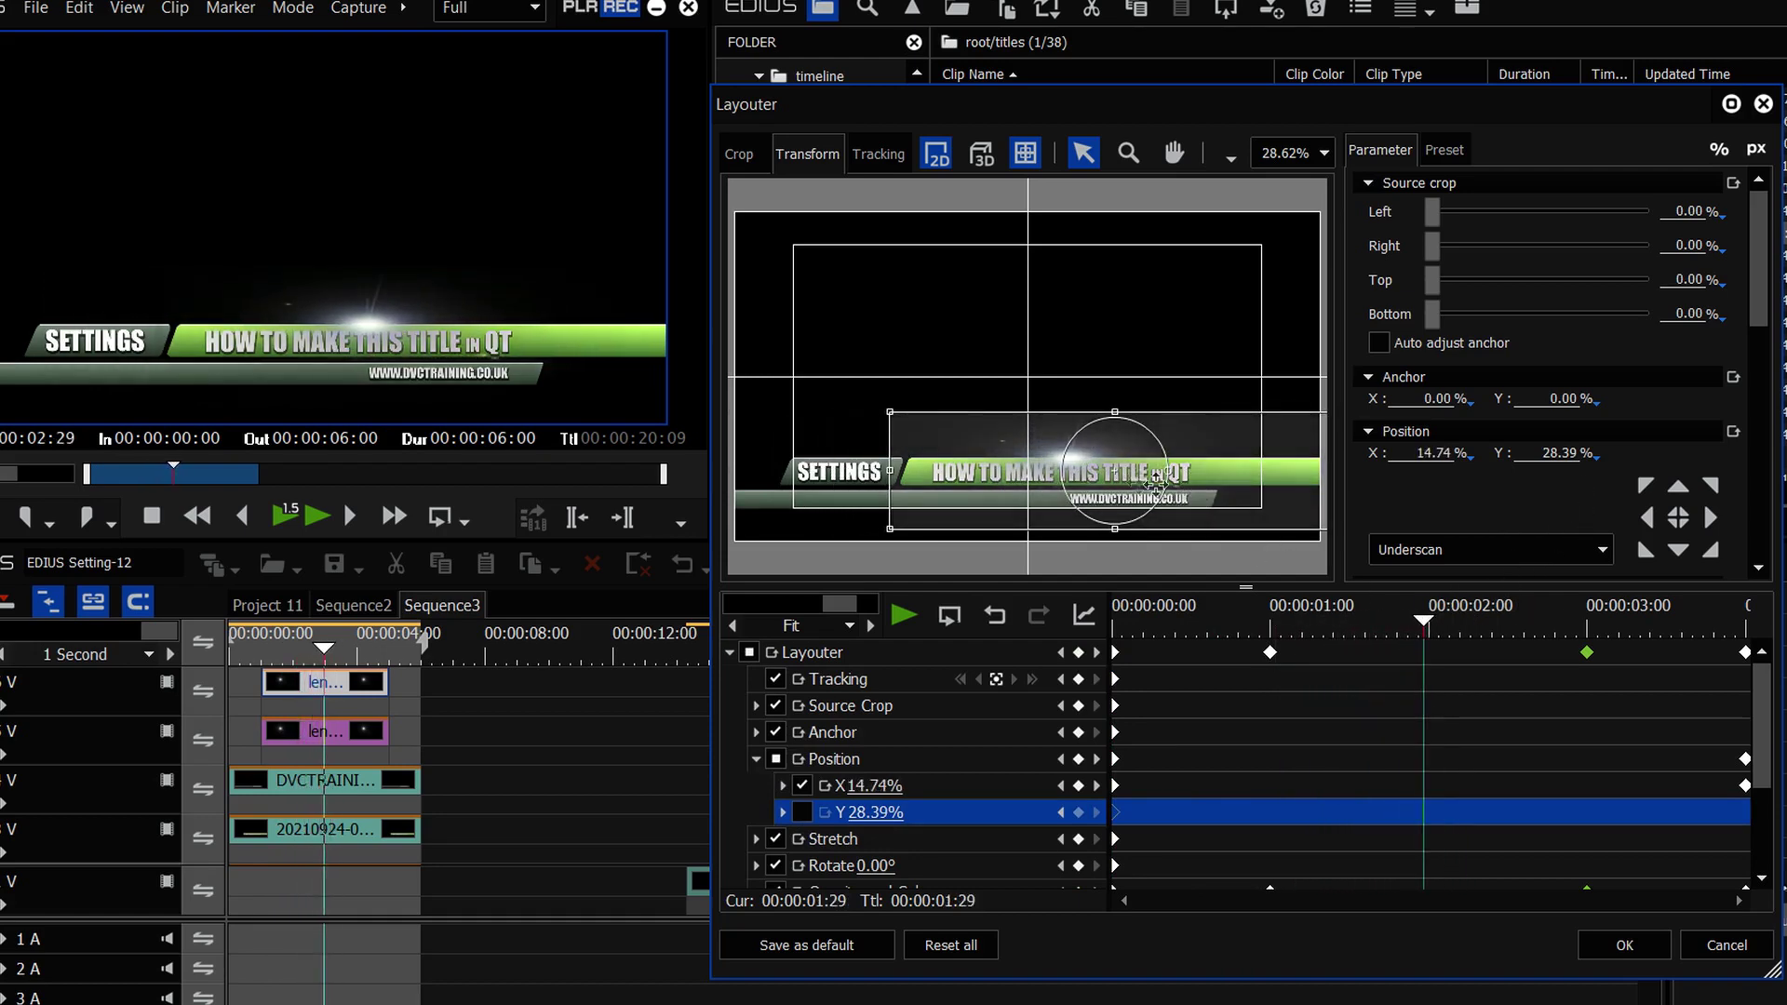
{"action": "left_click_drag", "start_coordinate": [1559, 458], "coordinate": [1568, 343]}
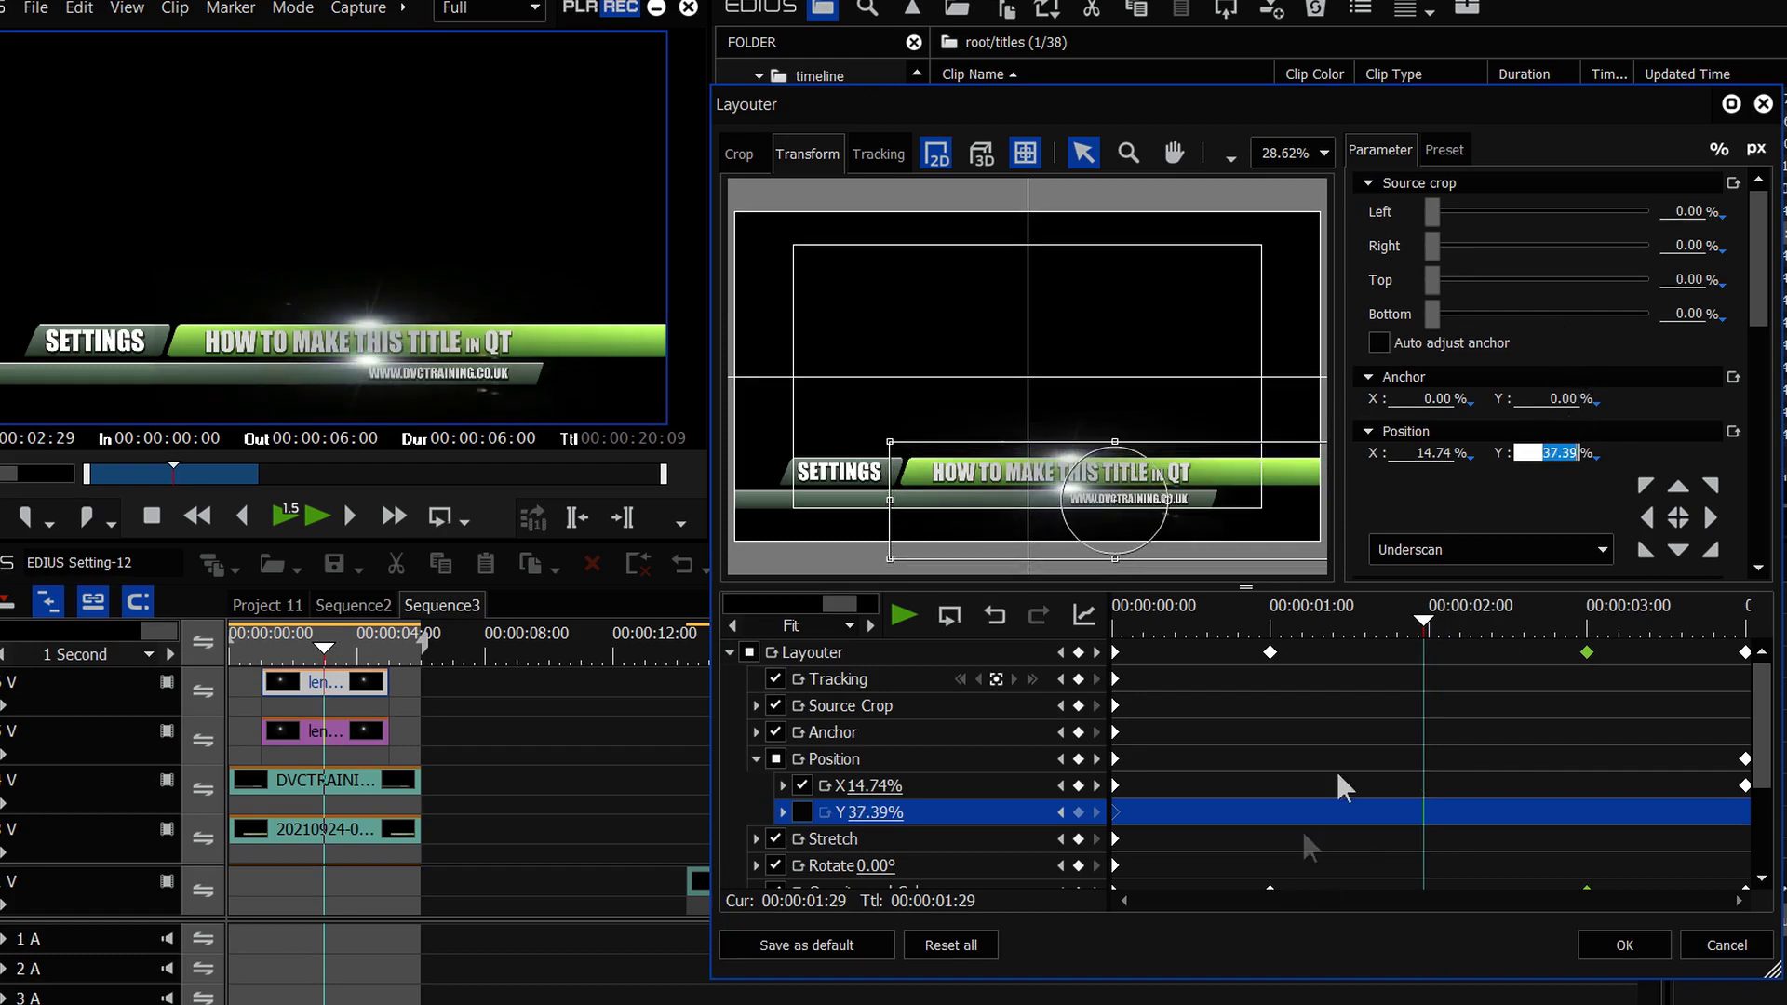
Preview the second flare's movement along the grey bar, apply its Layouter settings and compare the result with the 03-HARD-PREVIEW clip
{"action": "left_click_drag", "start_coordinate": [1407, 613], "coordinate": [1087, 640]}
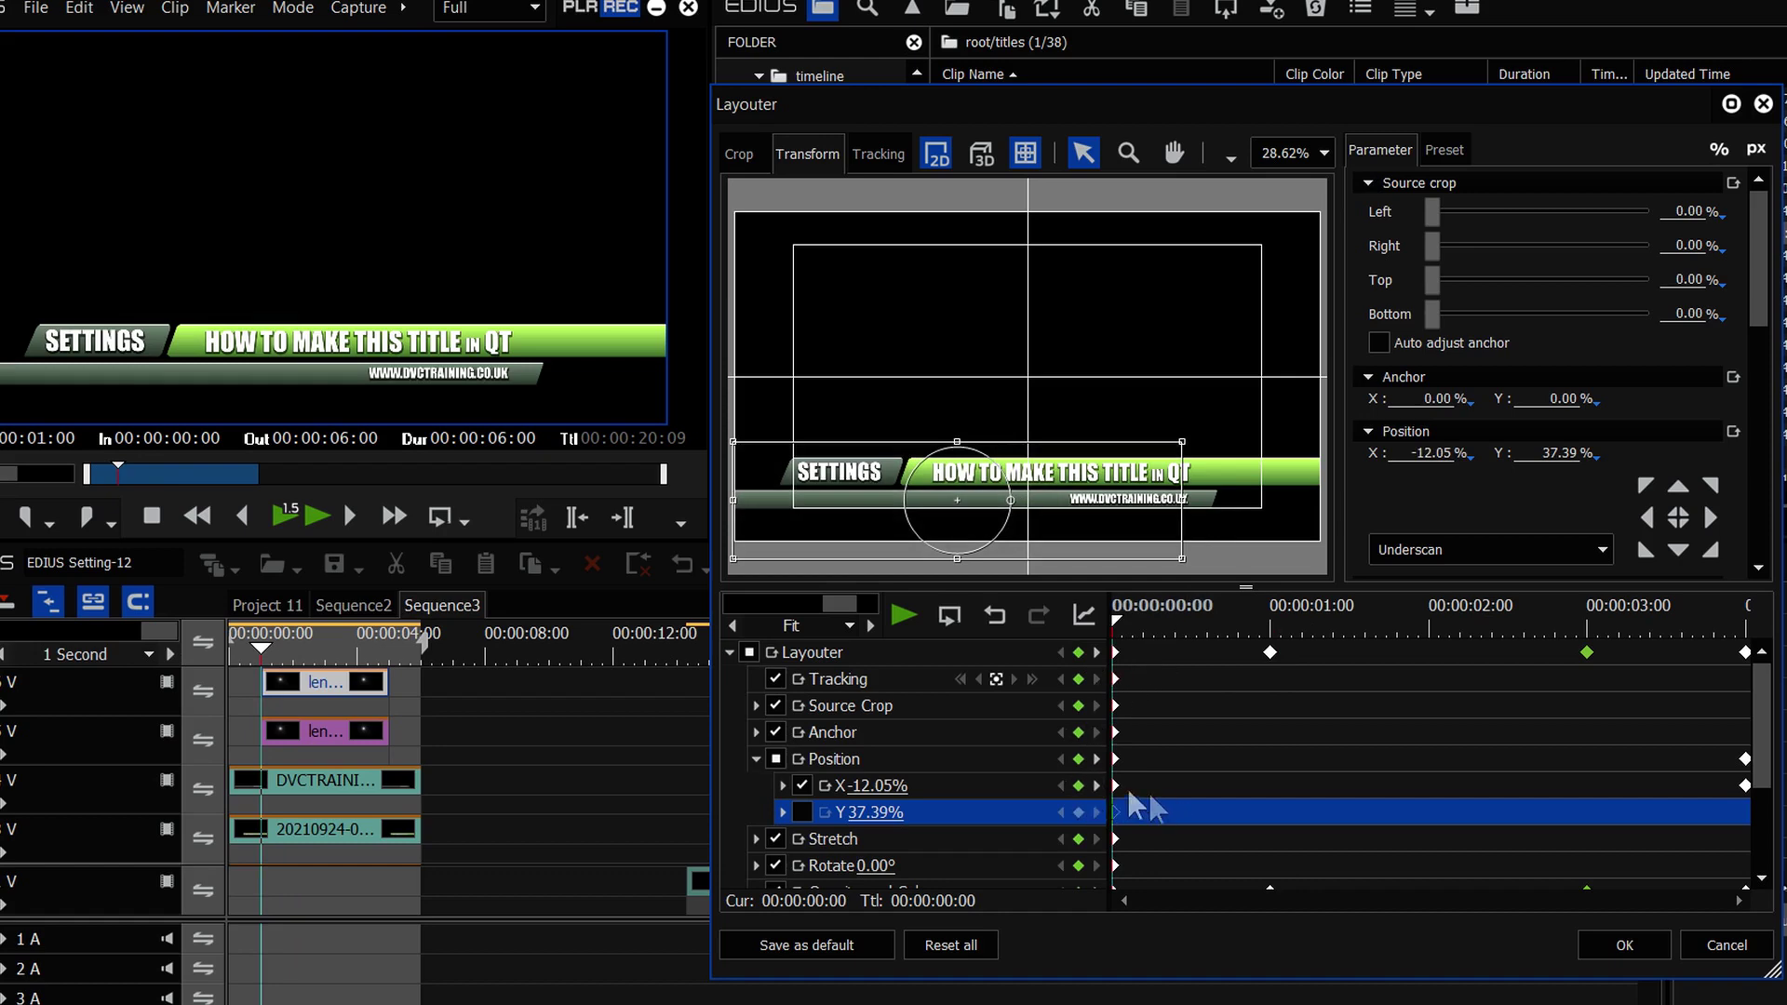
{"action": "left_click_drag", "start_coordinate": [1116, 785], "coordinate": [1442, 768]}
{"action": "mouse_move", "coordinate": [1739, 780]}
{"action": "left_mouse_down"}
{"action": "mouse_move", "coordinate": [1449, 784]}
{"action": "mouse_move", "coordinate": [1745, 786]}
{"action": "left_mouse_up"}
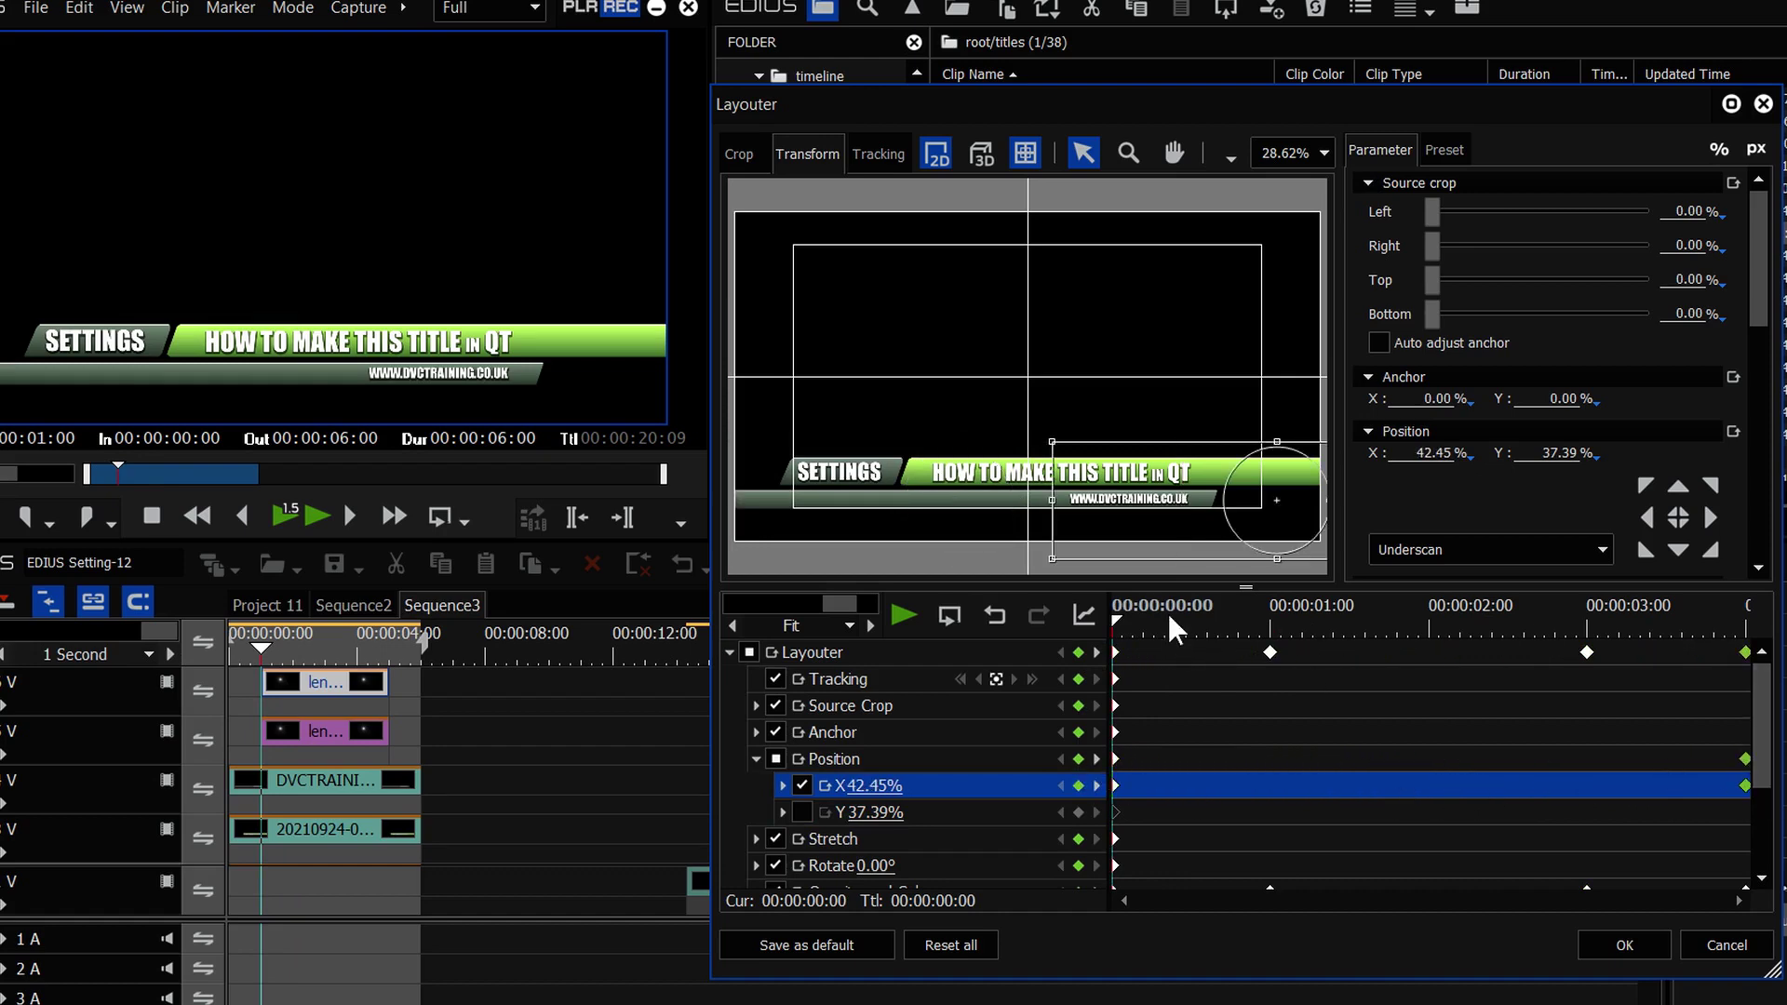
{"action": "left_click", "coordinate": [901, 608]}
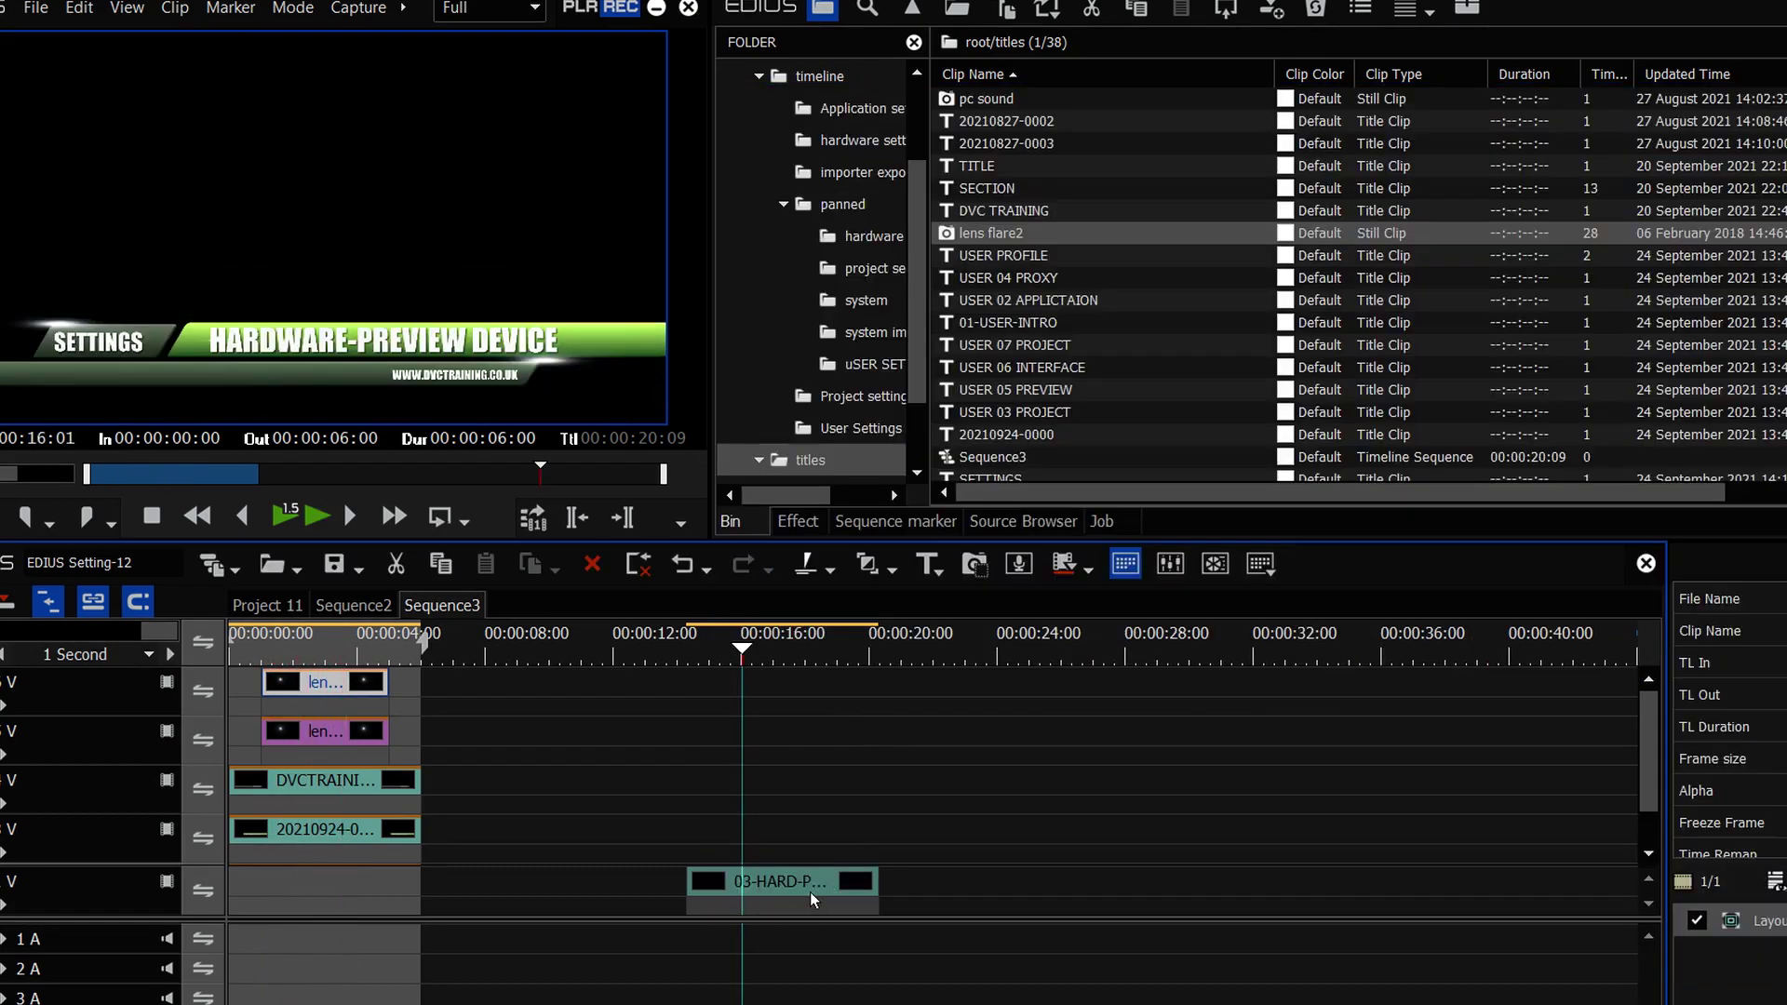
{"action": "mouse_move", "coordinate": [747, 650]}
{"action": "left_mouse_down"}
{"action": "mouse_move", "coordinate": [728, 653]}
{"action": "mouse_move", "coordinate": [748, 654]}
{"action": "left_mouse_up"}
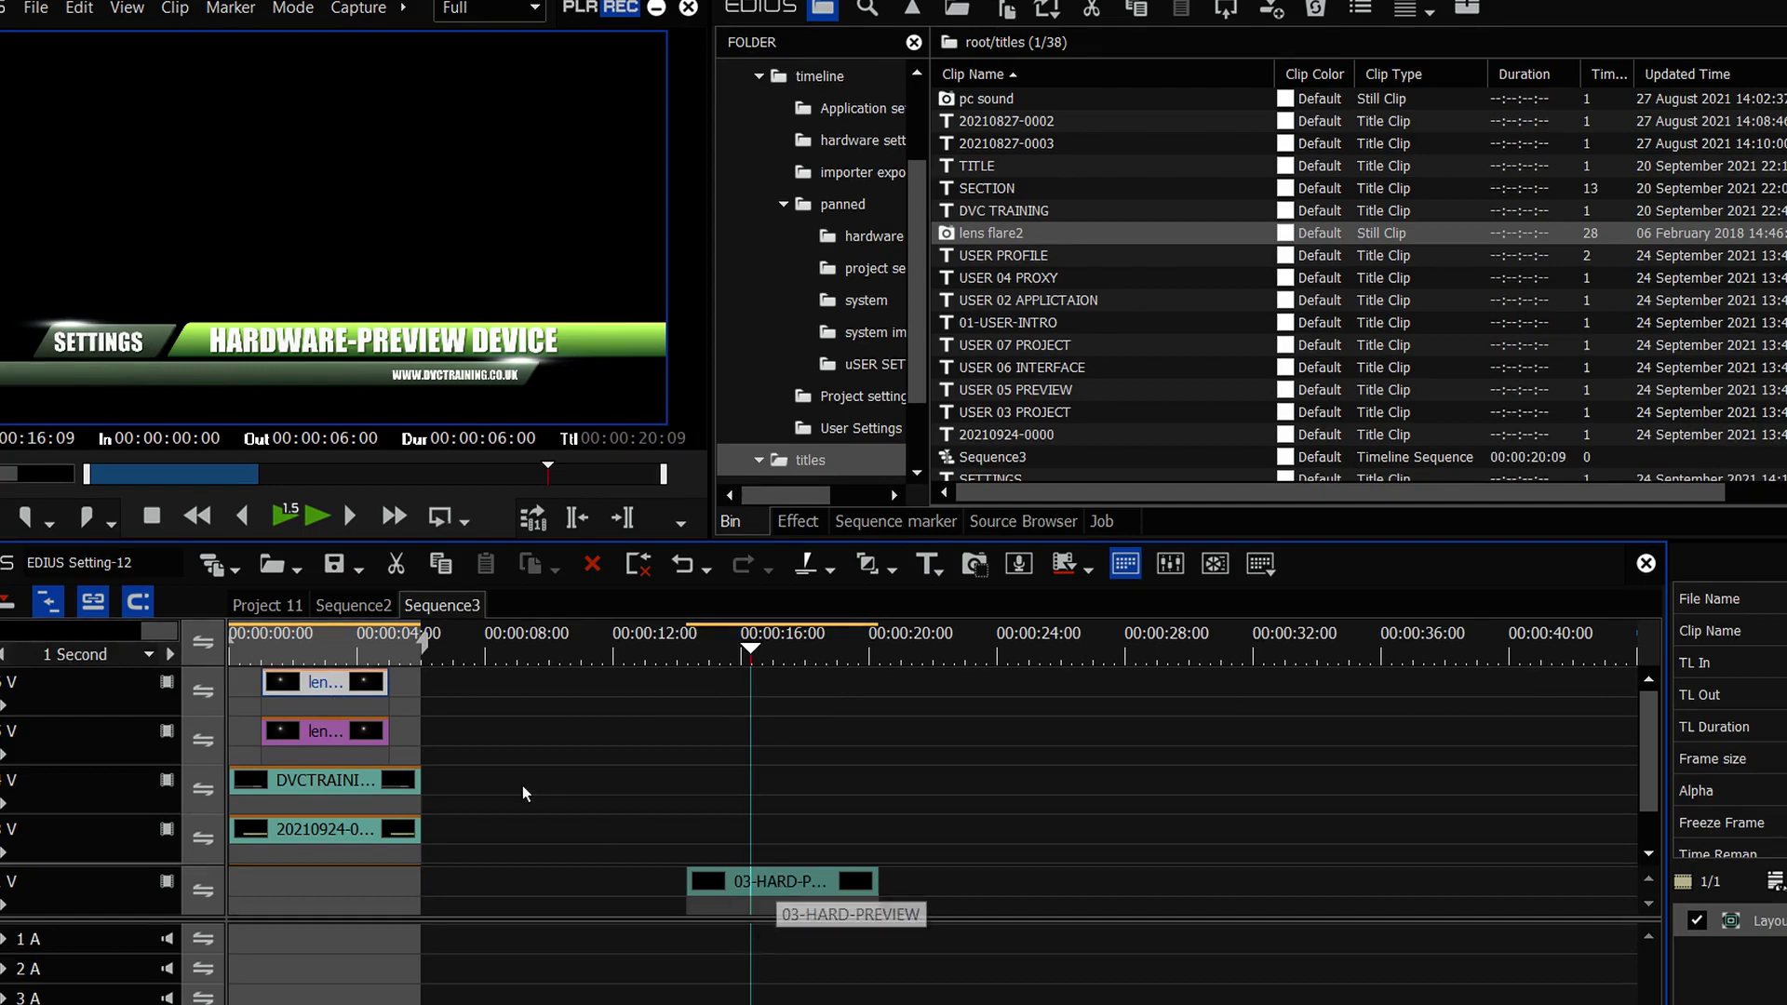
{"action": "left_click", "coordinate": [311, 642]}
{"action": "left_click_drag", "start_coordinate": [728, 652], "coordinate": [314, 651]}
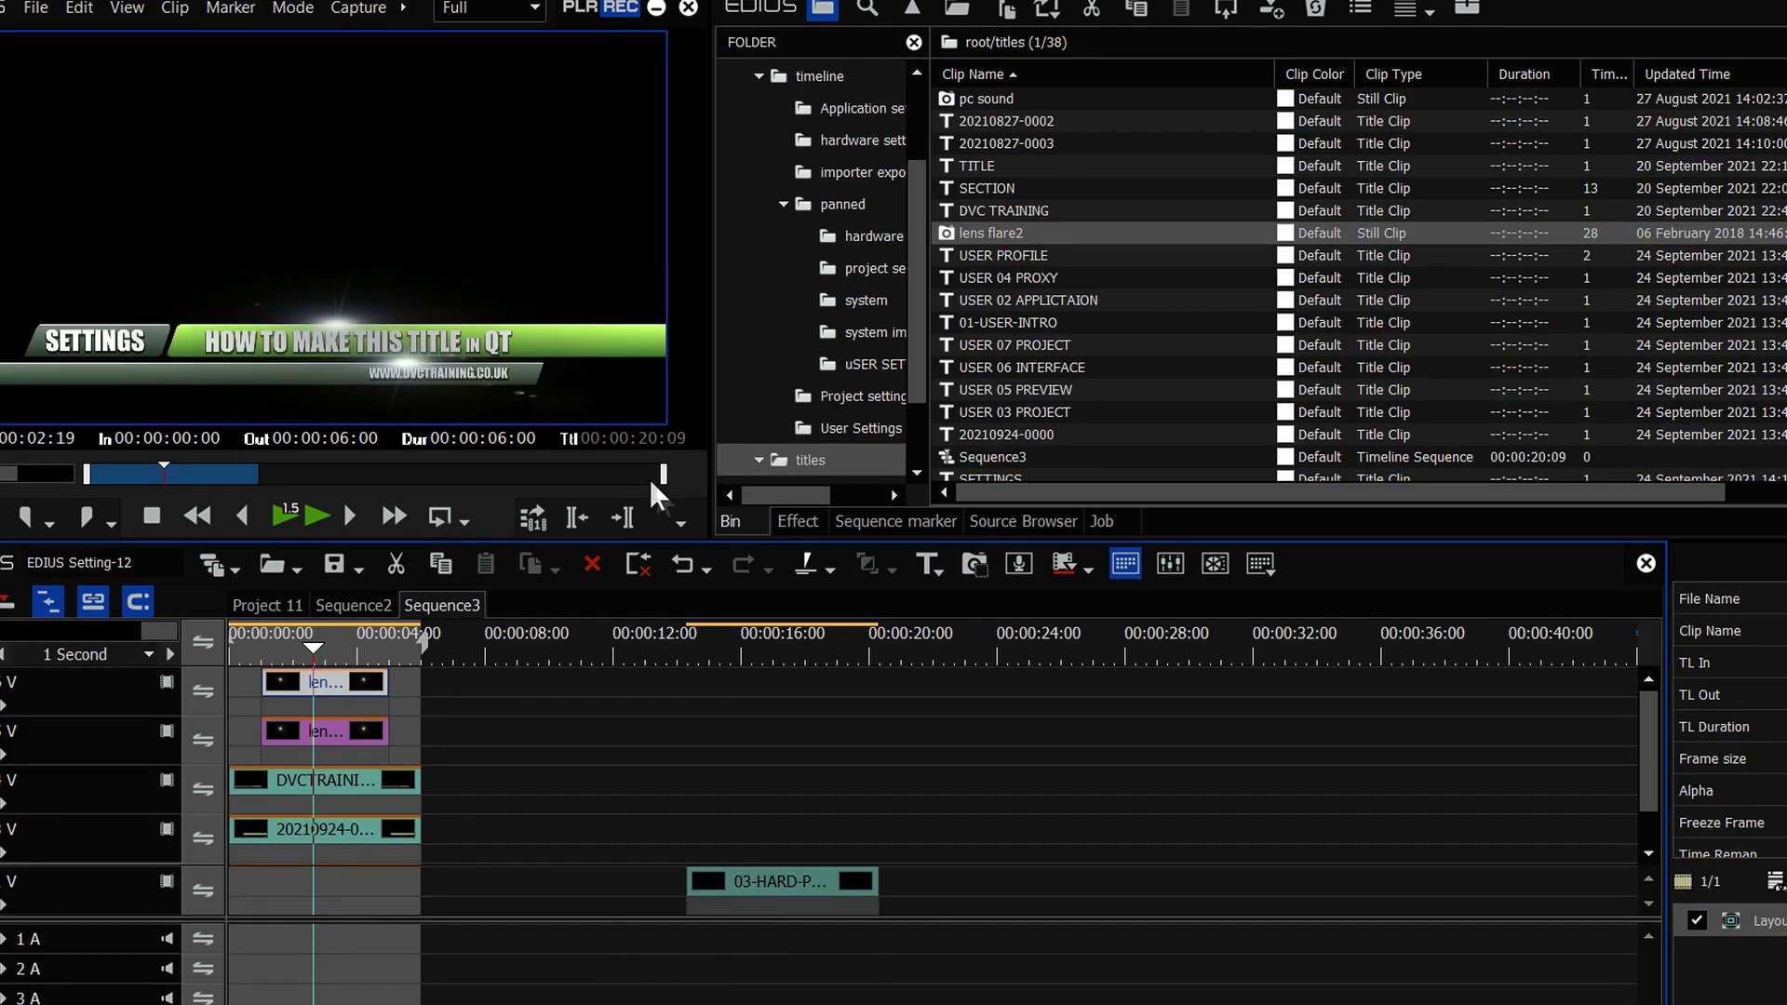
Apply the Color Wheel filter to the upper lens flare with hue about +9.08 degrees and saturation +9
{"action": "left_click", "coordinate": [801, 515]}
{"action": "left_click", "coordinate": [803, 142]}
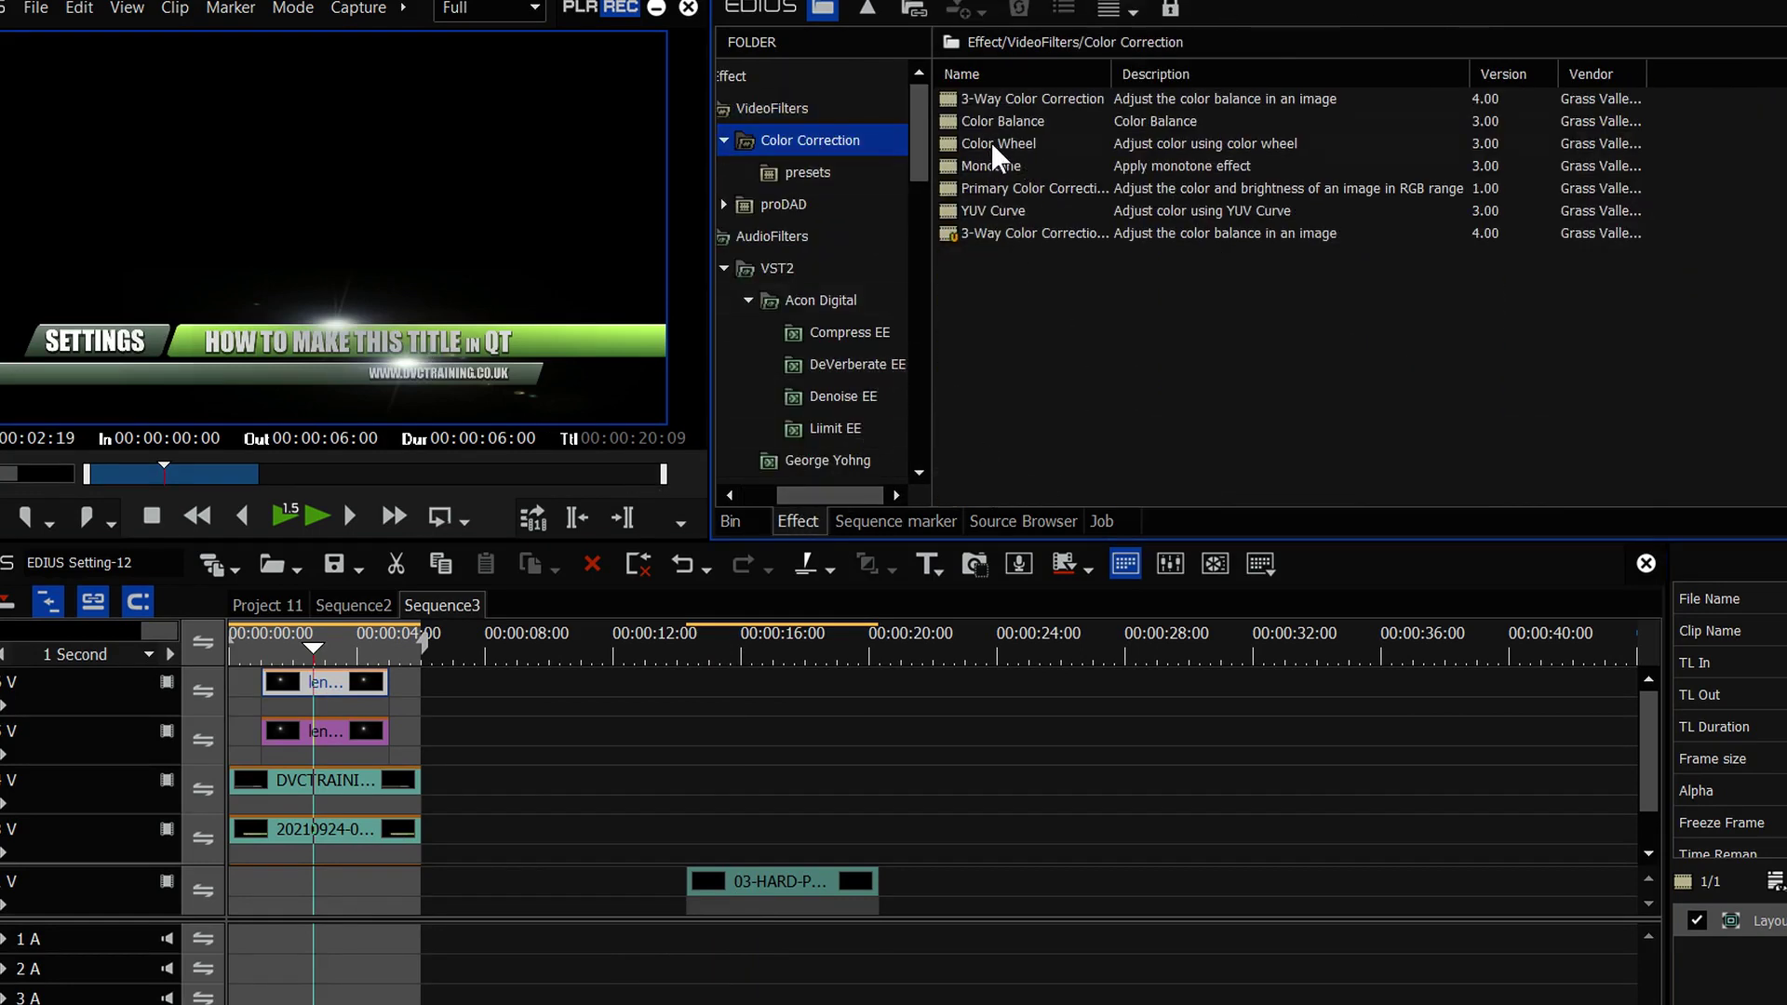
{"action": "left_click_drag", "start_coordinate": [990, 142], "coordinate": [376, 691]}
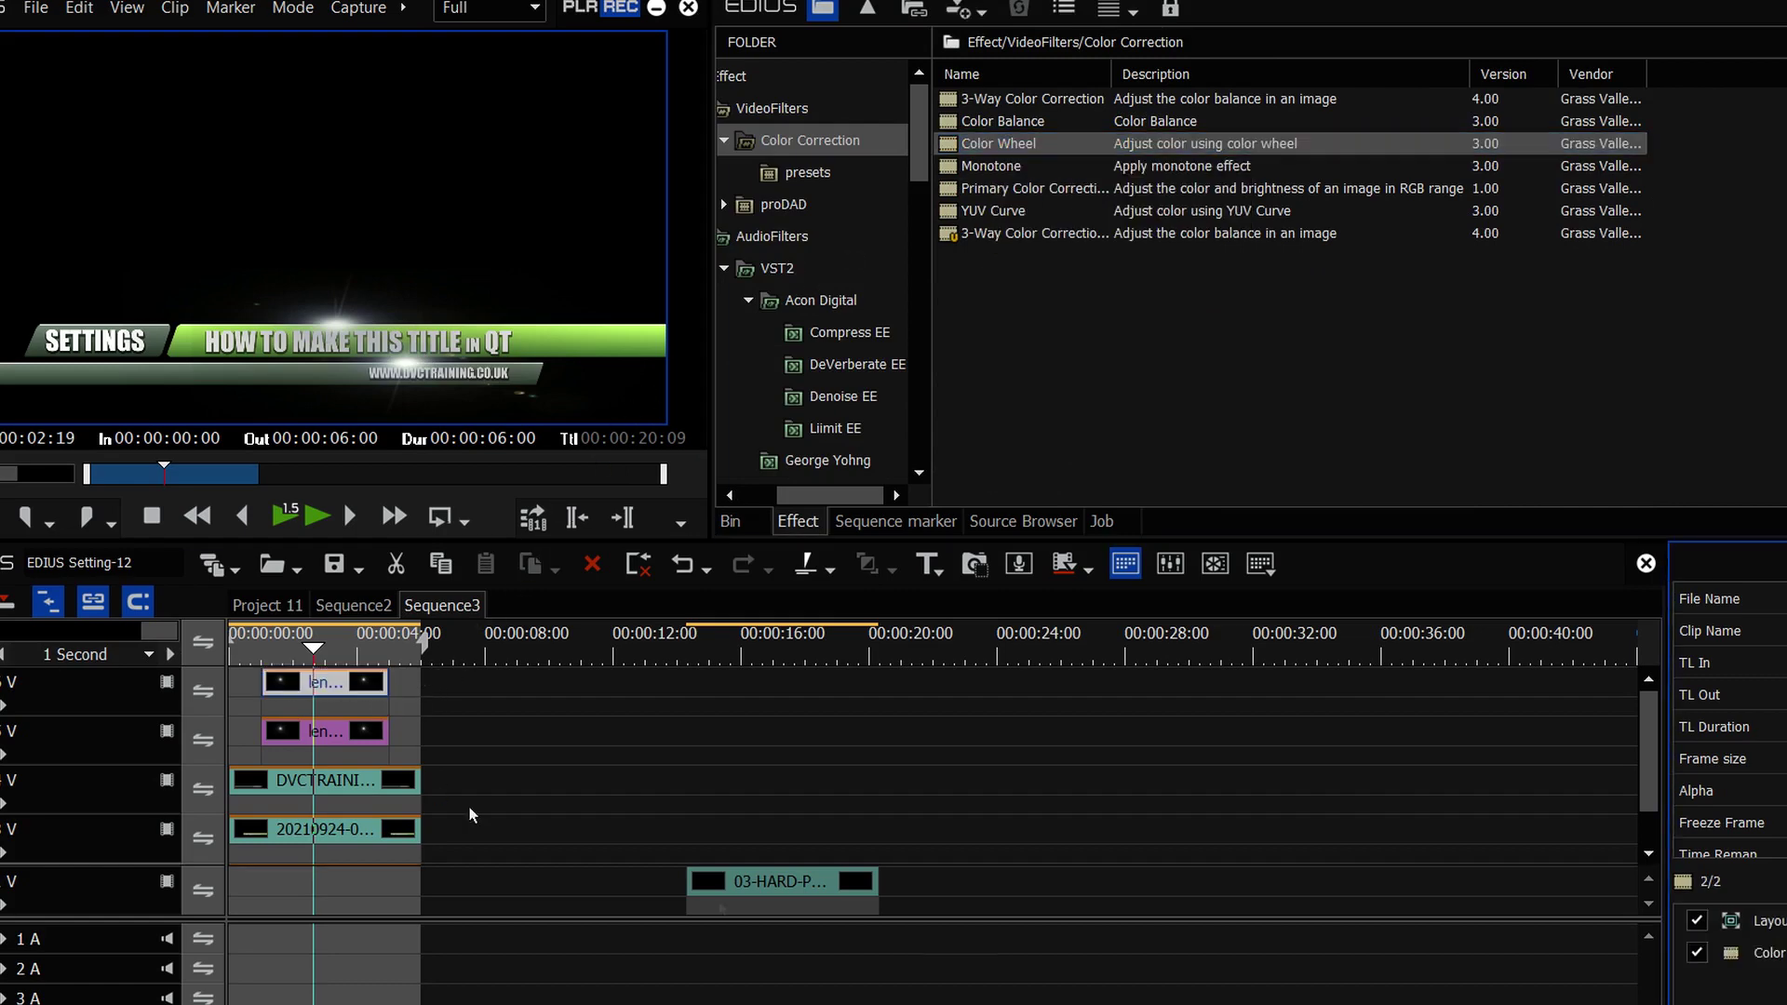
{"action": "left_click_drag", "start_coordinate": [1081, 382], "coordinate": [1078, 110]}
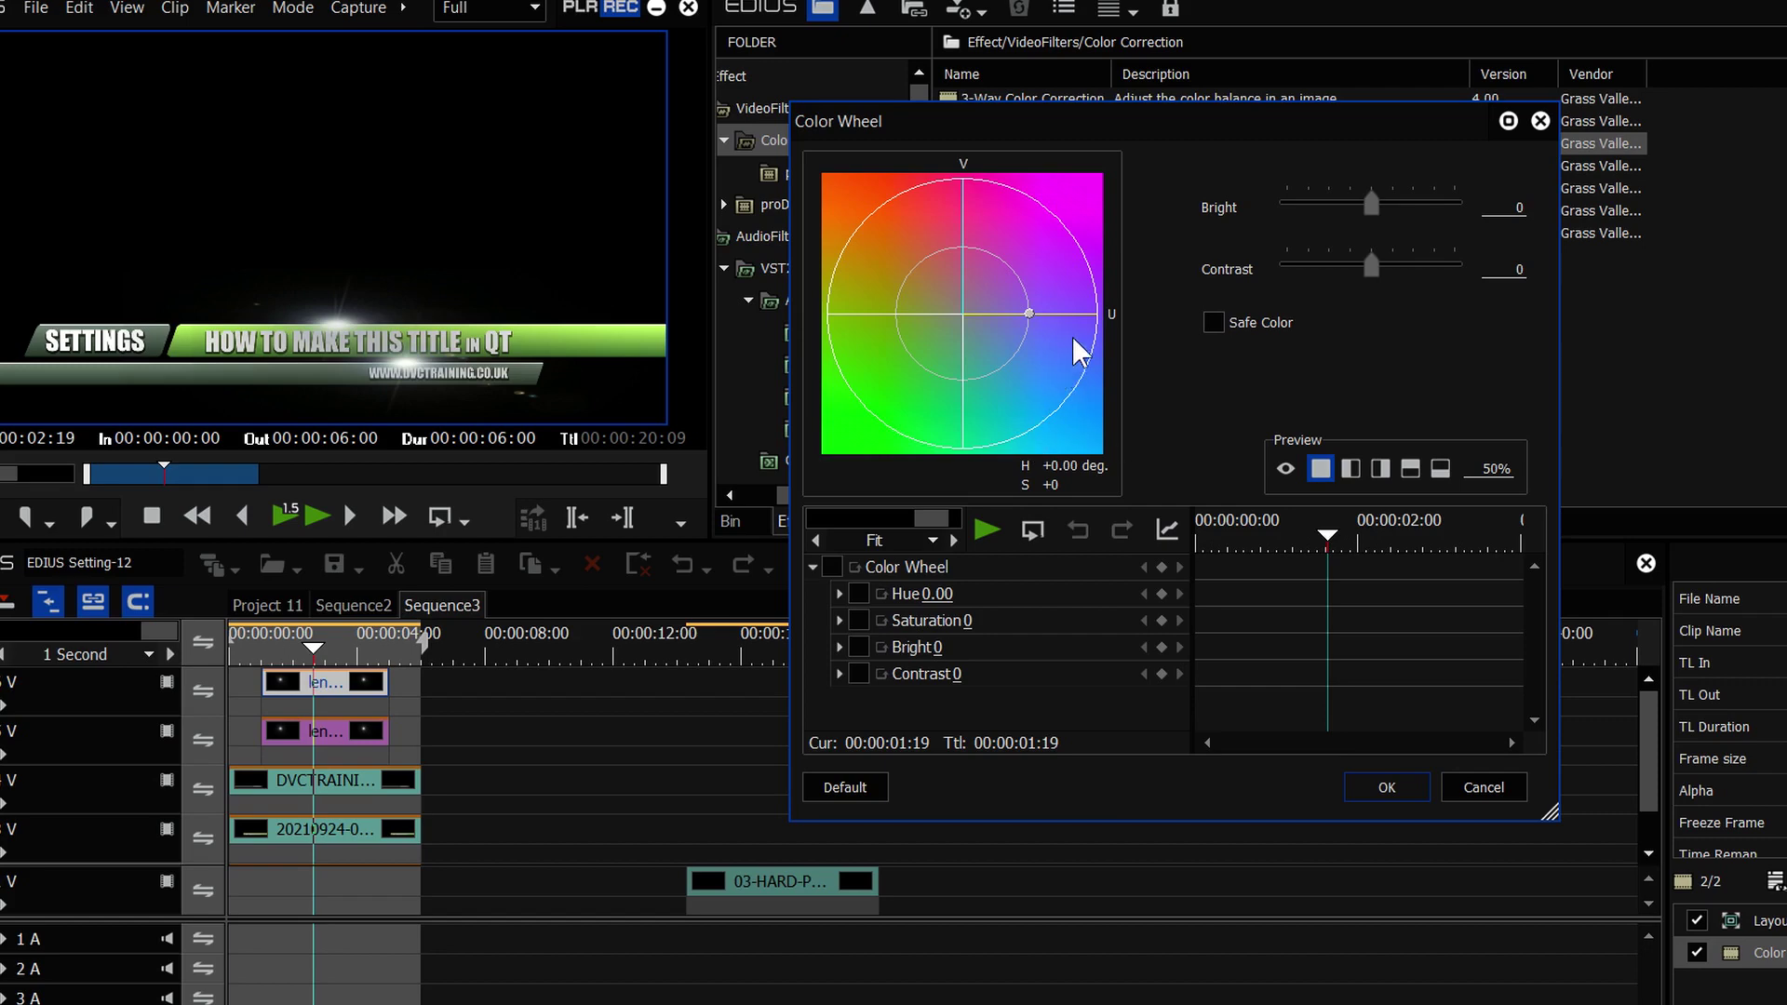
{"action": "left_click_drag", "start_coordinate": [1069, 343], "coordinate": [1033, 301]}
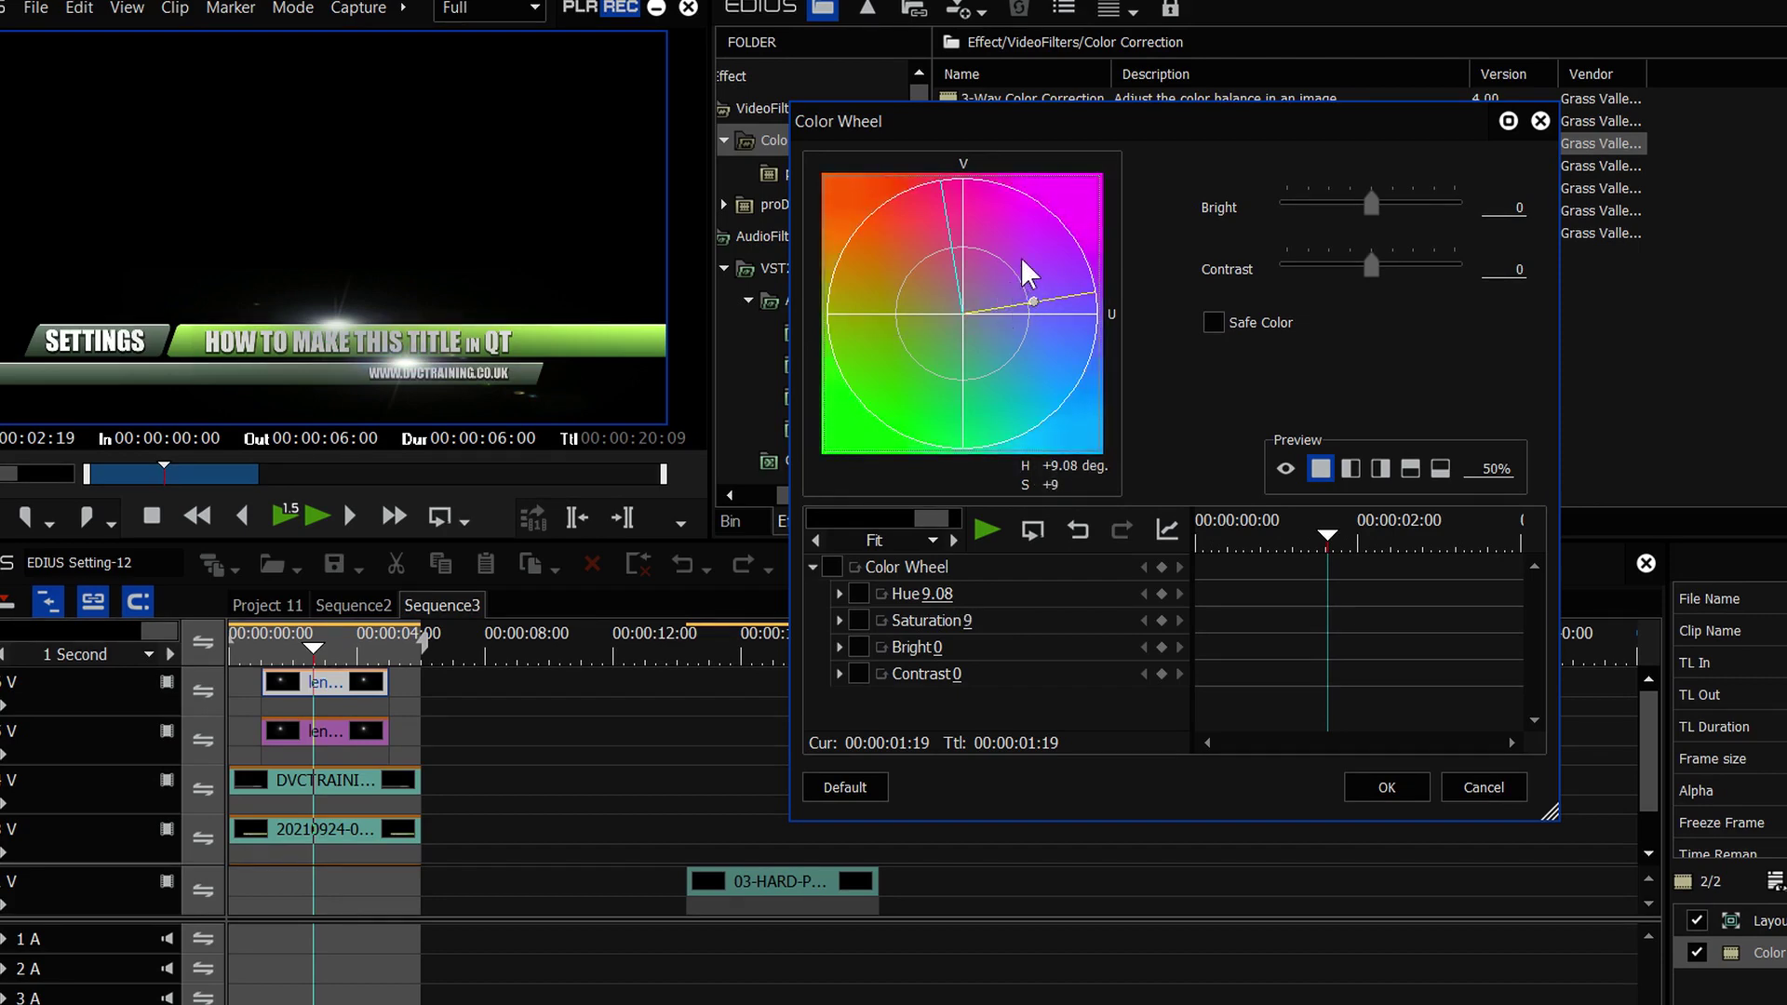
{"action": "left_click", "coordinate": [1420, 780]}
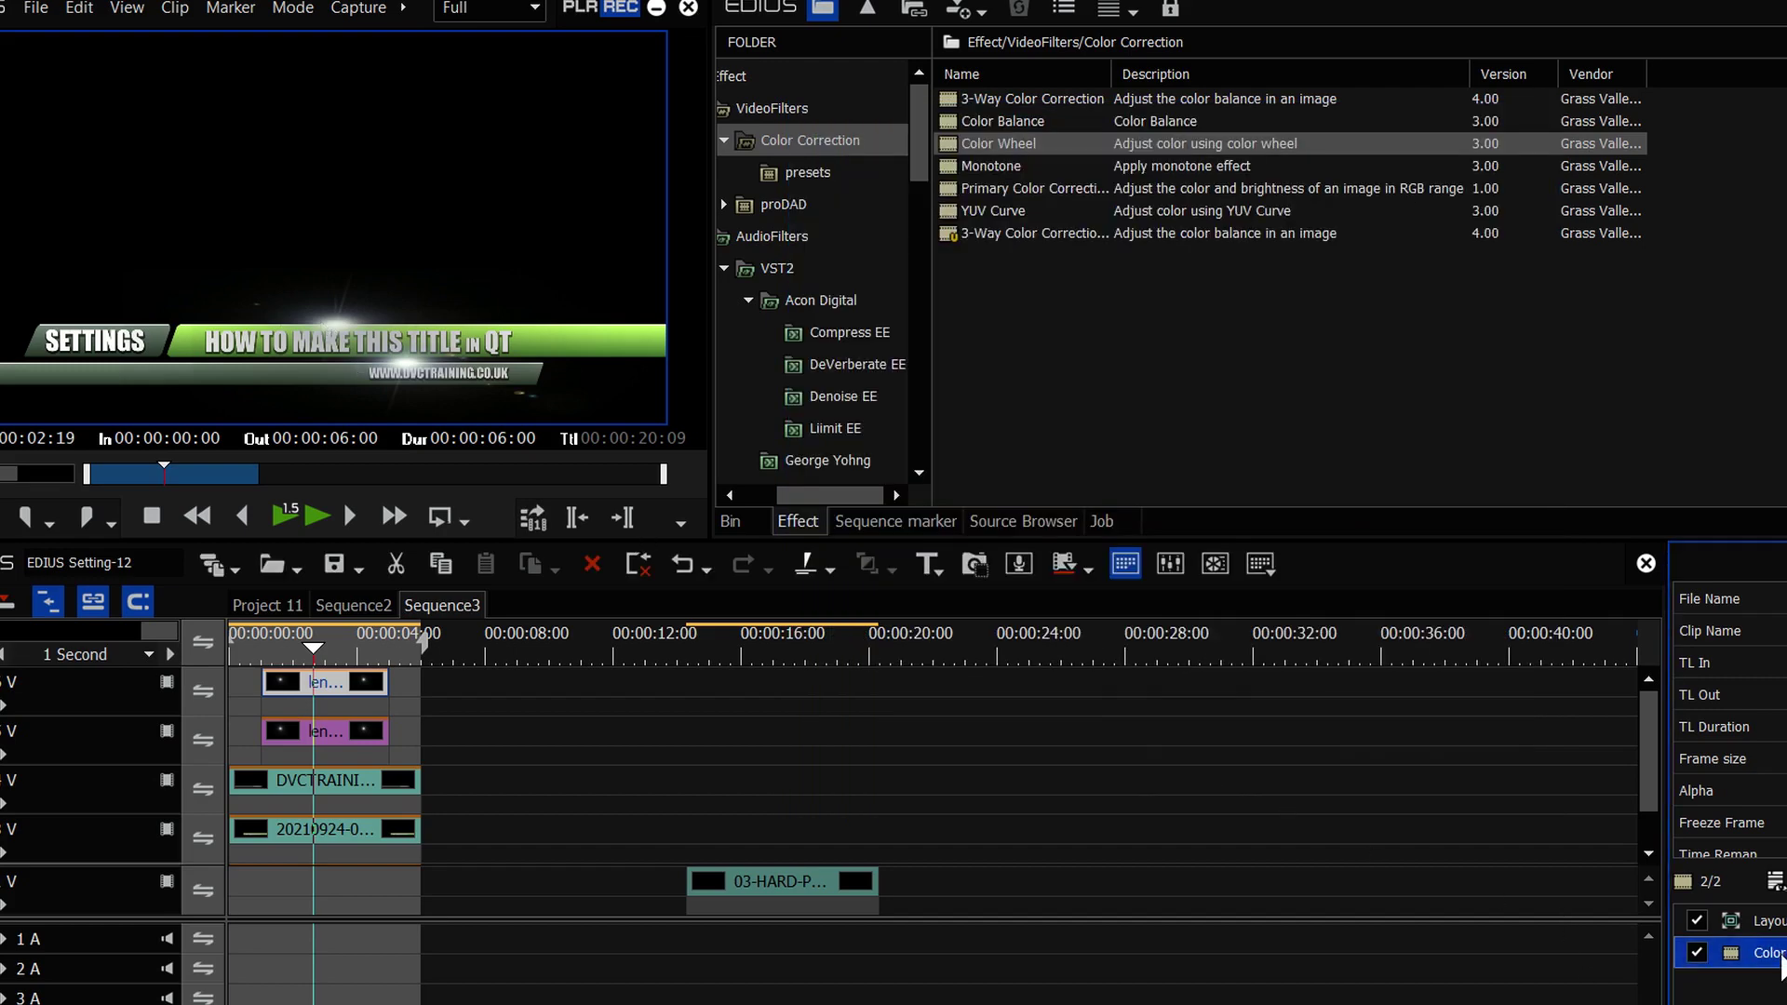
Copy the Color Wheel filter to the lower lens flare clip and preview the title from the sequence start
{"action": "left_click_drag", "start_coordinate": [1781, 956], "coordinate": [456, 819]}
{"action": "left_click_drag", "start_coordinate": [362, 750], "coordinate": [359, 744]}
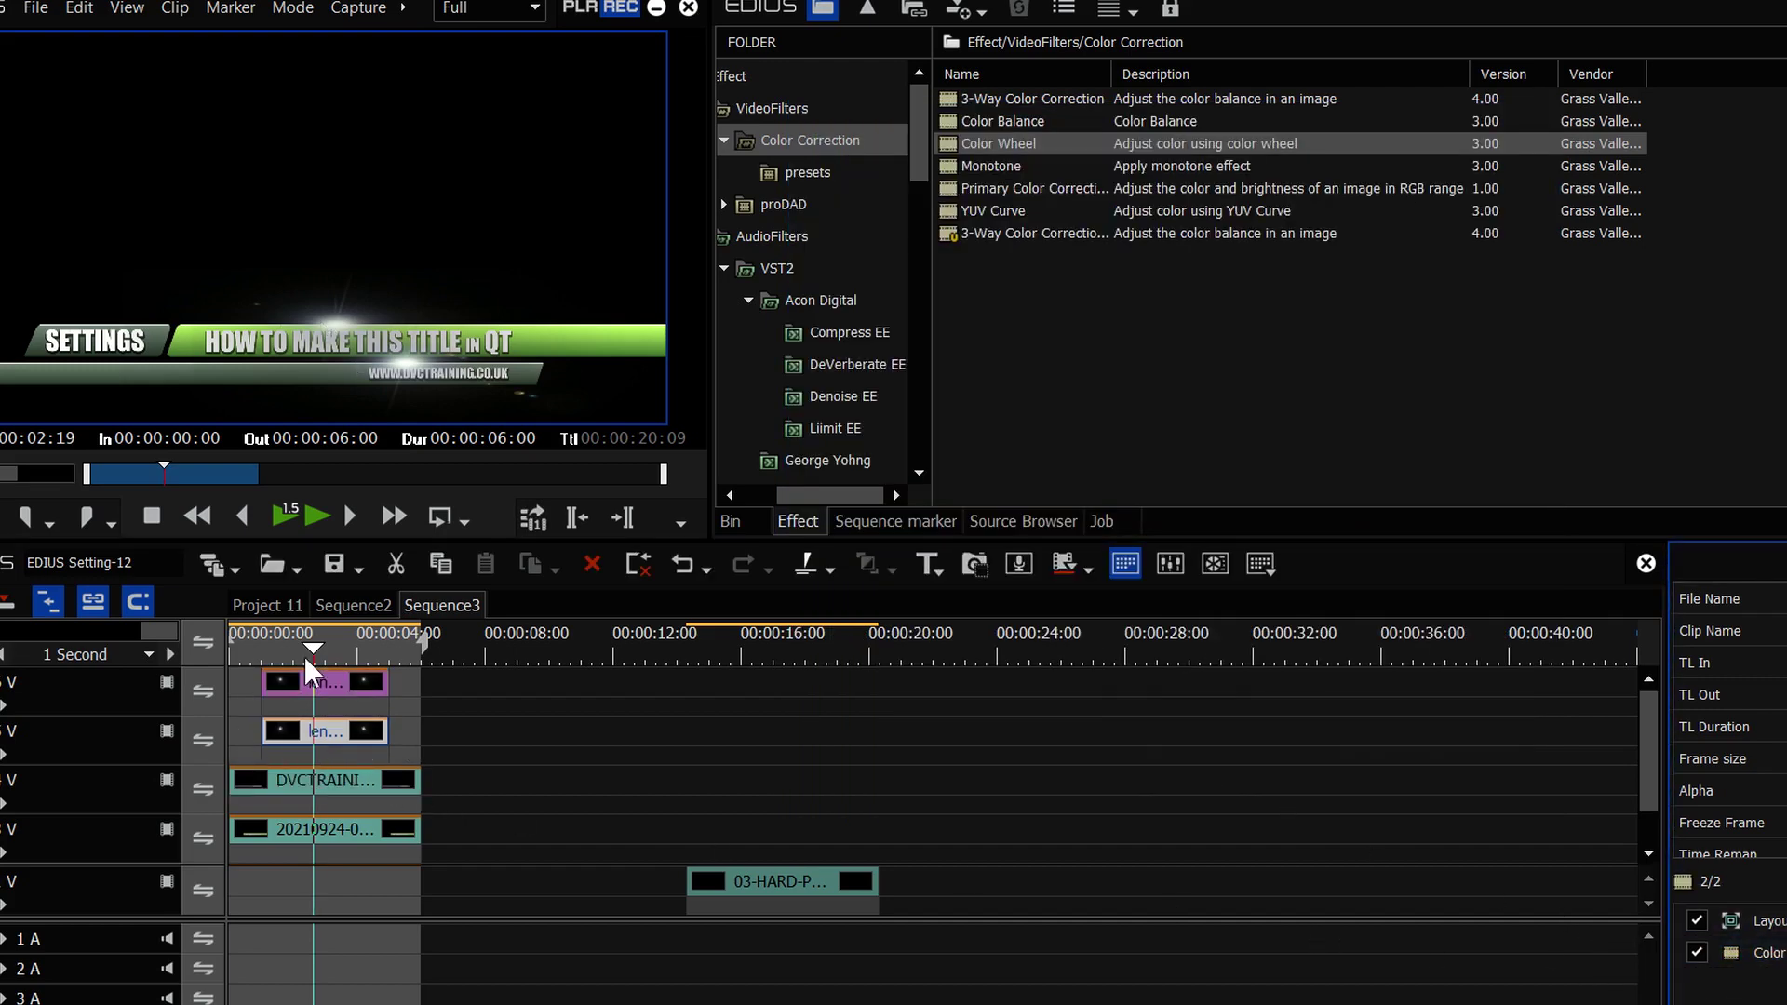
{"action": "left_click_drag", "start_coordinate": [306, 651], "coordinate": [219, 648]}
{"action": "key", "text": "space"}
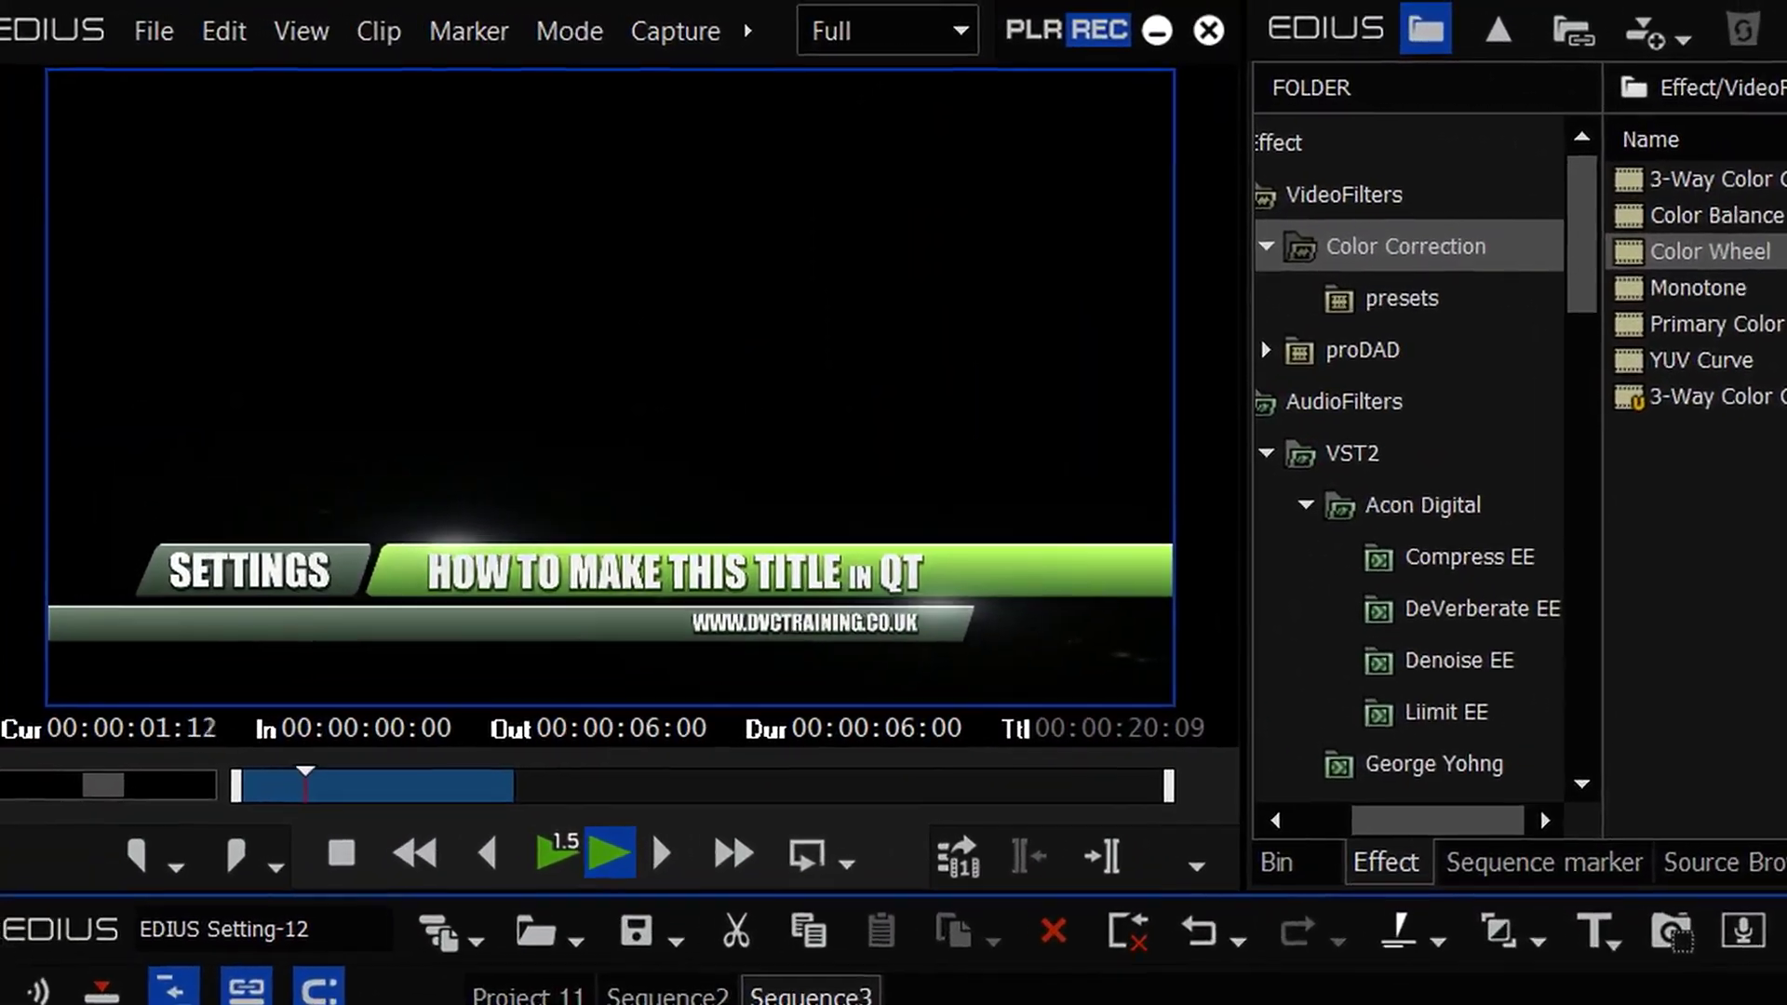
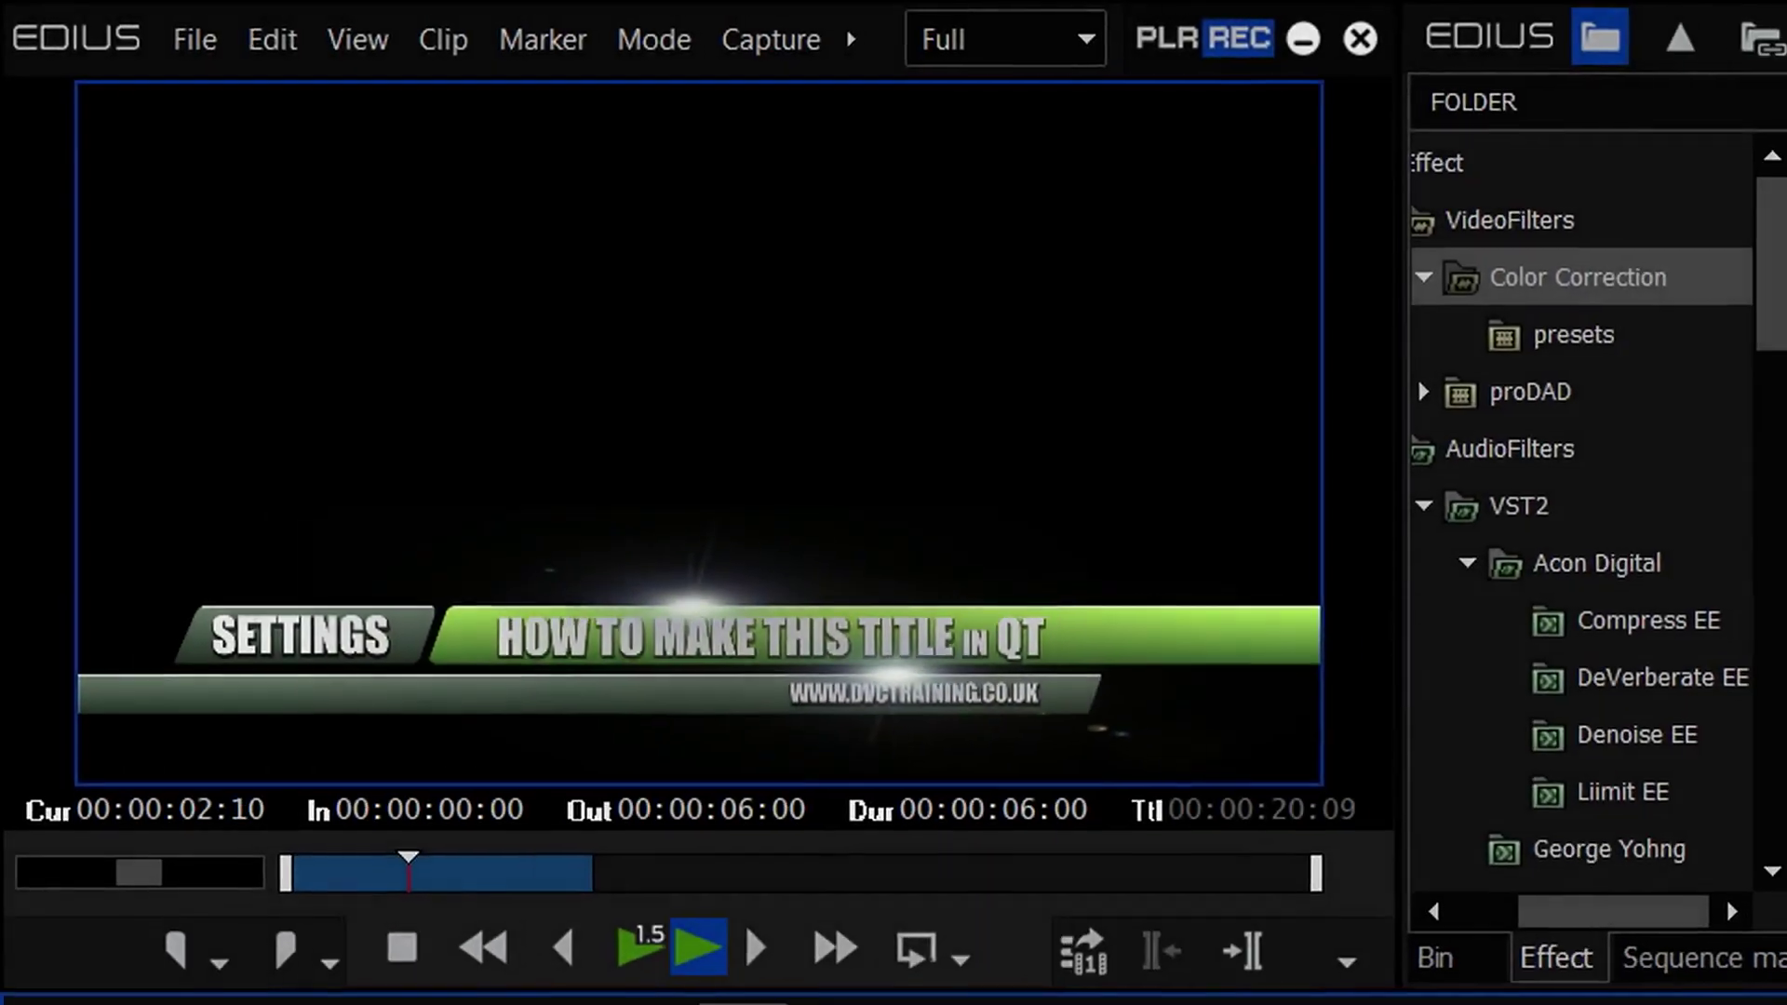
{"action": "left_click_drag", "start_coordinate": [456, 970], "coordinate": [486, 971]}
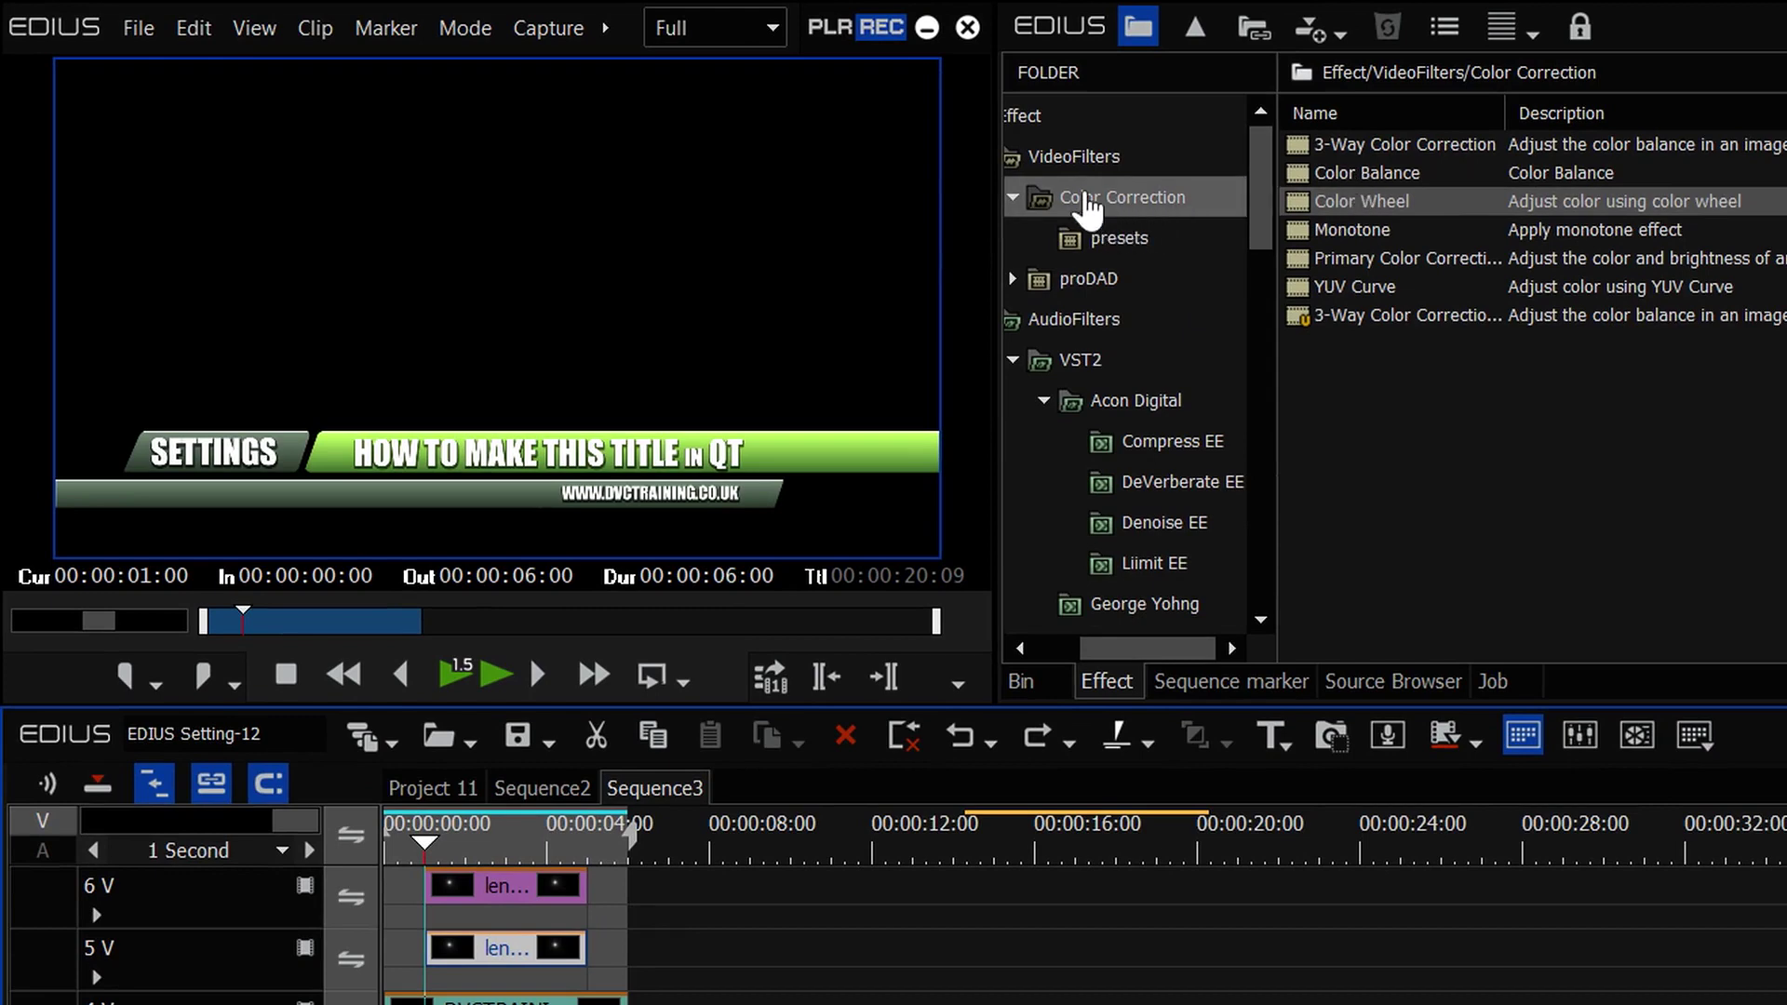
With the Motion Blur filter's settings open, set the sequence out point at 00:00:01:24 and loop playback of the title bars' entrance
{"action": "left_click", "coordinate": [1123, 165]}
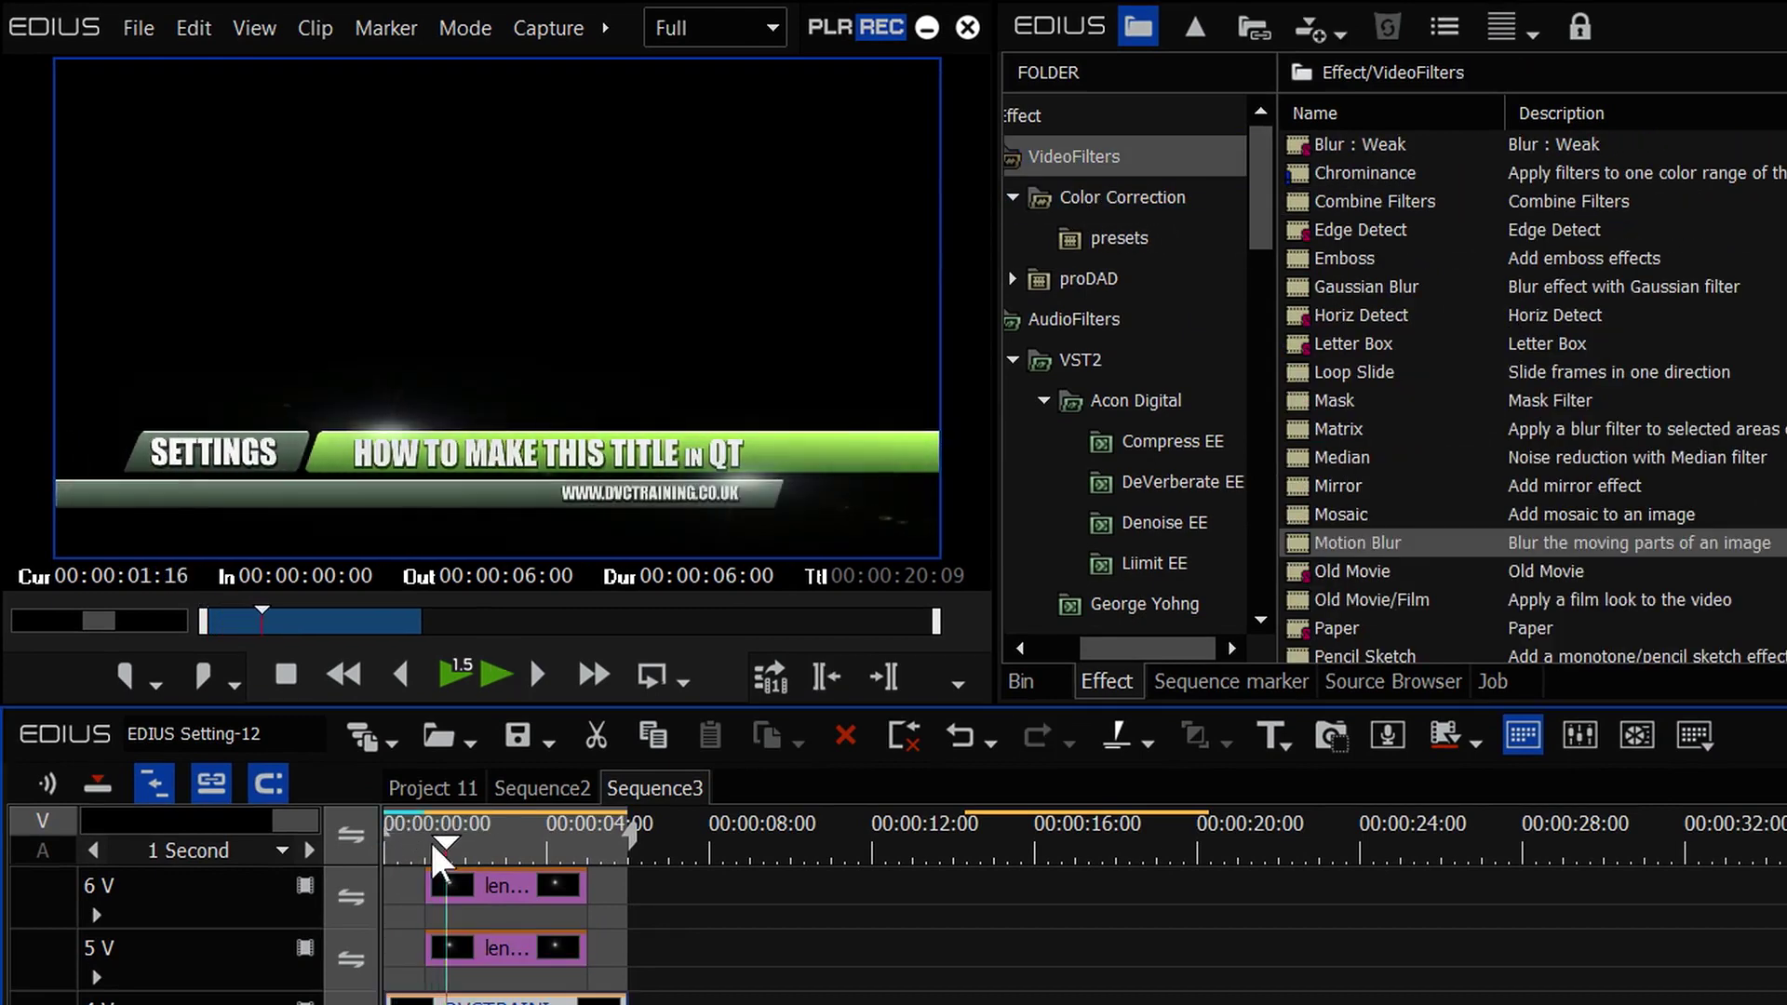
{"action": "left_click_drag", "start_coordinate": [431, 842], "coordinate": [384, 842]}
{"action": "left_click", "coordinate": [456, 849]}
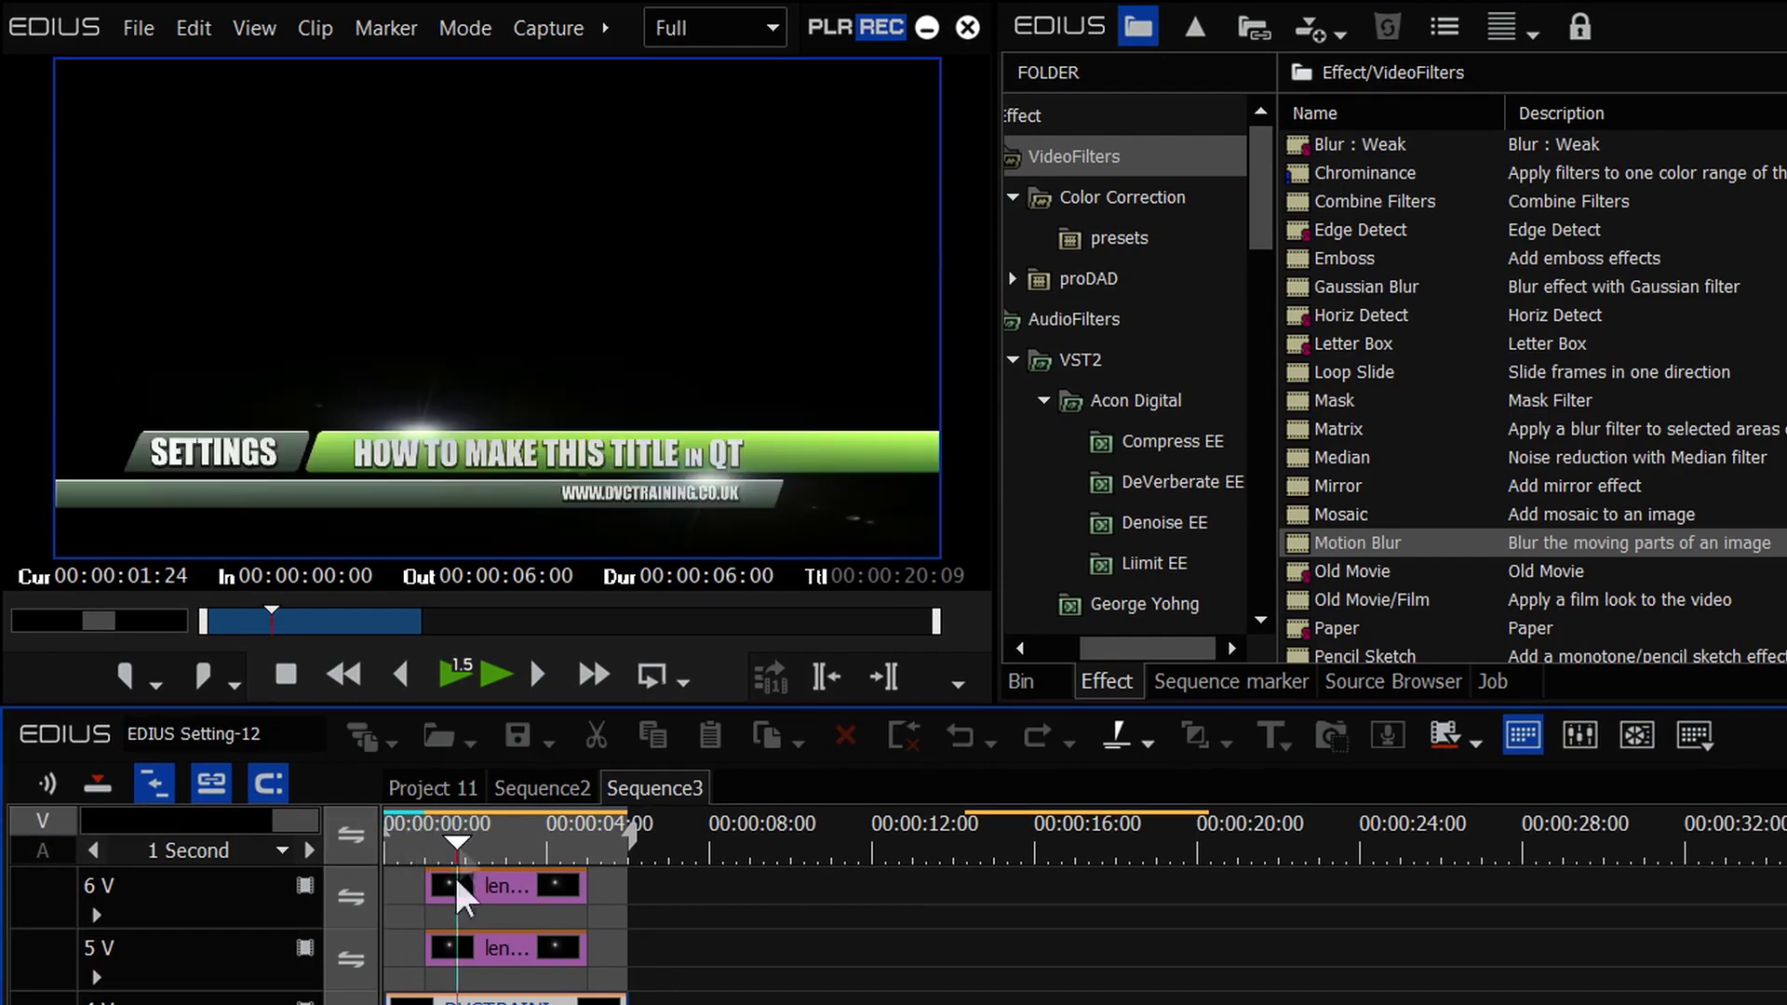
{"action": "key", "text": "o"}
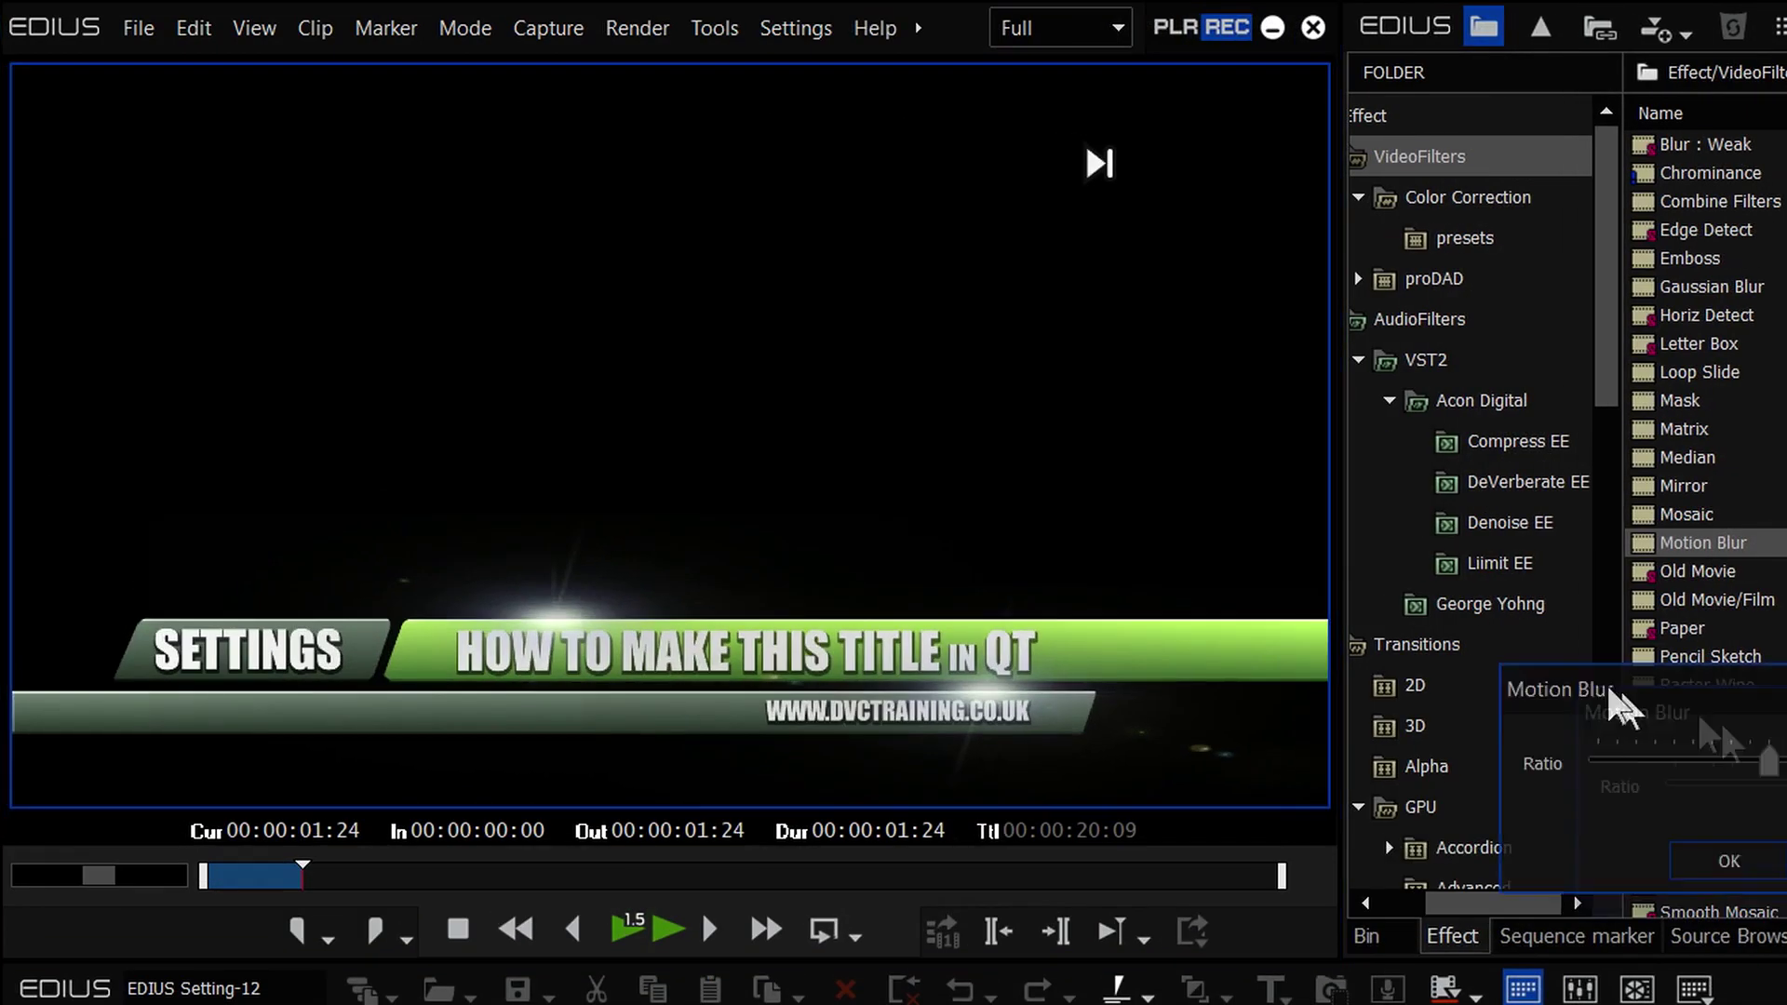
{"action": "left_click", "coordinate": [549, 1003]}
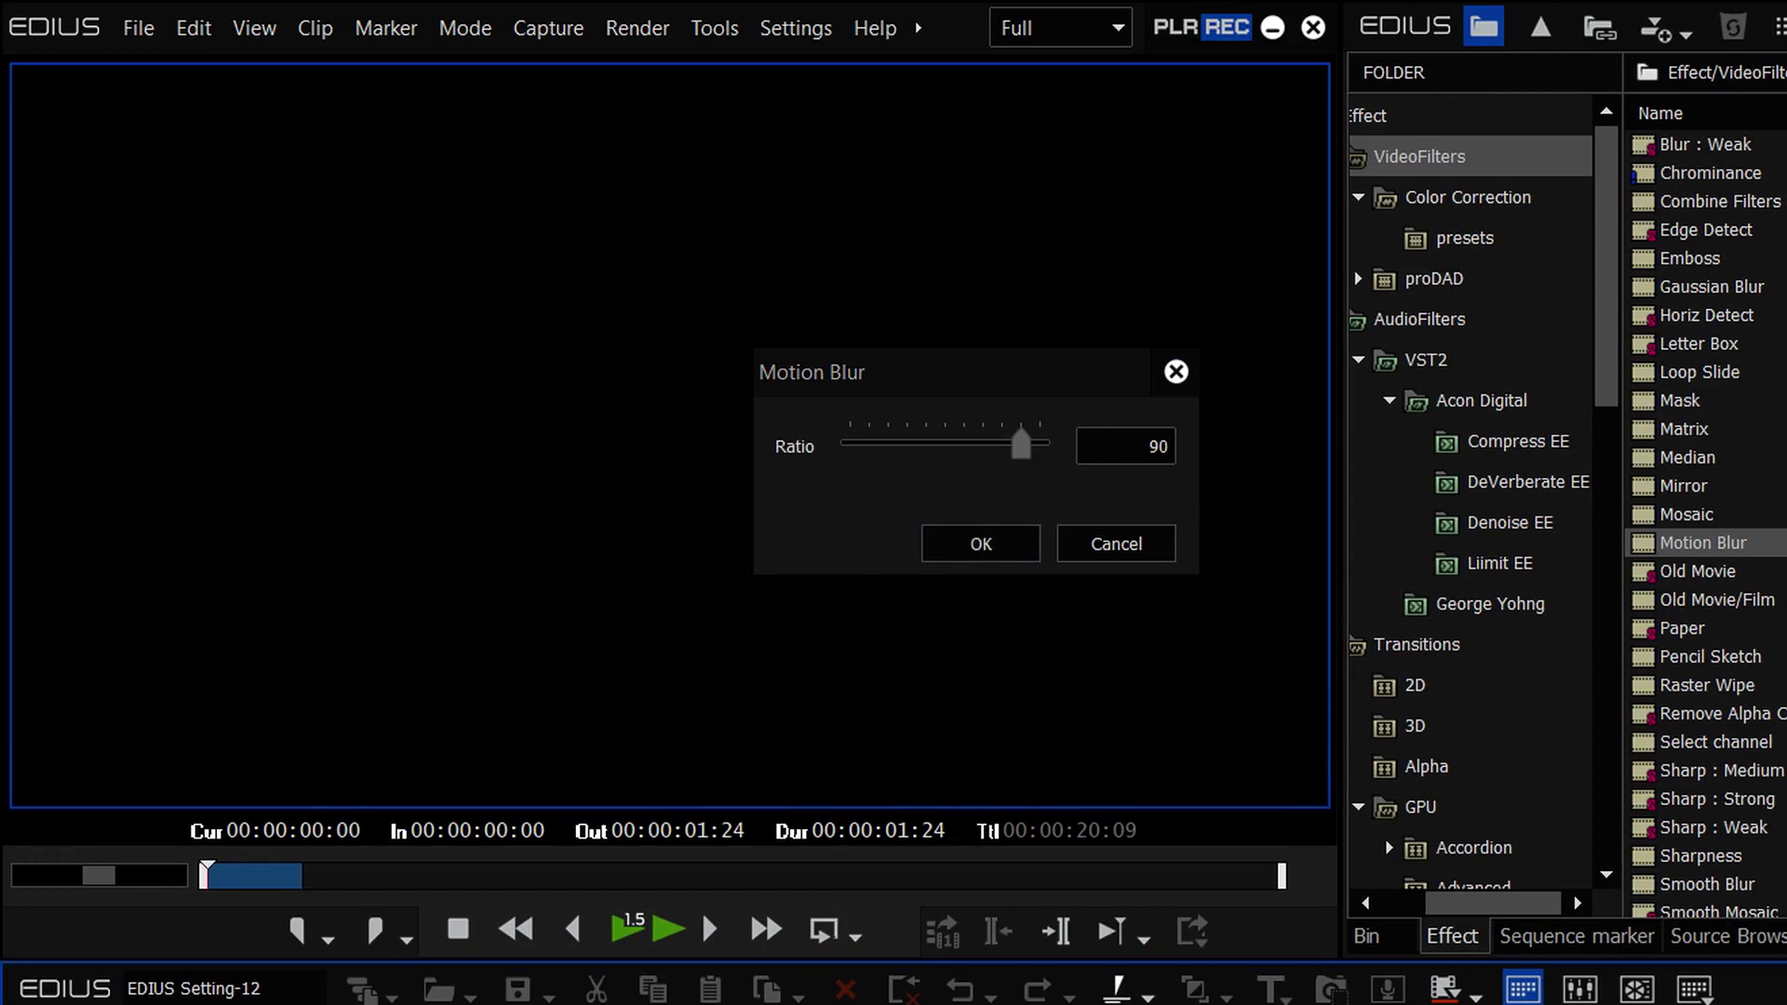
{"action": "left_click", "coordinate": [827, 931]}
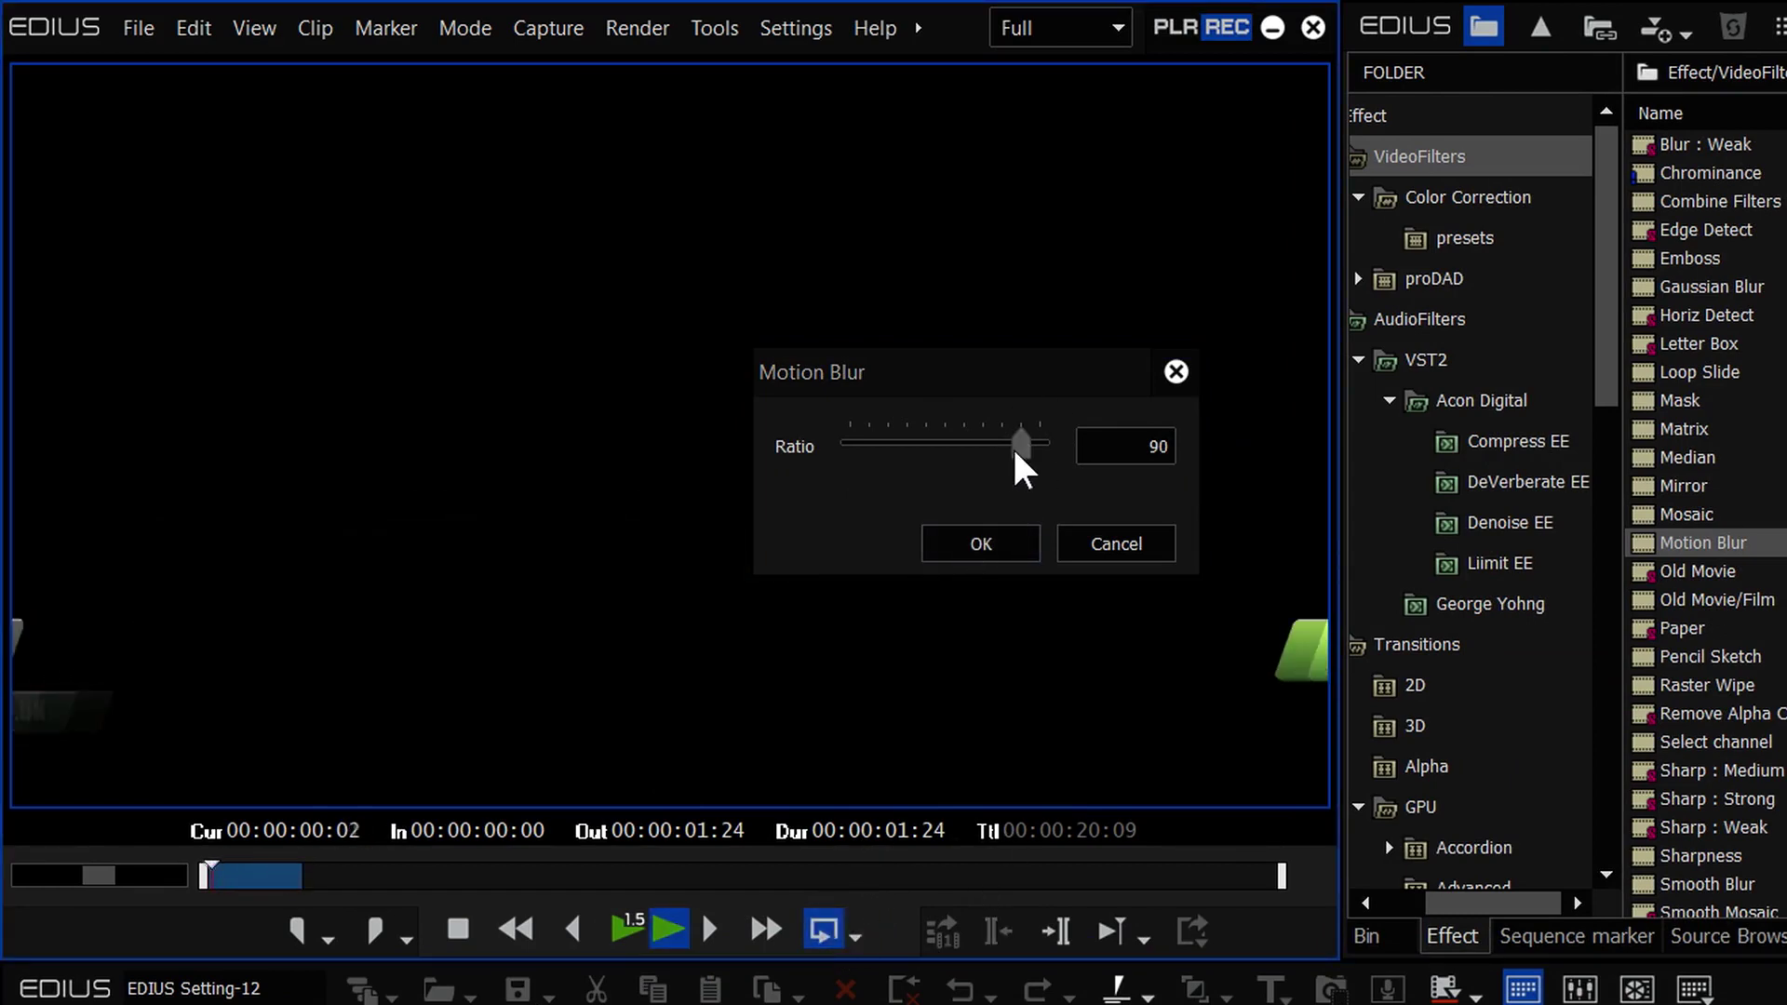
Set the Motion Blur ratio to 42 and apply the filter settings
{"action": "left_click_drag", "start_coordinate": [1019, 446], "coordinate": [925, 471]}
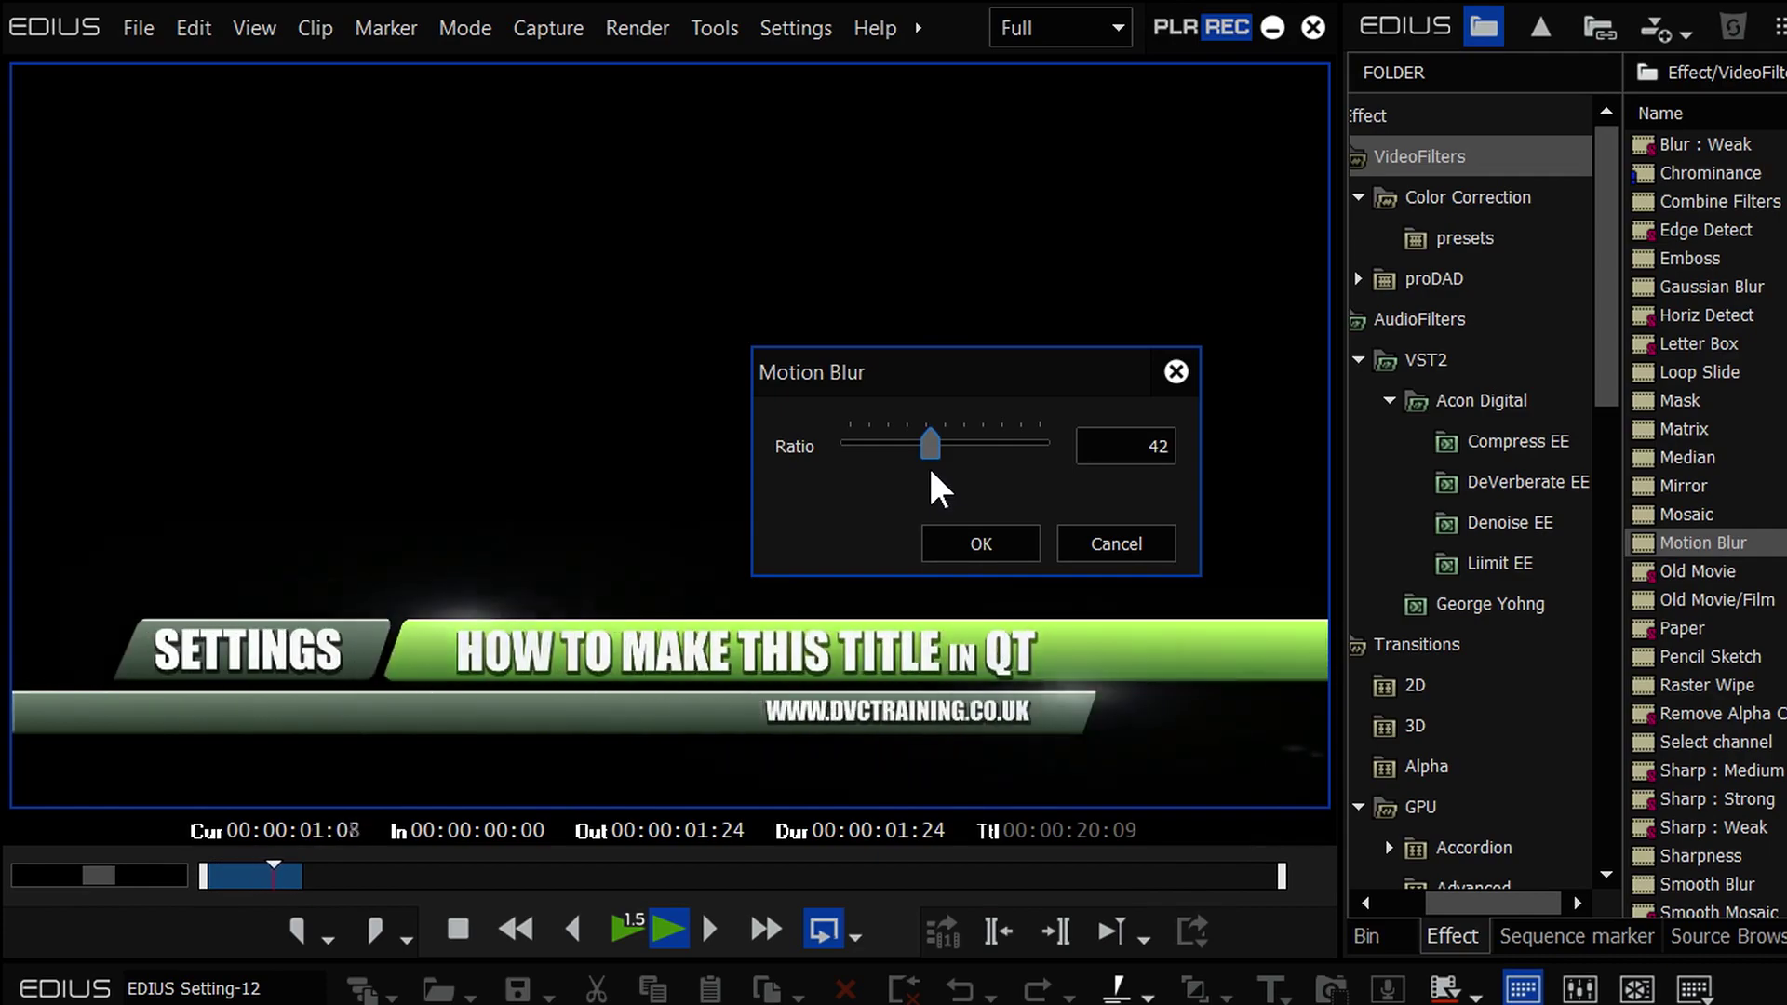
{"action": "left_click", "coordinate": [973, 545]}
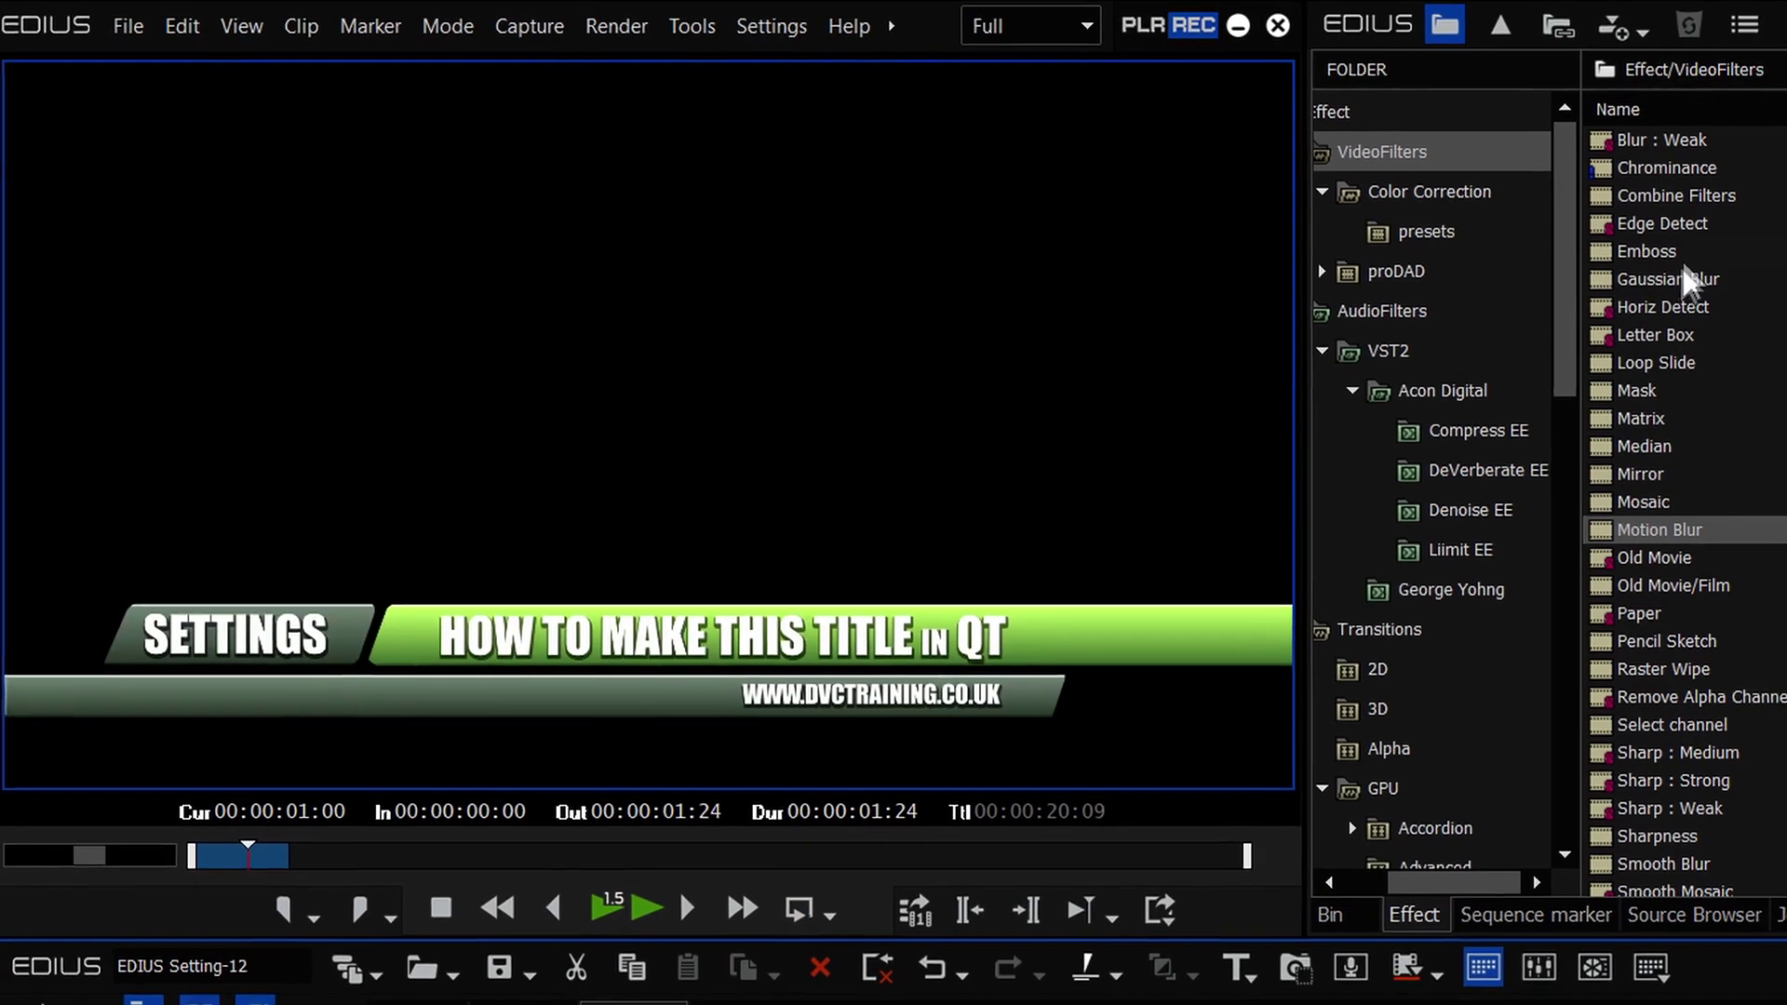
Apply the Gaussian Blur filter to the DVCTRAINING clip, set both blurs to 0% and unlink horizontal from vertical blur
{"action": "left_click_drag", "start_coordinate": [1716, 286], "coordinate": [1326, 513]}
{"action": "left_click_drag", "start_coordinate": [1022, 407], "coordinate": [275, 938]}
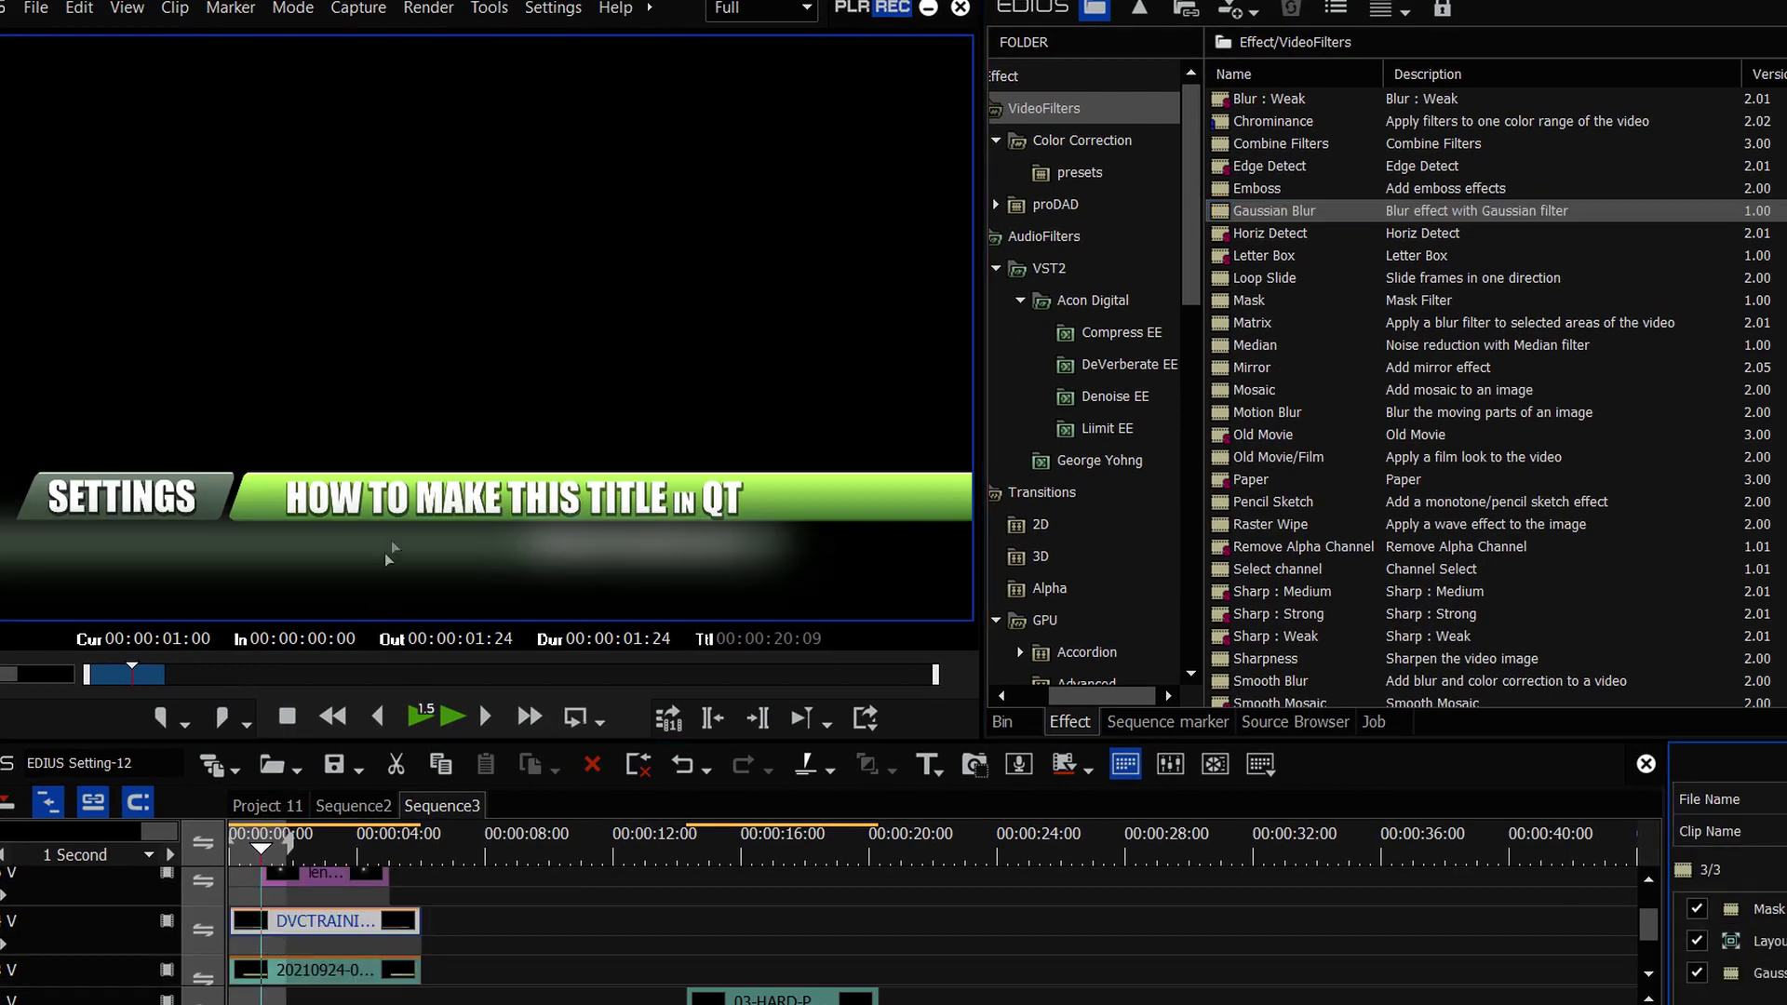
{"action": "double_click", "coordinate": [1768, 974]}
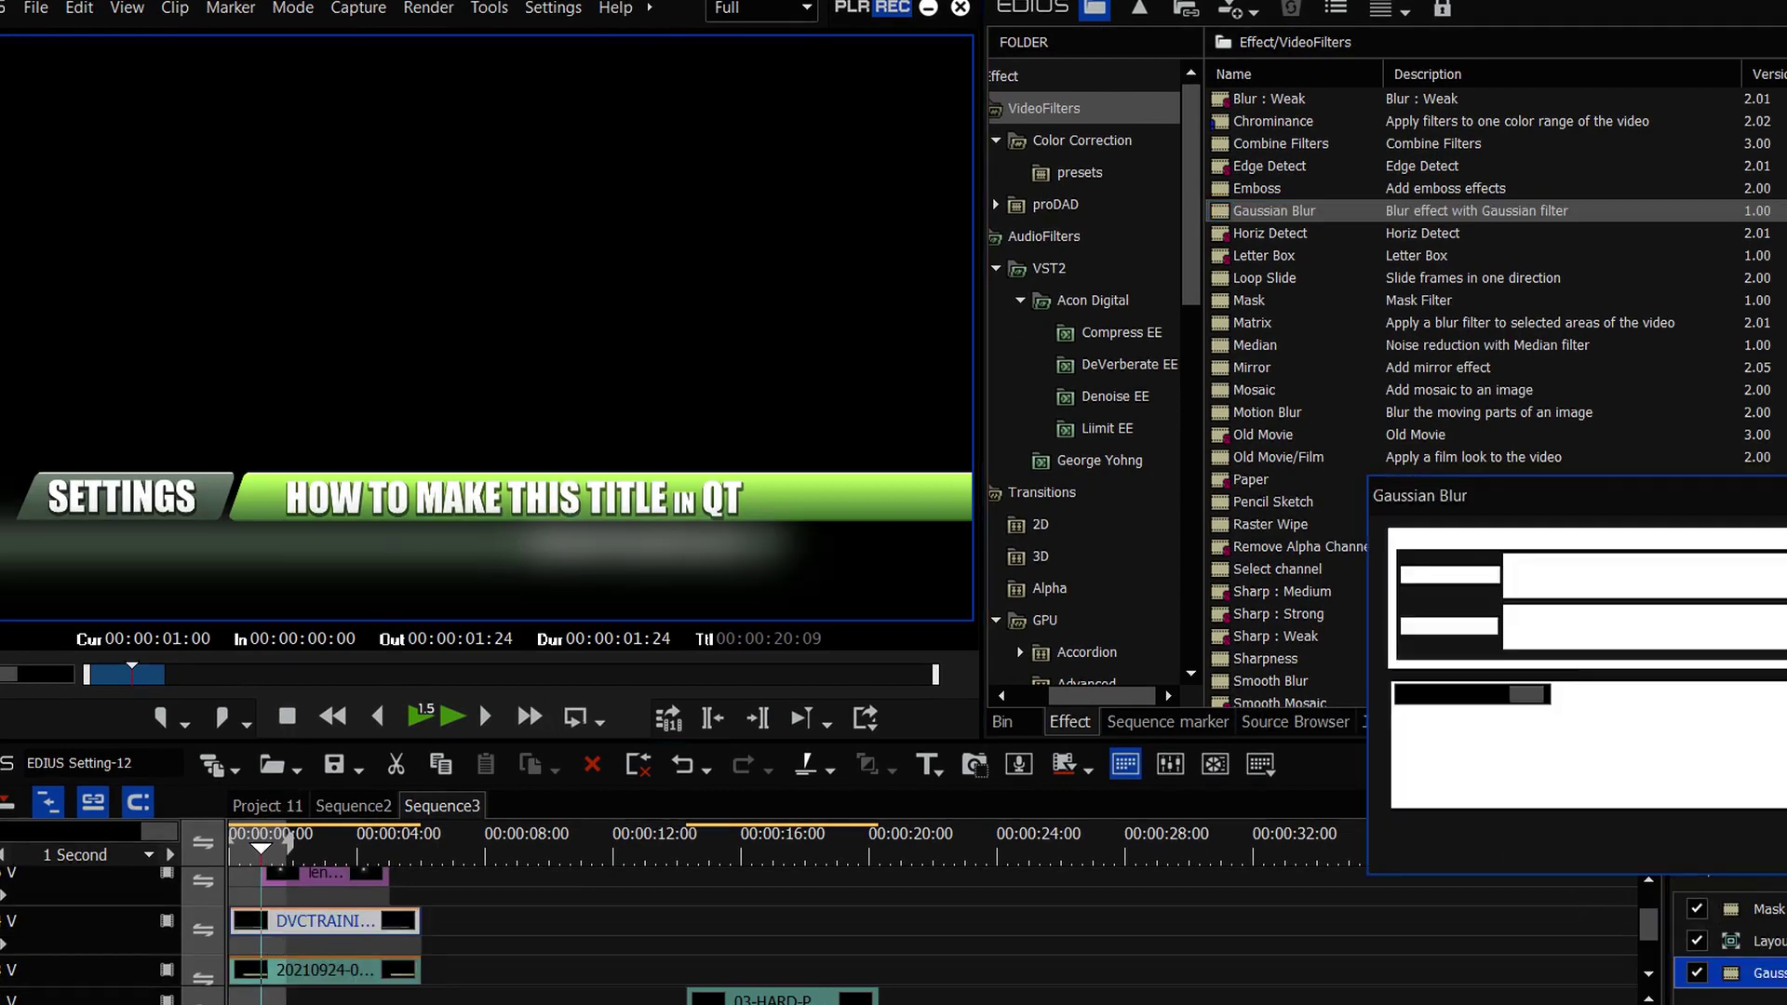
{"action": "left_click_drag", "start_coordinate": [1512, 498], "coordinate": [1077, 478]}
{"action": "left_click_drag", "start_coordinate": [1125, 556], "coordinate": [1020, 557]}
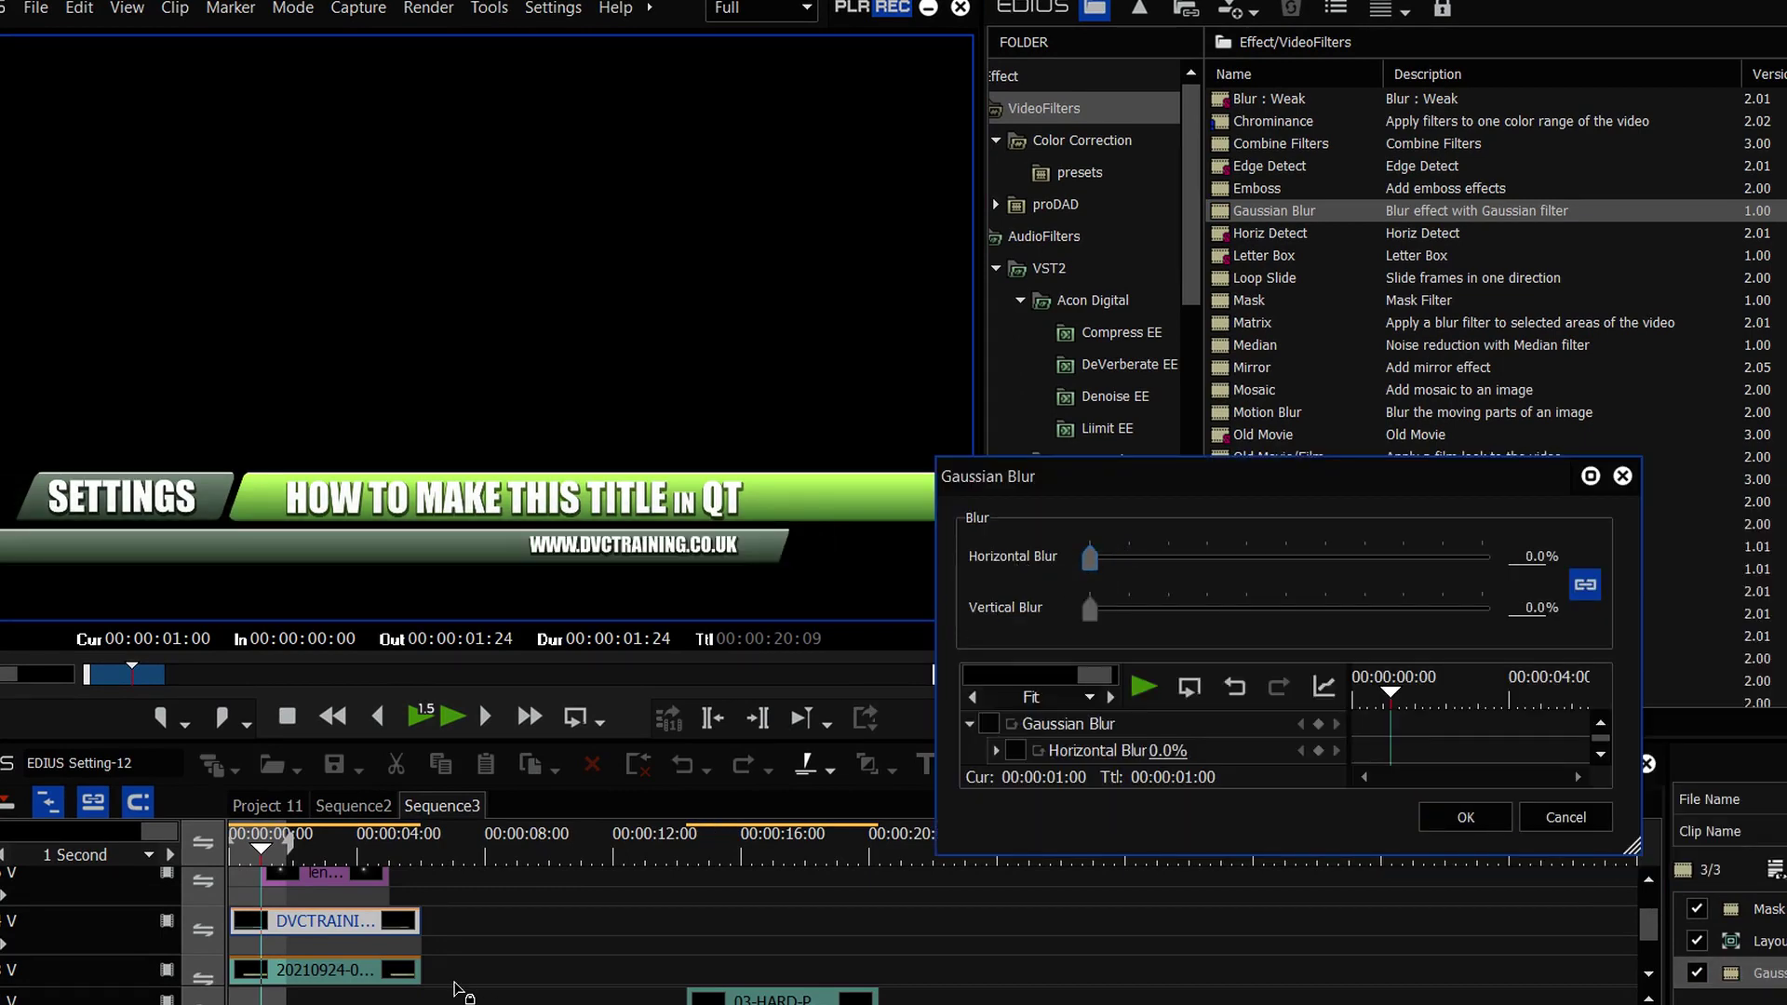
{"action": "left_click", "coordinate": [1585, 586]}
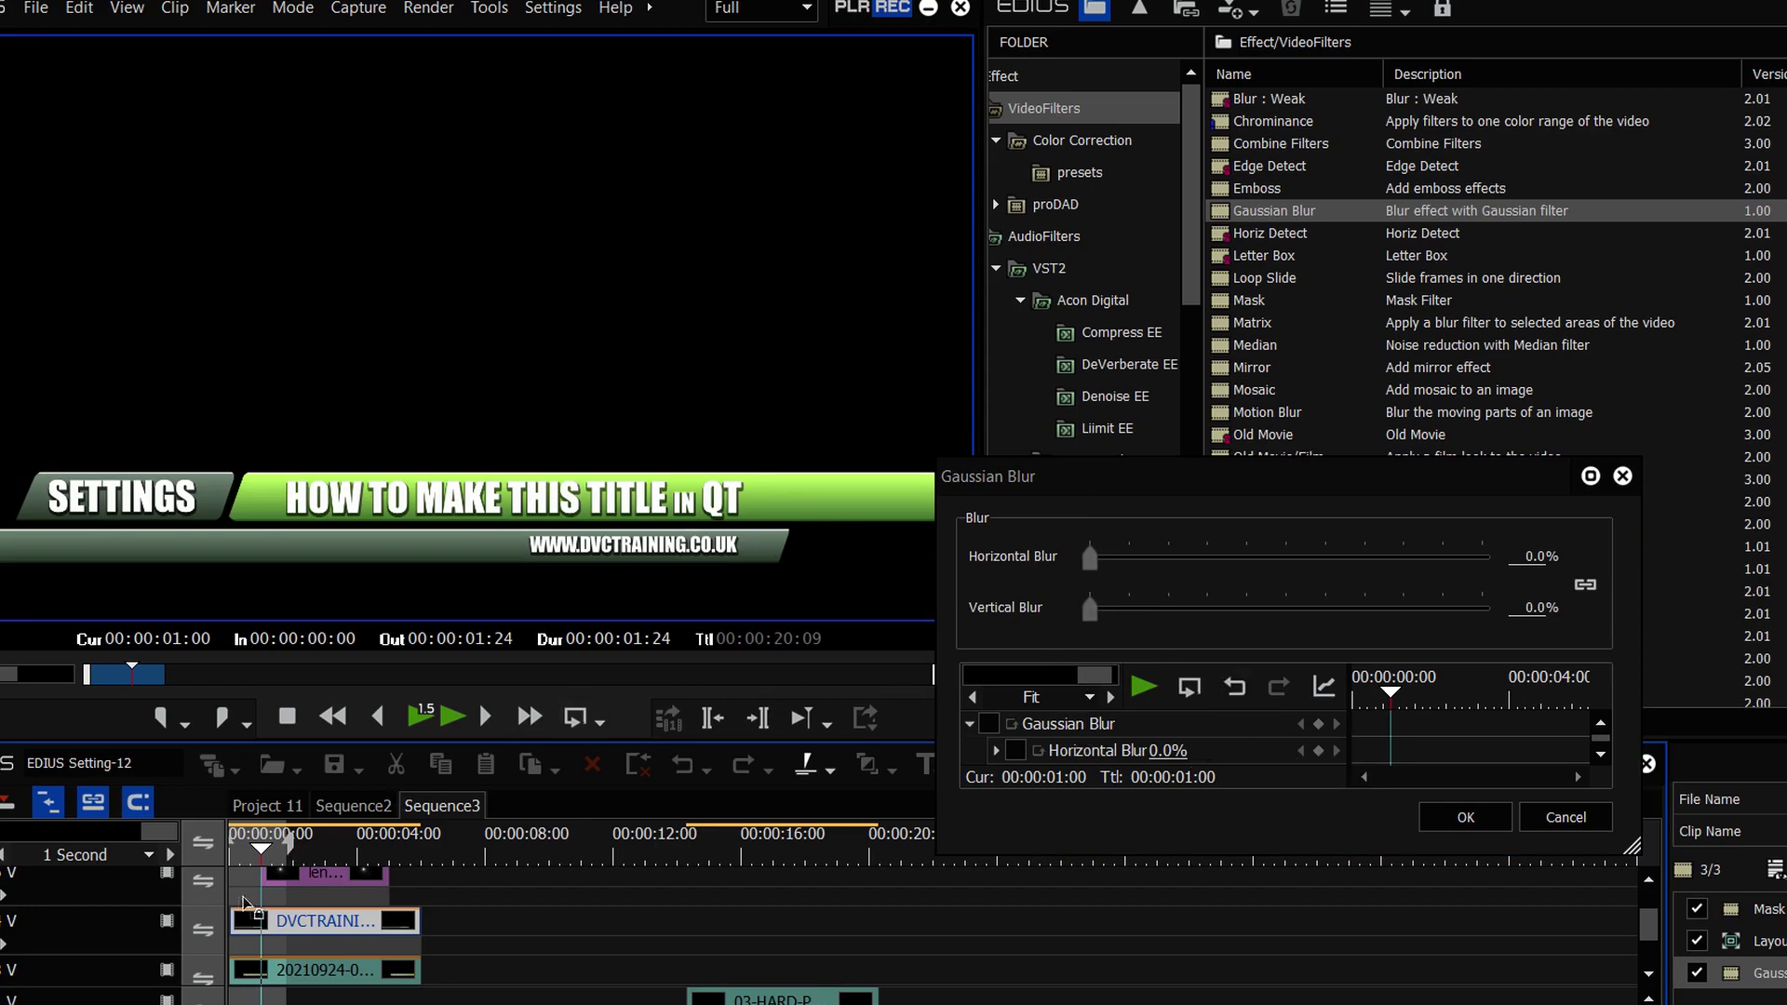
Enable the Gaussian Blur keyframes and add a 0% blur keyframe at 00:00:01:01, where the bar comes to rest
{"action": "left_click", "coordinate": [239, 853]}
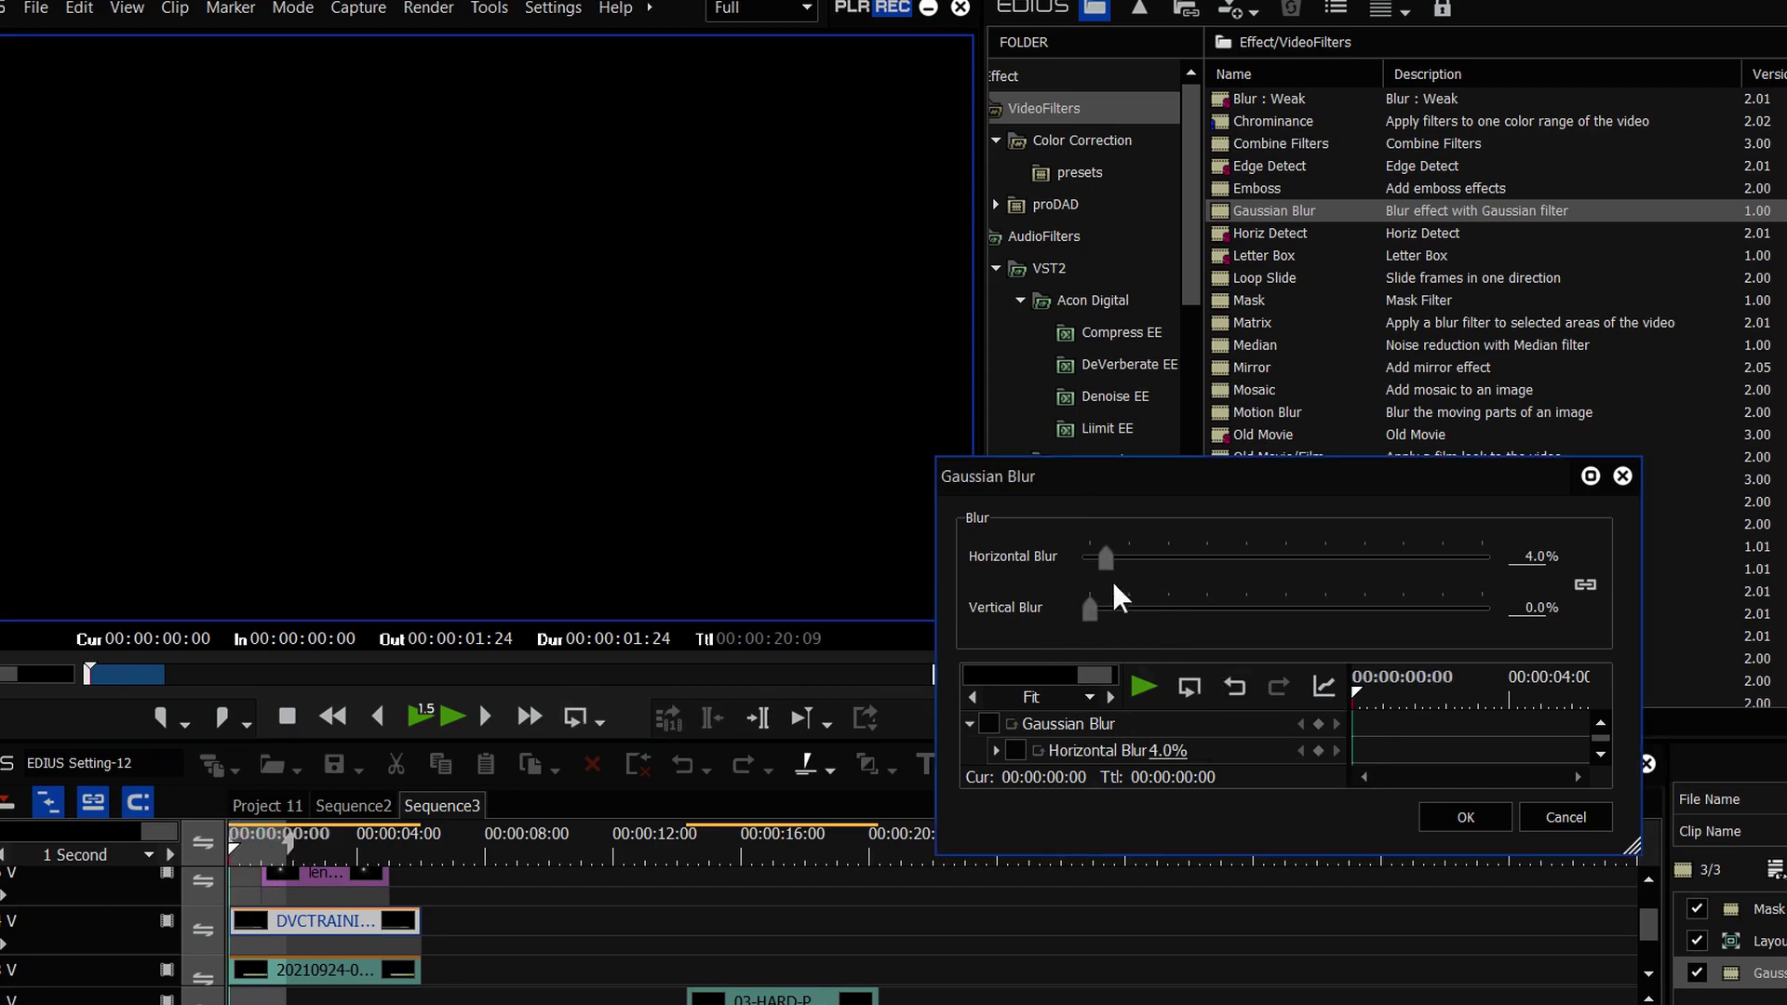
{"action": "left_click", "coordinate": [1395, 694]}
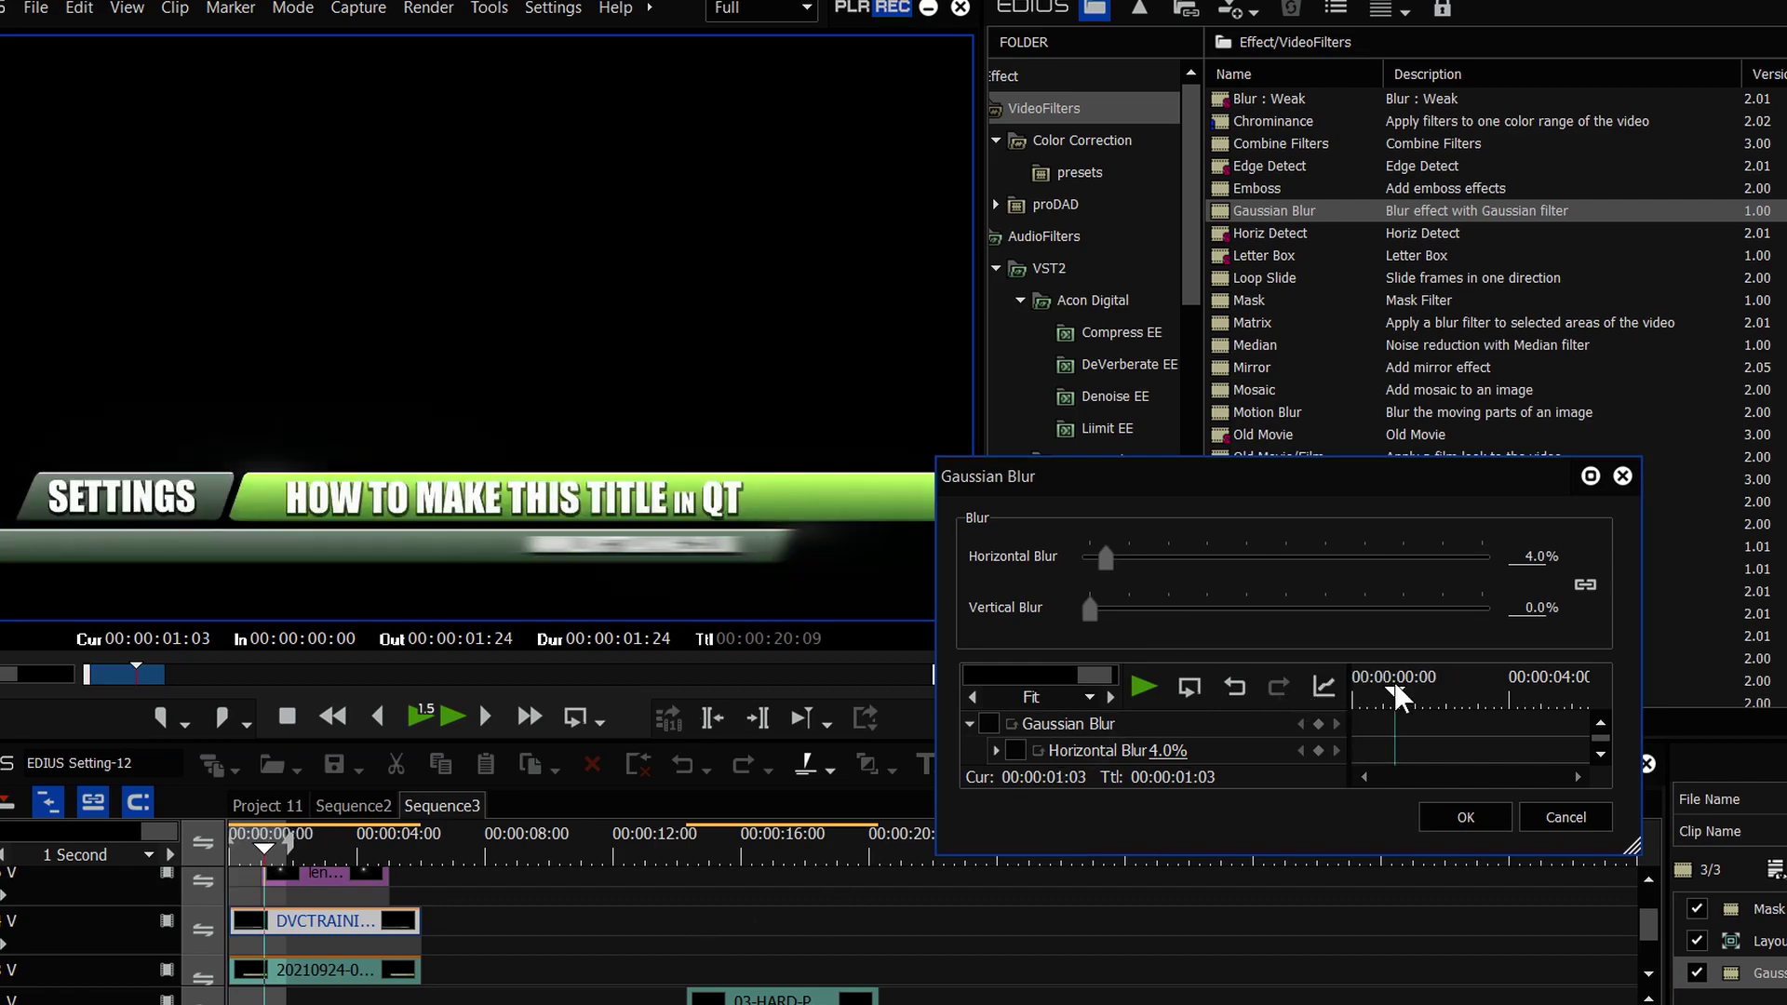
{"action": "left_click_drag", "start_coordinate": [1395, 685], "coordinate": [1393, 685]}
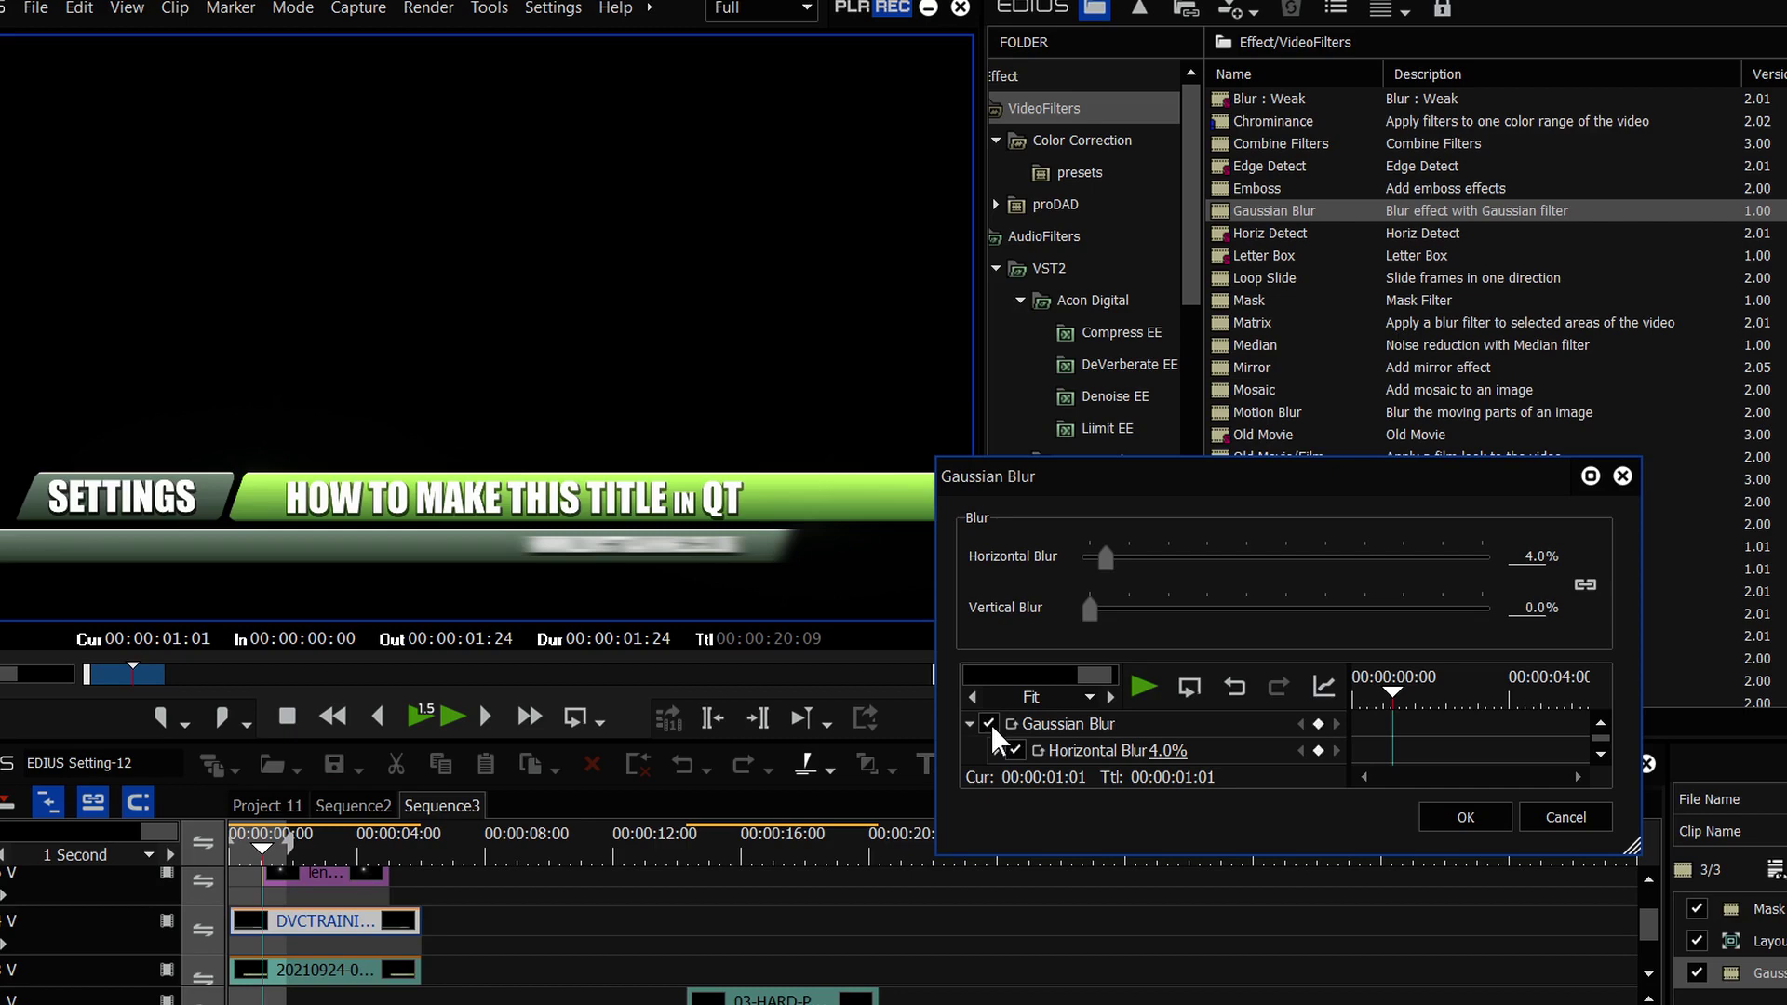
{"action": "left_click_drag", "start_coordinate": [1628, 842], "coordinate": [1631, 968]}
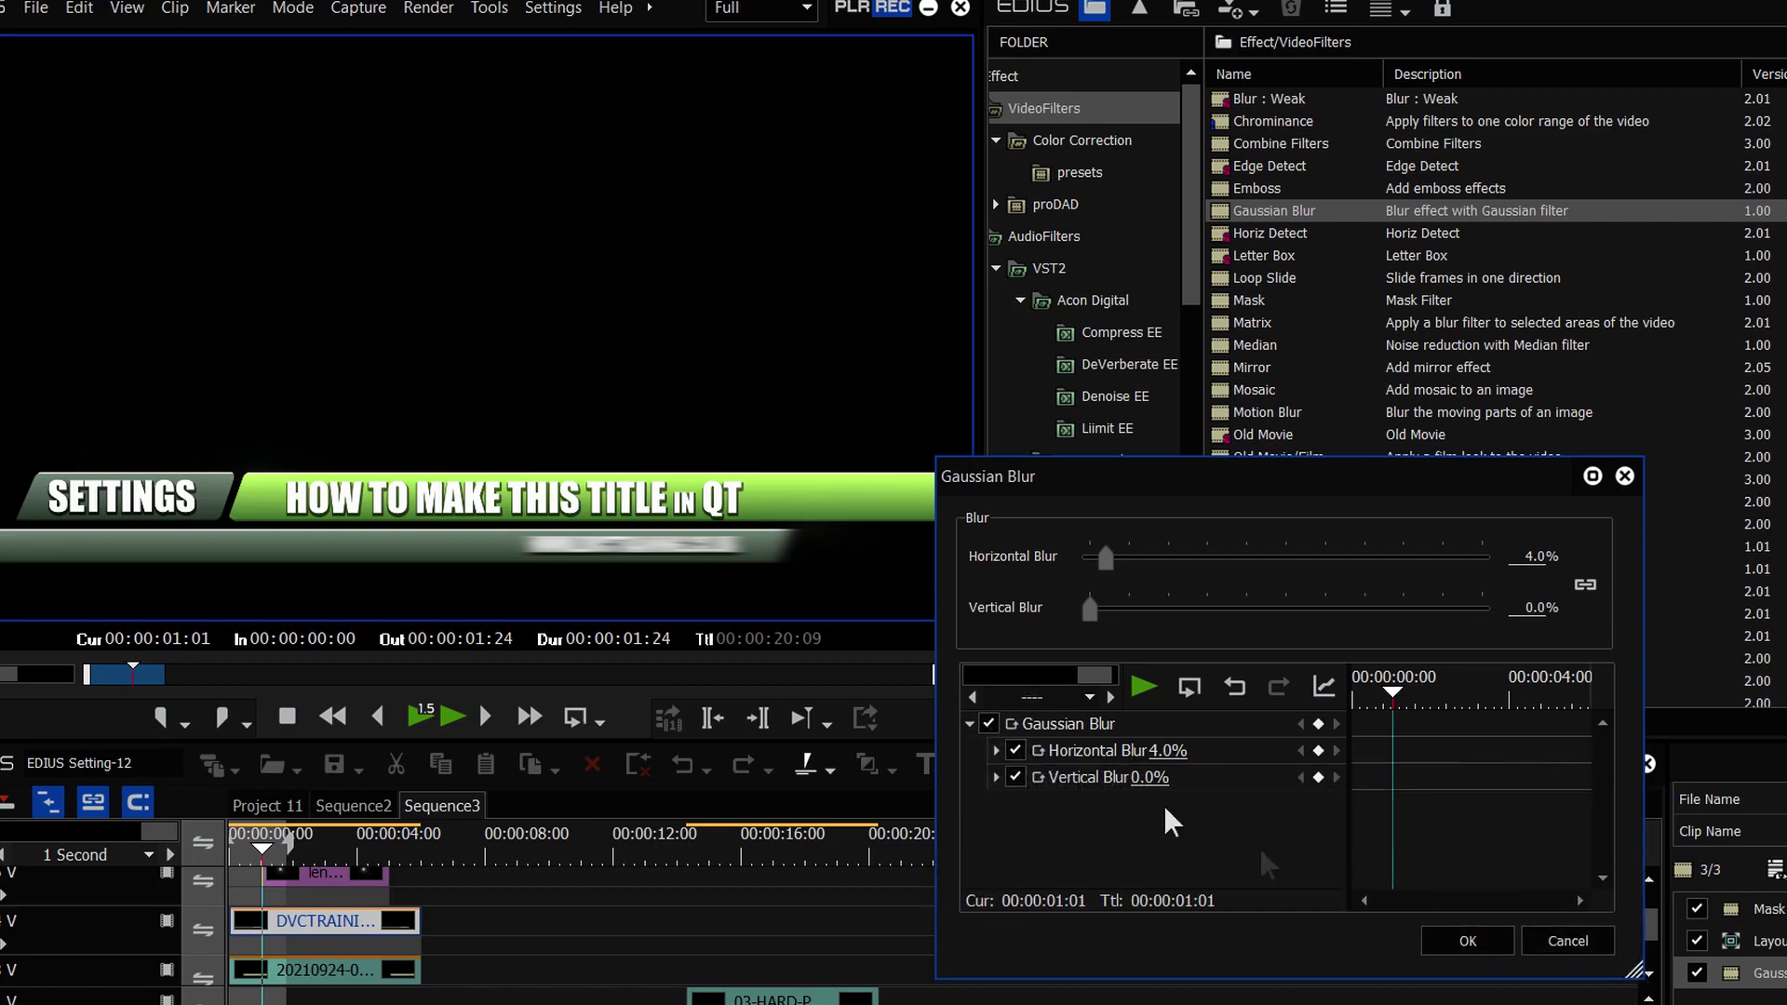
{"action": "left_click", "coordinate": [1318, 723]}
{"action": "left_click_drag", "start_coordinate": [1106, 561], "coordinate": [1024, 558]}
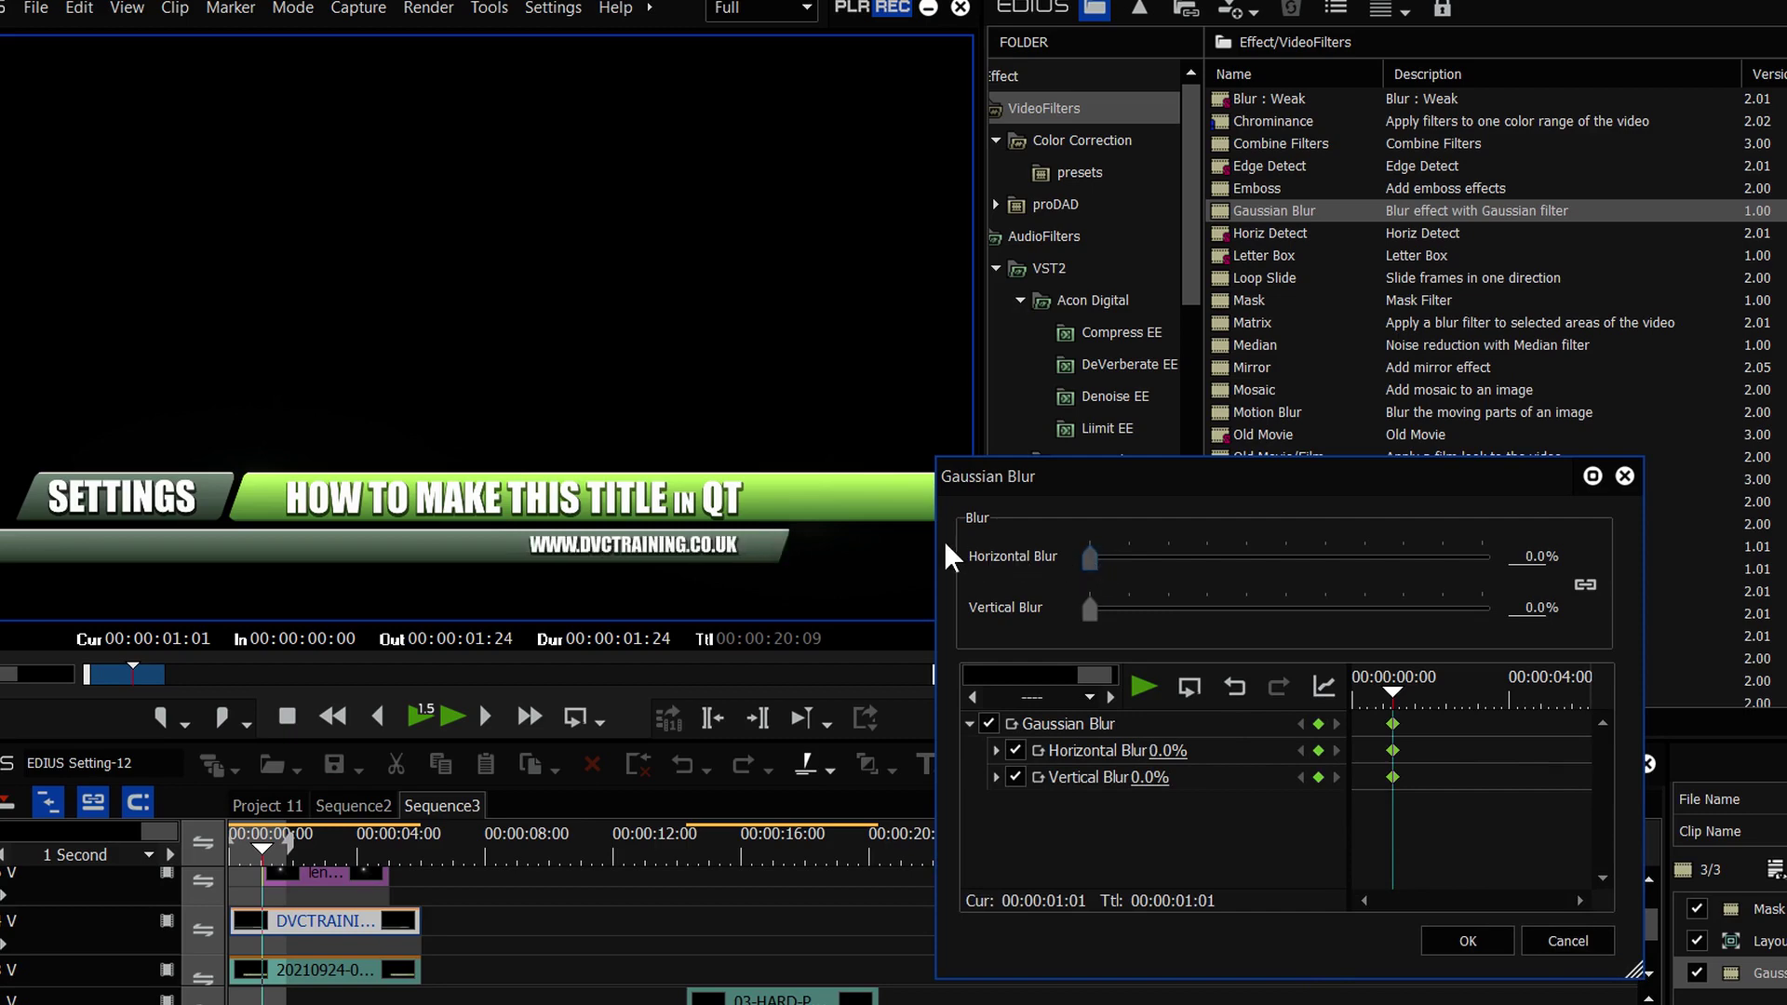
Add a horizontal blur keyframe of 3.0% at 00:00:00:24 and preview the bar's entrance
{"action": "left_click_drag", "start_coordinate": [1393, 698], "coordinate": [1384, 698]}
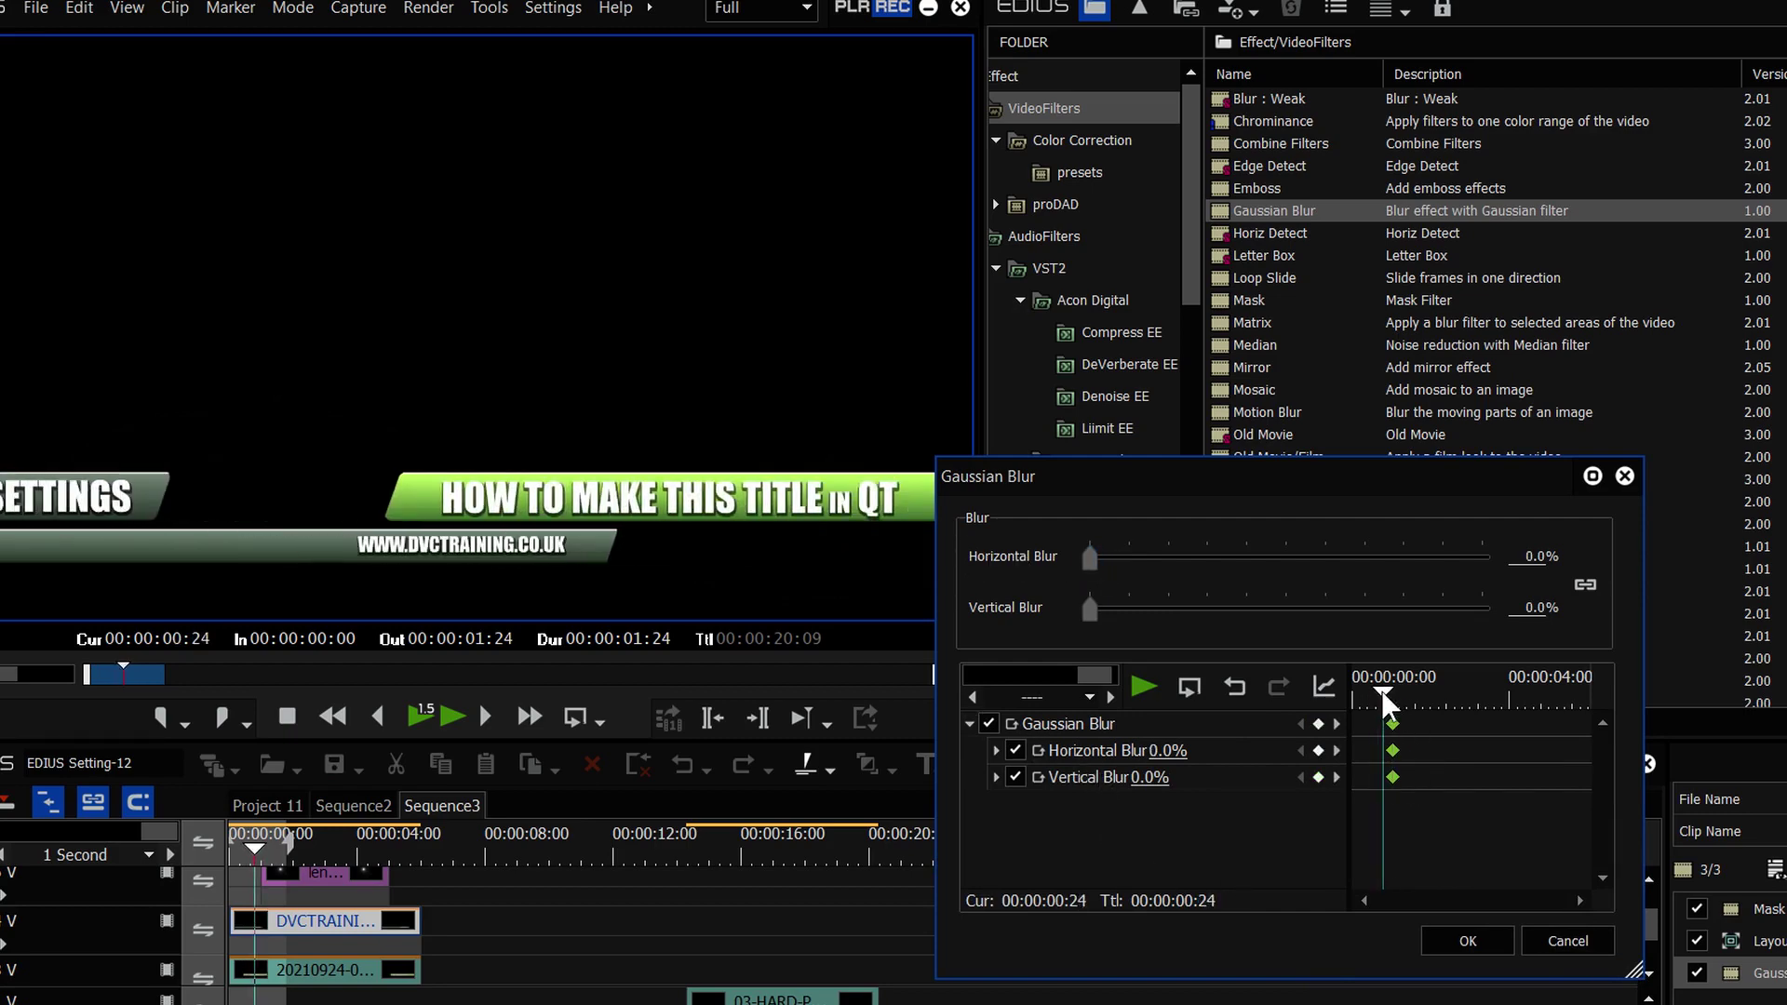
{"action": "left_click", "coordinate": [1091, 562]}
{"action": "left_click_drag", "start_coordinate": [1090, 563], "coordinate": [1093, 563]}
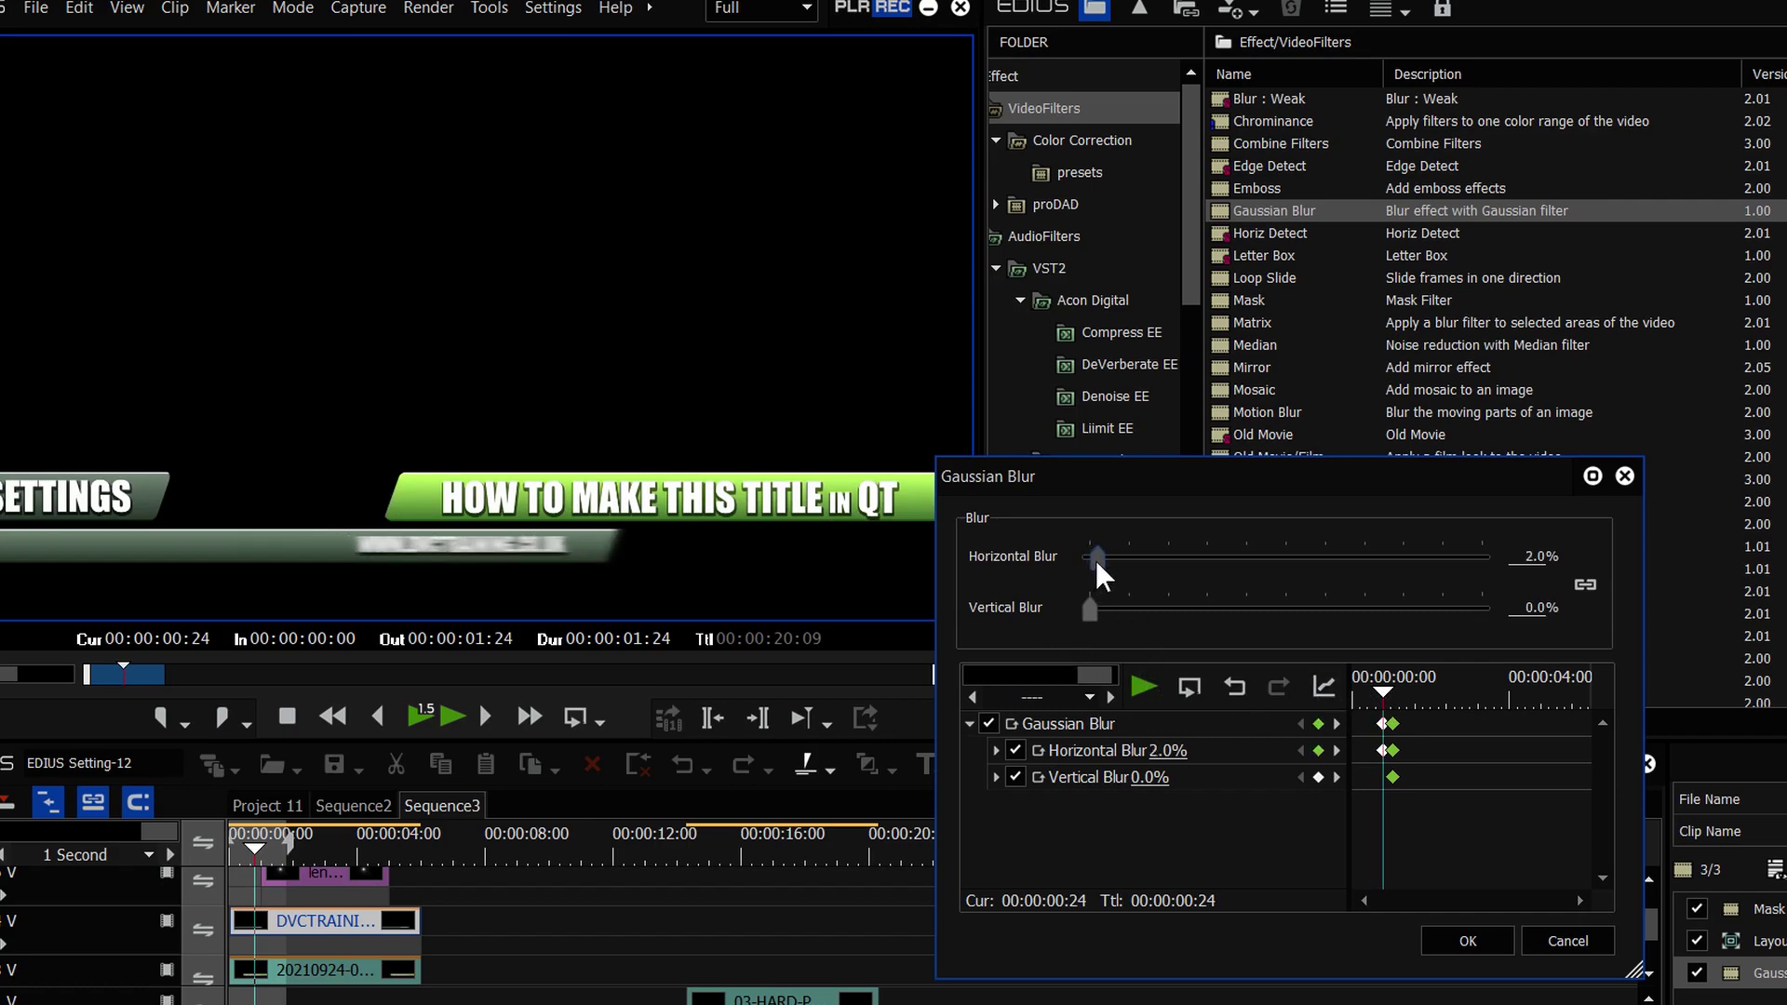
{"action": "left_click", "coordinate": [1188, 697]}
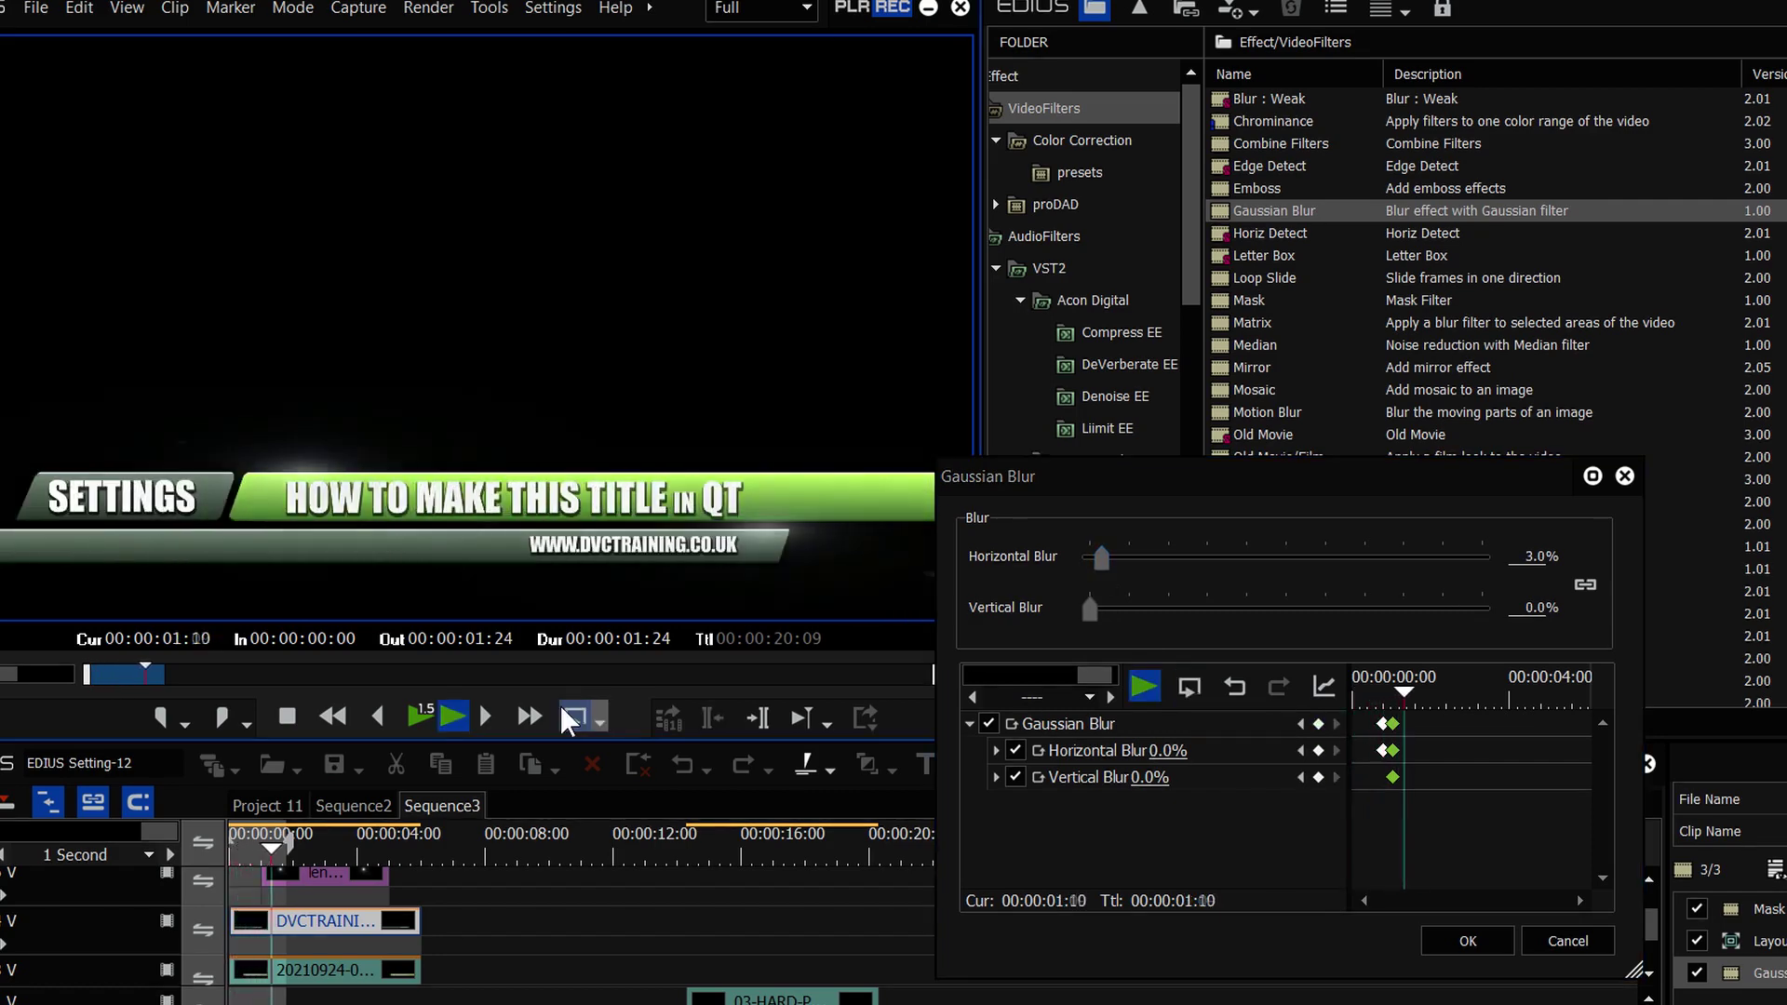
Fine-tune the horizontal blur keyframe at 00:00:00:24 to 2.6%
{"action": "left_click", "coordinate": [1387, 696]}
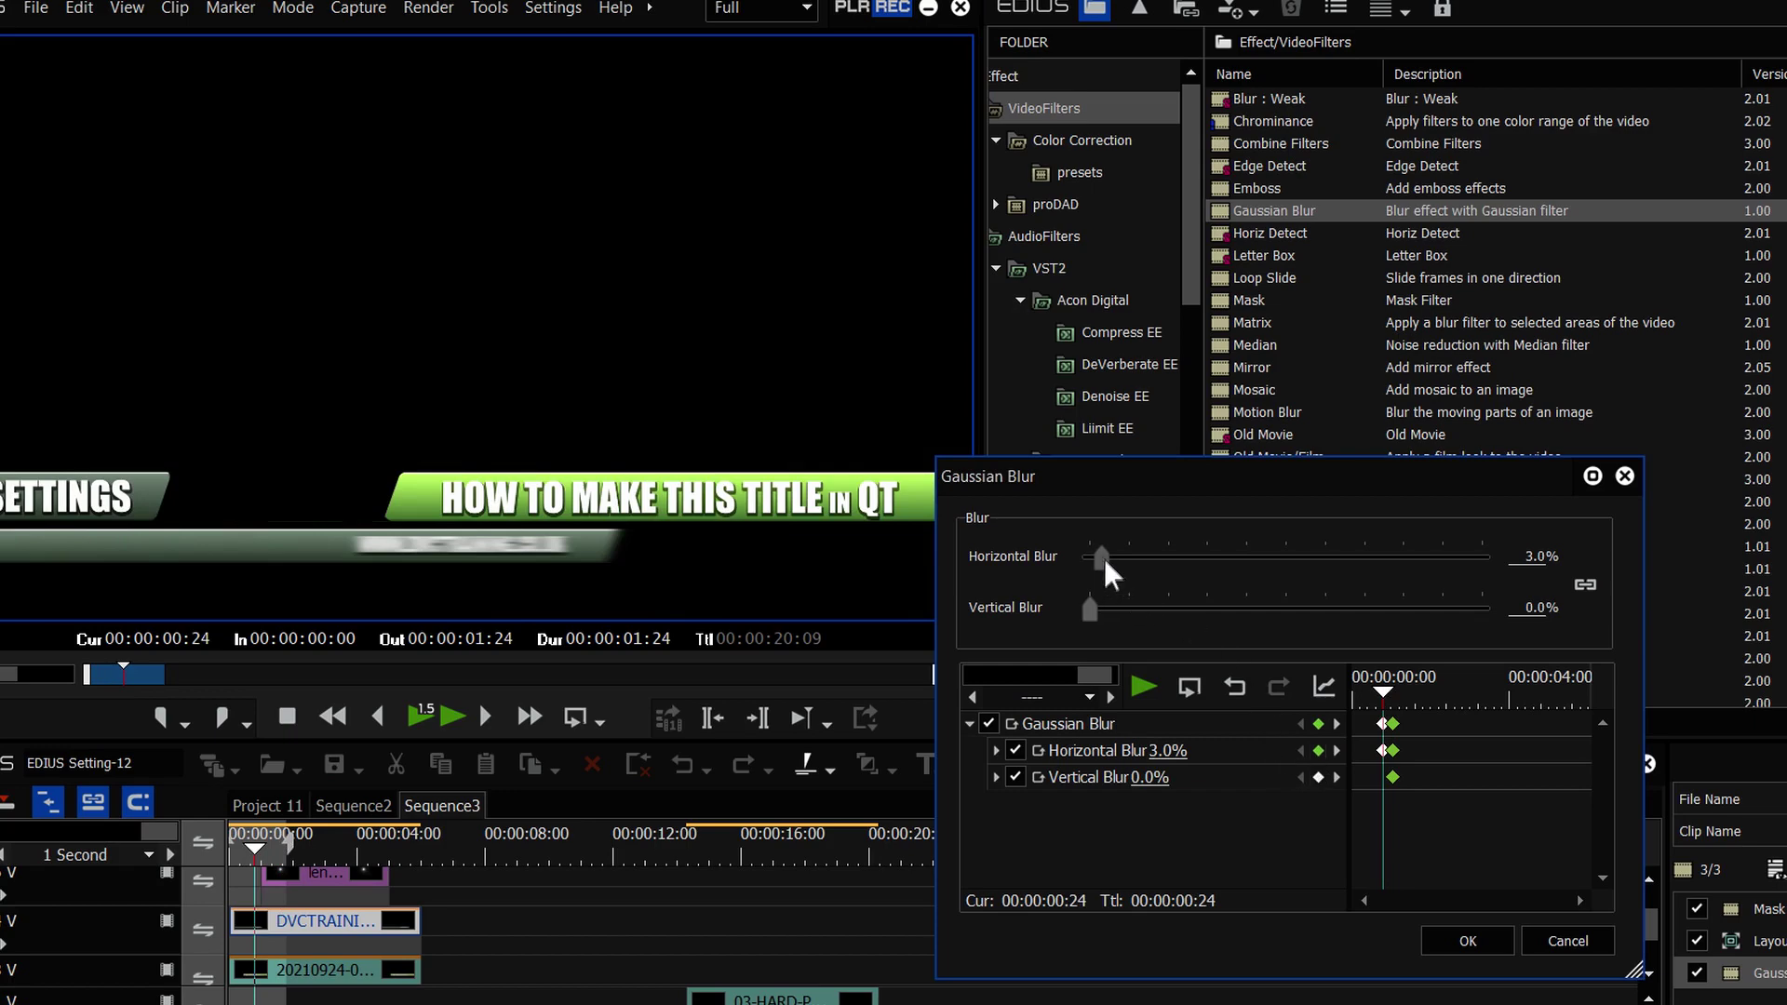
{"action": "left_click_drag", "start_coordinate": [1104, 558], "coordinate": [1091, 556]}
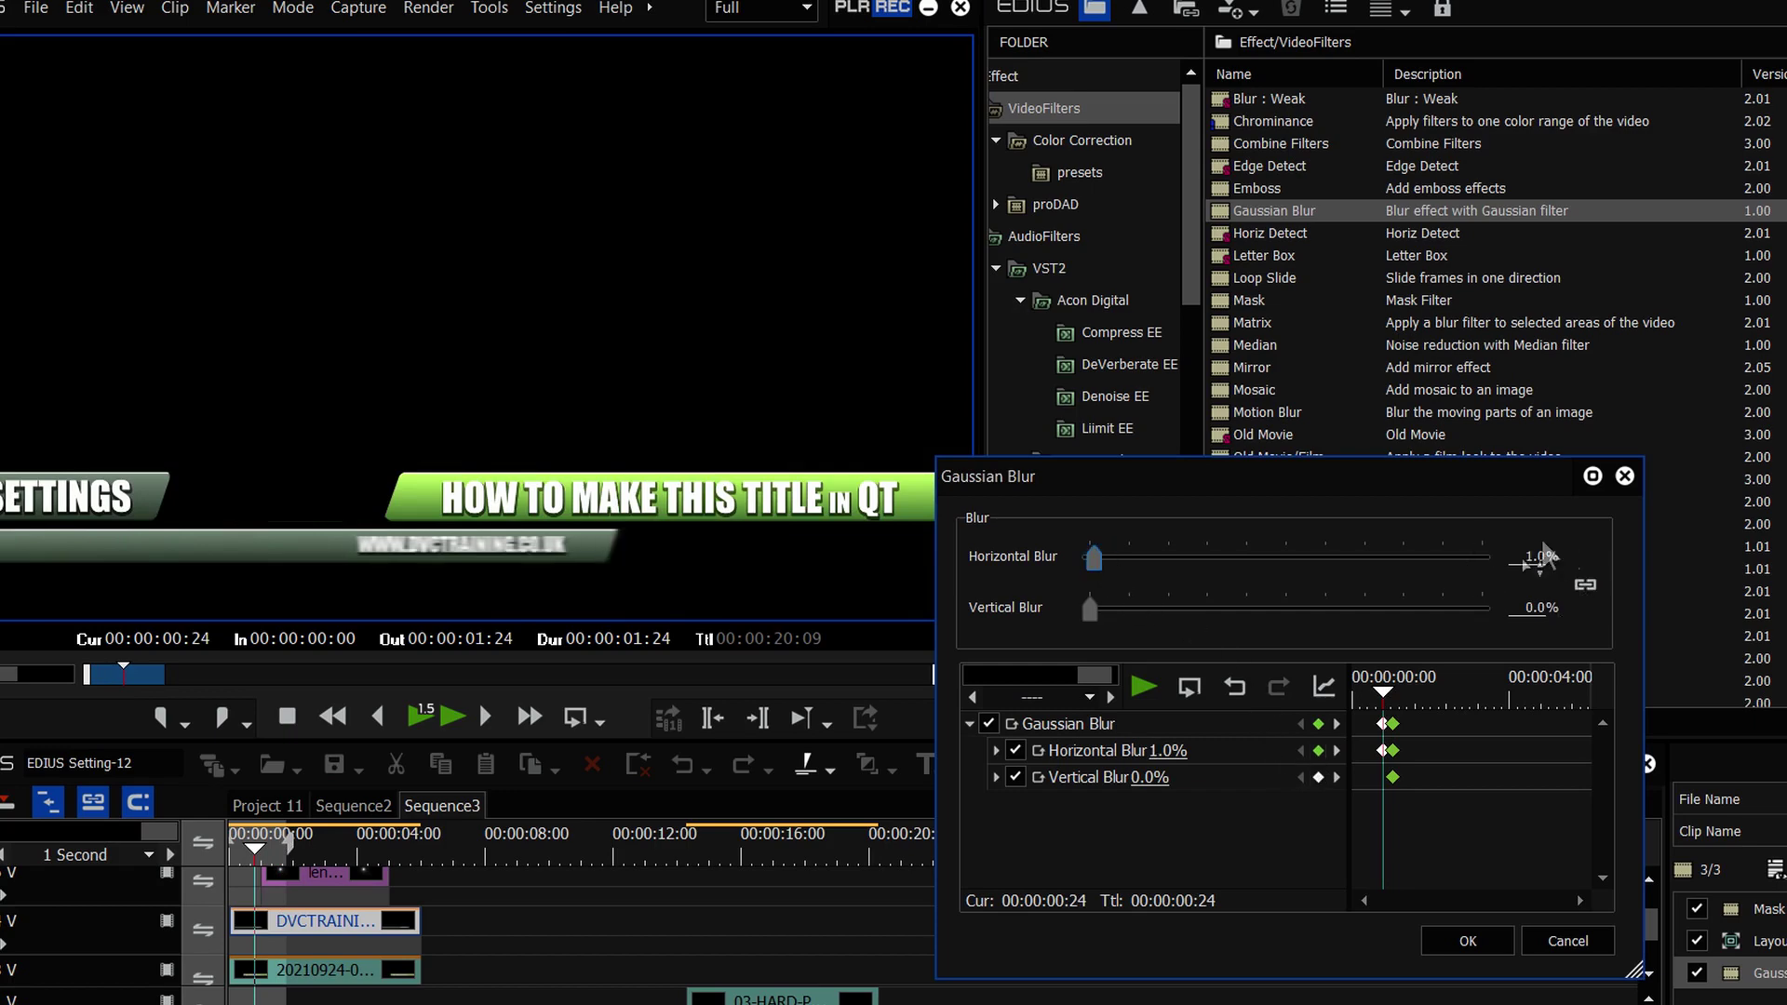
{"action": "left_click_drag", "start_coordinate": [1095, 562], "coordinate": [1099, 561]}
{"action": "left_click", "coordinate": [1168, 752]}
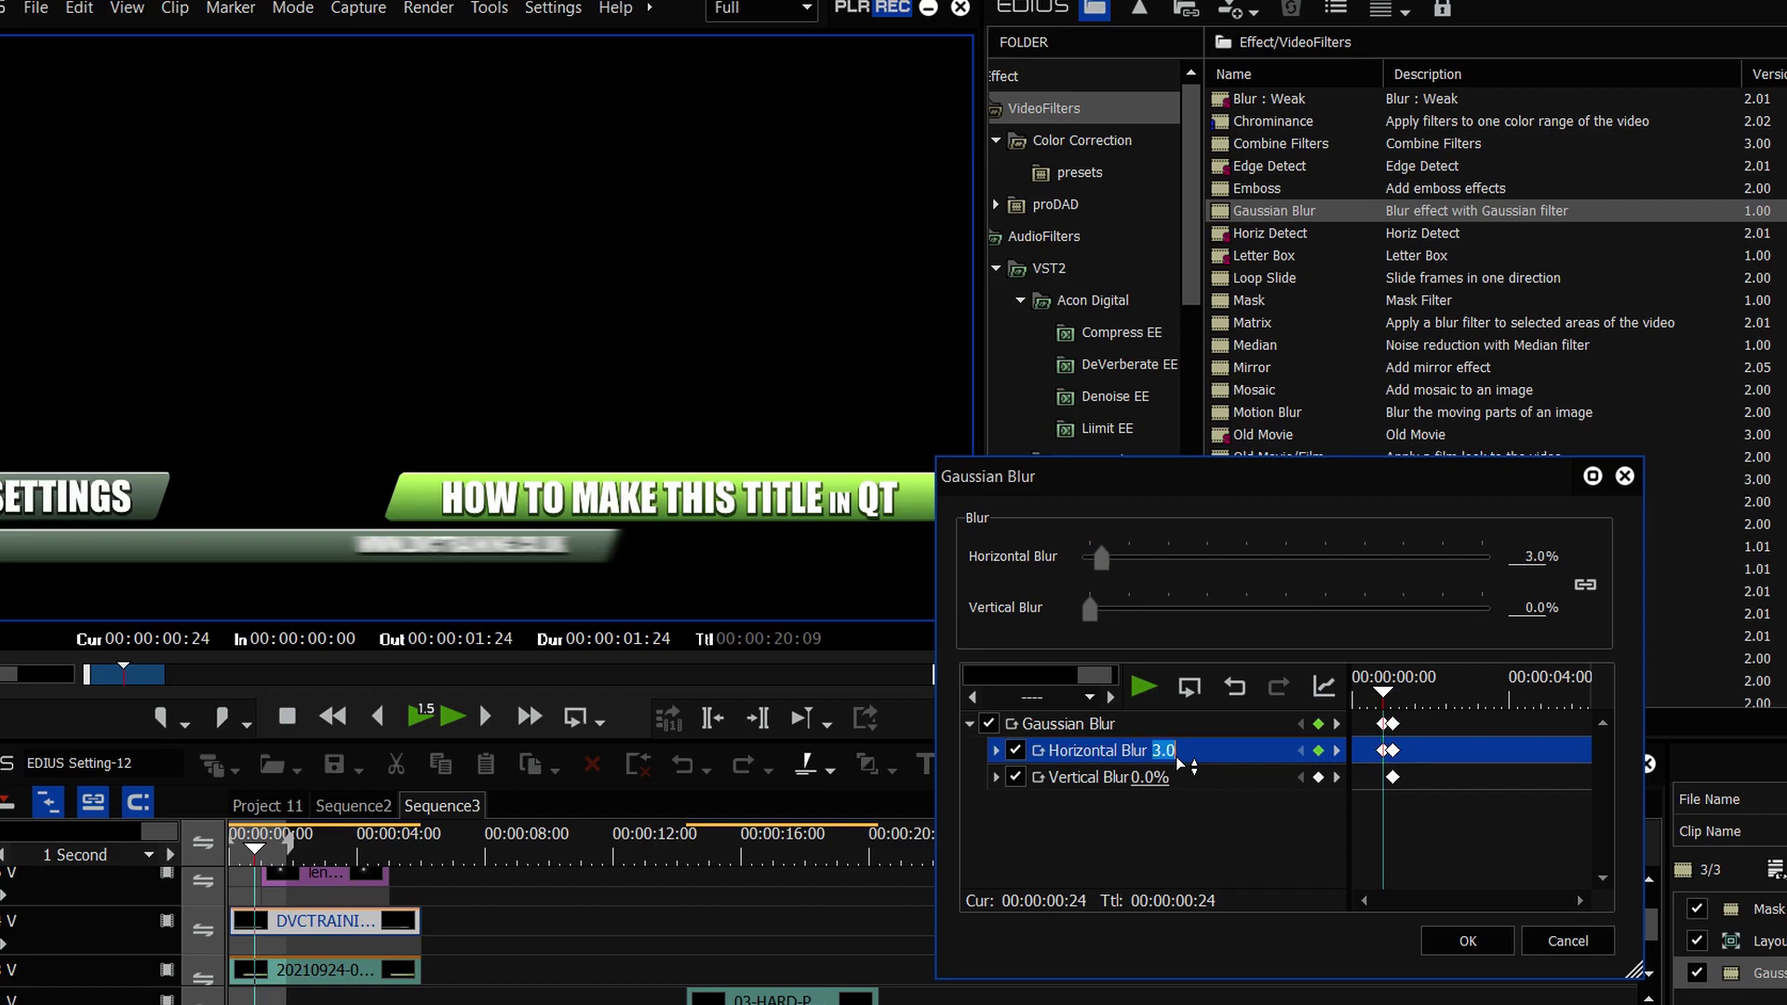
{"action": "scroll", "coordinate": [1177, 758], "scroll_direction": "down", "scroll_amount": 1}
Add a 0% blur keyframe at 00:00:04:29 and copy the 2.6% horizontal blur keyframe to 00:00:05:08
{"action": "left_click_drag", "start_coordinate": [1392, 700], "coordinate": [1547, 697]}
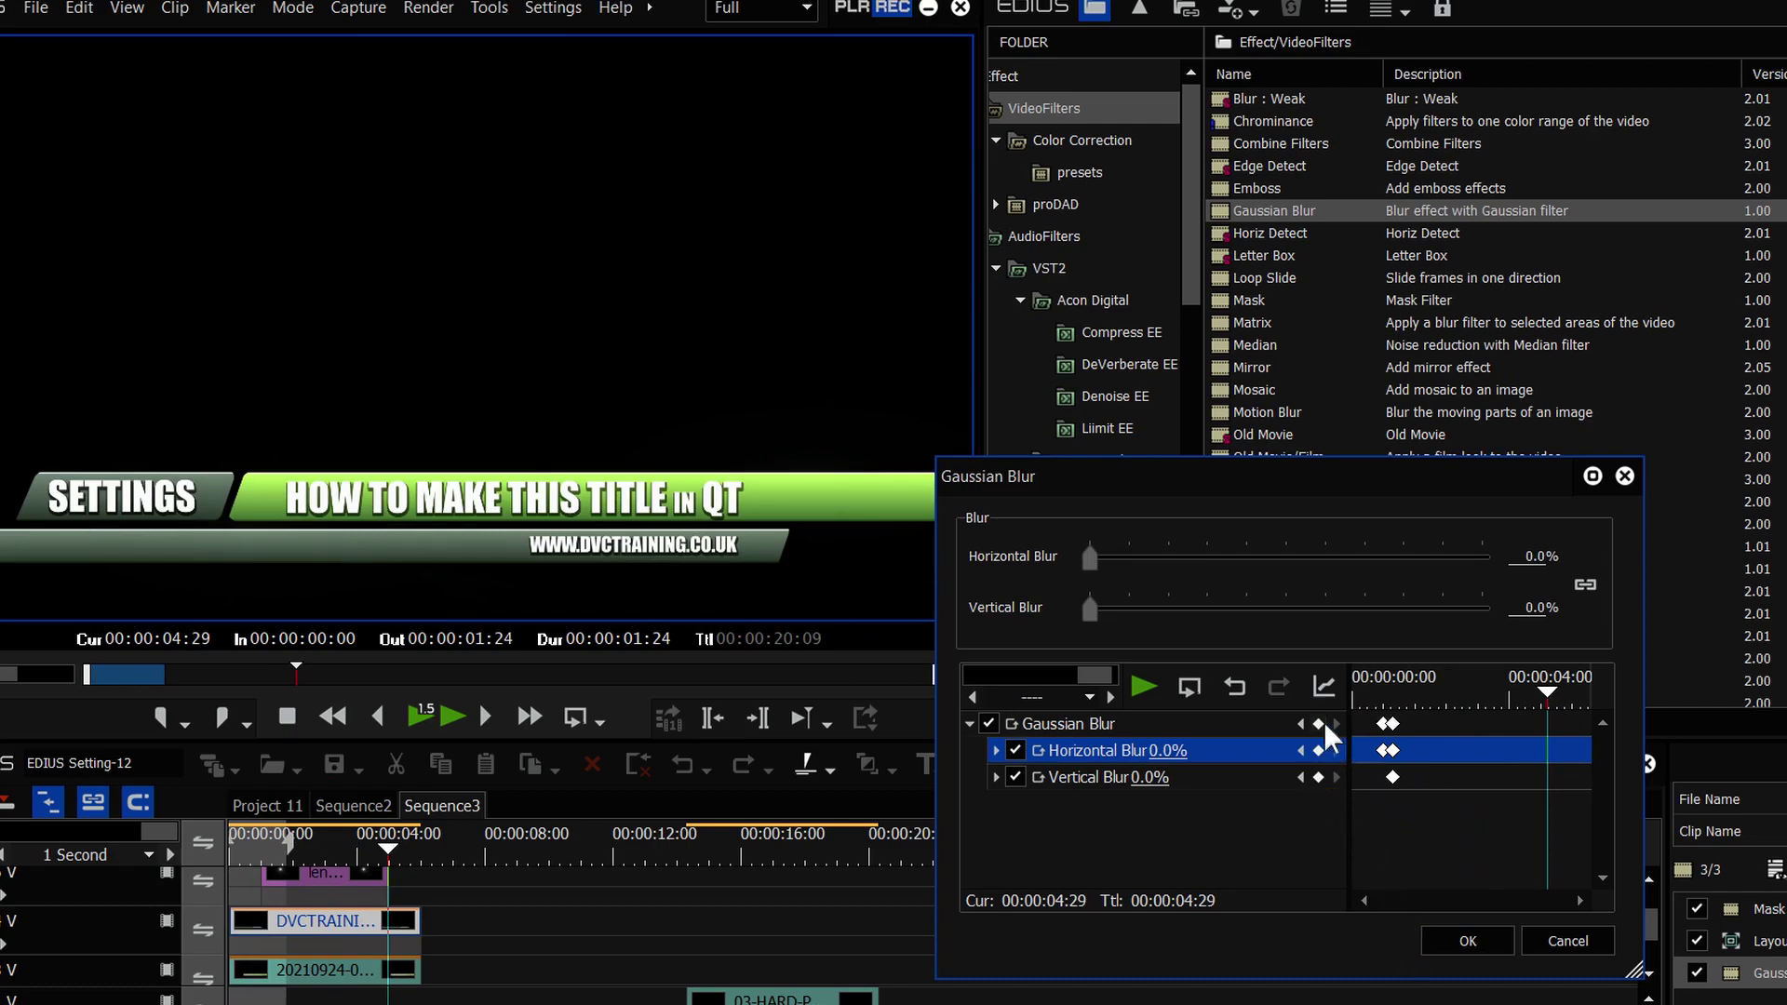
{"action": "mouse_move", "coordinate": [1560, 696]}
{"action": "left_mouse_down"}
{"action": "mouse_move", "coordinate": [1575, 689]}
{"action": "mouse_move", "coordinate": [1562, 697]}
{"action": "left_mouse_up"}
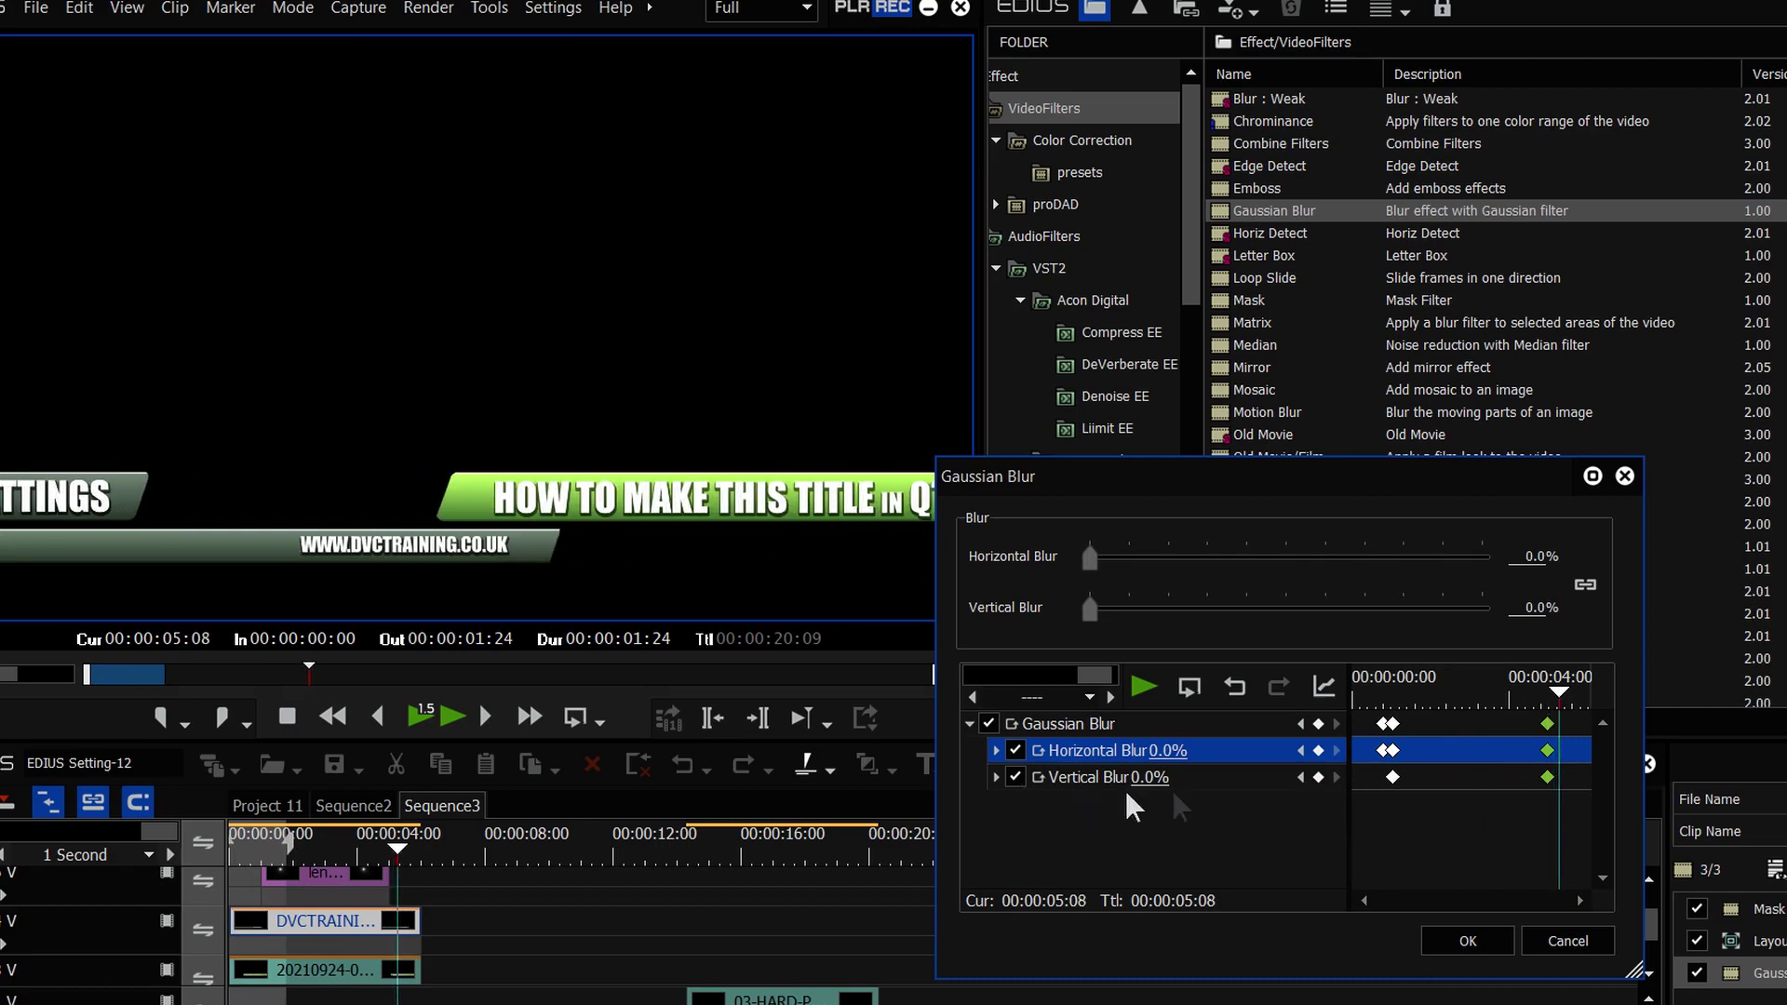
{"action": "left_click", "coordinate": [1384, 725]}
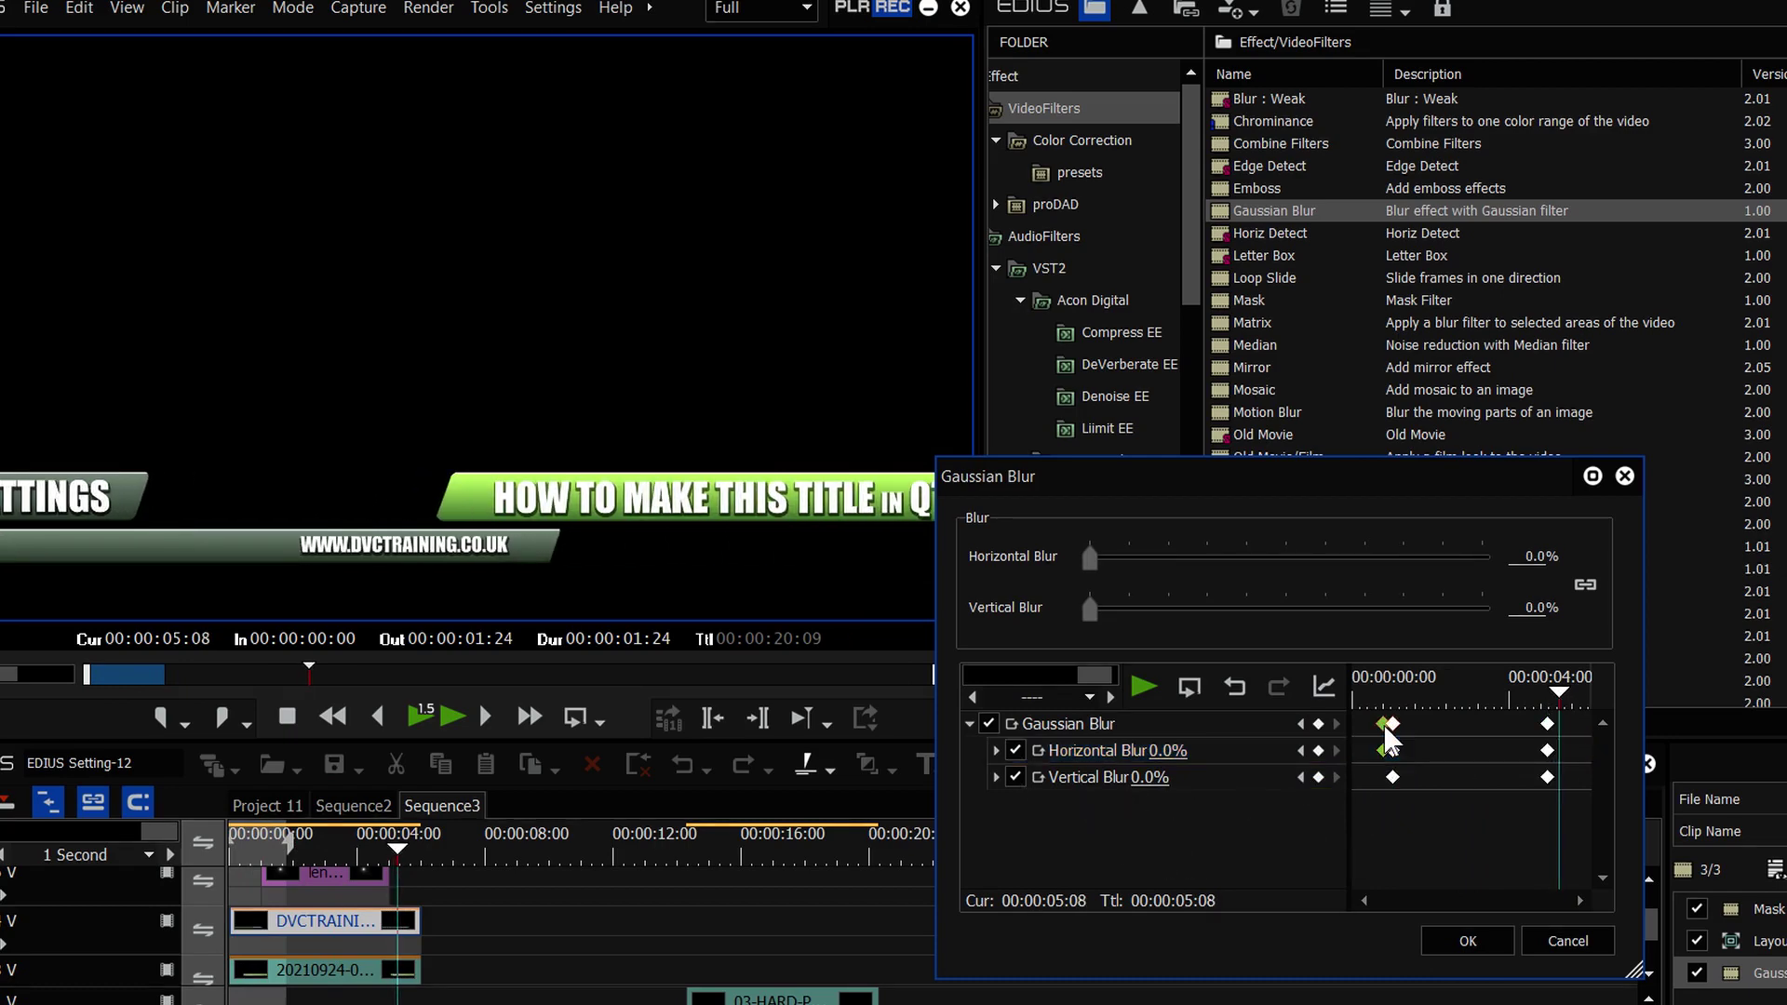
{"action": "key", "text": "ctrl+v"}
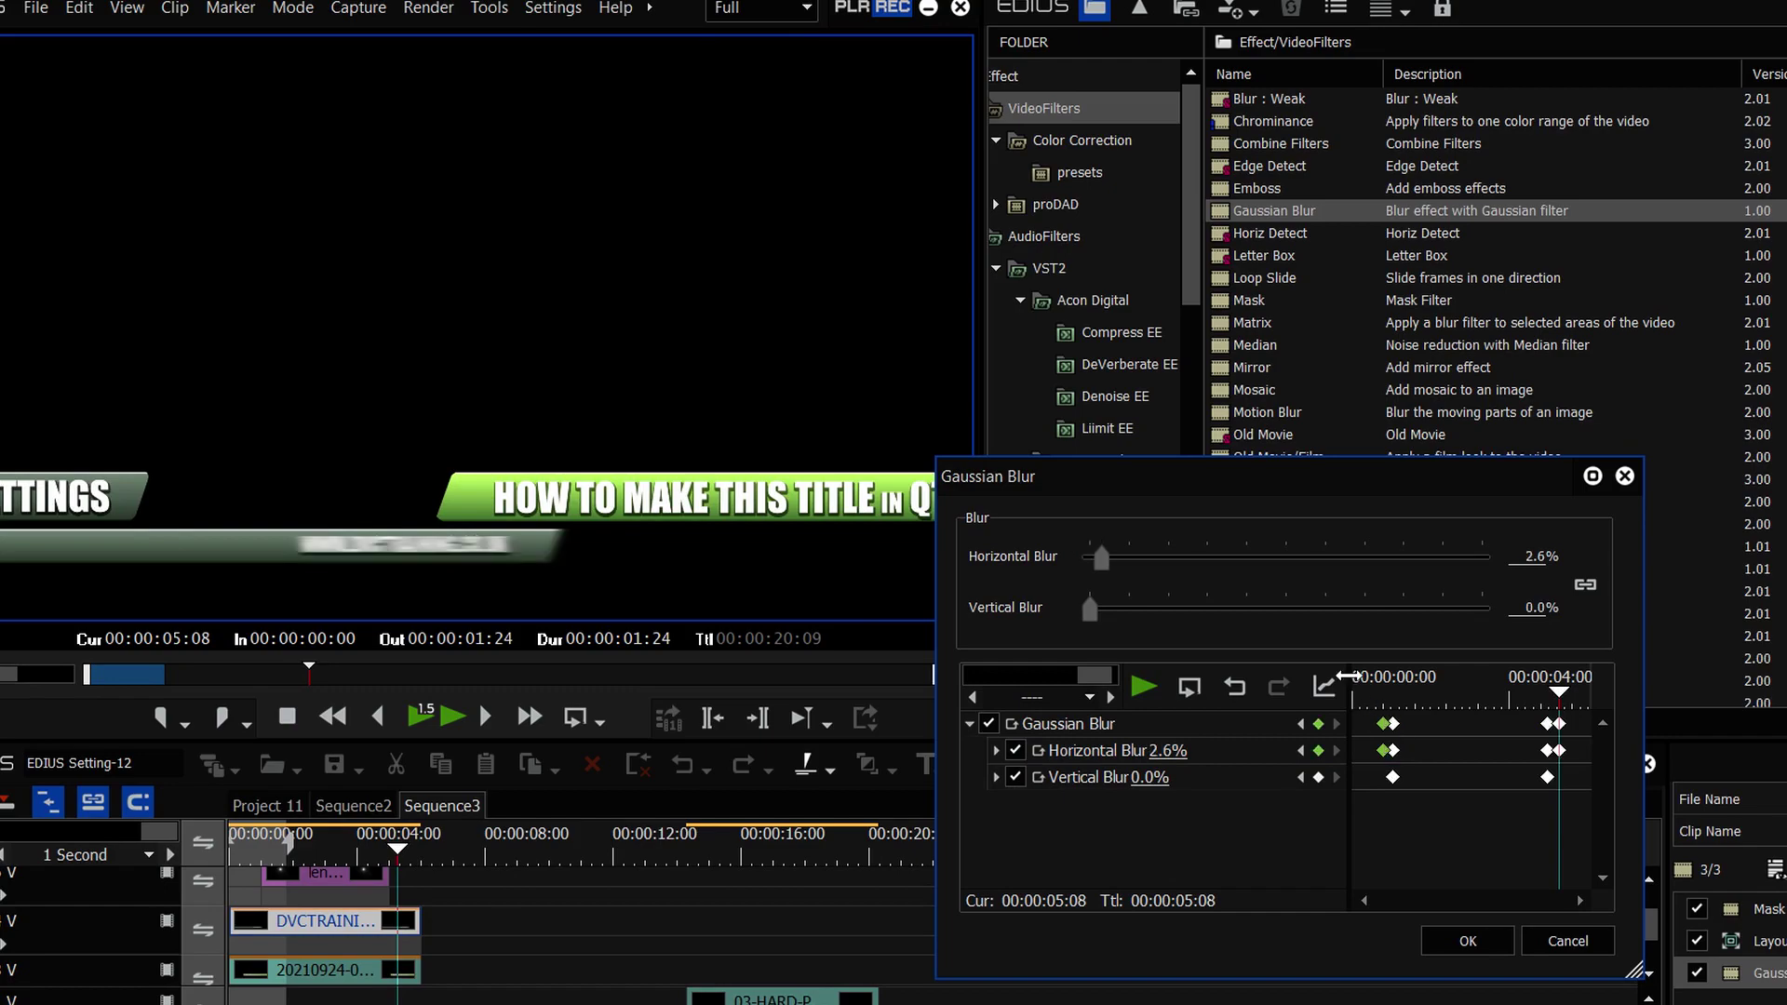
Preview the keyframed blur from the clip's start and apply the Gaussian Blur settings
{"action": "left_click_drag", "start_coordinate": [1355, 687], "coordinate": [1322, 693]}
{"action": "key", "text": "space"}
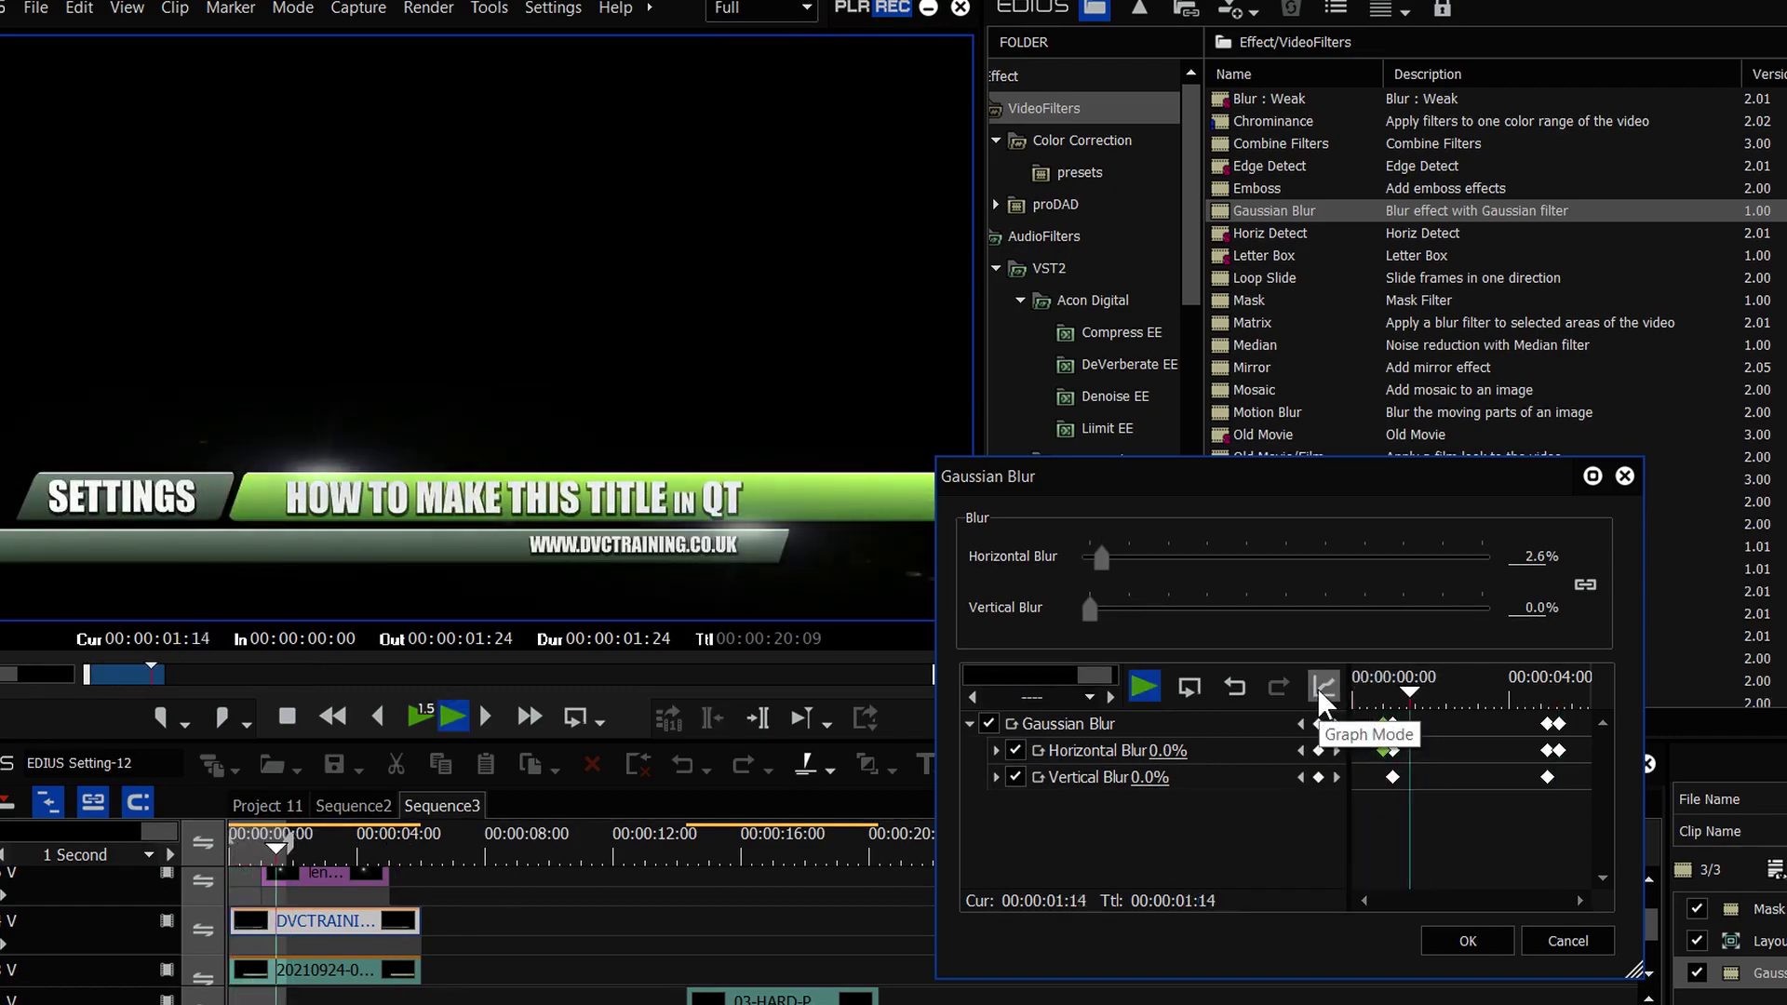
{"action": "key", "text": "space"}
{"action": "left_click", "coordinate": [1468, 941]}
Copy the Gaussian Blur filter to the green bar and SETTINGS title clips and play the sequence from the start
{"action": "left_click_drag", "start_coordinate": [547, 740], "coordinate": [500, 447]}
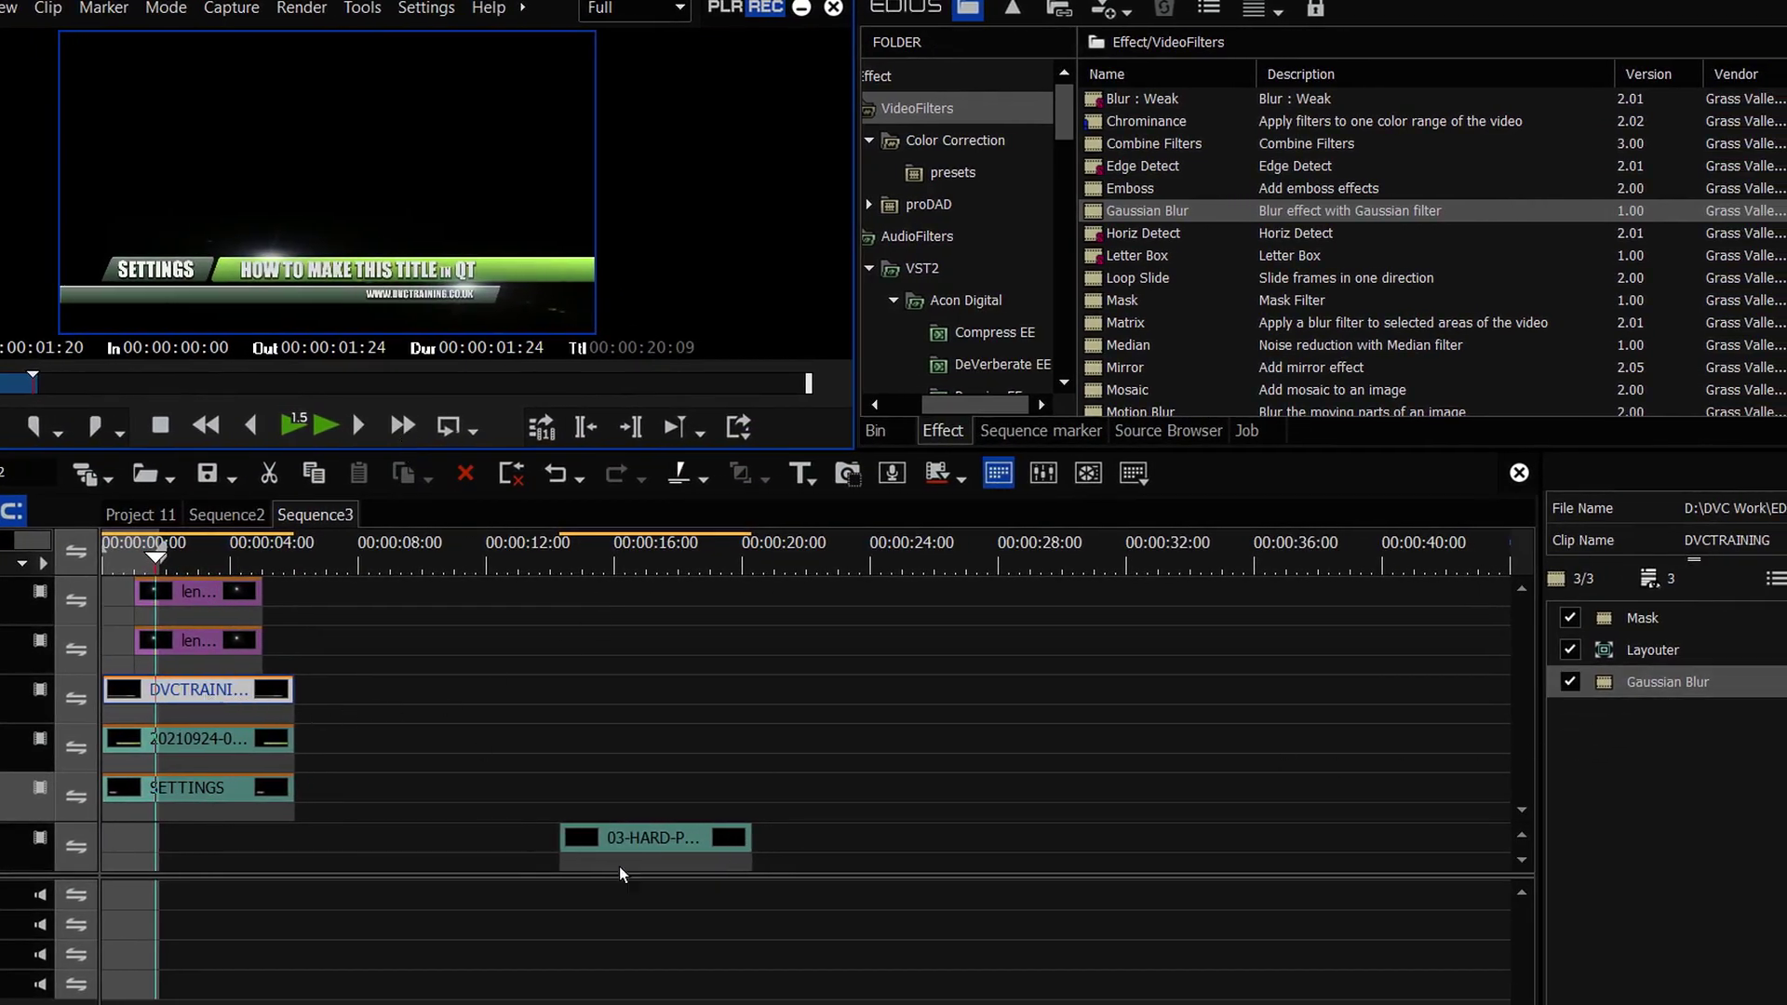
{"action": "left_click_drag", "start_coordinate": [370, 751], "coordinate": [262, 802]}
{"action": "left_click_drag", "start_coordinate": [1657, 681], "coordinate": [221, 756]}
{"action": "left_click", "coordinate": [105, 558]}
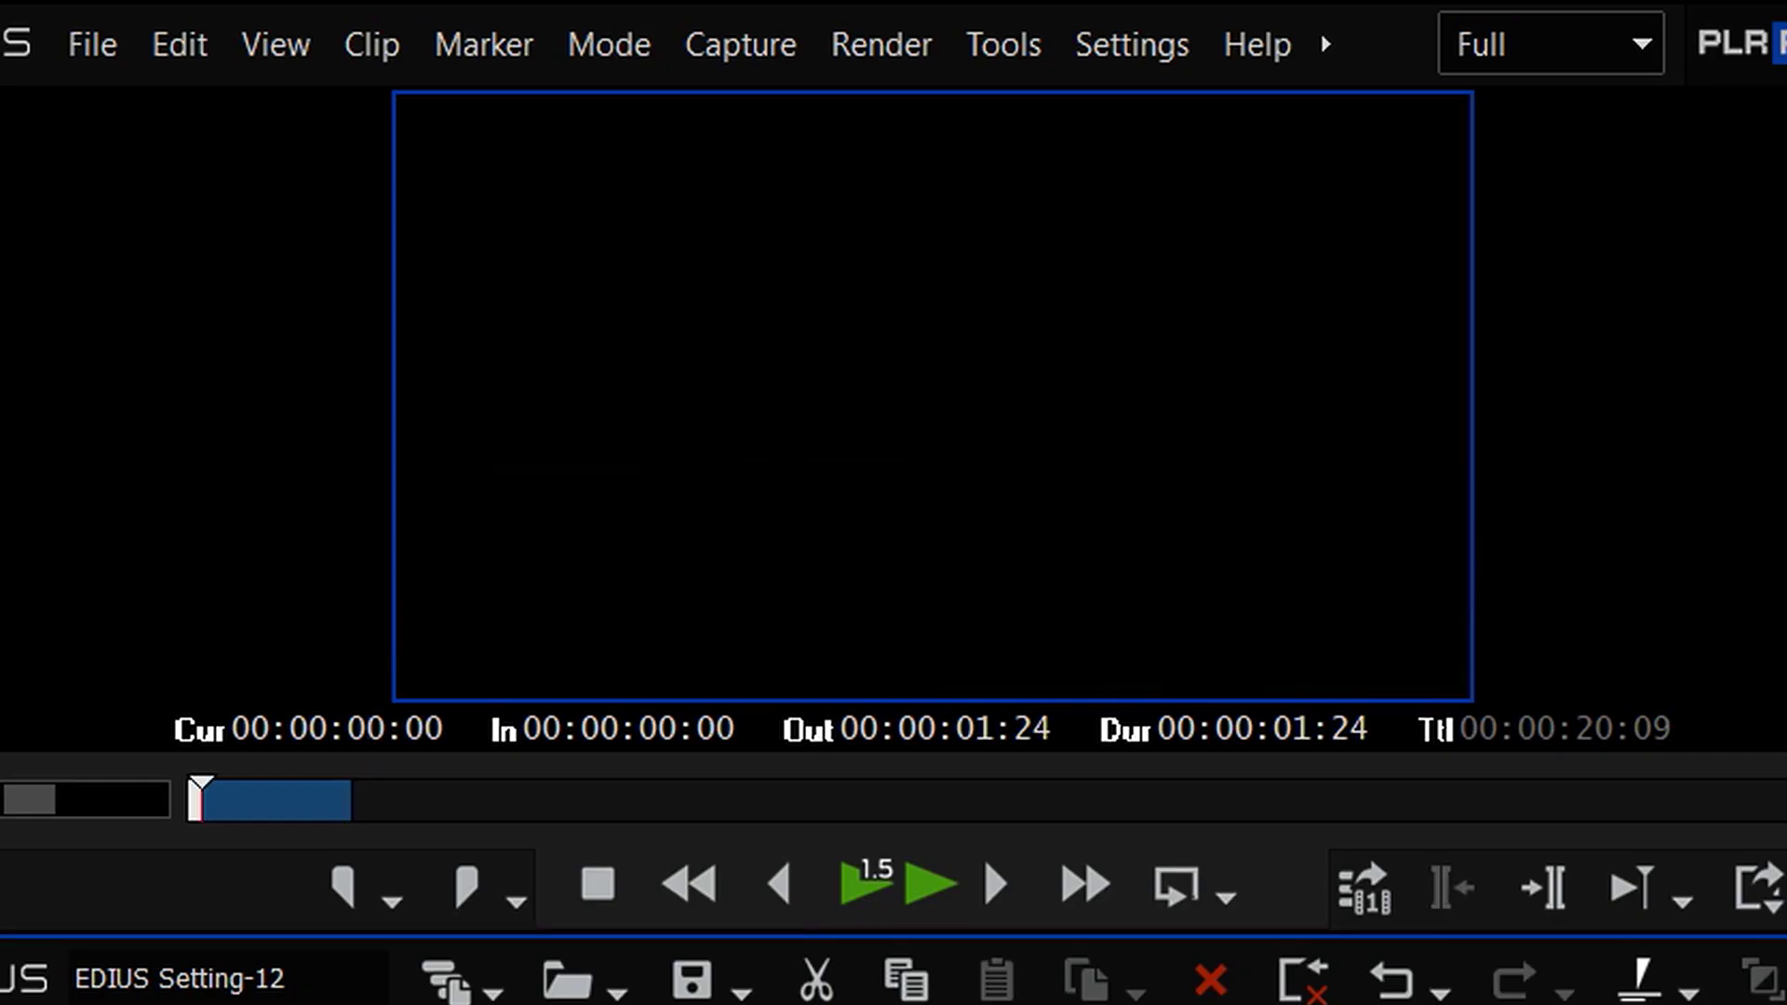
{"action": "key", "text": "space"}
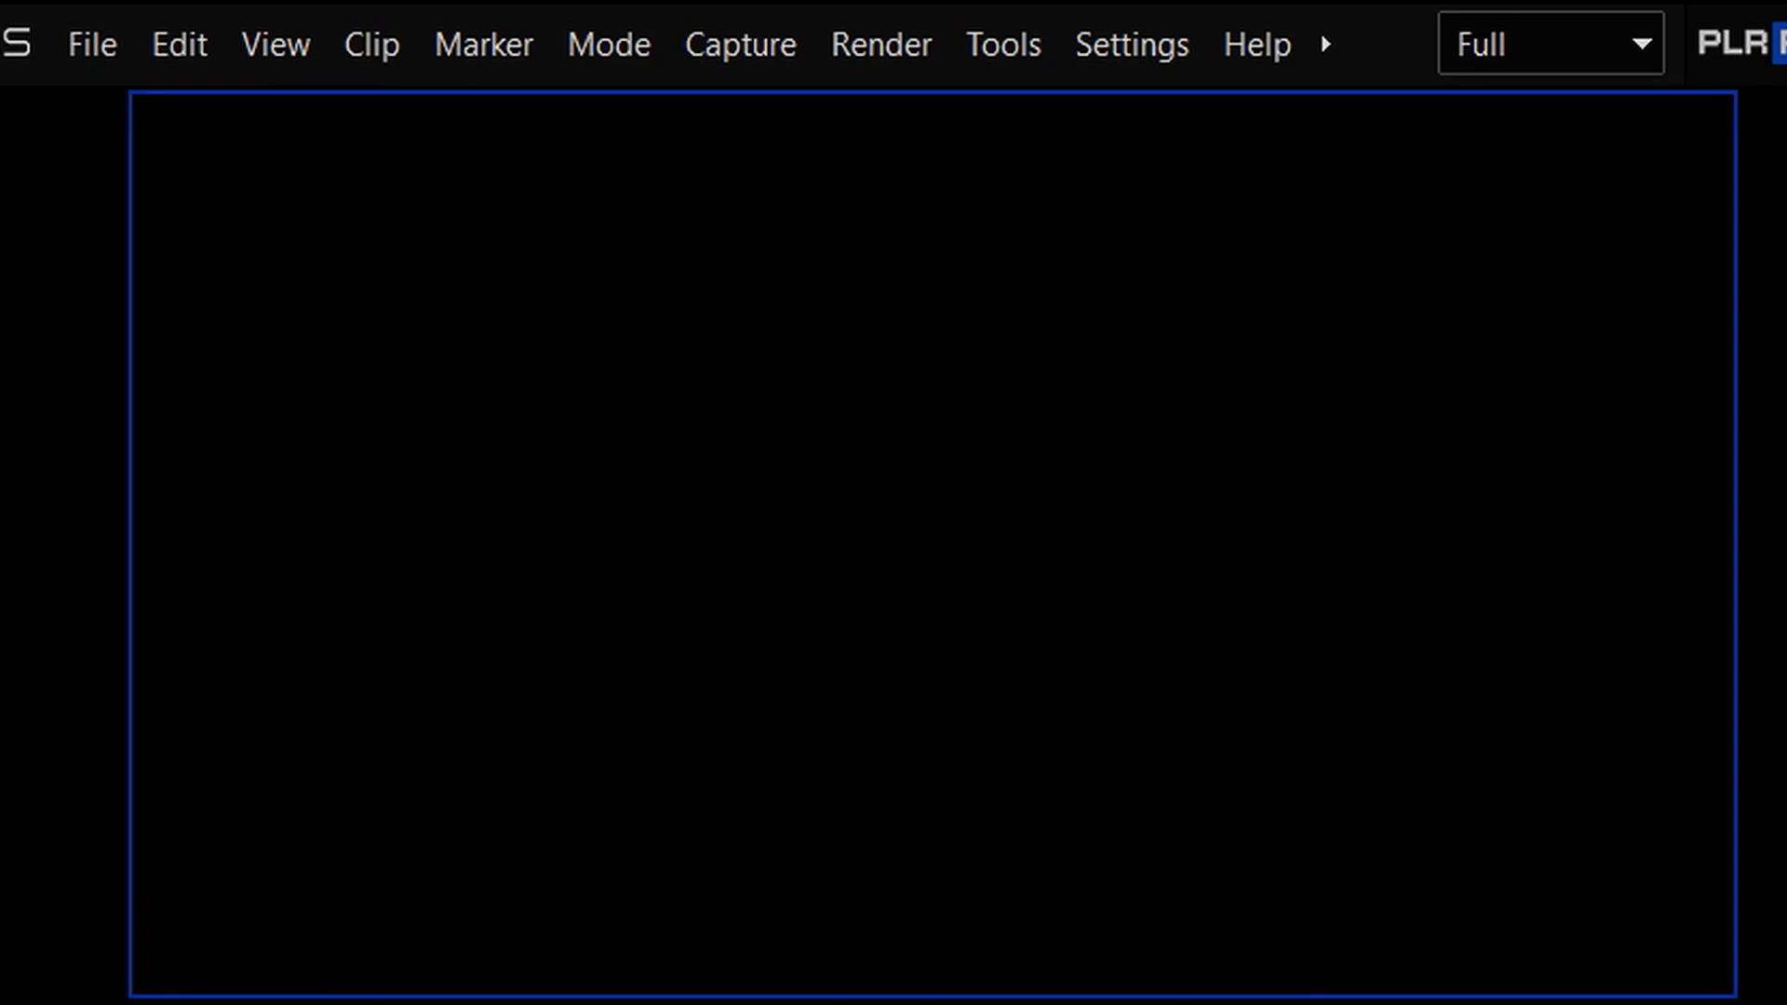
{"action": "key", "text": "space"}
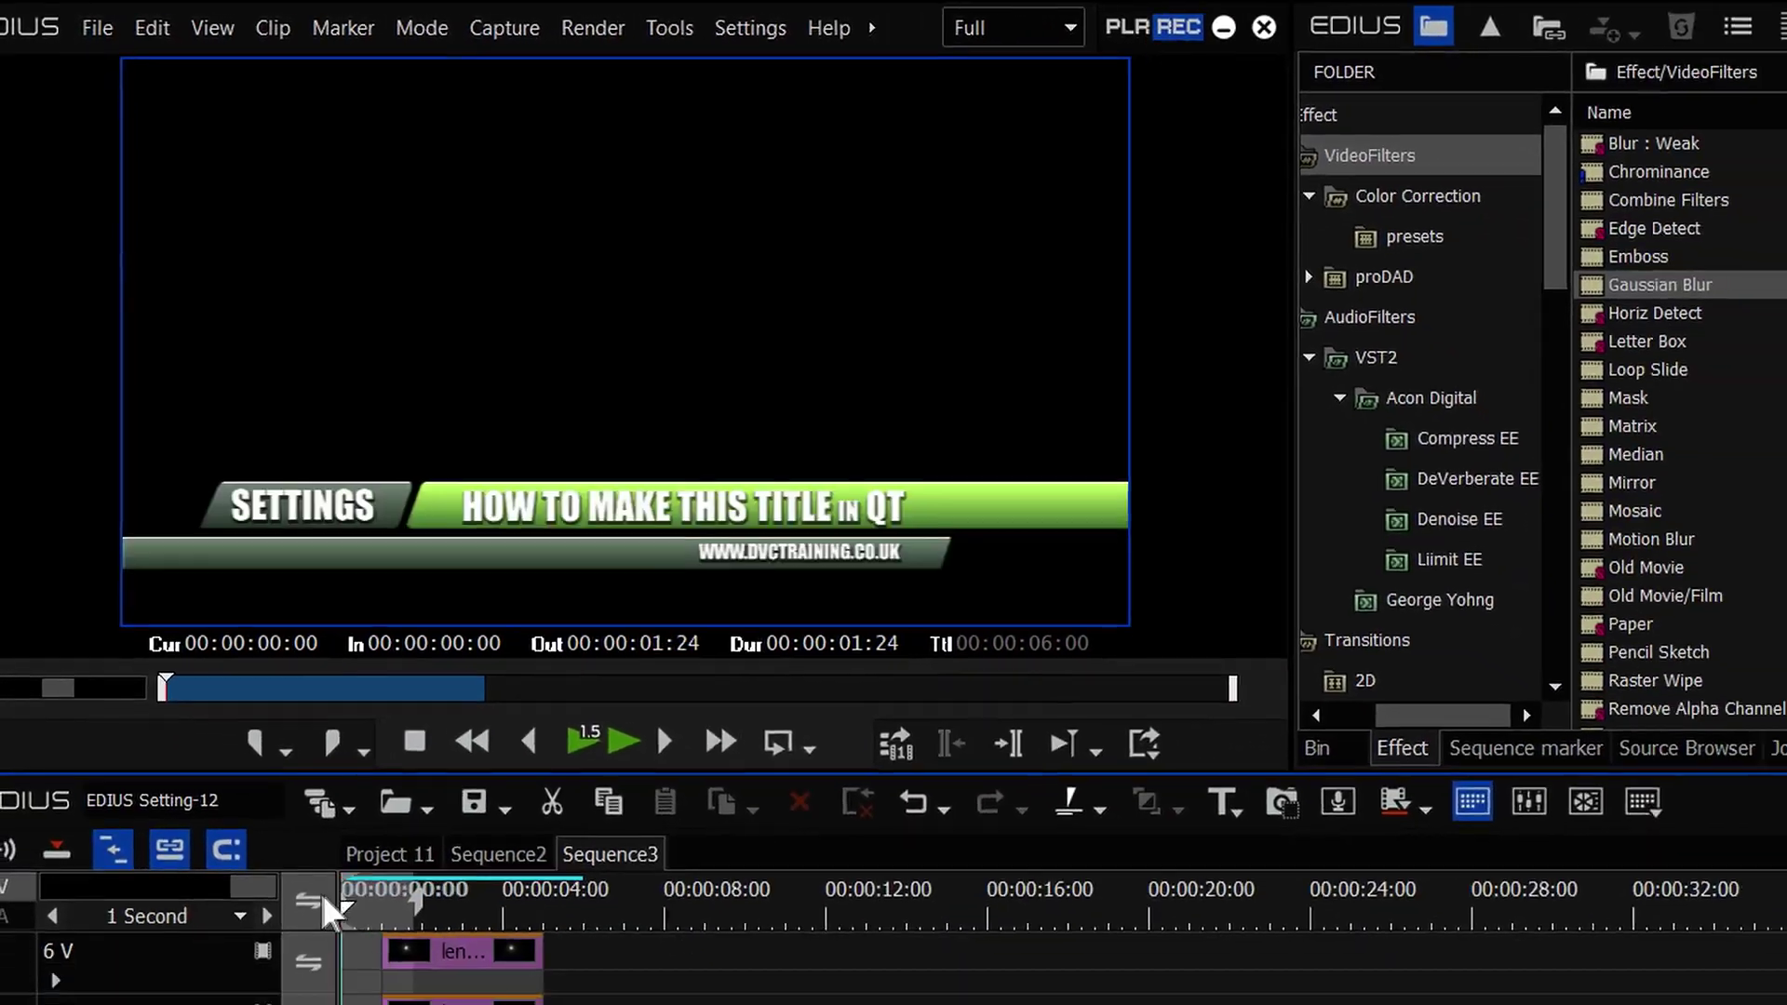
Clear the sequence's in and out points and create a folder named QT main title inside the titles bin folder
{"action": "key", "text": "x"}
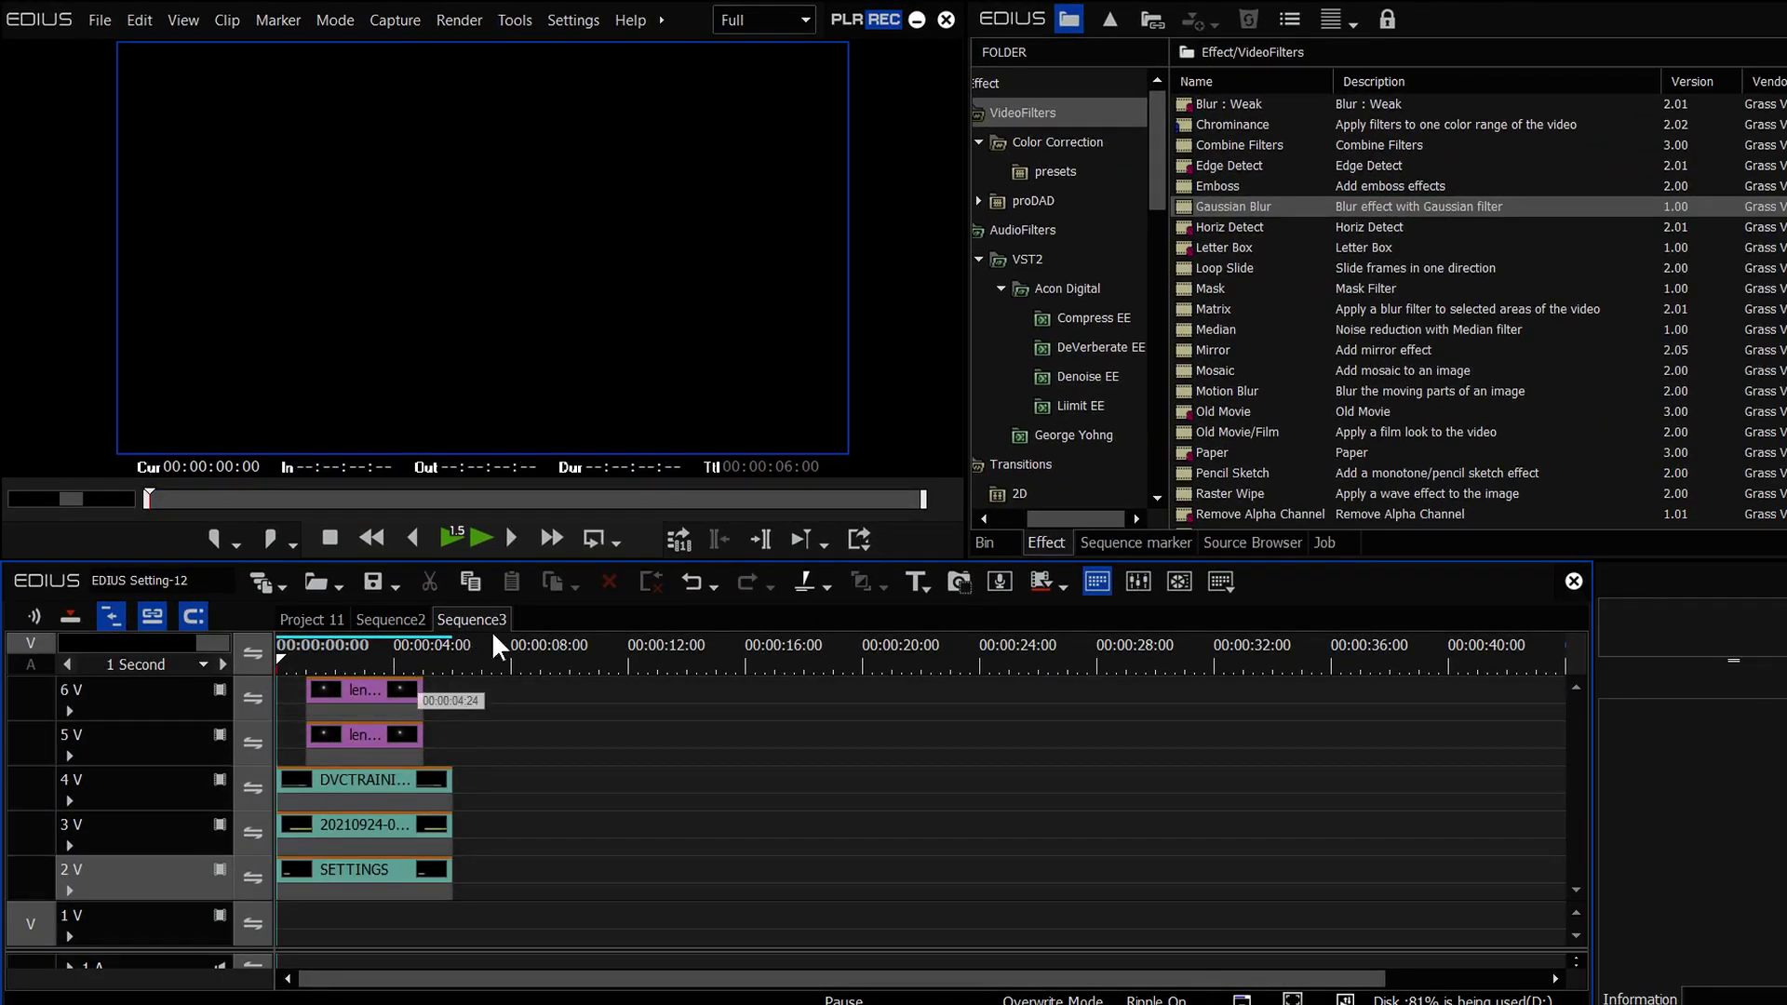
{"action": "left_click", "coordinate": [985, 542]}
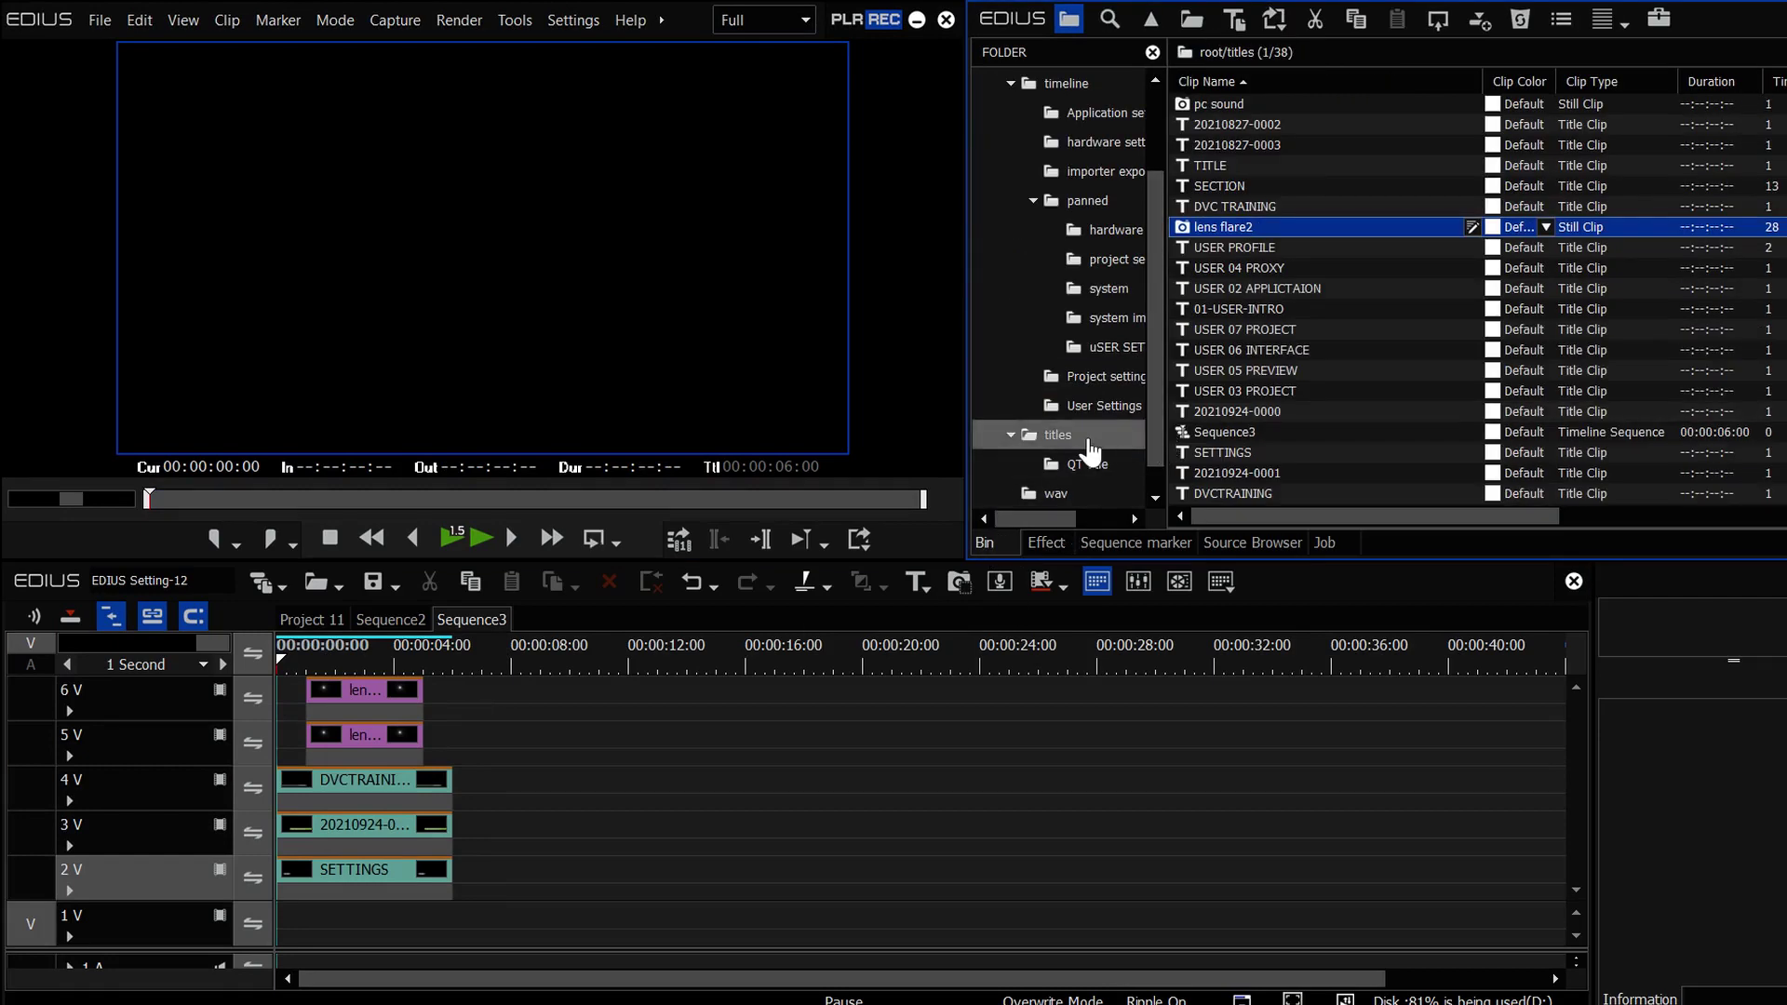
{"action": "right_click", "coordinate": [1086, 439]}
{"action": "left_click", "coordinate": [1155, 452]}
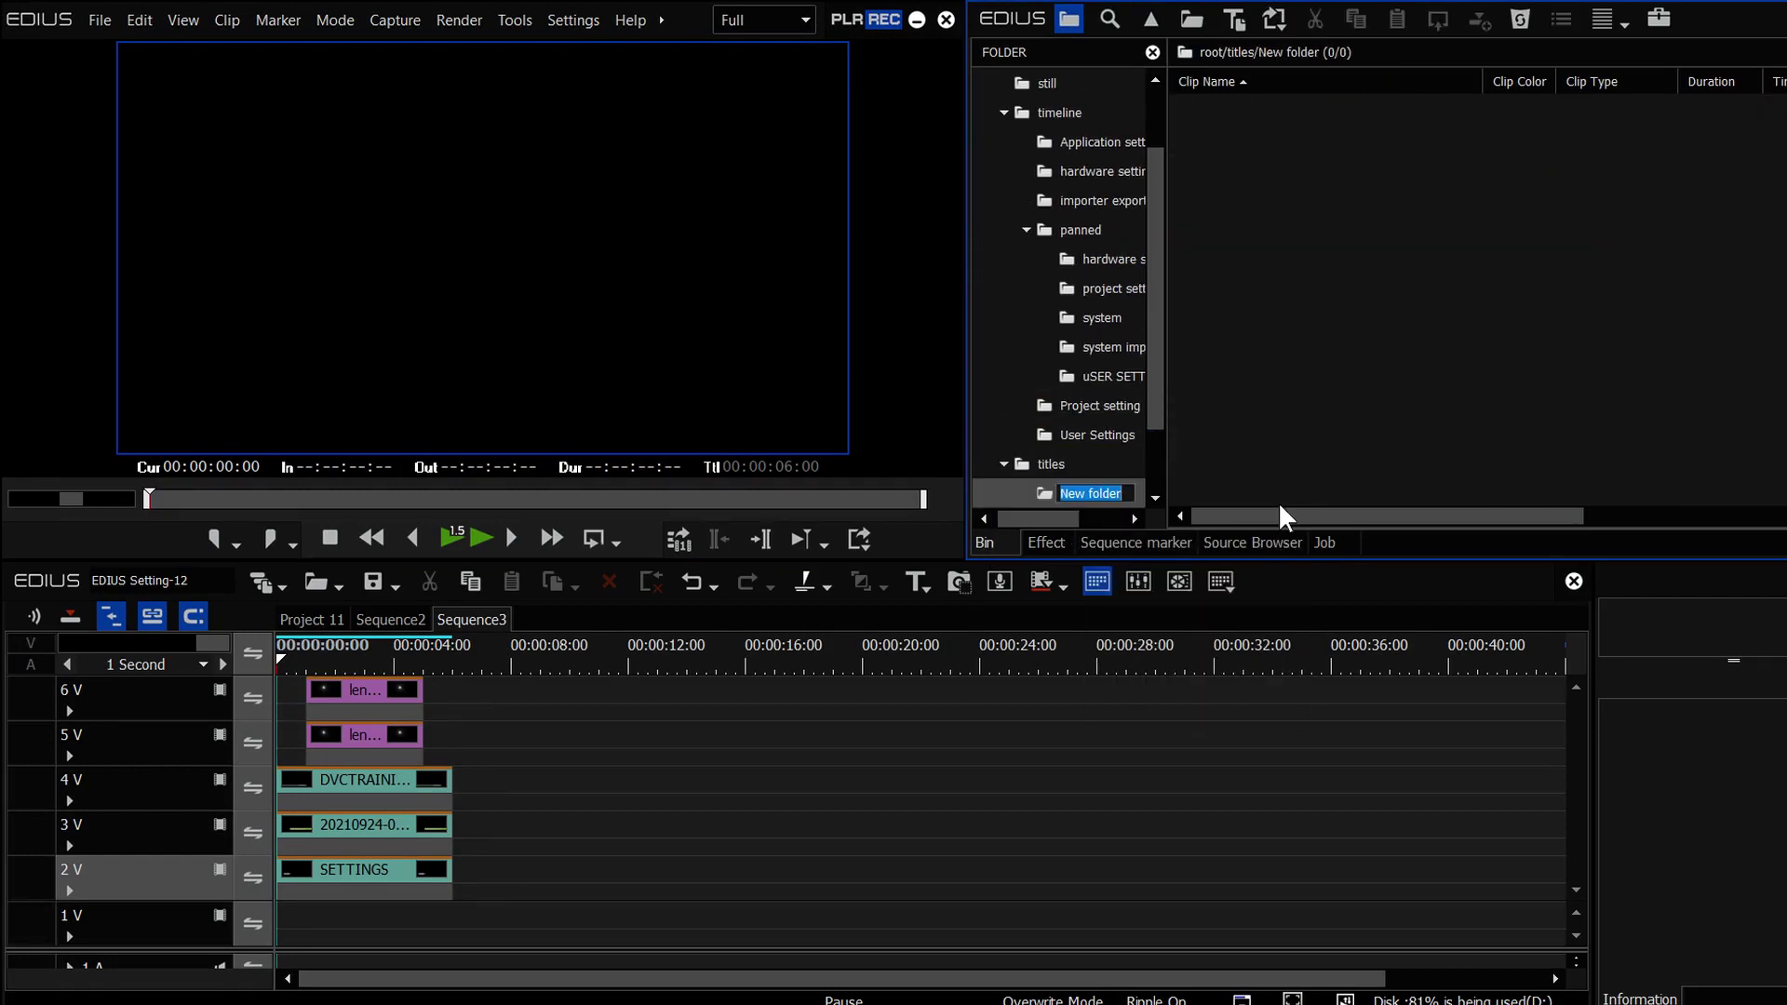
{"action": "type", "text": "QT main title"}
{"action": "key", "text": "Return"}
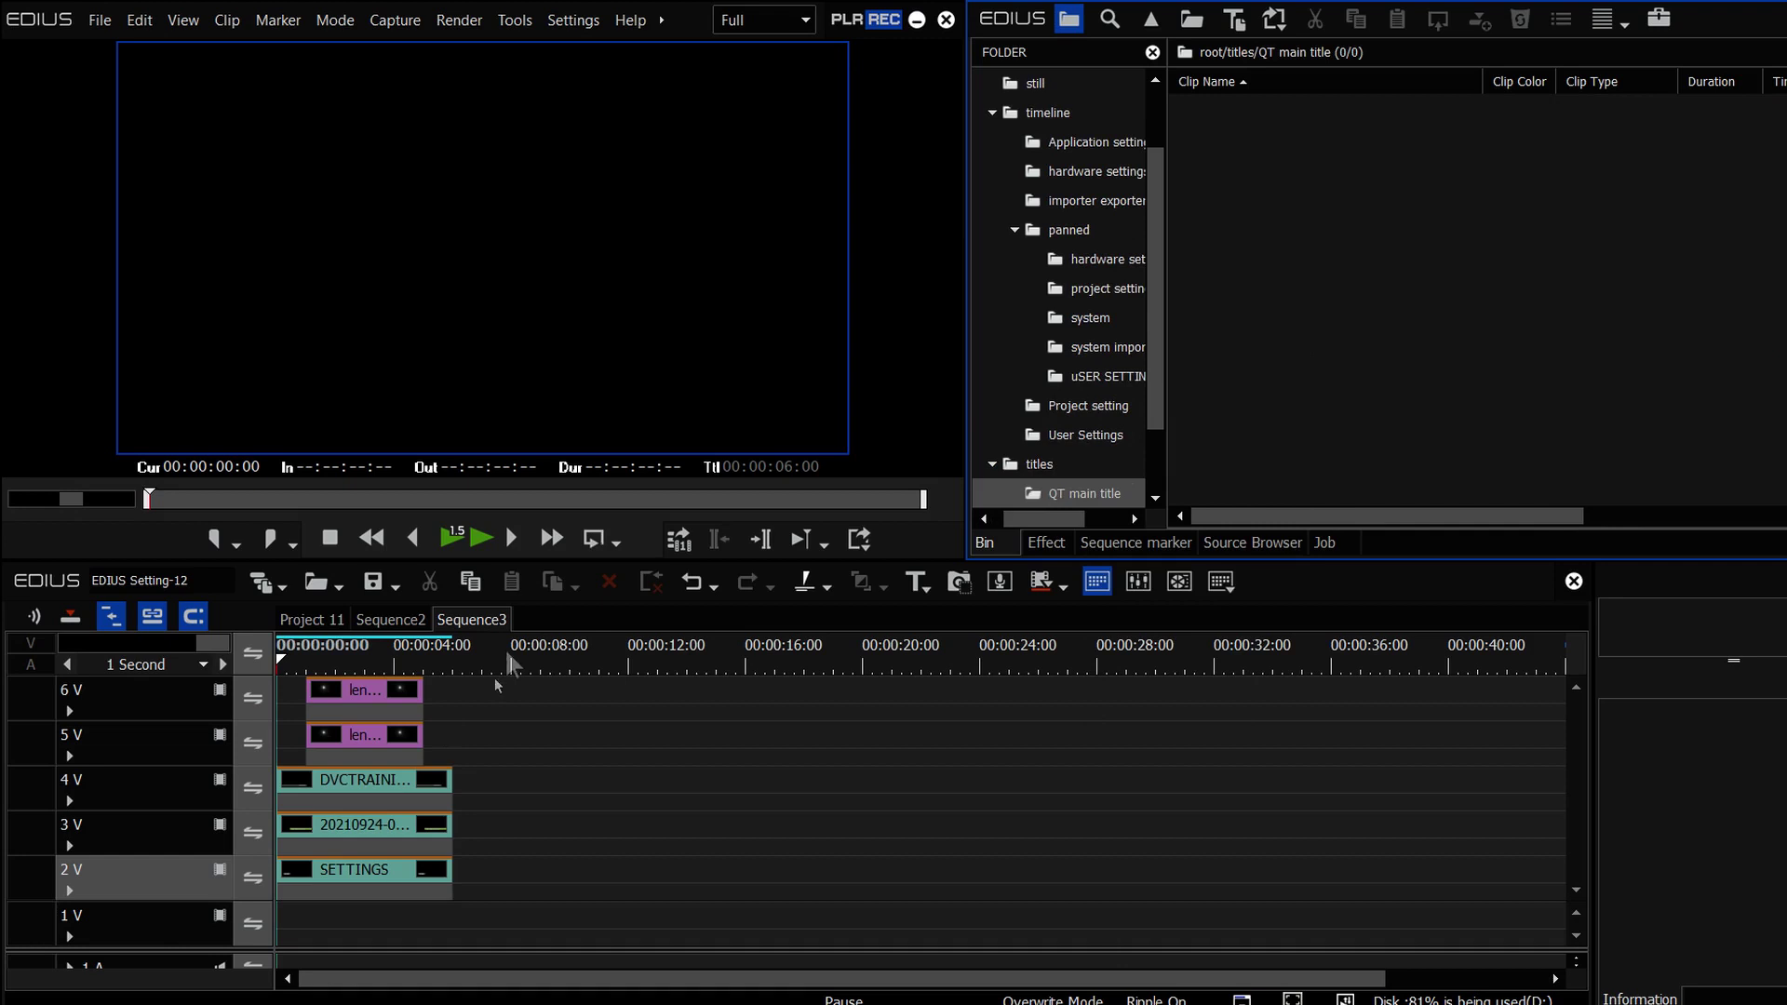
Register Sequence3 in the QT main title folder and rename it Main title template
{"action": "right_click", "coordinate": [469, 616]}
{"action": "left_click", "coordinate": [472, 644]}
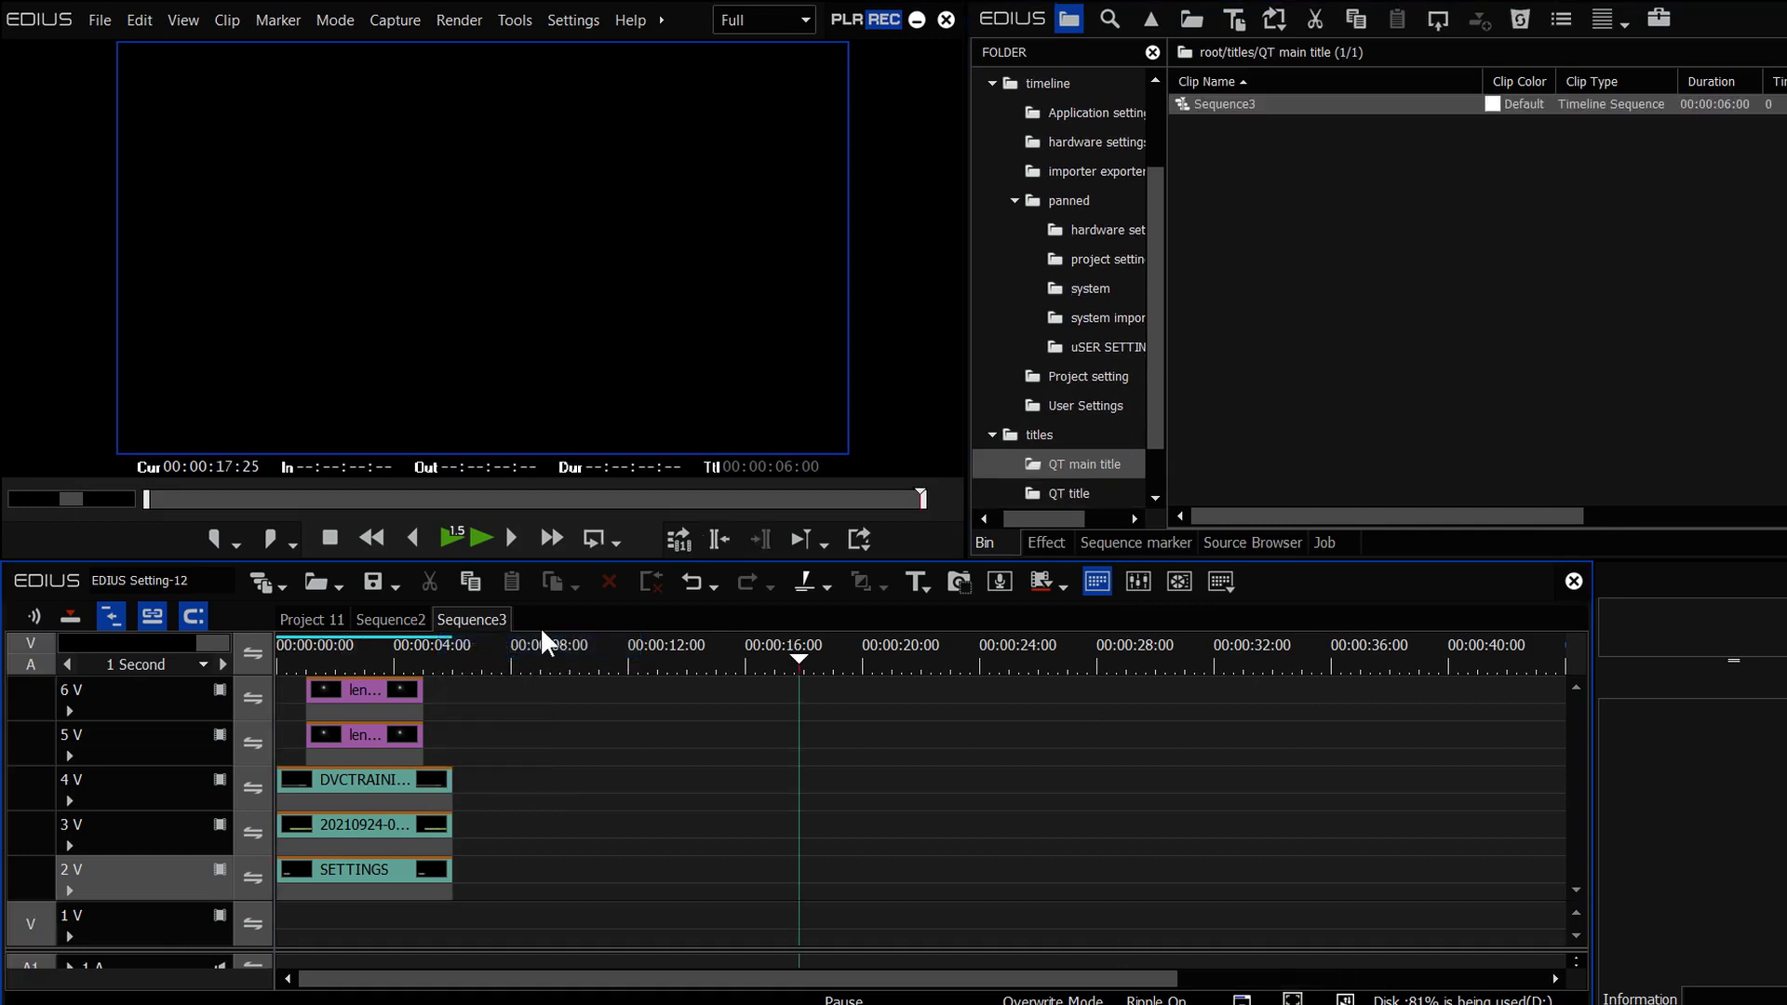
{"action": "double_click", "coordinate": [439, 616]}
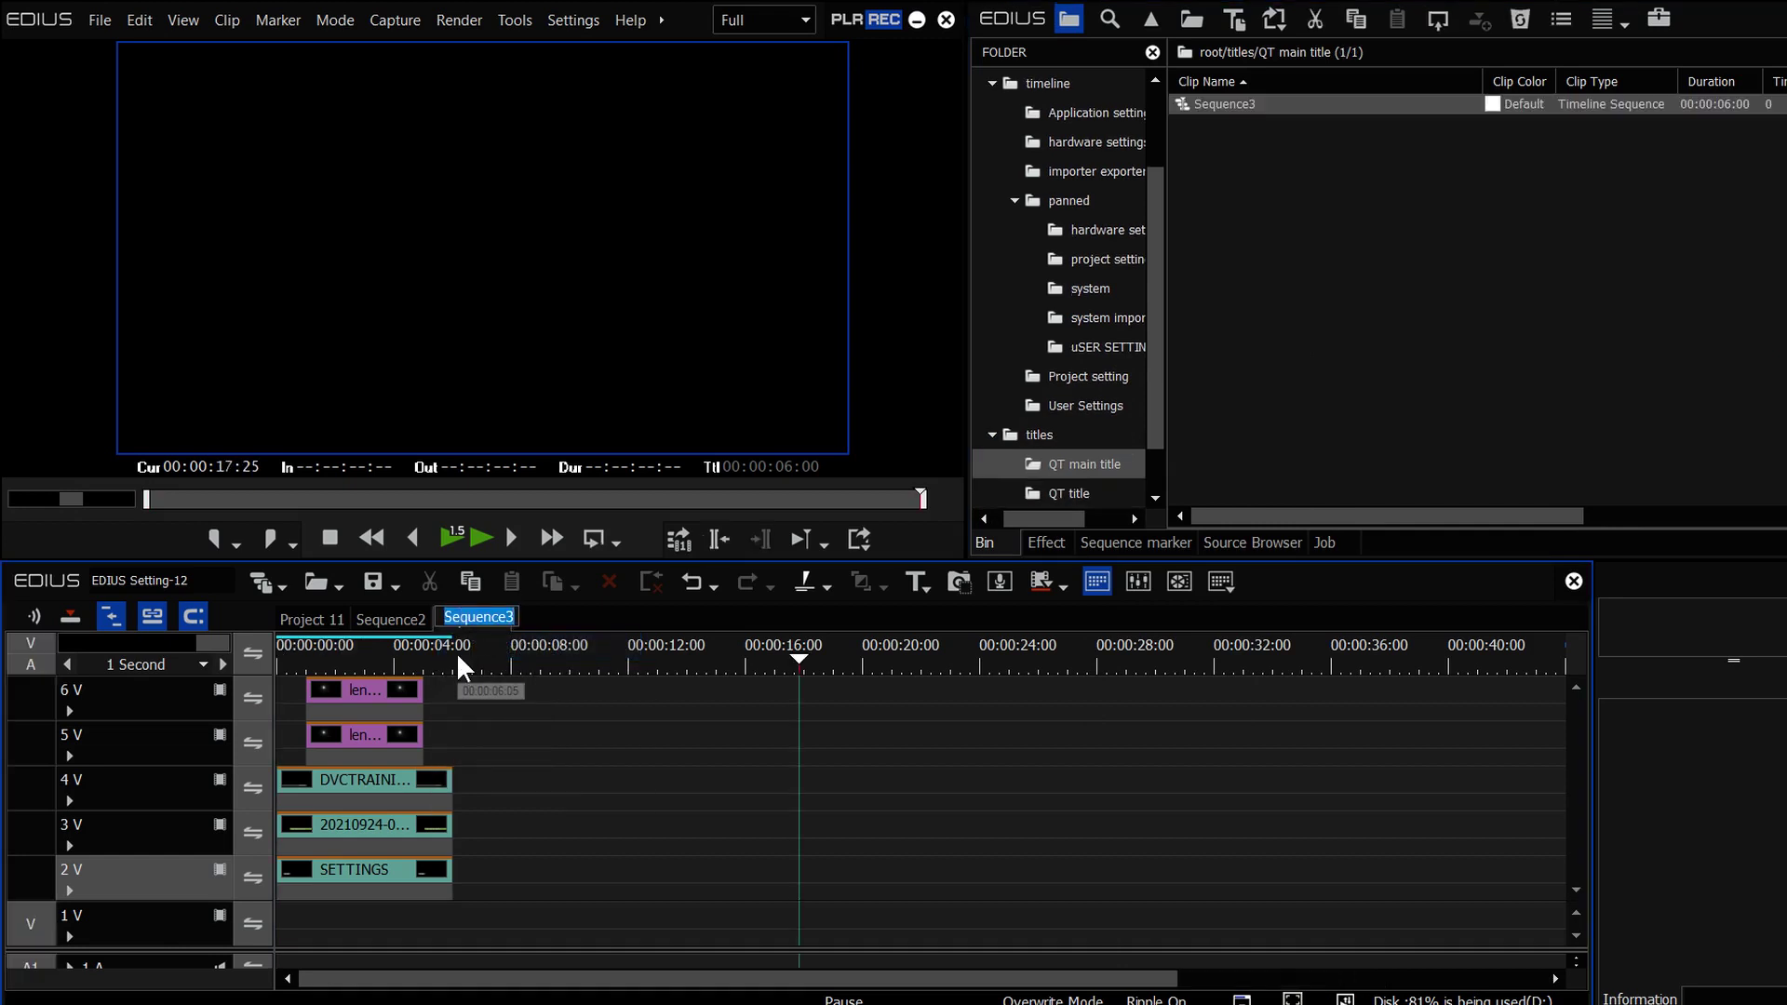
{"action": "type", "text": "Main title"}
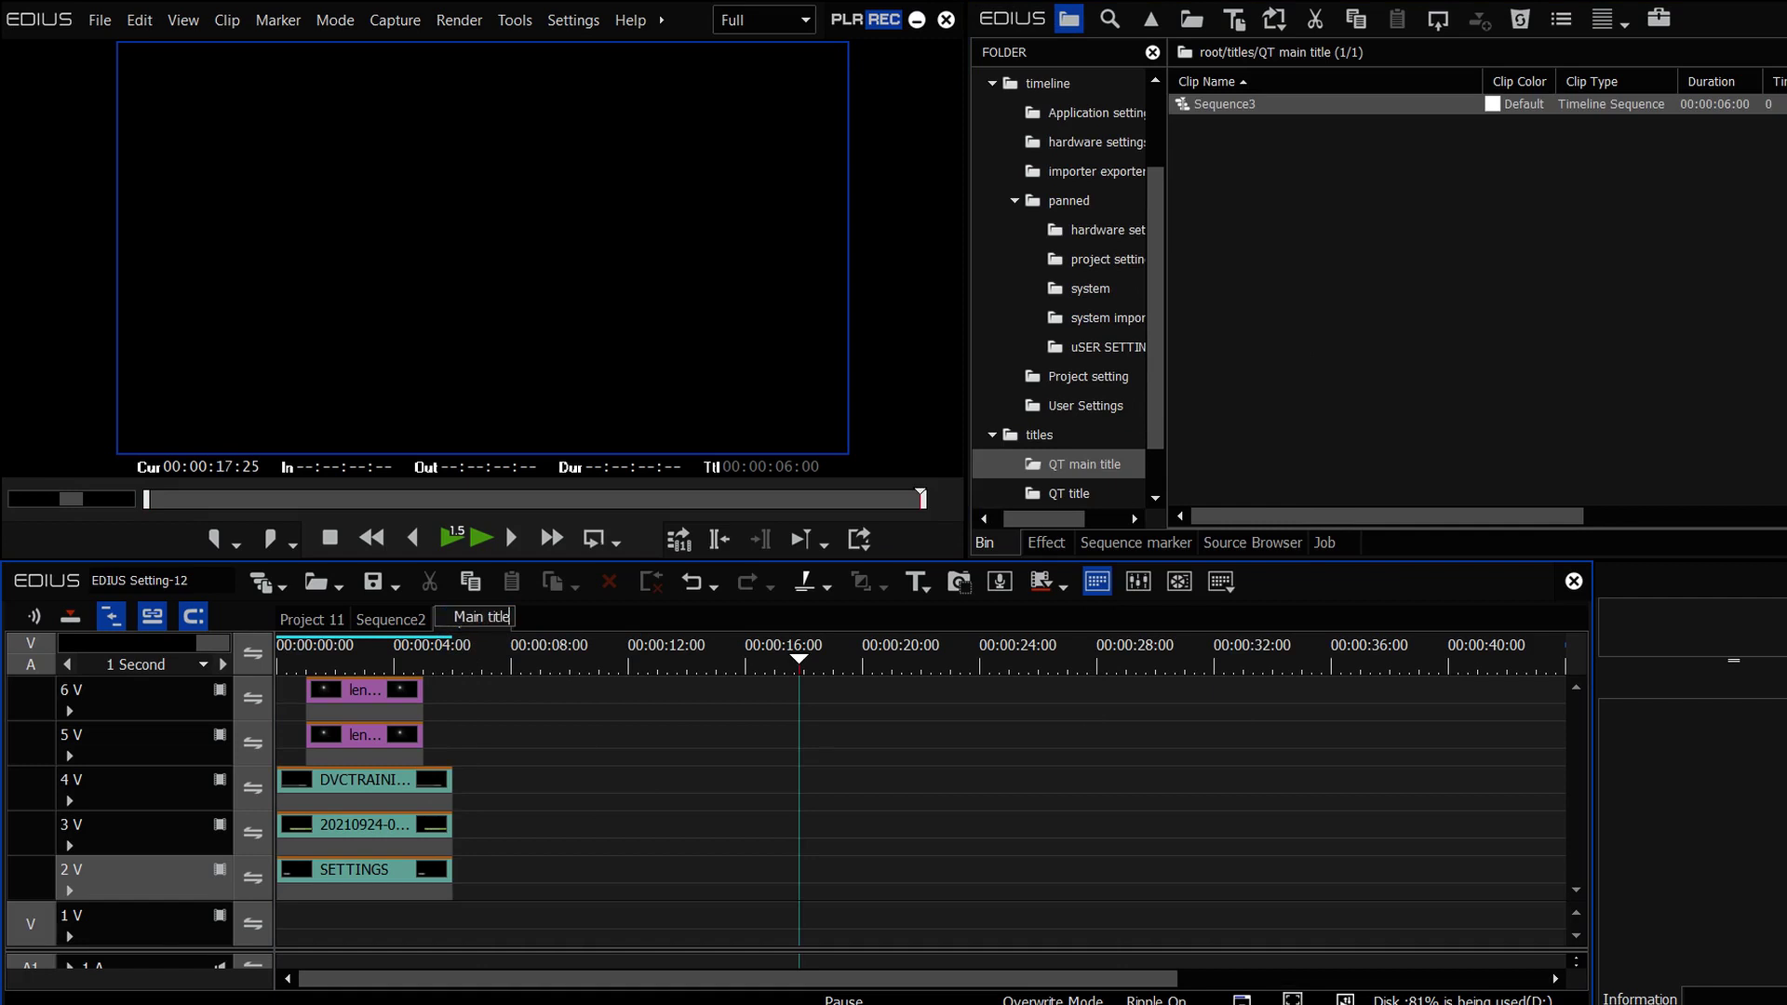
{"action": "type", "text": " templa"}
{"action": "type", "text": "te"}
{"action": "key", "text": "Return"}
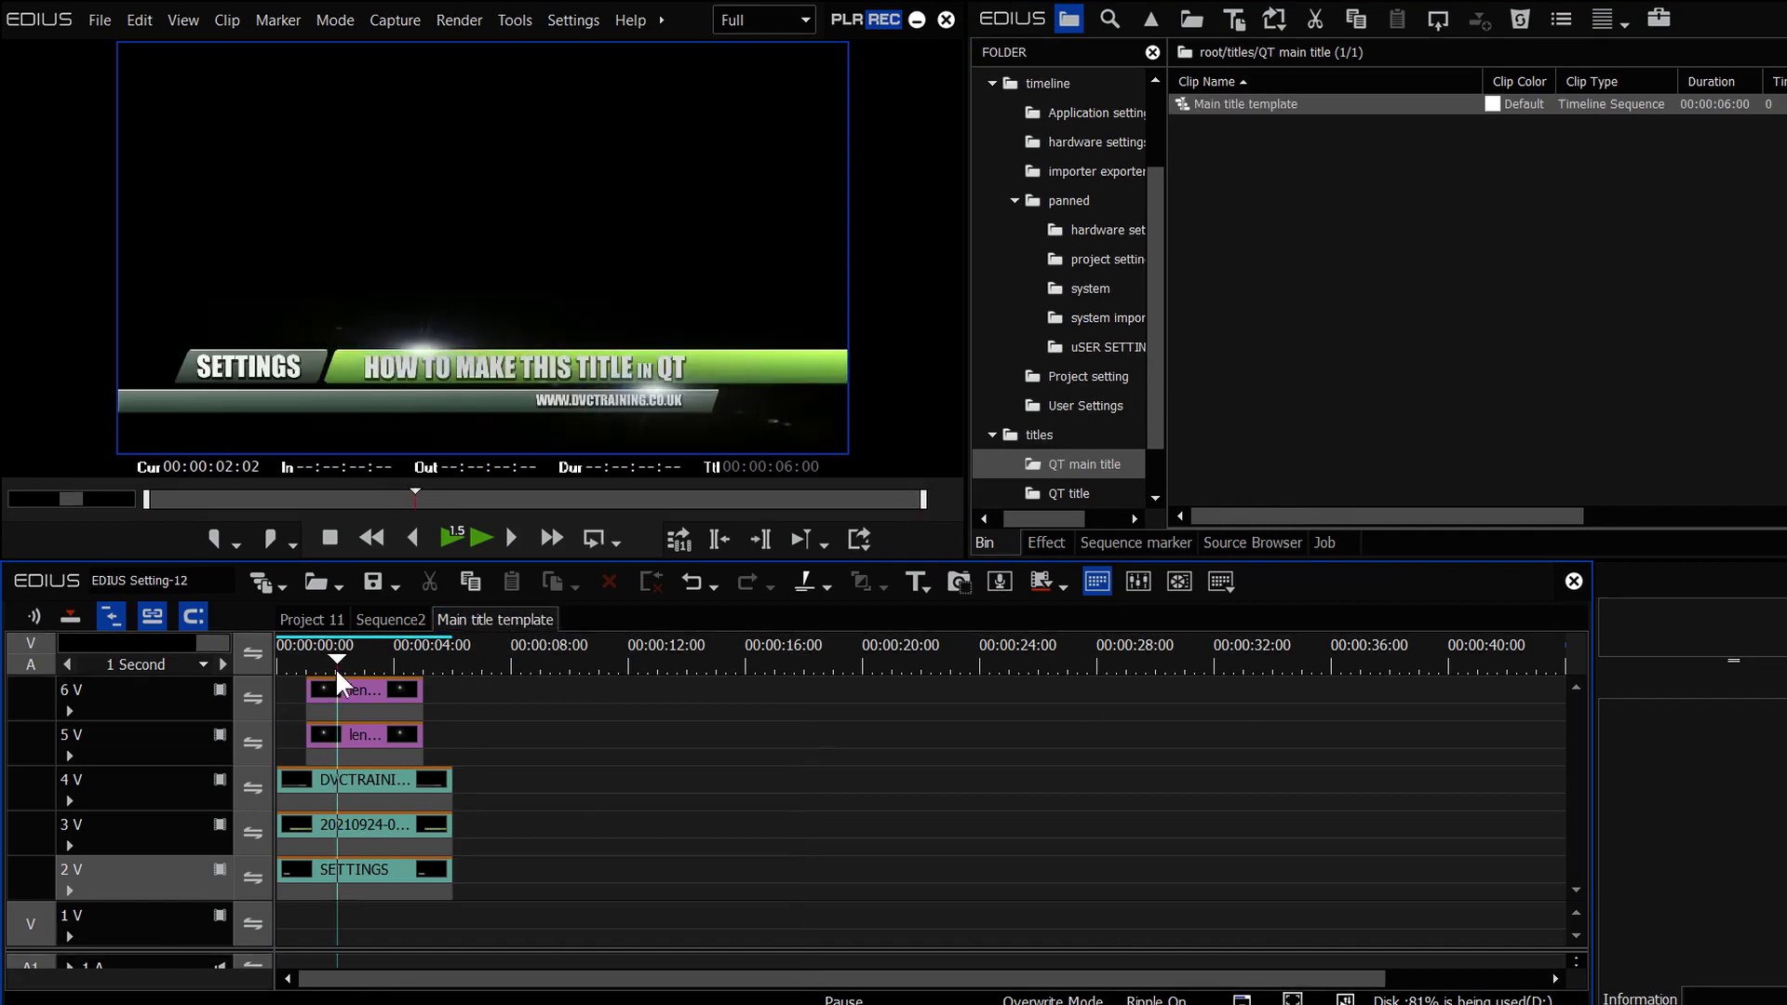
{"action": "left_click_drag", "start_coordinate": [335, 667], "coordinate": [333, 666]}
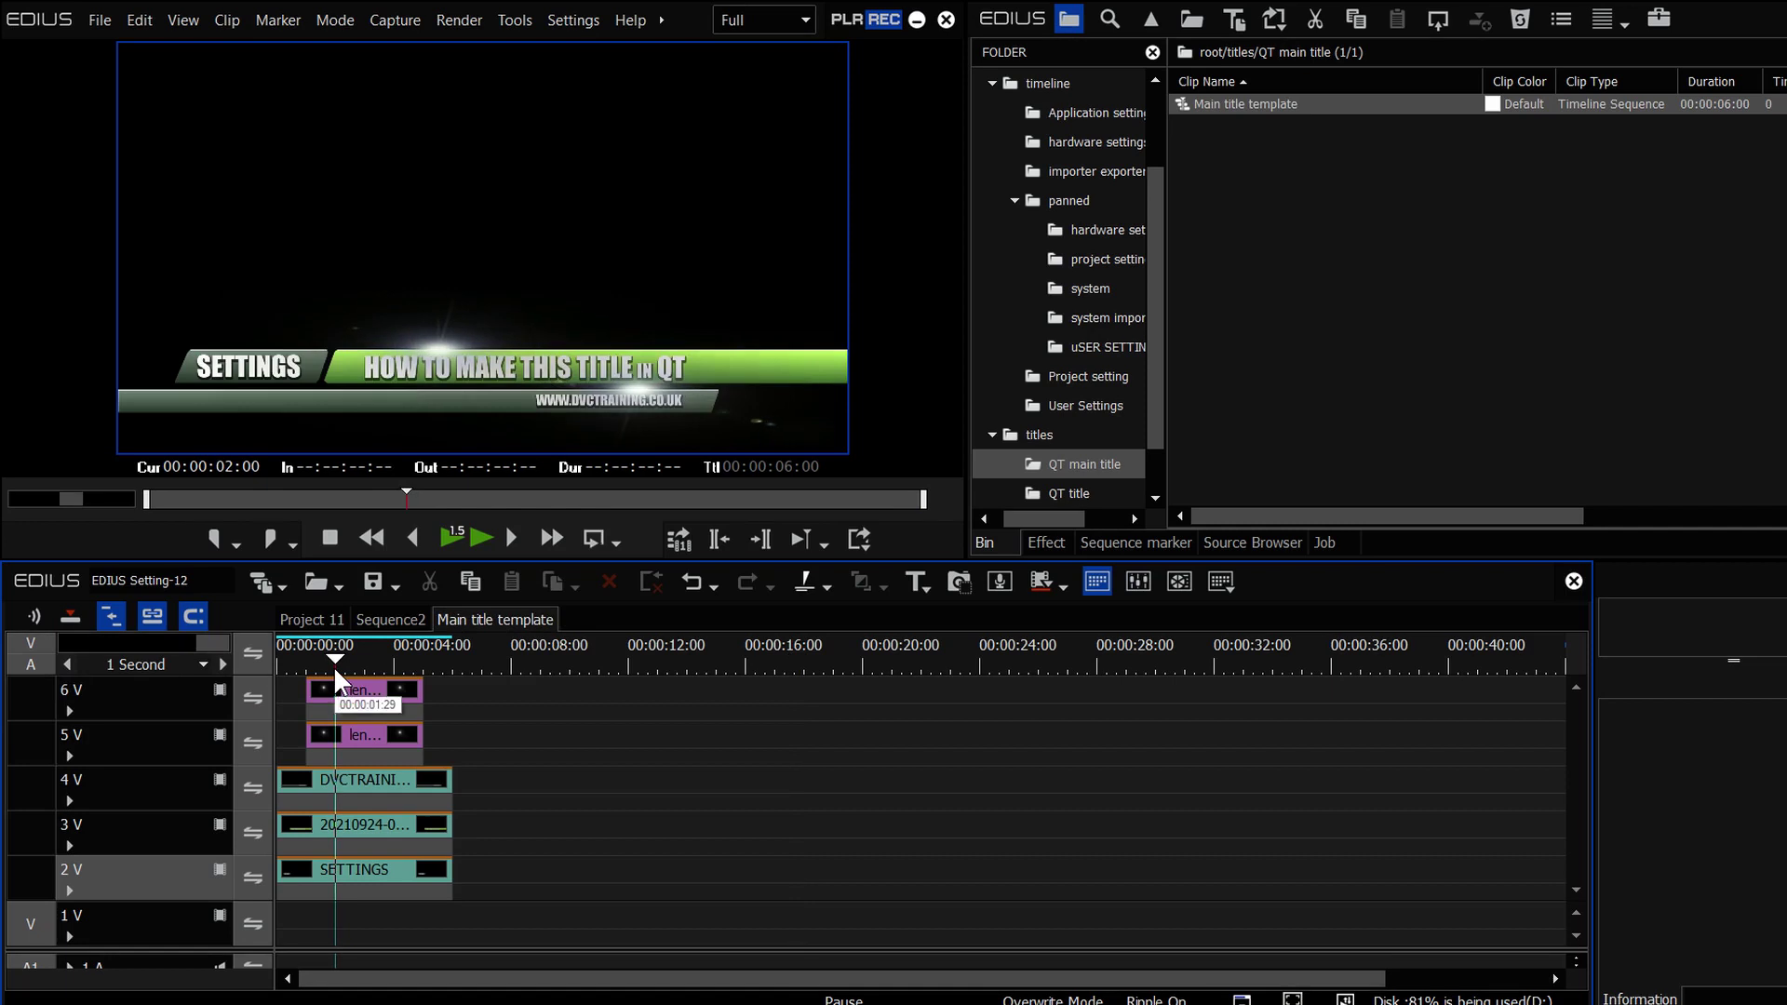
Create a new sequence and place the Project-settings-07-audio clip on track 1V starting at 00:00:01:00
{"action": "left_click", "coordinate": [257, 584]}
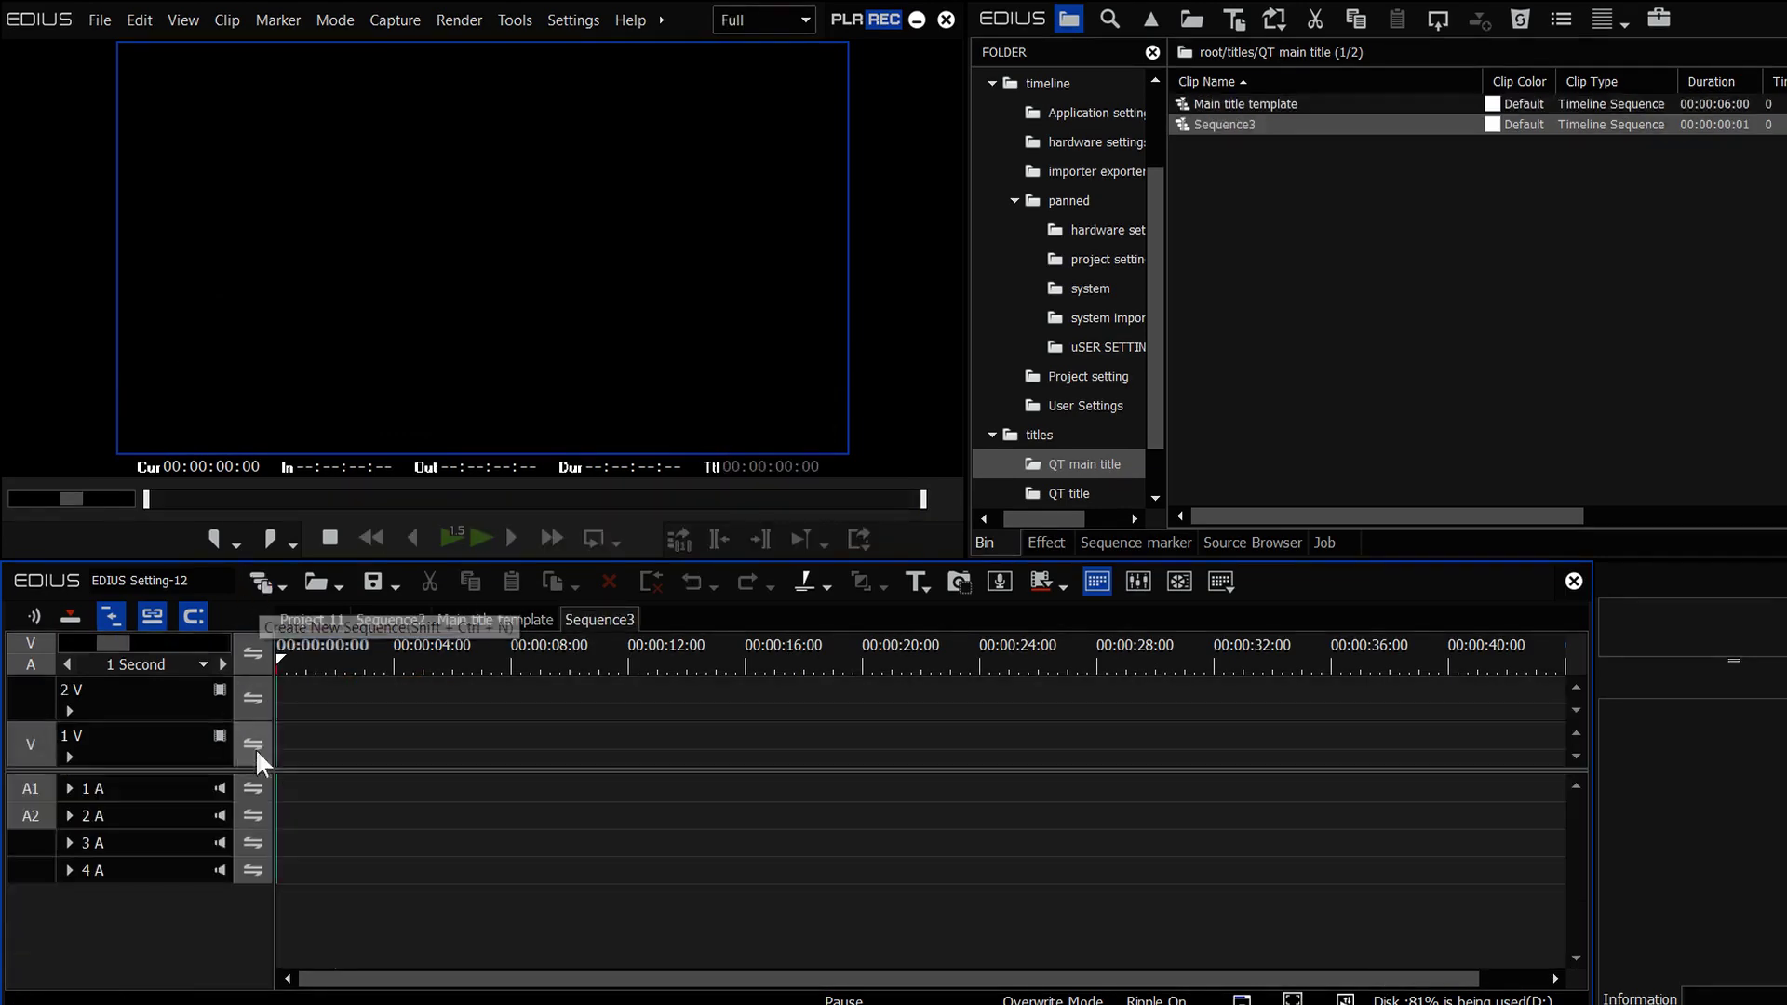
{"action": "left_click", "coordinate": [1102, 258]}
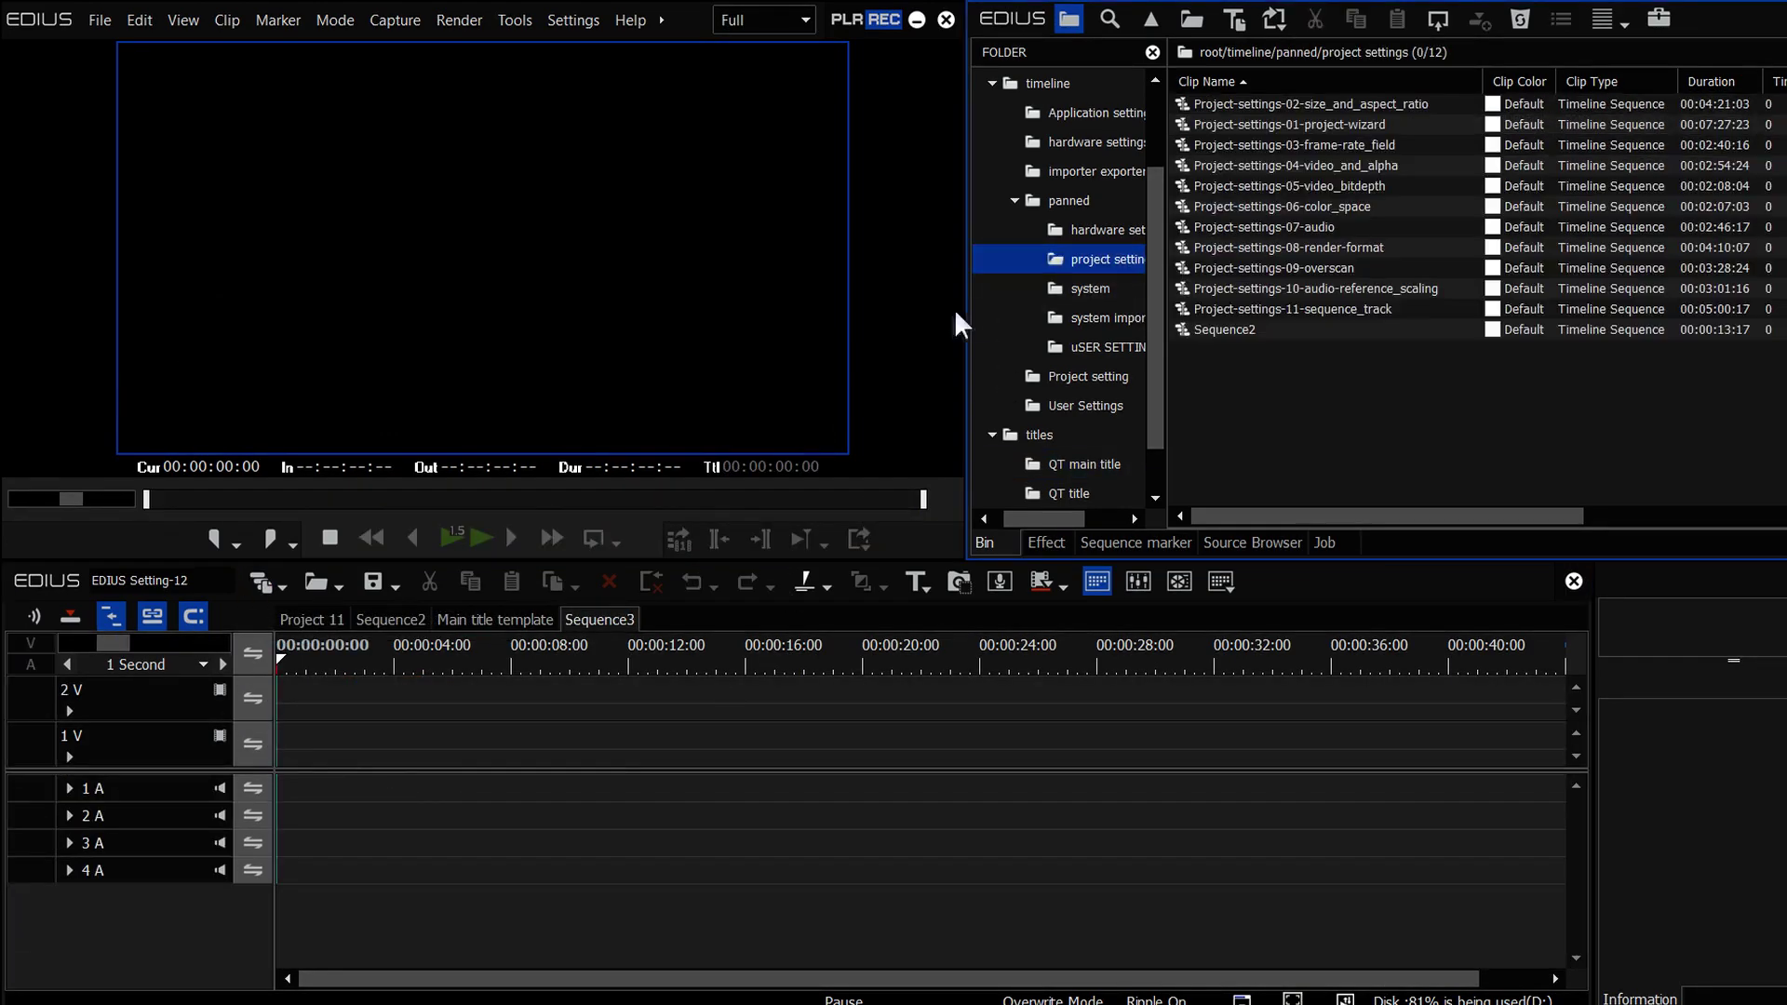
{"action": "left_click_drag", "start_coordinate": [1266, 227], "coordinate": [340, 764]}
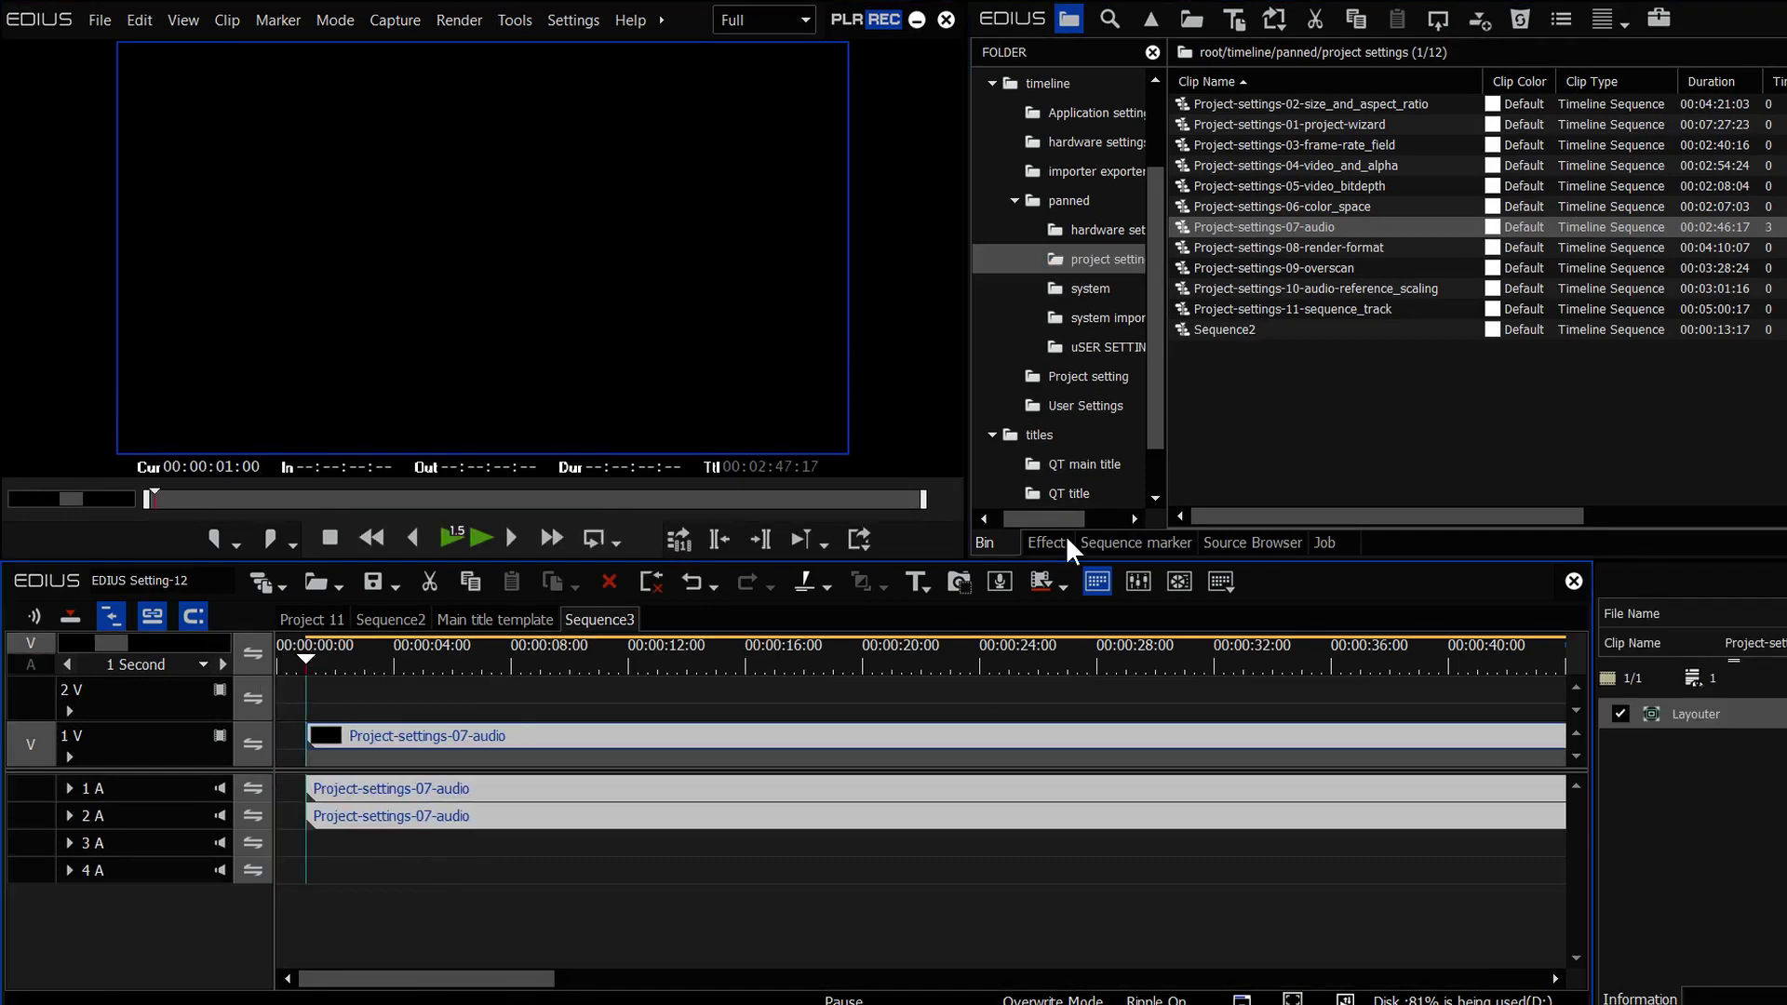
Add the one-second Dissolve from DVC Favourites to the start of the Project-settings-07-audio clip's mixer area
{"action": "left_click", "coordinate": [1061, 540]}
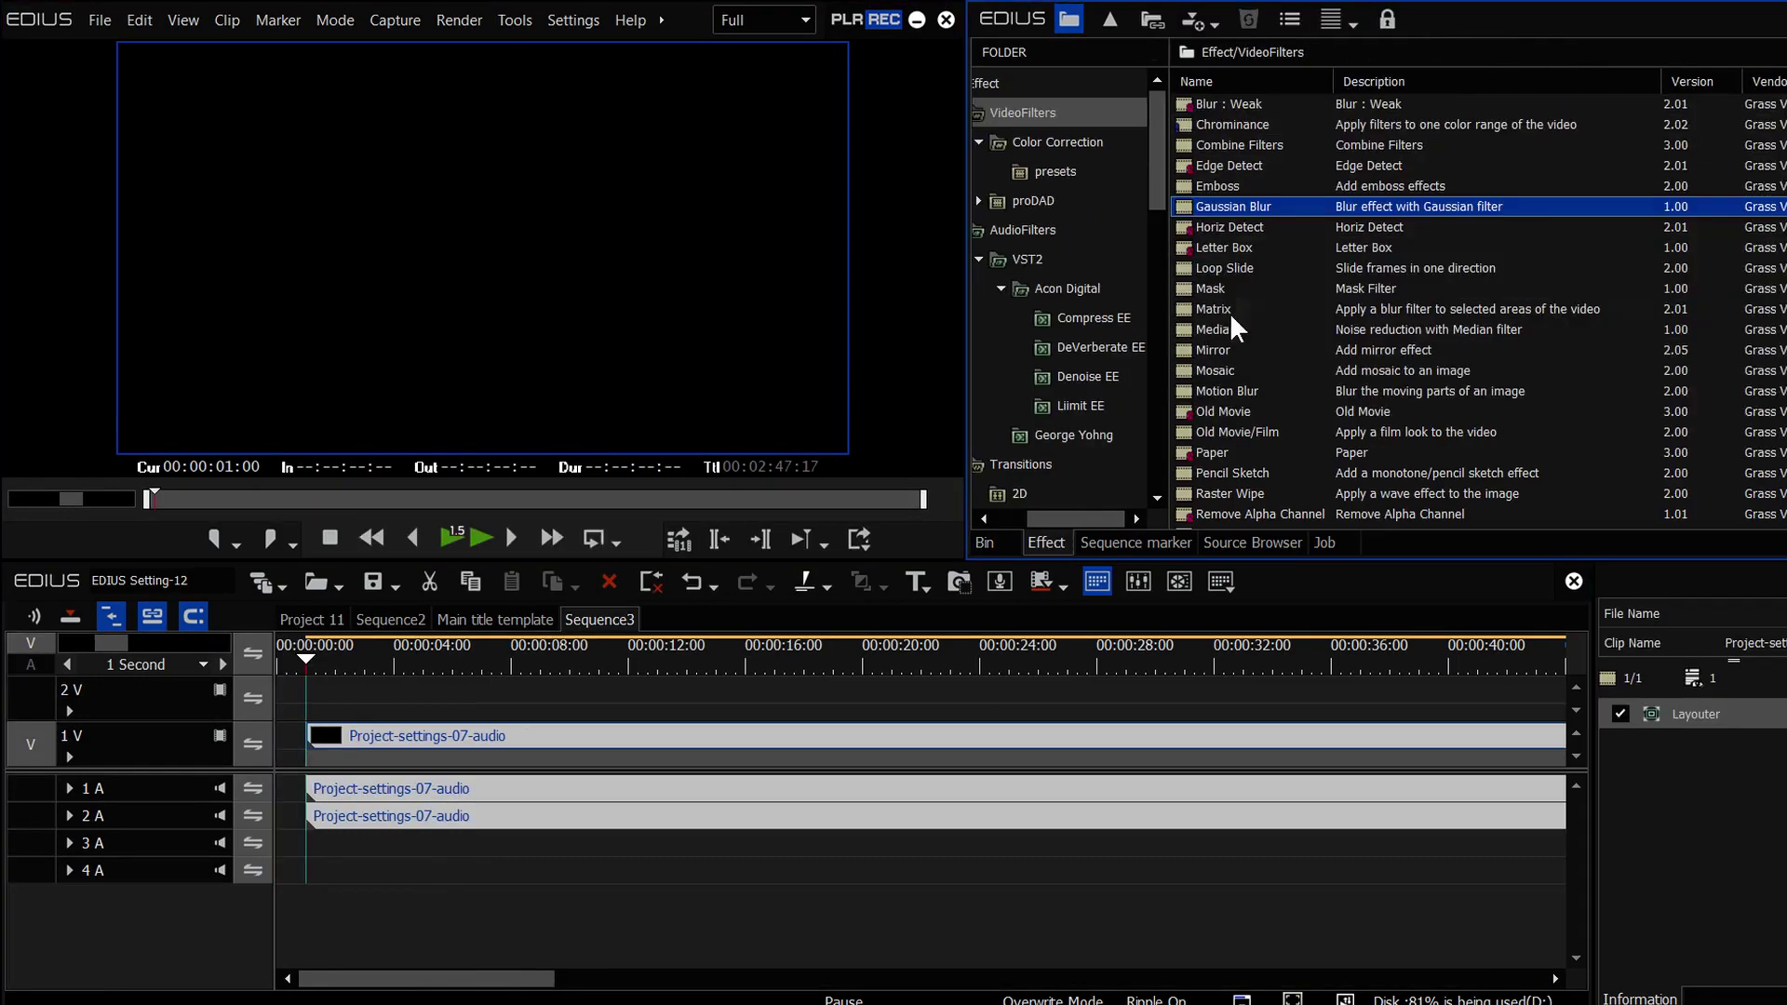
{"action": "left_click_drag", "start_coordinate": [1157, 191], "coordinate": [1127, 514]}
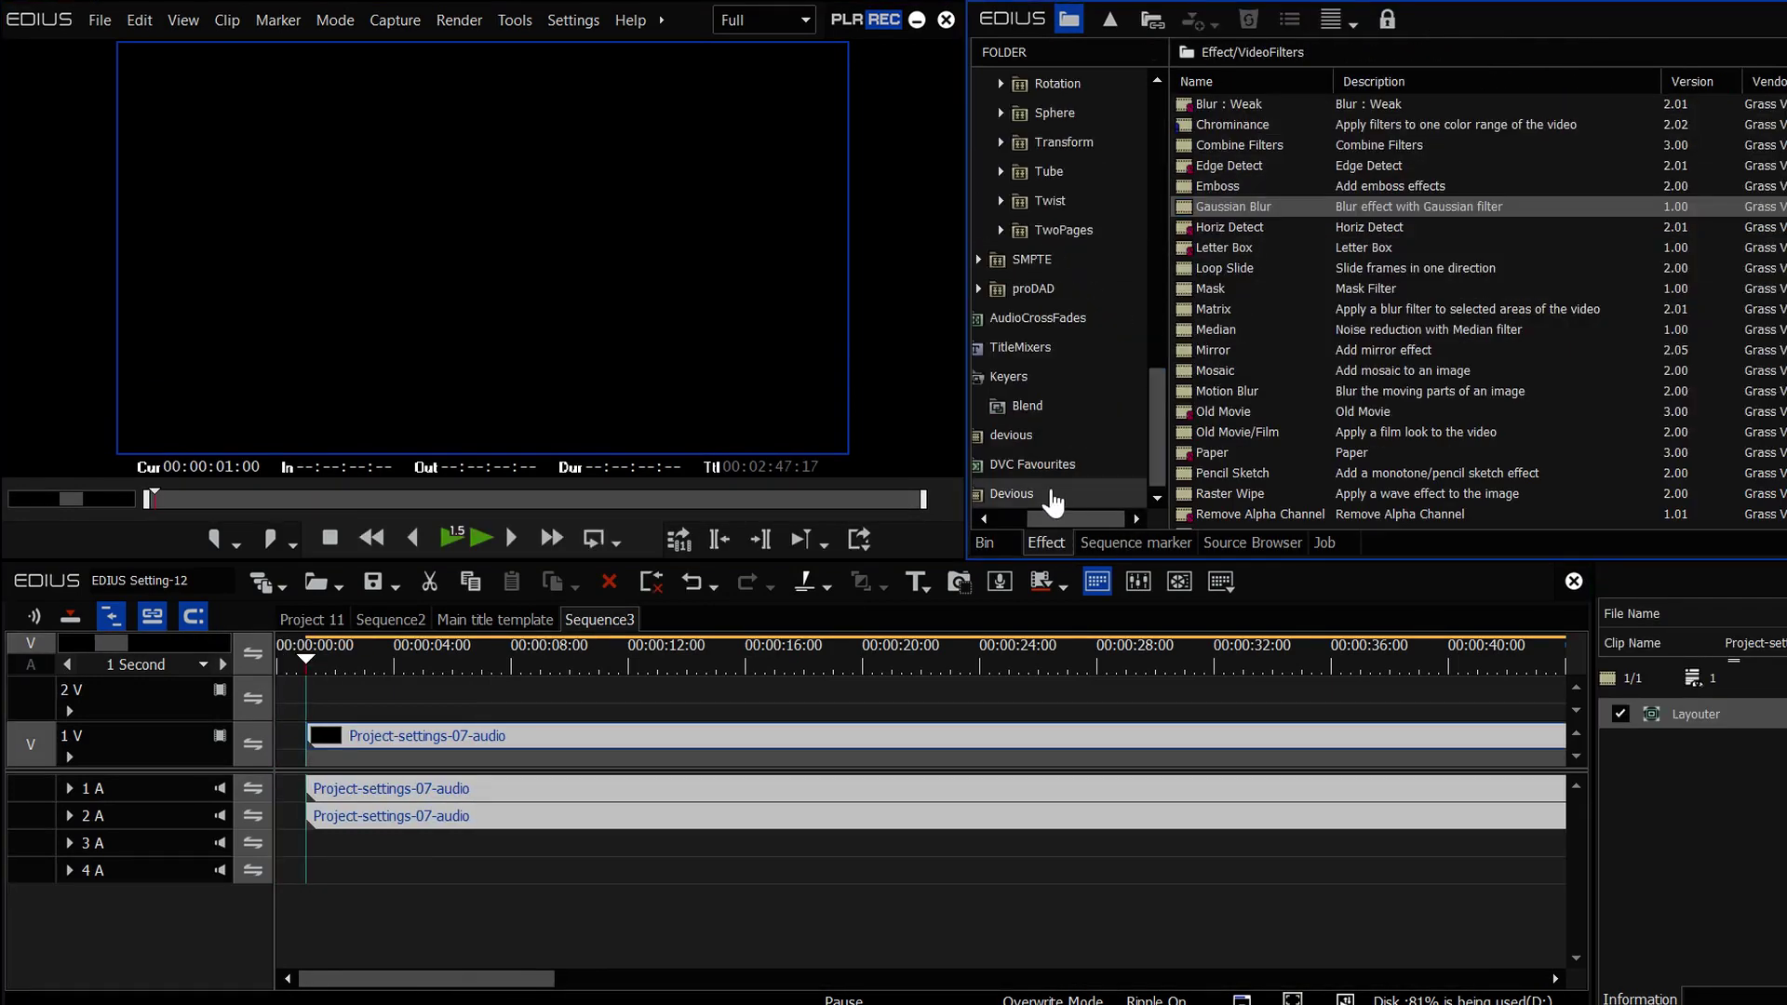
{"action": "left_click", "coordinate": [1053, 467]}
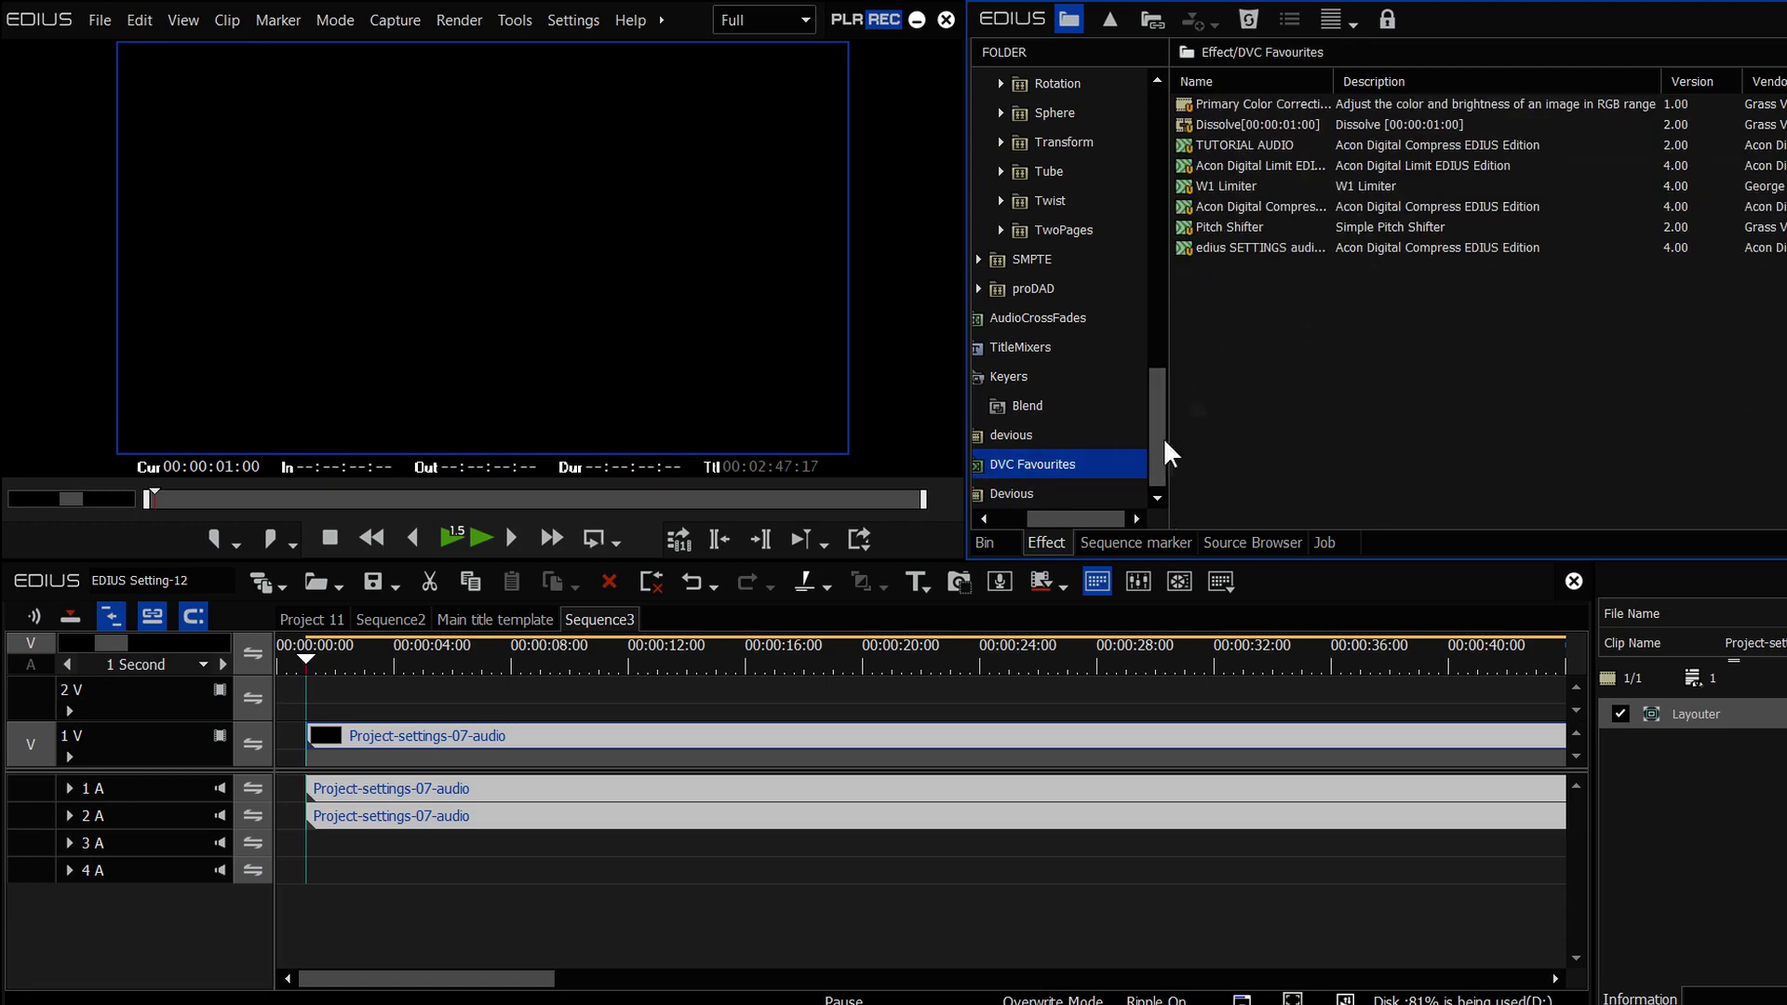
{"action": "left_click_drag", "start_coordinate": [1203, 125], "coordinate": [657, 633]}
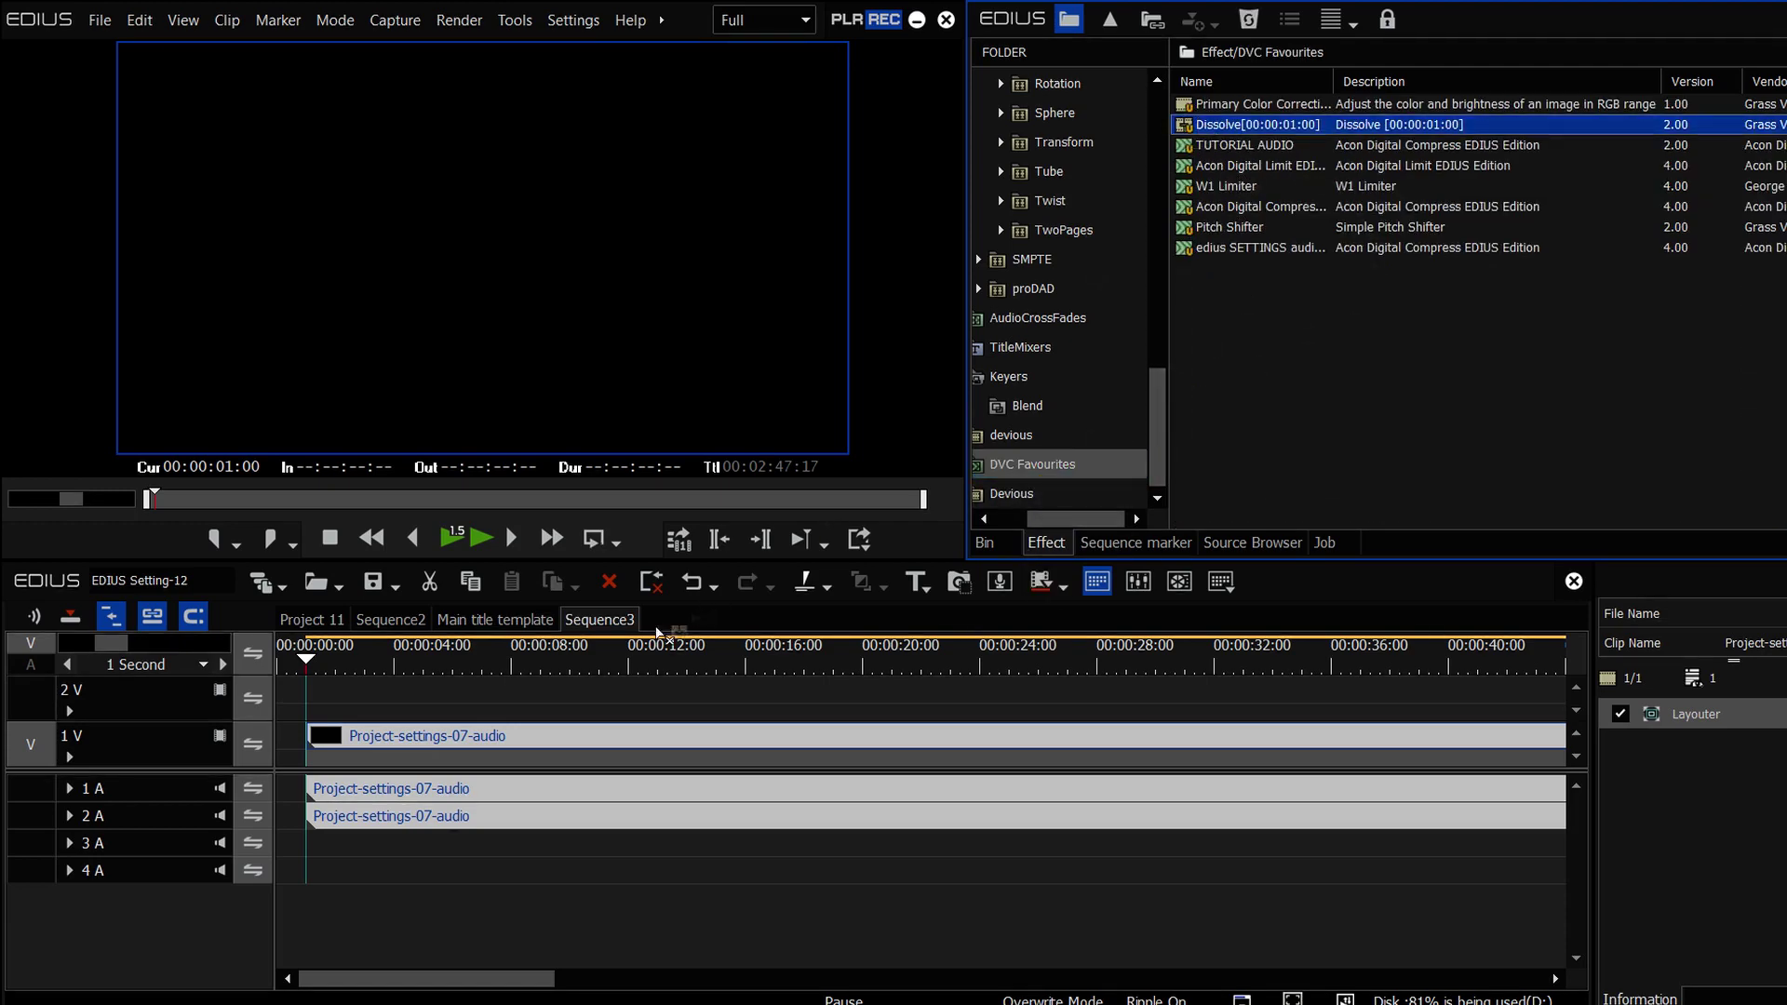
{"action": "left_click_drag", "start_coordinate": [400, 775], "coordinate": [410, 752]}
{"action": "left_click_drag", "start_coordinate": [1052, 520], "coordinate": [966, 518]}
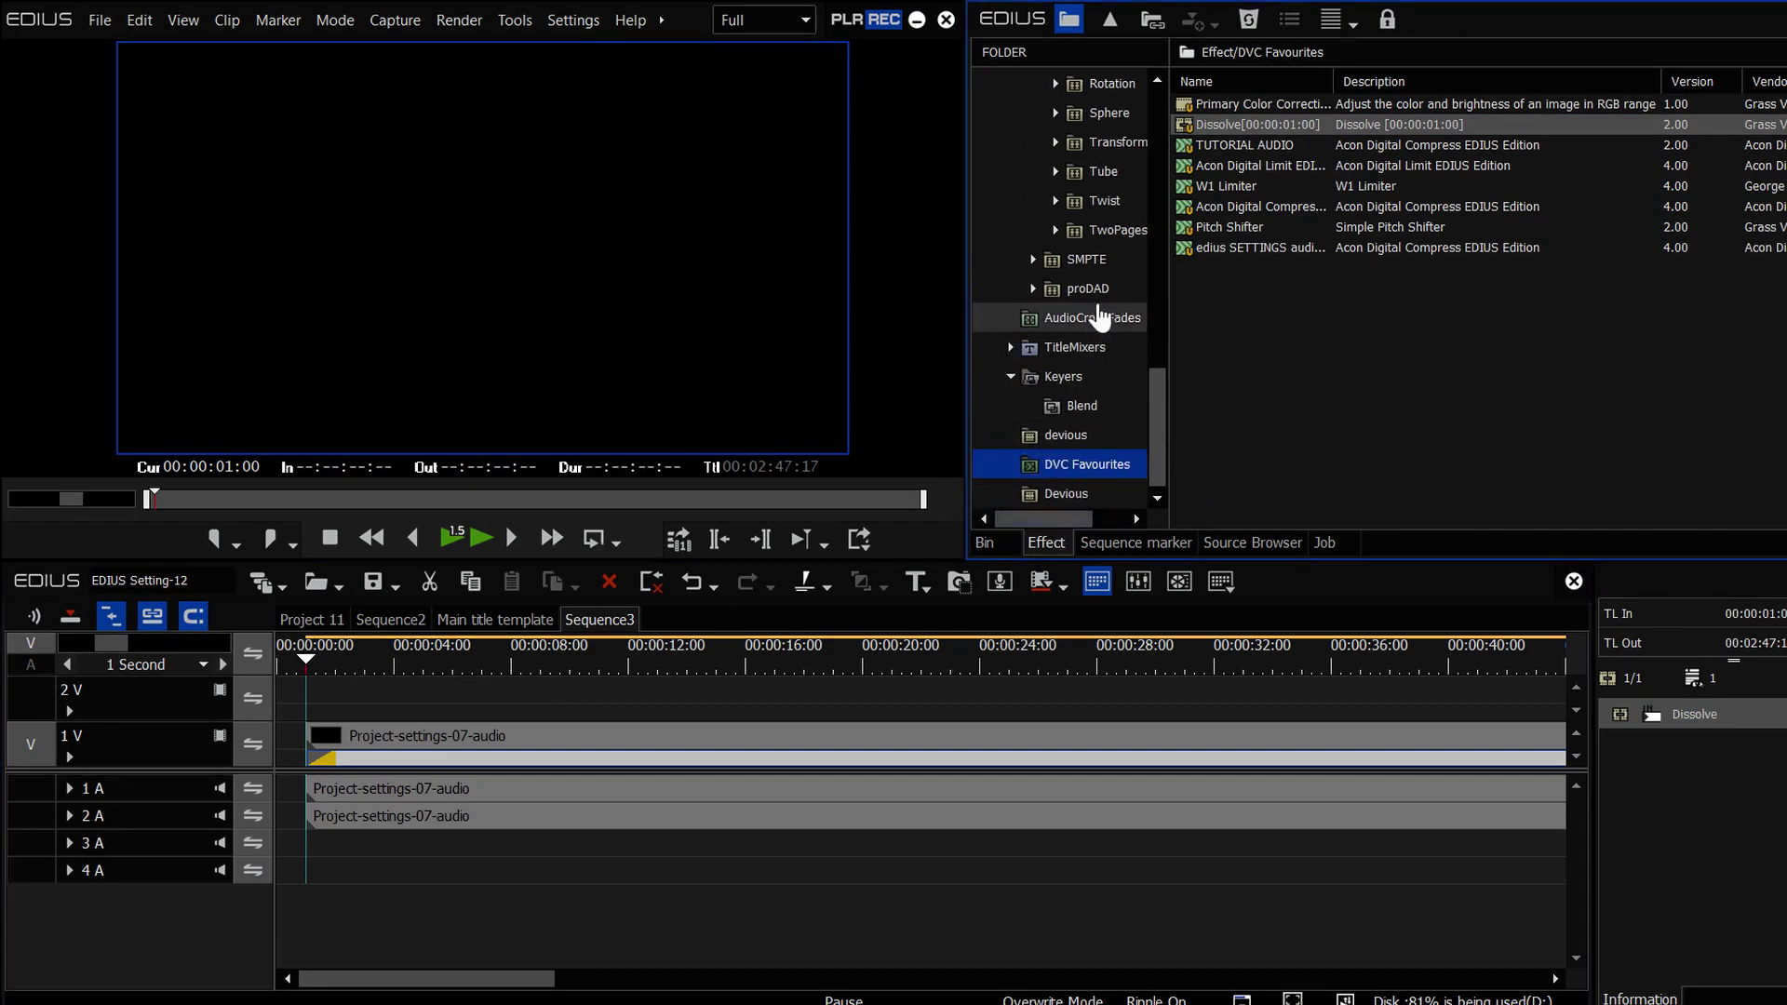
Duplicate the Main title template sequence in the QT main title bin folder
{"action": "left_click", "coordinate": [983, 543]}
{"action": "left_click", "coordinate": [1348, 225]}
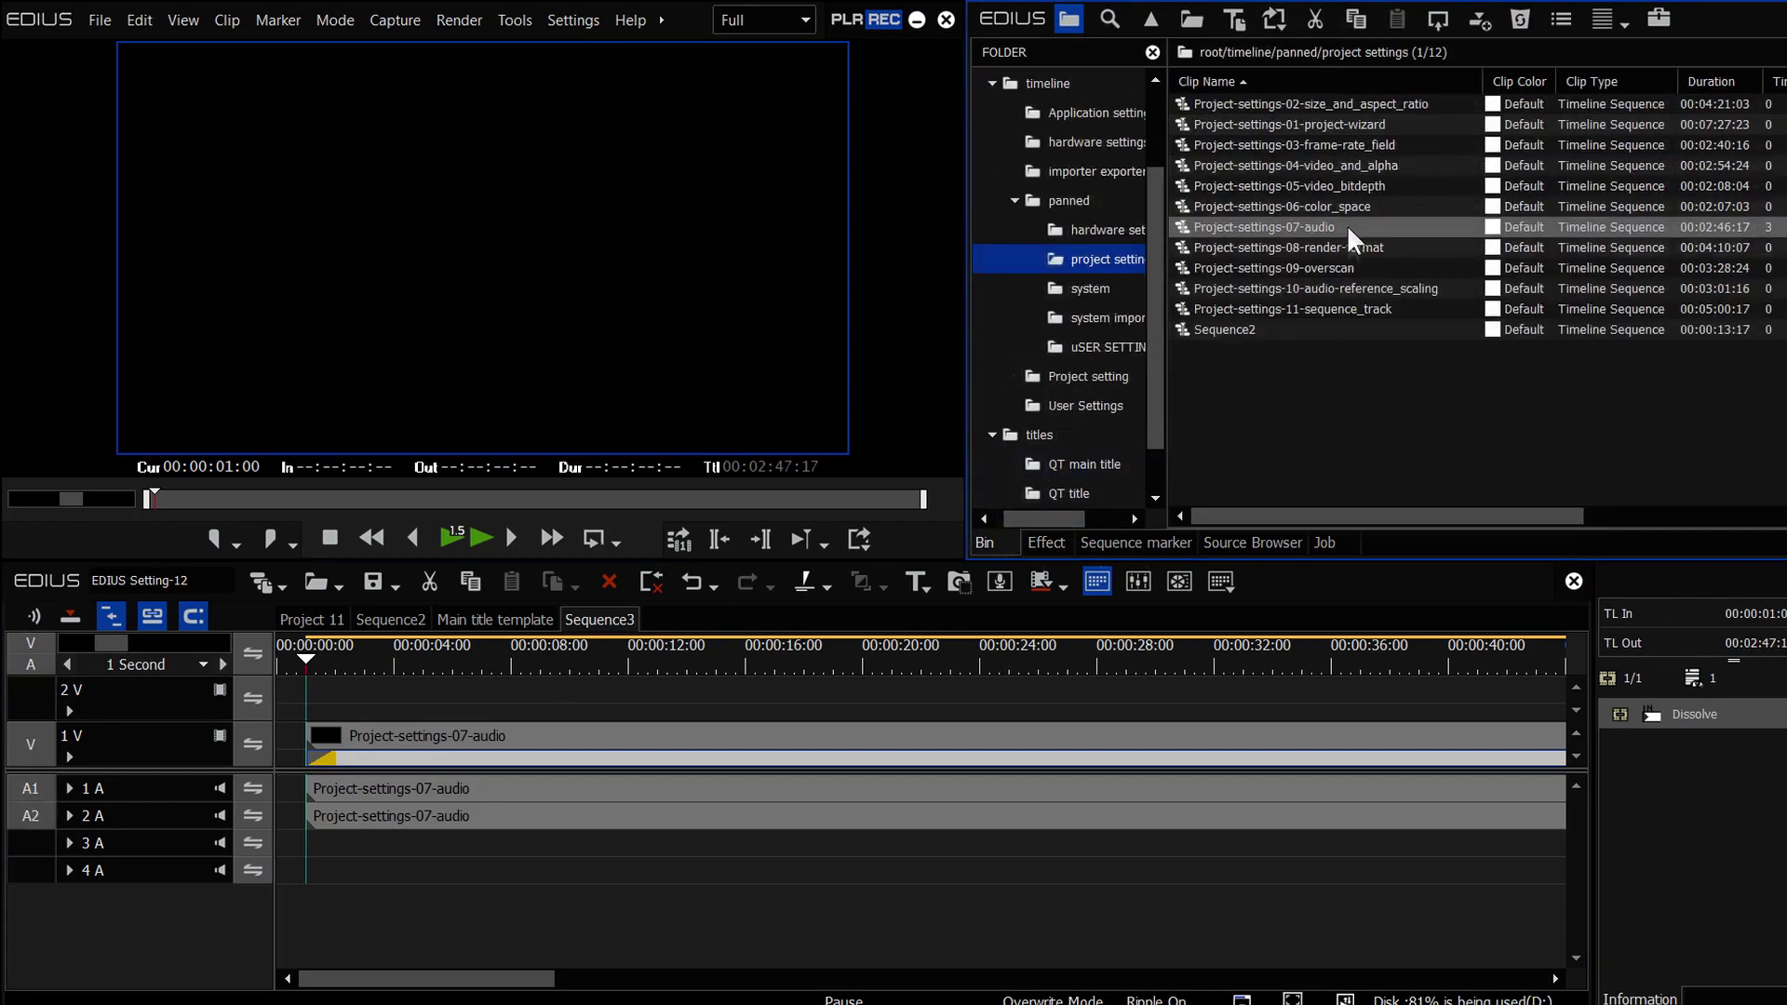
{"action": "left_click", "coordinate": [1081, 464]}
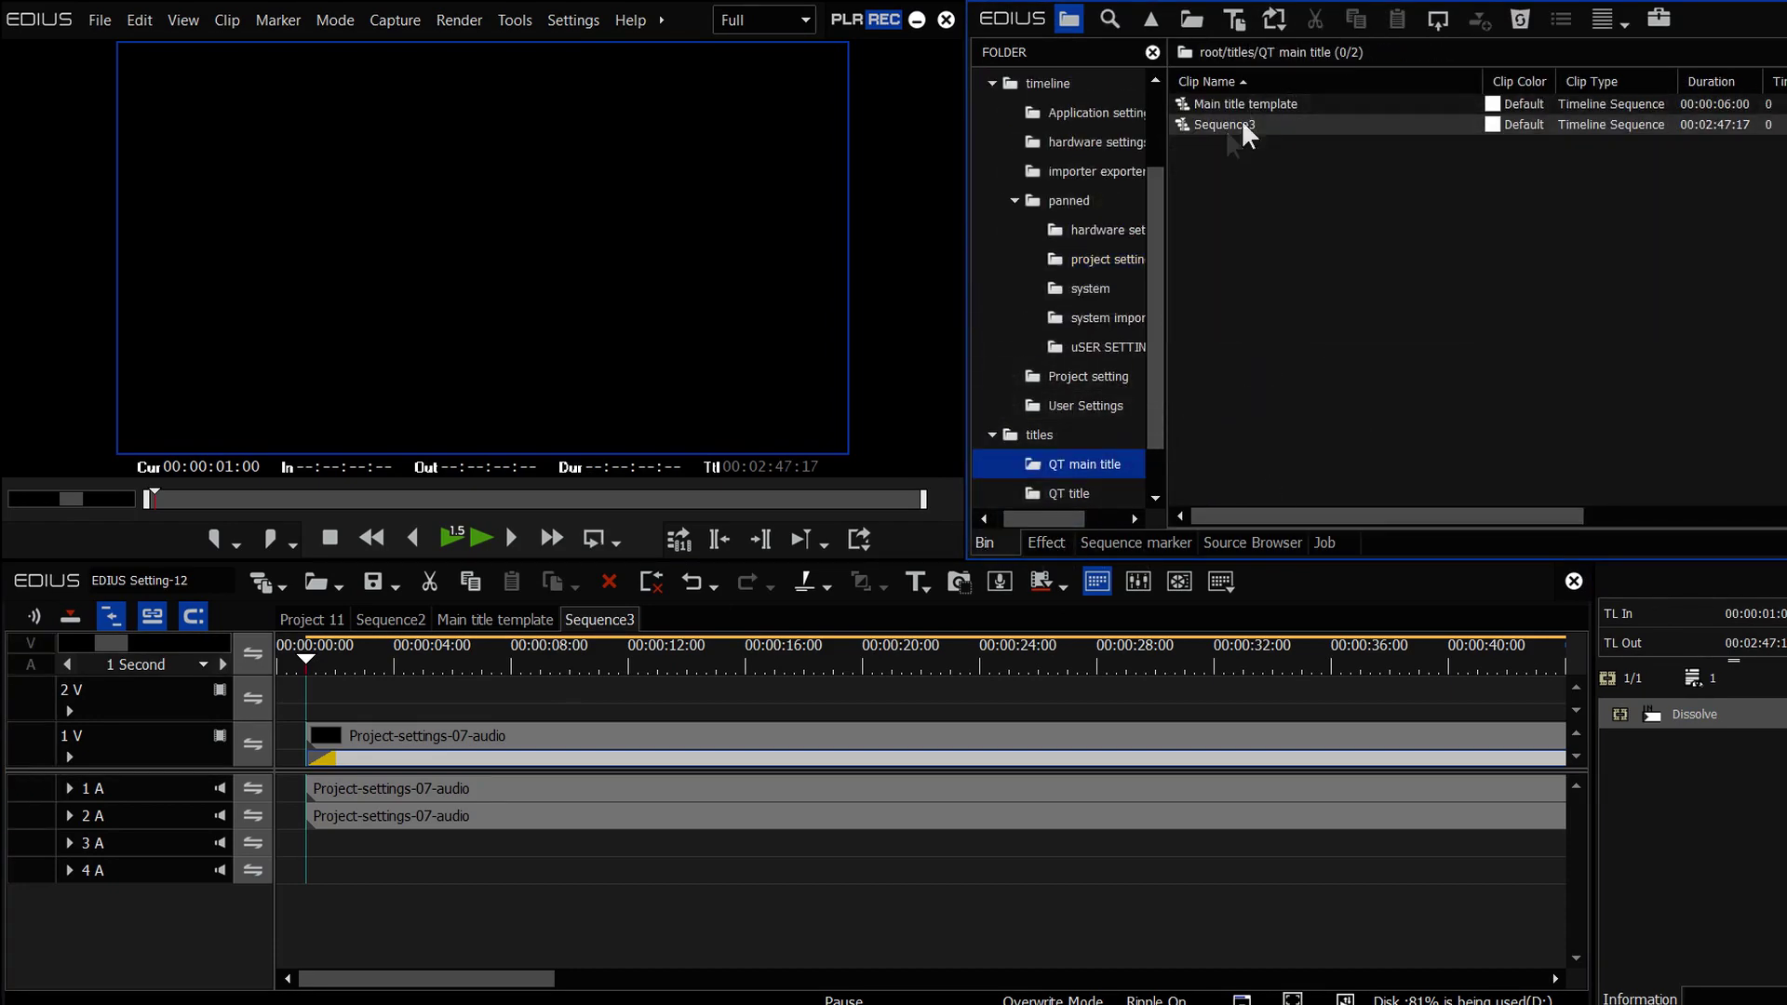
{"action": "left_click", "coordinate": [1272, 105]}
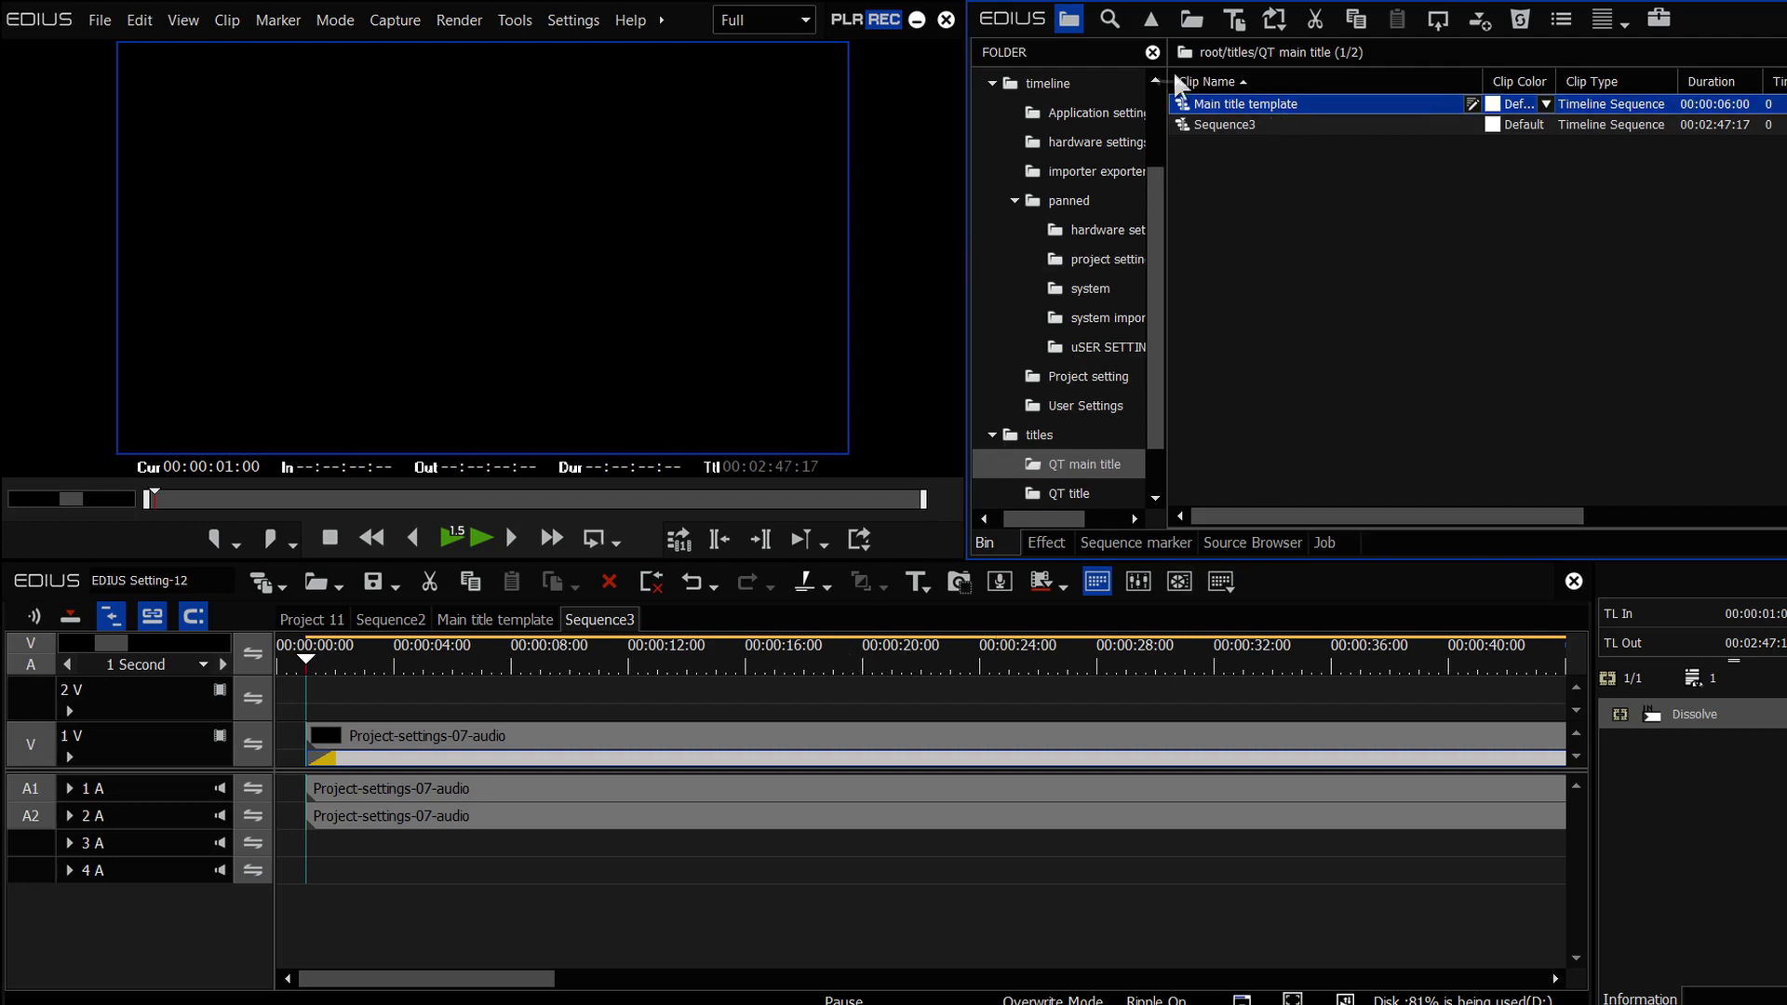
{"action": "right_click", "coordinate": [1283, 107]}
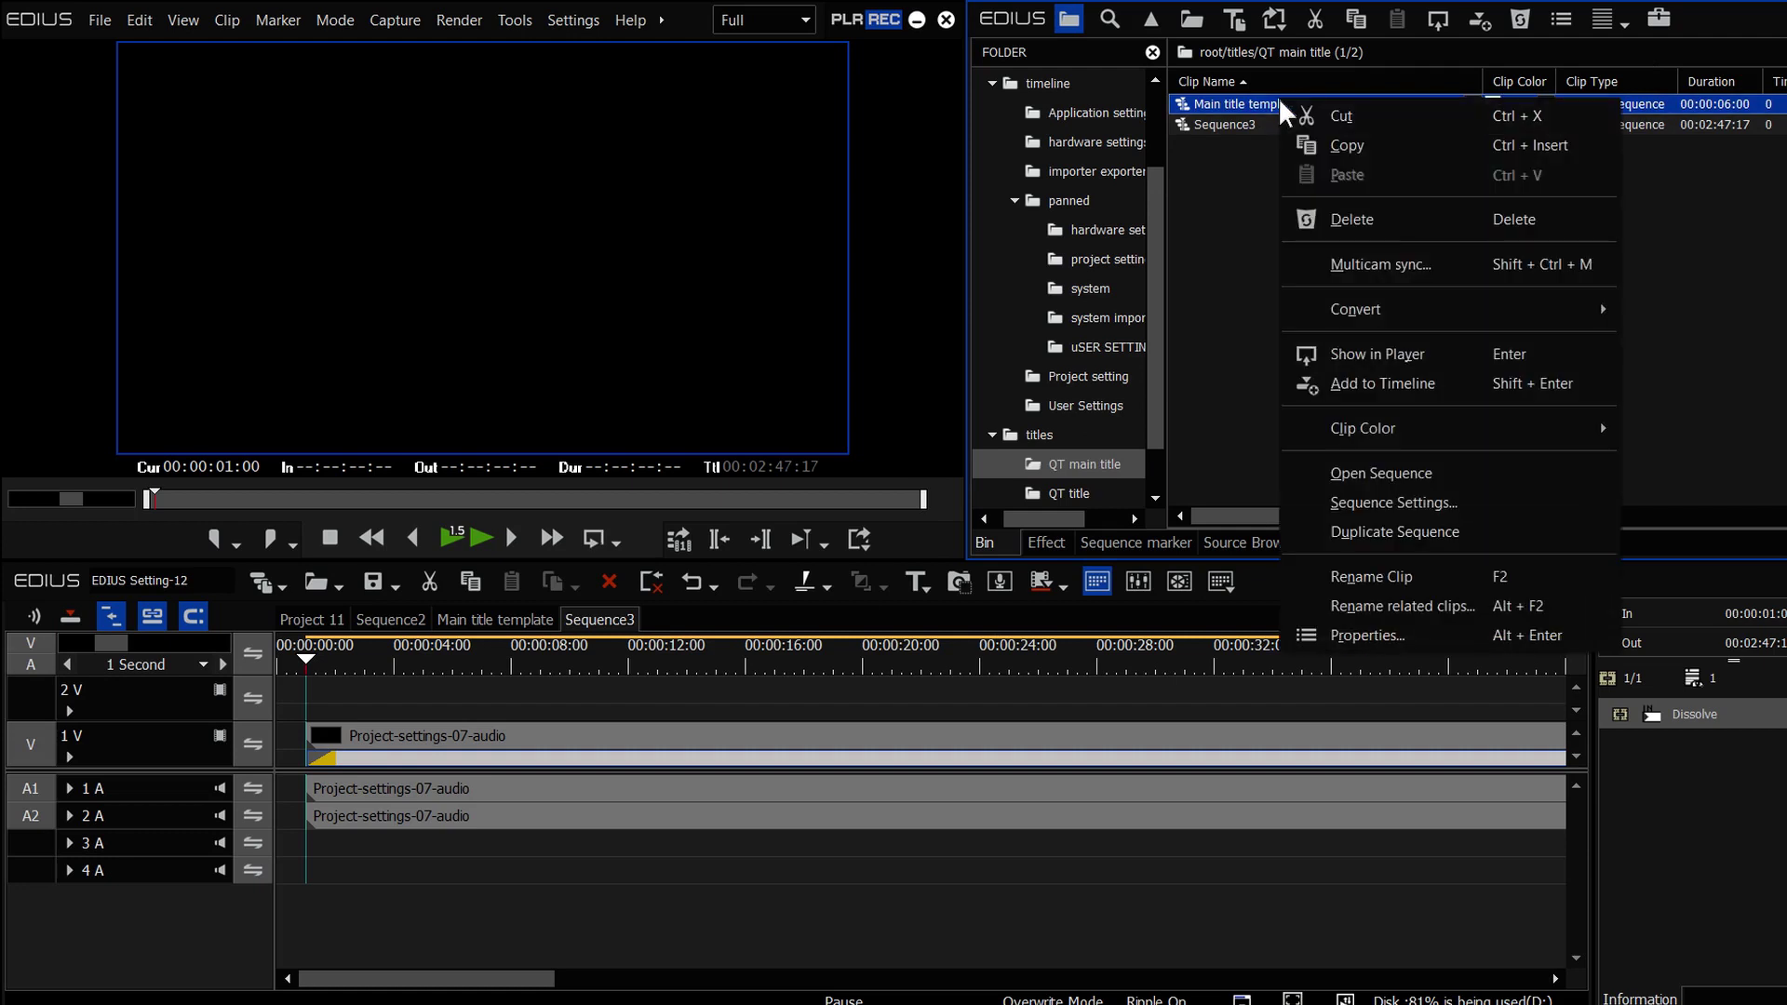
{"action": "left_click", "coordinate": [1392, 528]}
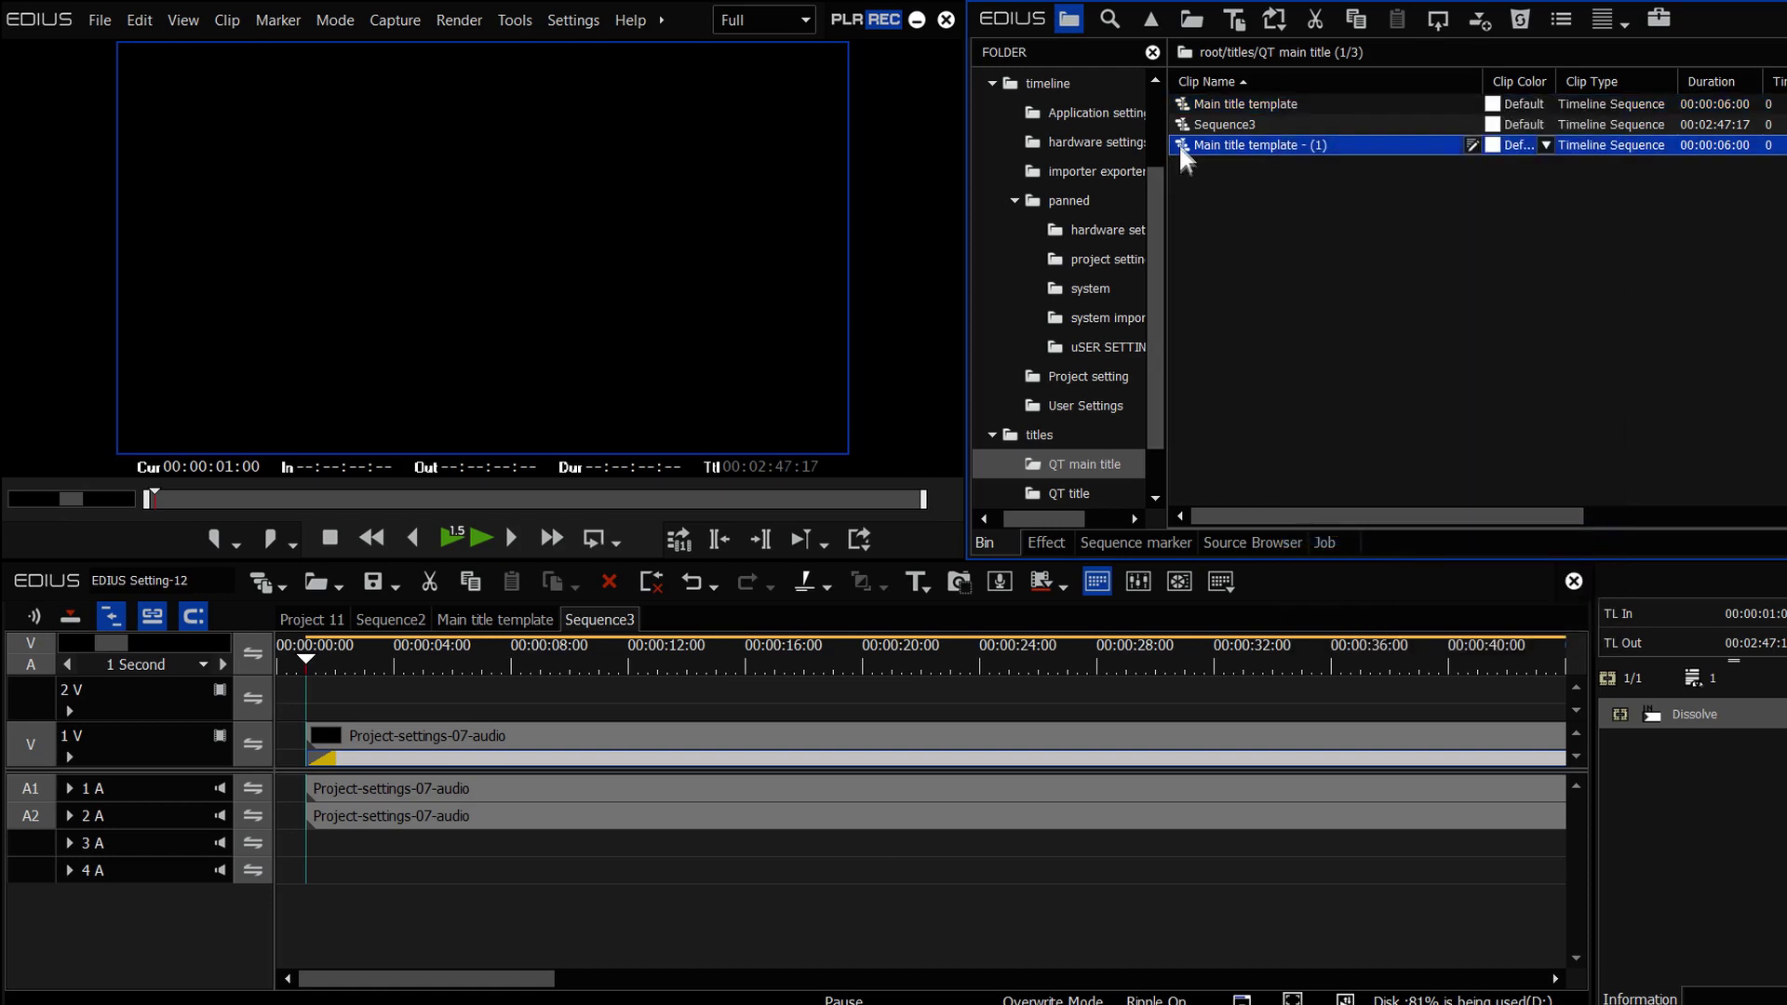
Place the duplicated title sequence on track 2V at the start of the timeline and play it
{"action": "left_click_drag", "start_coordinate": [1178, 142], "coordinate": [263, 696]}
{"action": "left_click", "coordinate": [276, 668]}
{"action": "key", "text": "space"}
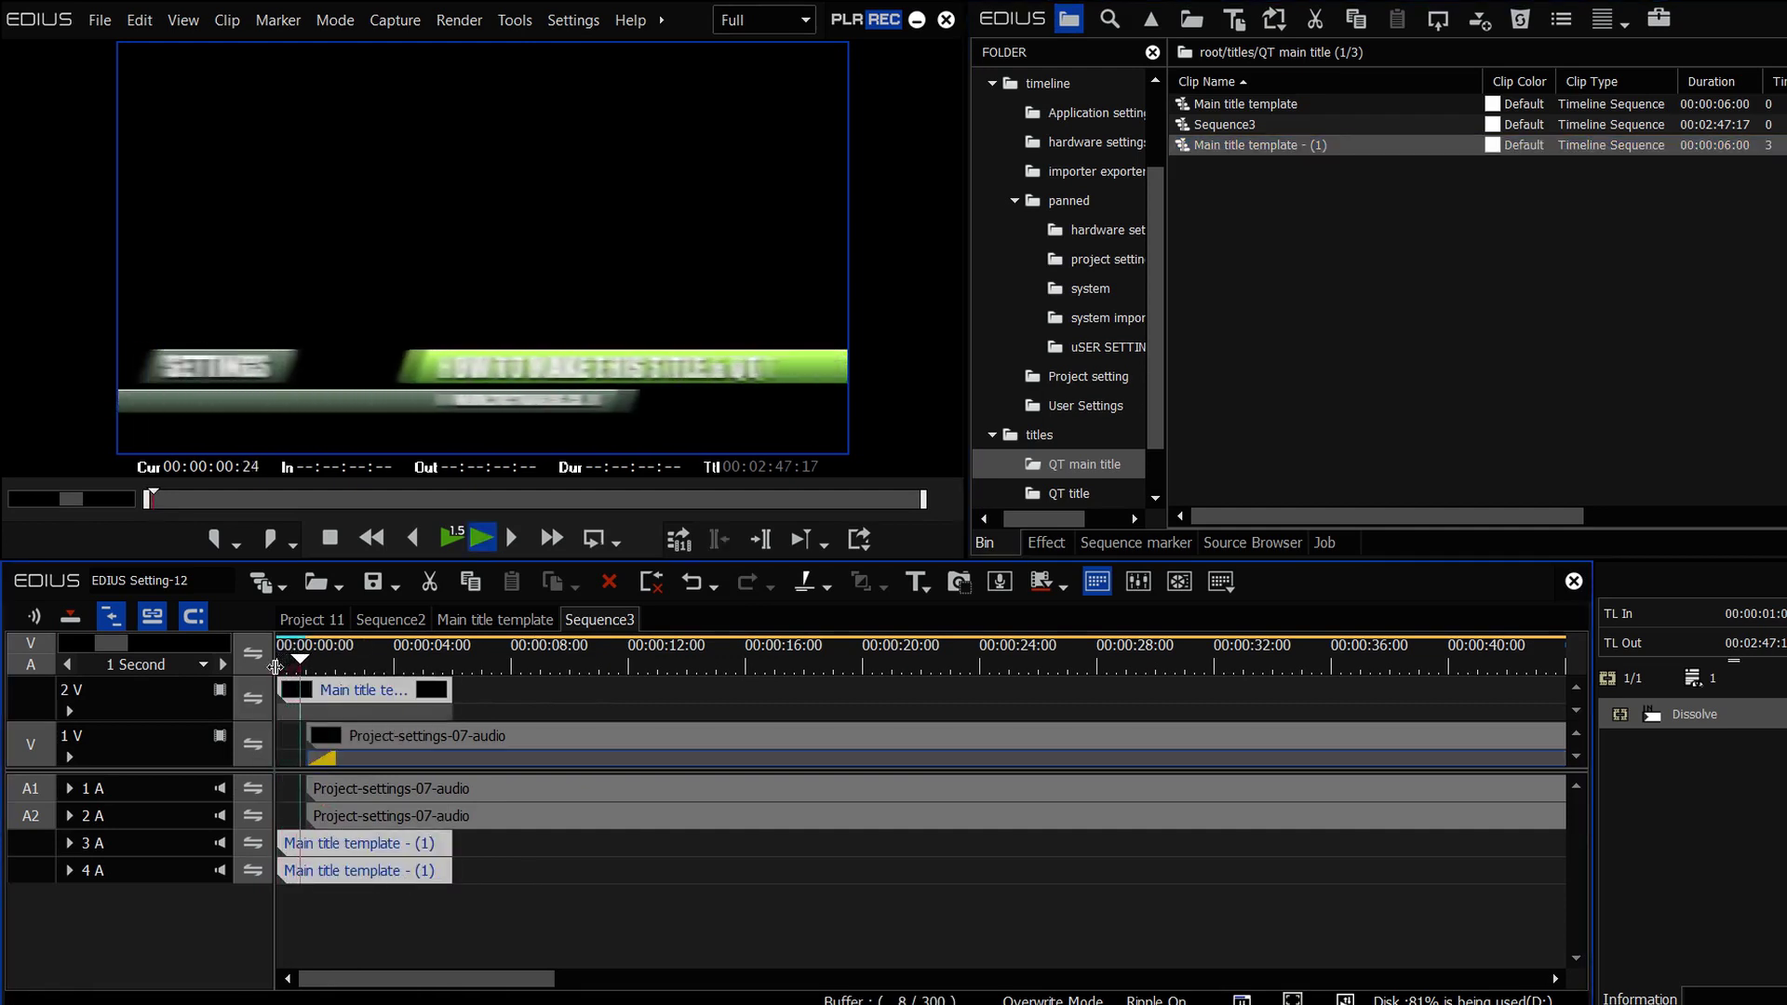
{"action": "left_click", "coordinate": [414, 705]}
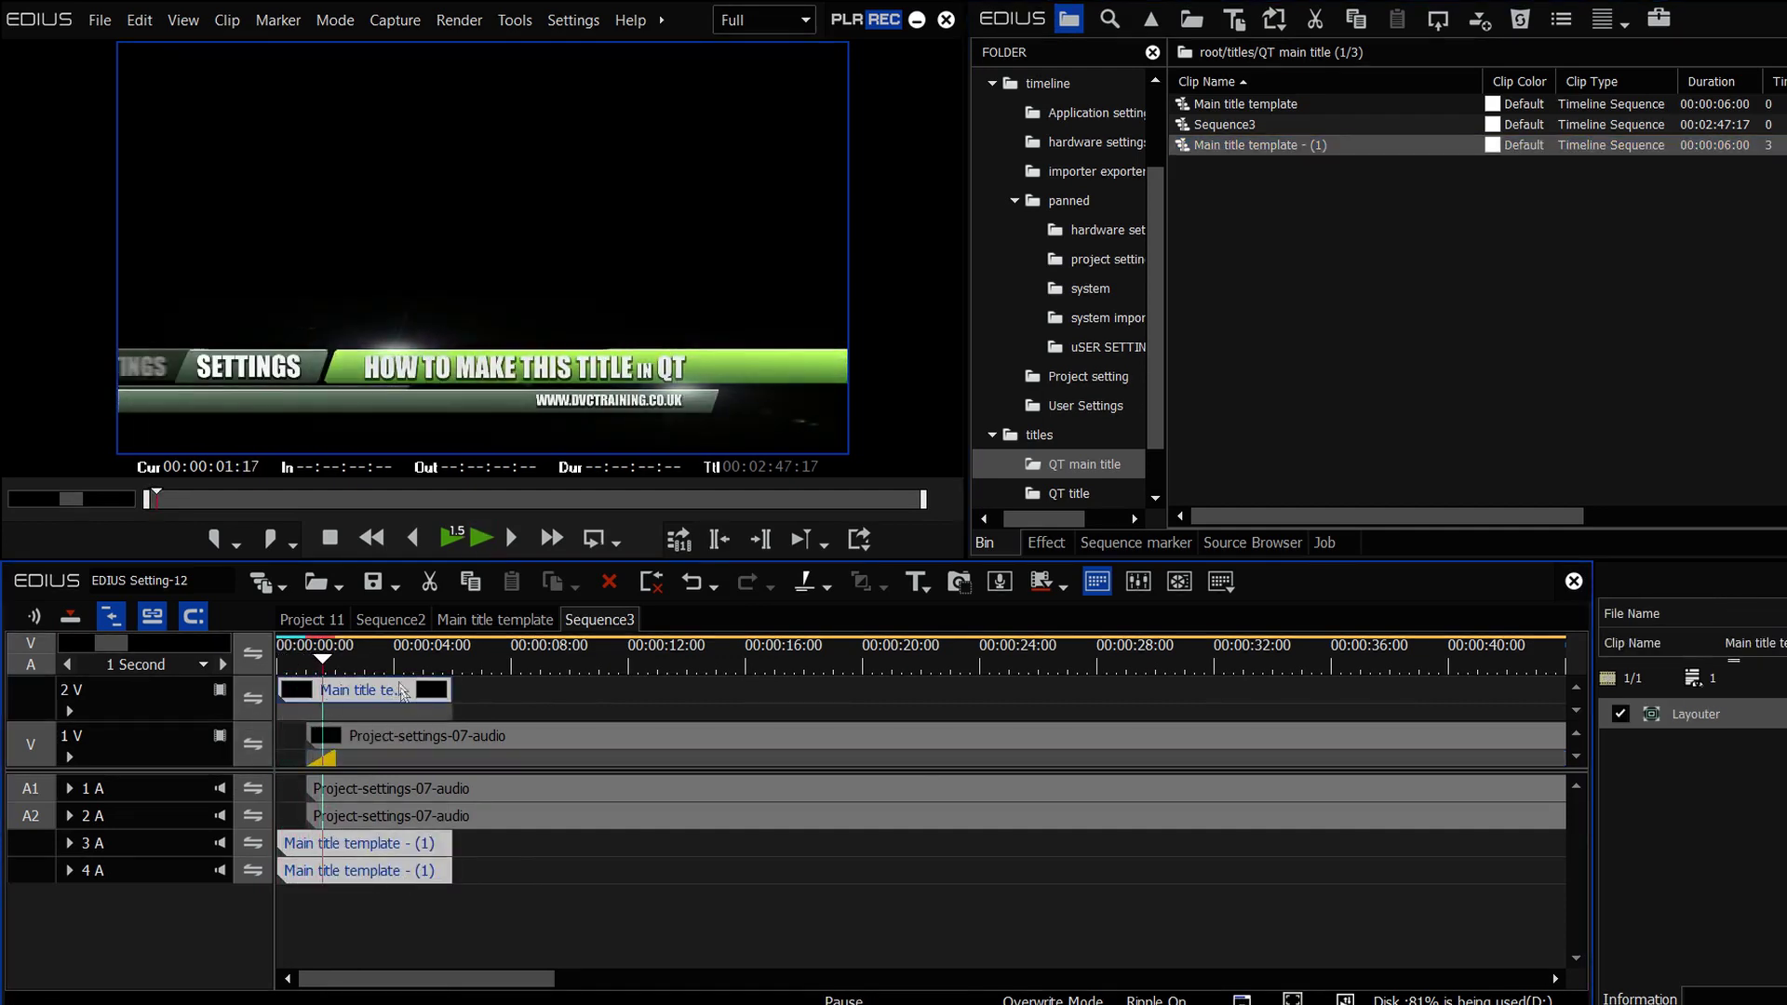
Open the duplicated title sequence's green bar title on track 3V and change its main text to THE SECOND TITLE
{"action": "double_click", "coordinate": [402, 693]}
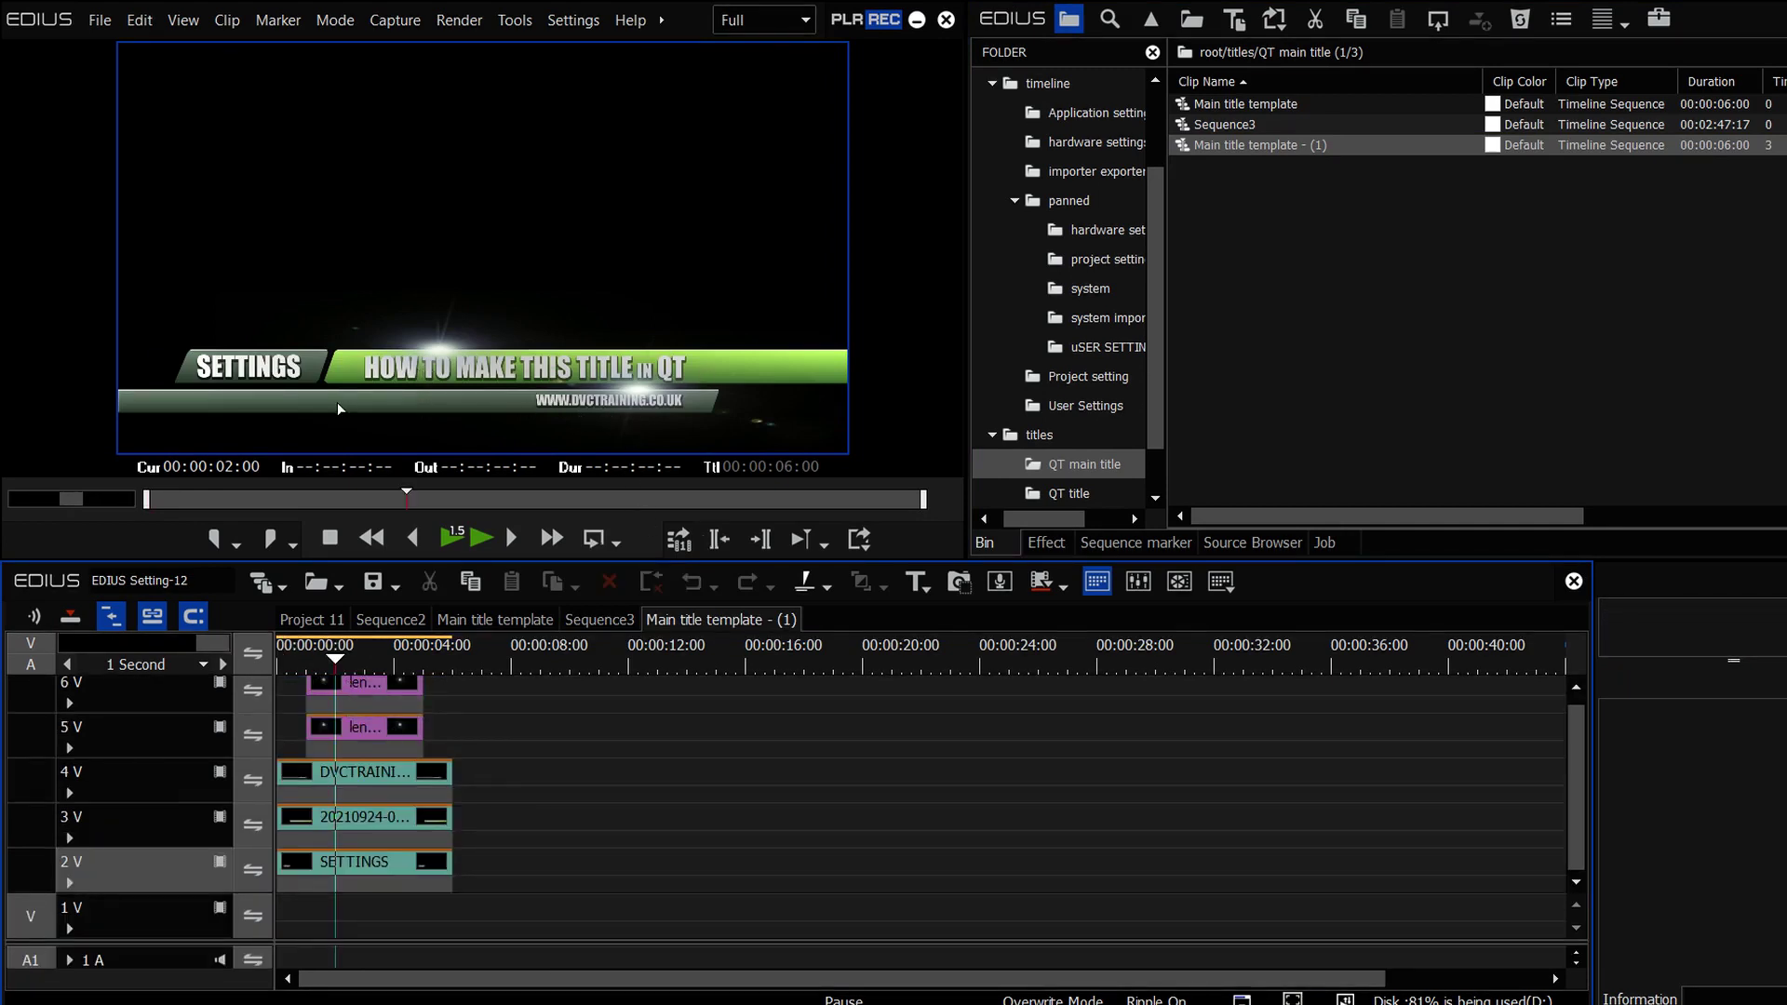
{"action": "double_click", "coordinate": [365, 817]}
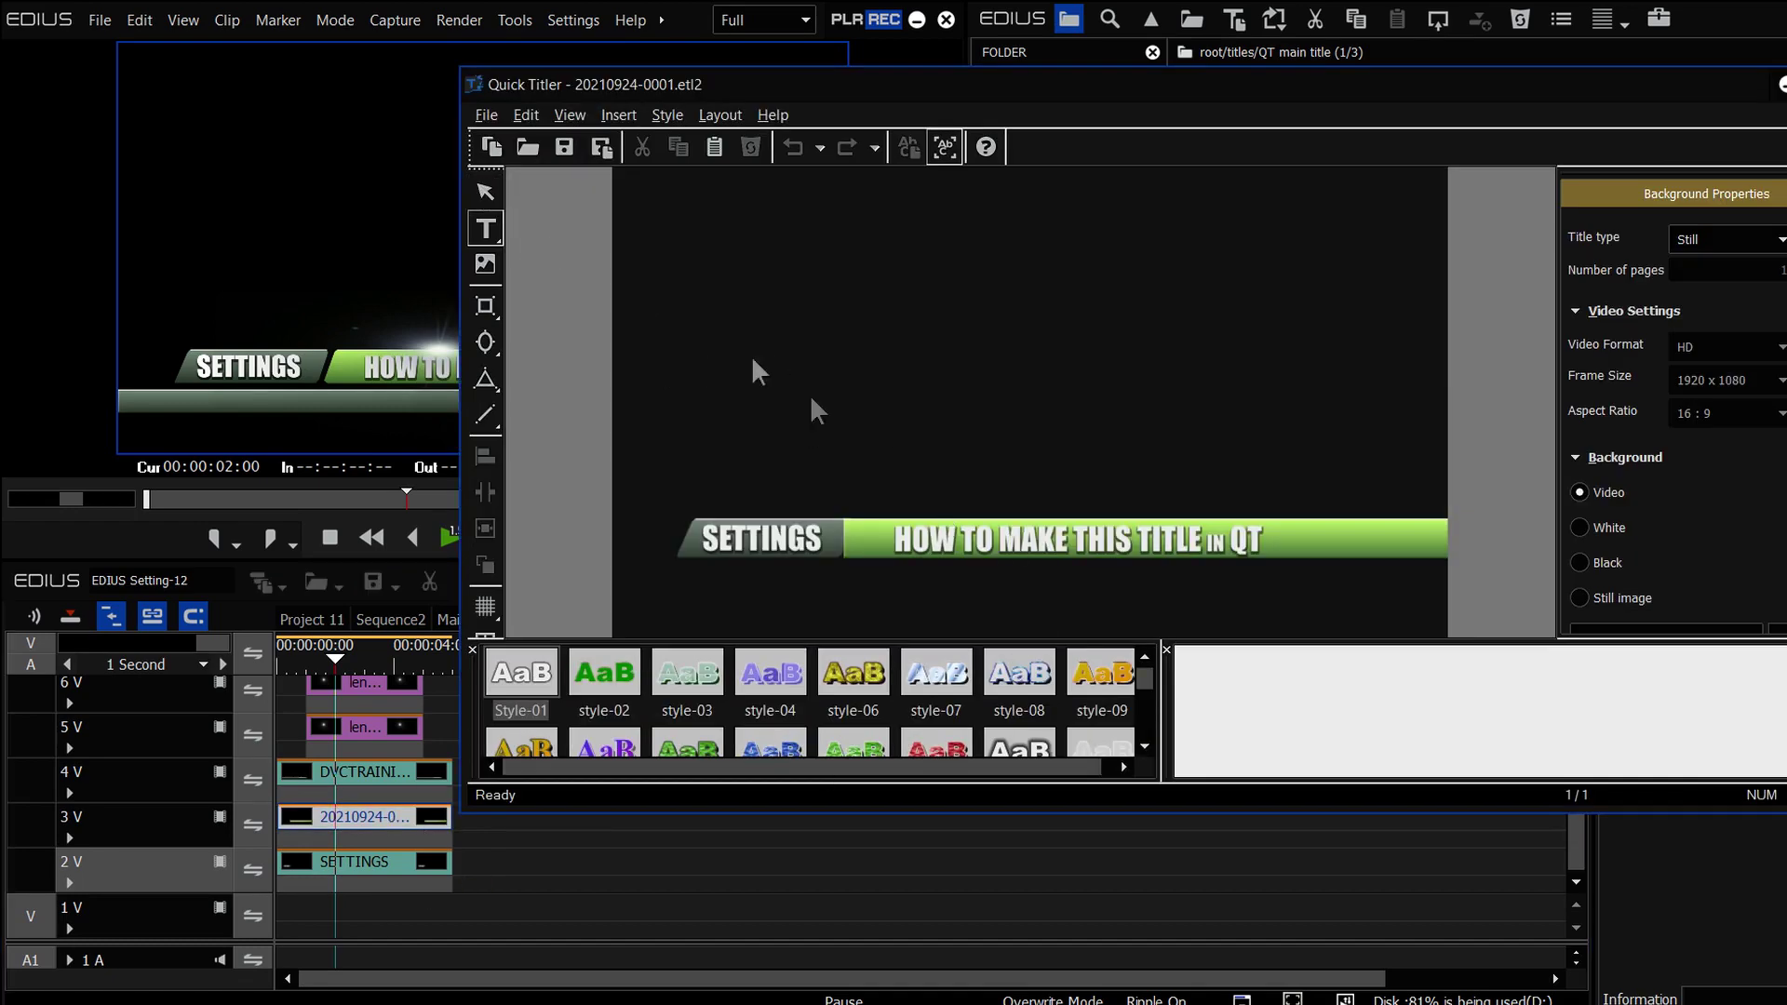
{"action": "left_click", "coordinate": [951, 533]}
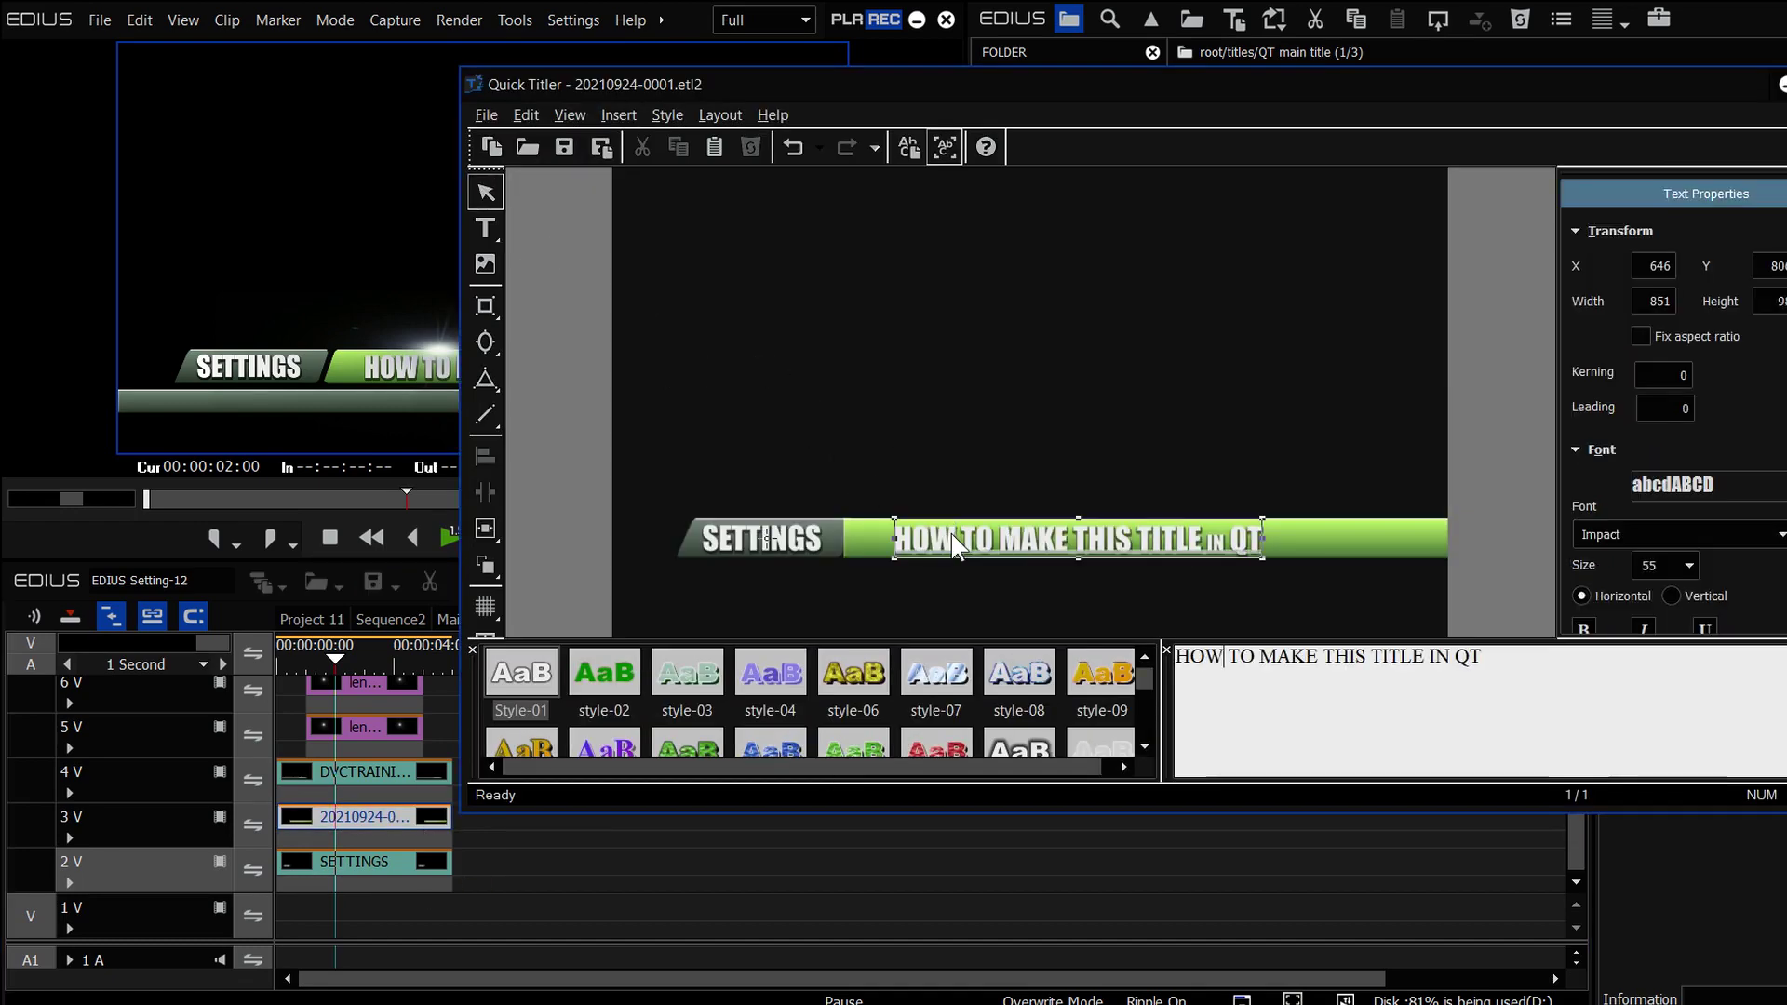
{"action": "double_click", "coordinate": [951, 534]}
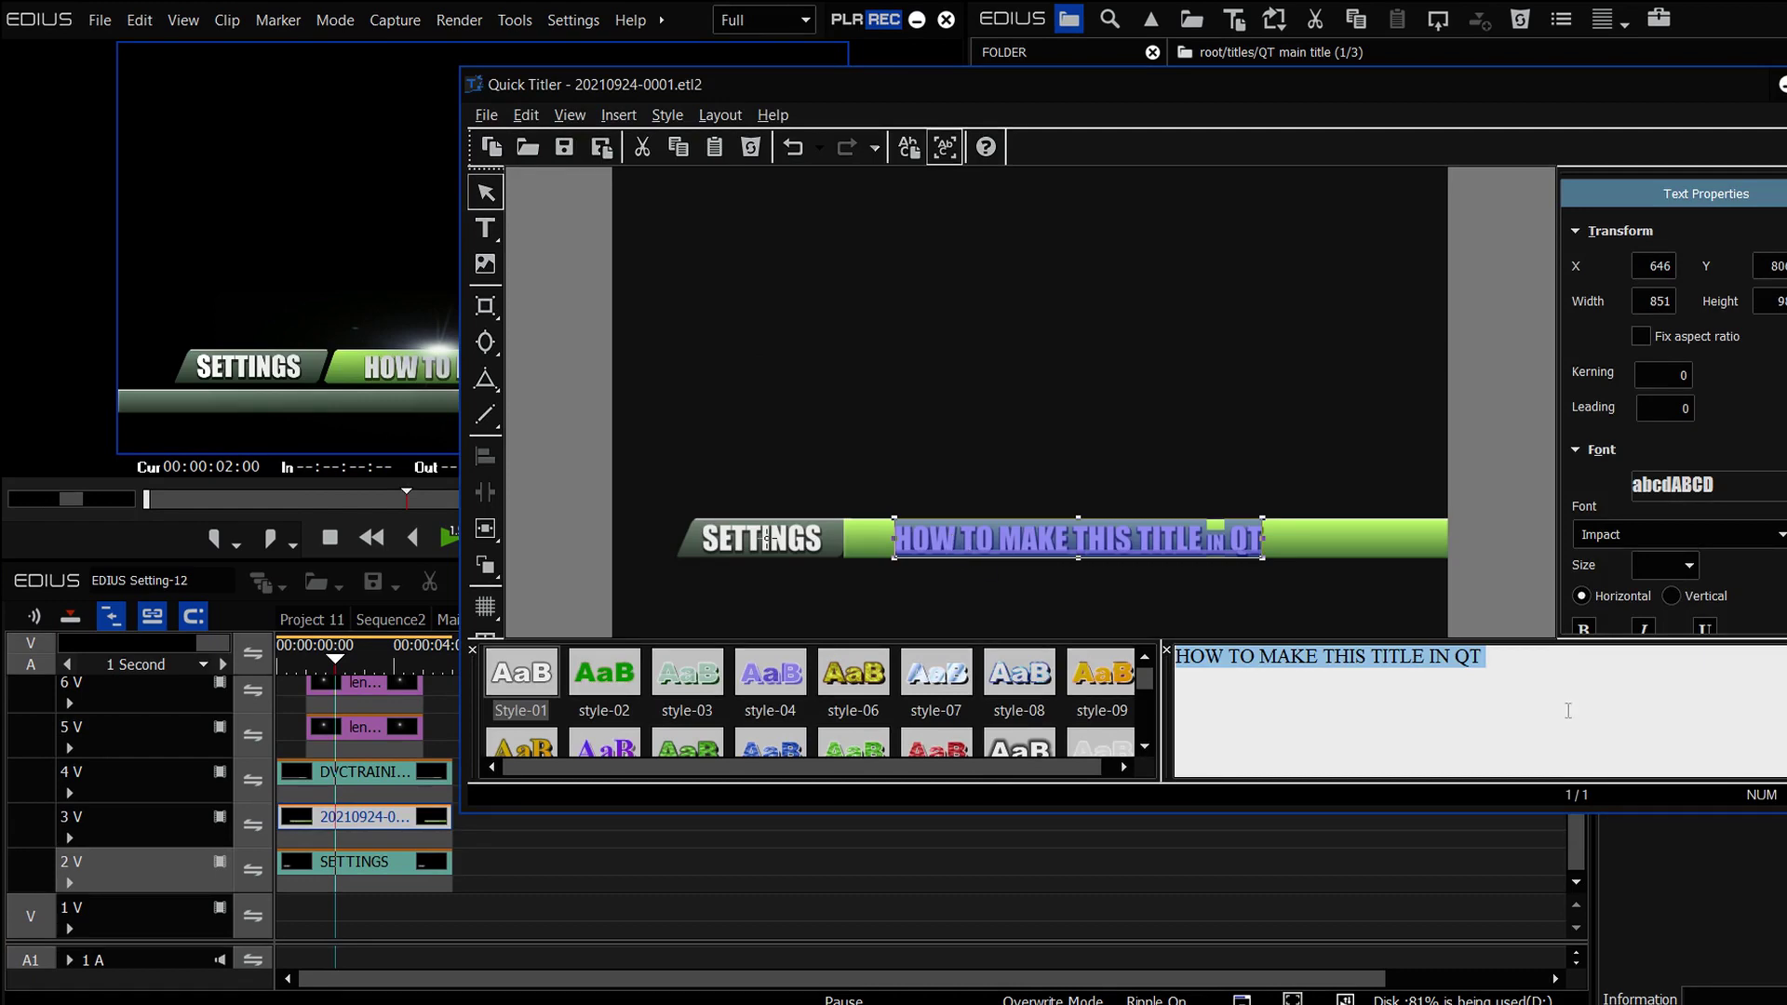
{"action": "key", "text": "Caps_Lock"}
{"action": "type", "text": "THE "}
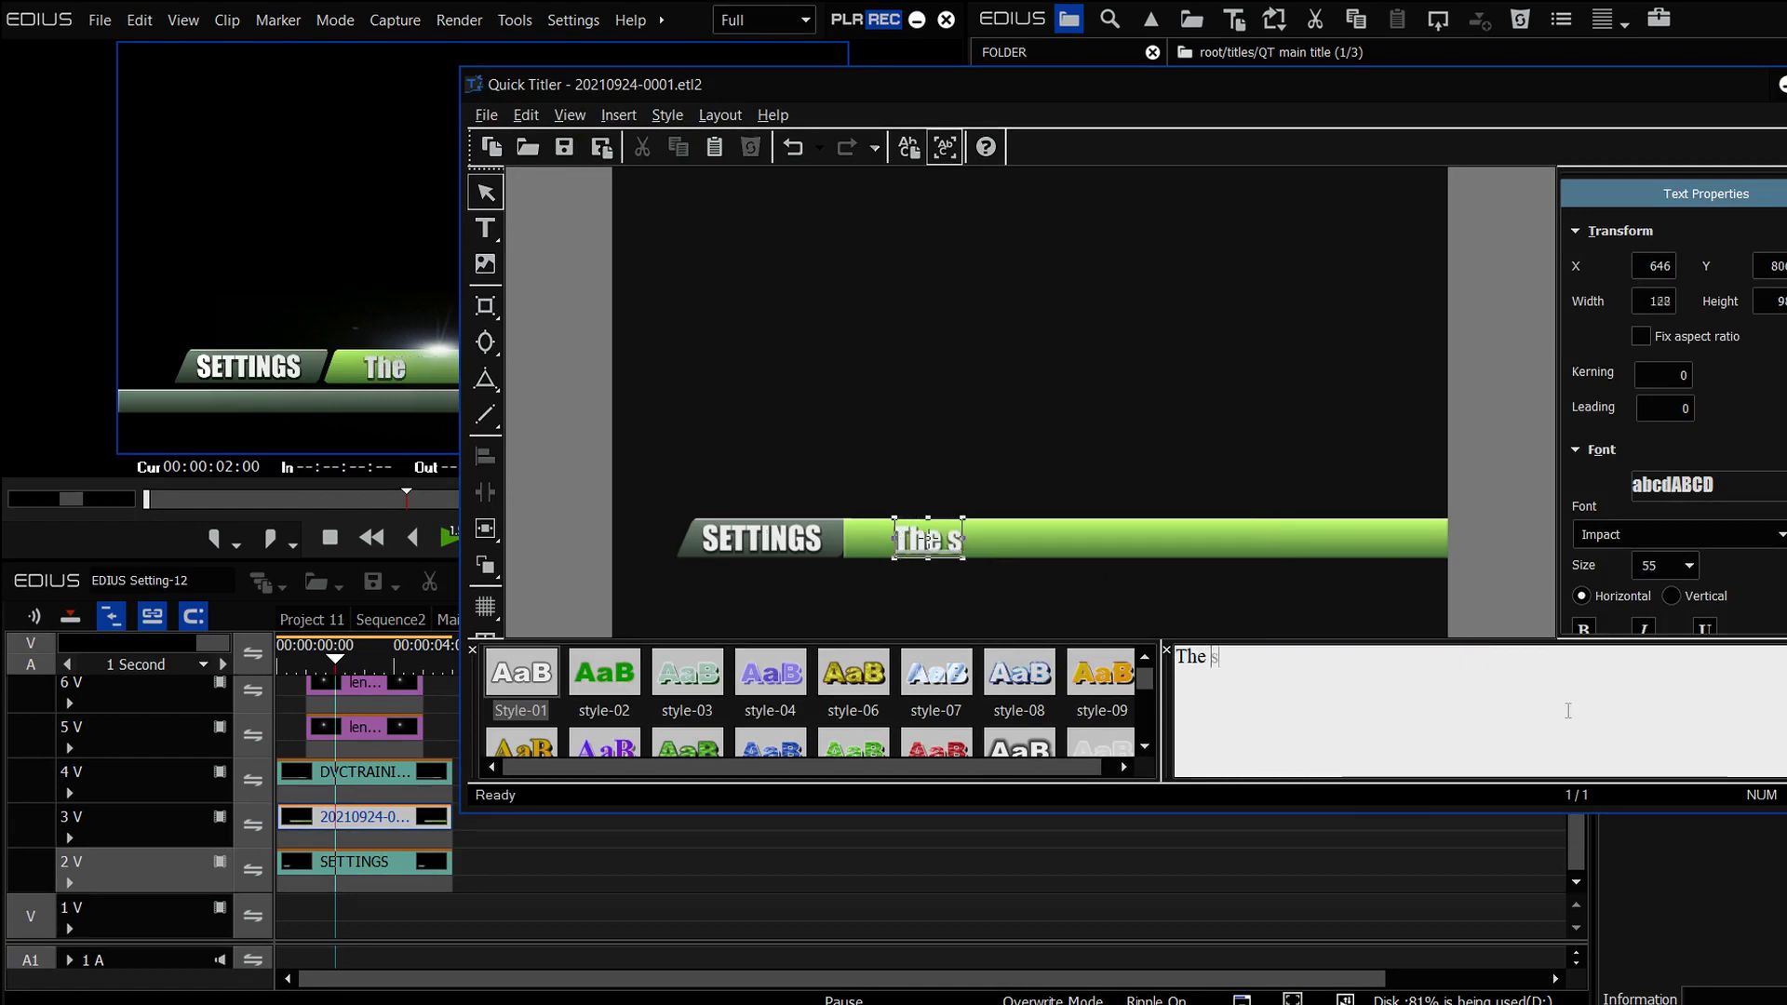
{"action": "type", "text": "SECOND TITLE"}
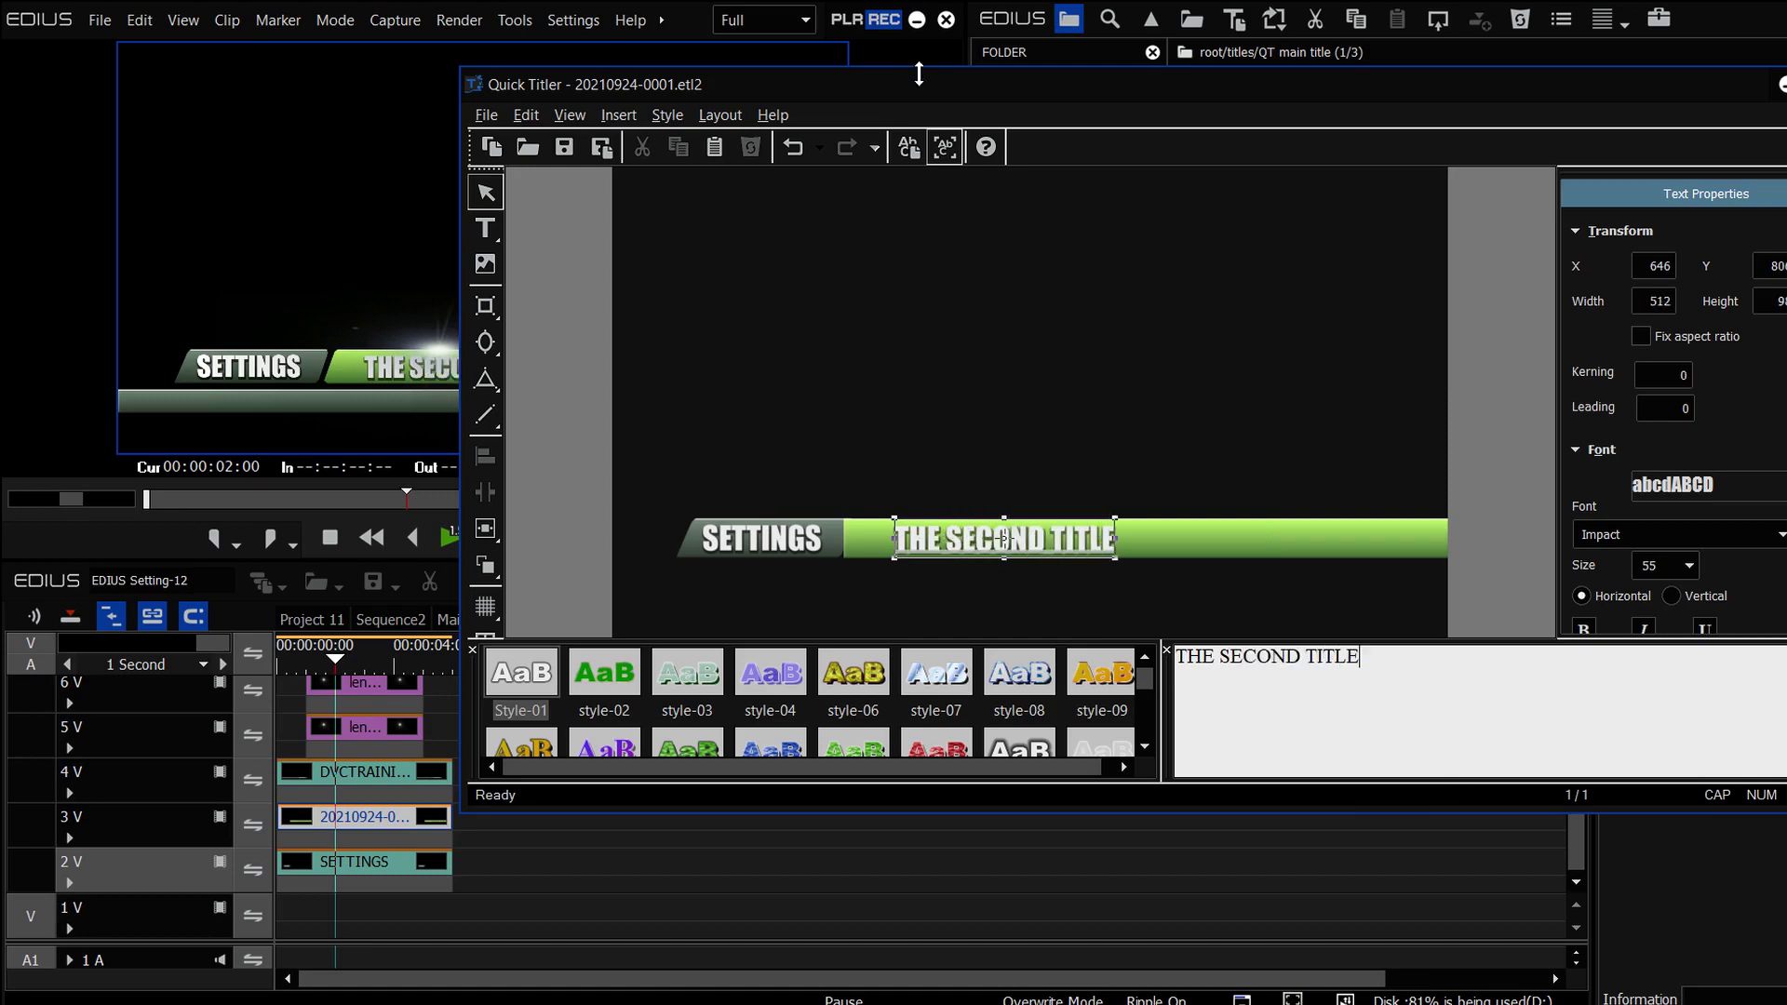
Auto-save the edited title as a new file and play Sequence3 from the start to check it
{"action": "left_click_drag", "start_coordinate": [911, 81], "coordinate": [898, 90]}
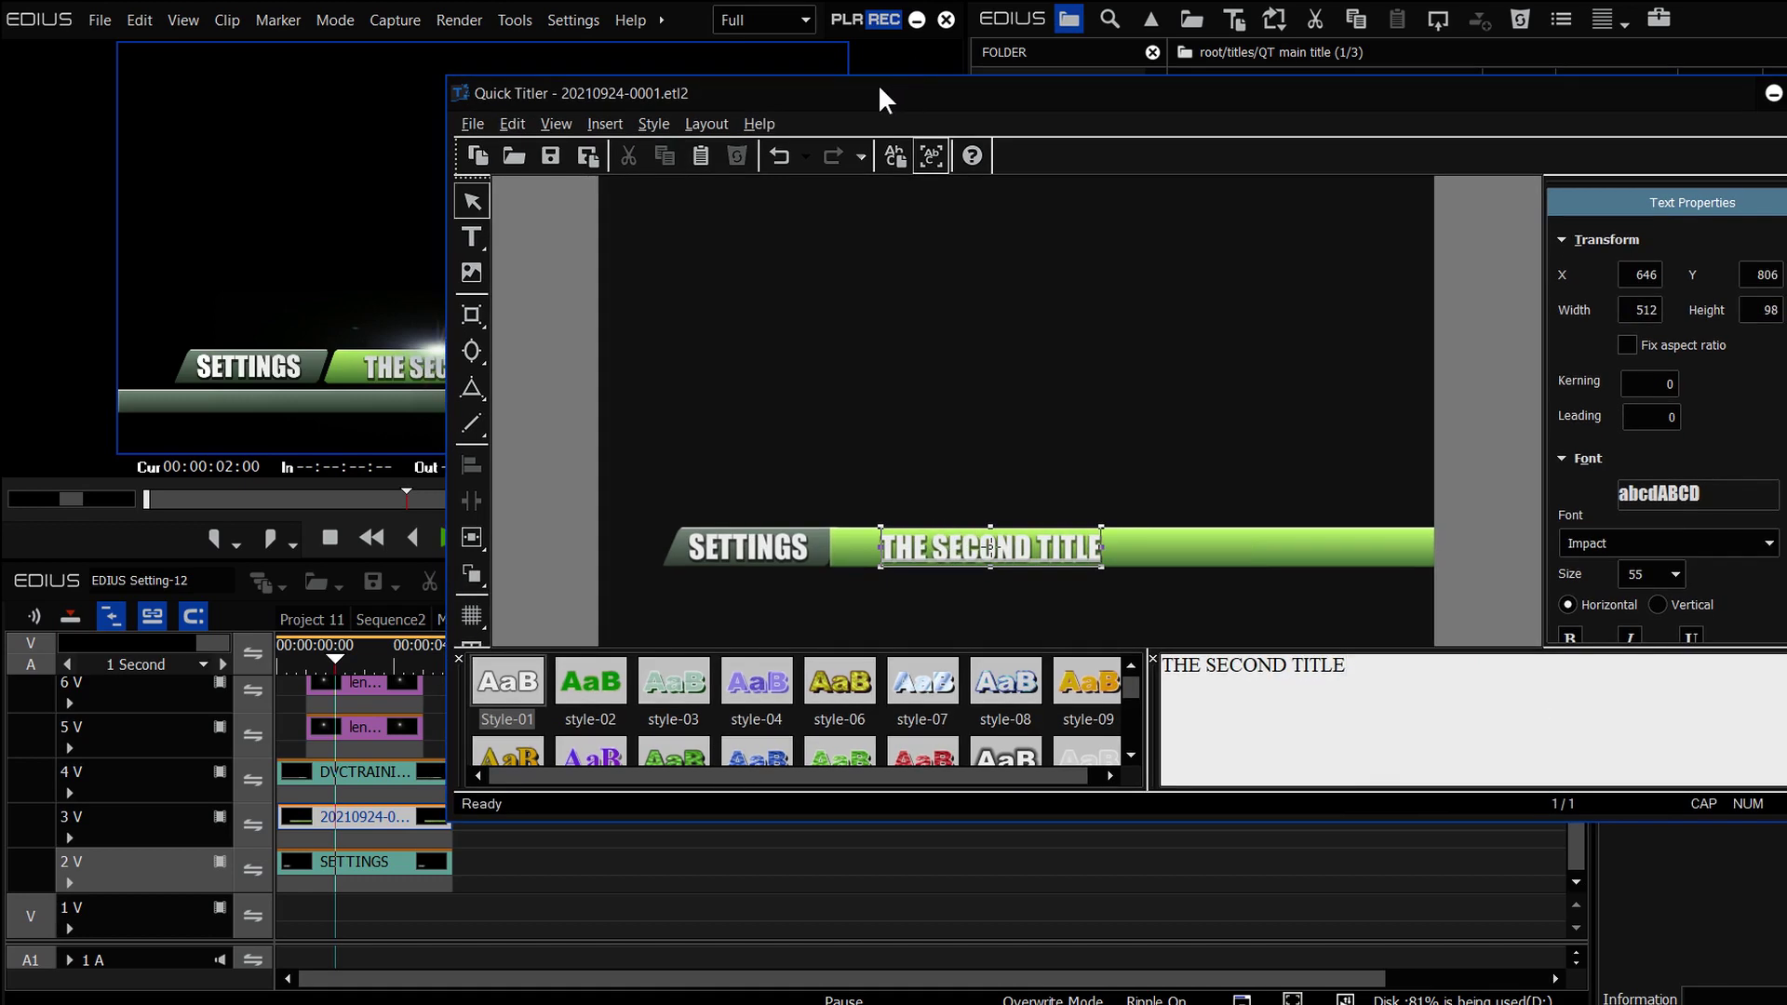
{"action": "left_click", "coordinate": [471, 124]}
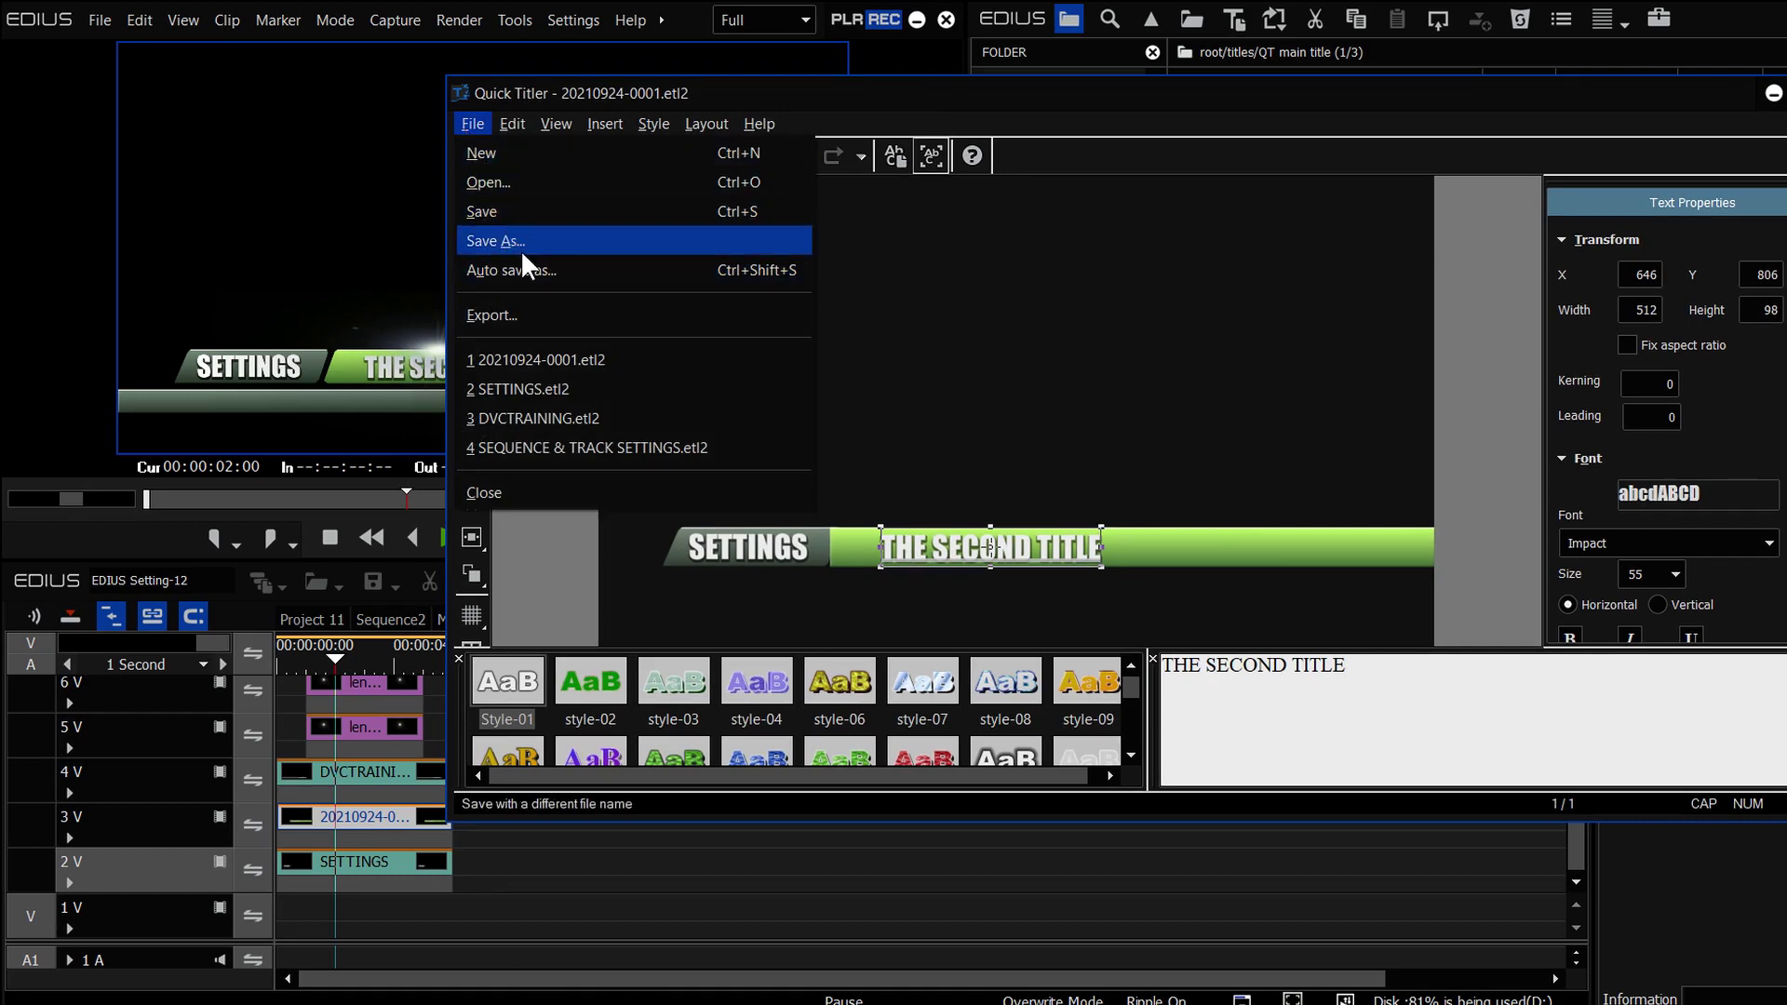
{"action": "left_click", "coordinate": [575, 270]}
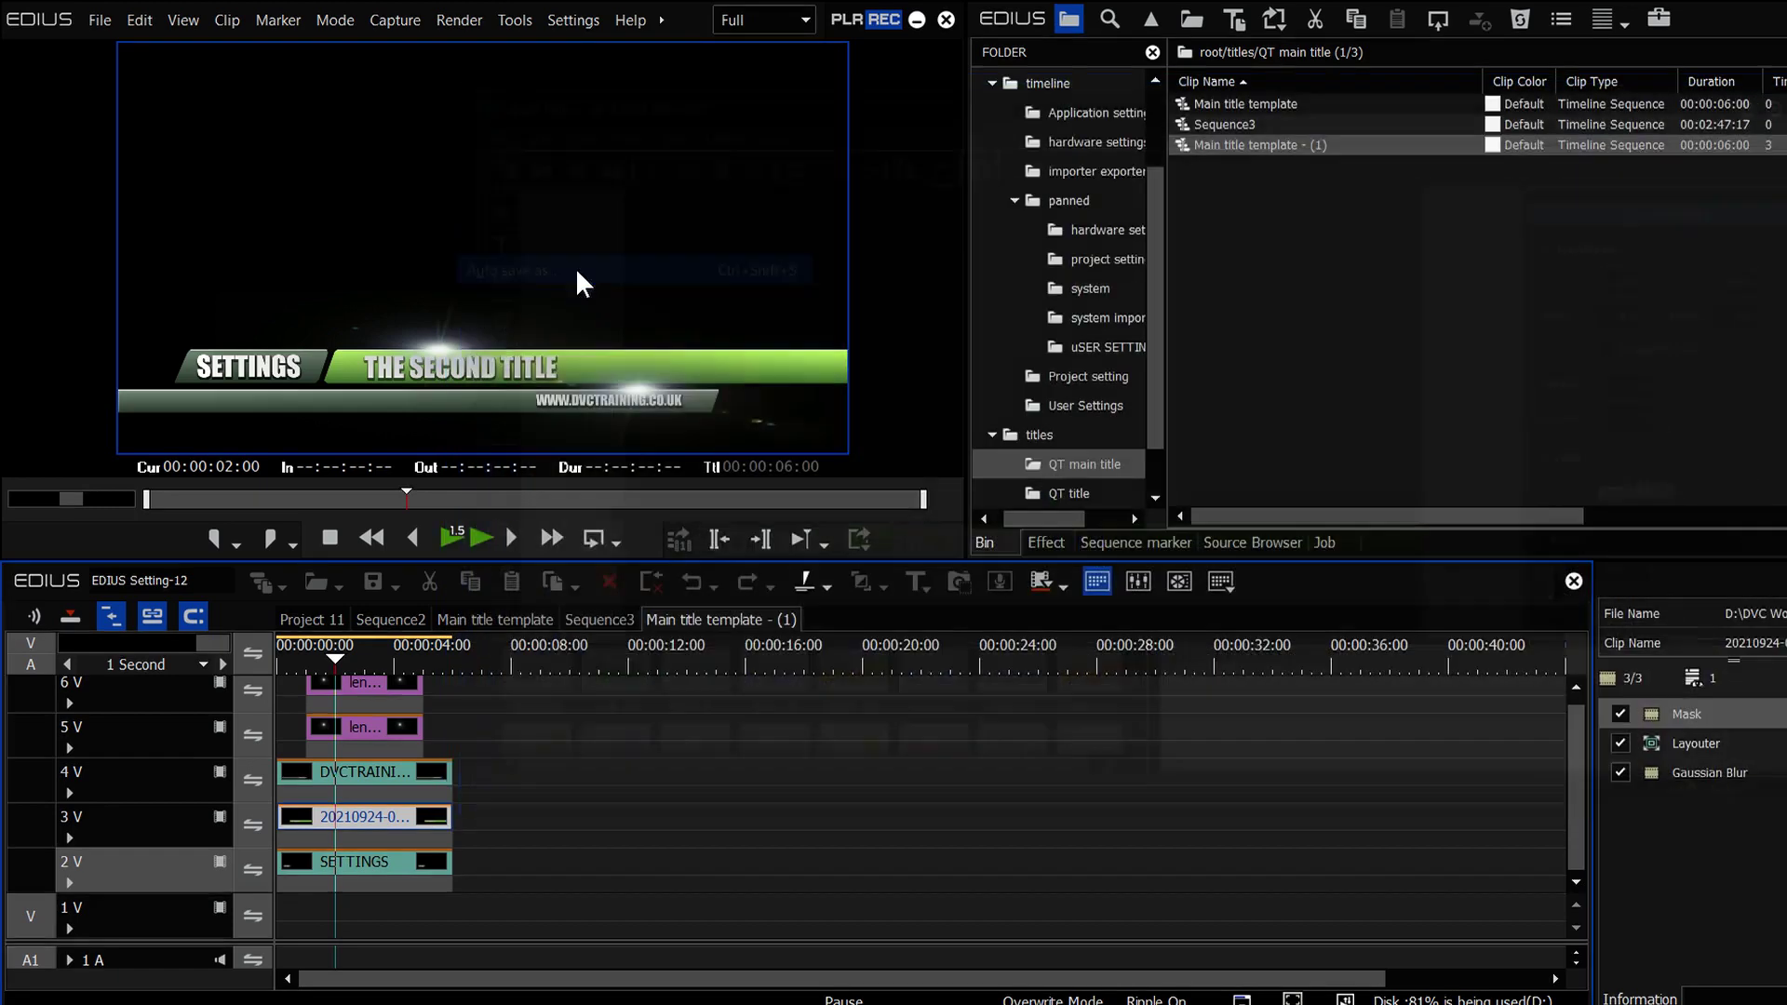
{"action": "left_click", "coordinate": [615, 621]}
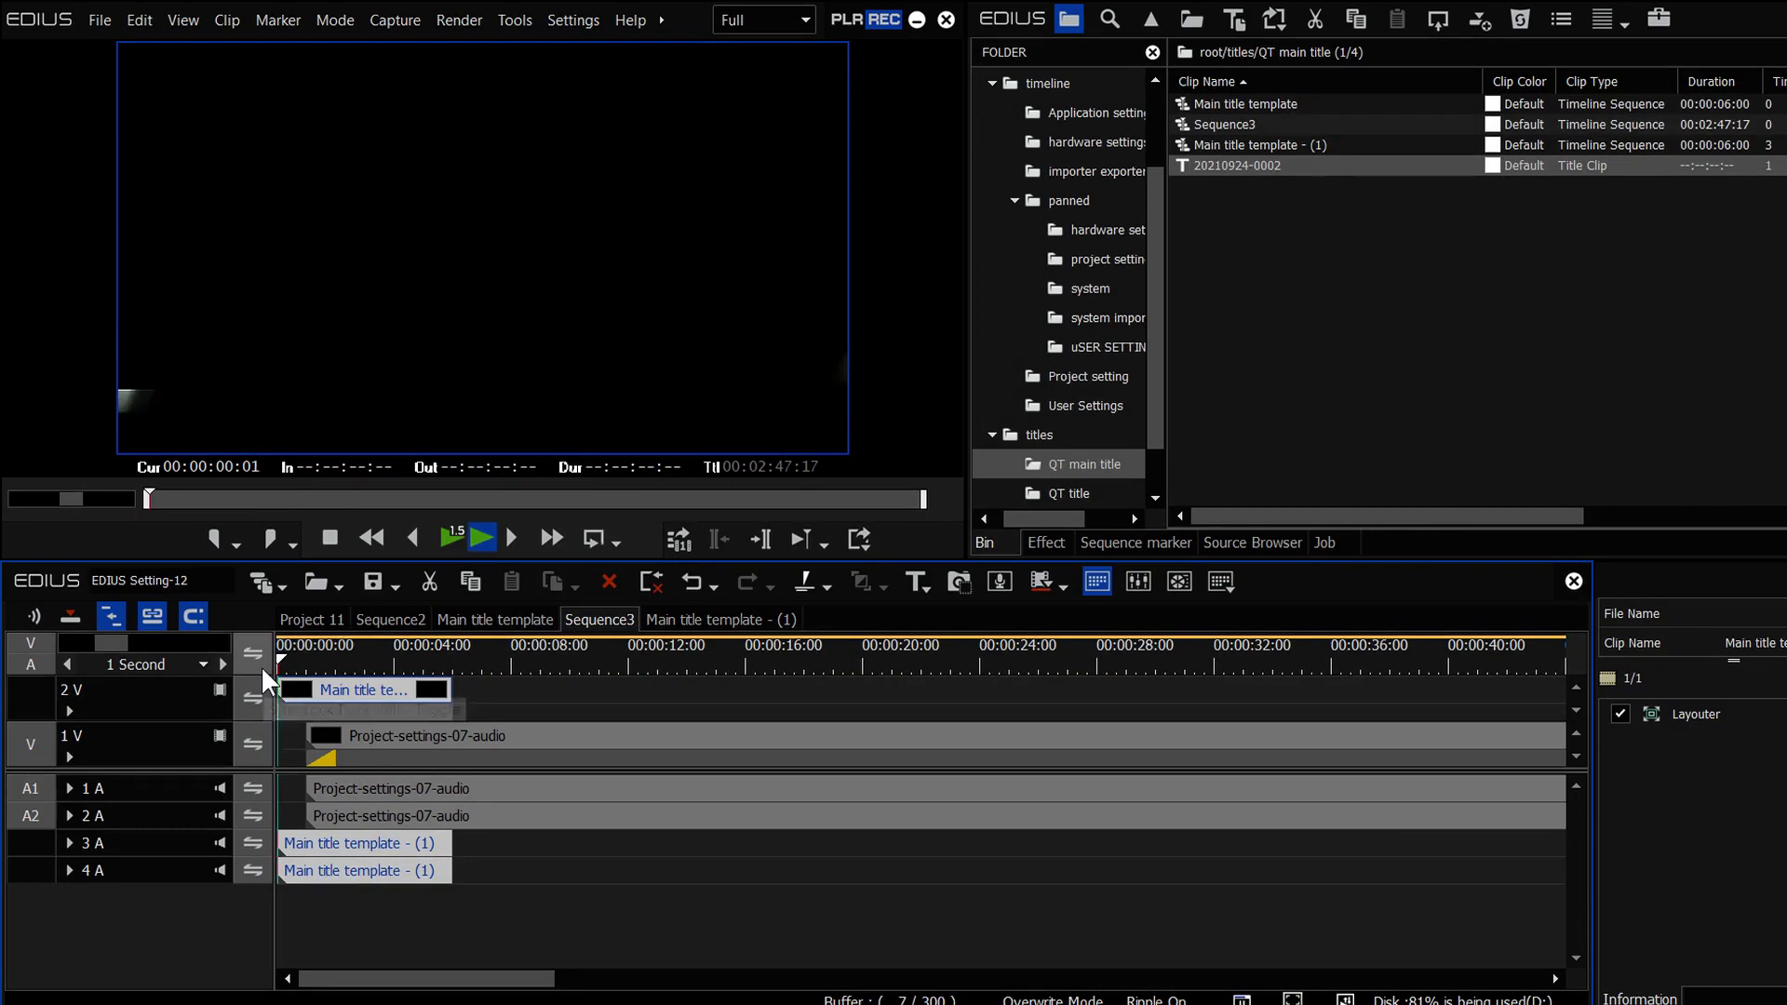
{"action": "key", "text": "space"}
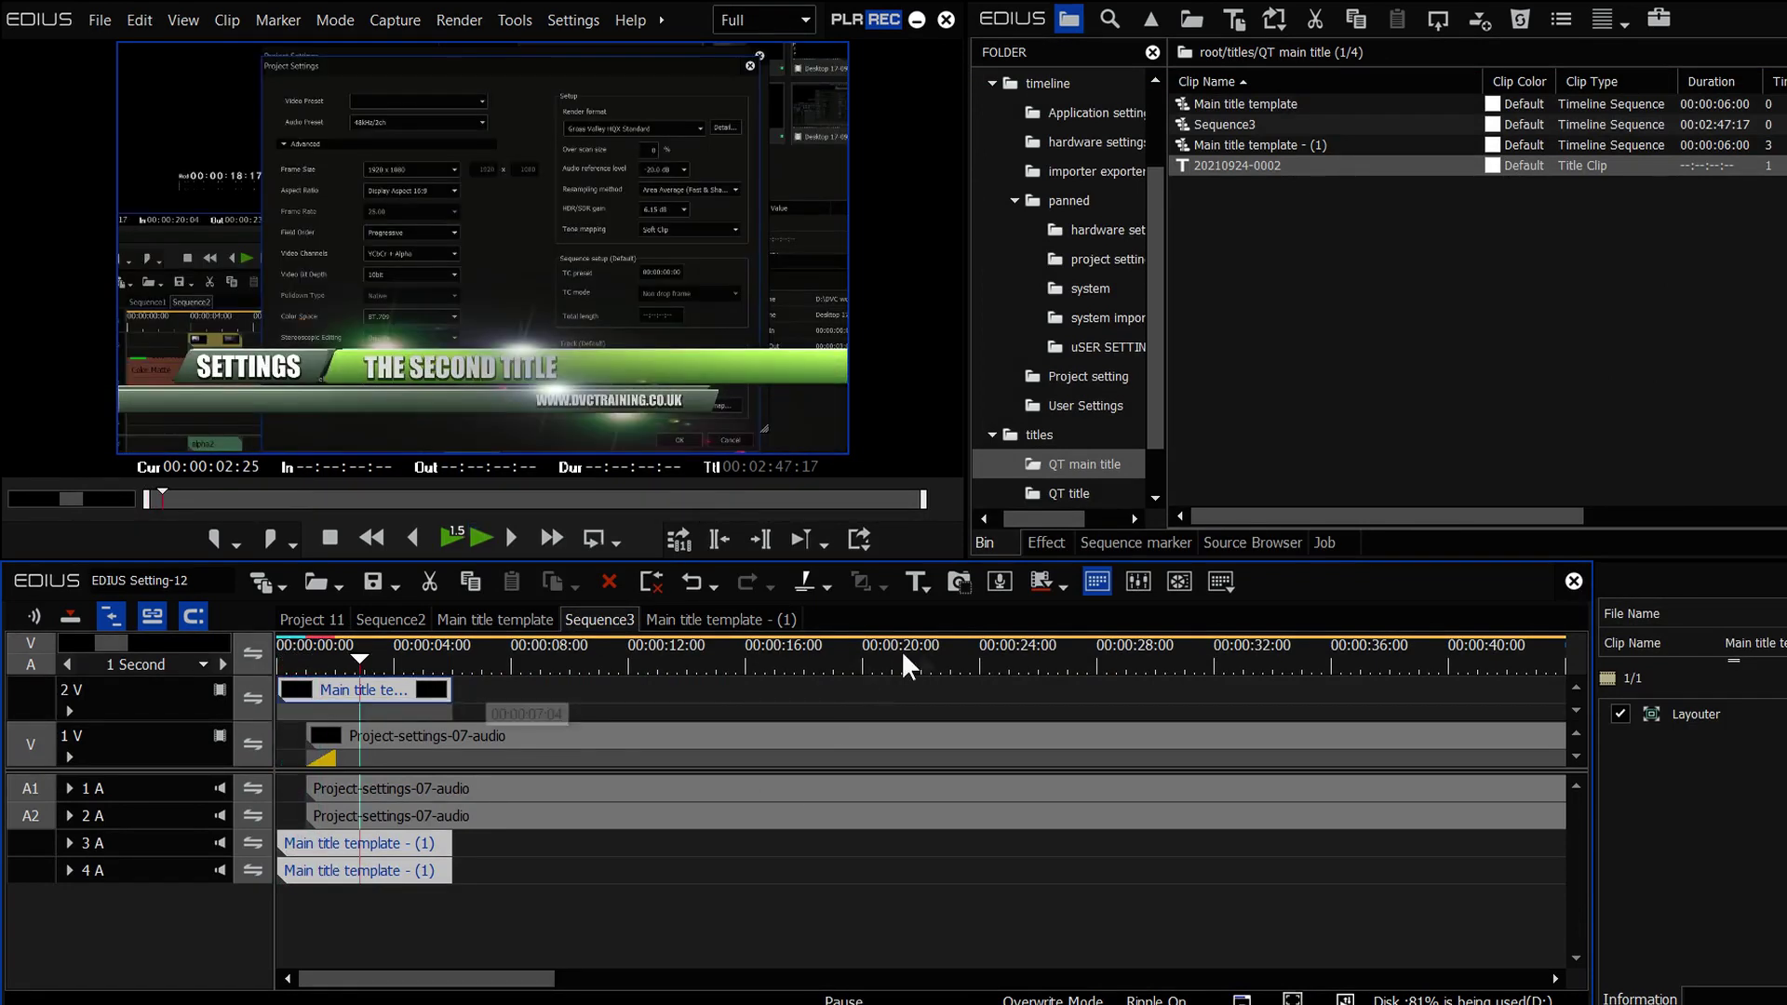
Create another new sequence and place the Project-settings-02-size_and_aspect_ratio clip on track 1V starting at 00:00:01:00
{"action": "left_click", "coordinate": [265, 579]}
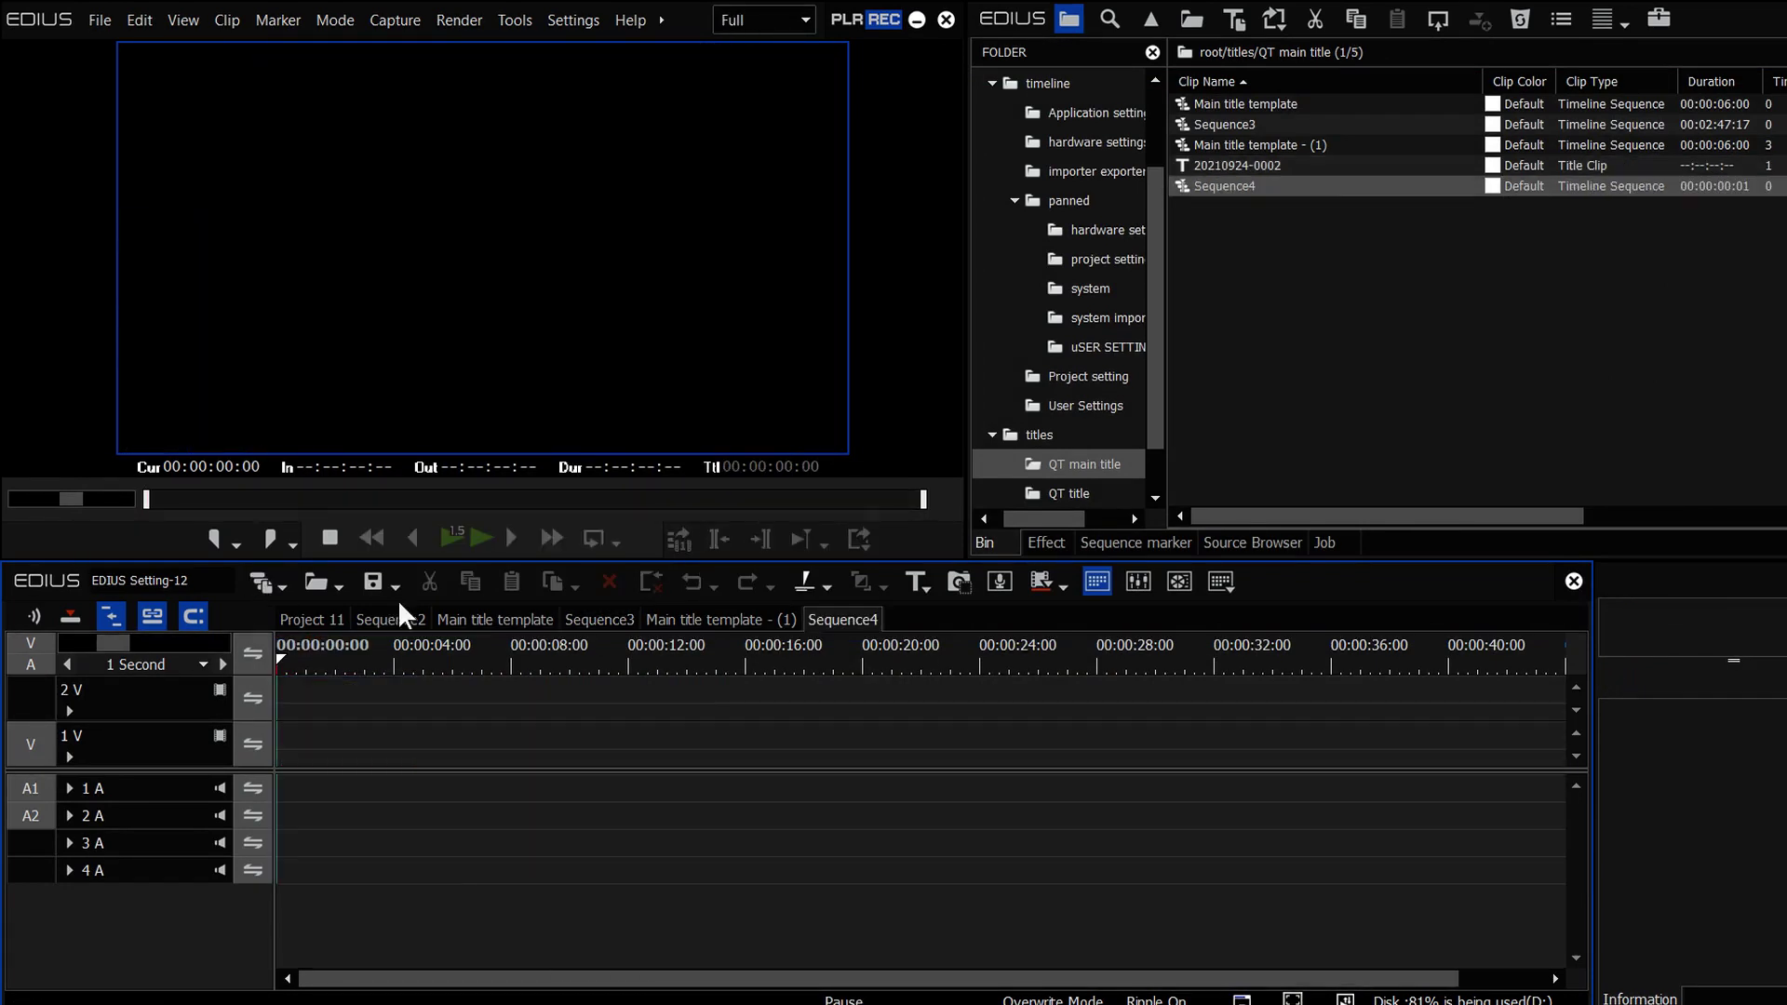
{"action": "left_click", "coordinate": [1115, 270]}
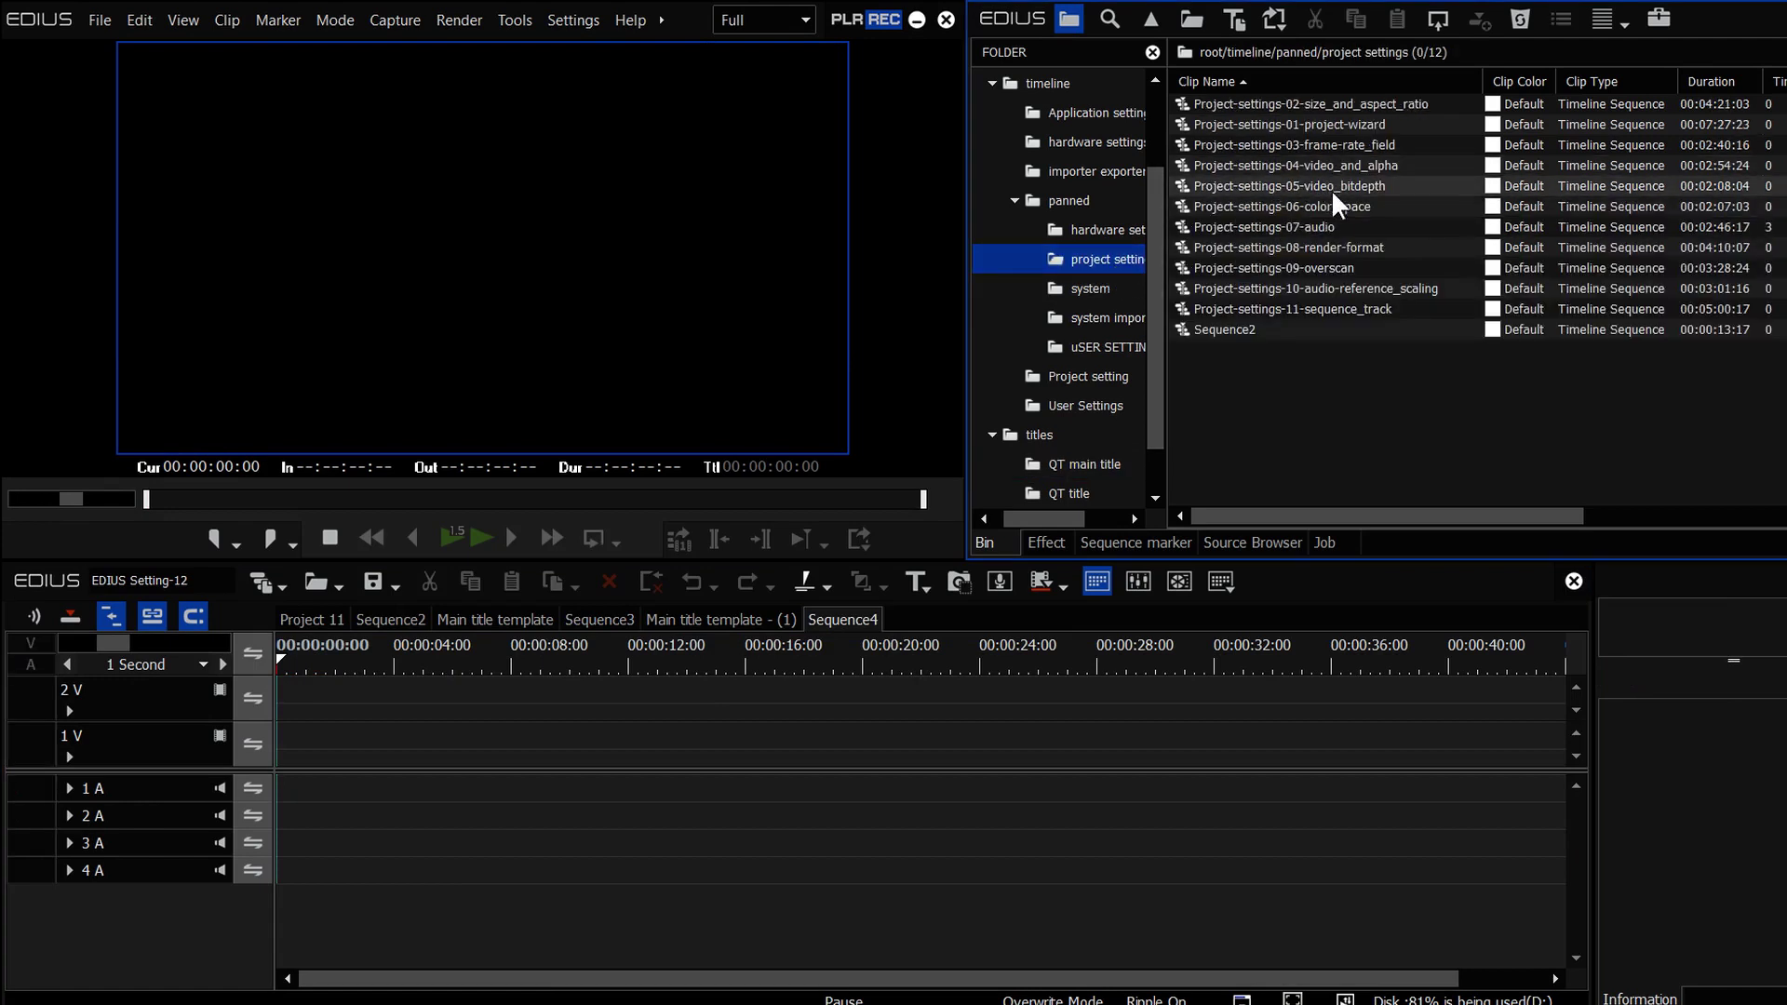
{"action": "left_click_drag", "start_coordinate": [1310, 105], "coordinate": [330, 736]}
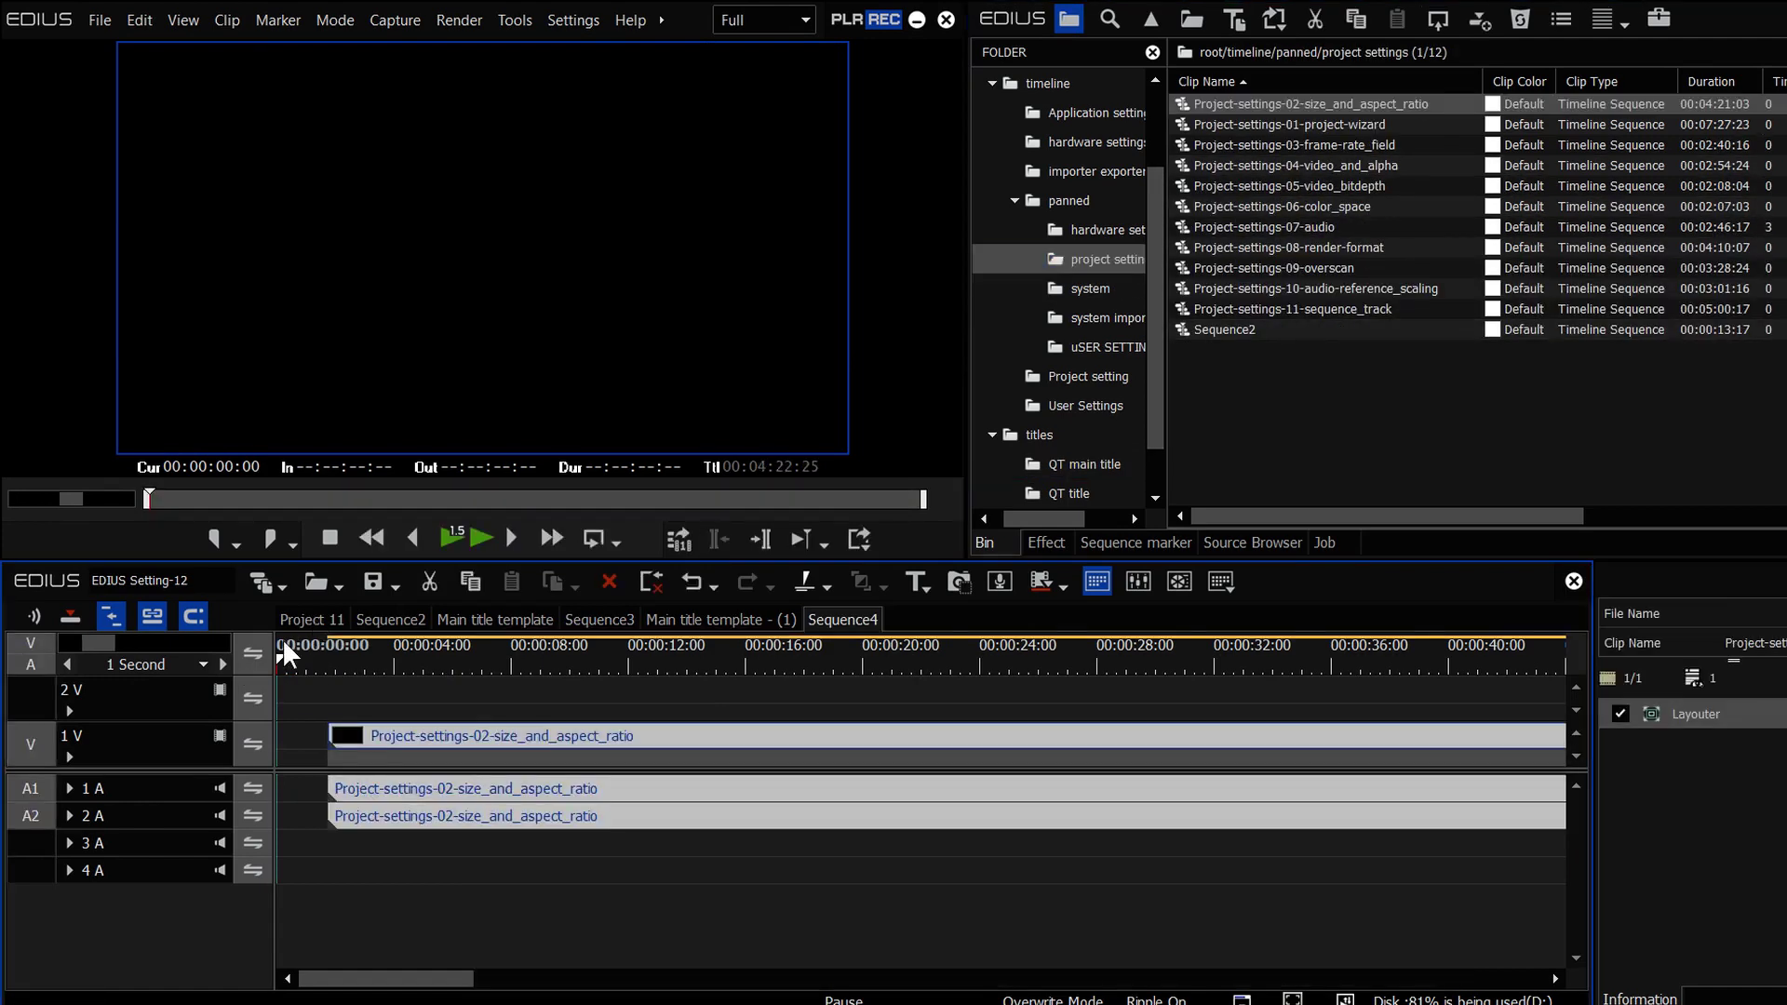
{"action": "type", "text": "100"}
{"action": "key", "text": "Return"}
{"action": "left_click_drag", "start_coordinate": [359, 738], "coordinate": [321, 786]}
Duplicate Main title template once more and place the new copy on track 2V at the start of Sequence4
{"action": "left_click", "coordinate": [1084, 465]}
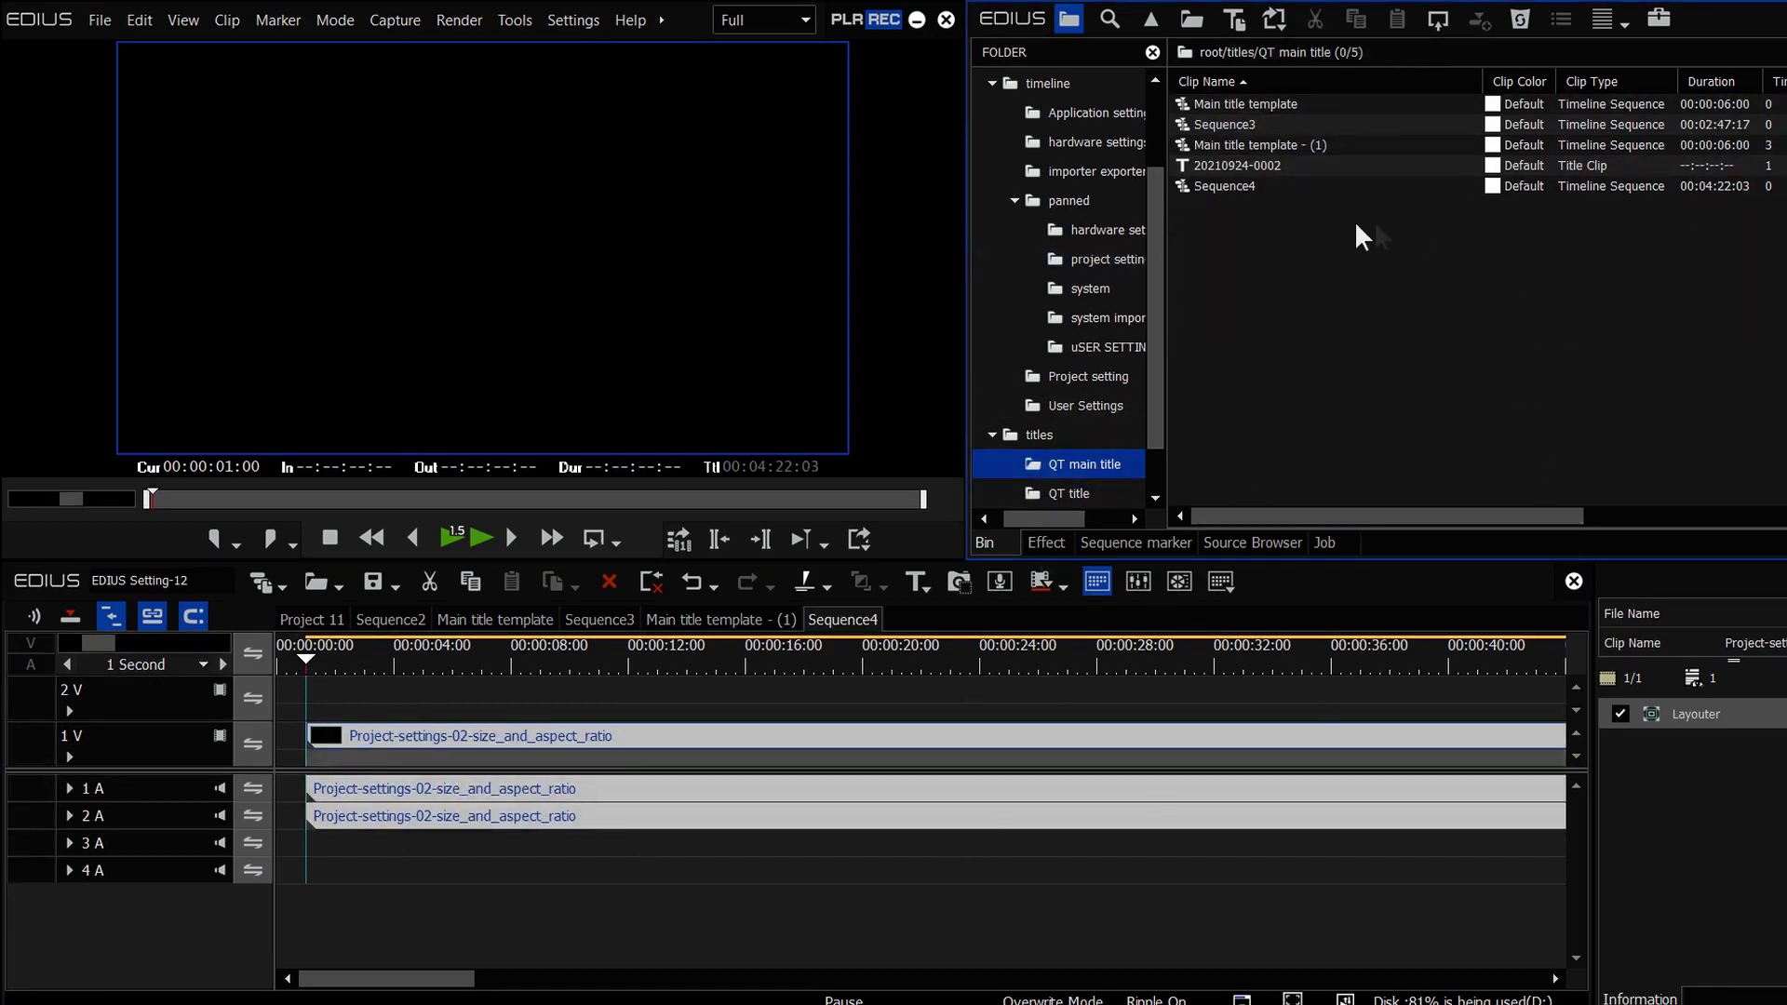
{"action": "left_click", "coordinate": [1320, 103]}
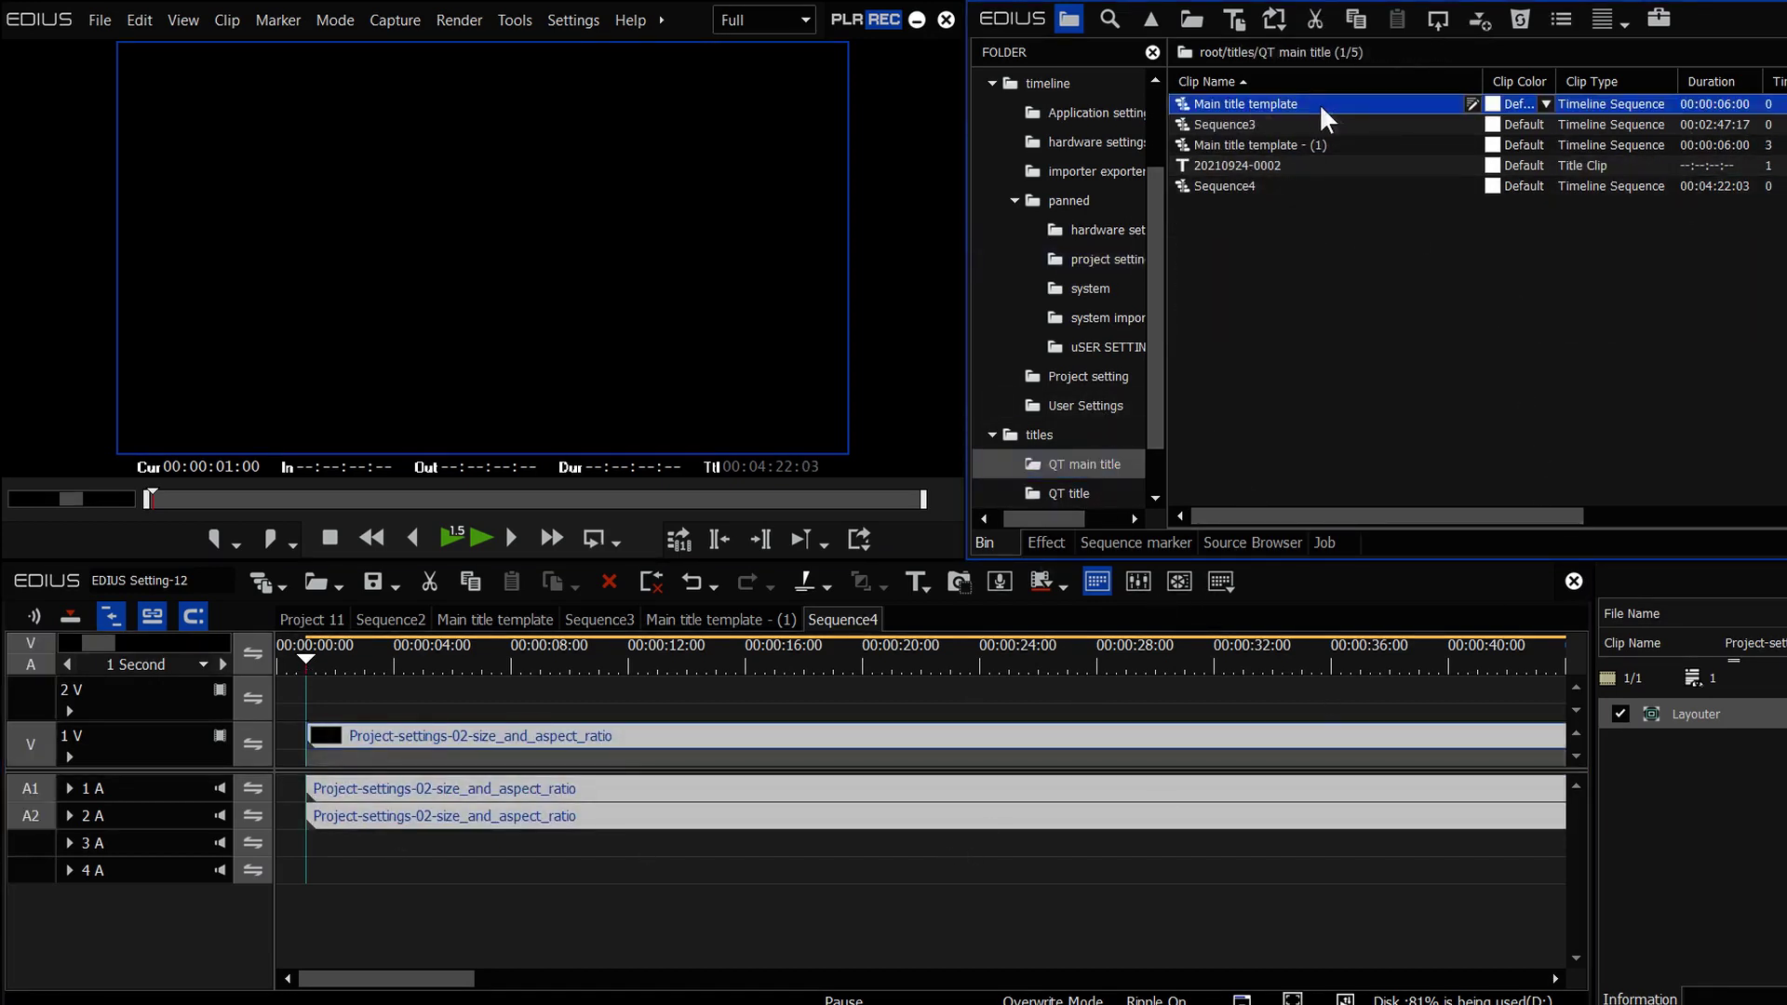
{"action": "right_click", "coordinate": [1257, 104]}
{"action": "left_click", "coordinate": [1398, 539]}
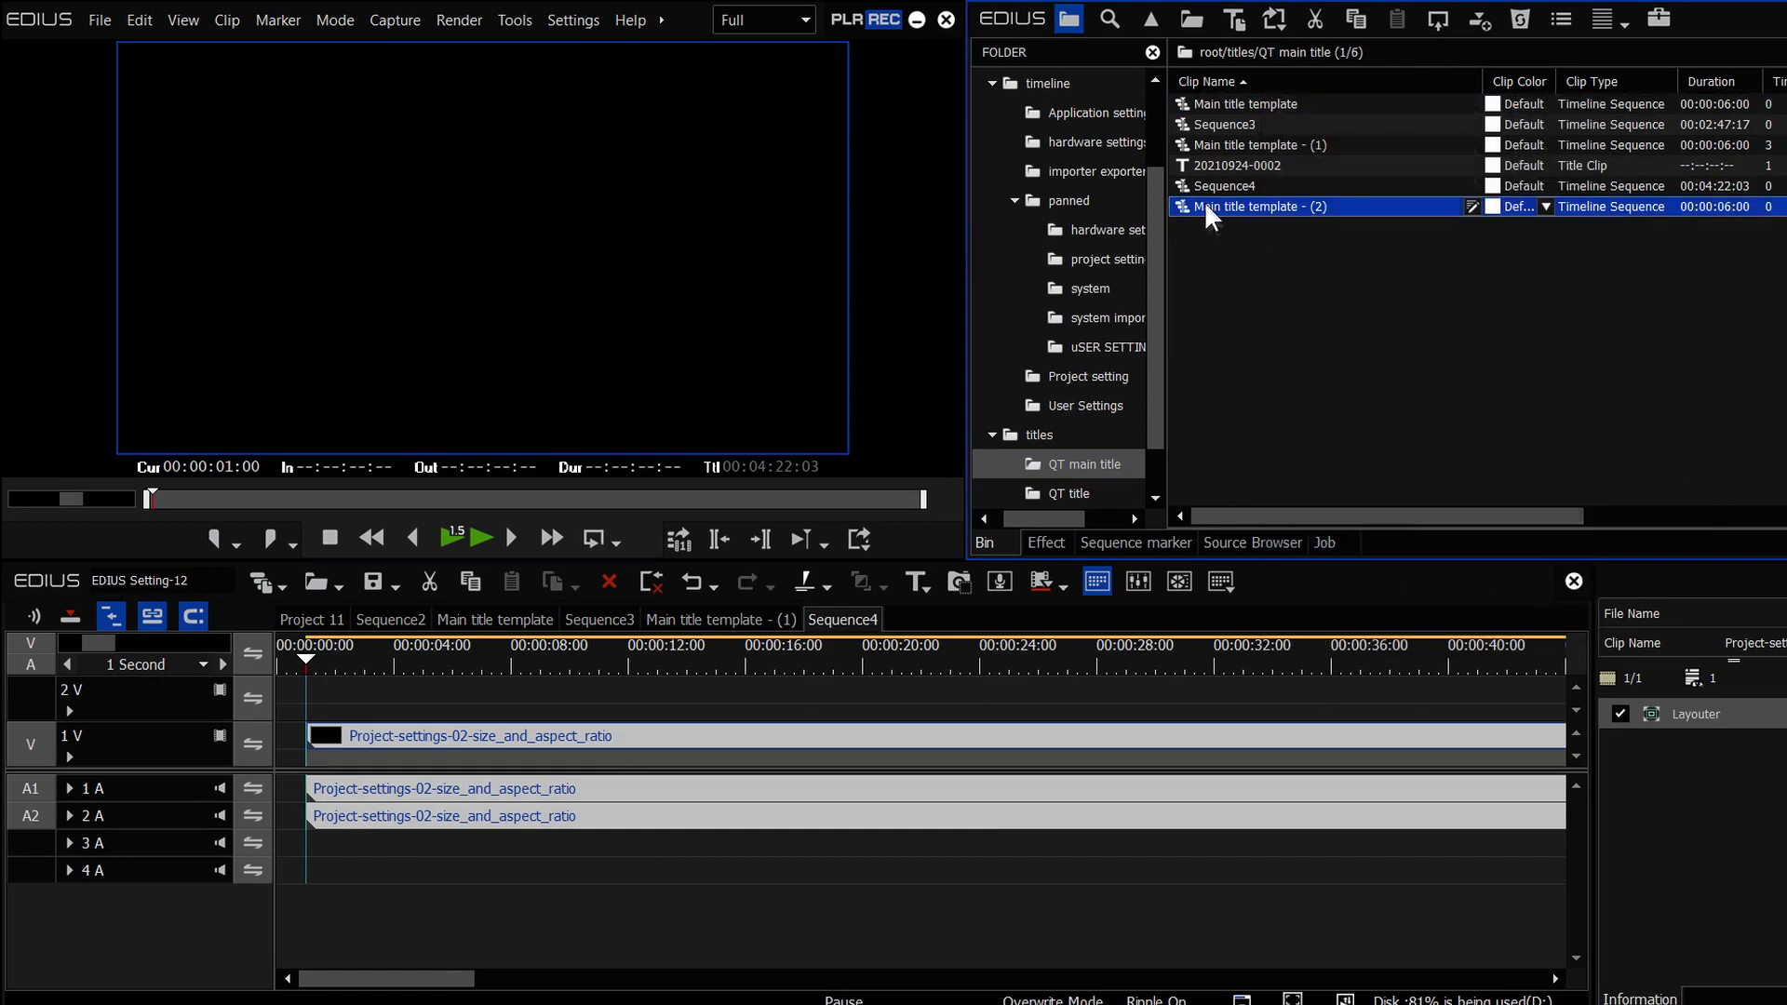
{"action": "left_click_drag", "start_coordinate": [1204, 204], "coordinate": [243, 701]}
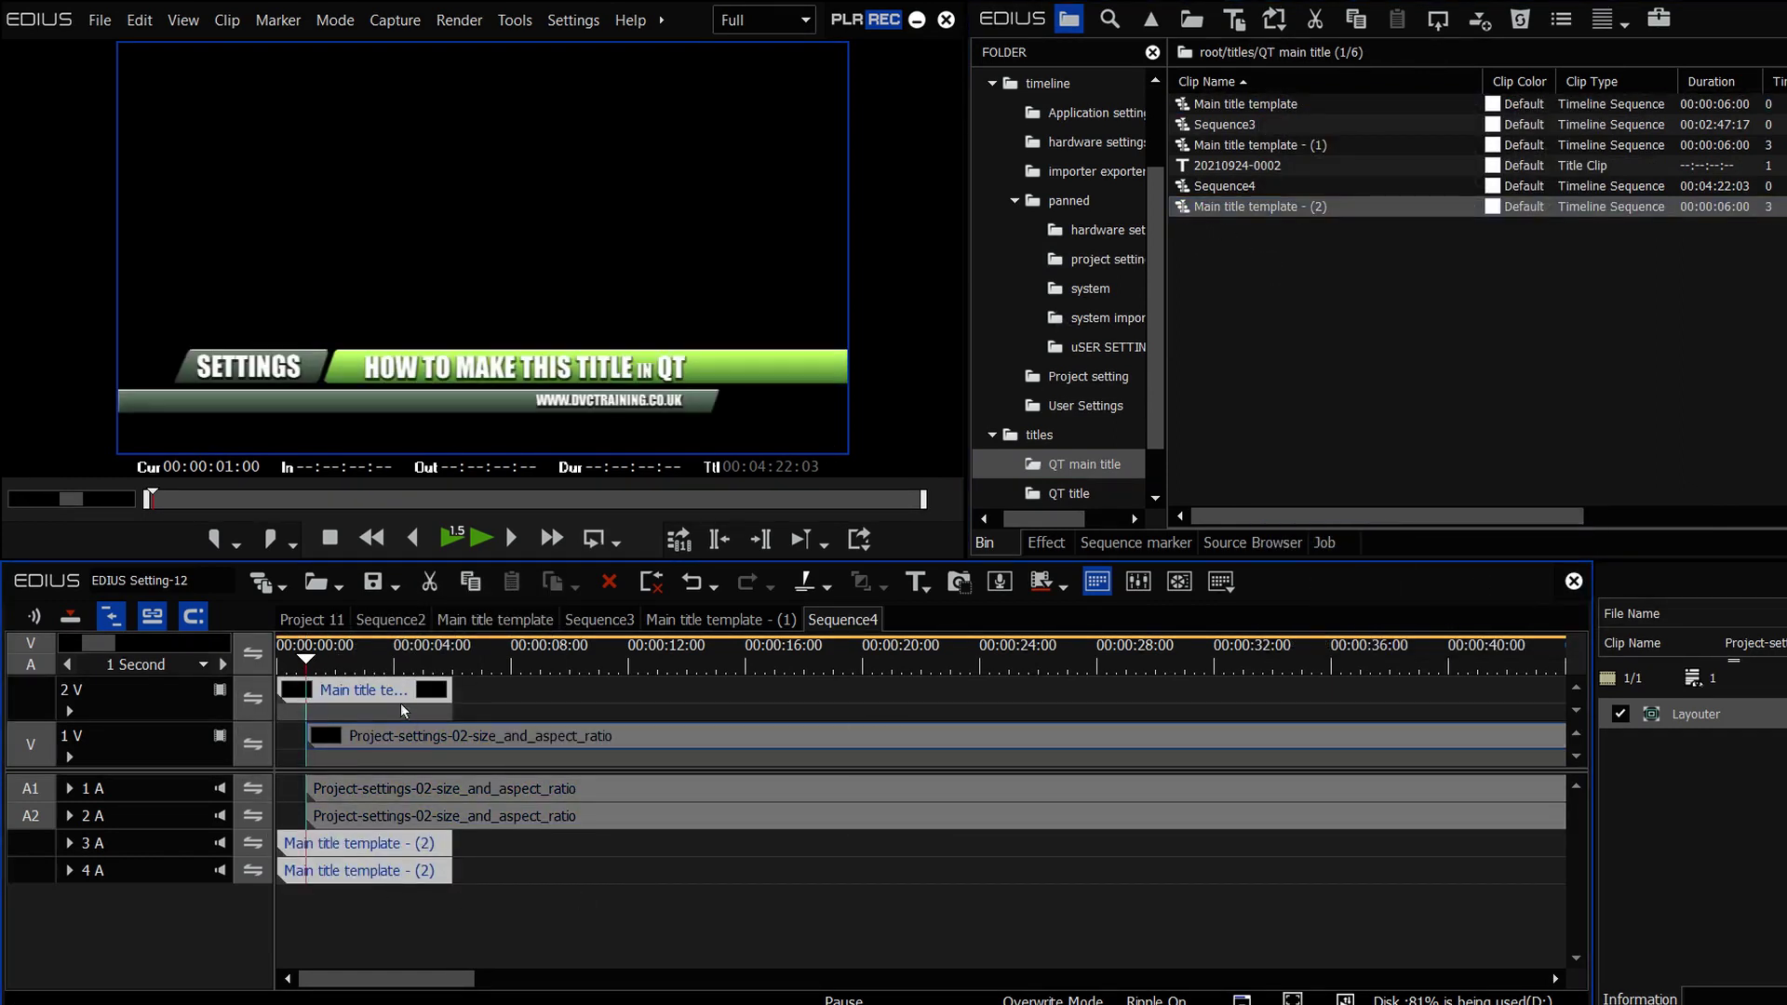
Open the Main title template - (2) copy from Sequence4 and change the green bar title's text on track 3V to ASPECT RATIO
{"action": "double_click", "coordinate": [363, 689]}
{"action": "left_click", "coordinate": [400, 818]}
{"action": "double_click", "coordinate": [400, 819]}
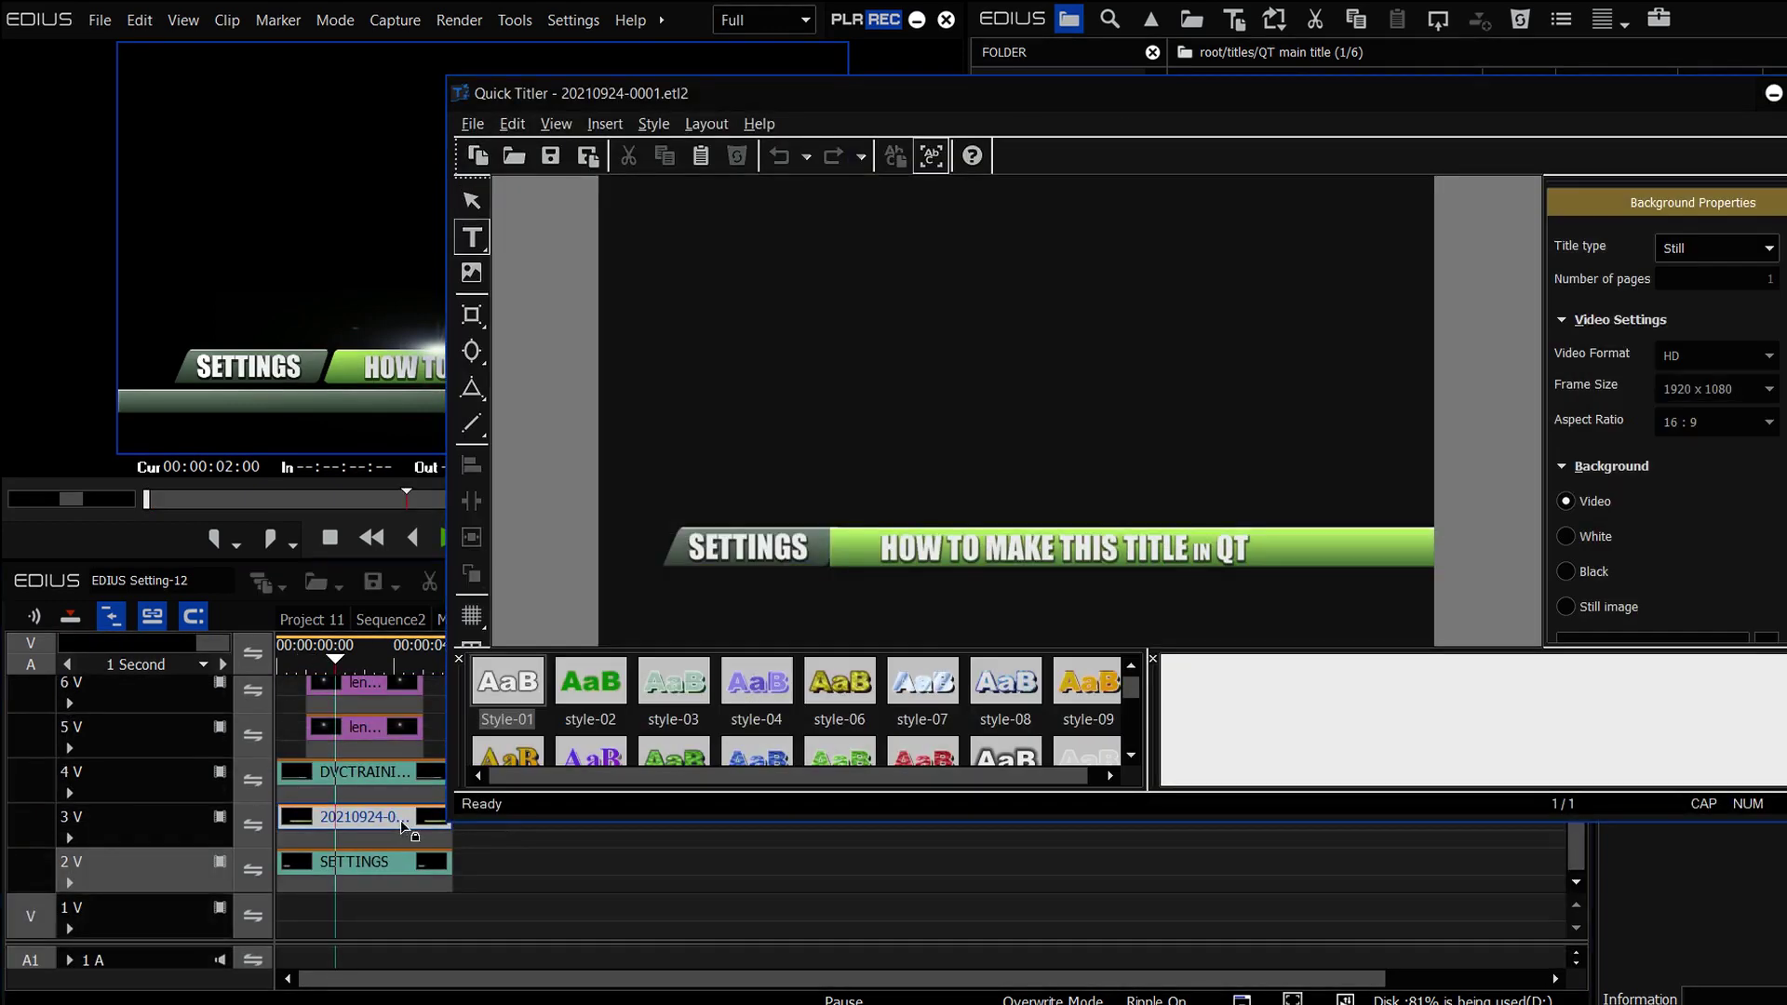
{"action": "left_click", "coordinate": [940, 549]}
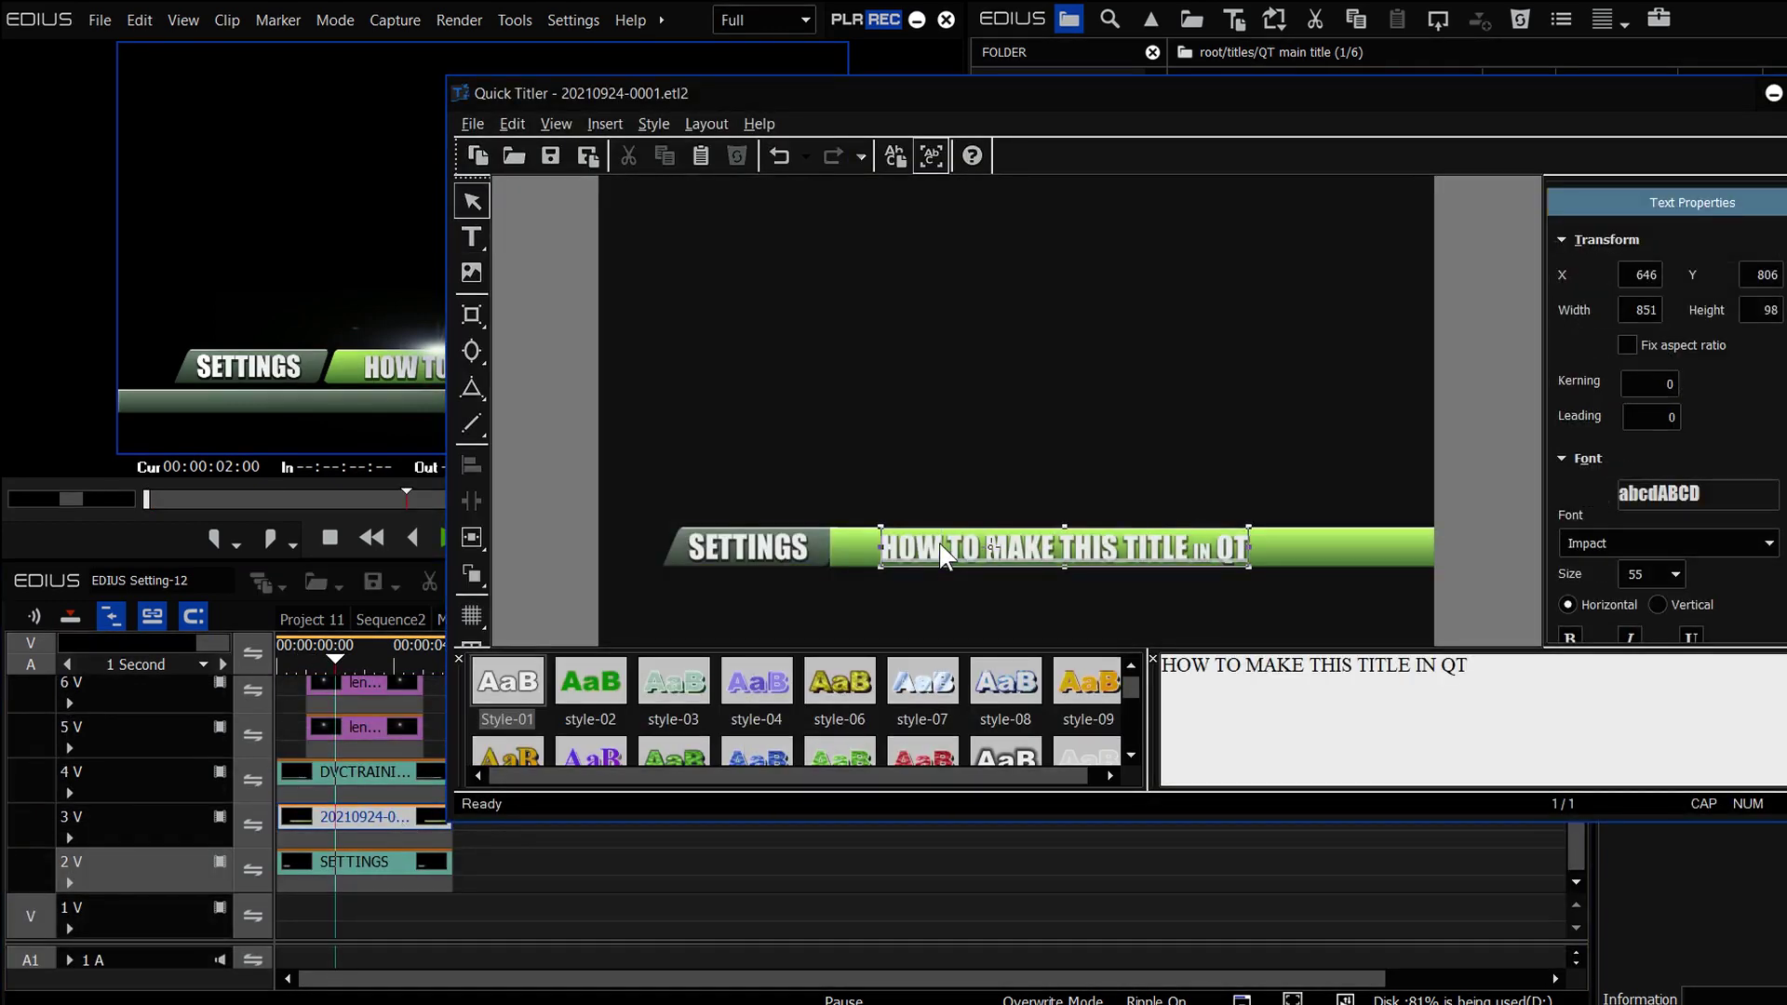
{"action": "key", "text": "ctrl+a"}
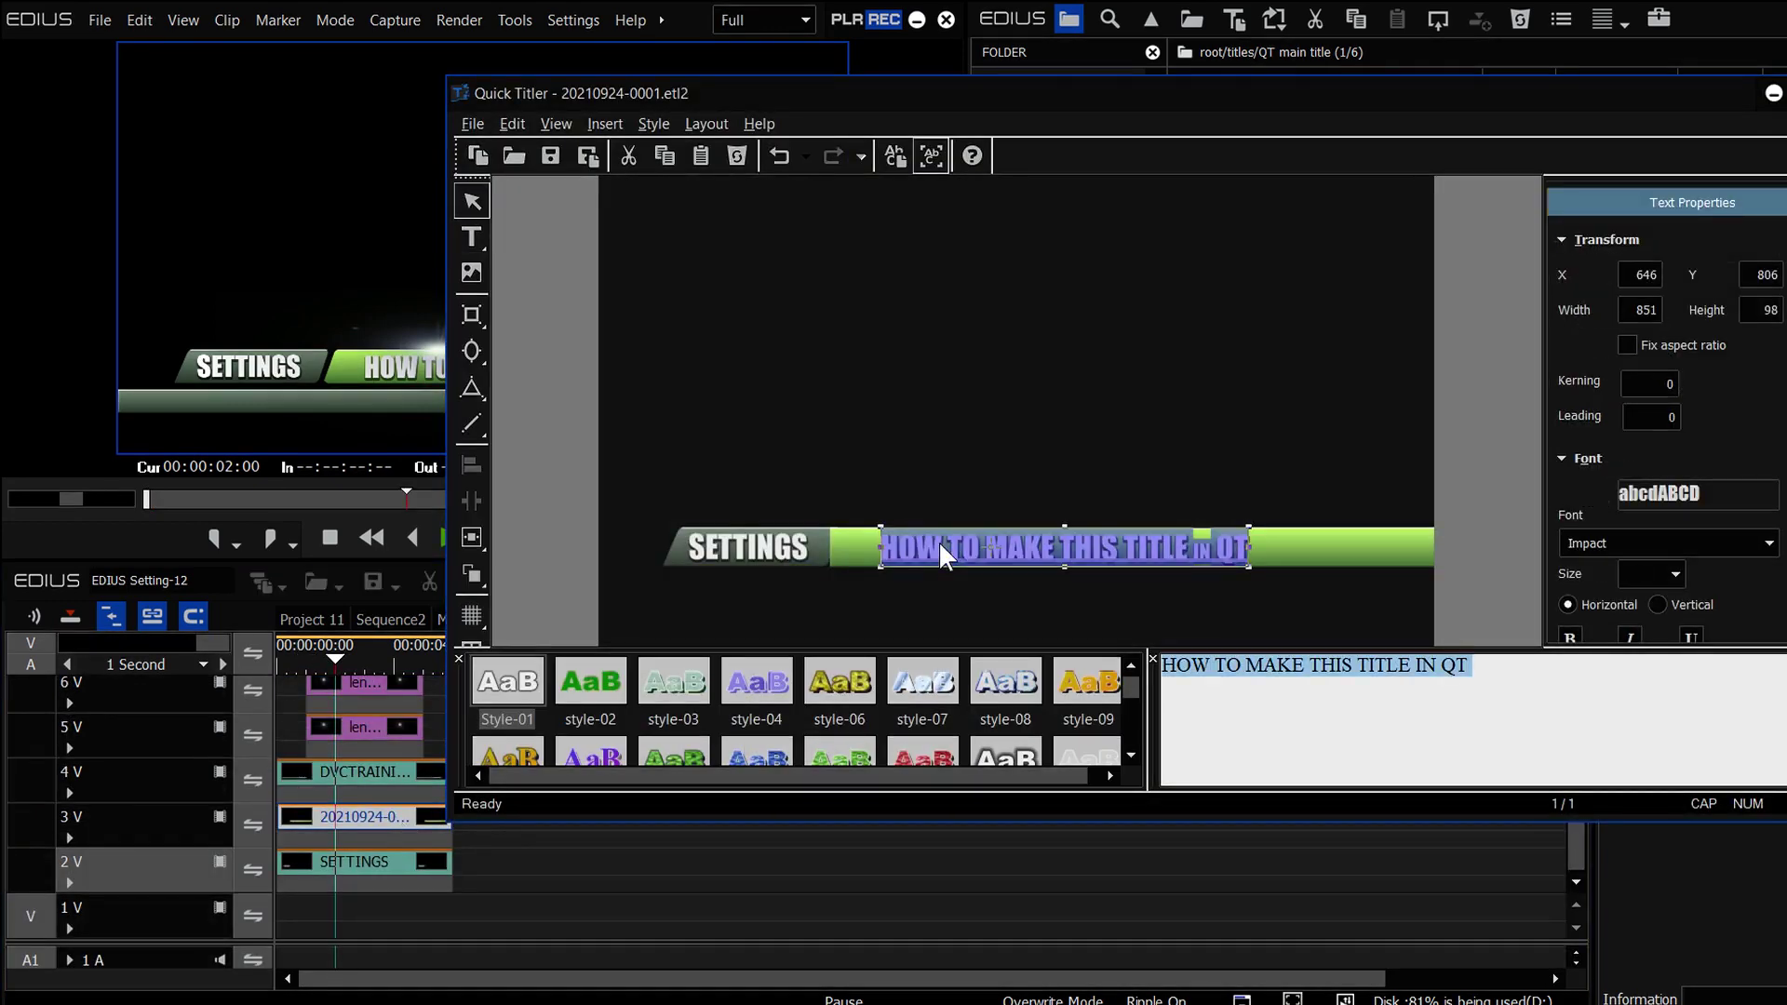
{"action": "type", "text": "ASPECT RATIO AND"}
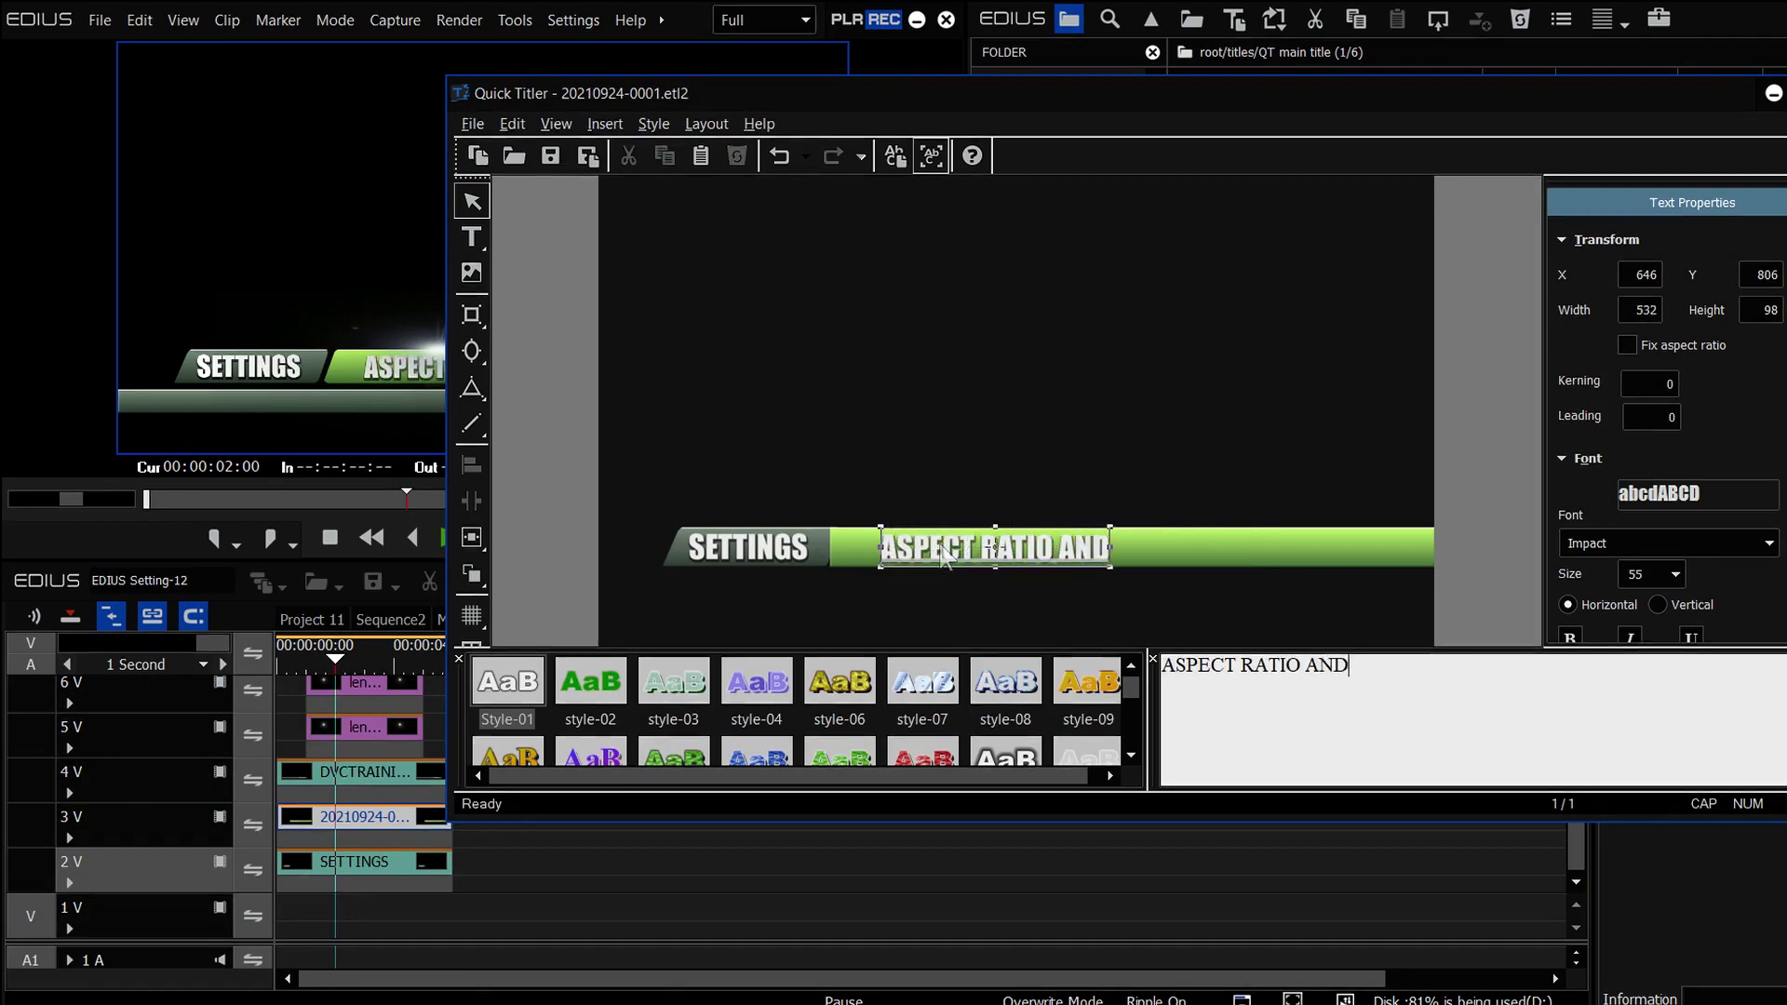
{"action": "key", "text": "BackSpace"}
{"action": "key", "text": "BackSpace"}
{"action": "key", "text": "BackSpace"}
{"action": "key", "text": "BackSpace"}
Auto-save the edited title as a new file and return to Sequence4 to check it over the clip
{"action": "left_click", "coordinate": [472, 124]}
{"action": "left_click", "coordinate": [517, 343]}
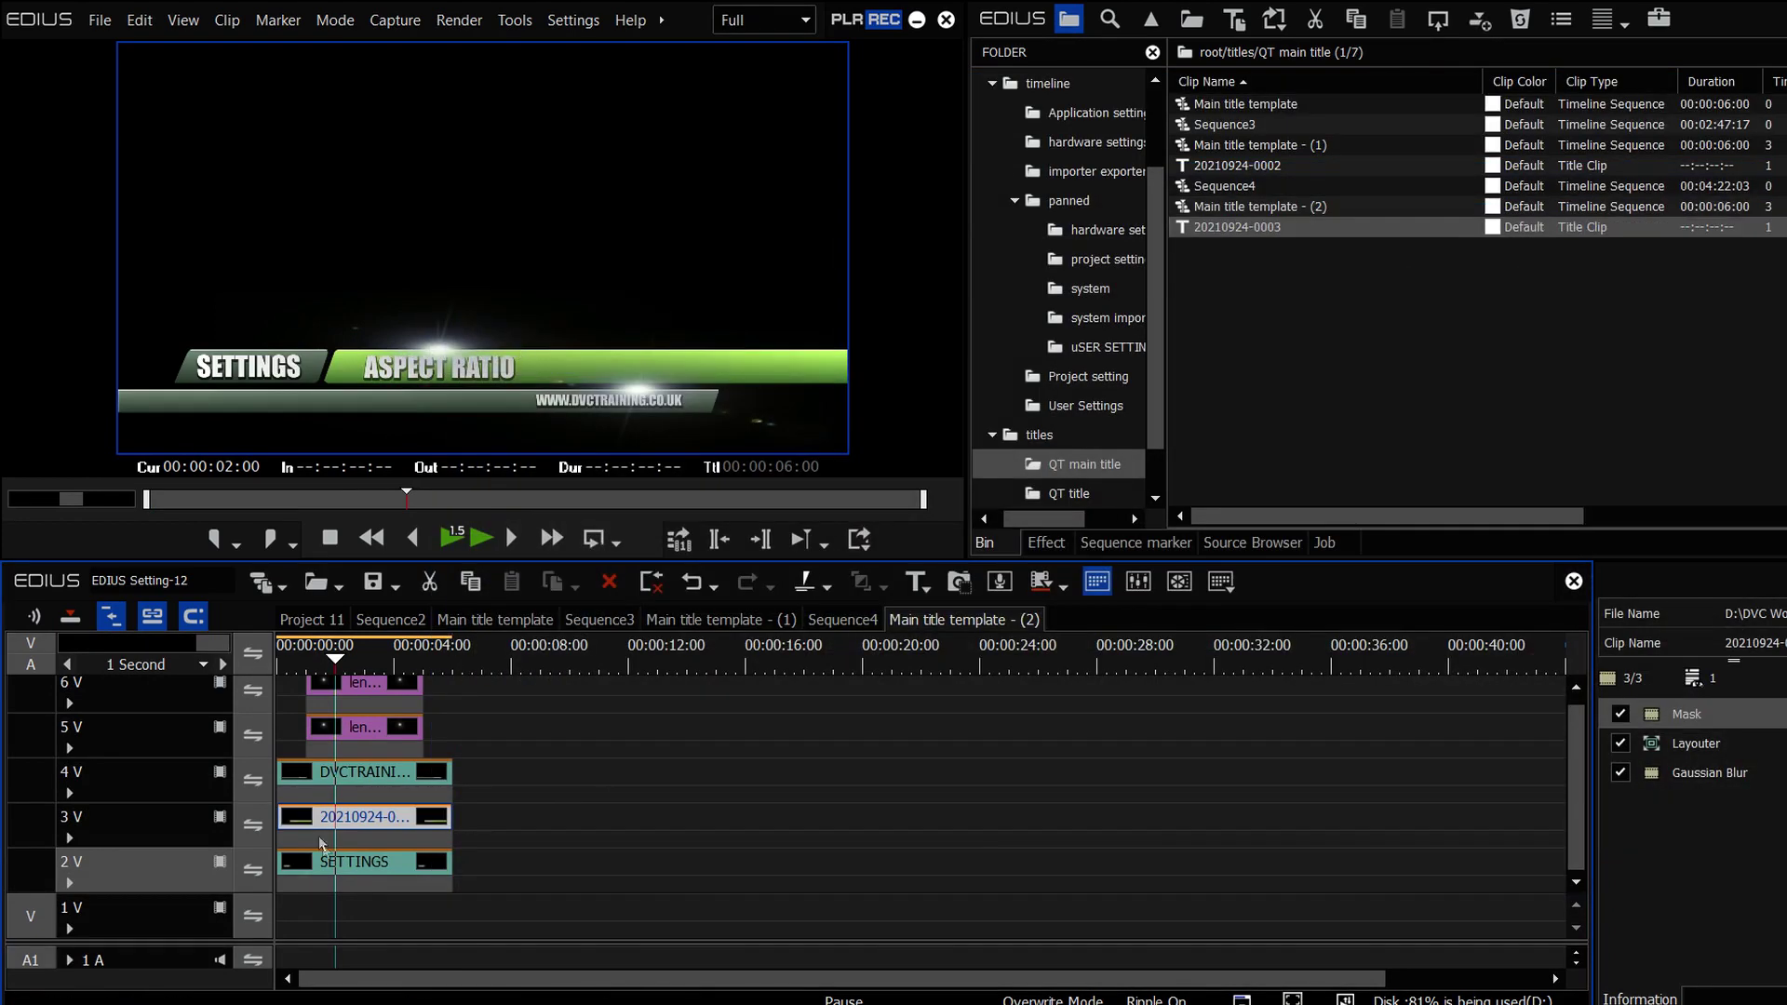
{"action": "left_click", "coordinate": [842, 619]}
{"action": "mouse_move", "coordinate": [320, 661]}
{"action": "left_mouse_down"}
{"action": "mouse_move", "coordinate": [279, 662]}
{"action": "mouse_move", "coordinate": [414, 637]}
{"action": "mouse_move", "coordinate": [430, 663]}
{"action": "mouse_move", "coordinate": [320, 695]}
{"action": "left_mouse_up"}
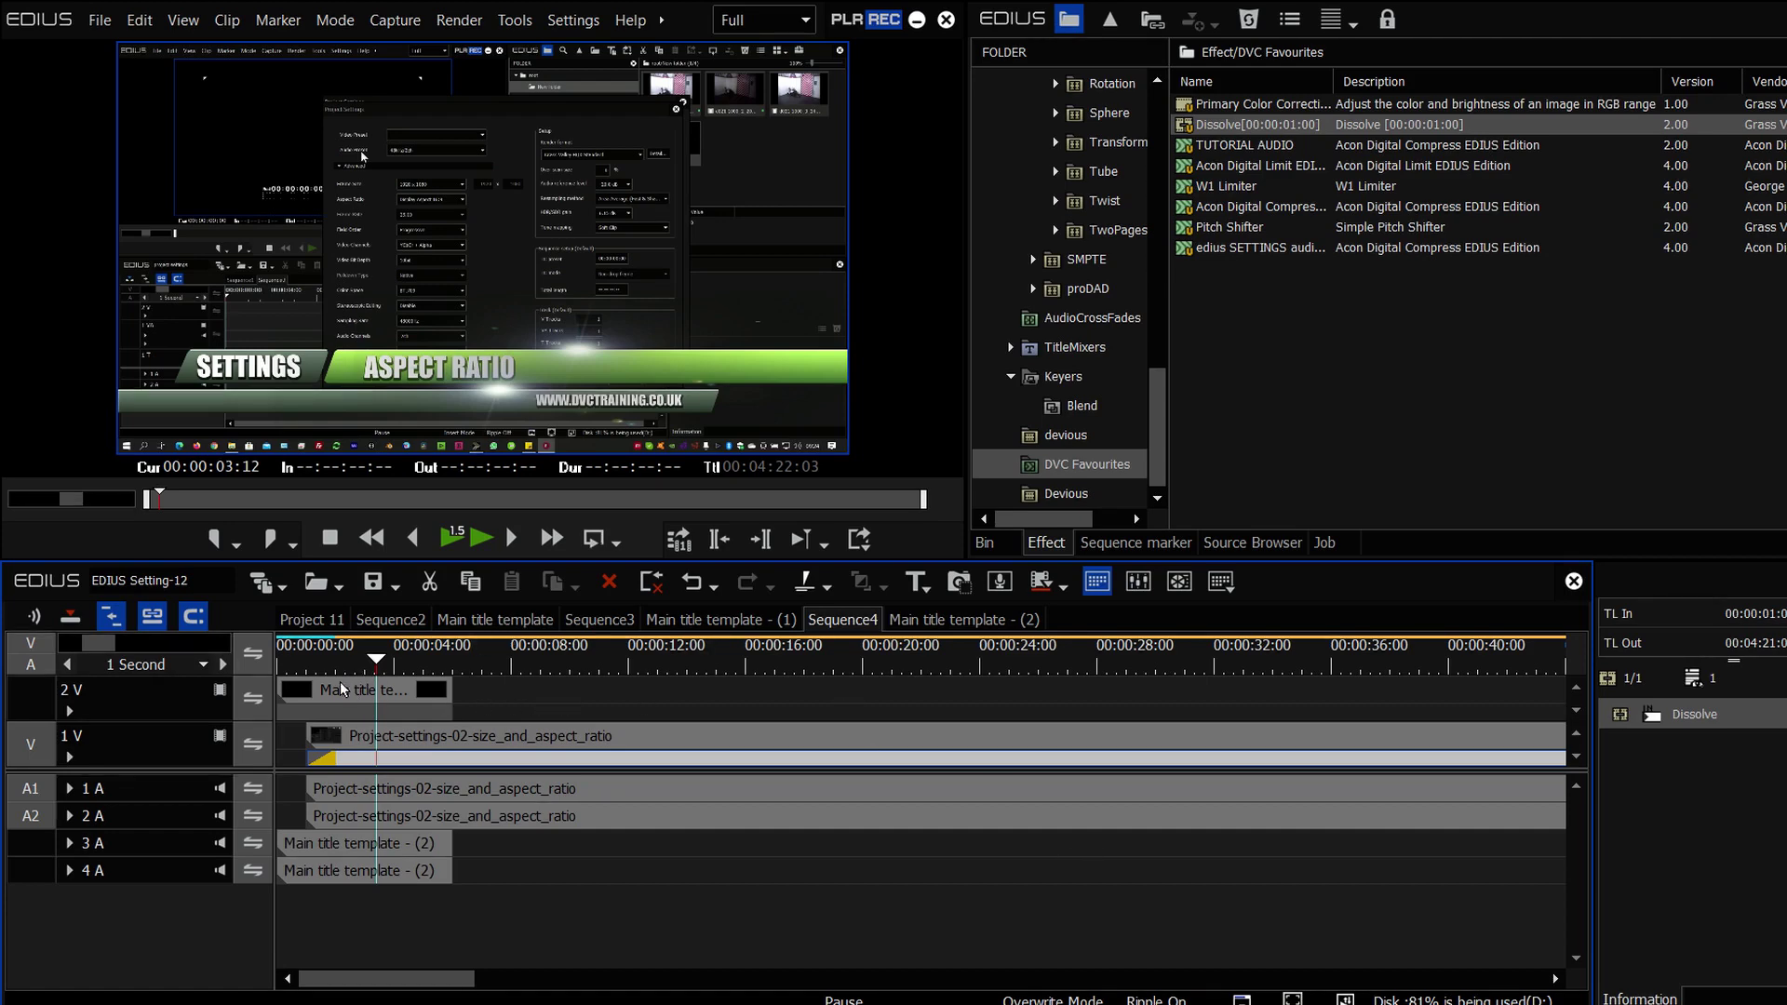
Reopen the Main title template - (2) sequence from Sequence4 and enlarge the timeline area so all its title layers show
{"action": "double_click", "coordinate": [389, 703]}
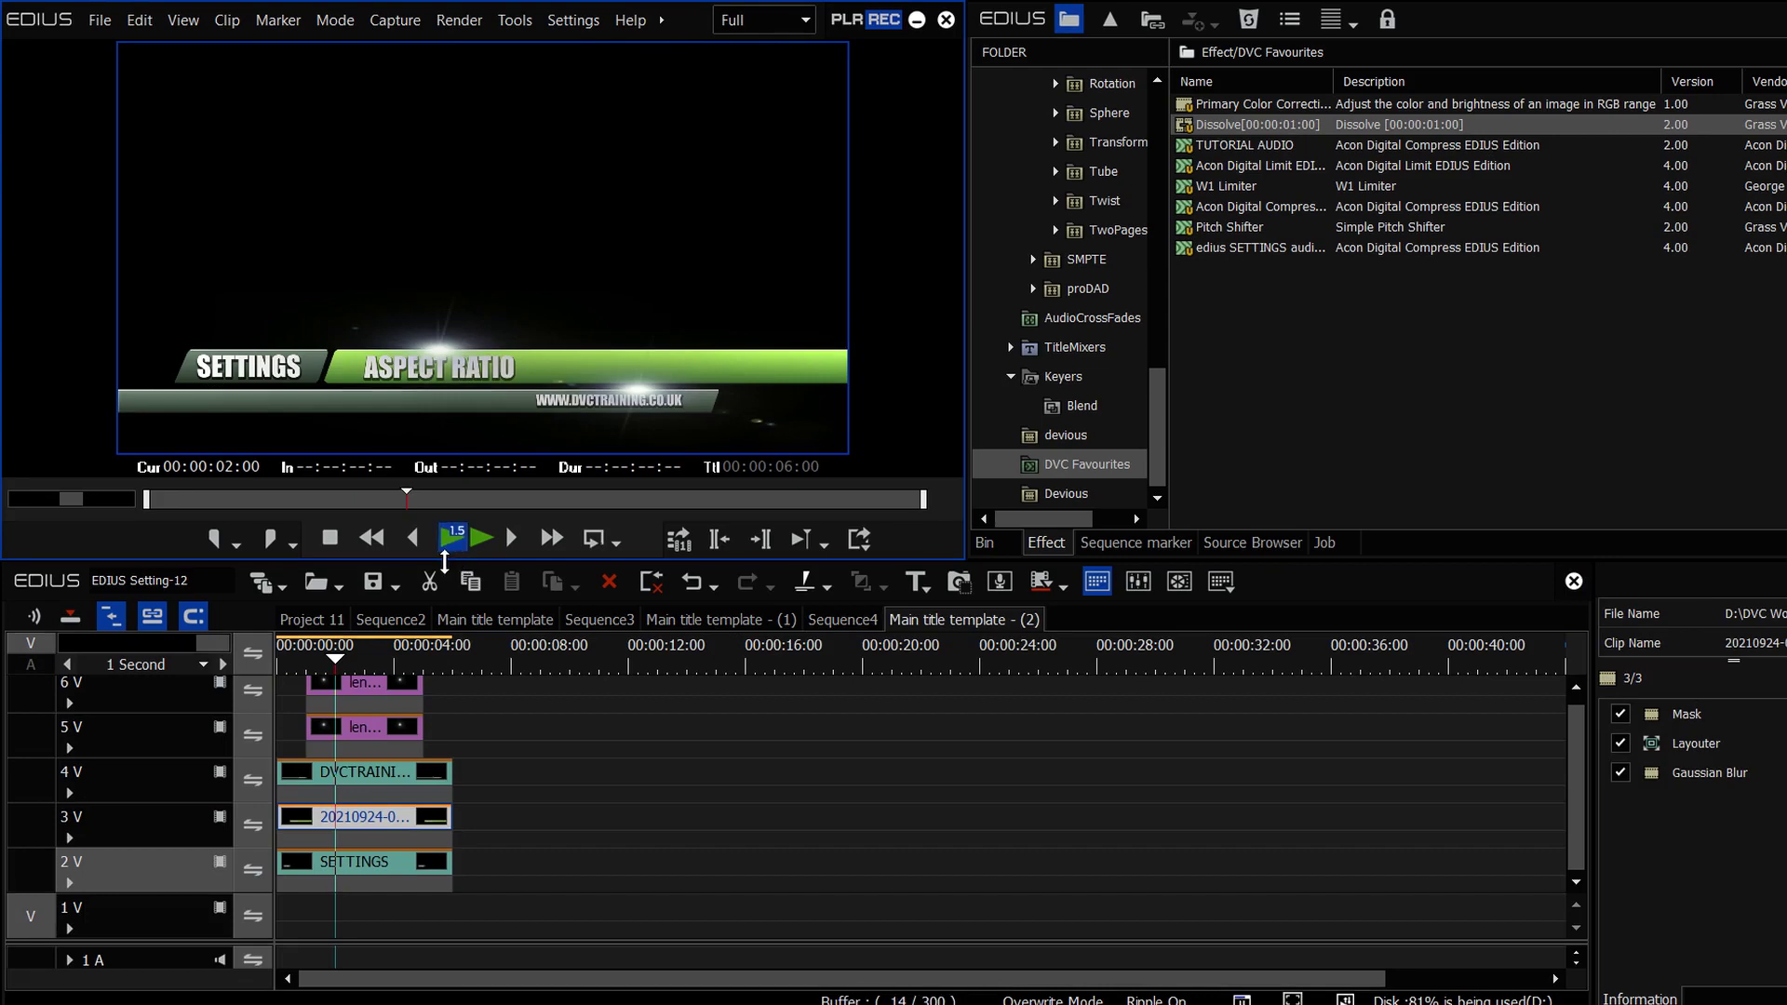
{"action": "left_click_drag", "start_coordinate": [452, 562], "coordinate": [451, 429]}
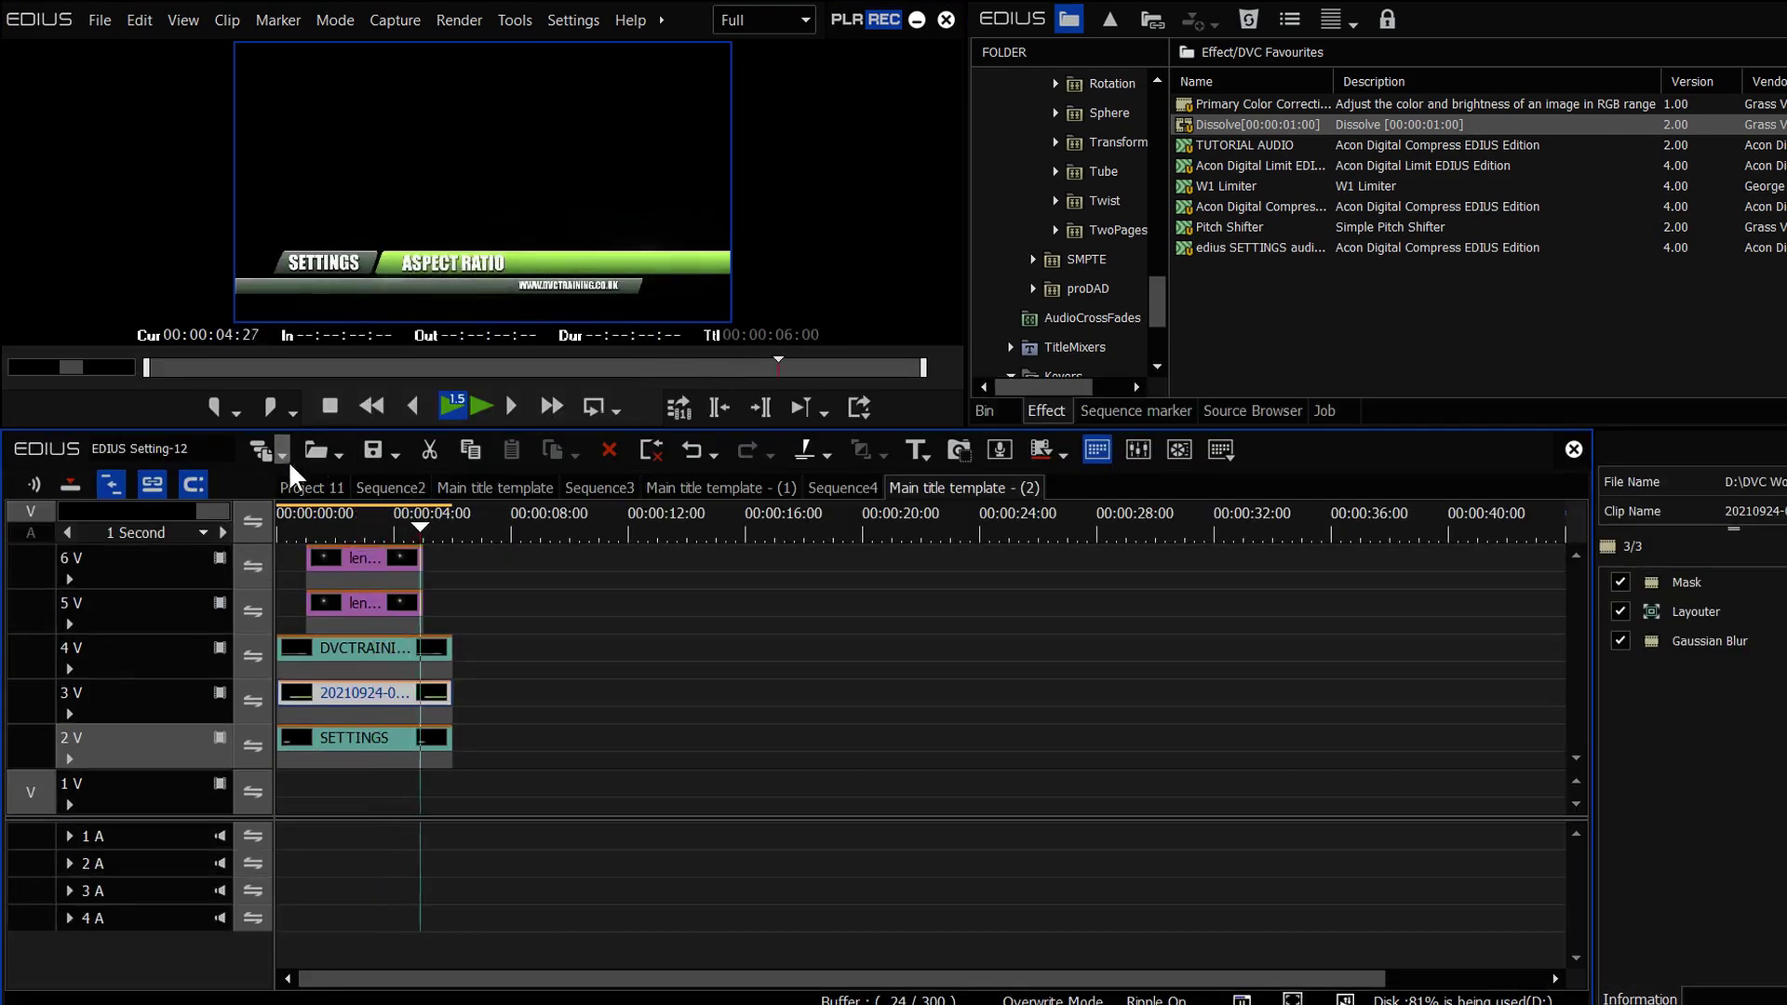
{"action": "left_click", "coordinate": [334, 407]}
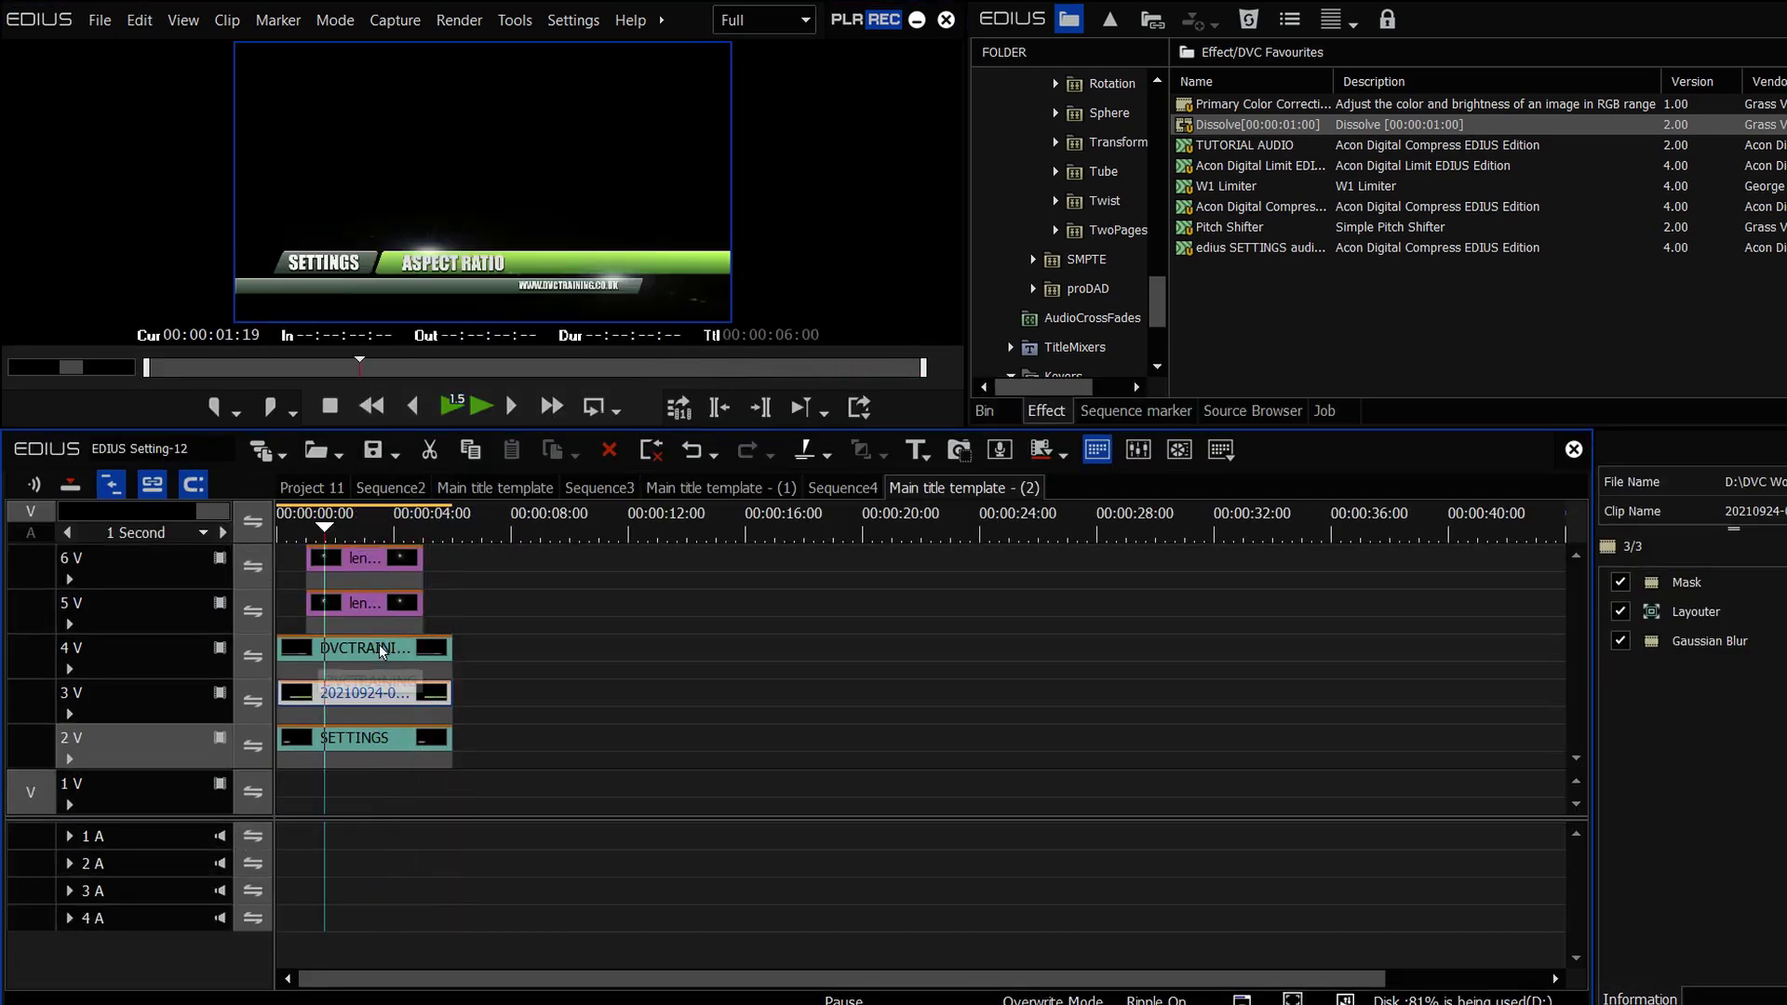
Review the Gaussian Blur, Layouter and Mask effects applied to the DVCTRAINING title on track 4V
{"action": "left_click", "coordinate": [381, 646]}
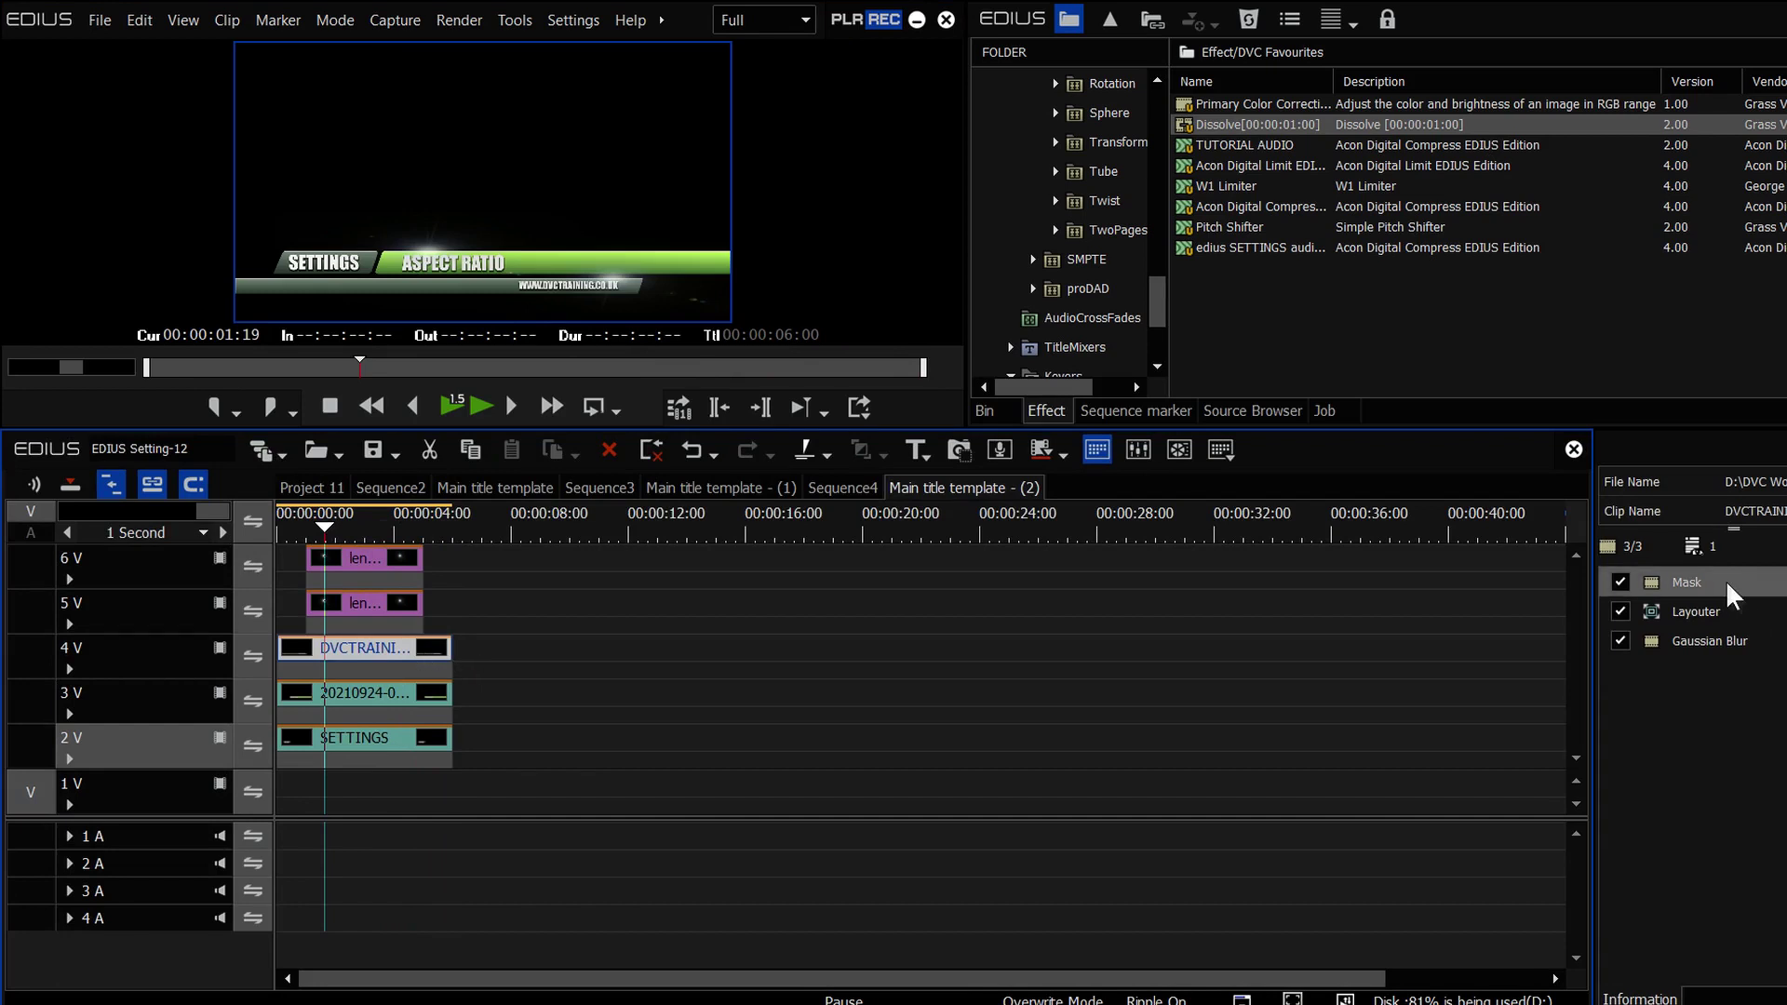
{"action": "left_click", "coordinate": [1717, 649]}
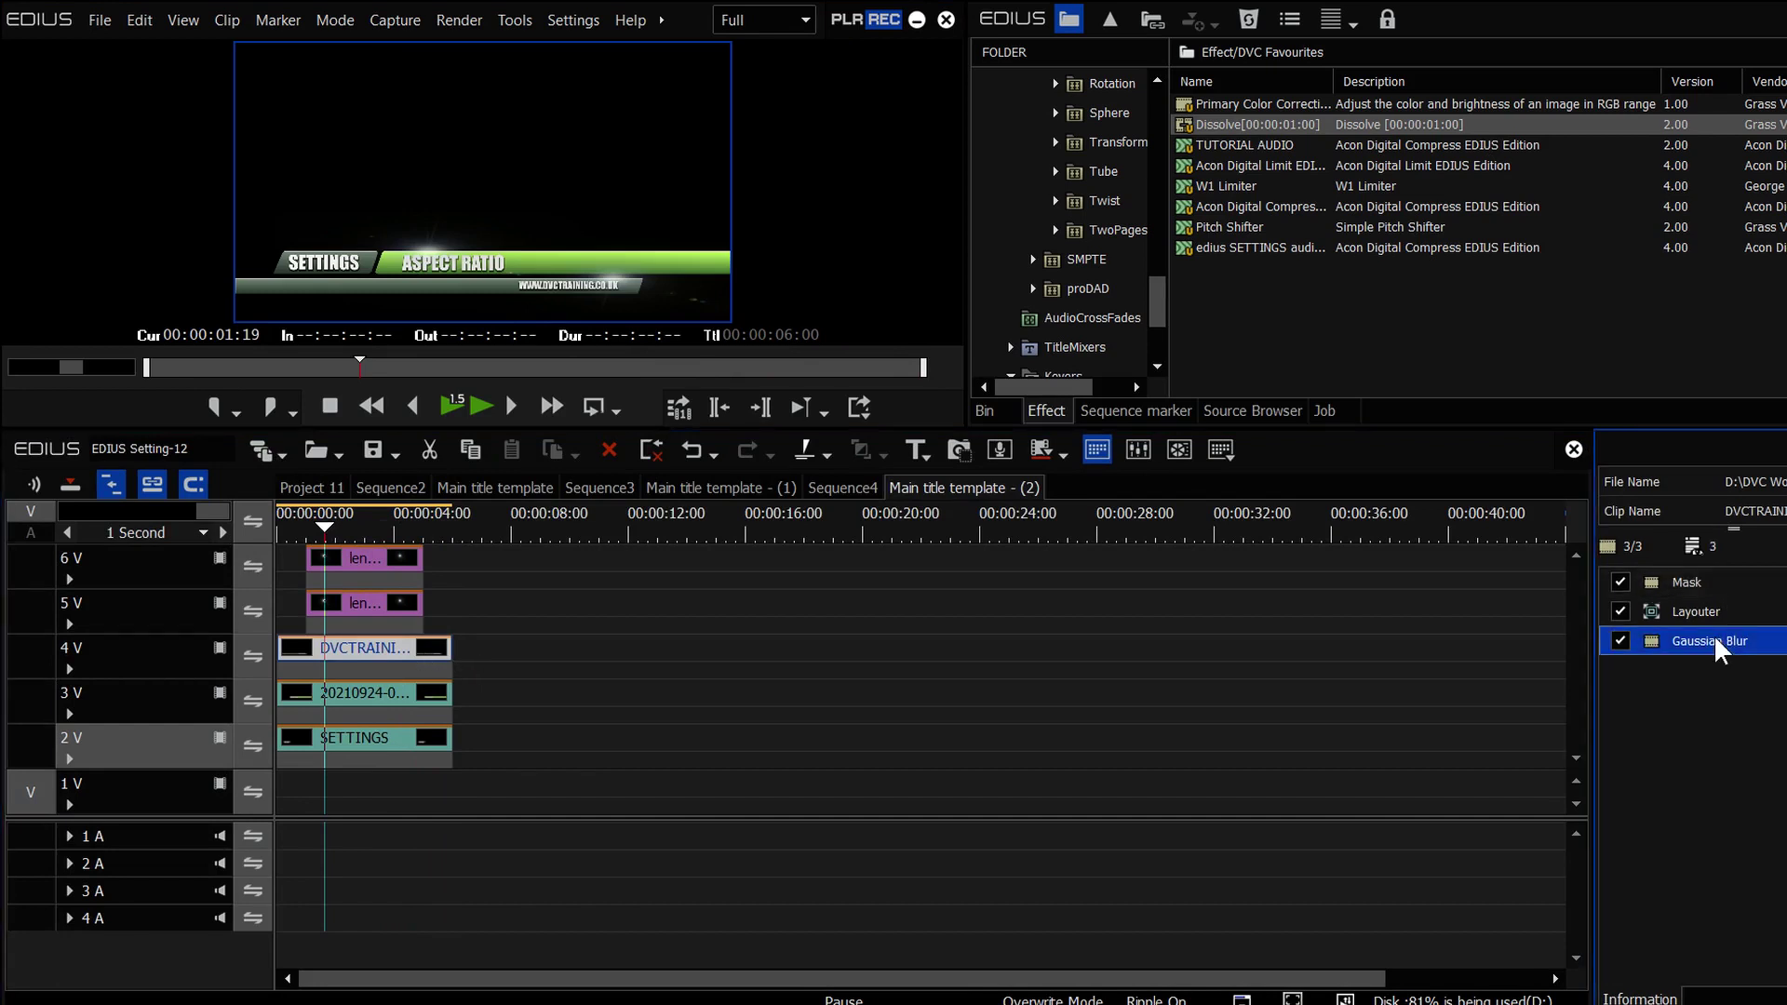
{"action": "left_click", "coordinate": [1709, 614]}
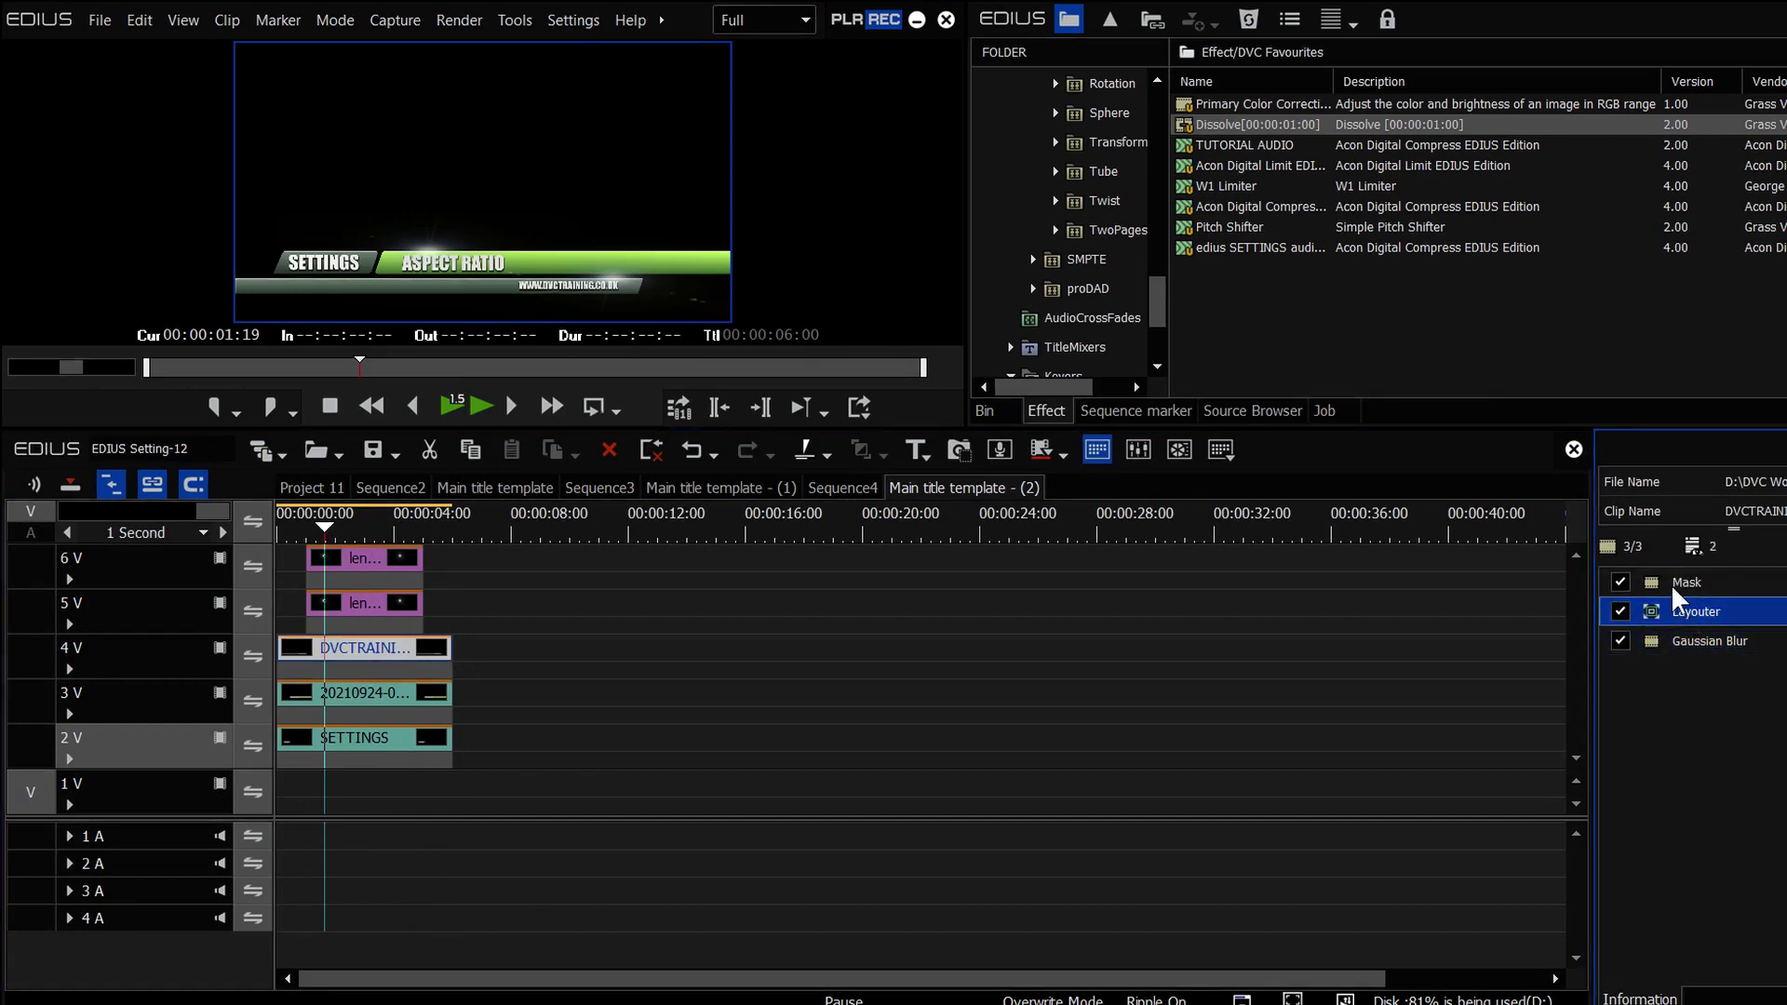
{"action": "left_click", "coordinate": [1676, 588]}
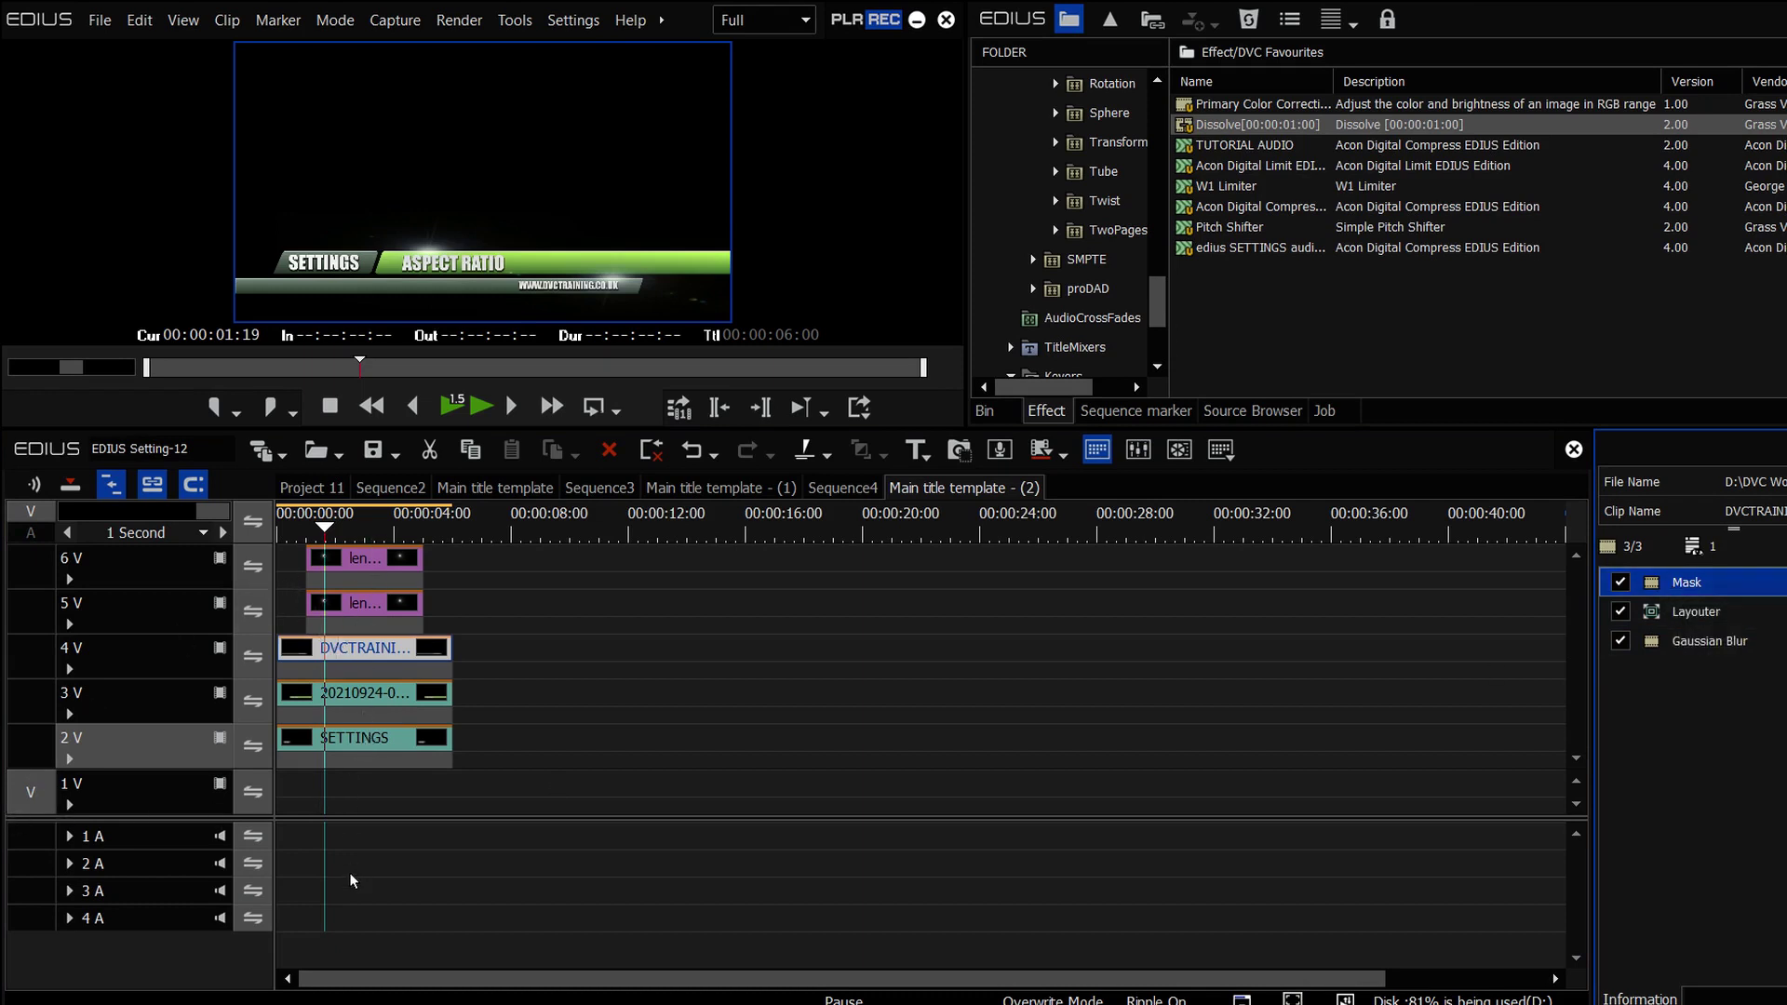
{"action": "key", "text": "a"}
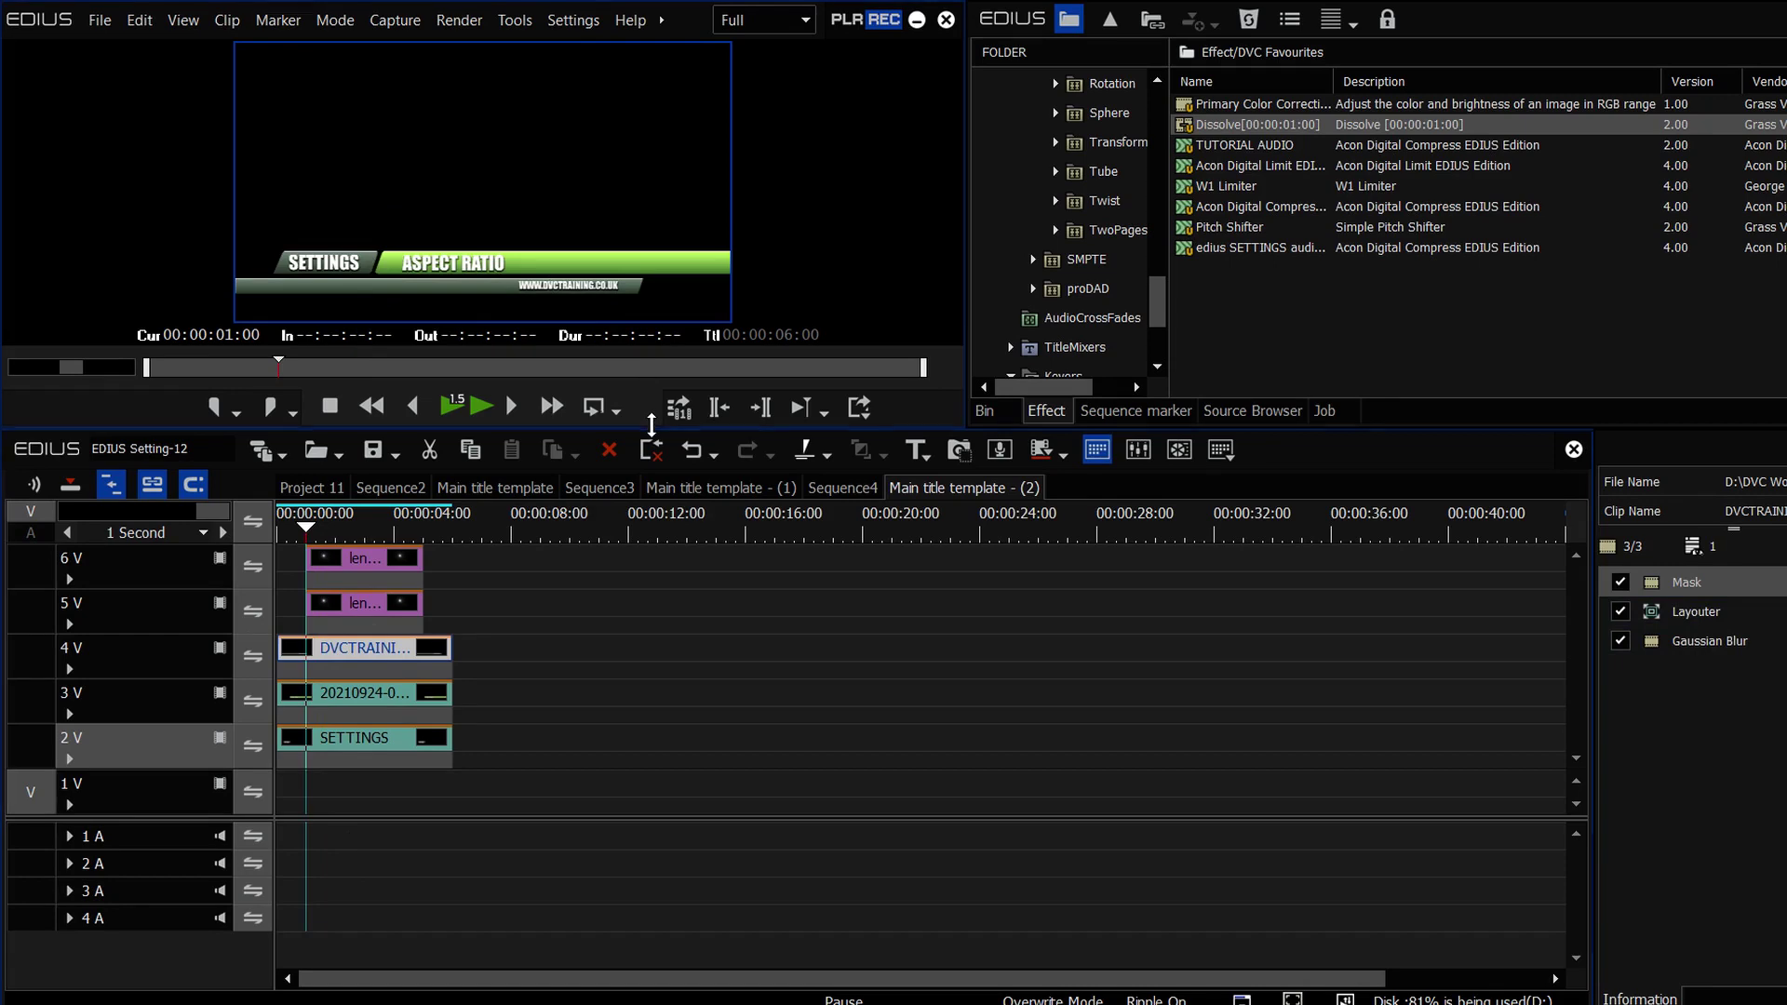
{"action": "left_click_drag", "start_coordinate": [652, 429], "coordinate": [651, 532]}
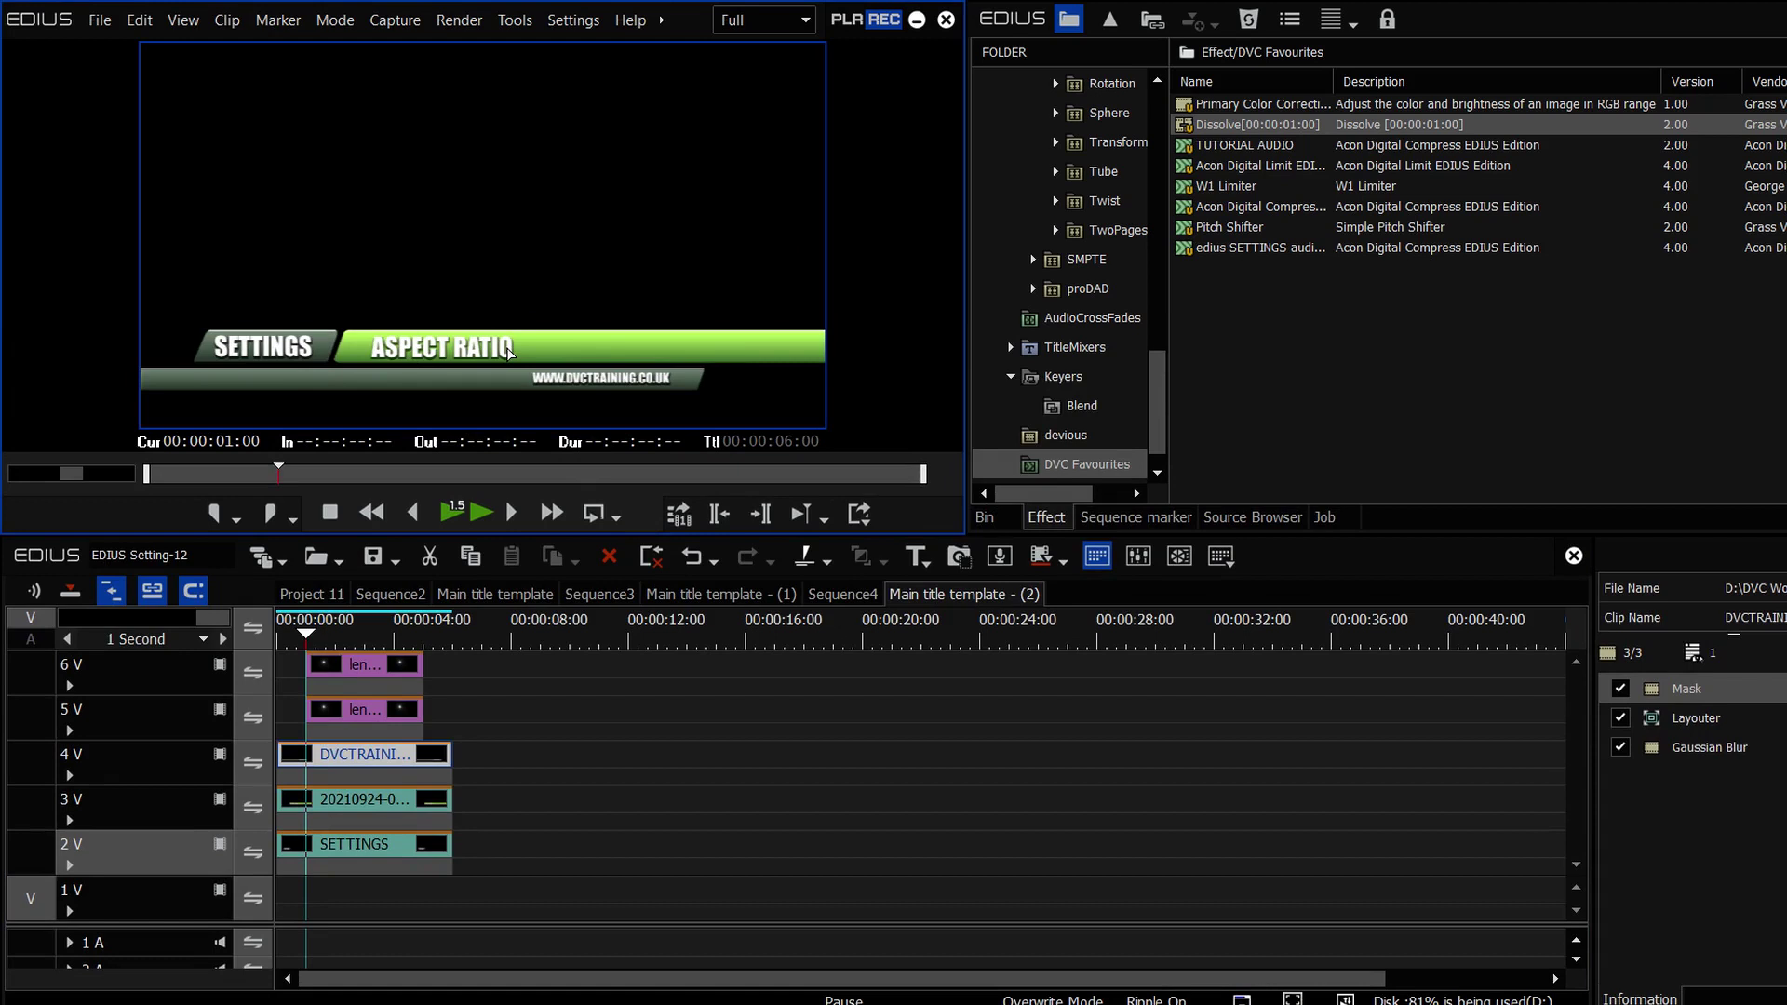
Duplicate track 3V together with its ASPECT RATIO bar title
{"action": "left_click", "coordinate": [365, 806]}
{"action": "left_click", "coordinate": [168, 807]}
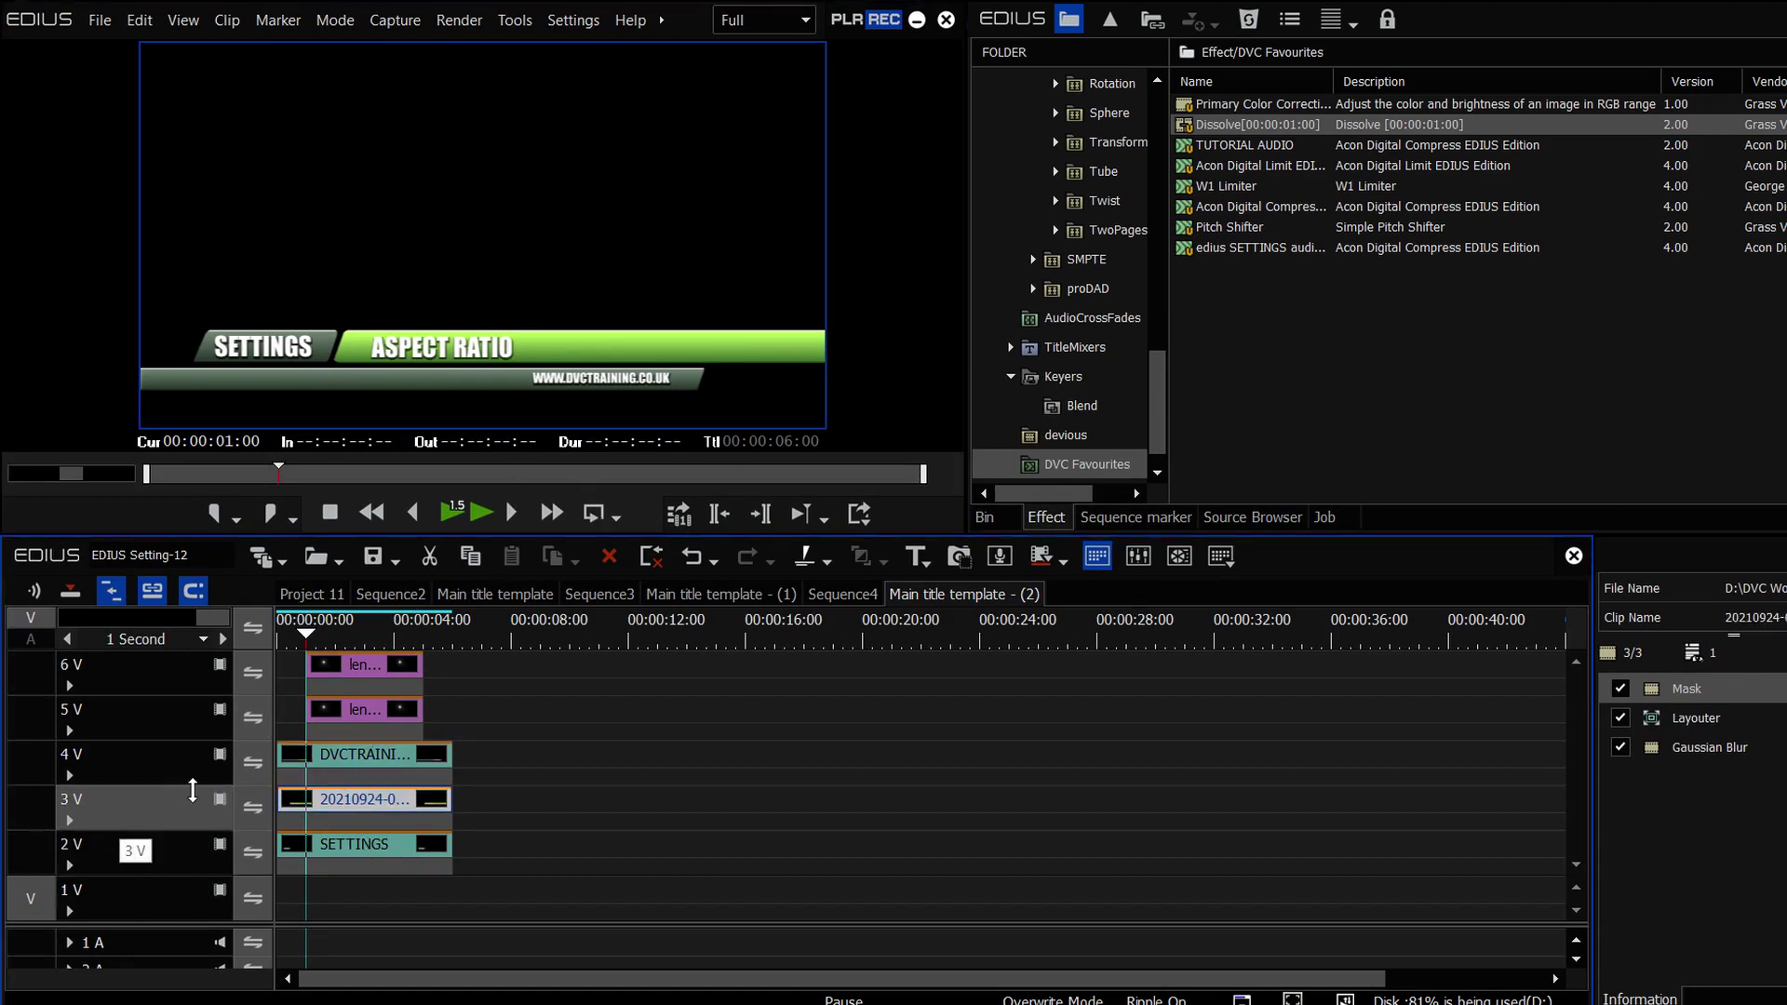
{"action": "right_click", "coordinate": [172, 803]}
{"action": "left_click", "coordinate": [263, 635]}
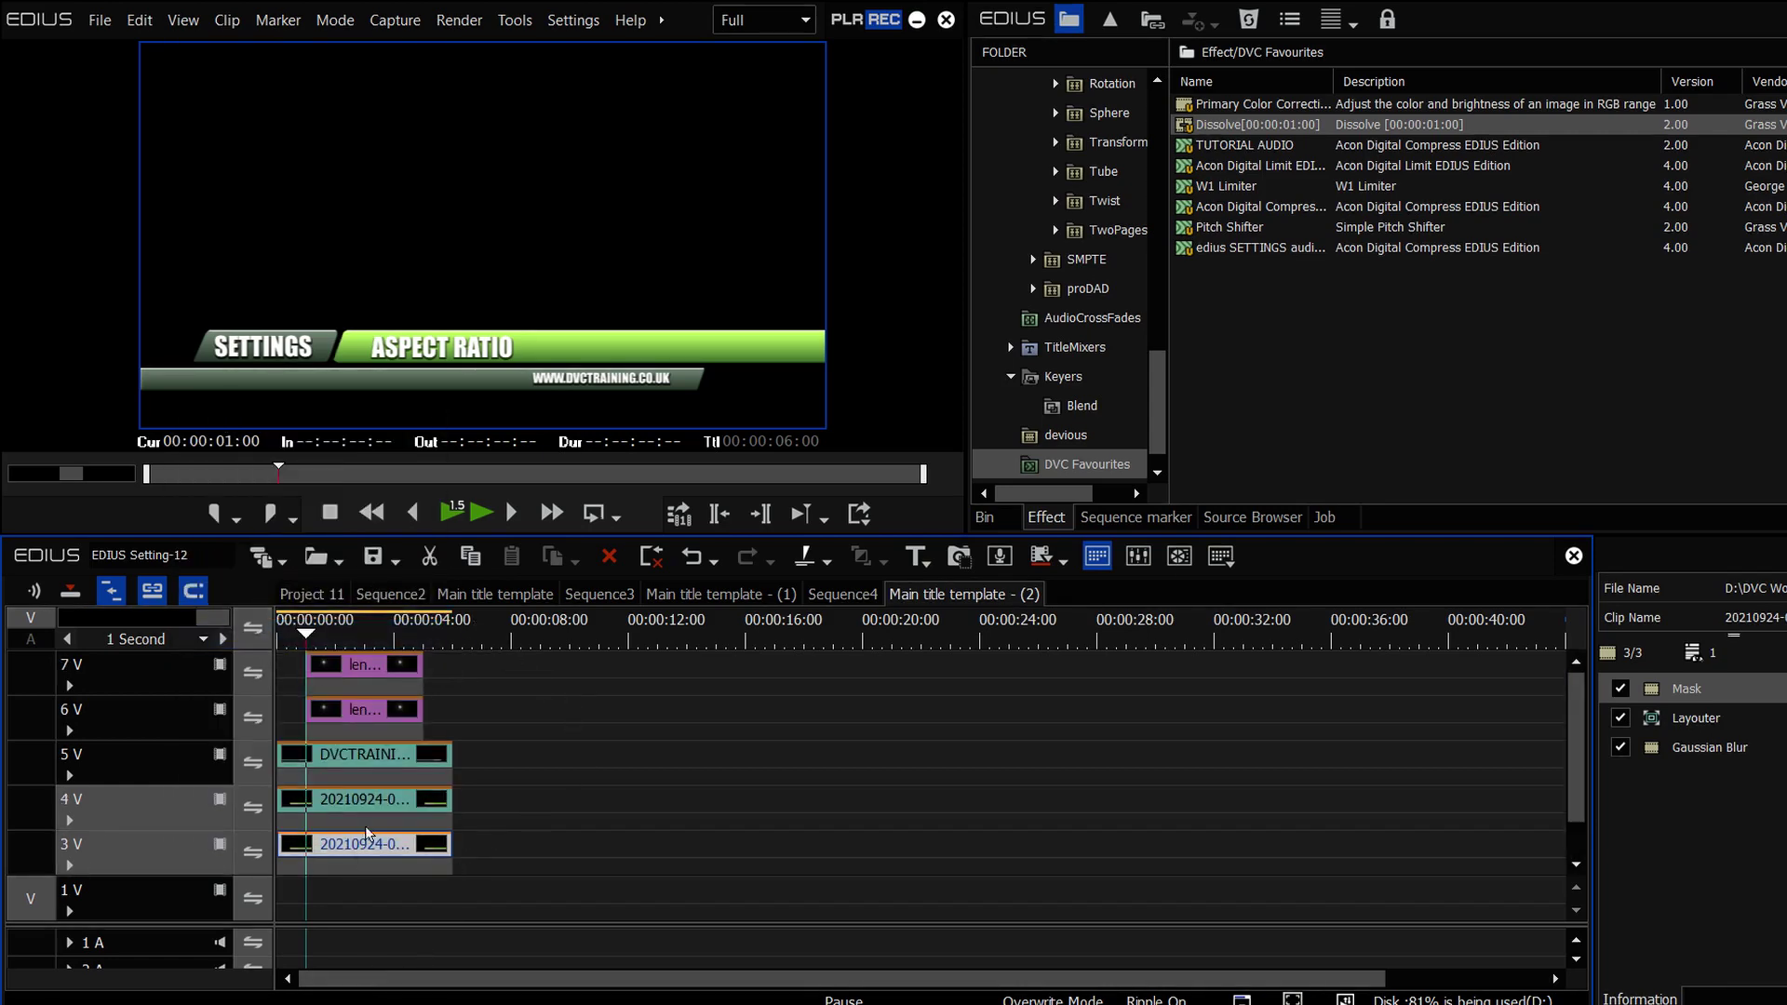
Open the upper copy of the bar title on track 4V, delete its green bar and save the title
{"action": "double_click", "coordinate": [370, 808]}
{"action": "left_click", "coordinate": [1169, 635]}
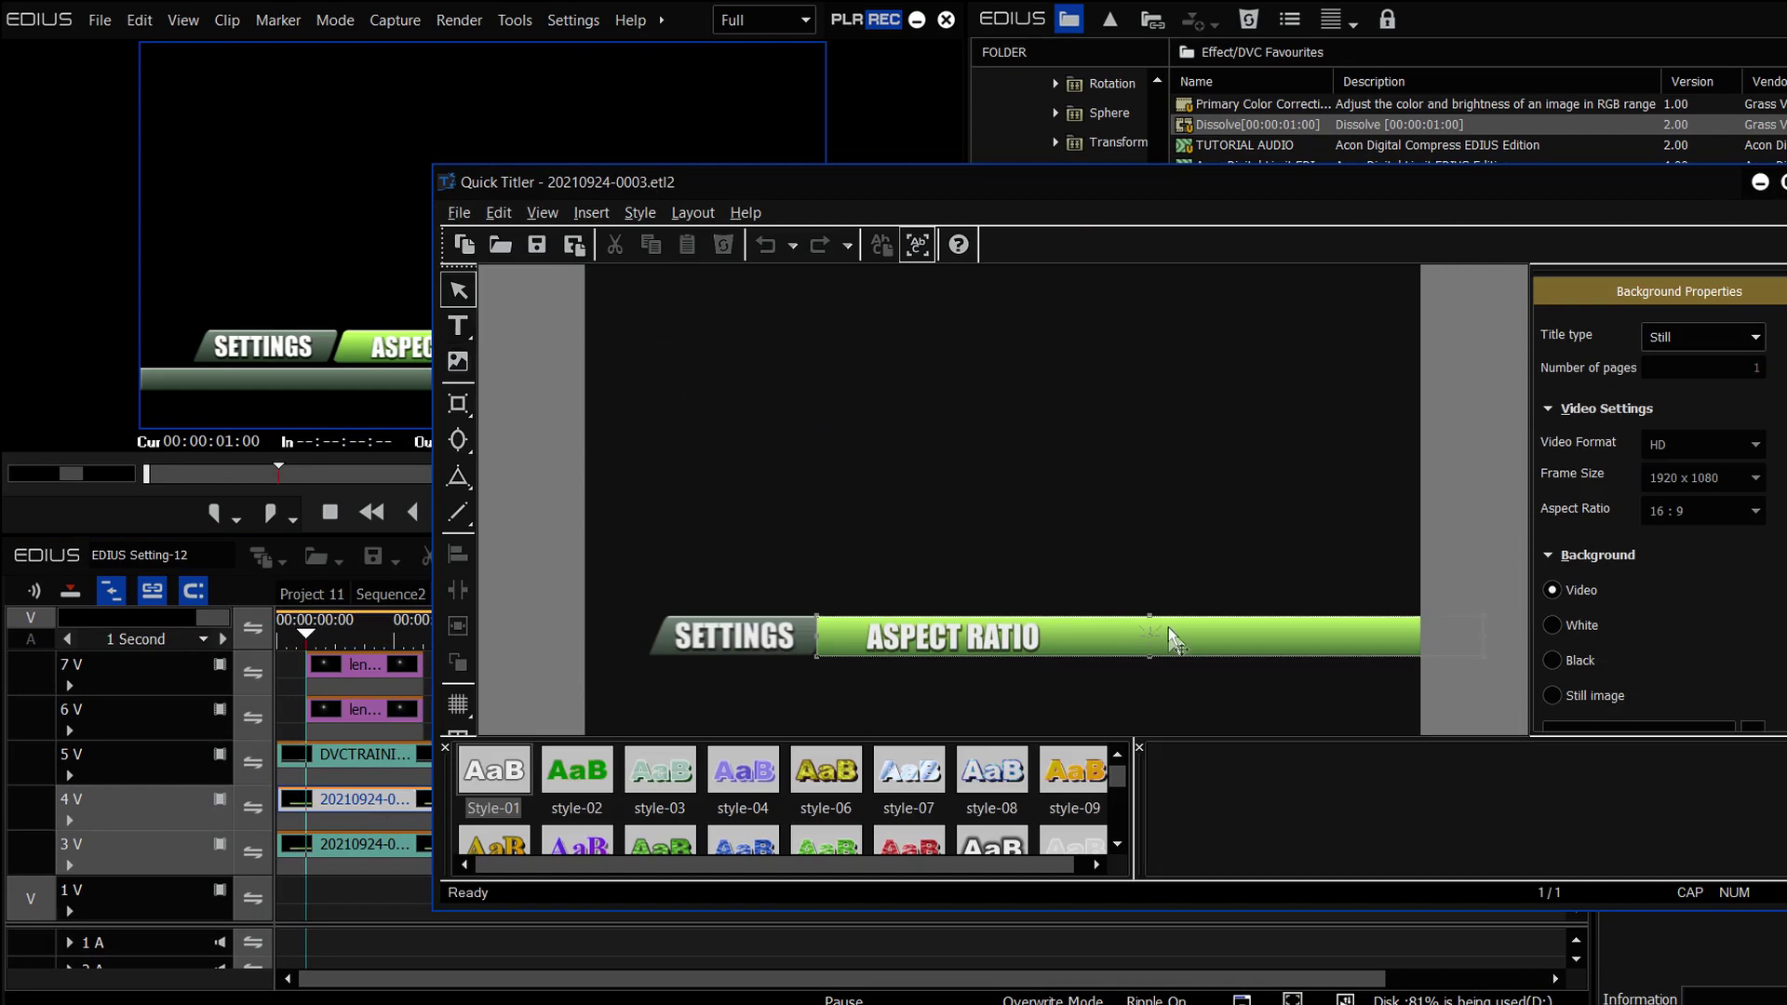
{"action": "left_click", "coordinate": [1169, 638]}
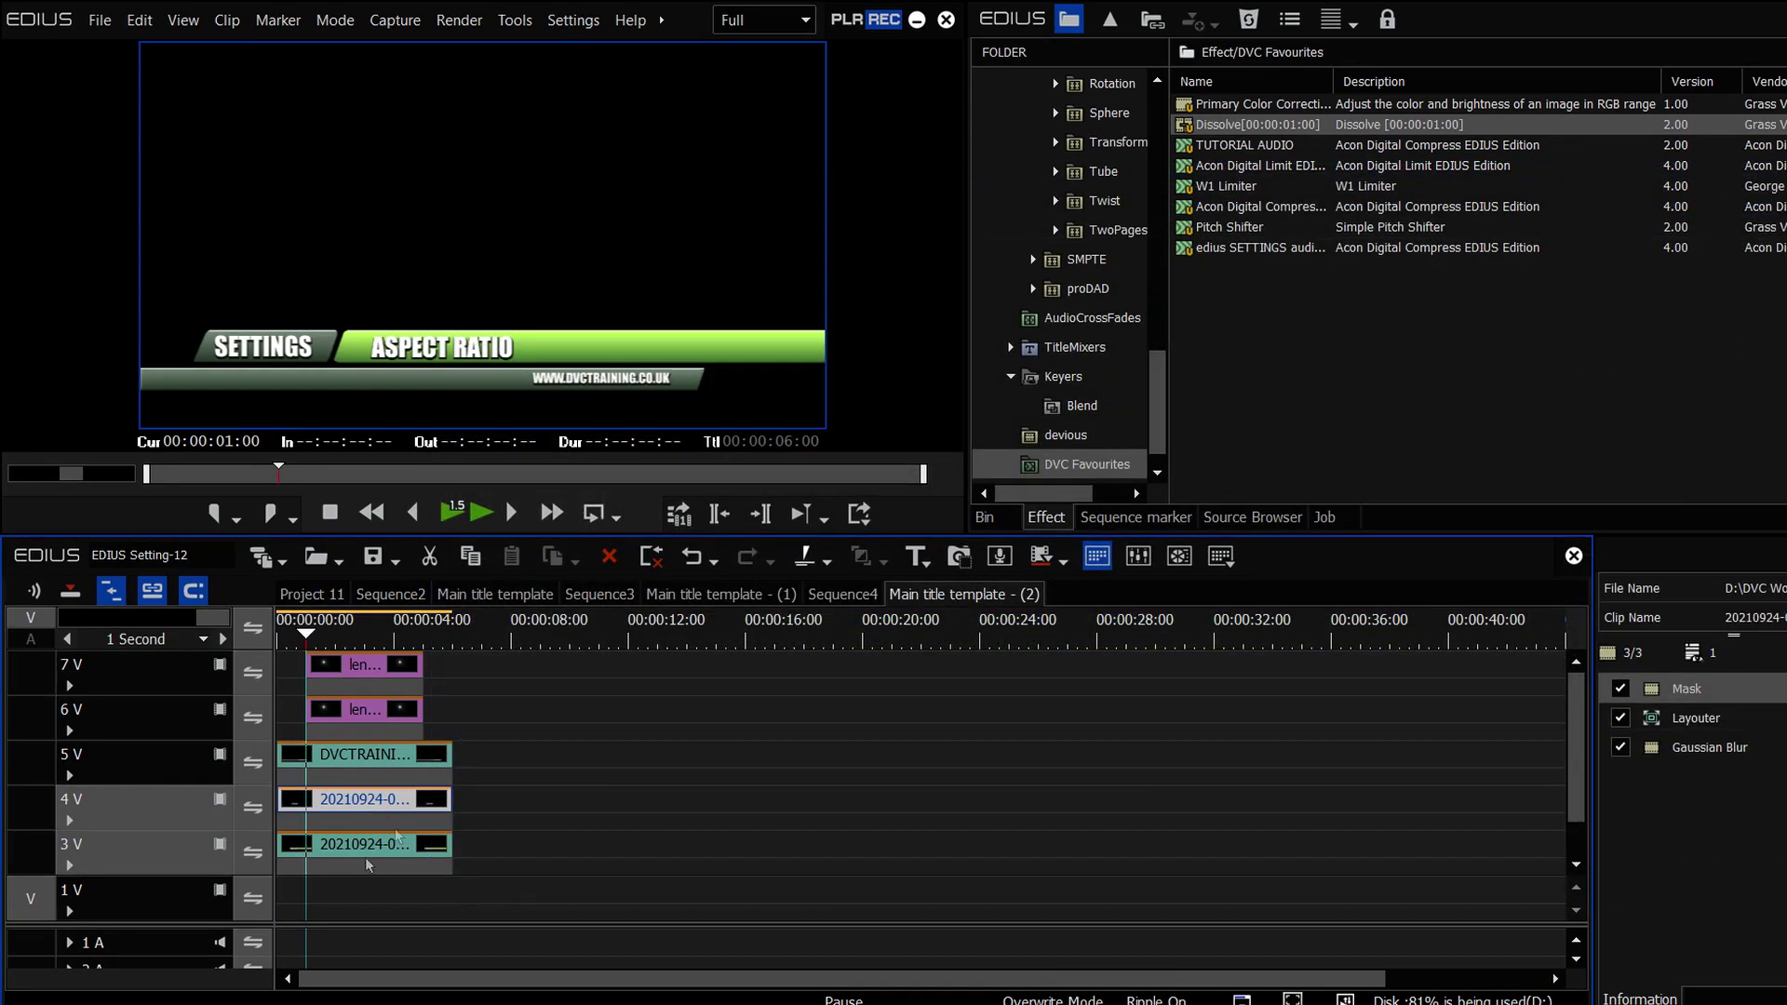
Save the bar title on track 3V without its ASPECT RATIO text and play the sequence from the start
{"action": "double_click", "coordinate": [394, 852]}
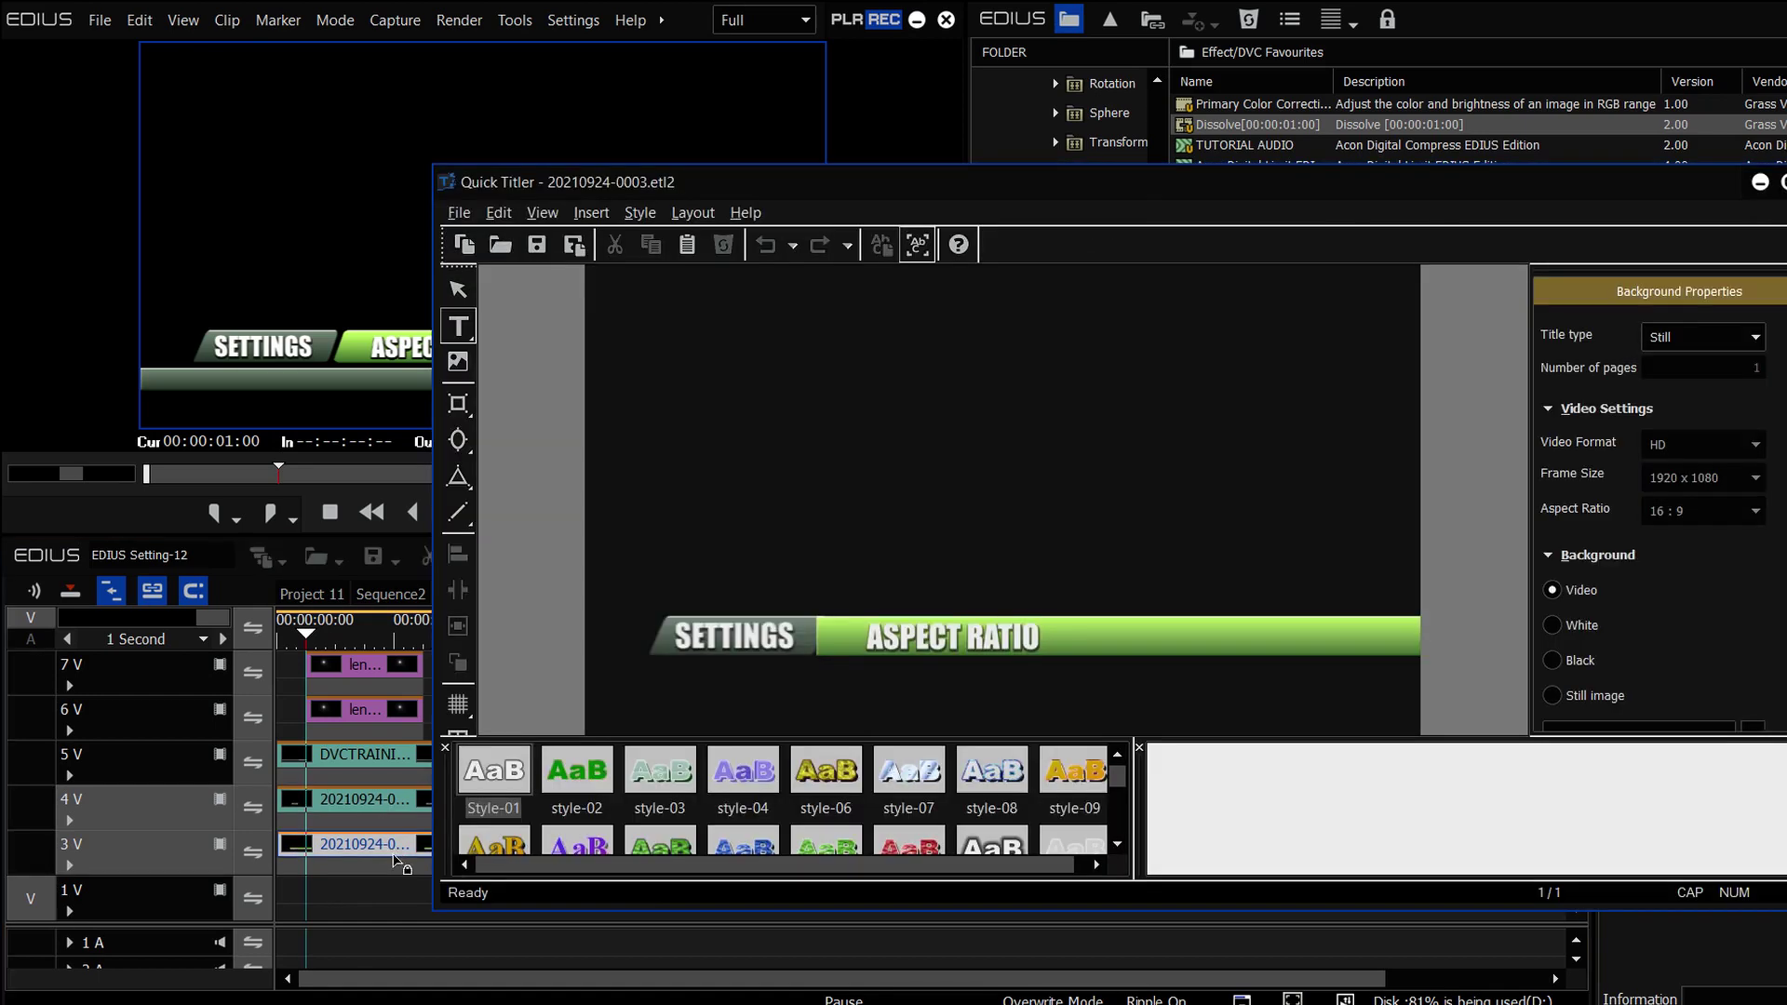
{"action": "left_click", "coordinate": [968, 640]}
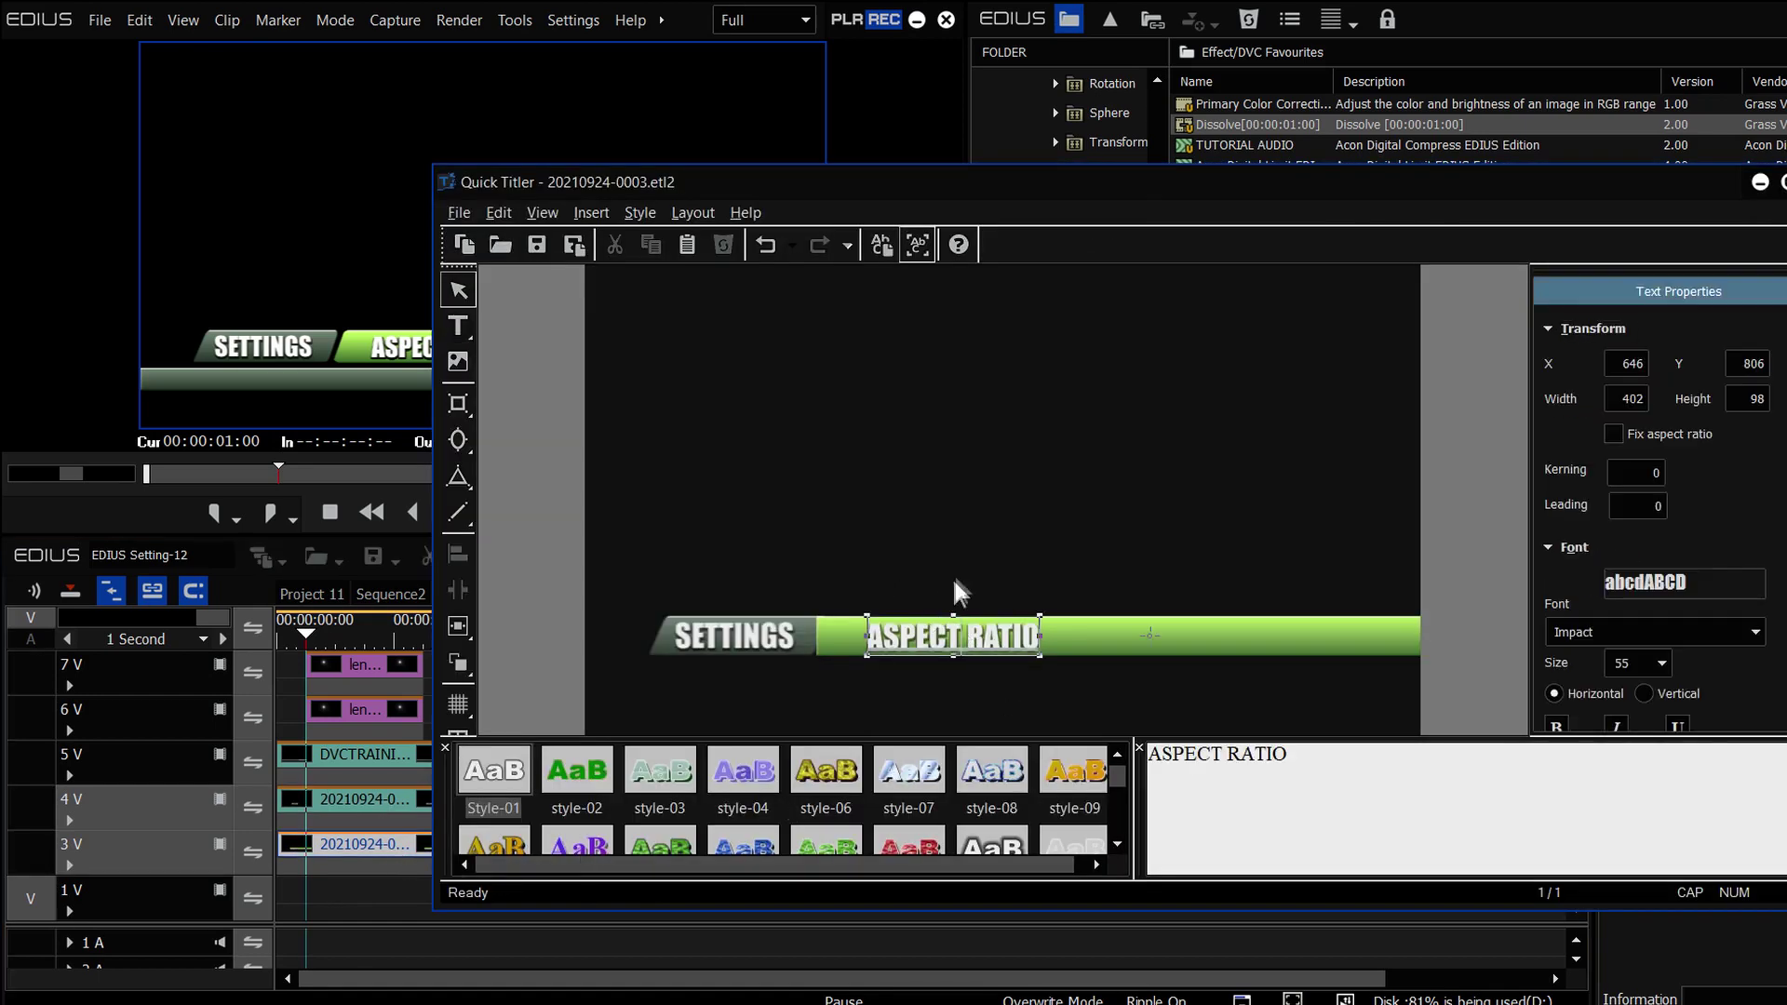
{"action": "key", "text": "Delete"}
{"action": "left_click", "coordinate": [901, 642]}
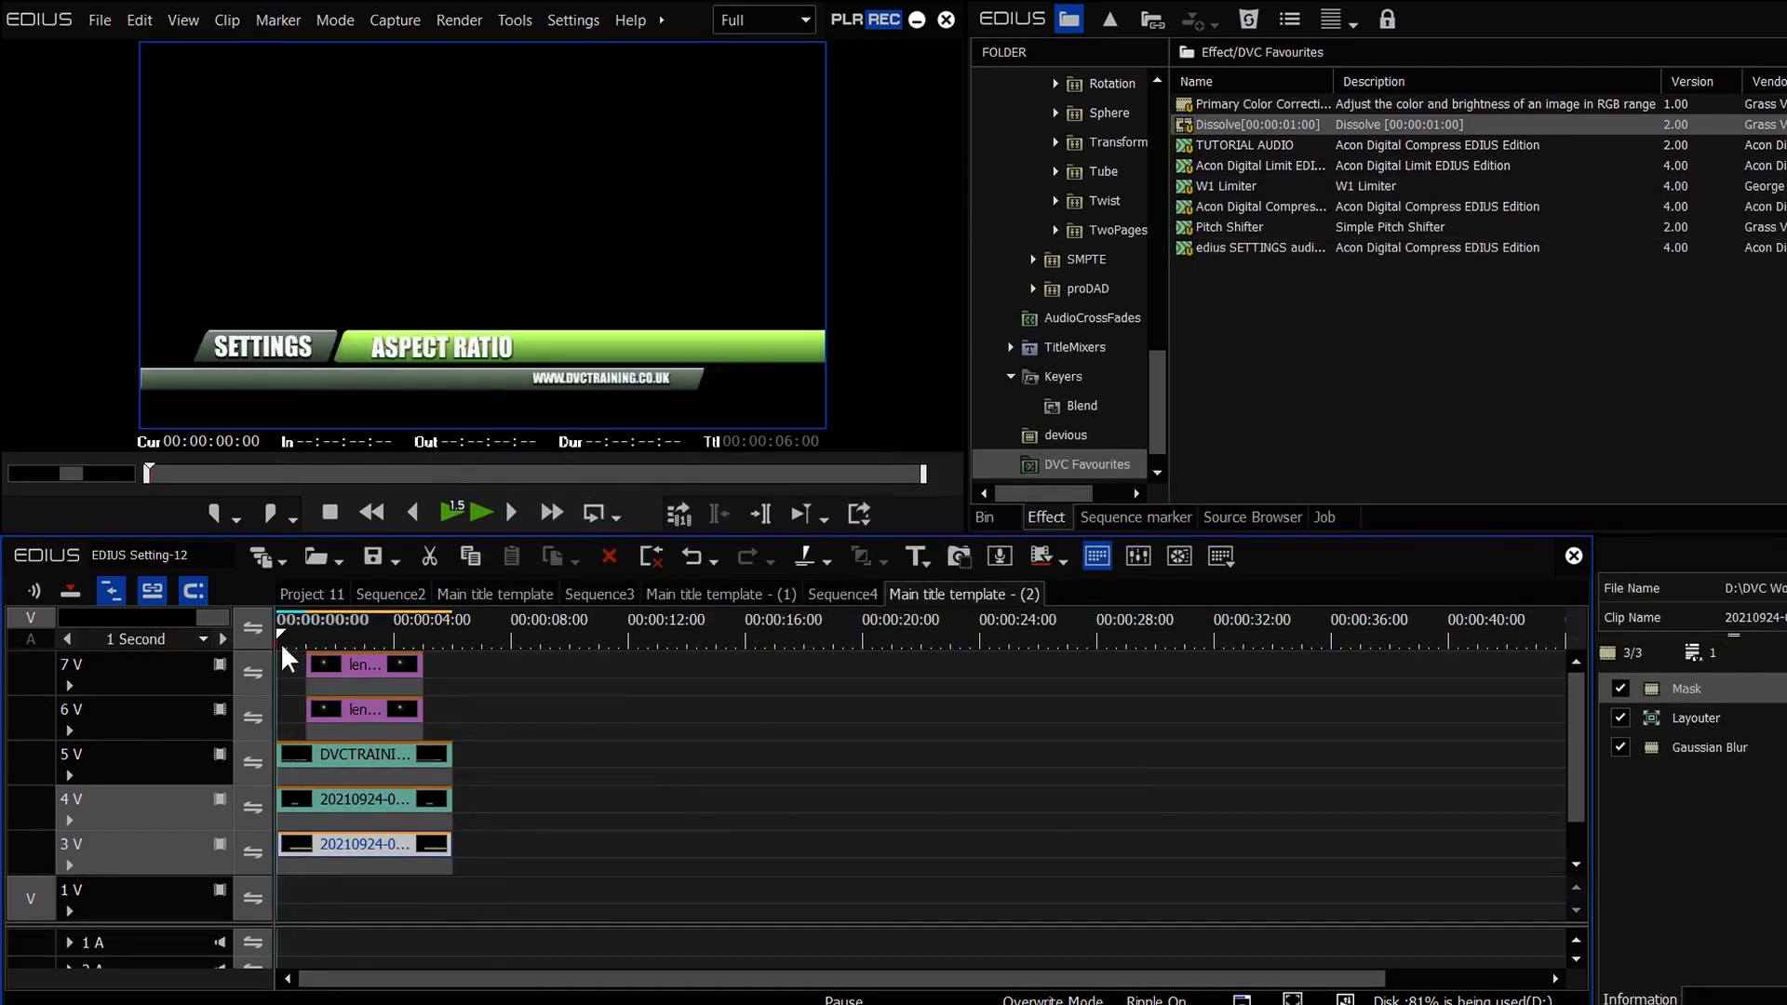
{"action": "mouse_move", "coordinate": [282, 646]}
{"action": "left_mouse_down"}
{"action": "mouse_move", "coordinate": [308, 645]}
{"action": "mouse_move", "coordinate": [266, 642]}
{"action": "left_mouse_up"}
{"action": "left_click", "coordinate": [485, 510]}
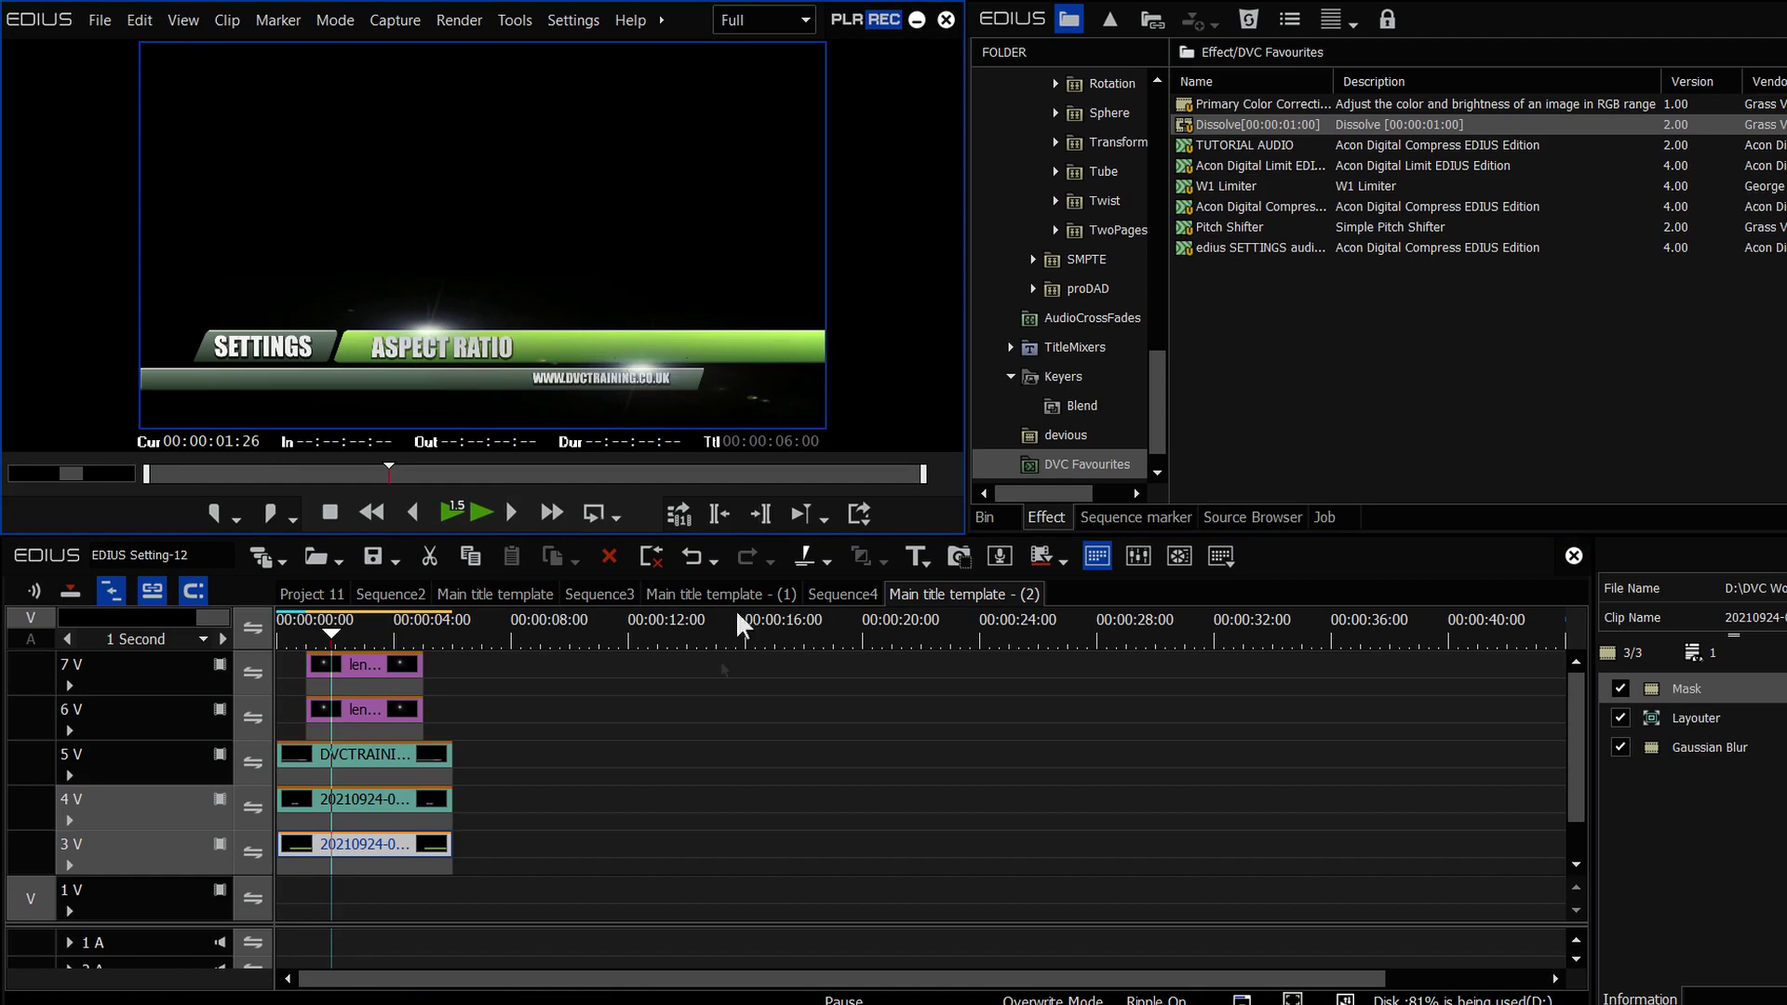
Open the text-free bar title on track 3V and set the green bar's first fill colour to magenta
{"action": "left_click", "coordinate": [399, 851]}
{"action": "double_click", "coordinate": [399, 852]}
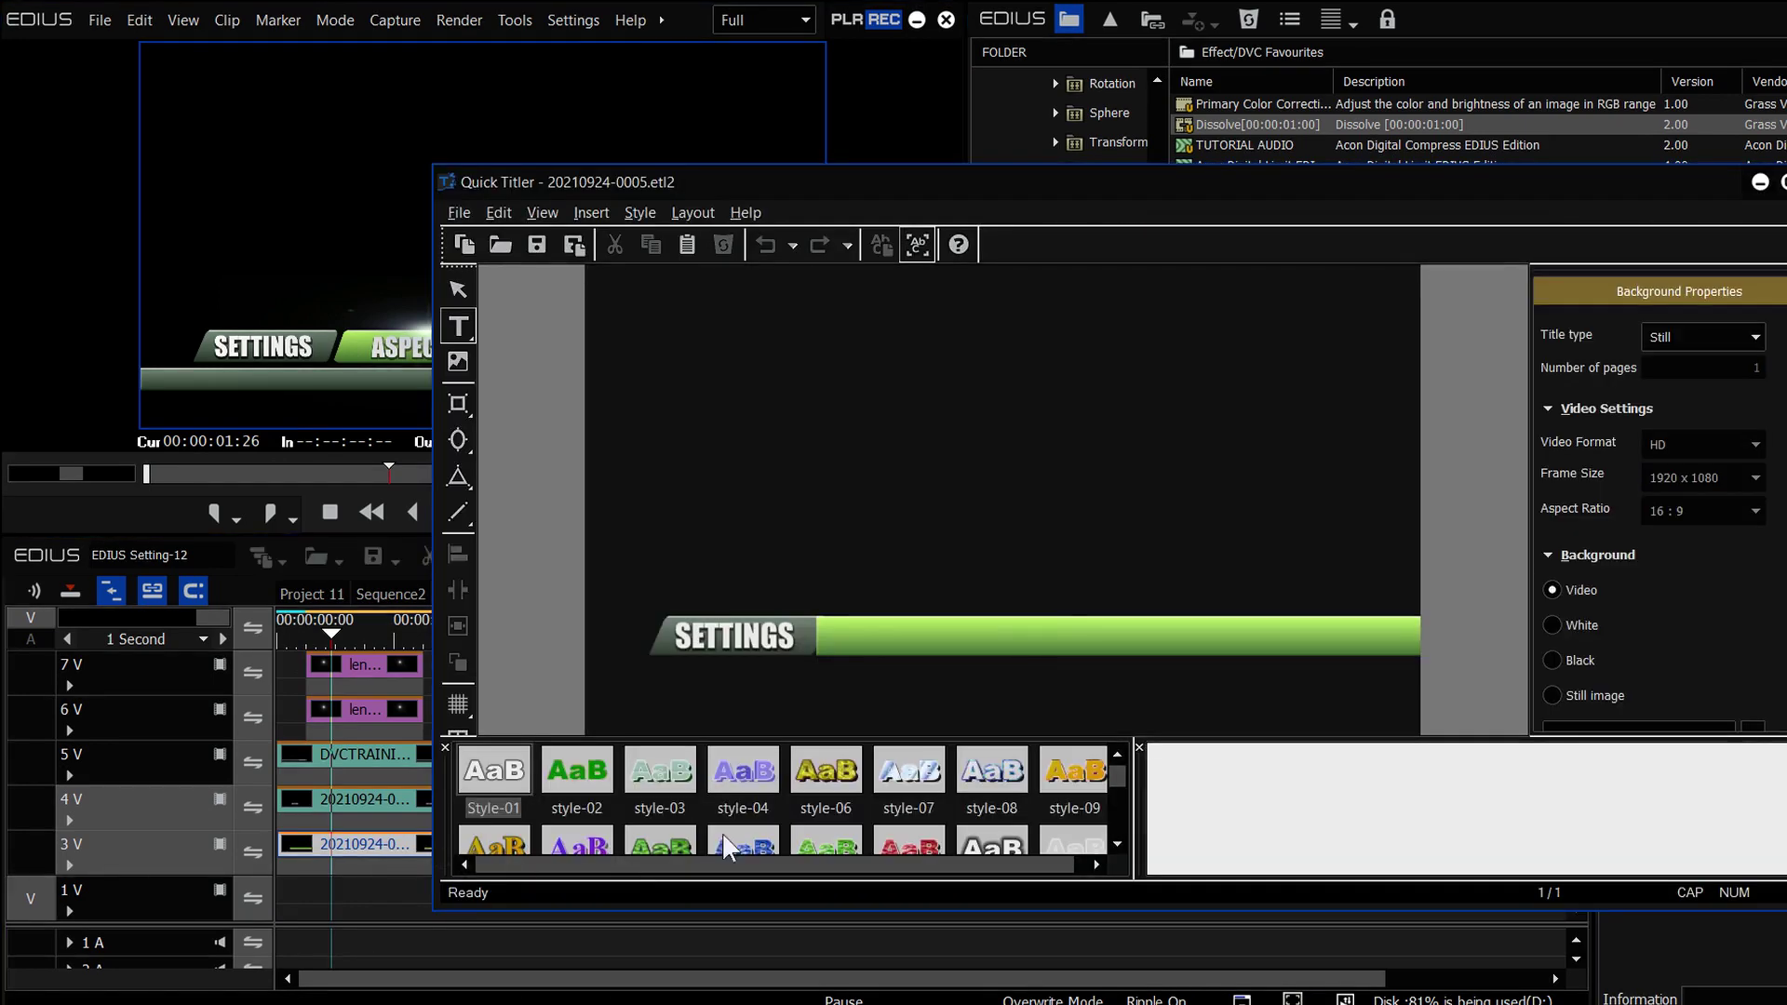
{"action": "left_click", "coordinate": [470, 290]}
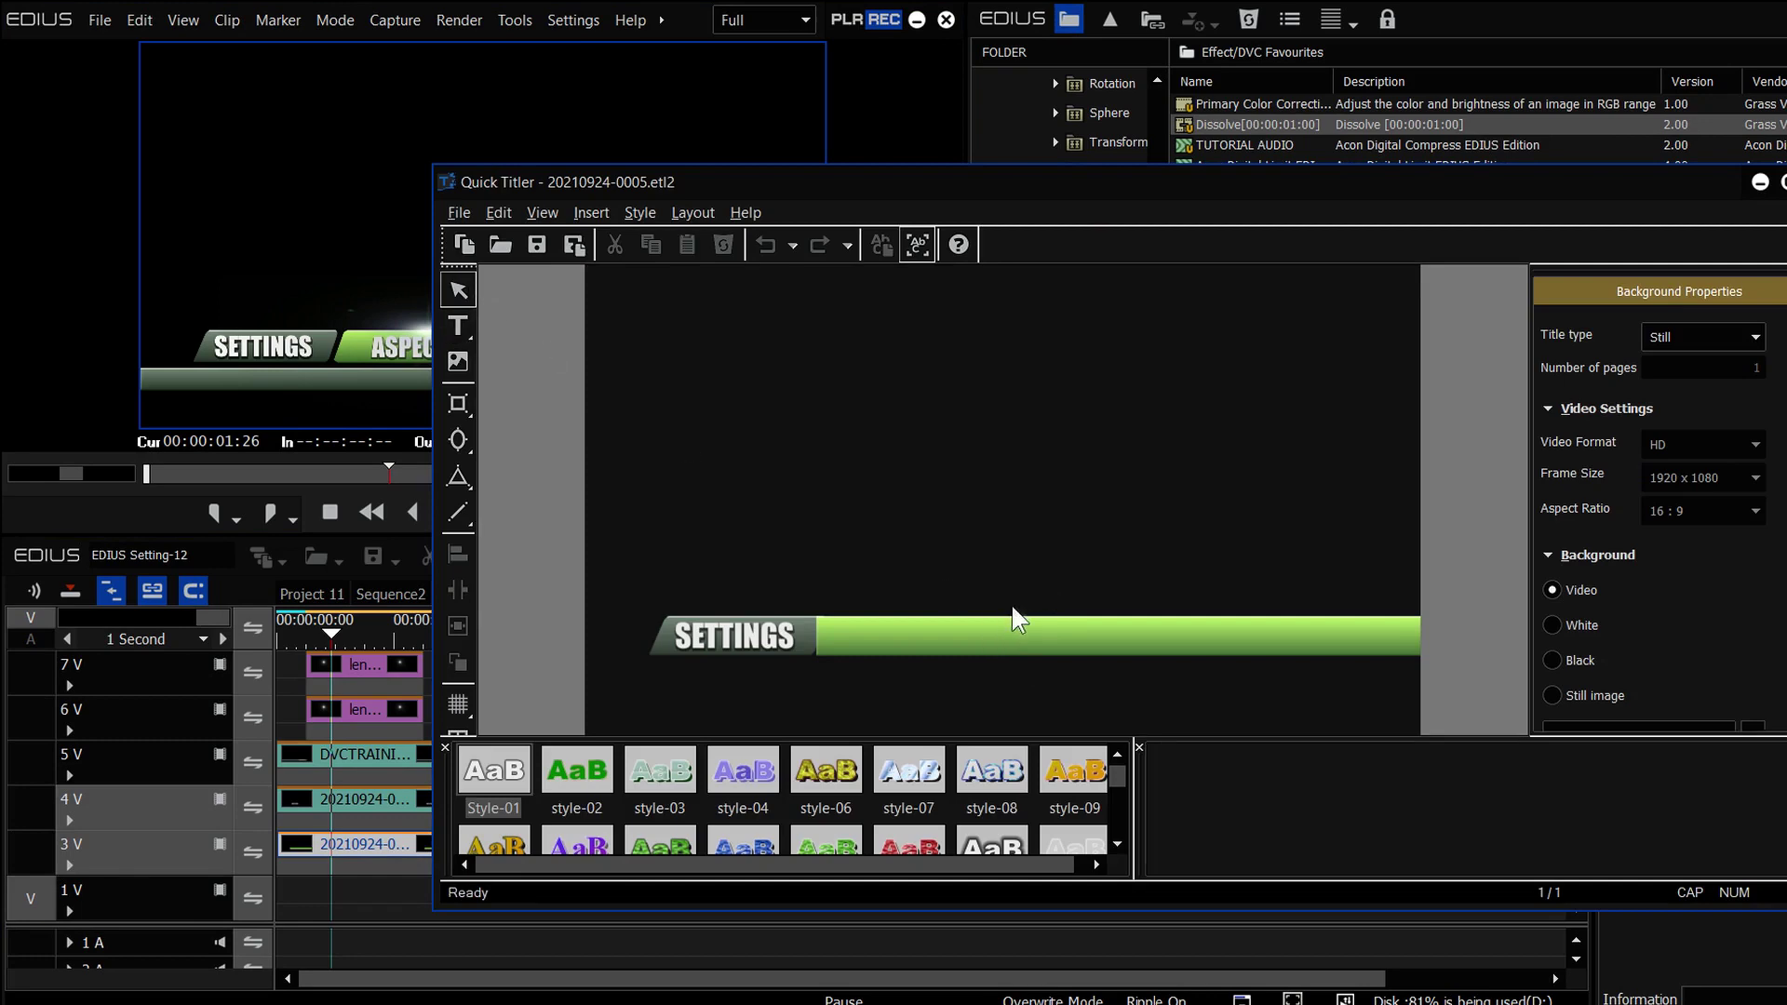
{"action": "left_click", "coordinate": [1055, 634]}
{"action": "scroll", "coordinate": [1535, 451], "scroll_direction": "up", "scroll_amount": 5}
{"action": "double_click", "coordinate": [1551, 456]}
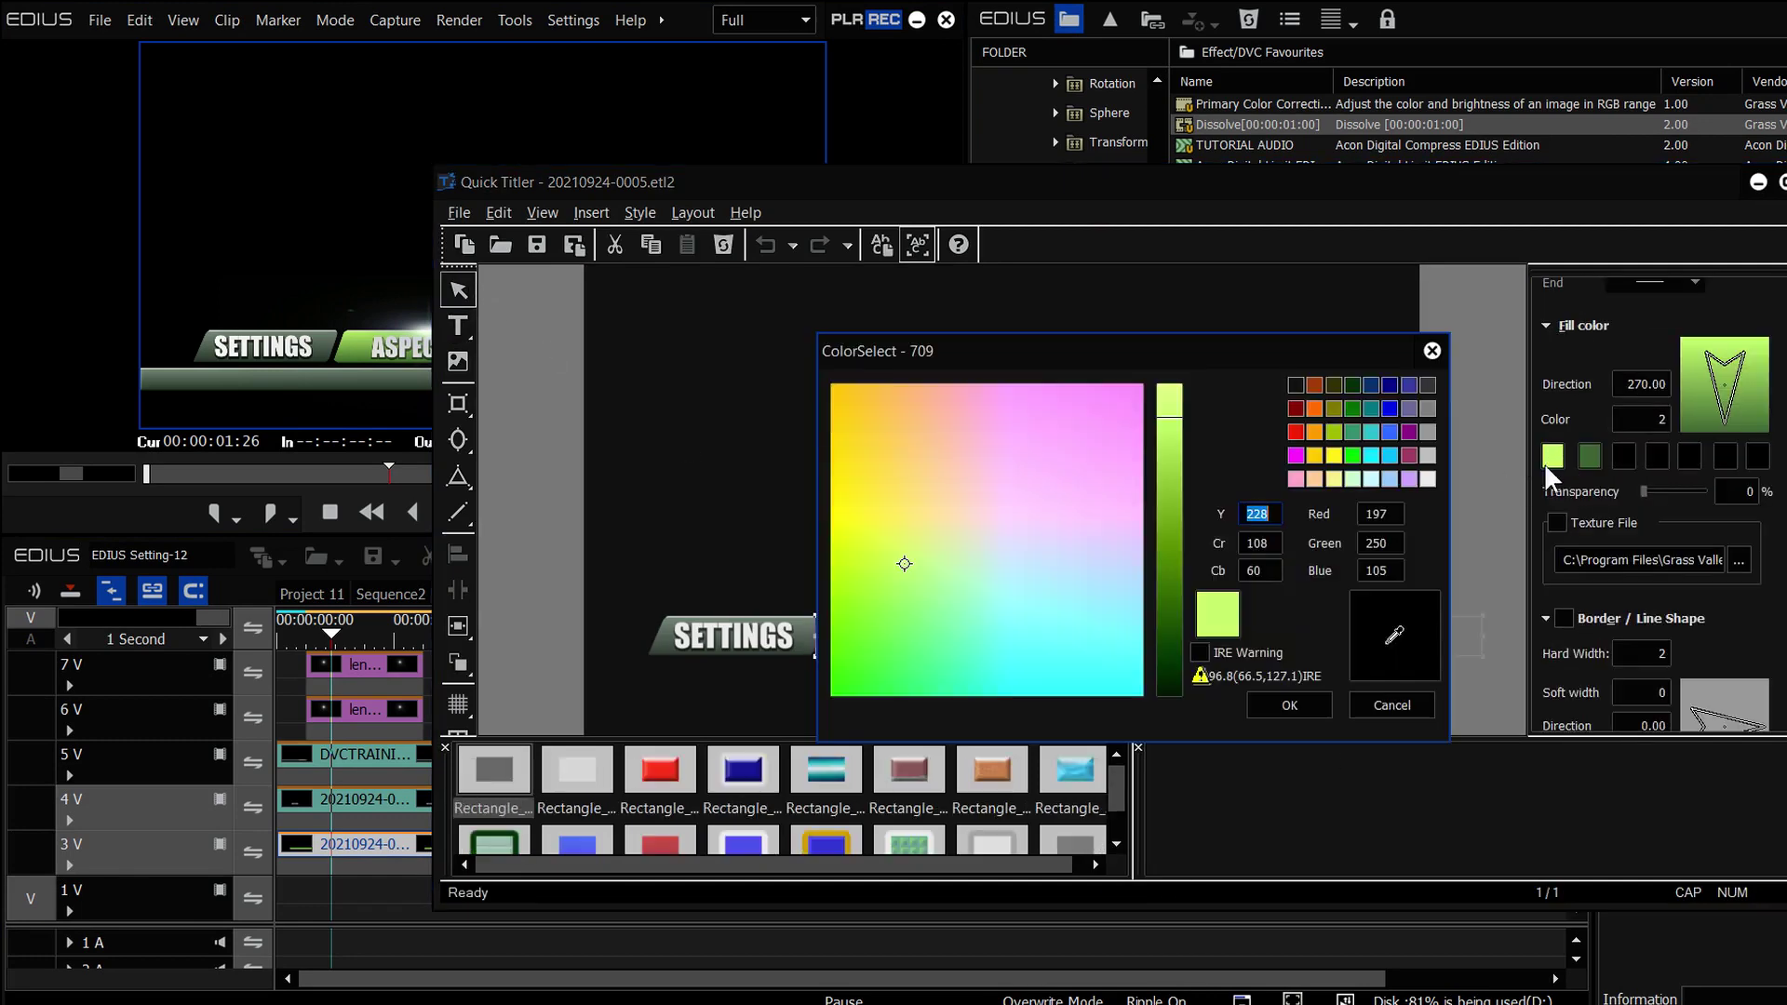
{"action": "left_click", "coordinate": [1297, 454]}
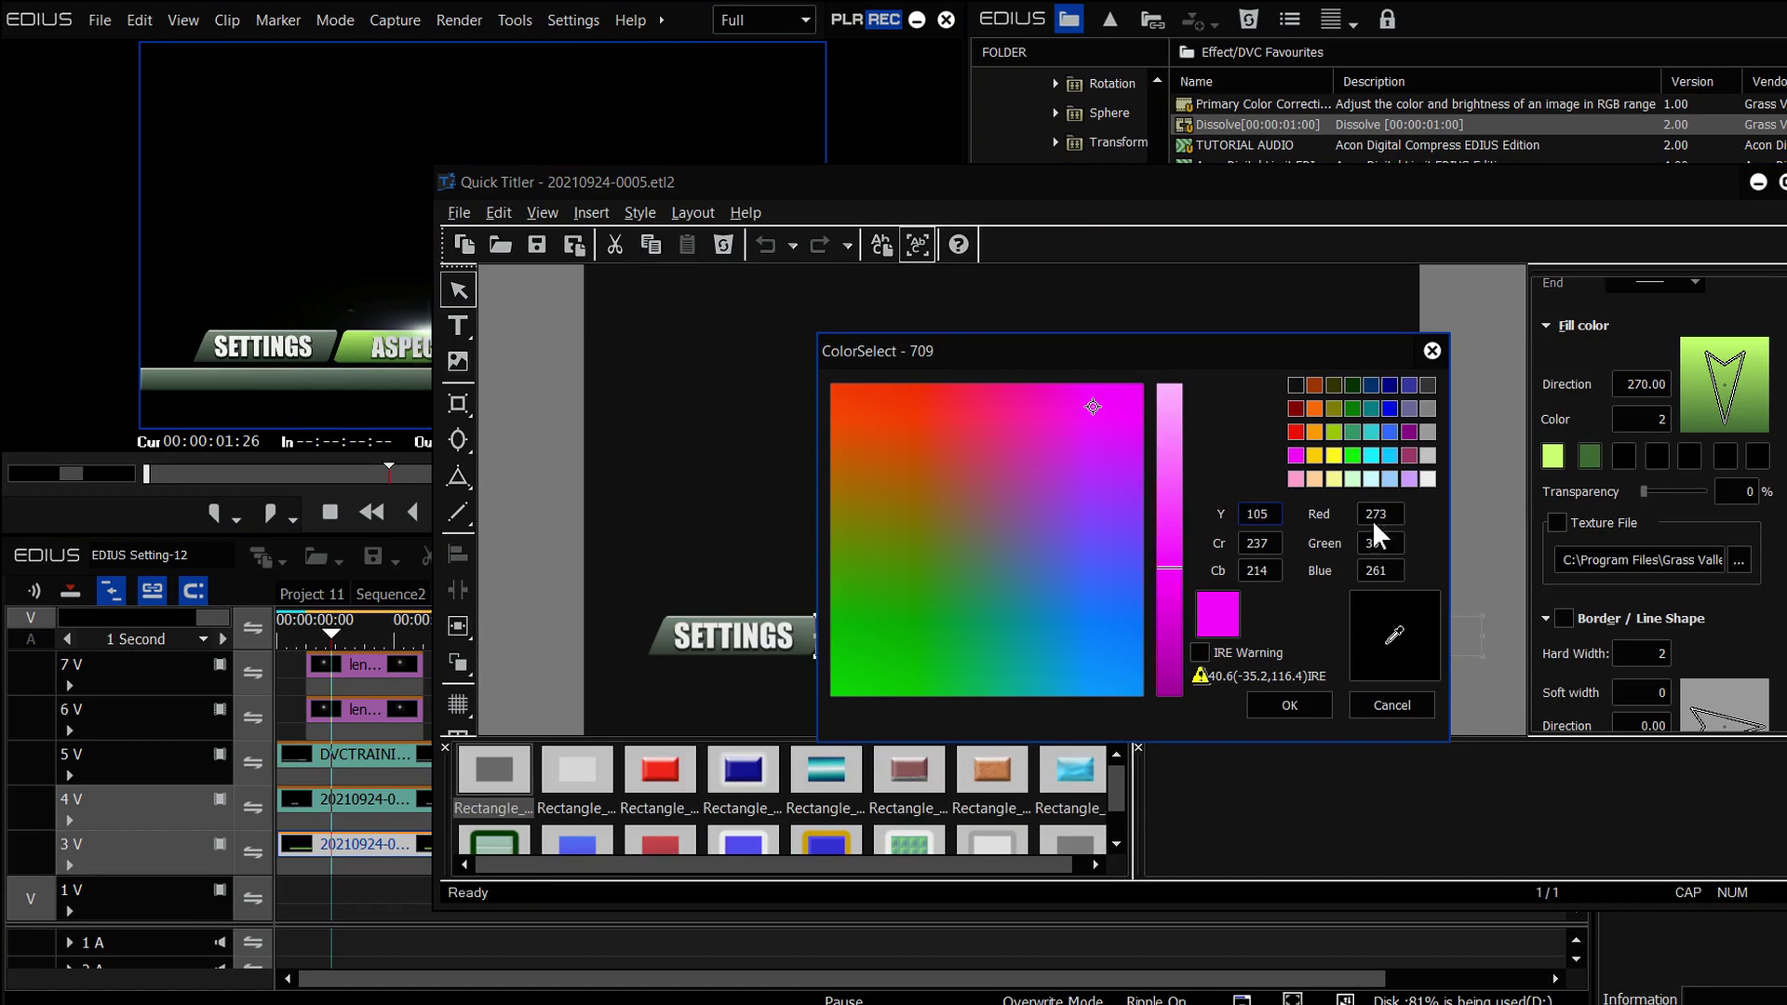
{"action": "left_click", "coordinate": [1304, 703]}
Set the bar's second fill colour to dark red and its first to pink, and save the title
{"action": "left_click", "coordinate": [1592, 462]}
{"action": "left_click", "coordinate": [1296, 410]}
{"action": "left_click", "coordinate": [1289, 705]}
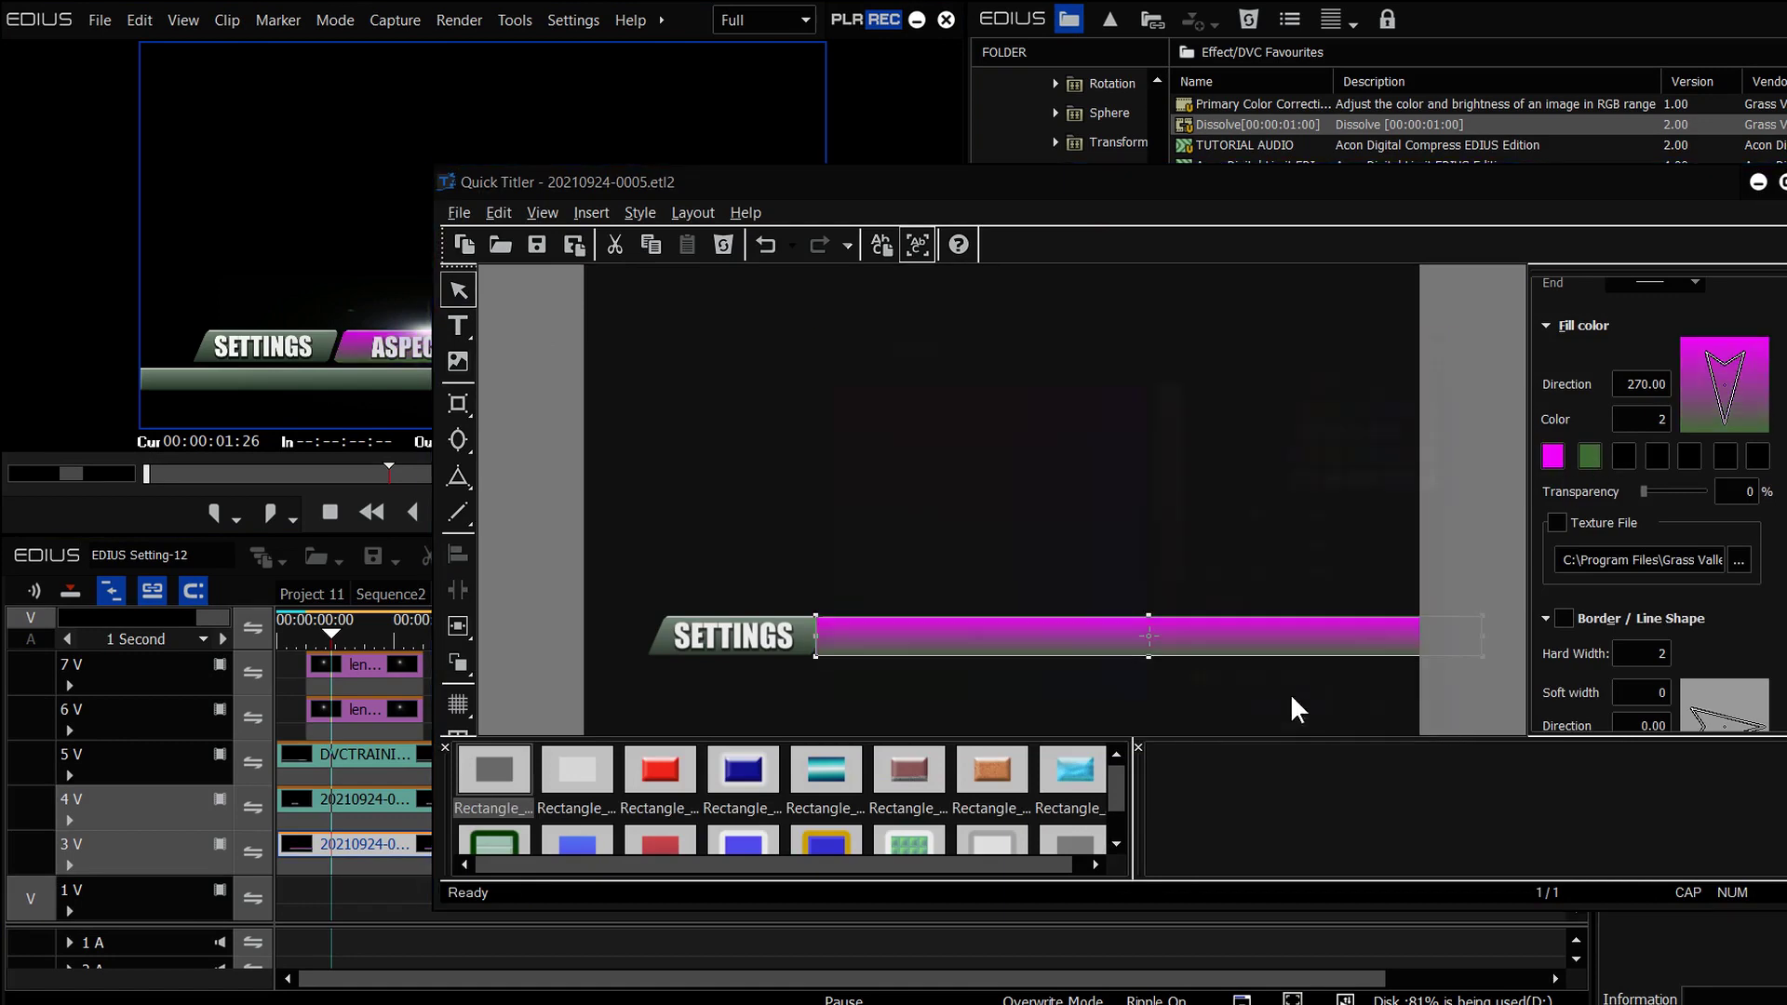
{"action": "left_click", "coordinate": [1552, 456]}
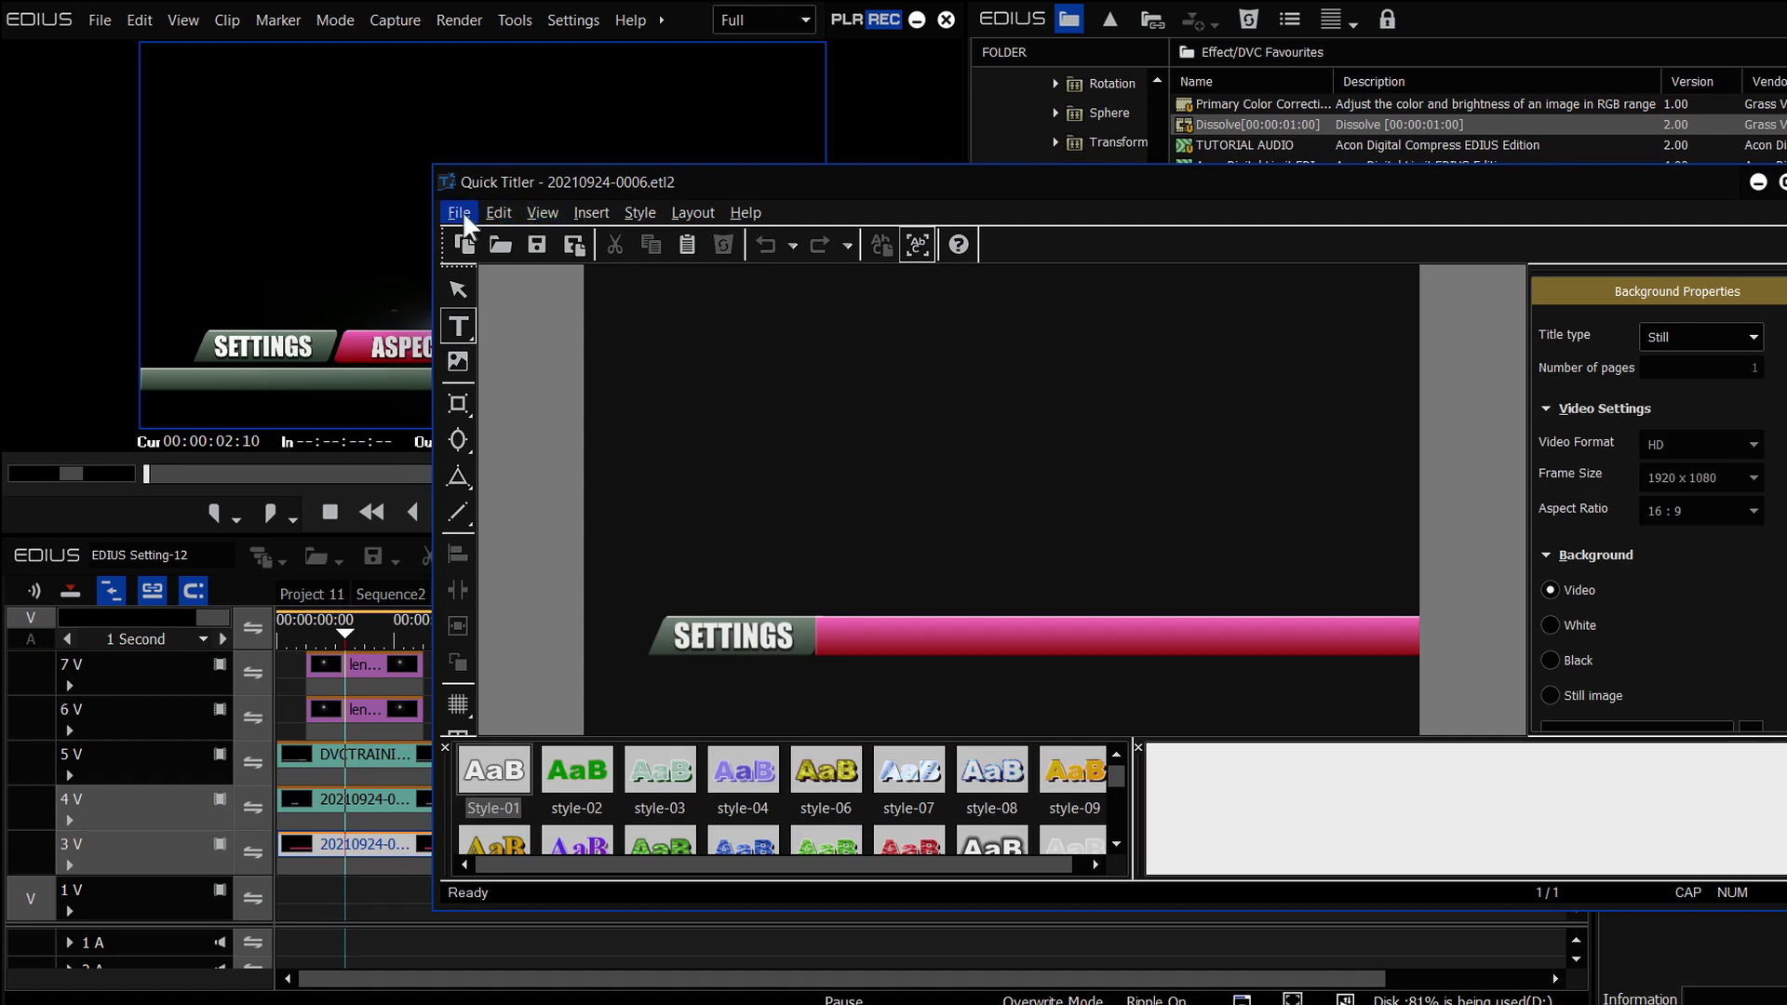
{"action": "left_click", "coordinate": [460, 212]}
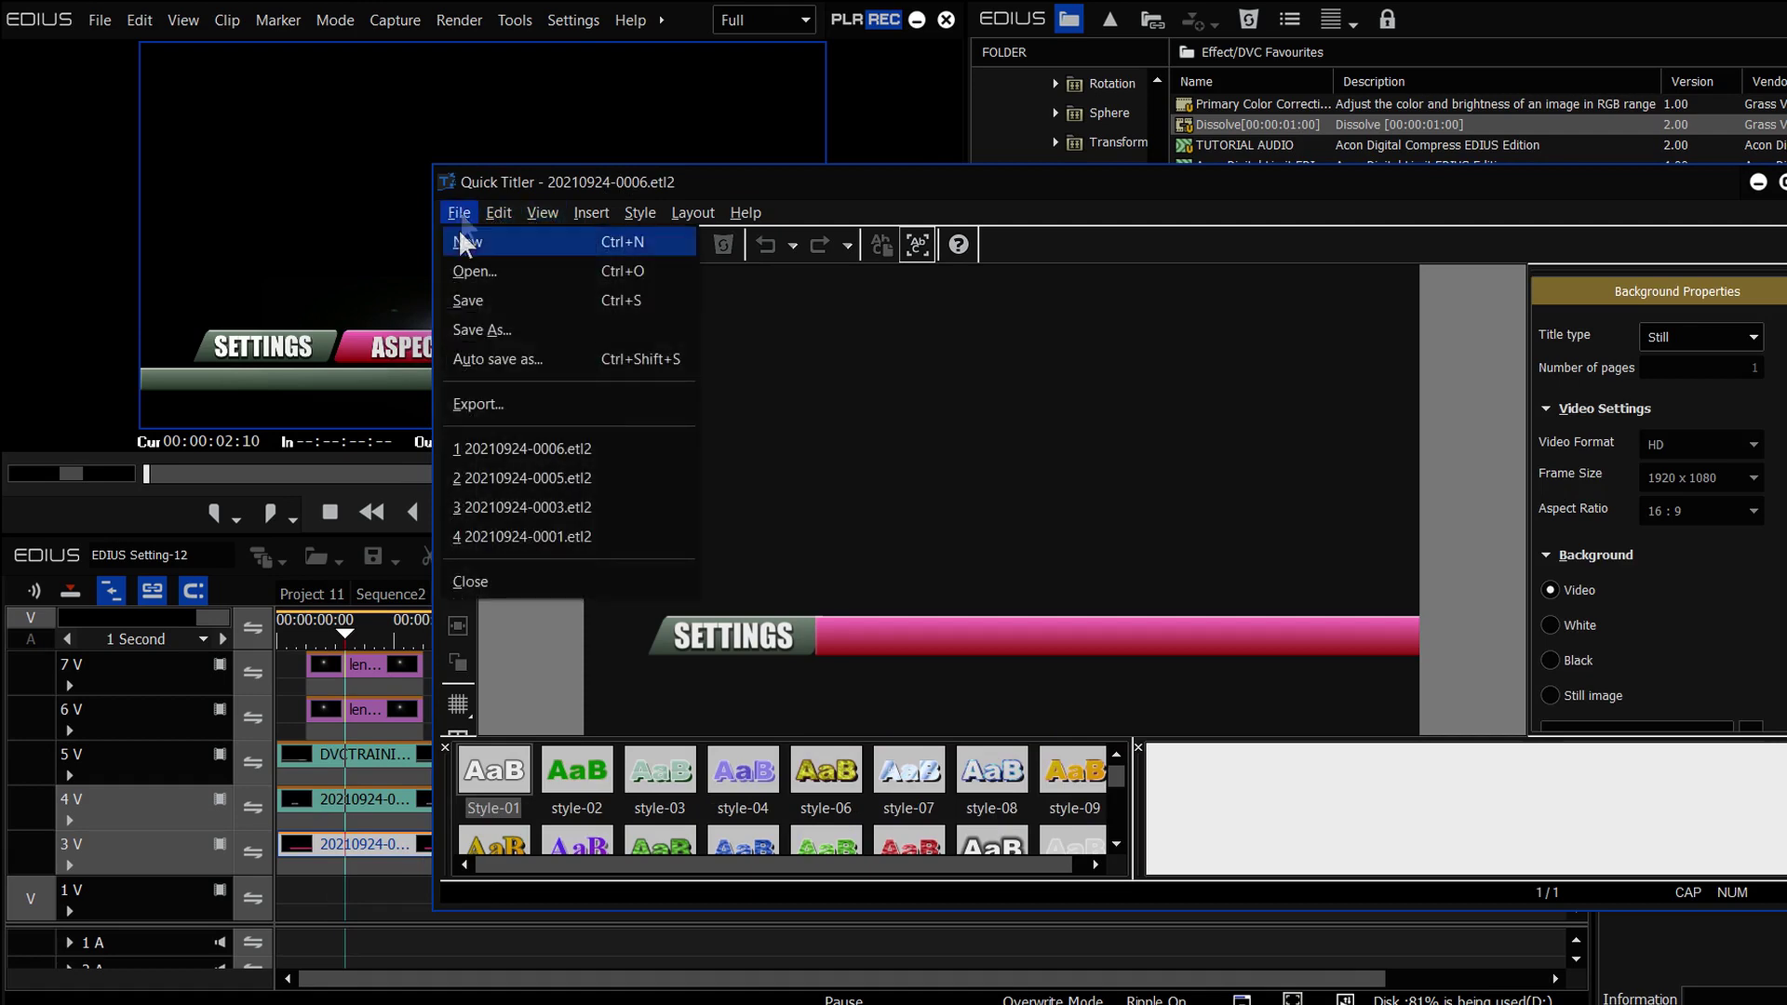
{"action": "left_click", "coordinate": [491, 298]}
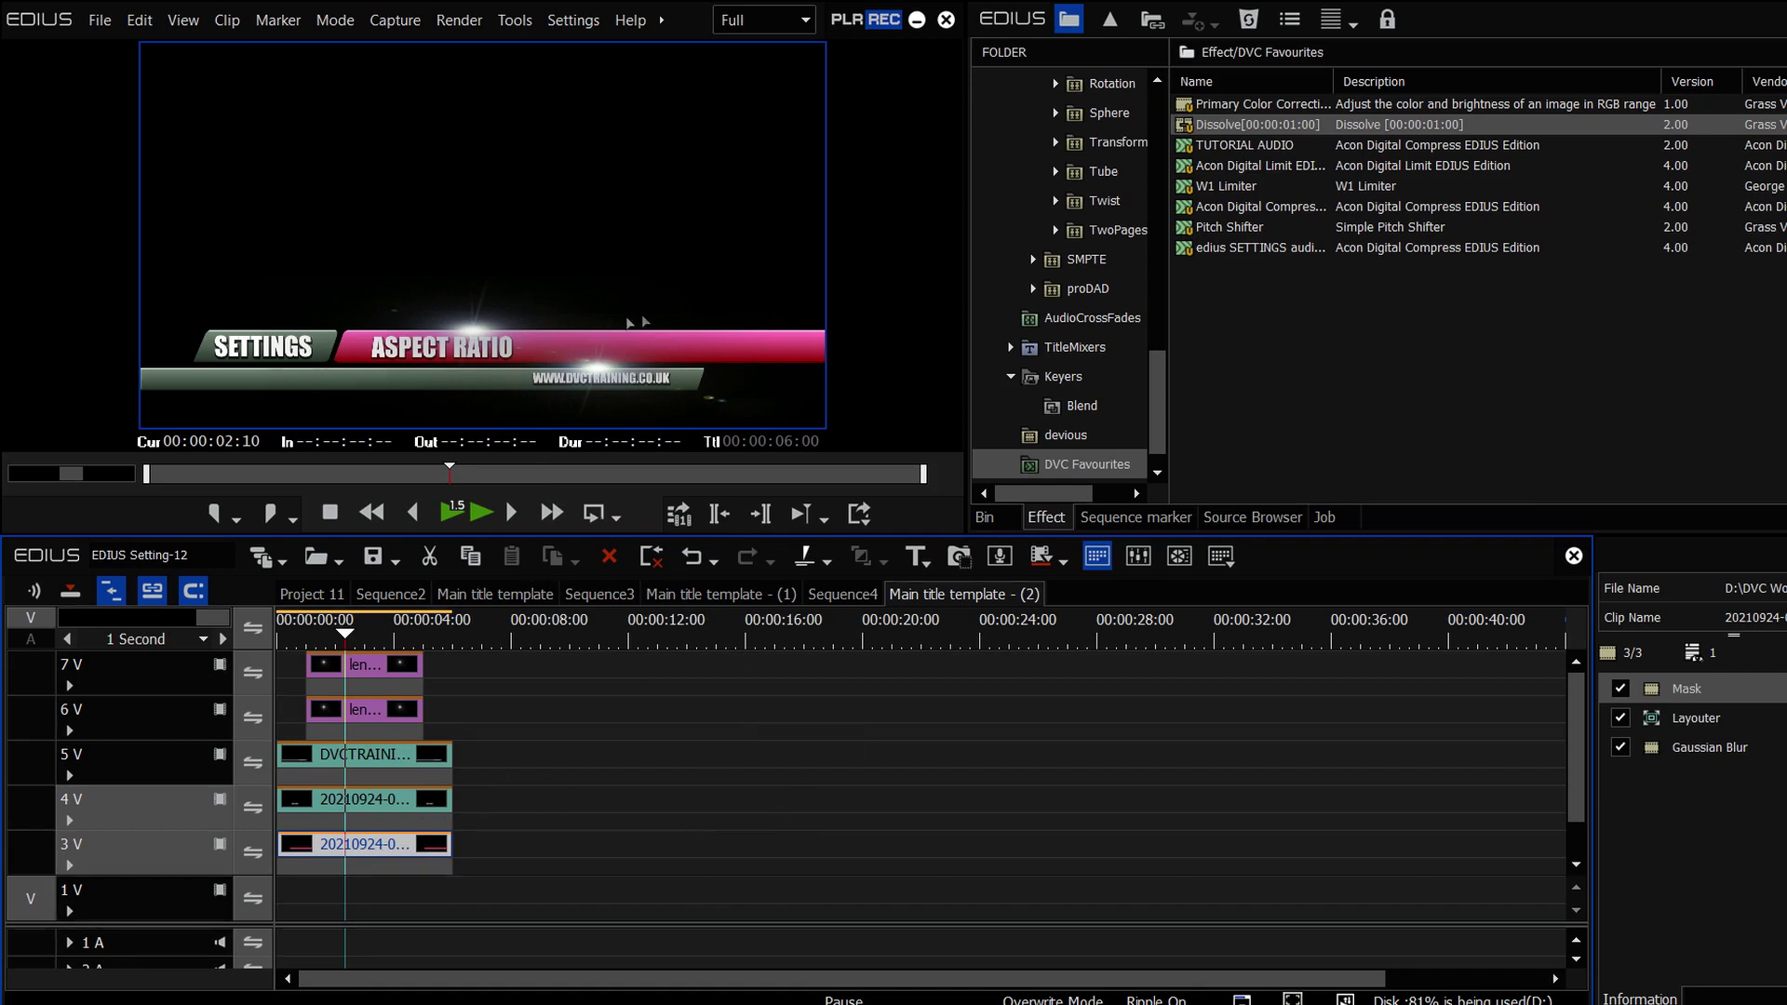
Scrub to 00:00:02:22 to check the recoloured title in the preview
{"action": "left_click", "coordinate": [795, 351]}
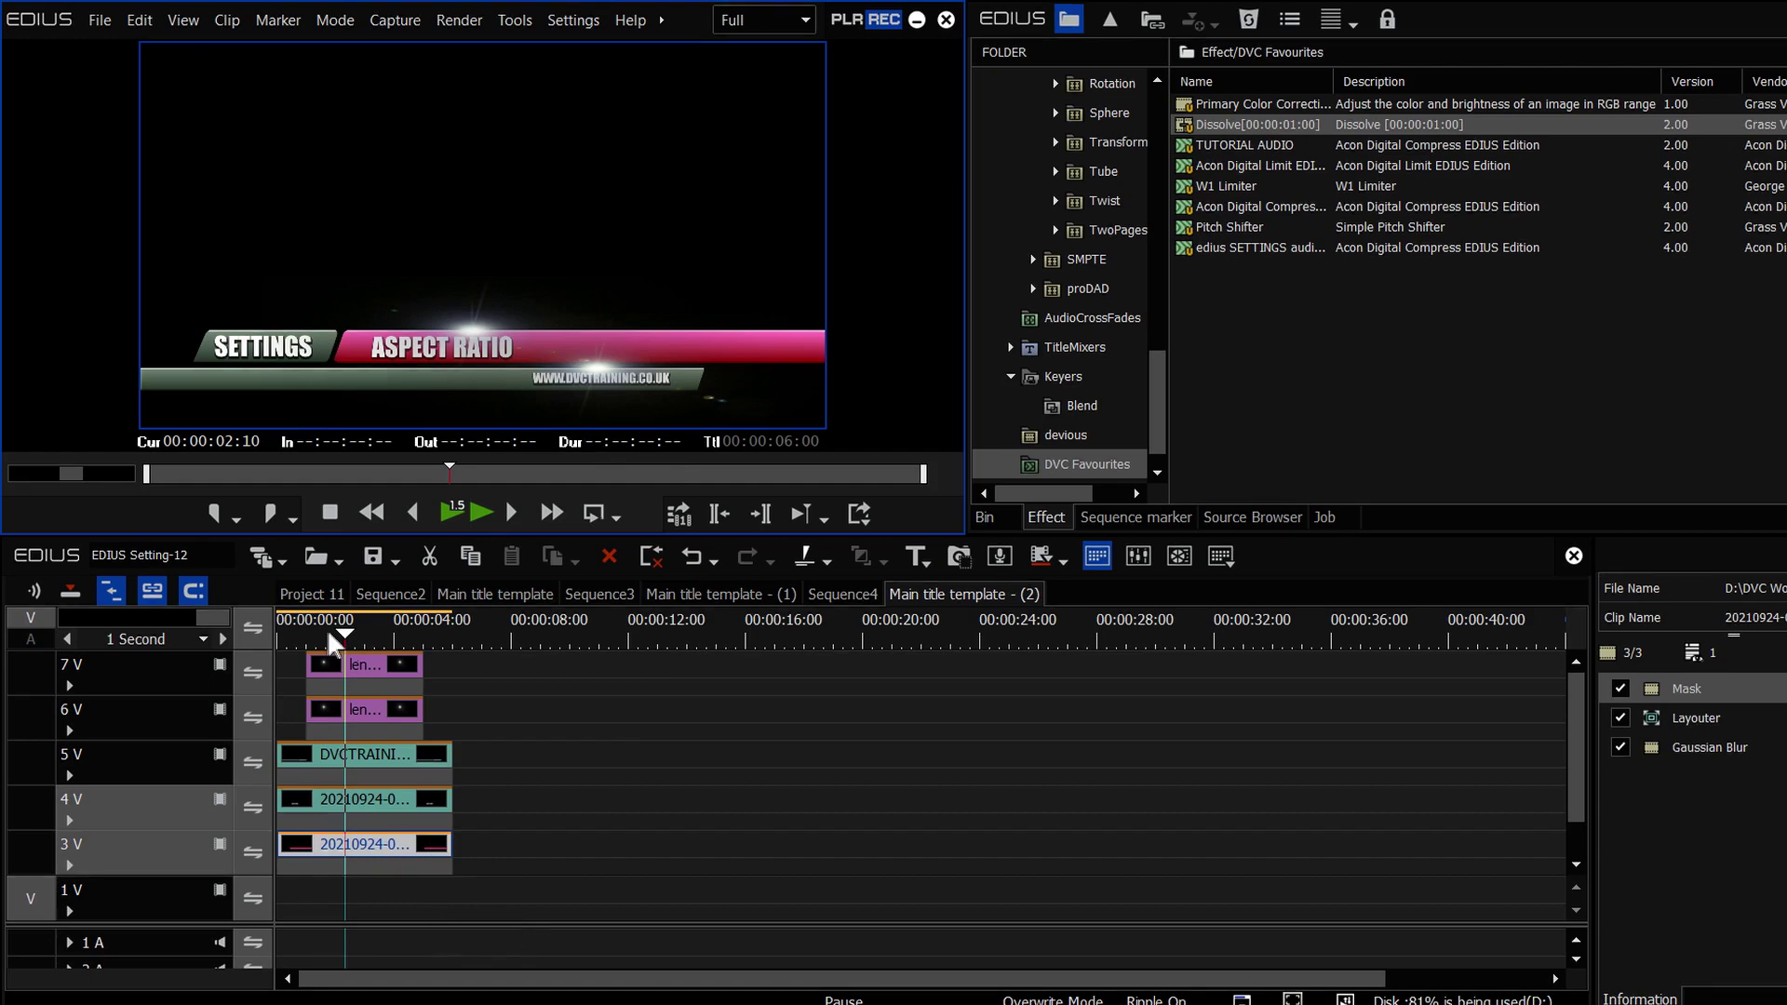
{"action": "mouse_move", "coordinate": [344, 637]}
{"action": "left_mouse_down"}
{"action": "mouse_move", "coordinate": [223, 659]}
{"action": "mouse_move", "coordinate": [357, 643]}
{"action": "left_mouse_up"}
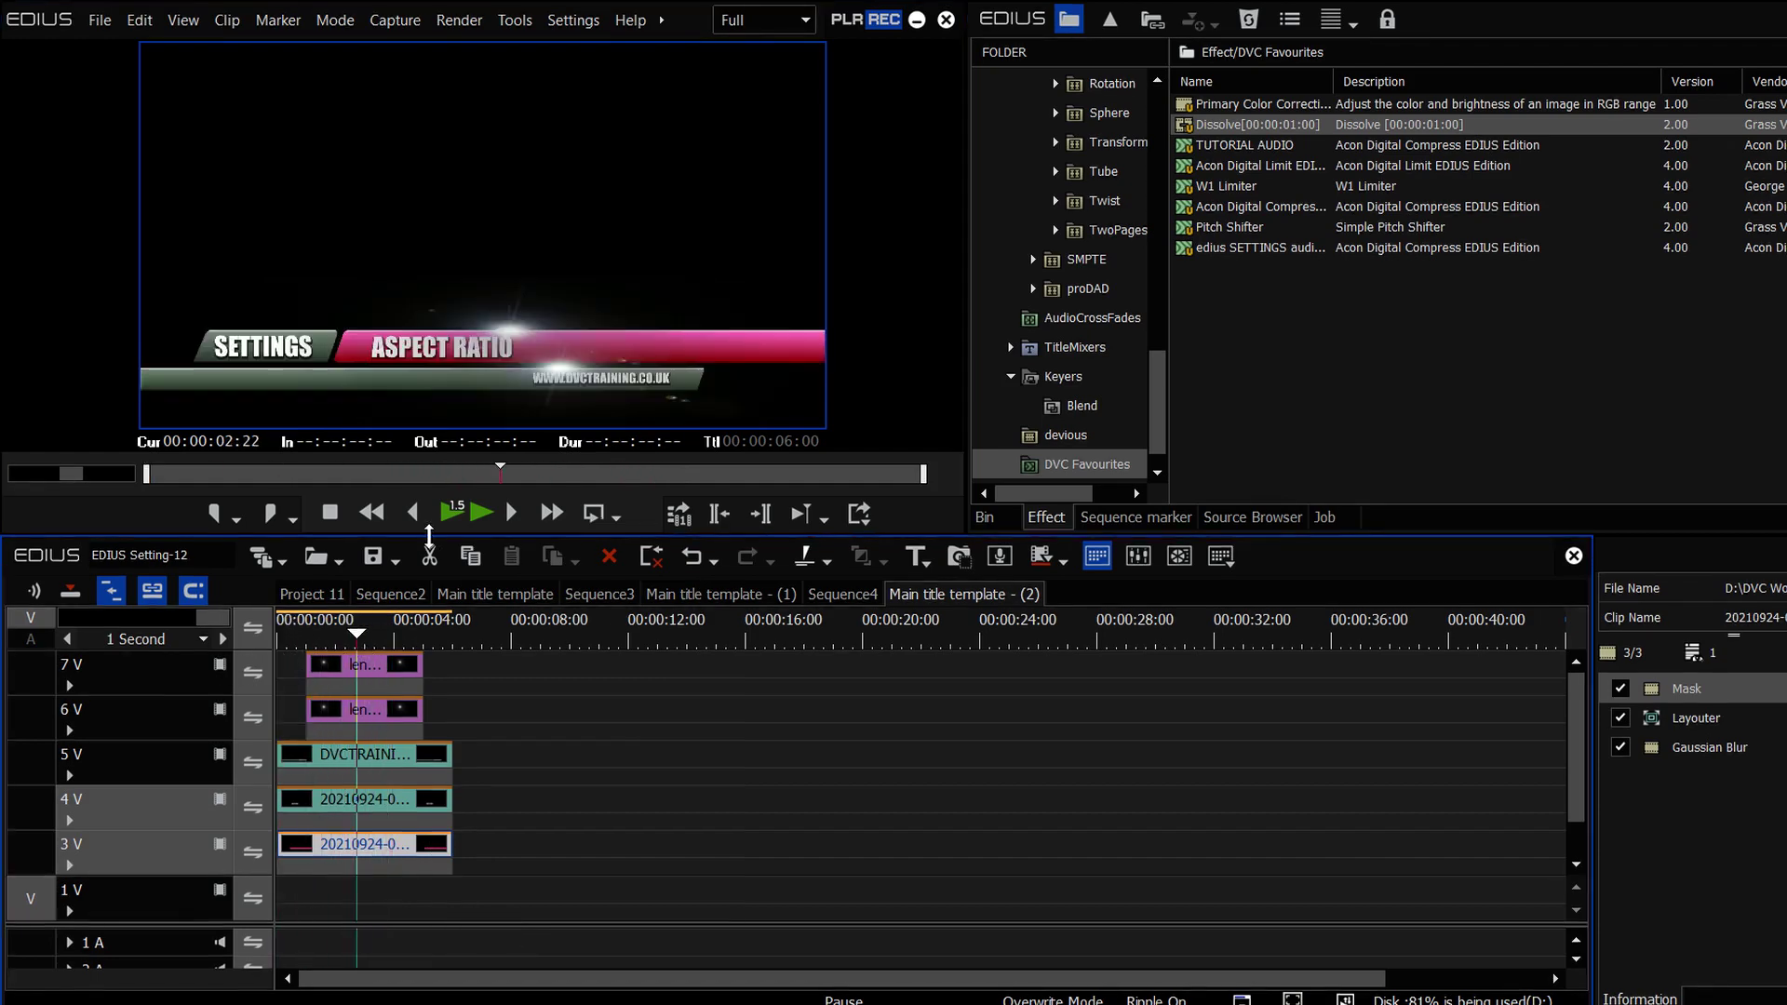
{"action": "left_click_drag", "start_coordinate": [430, 536], "coordinate": [430, 475]}
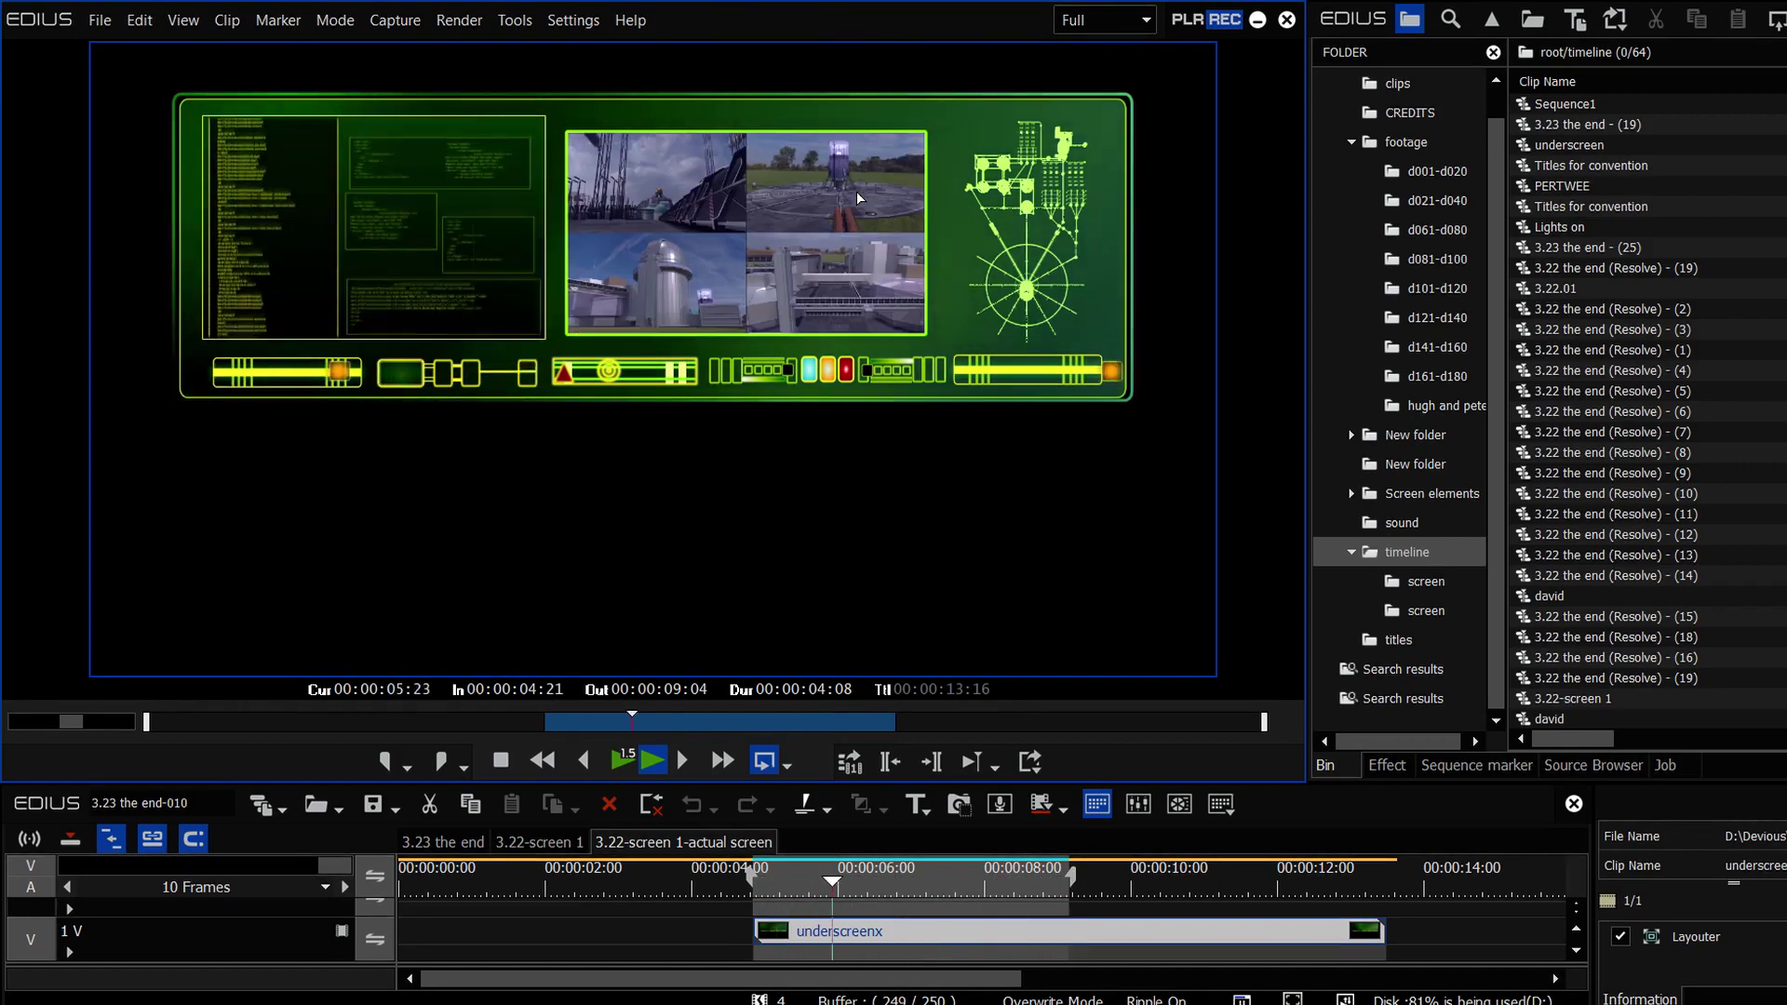
View the looped playback of the underscreenx clip in the 3.22-screen 1-actual screen sequence of the 3.23 the end-010 project
{"action": "left_click", "coordinate": [802, 879]}
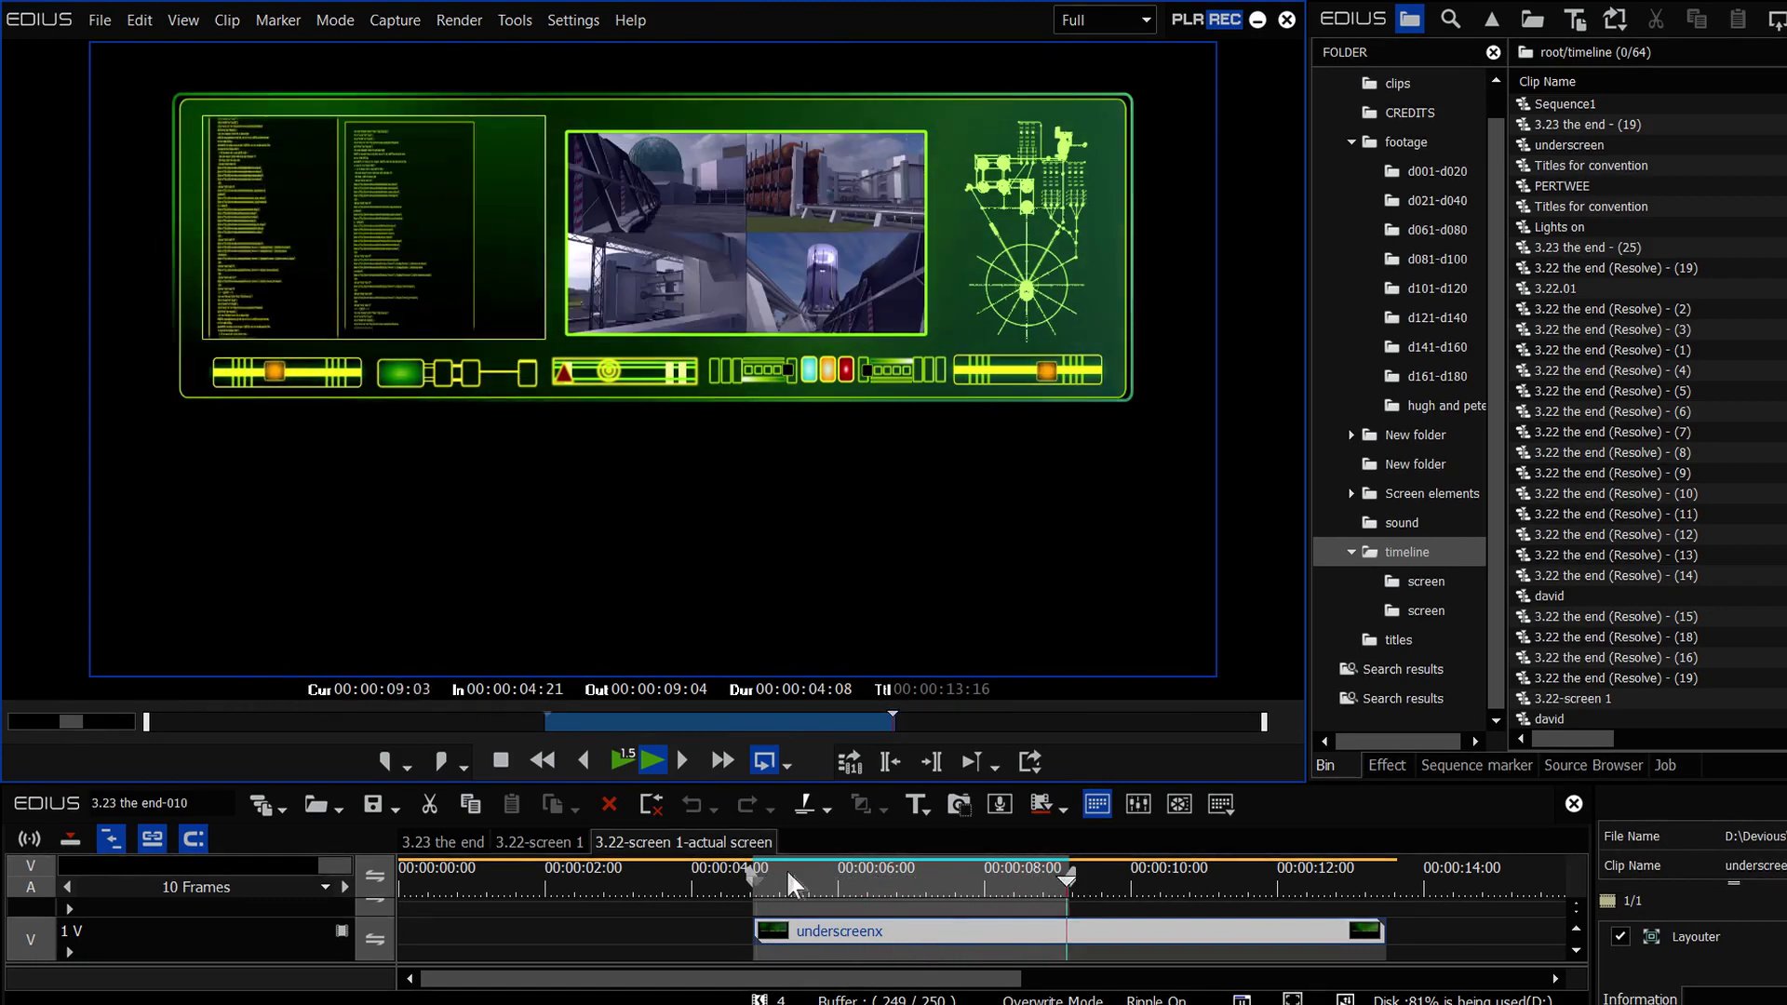